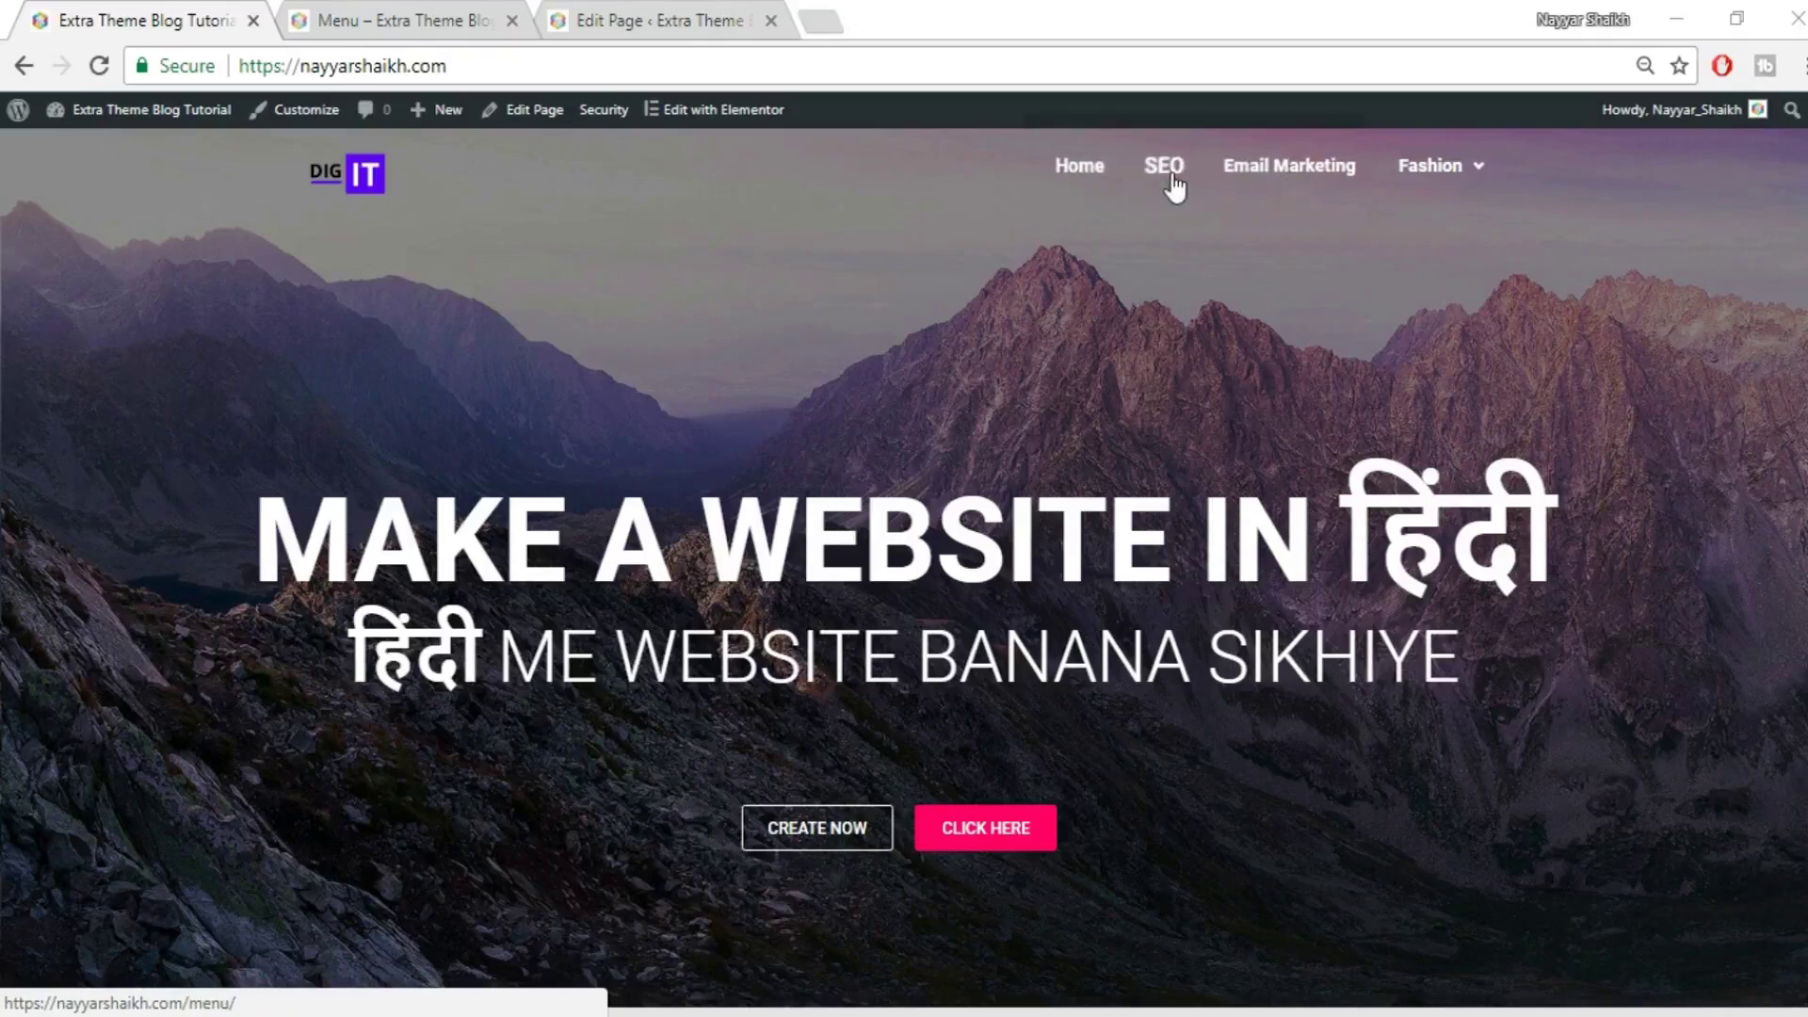
# Examine the example navigation menus on the home page and the Menu page, including the expanded menu in the mobile preview
pyautogui.moveTo(1447, 189)
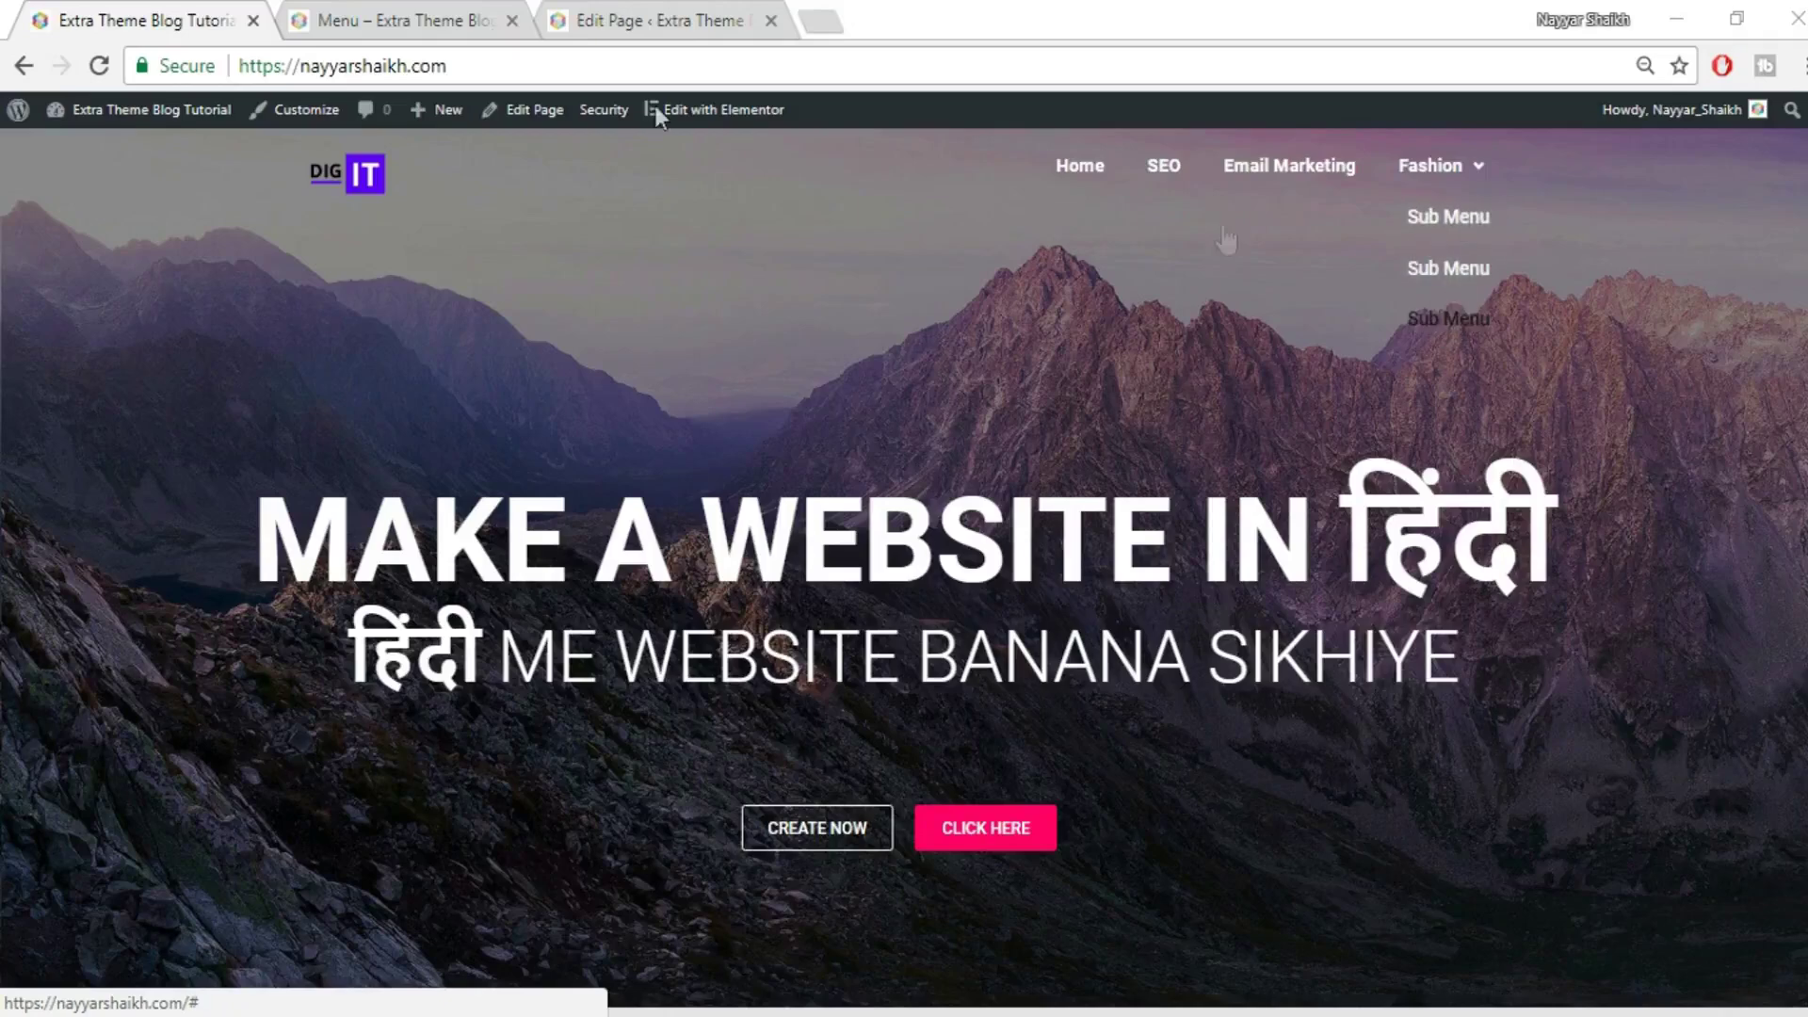
pyautogui.click(442, 26)
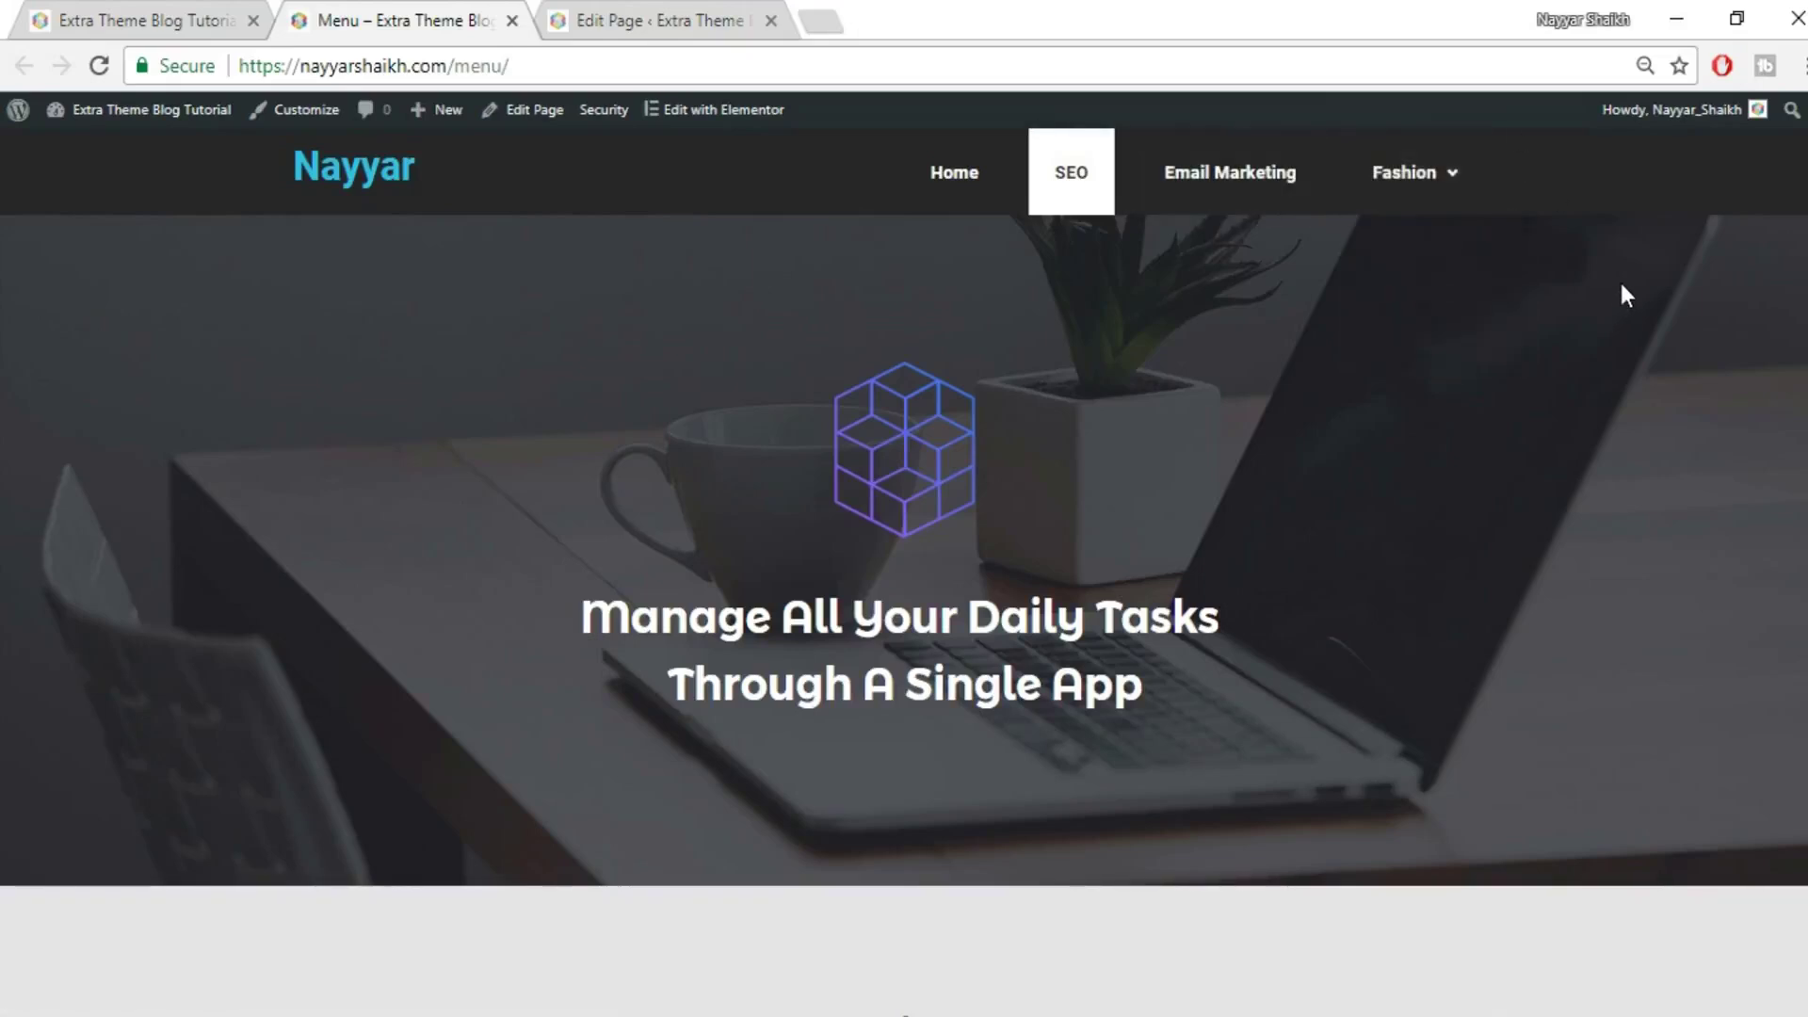
pyautogui.hotkey('ctrl', 'shift', 'i')
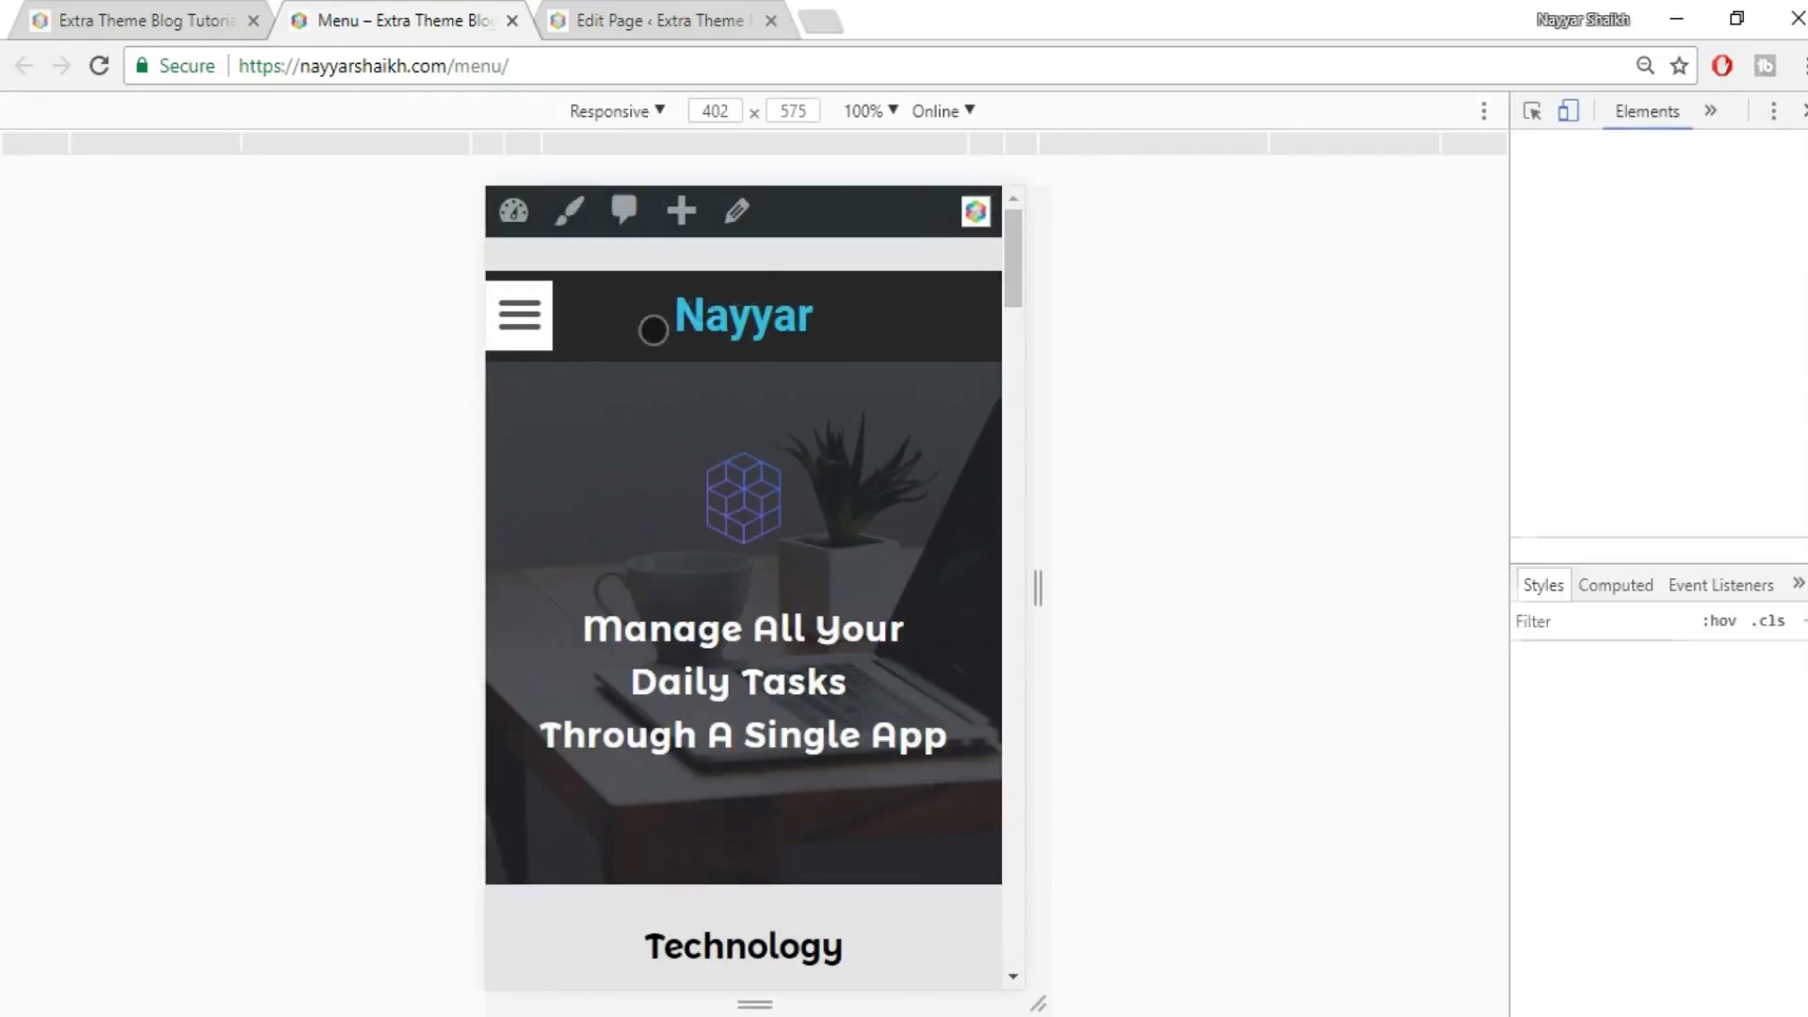
pyautogui.click(545, 320)
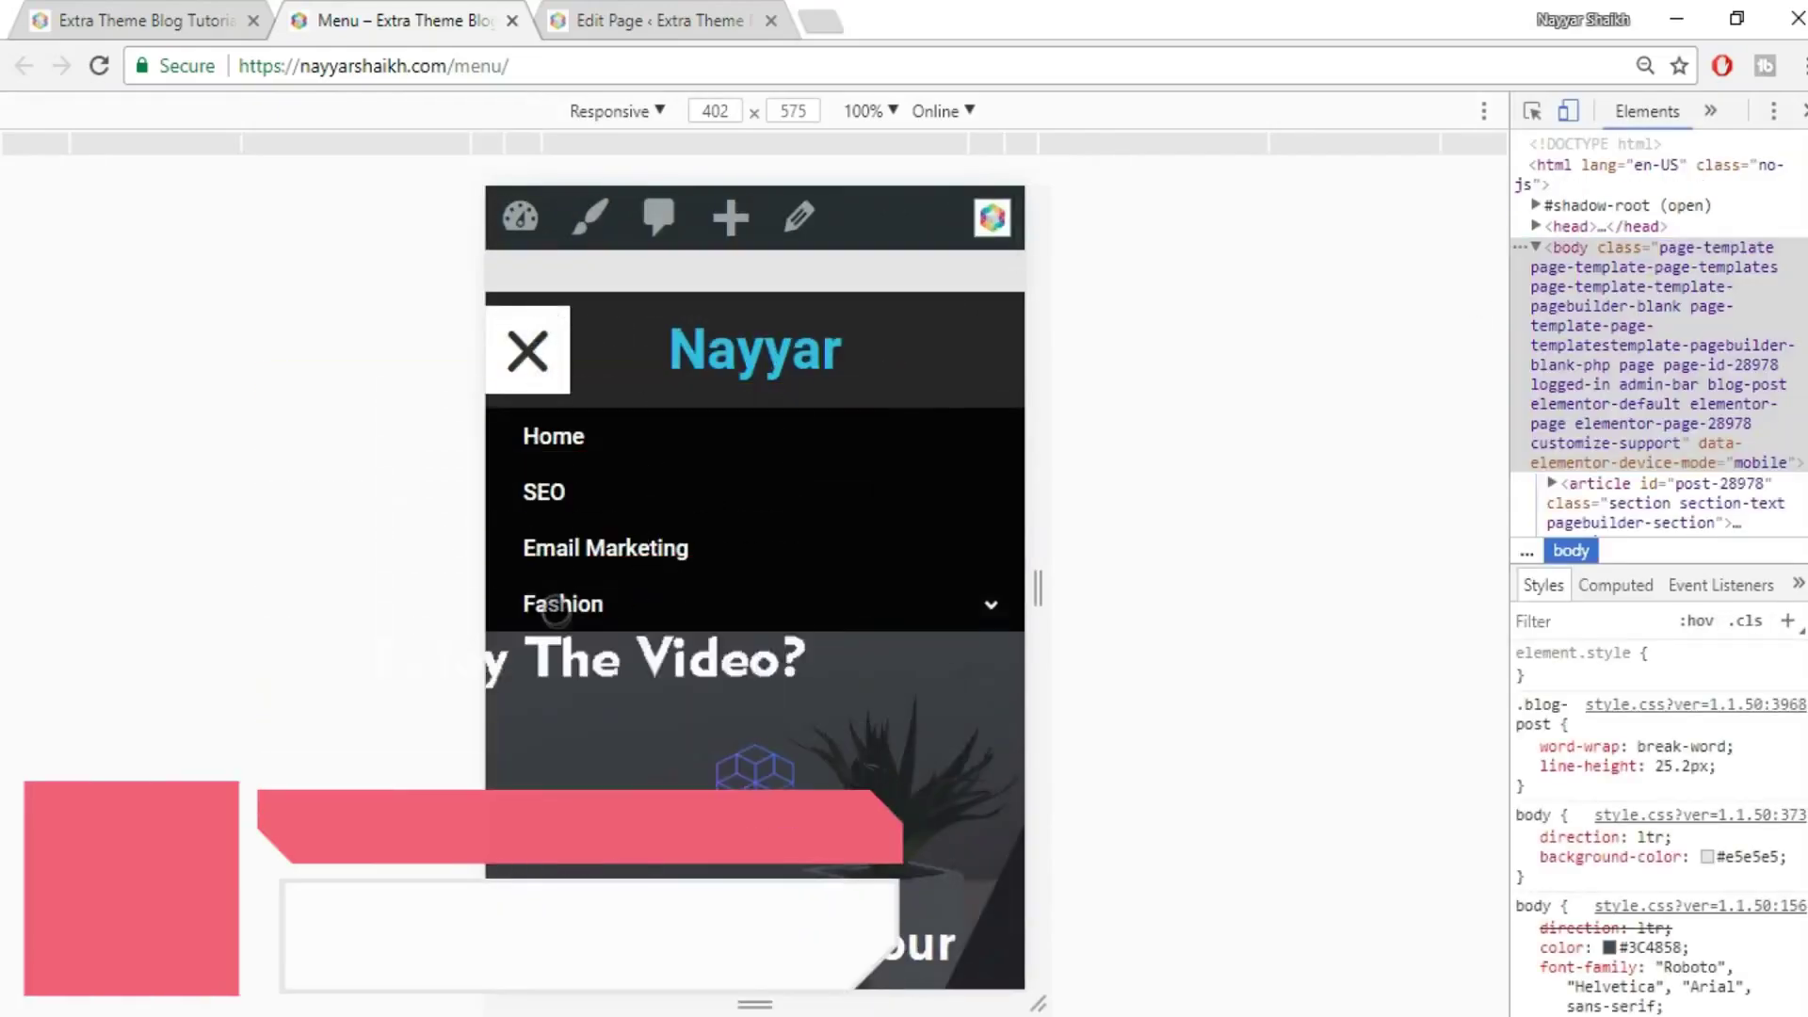
pyautogui.click(547, 355)
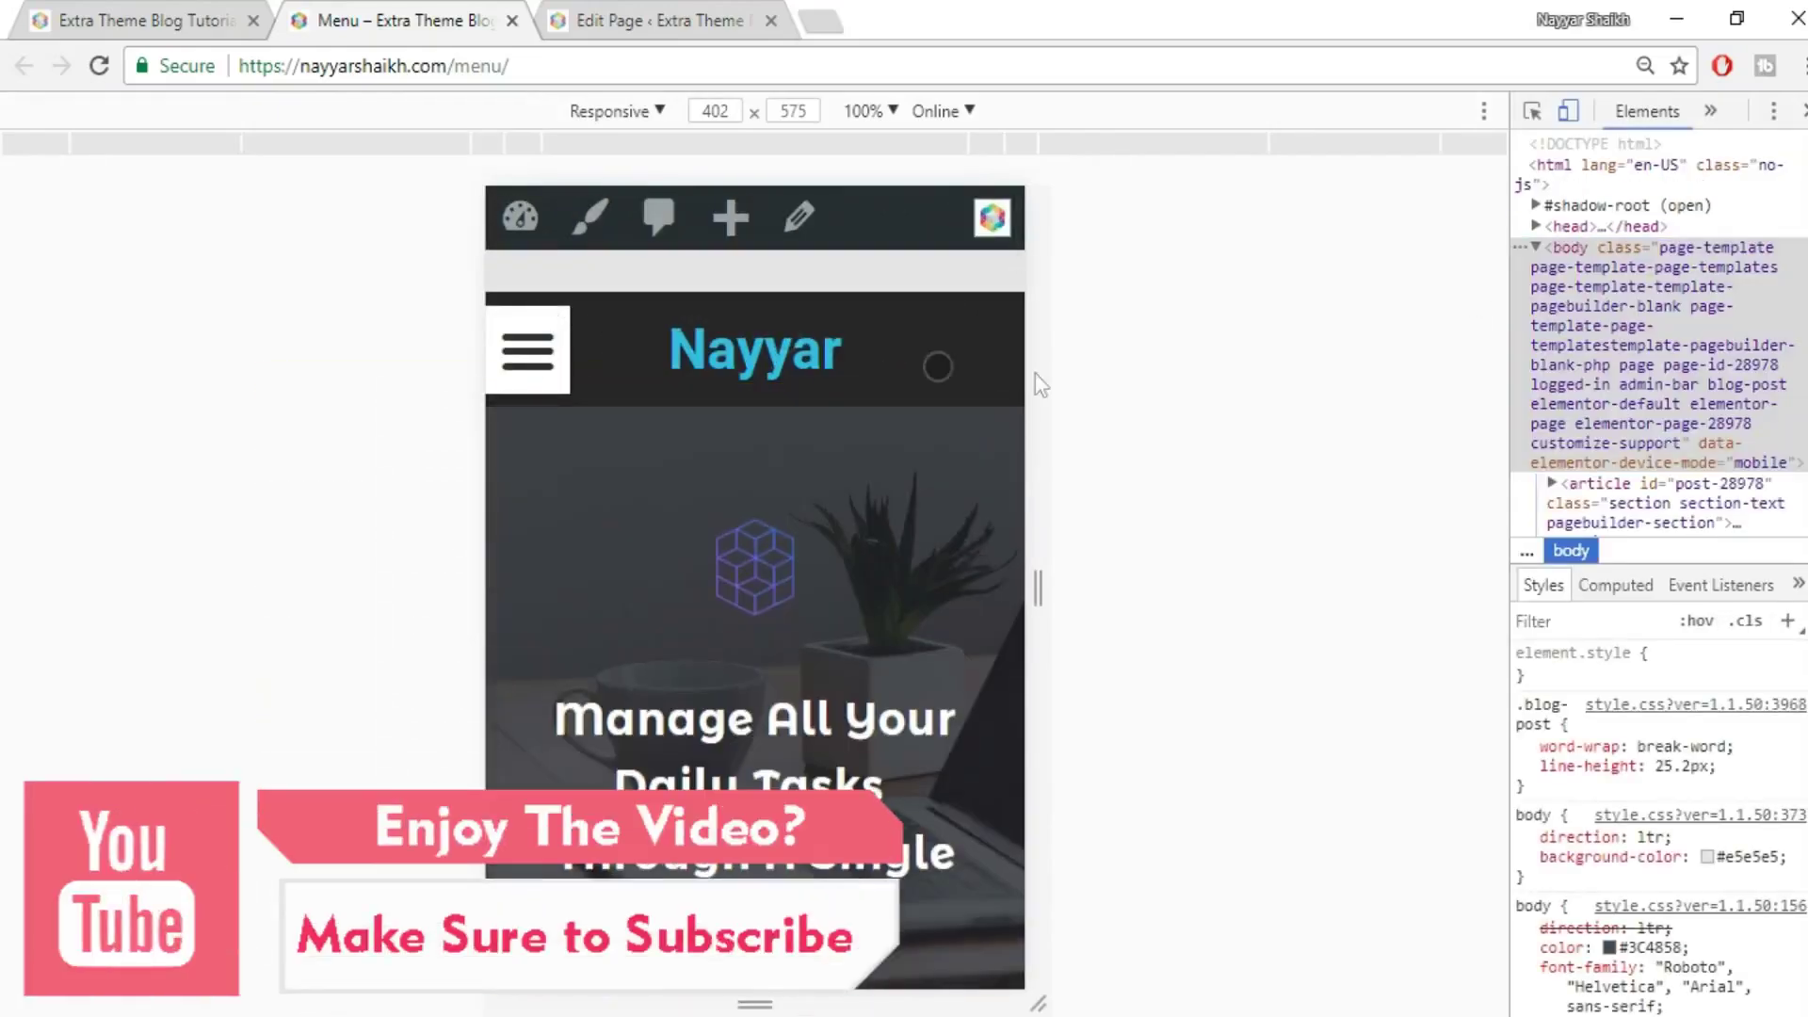
pyautogui.hotkey('ctrl', 'shift', 'i')
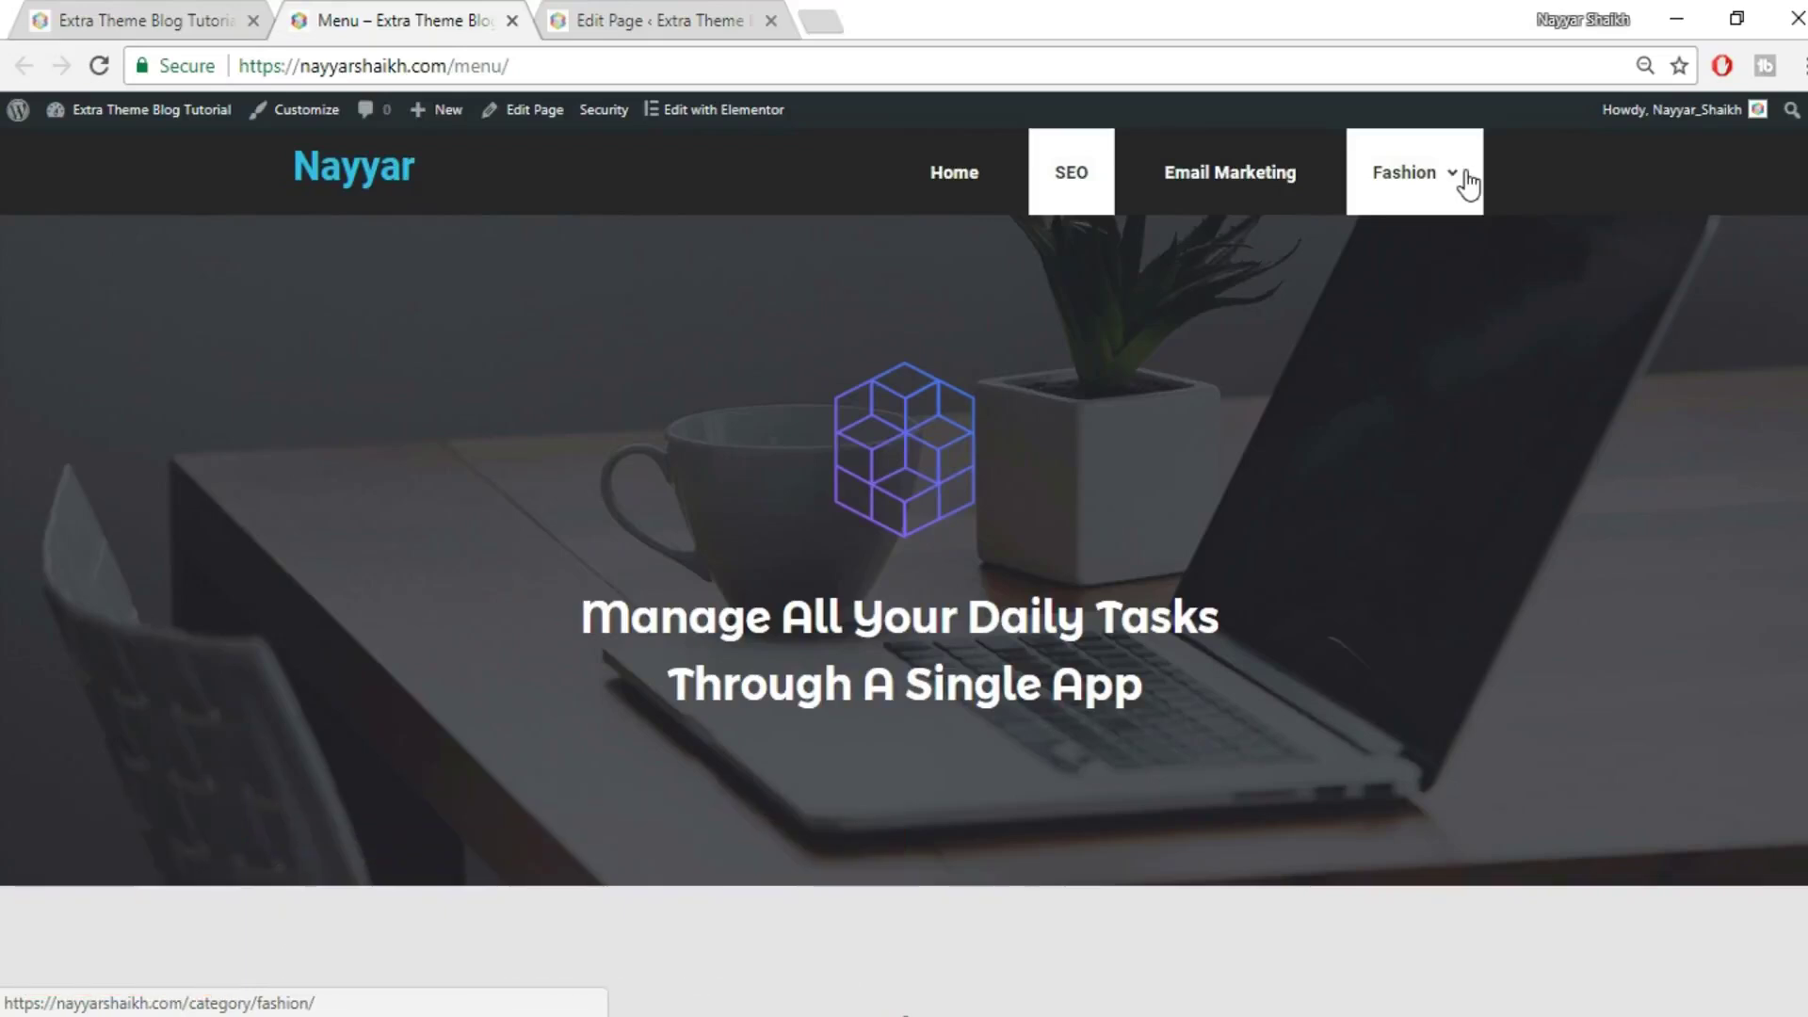
pyautogui.click(130, 13)
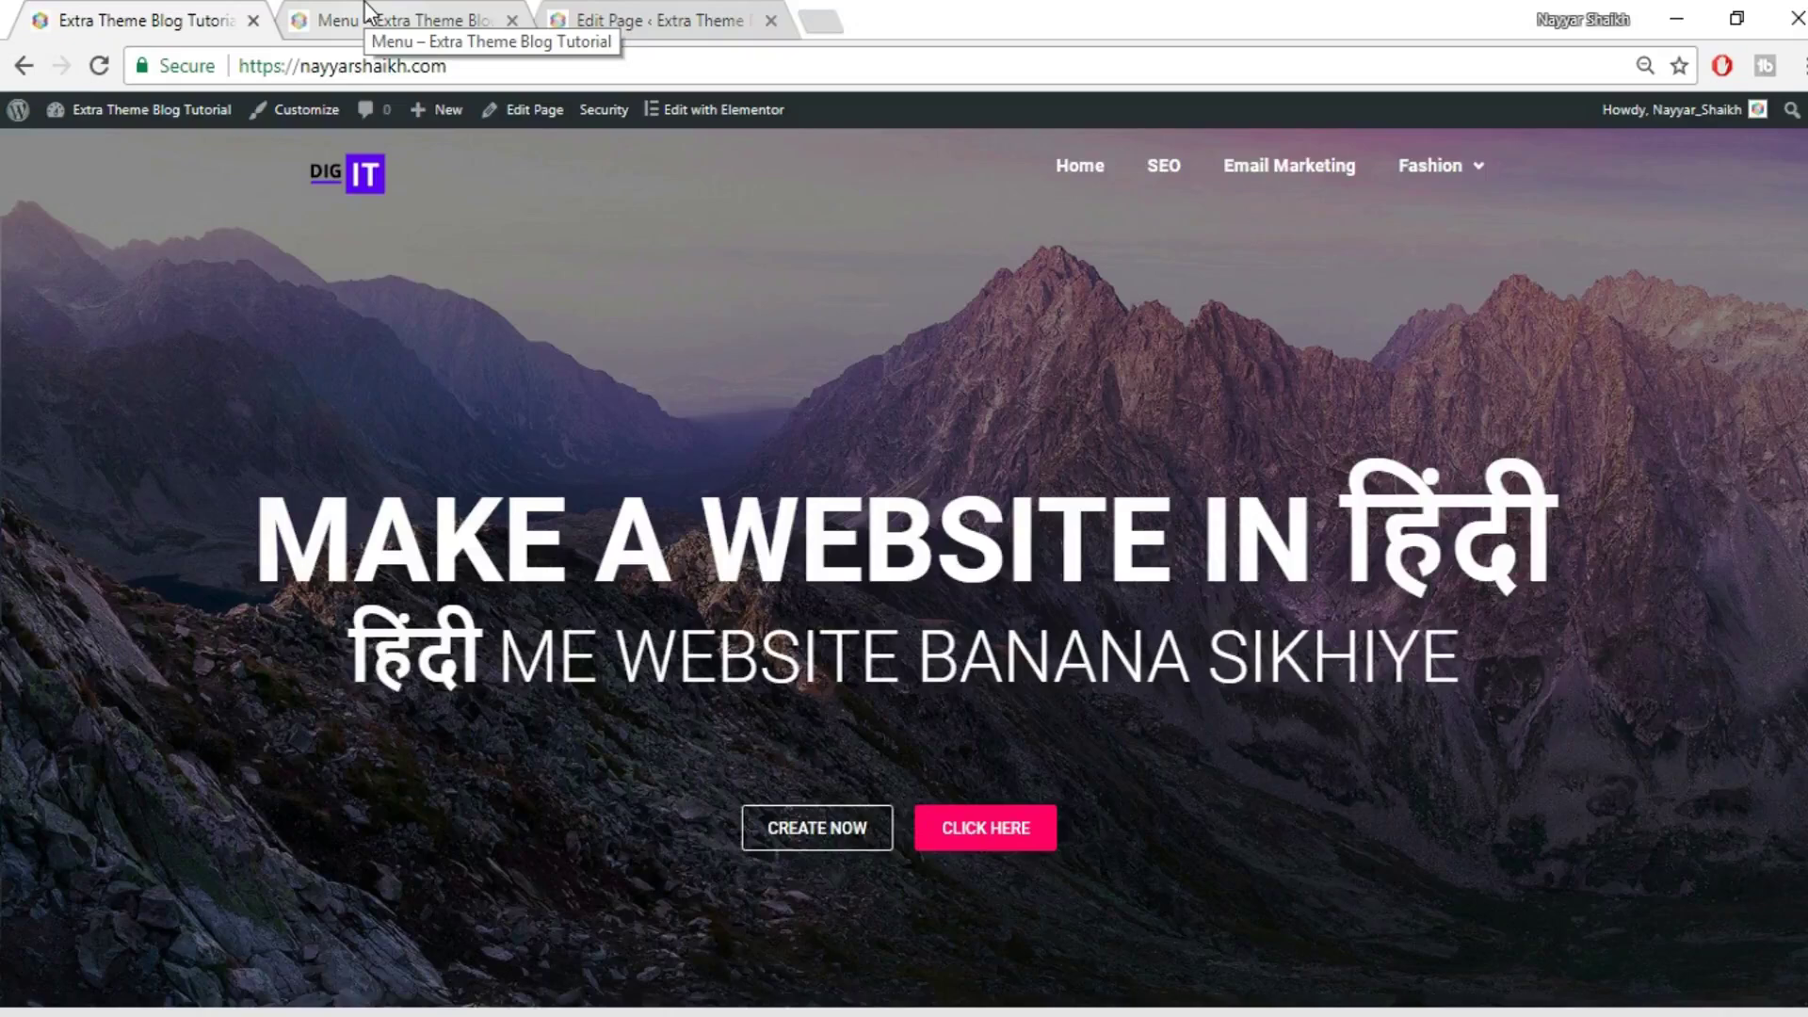
# On the Tutorial page's edit screen, choose the Page Builder Blank template and open the page in Elementor
pyautogui.click(621, 20)
pyautogui.click(249, 218)
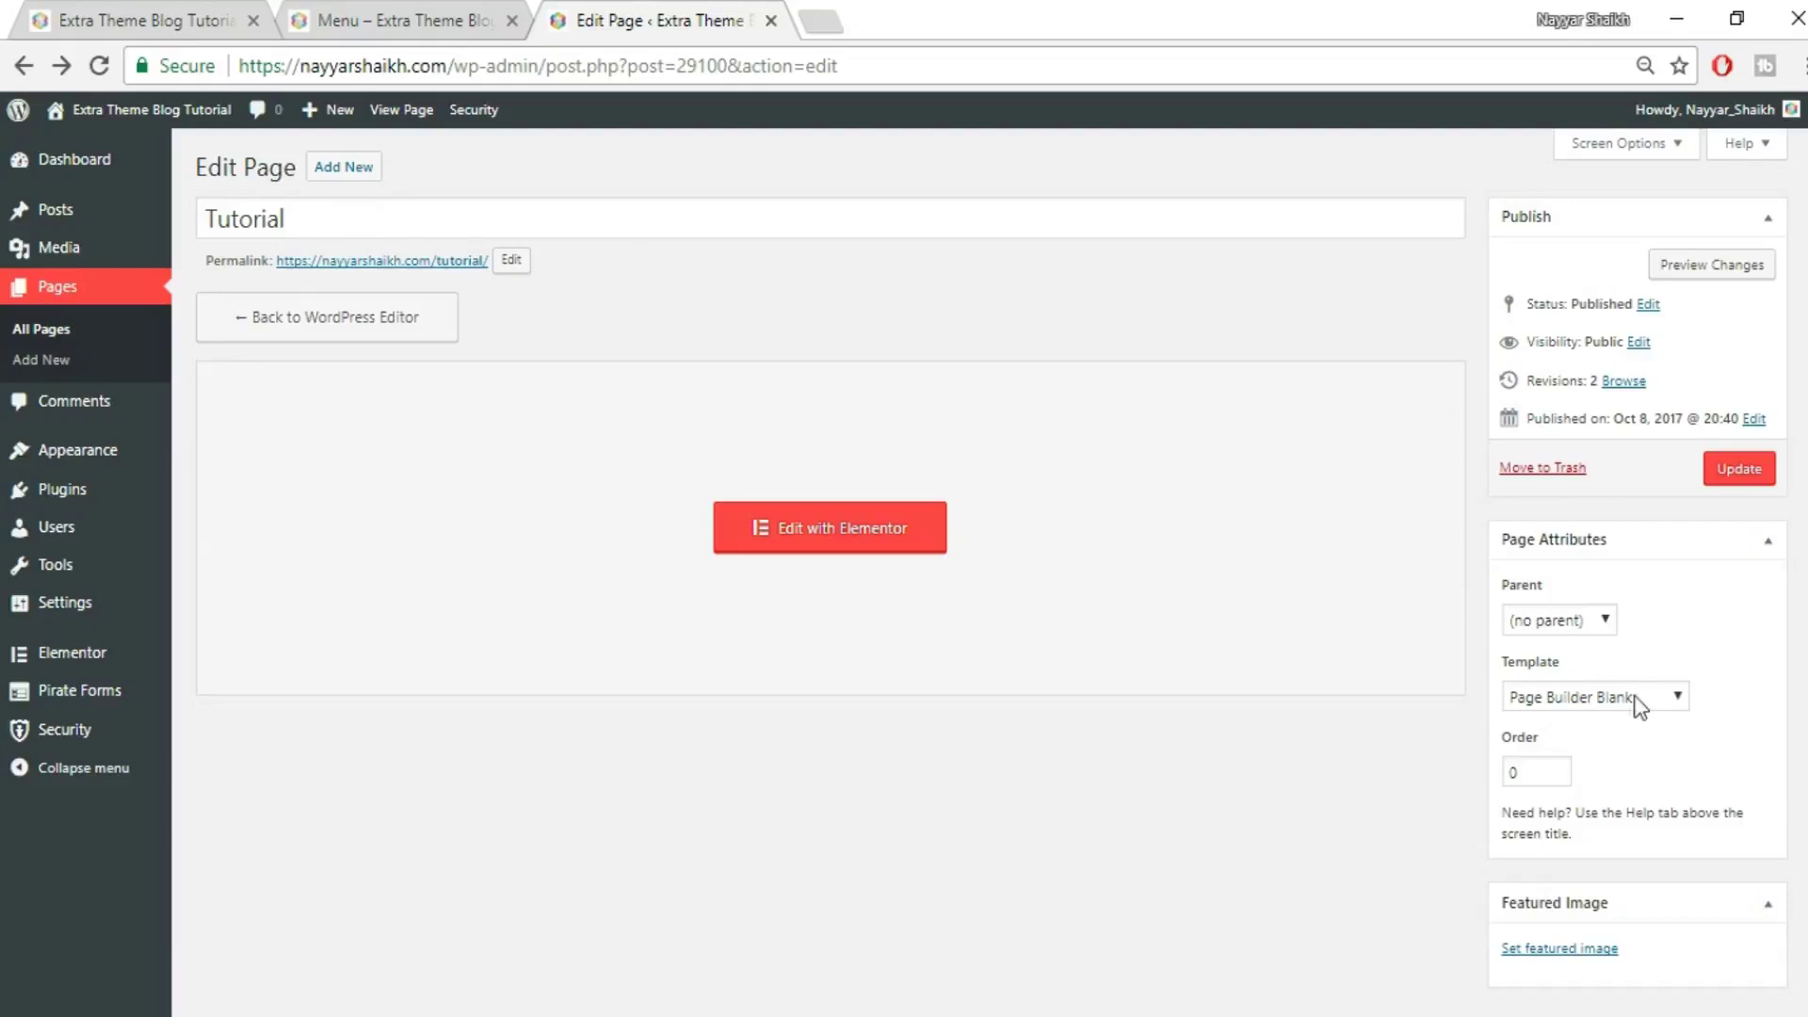
pyautogui.click(1610, 702)
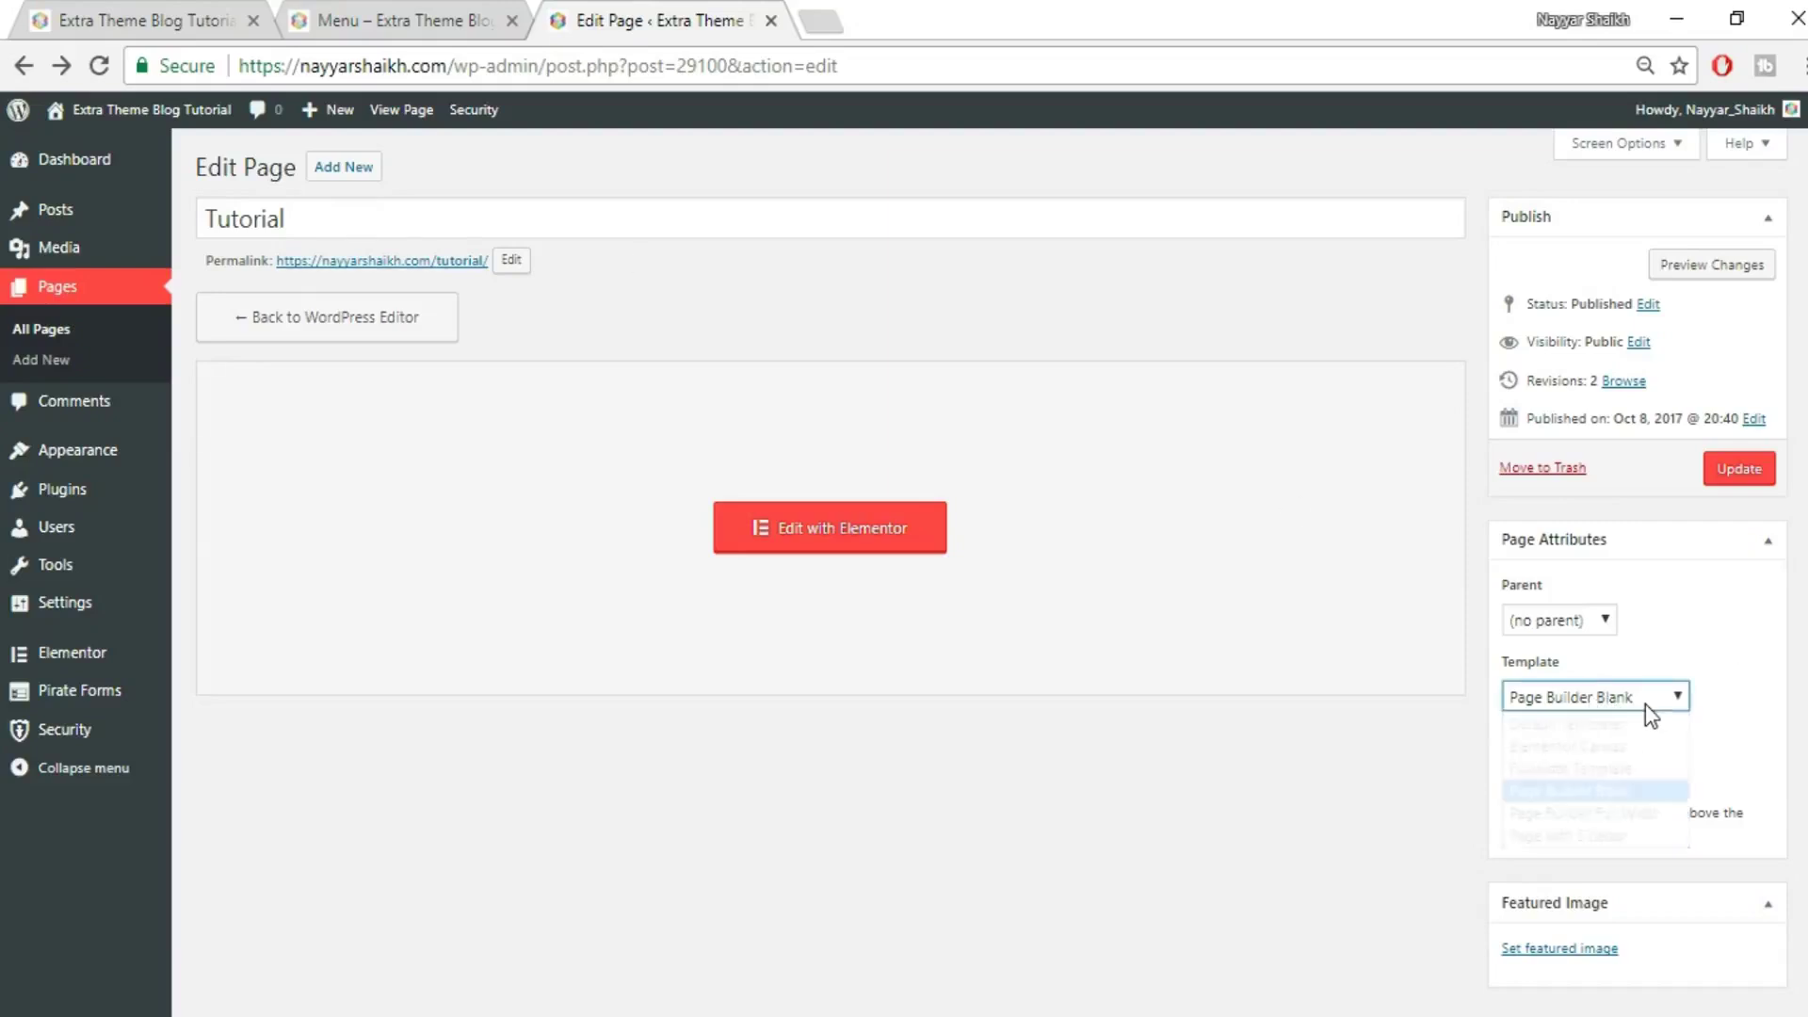
pyautogui.click(1606, 794)
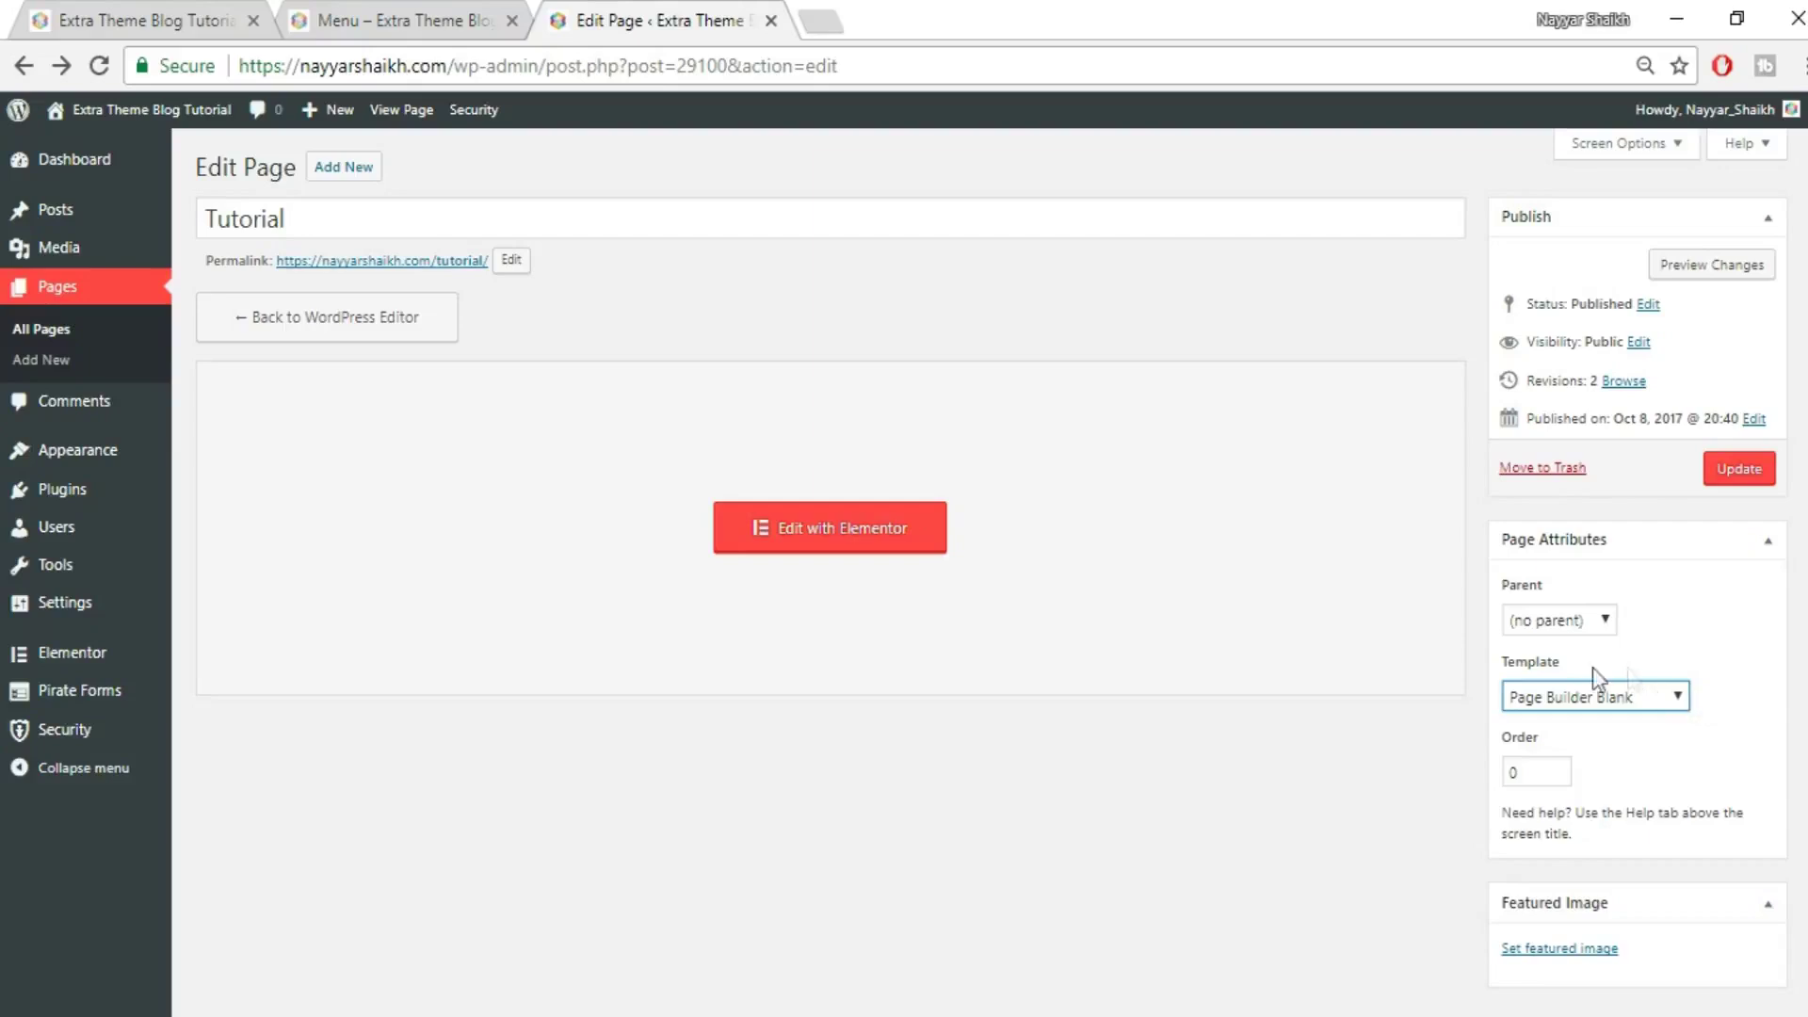
pyautogui.click(880, 544)
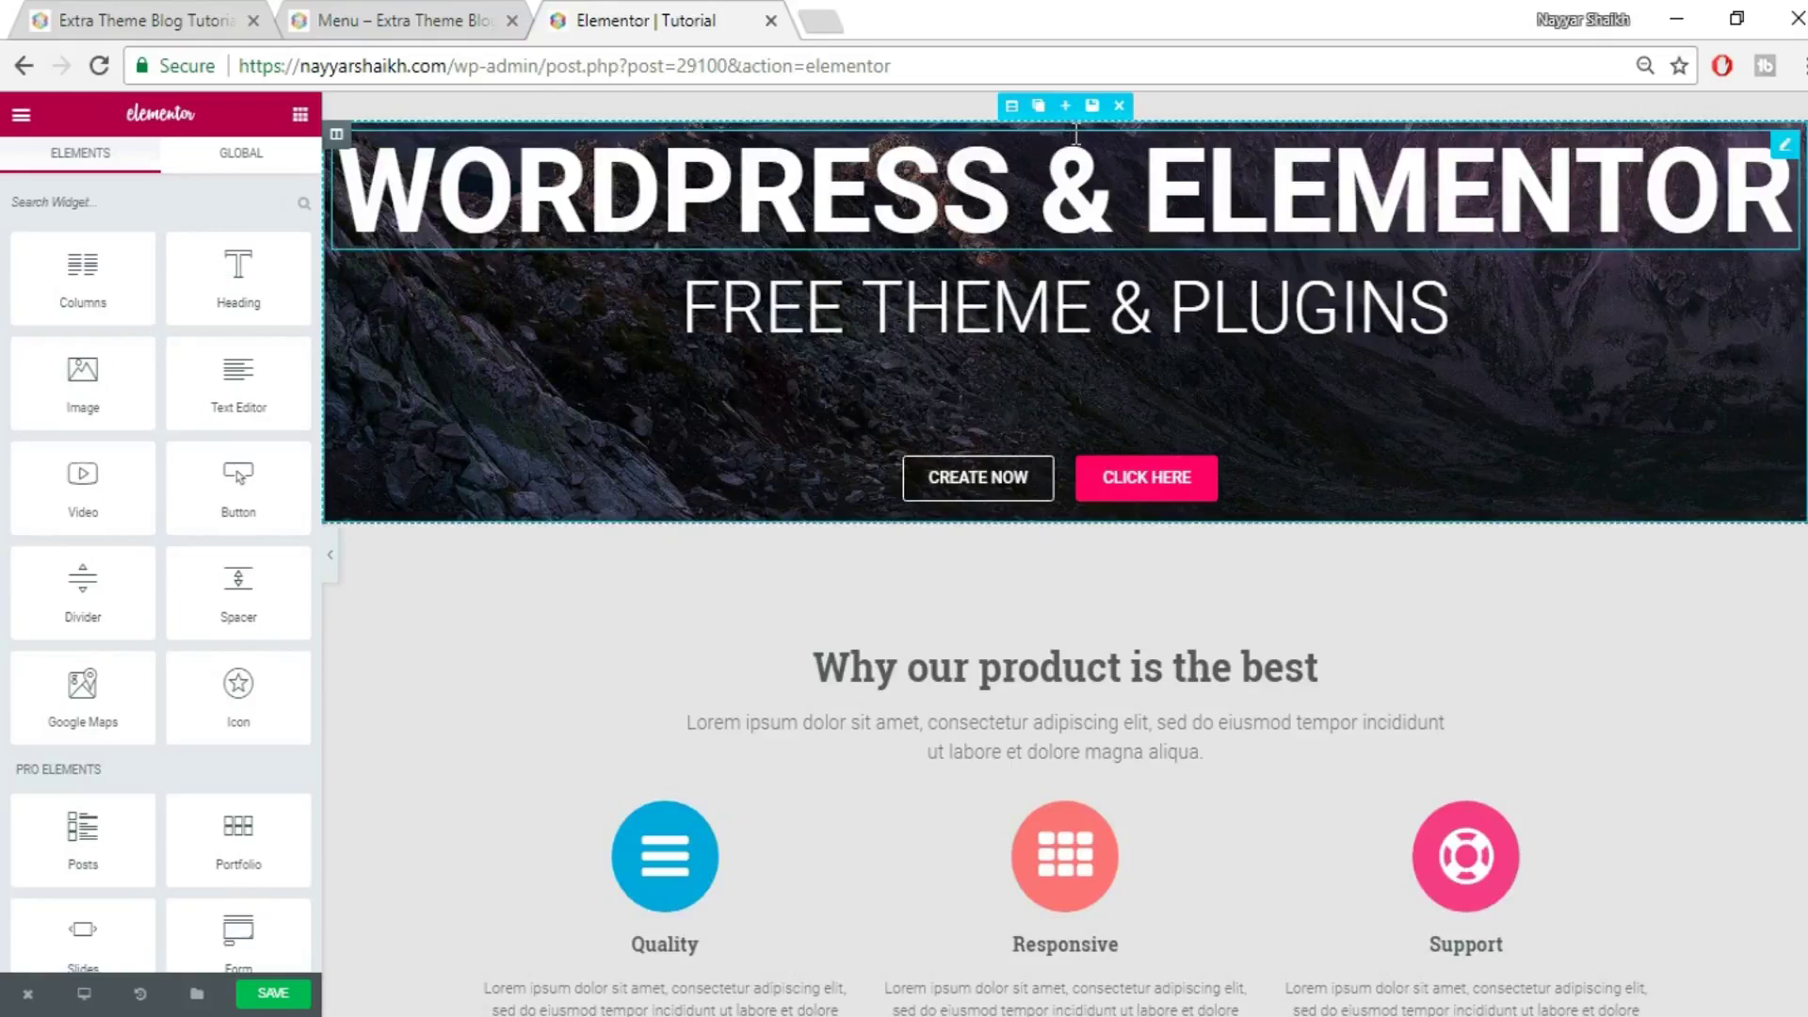
# Add a Nav Menu widget above the WORDPRESS & ELEMENTOR heading and assign the Main menu to it
pyautogui.scroll(-1, 261, 690)
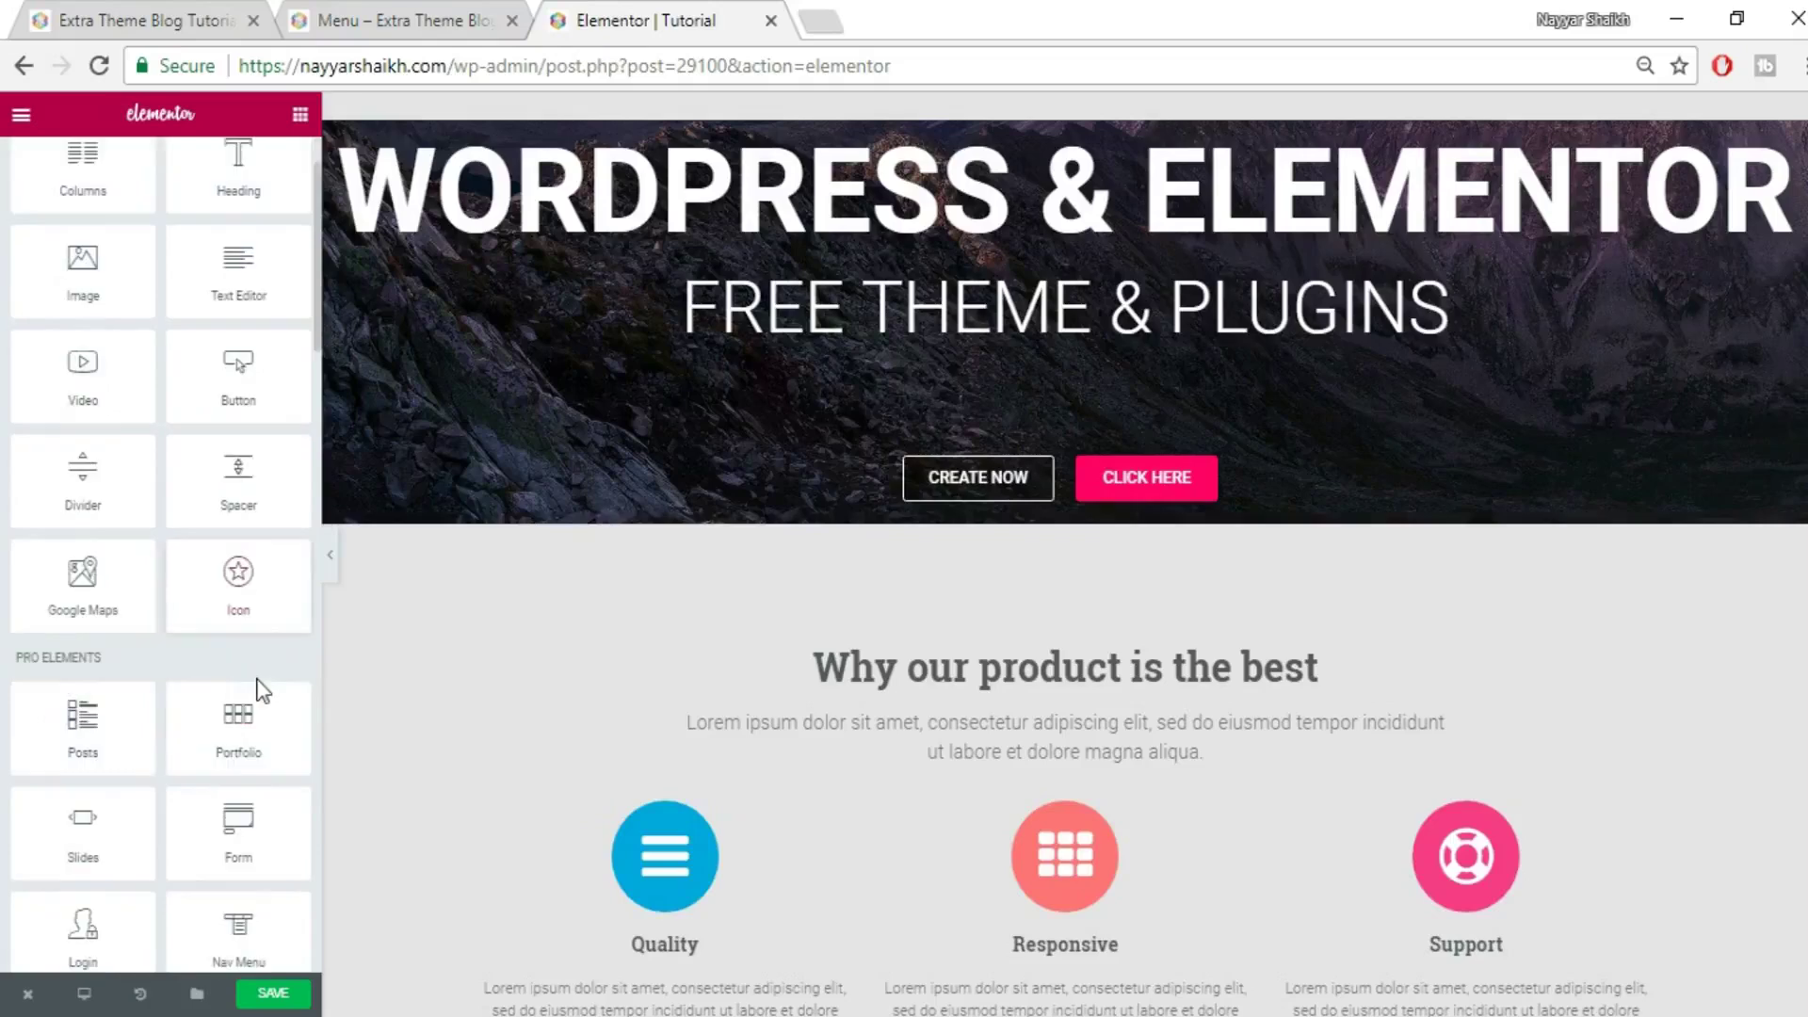
pyautogui.scroll(-1, 261, 690)
pyautogui.moveTo(241, 818); pyautogui.dragTo(972, 193)
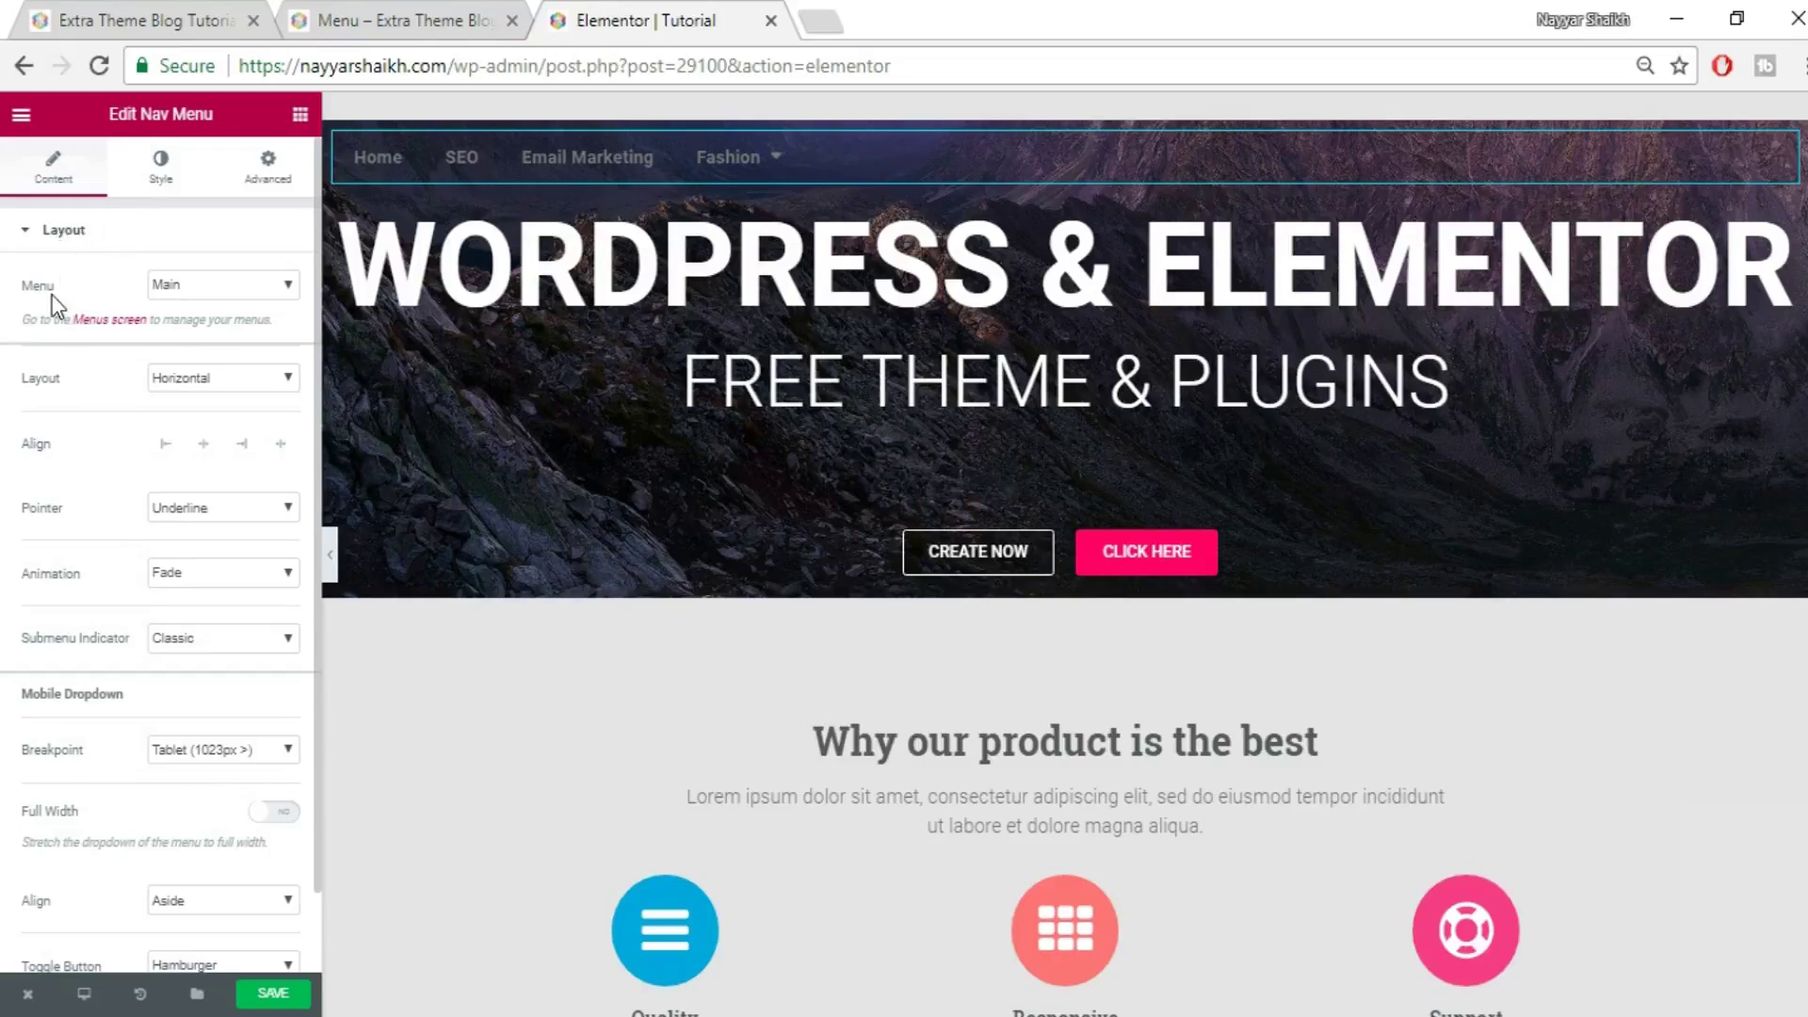
pyautogui.click(209, 287)
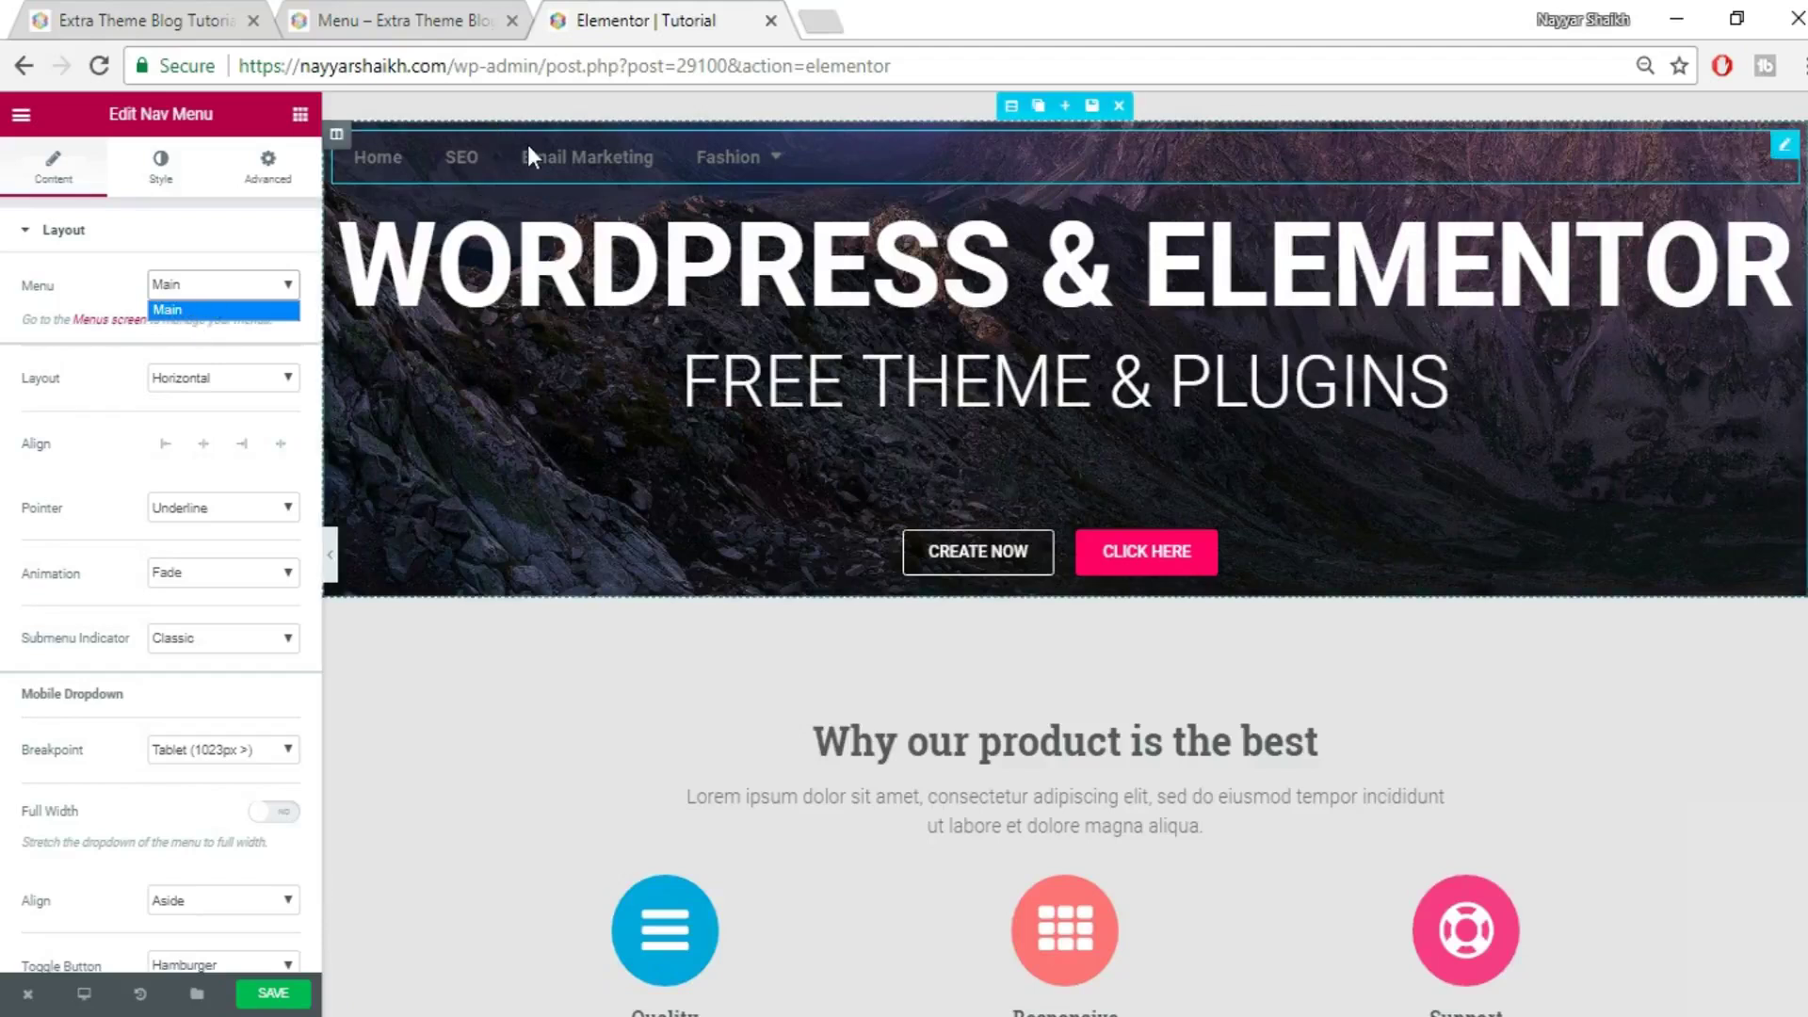
pyautogui.click(202, 312)
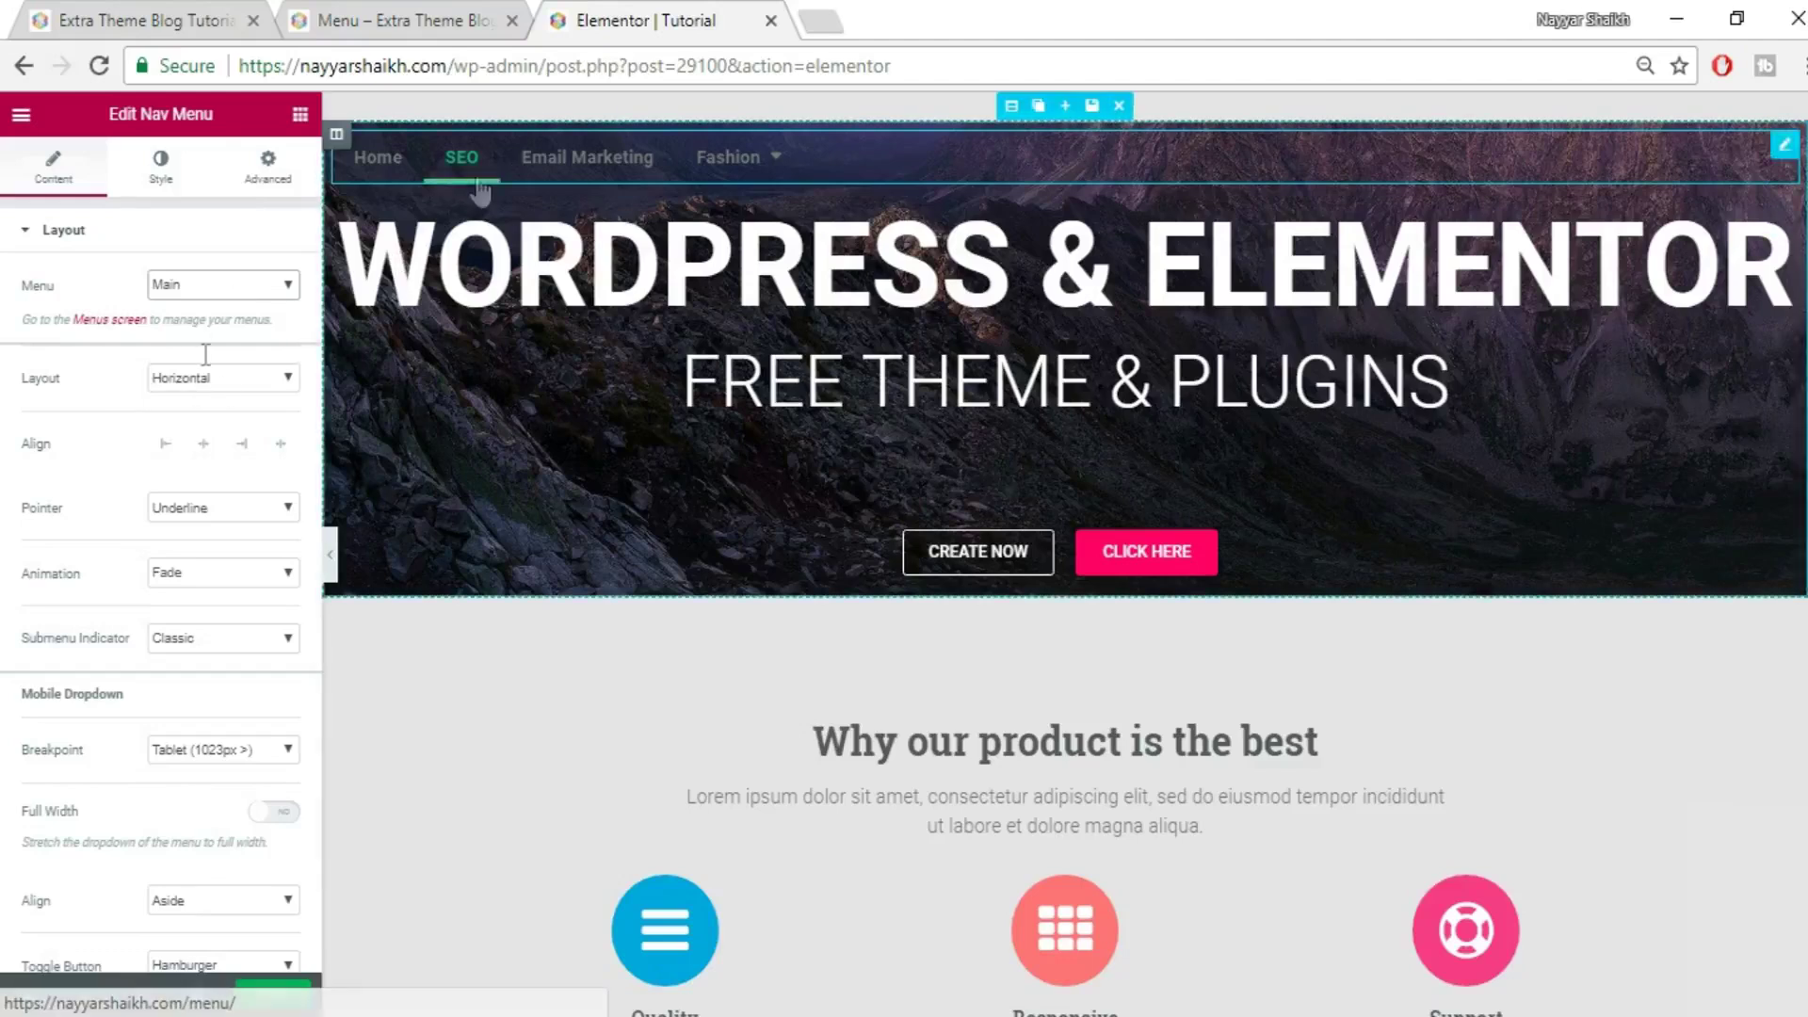
# Try the Vertical and Dropdown layouts on the nav menu and return it to Horizontal
pyautogui.click(246, 380)
pyautogui.click(233, 424)
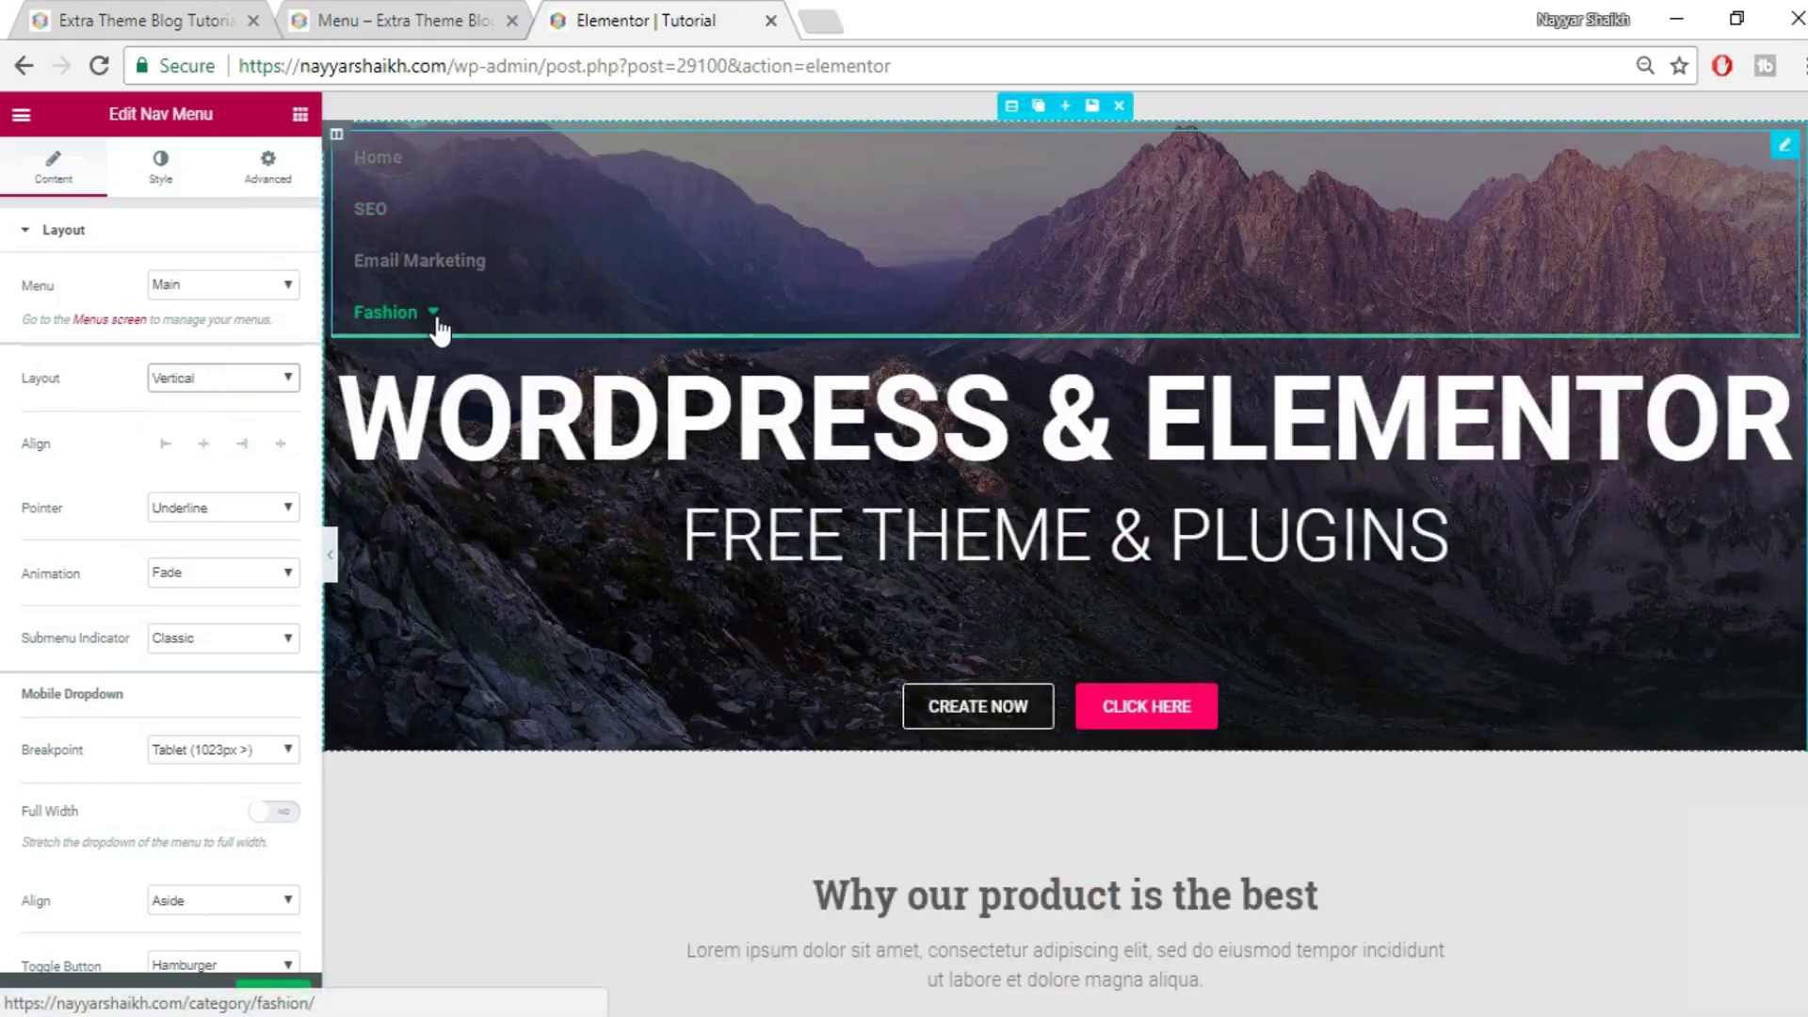
pyautogui.click(198, 379)
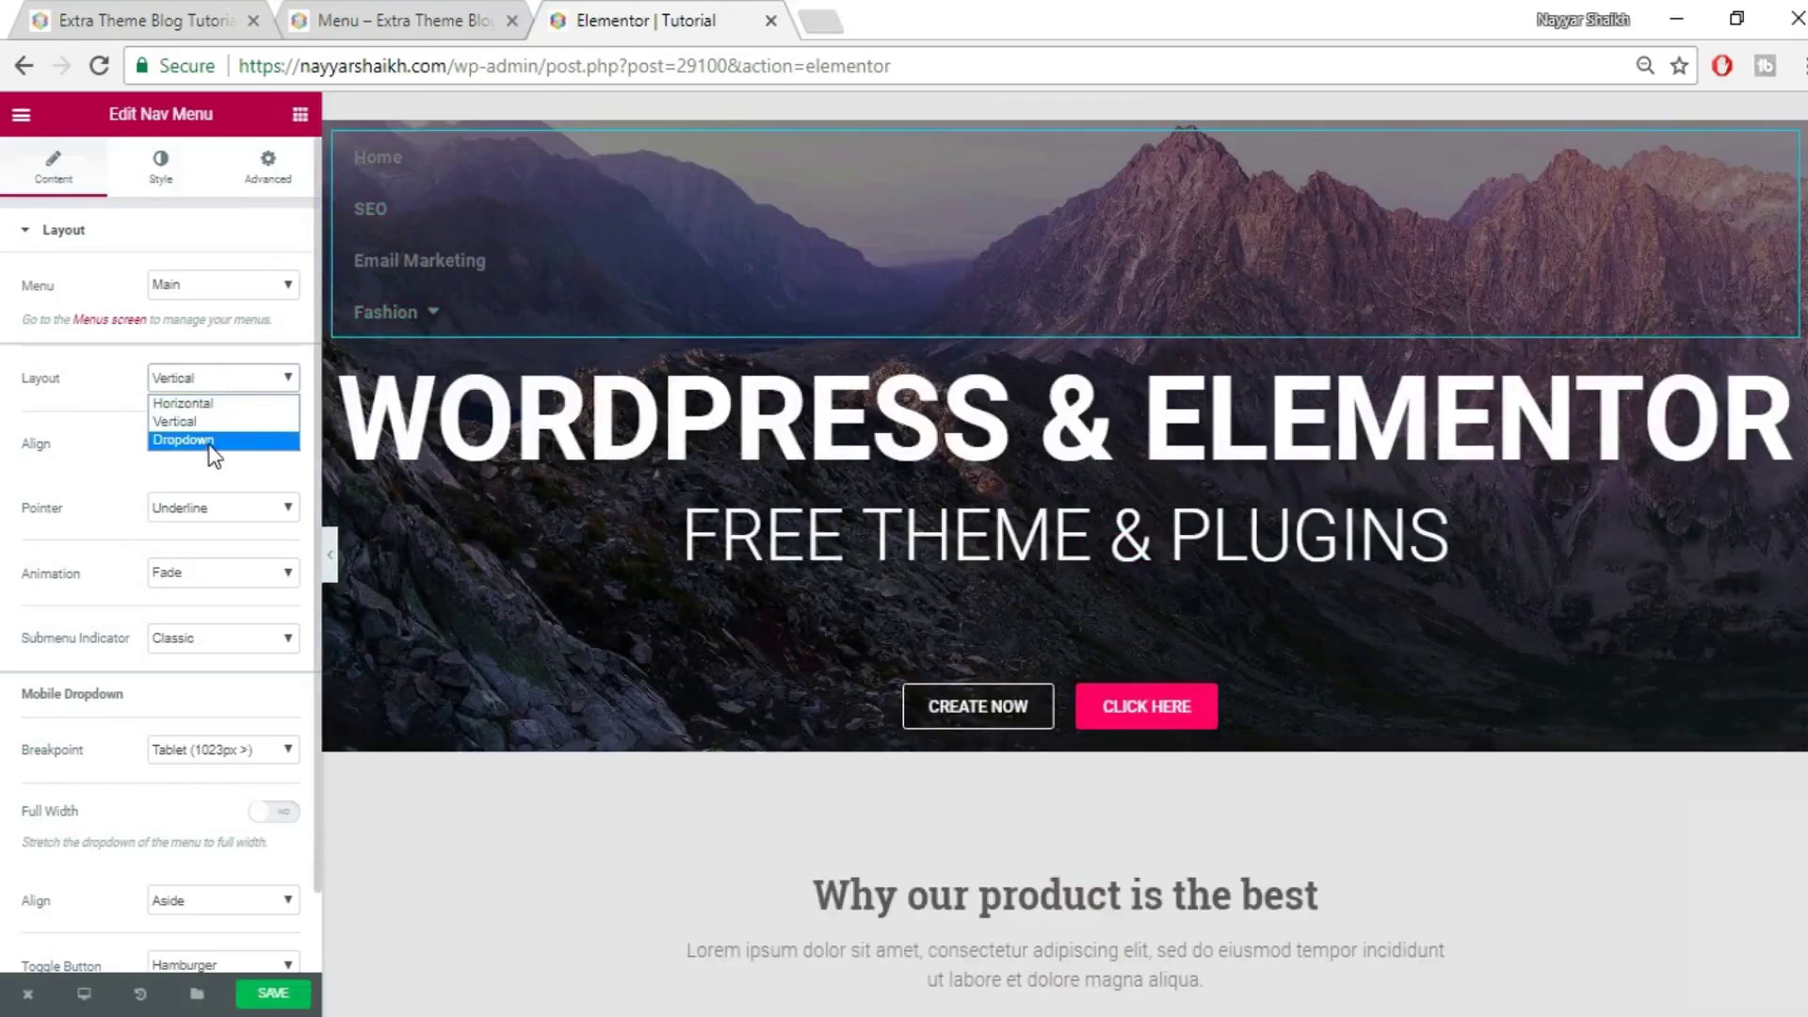
pyautogui.click(211, 442)
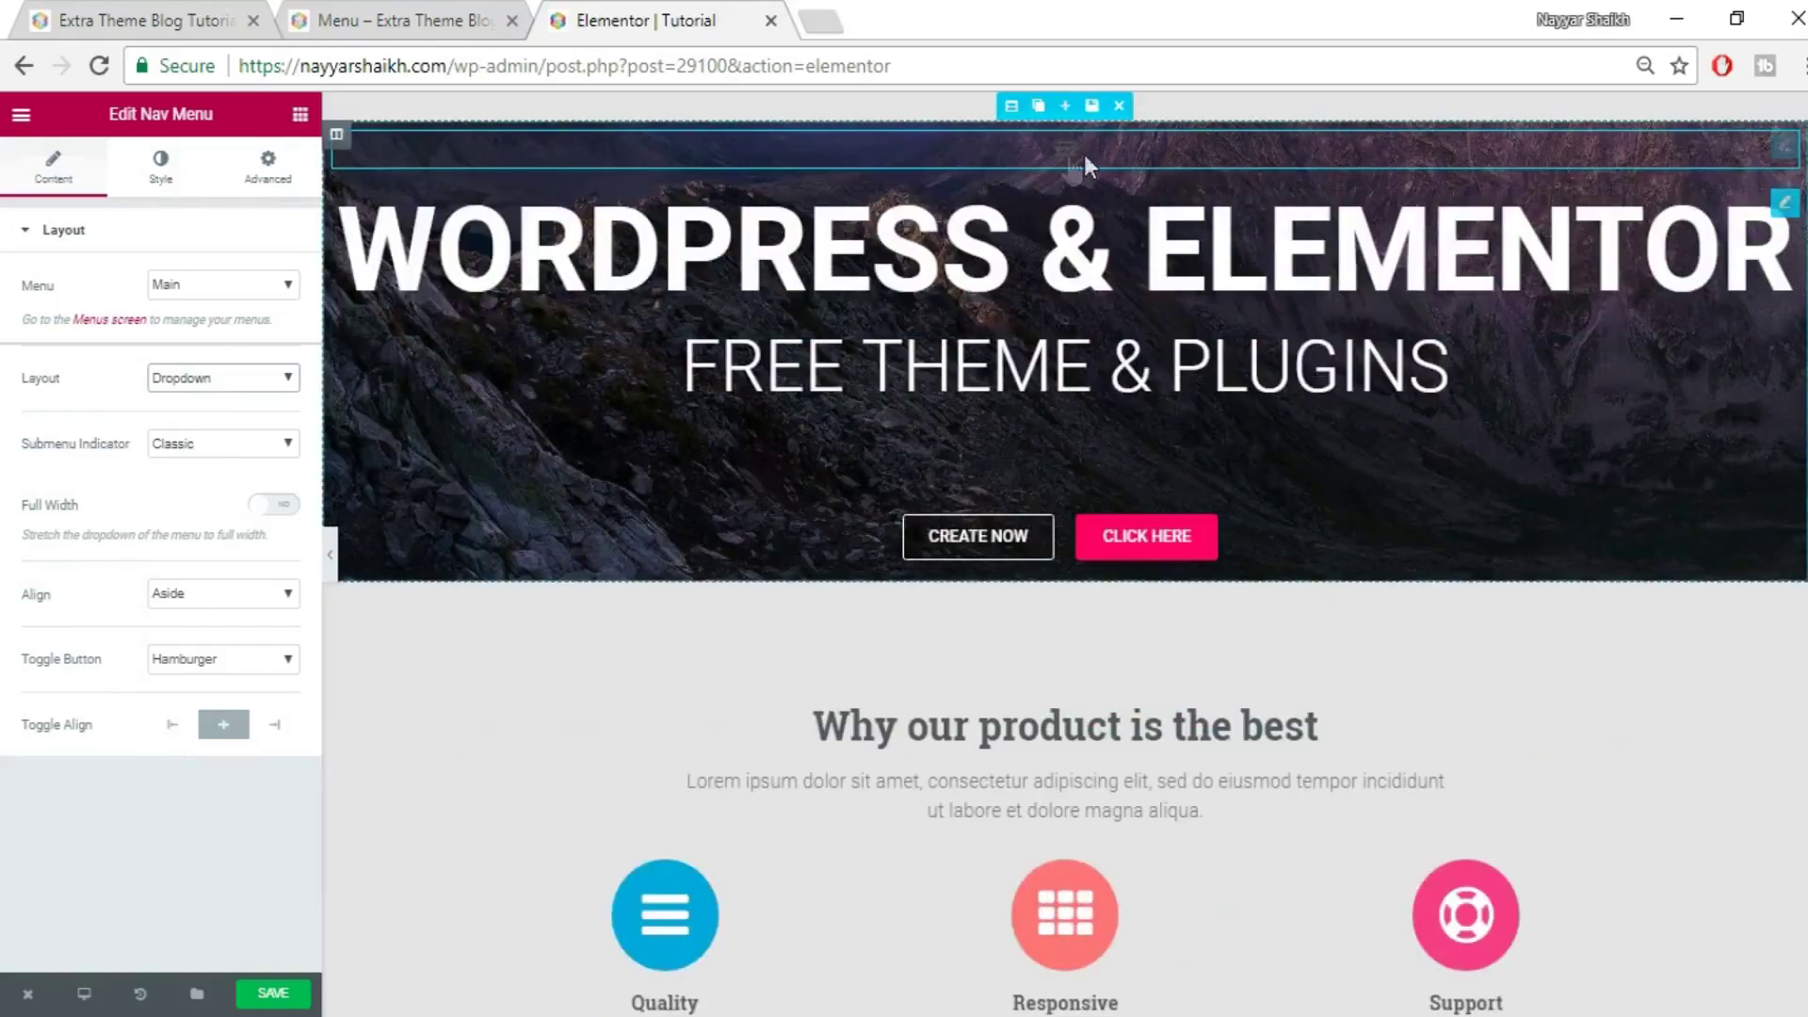
pyautogui.click(251, 383)
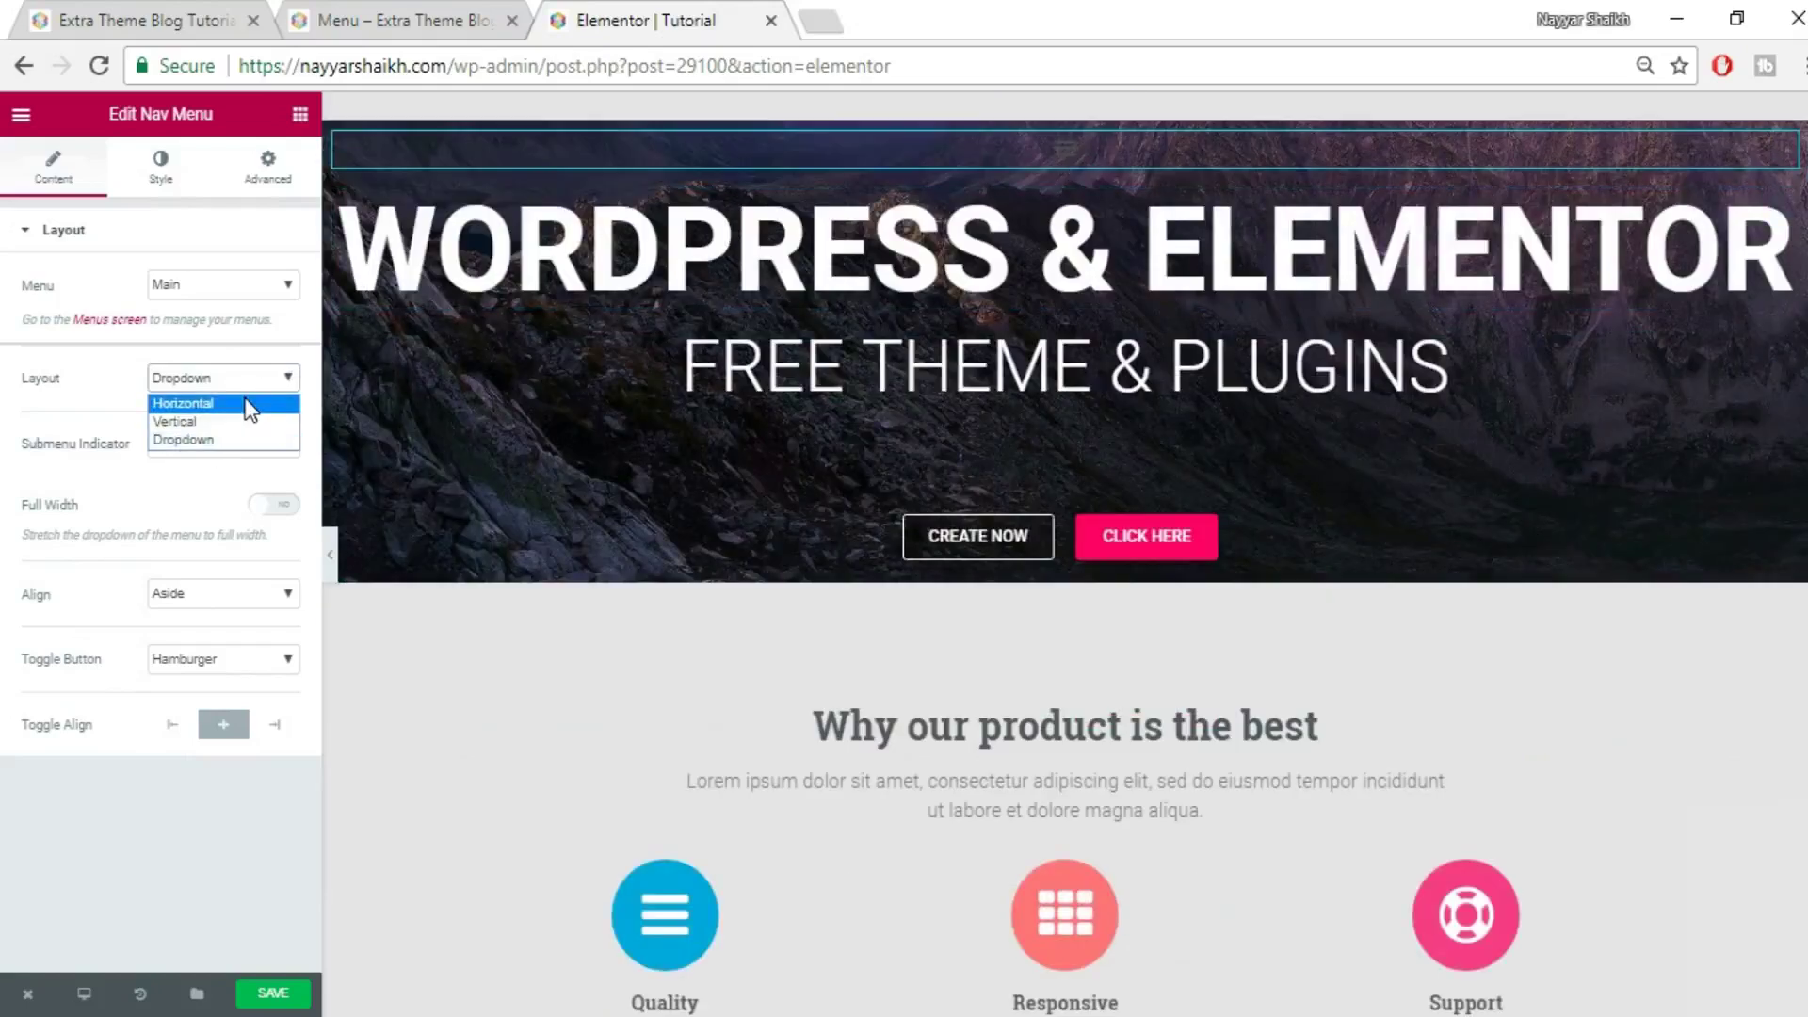
pyautogui.click(213, 405)
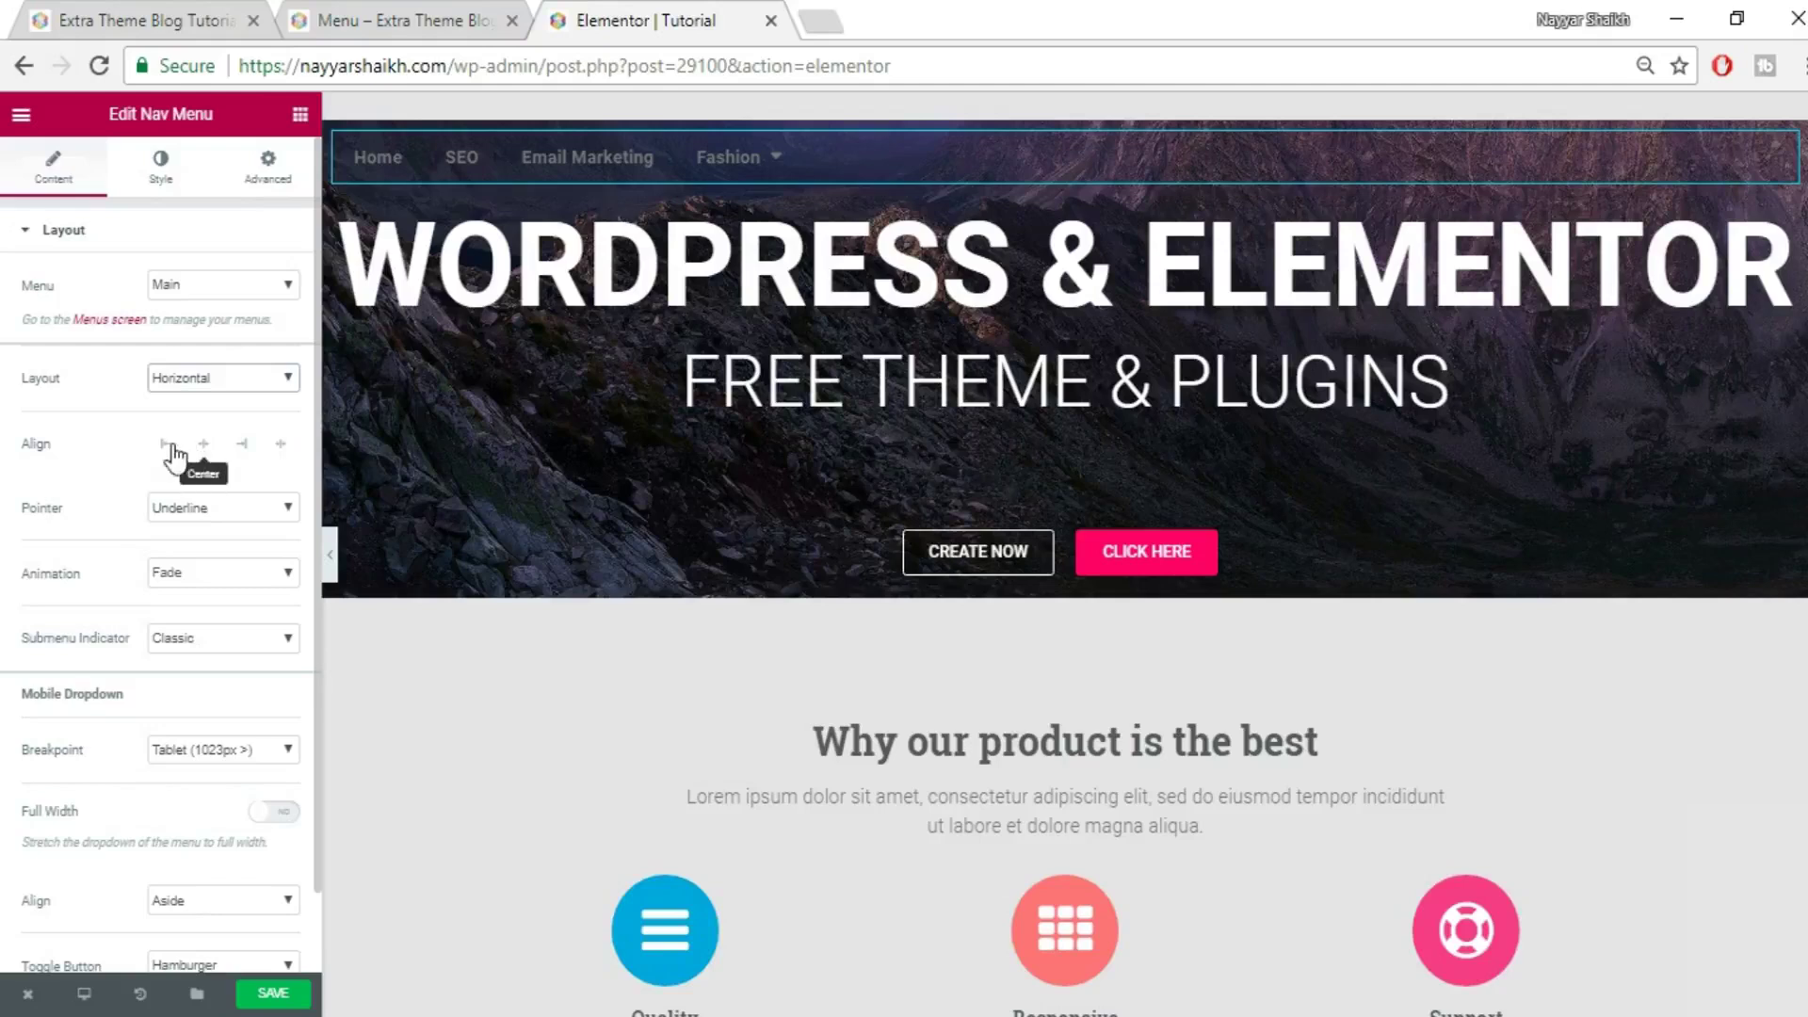
# Compare the left, center, right and stretched alignments of the nav menu and set it to Right
pyautogui.click(205, 447)
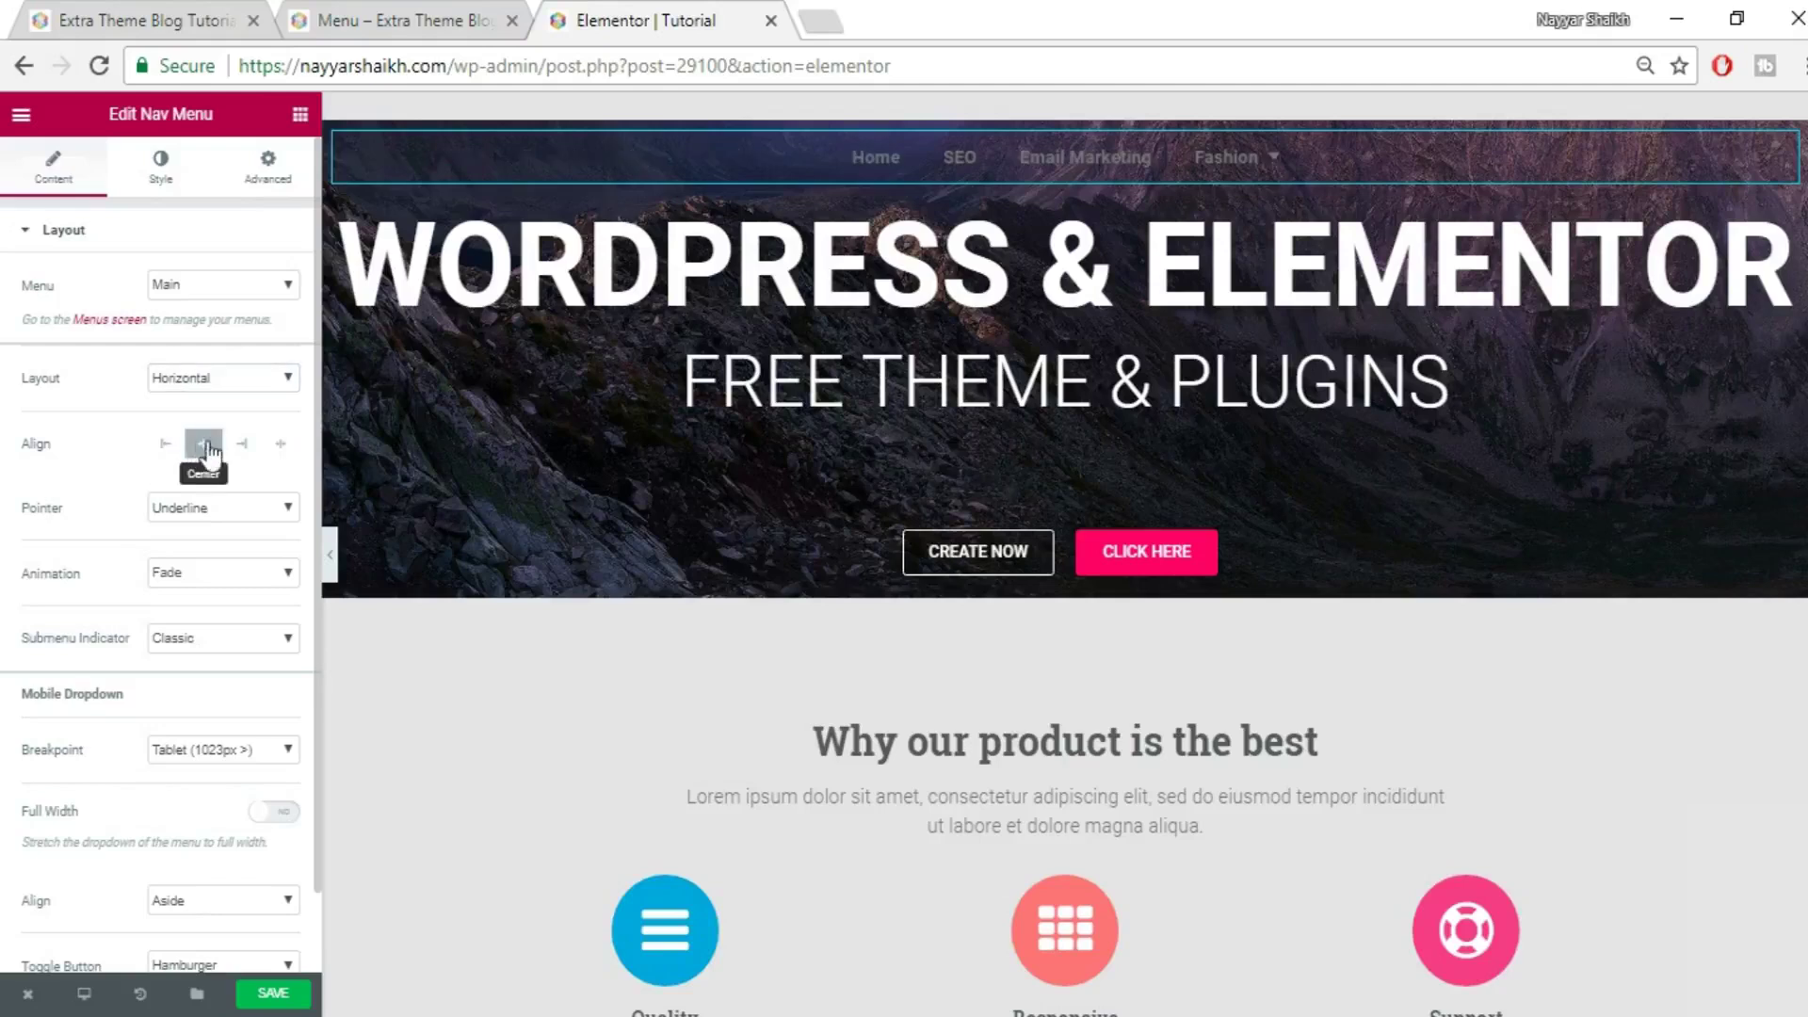
pyautogui.click(241, 445)
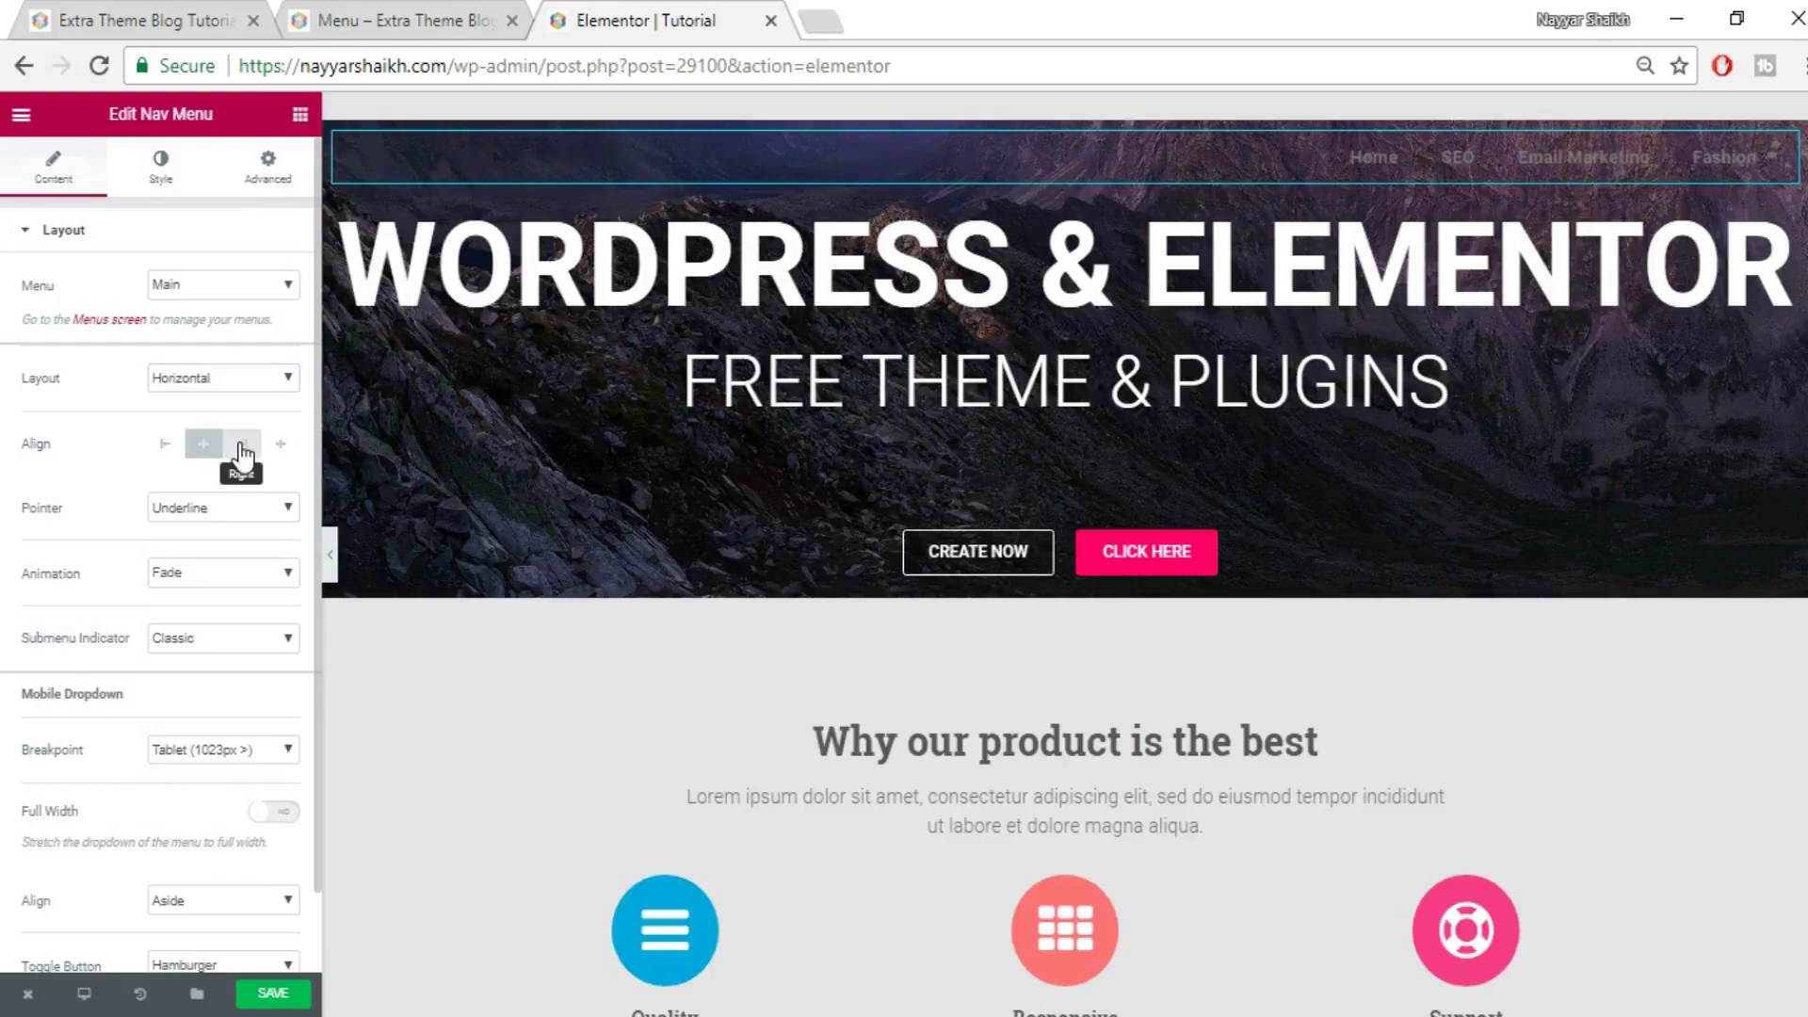
pyautogui.click(166, 444)
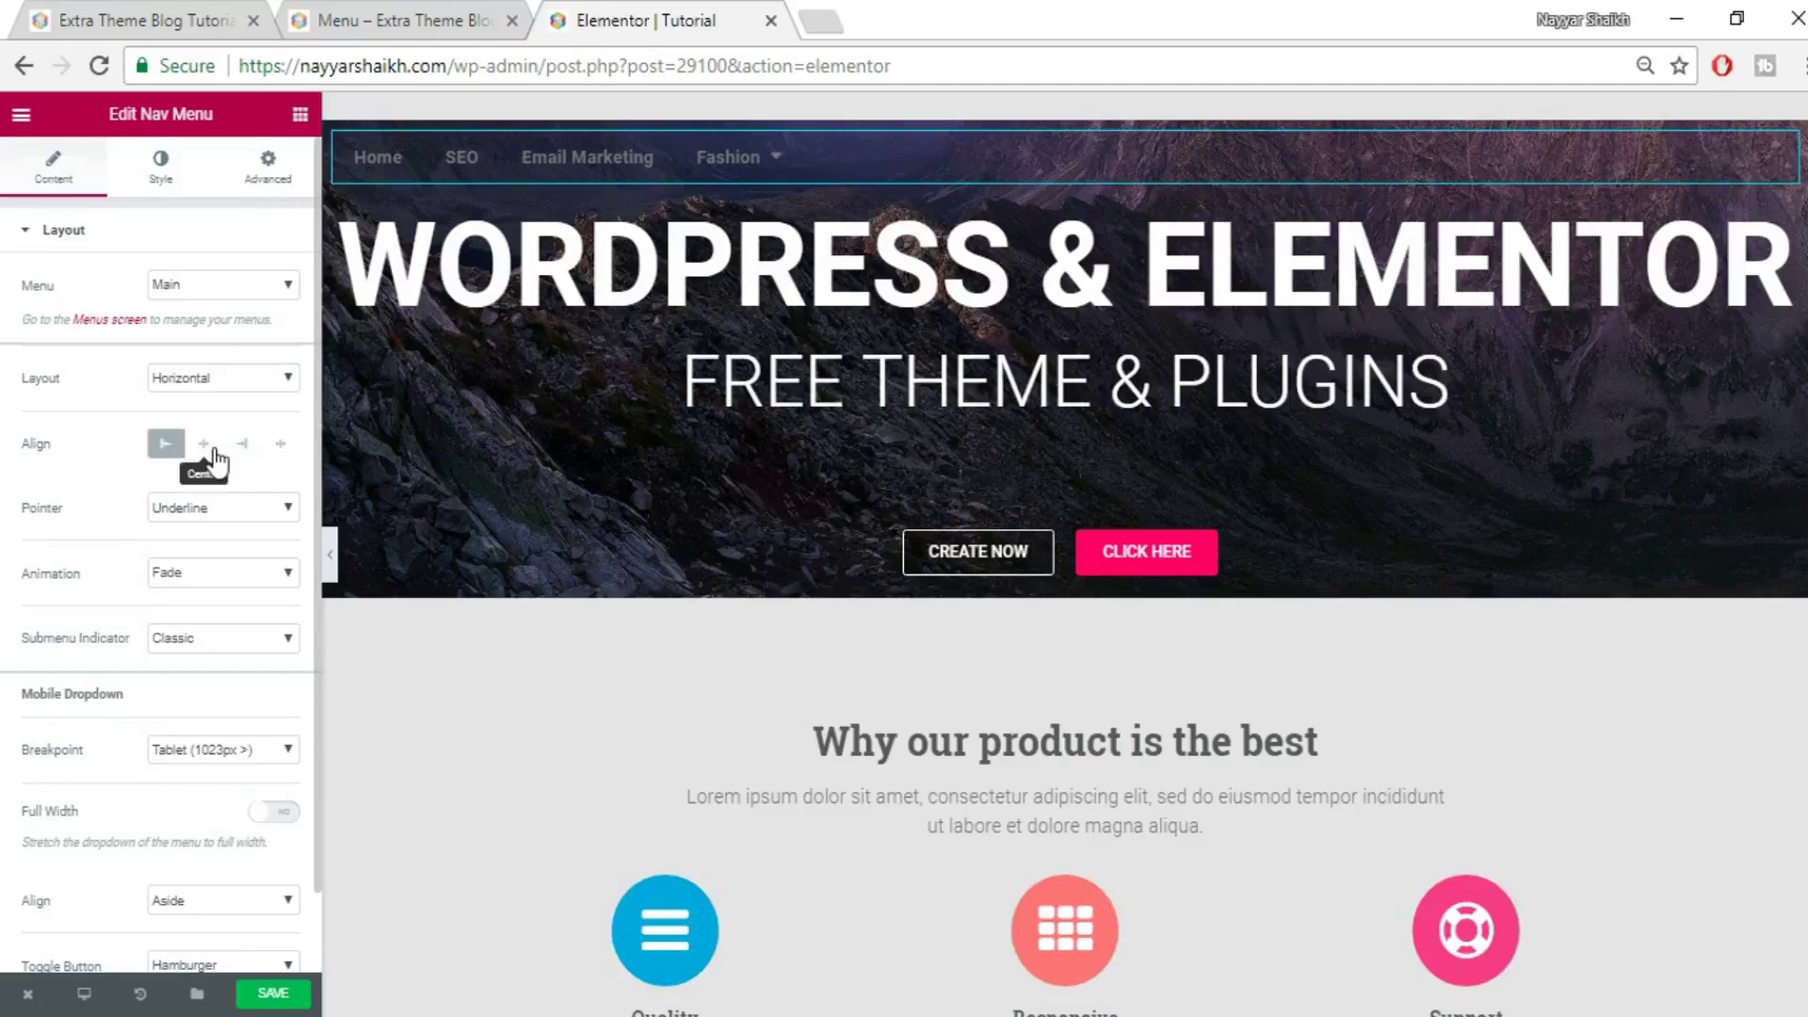
pyautogui.click(205, 447)
pyautogui.click(248, 452)
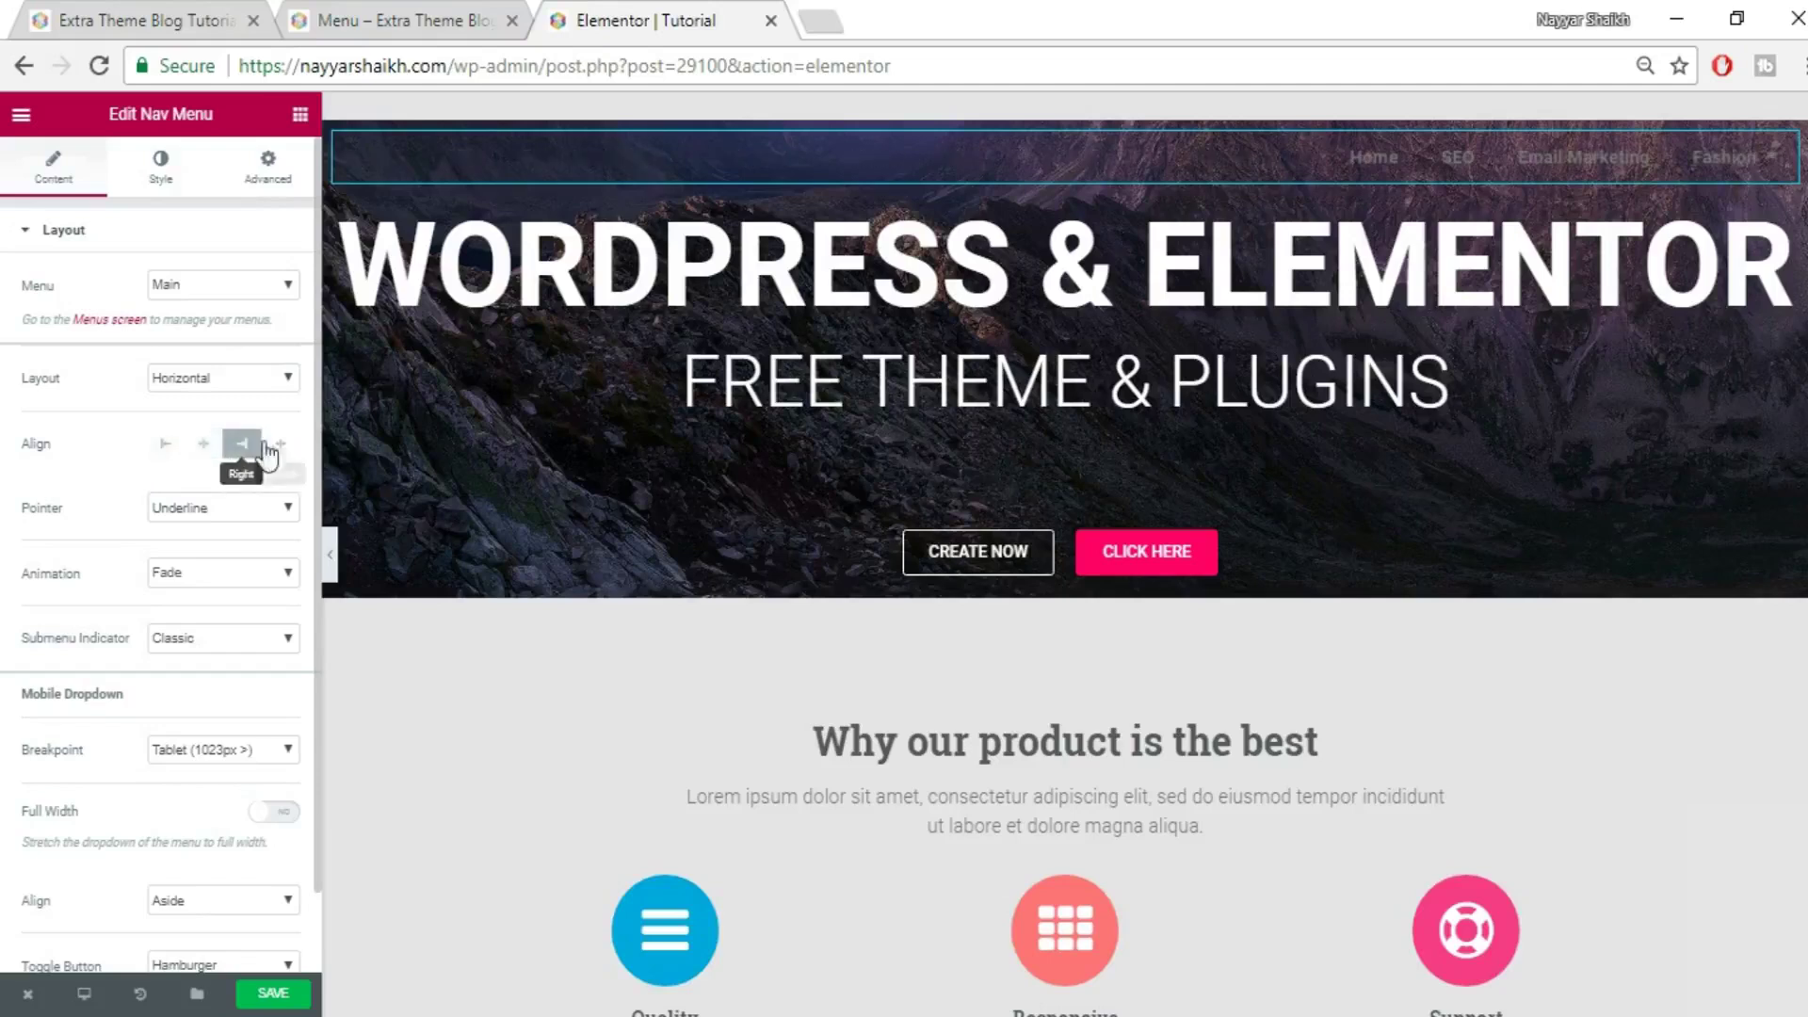
pyautogui.click(279, 445)
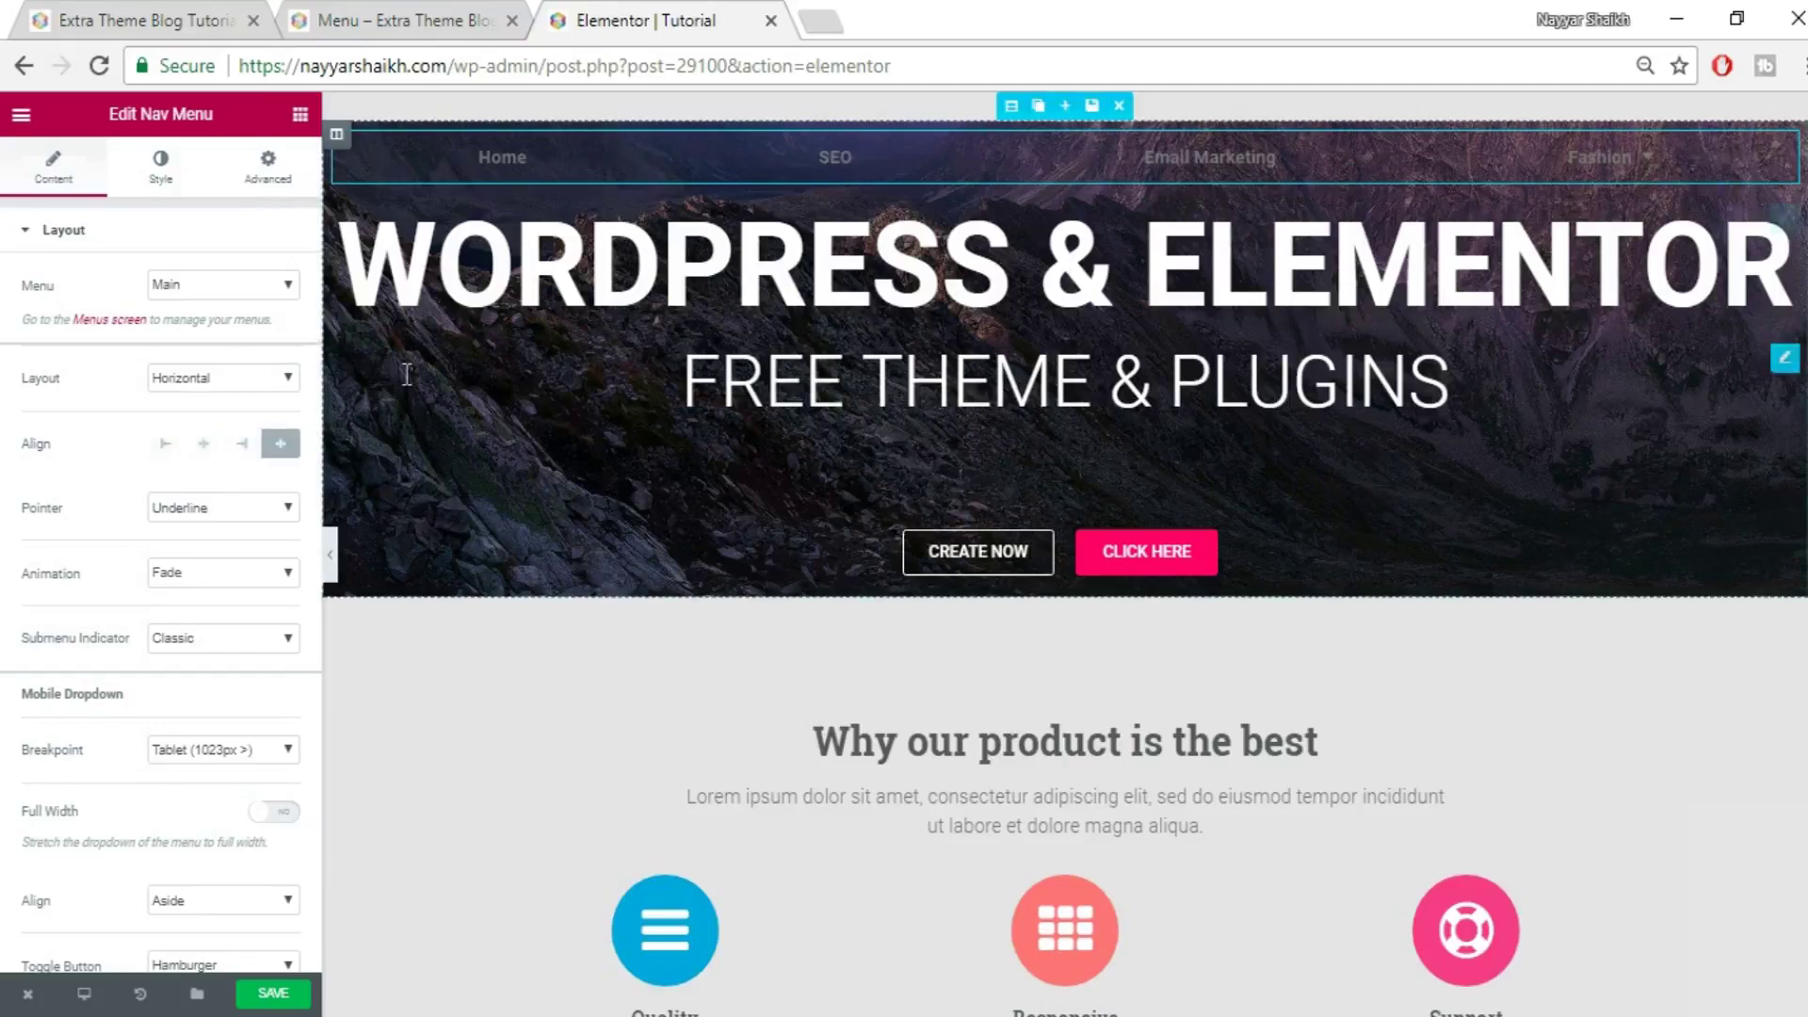
pyautogui.click(242, 444)
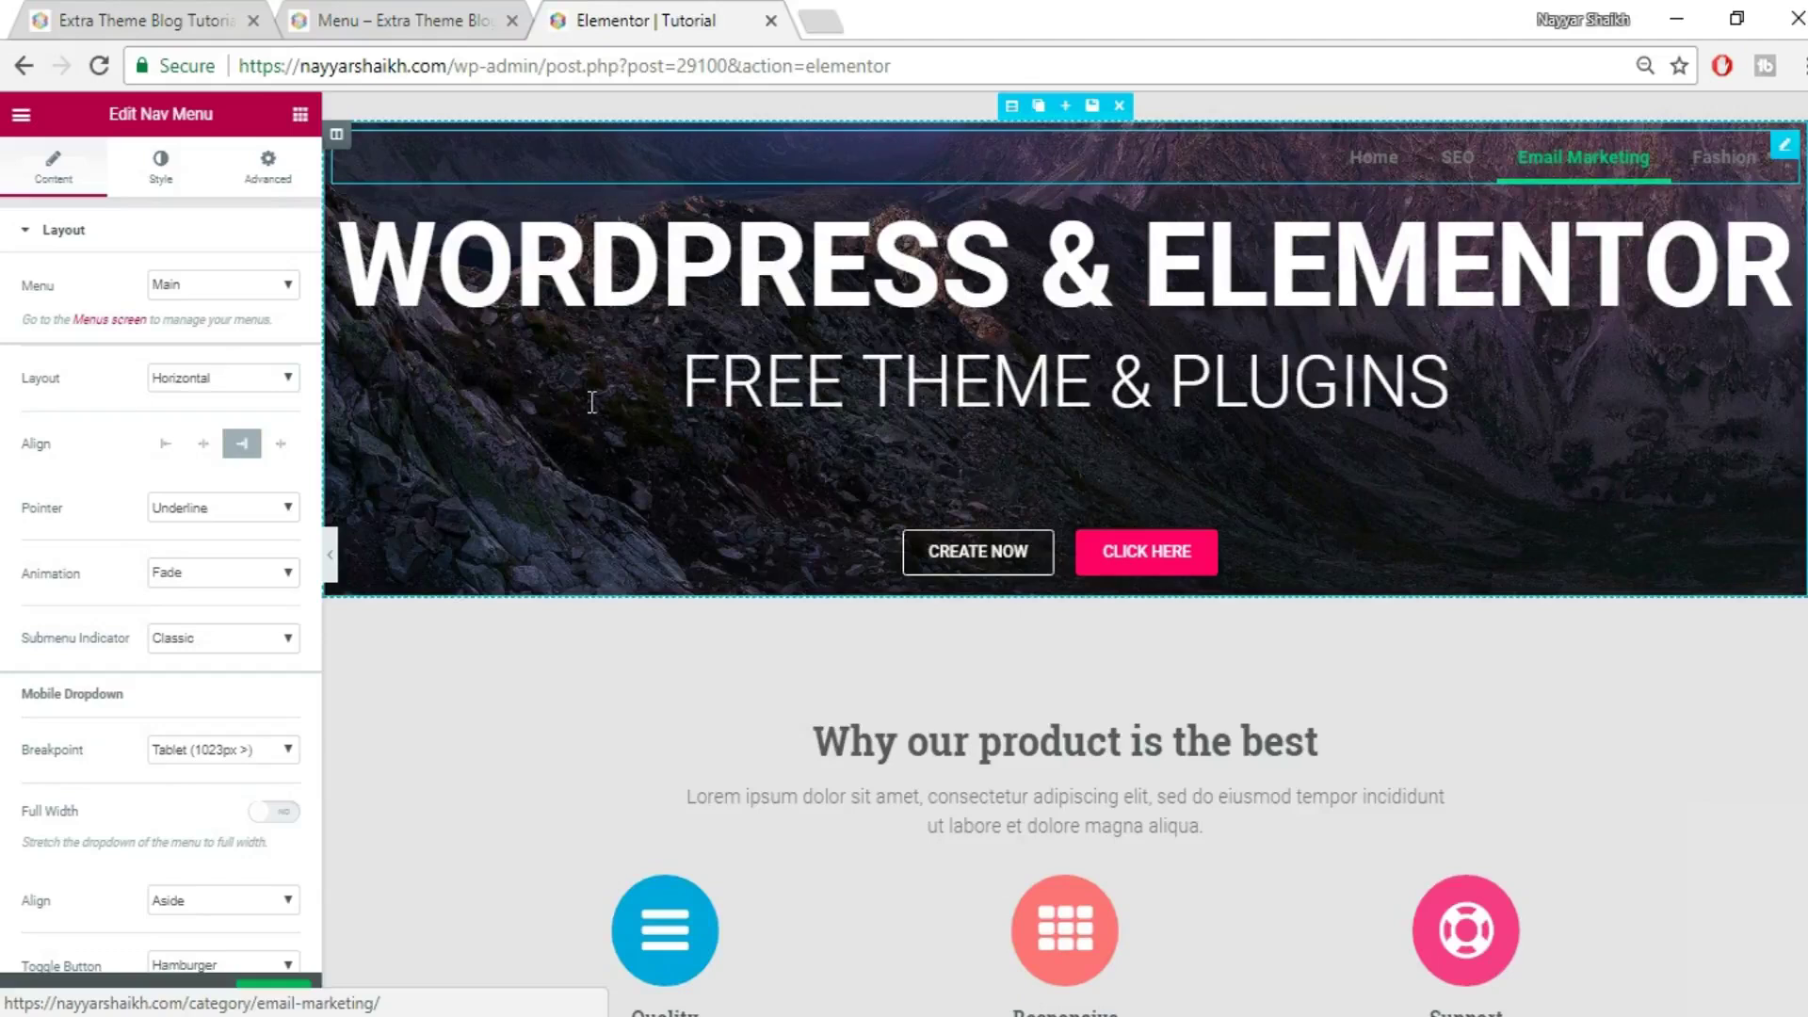
# Try the Overline and Framed pointers on the nav menu, and set the pointer to Background with the Grow animation
pyautogui.scroll(-1, 231, 620)
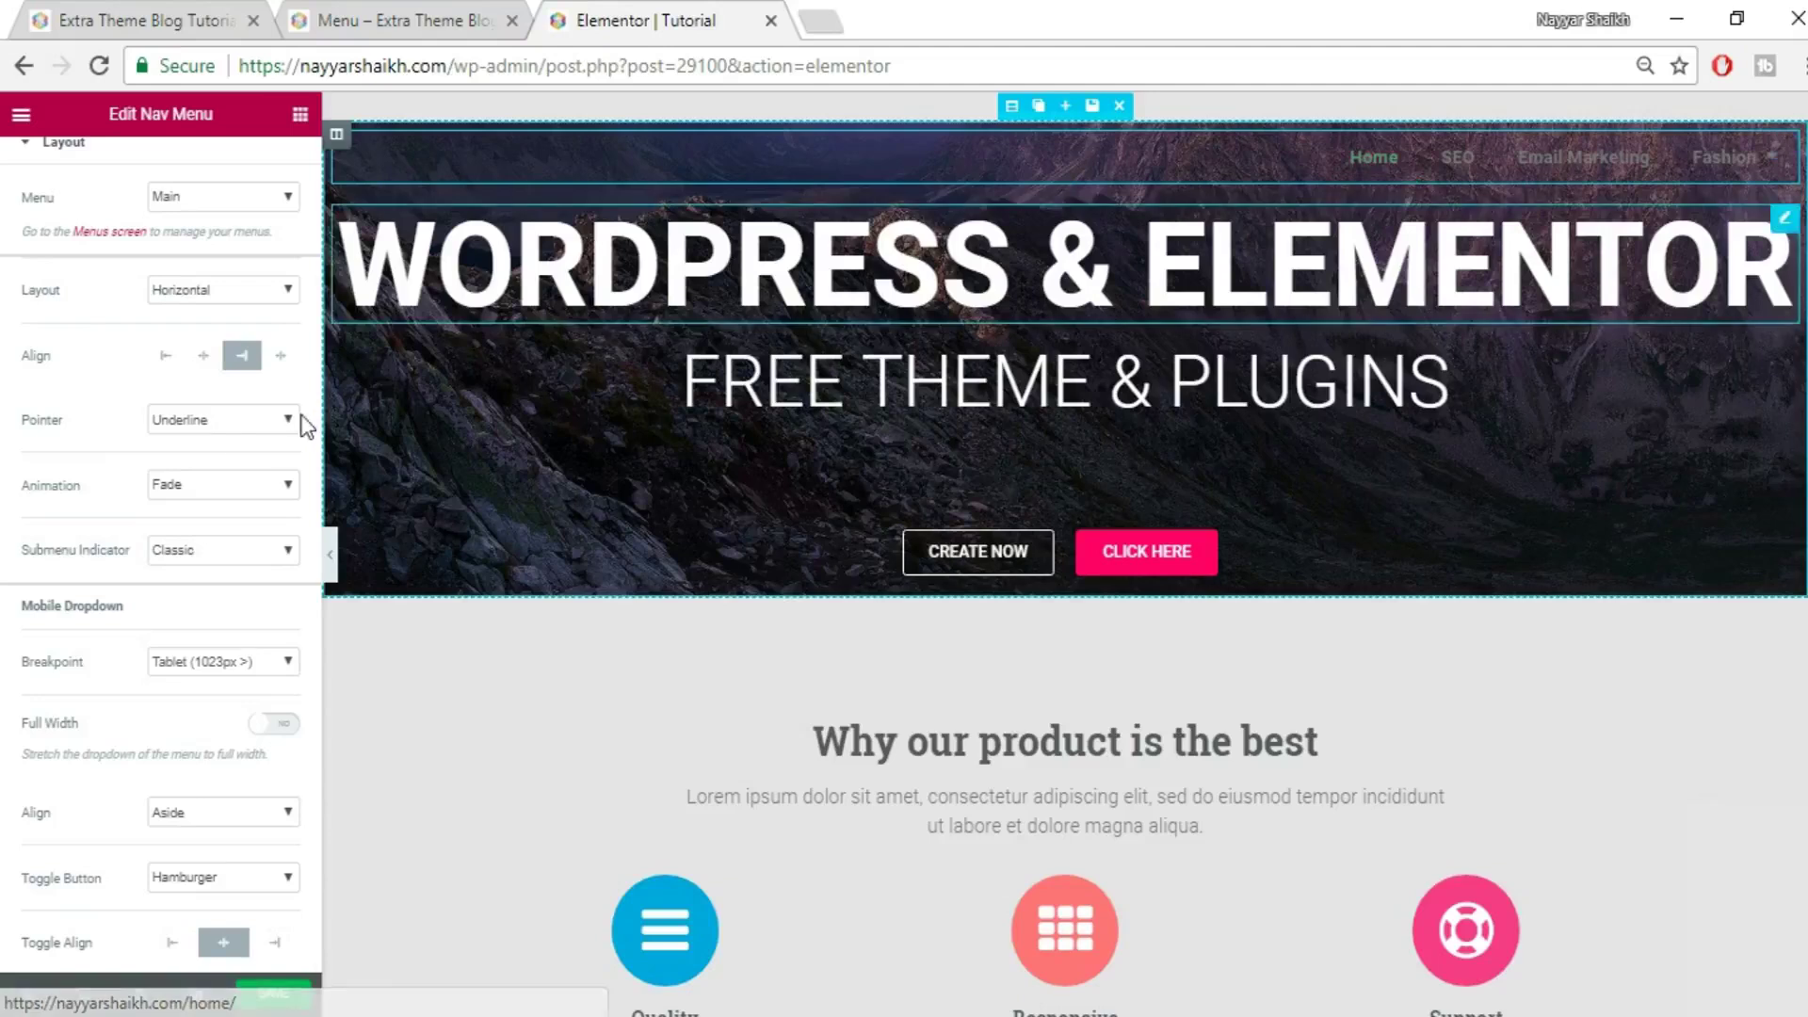
pyautogui.click(212, 429)
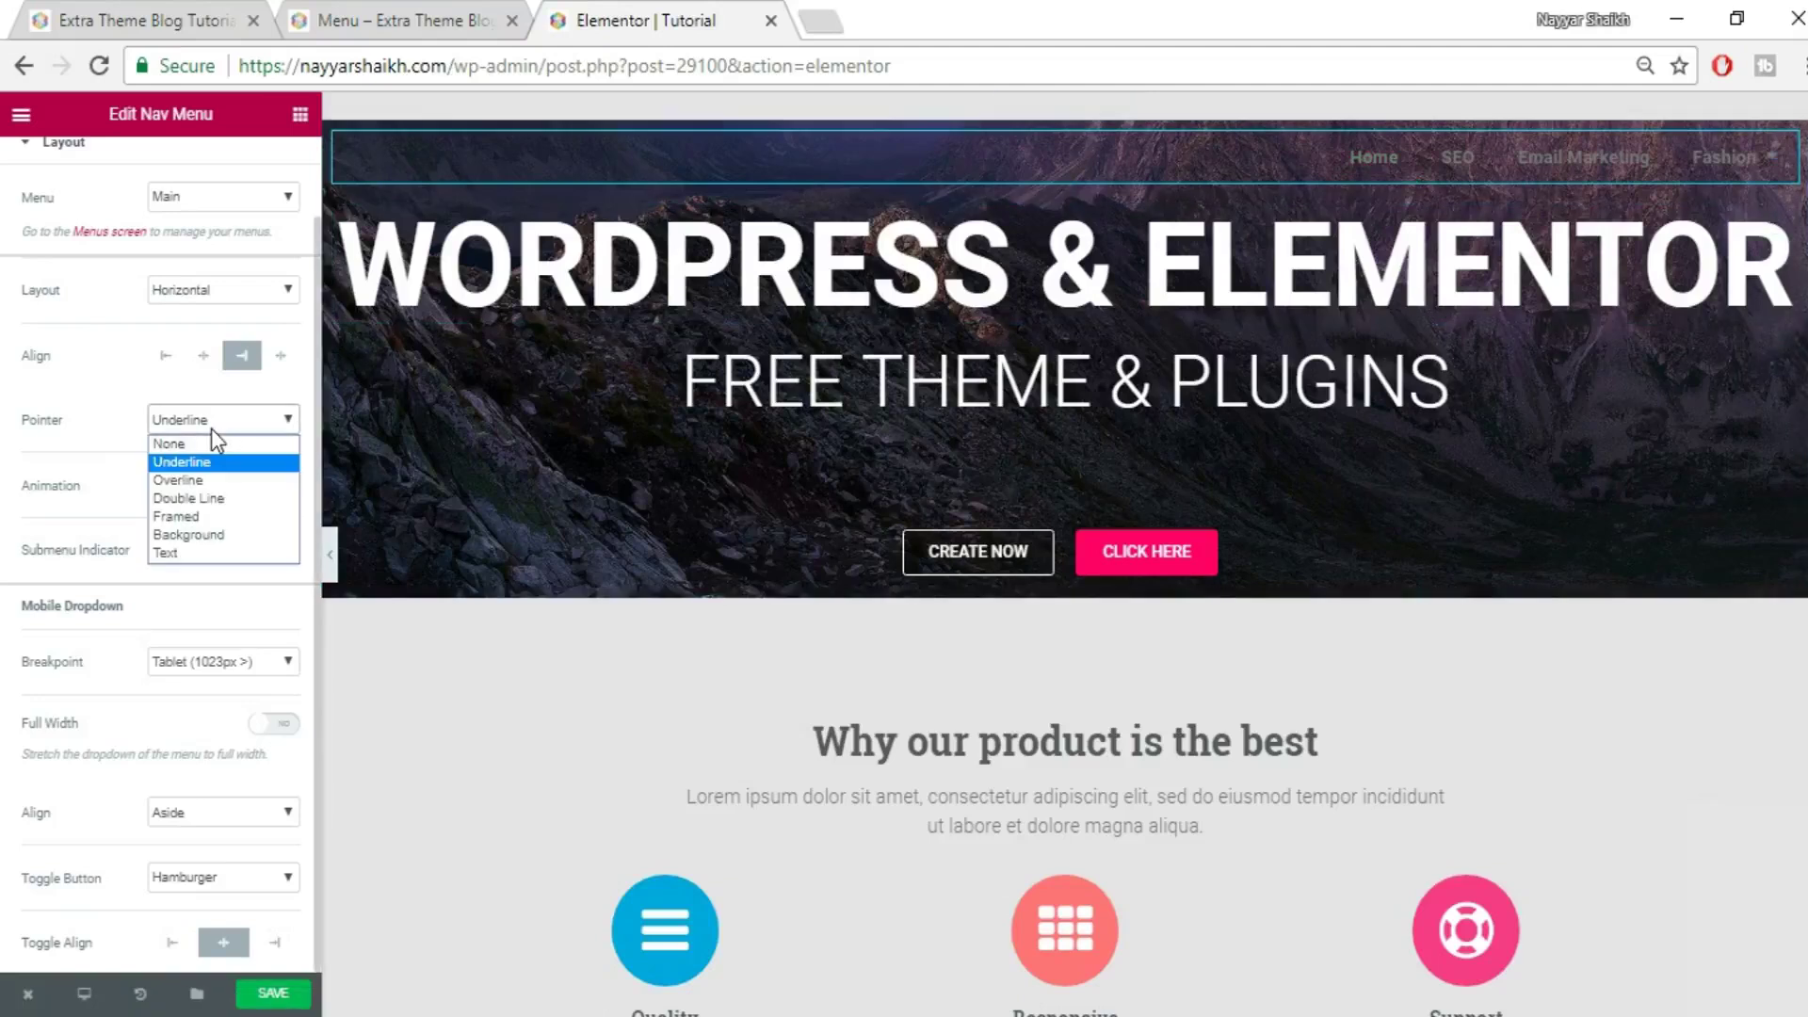
pyautogui.click(203, 482)
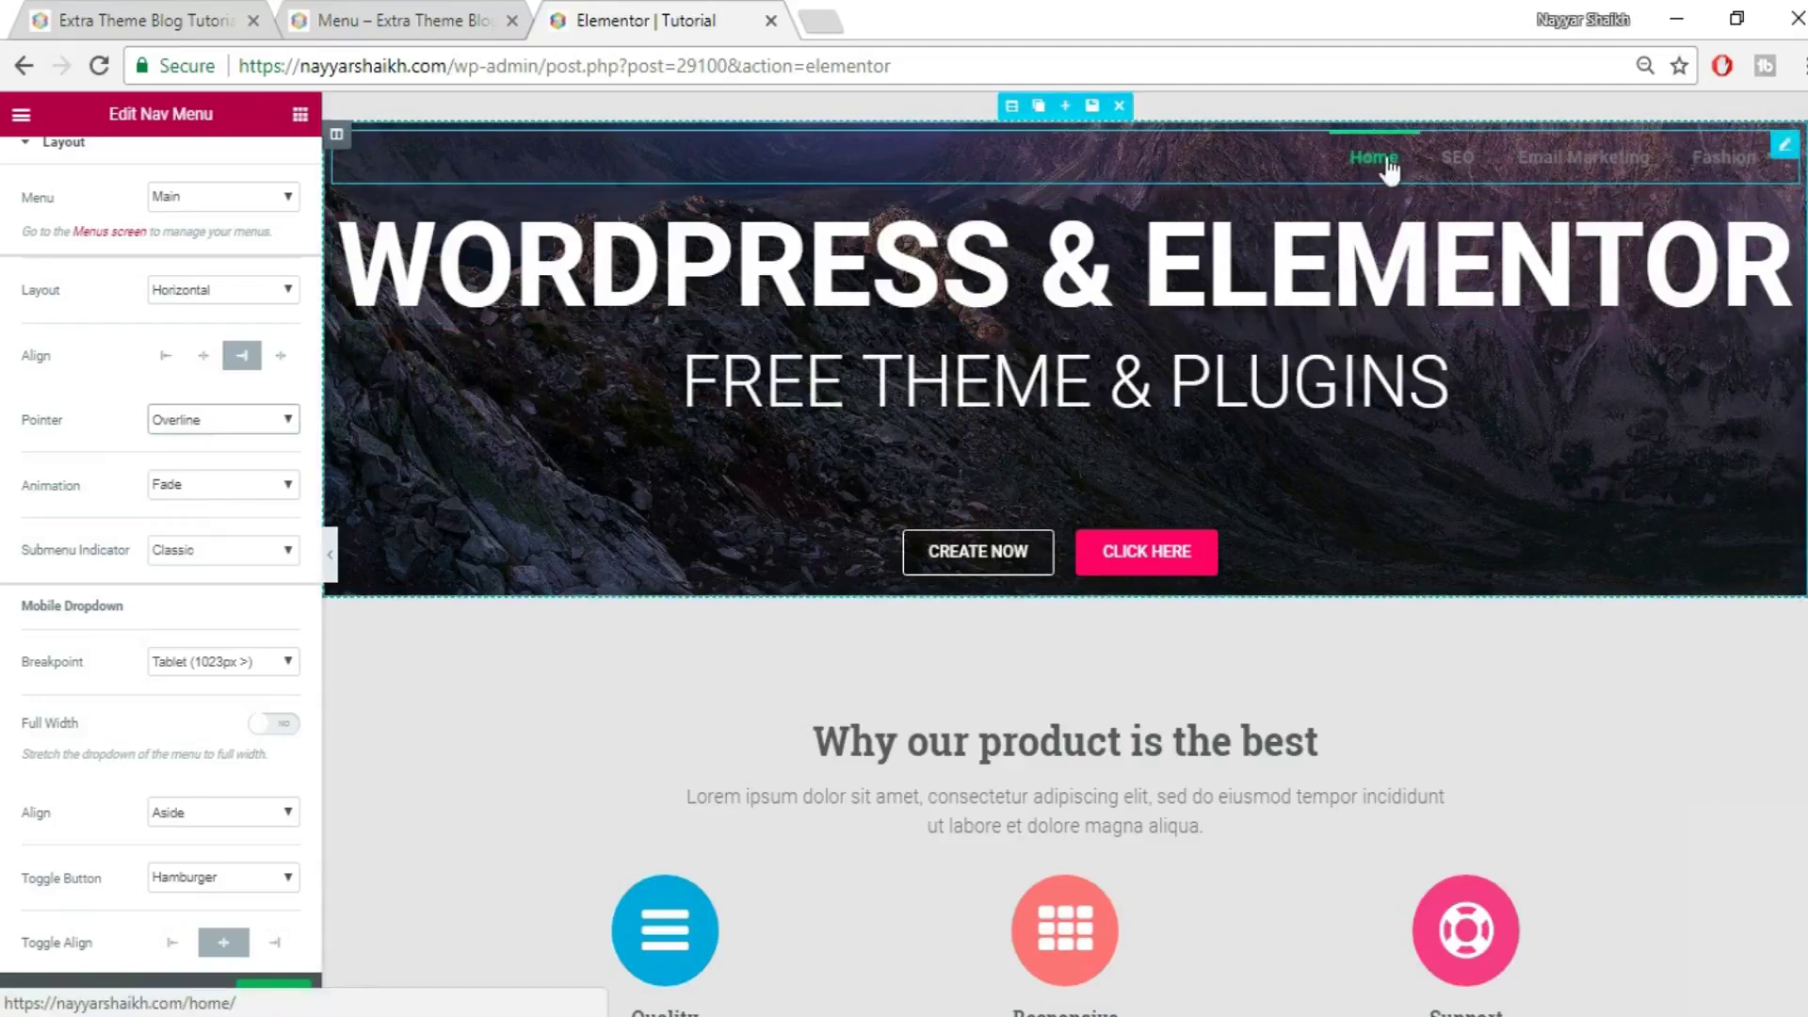
pyautogui.click(227, 421)
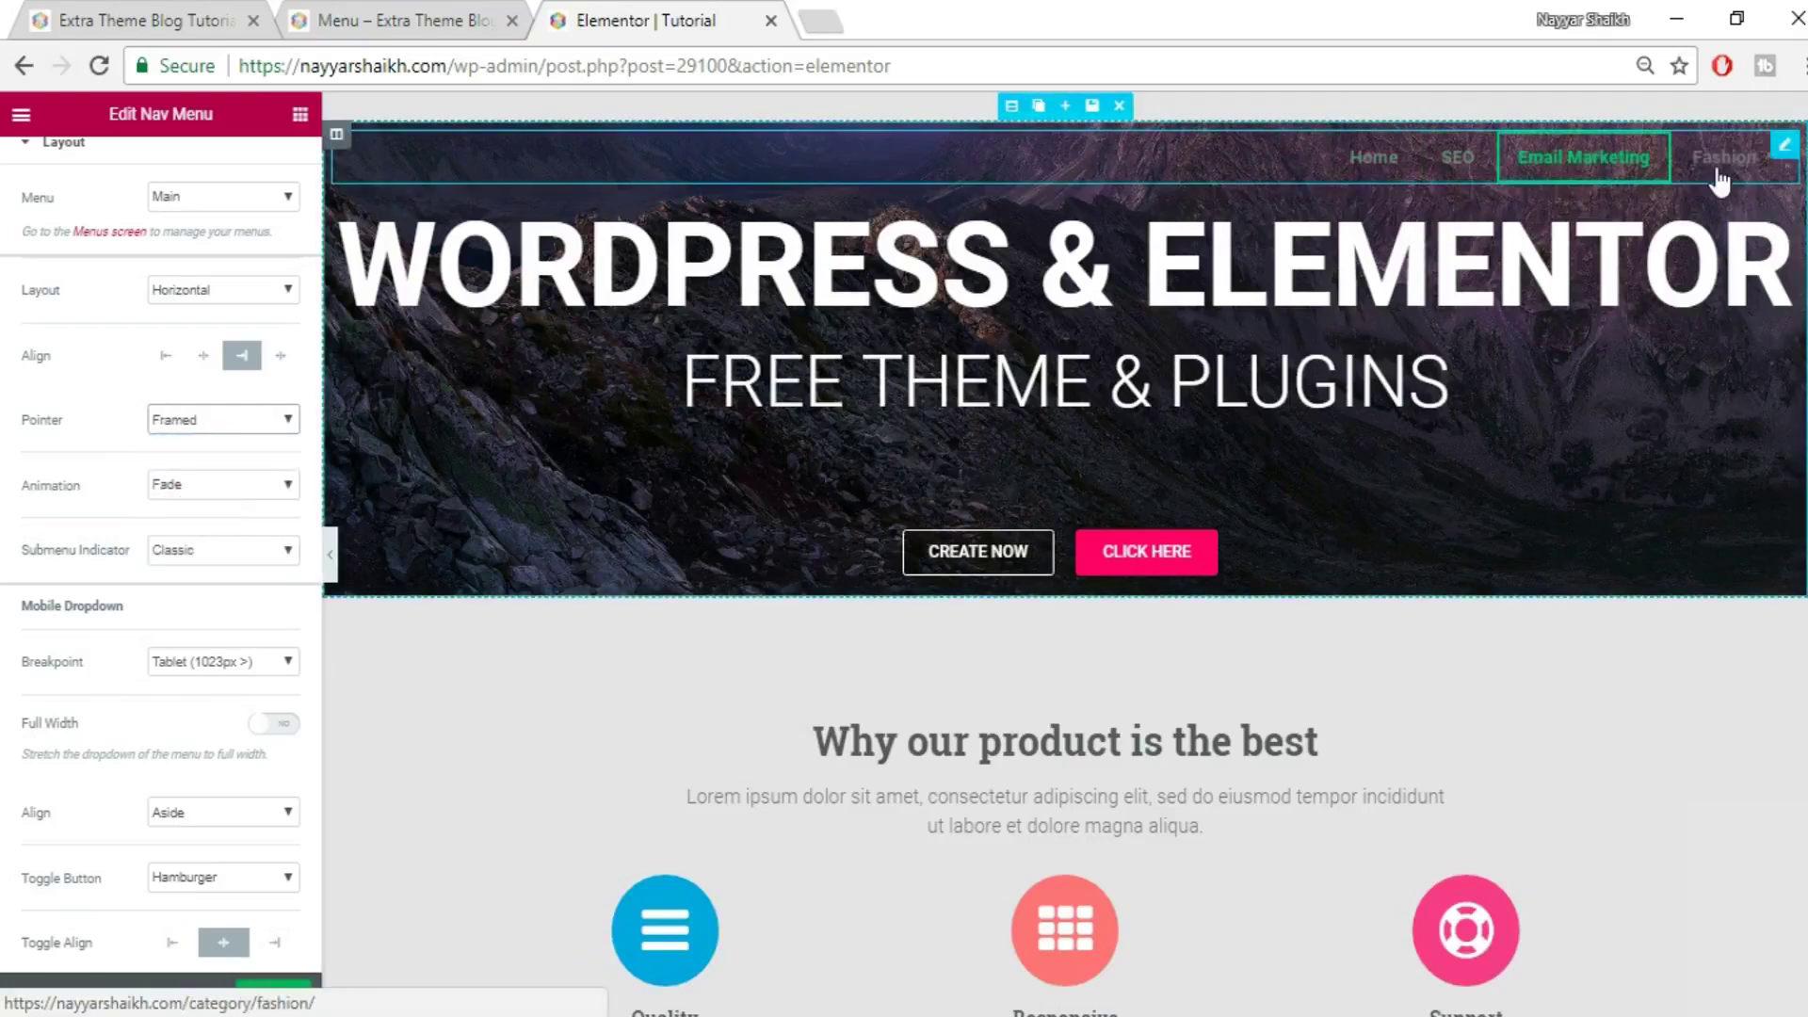
pyautogui.click(249, 484)
pyautogui.click(259, 421)
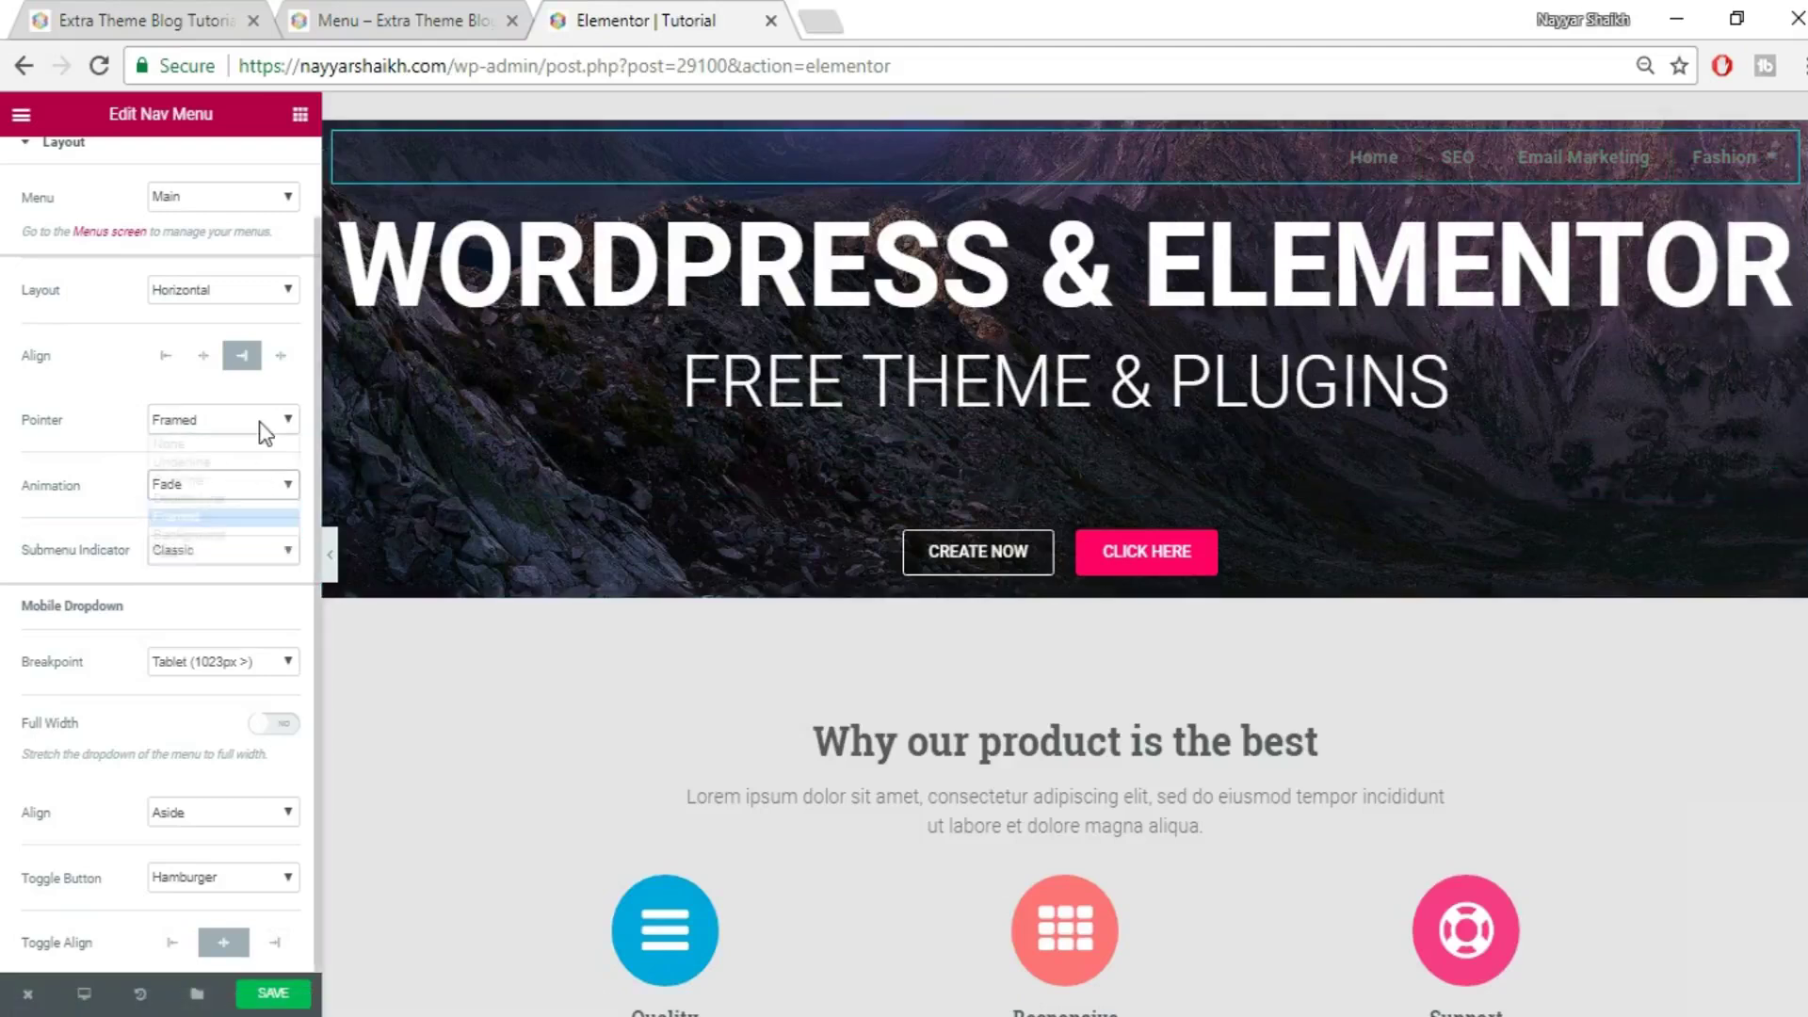
pyautogui.click(259, 421)
pyautogui.click(234, 534)
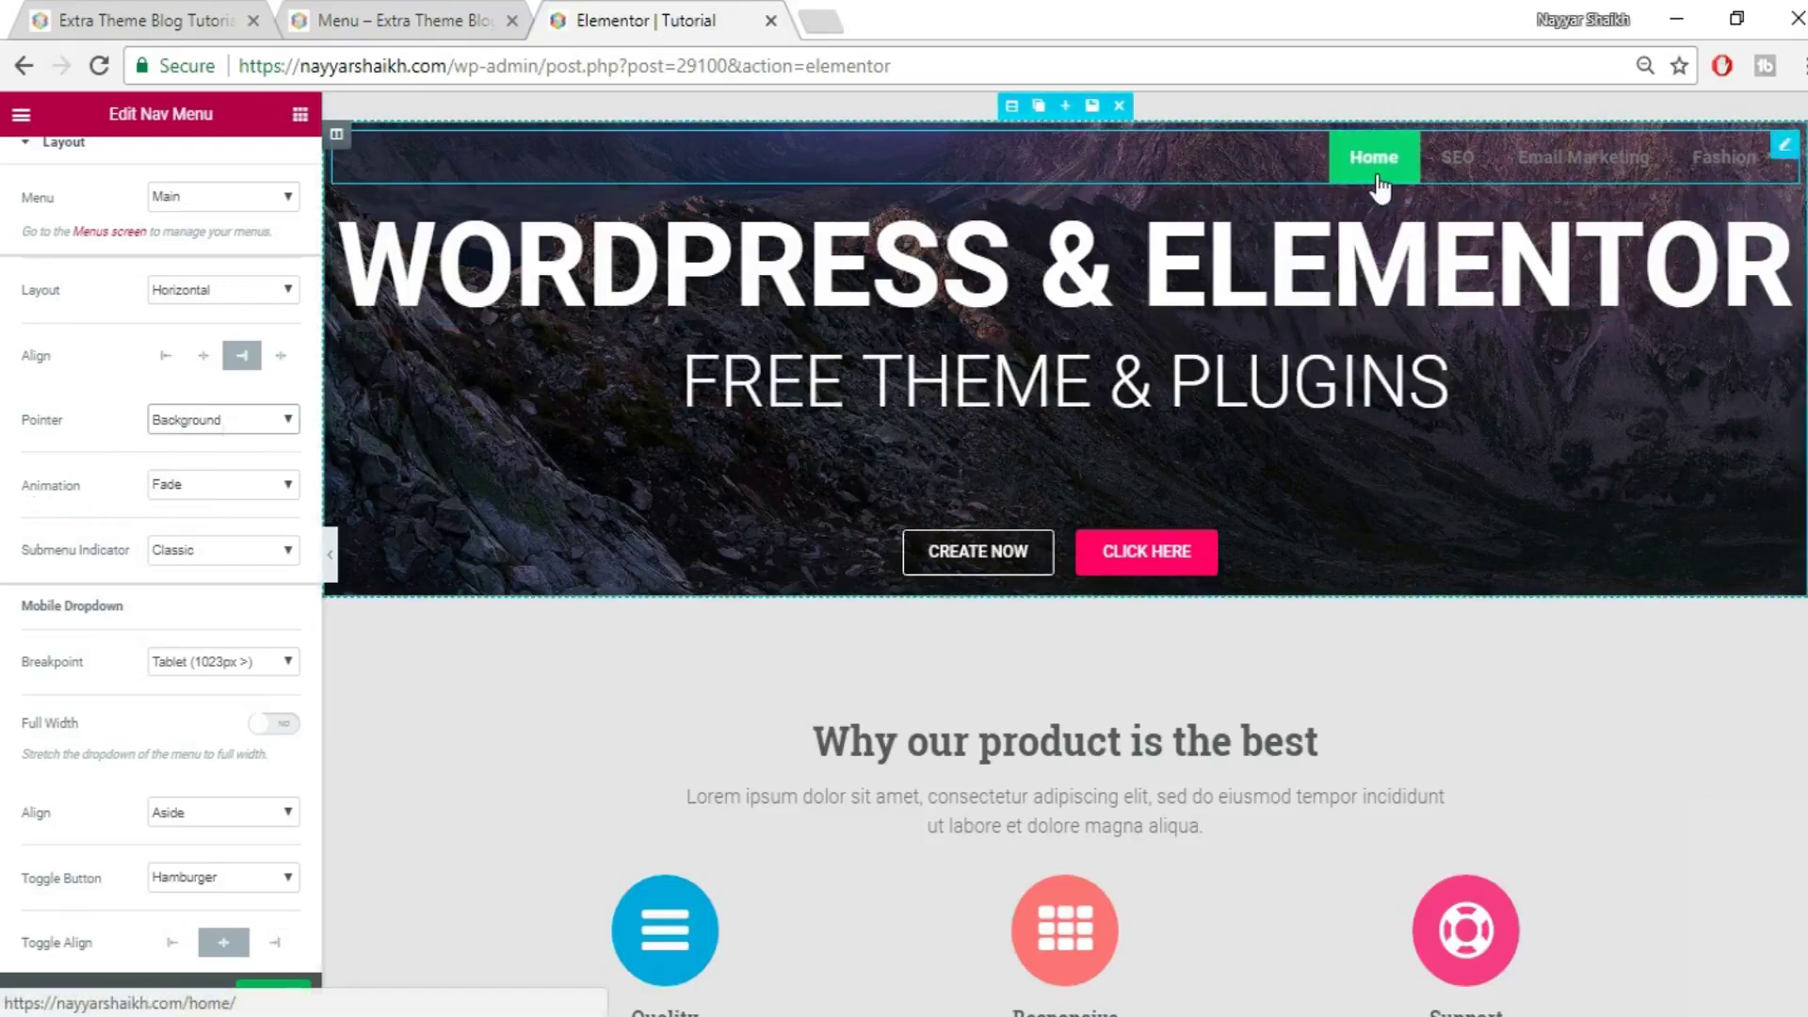
pyautogui.click(209, 496)
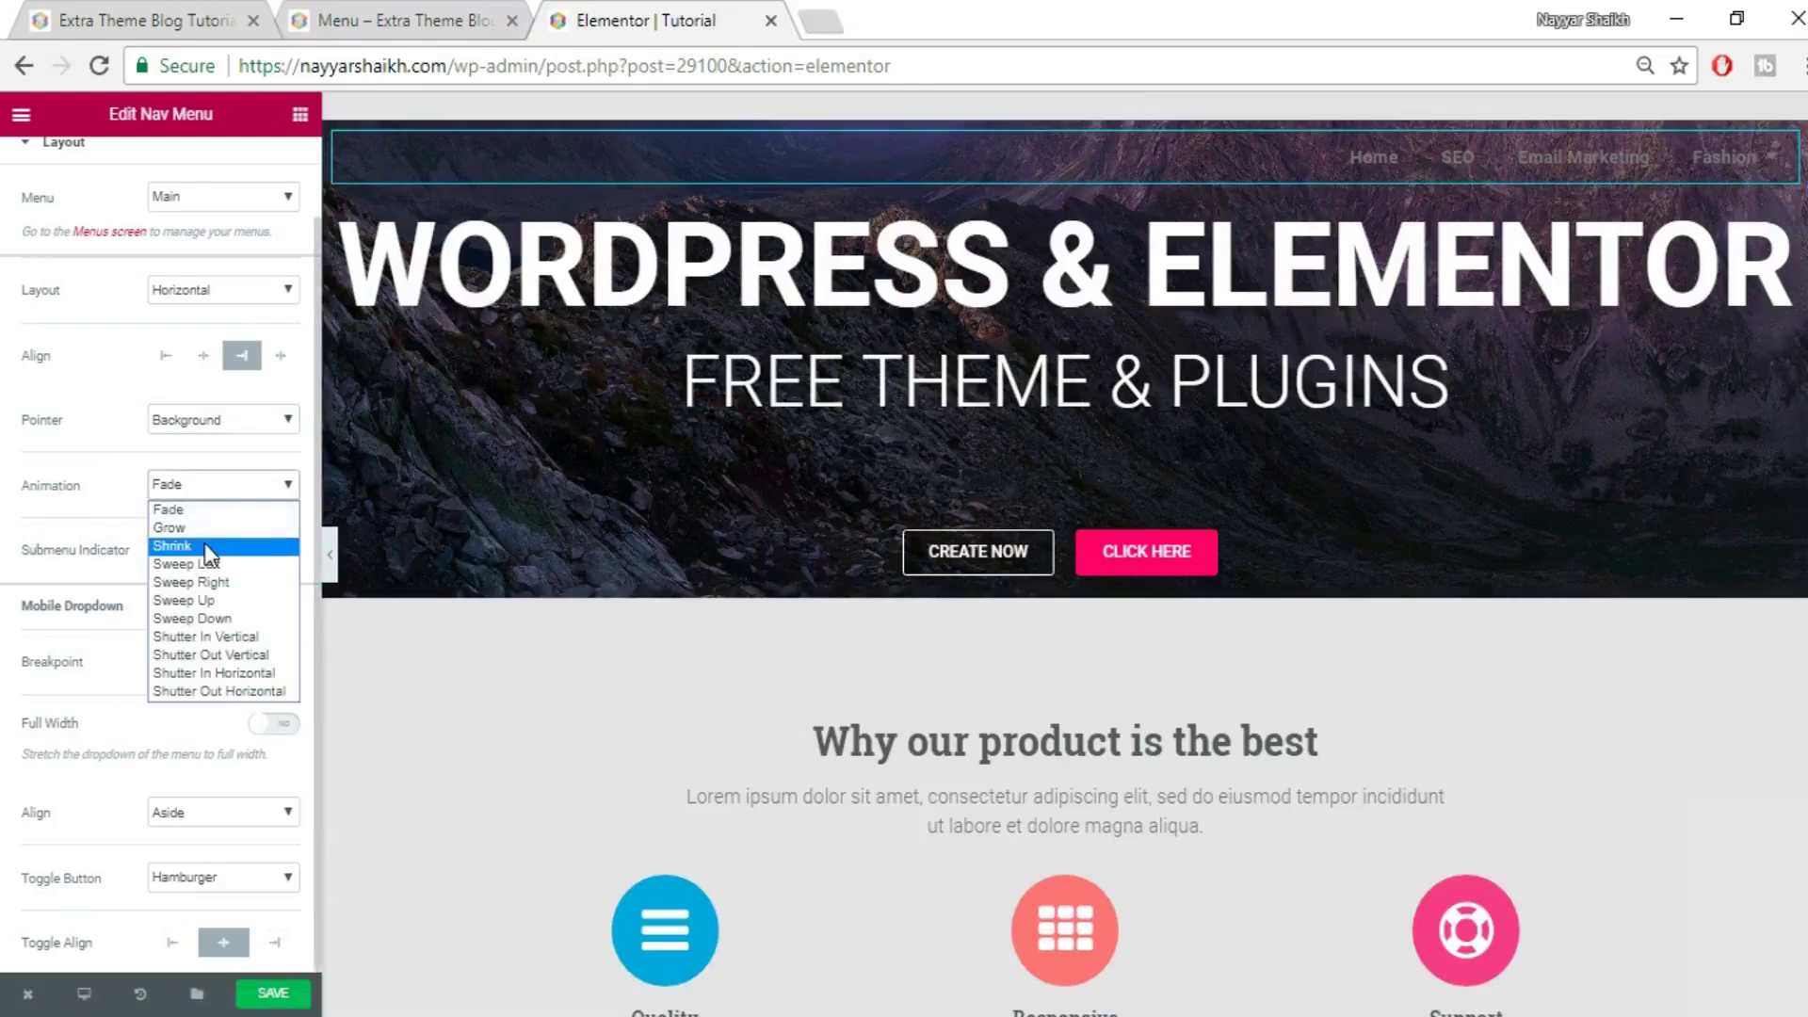
pyautogui.click(211, 528)
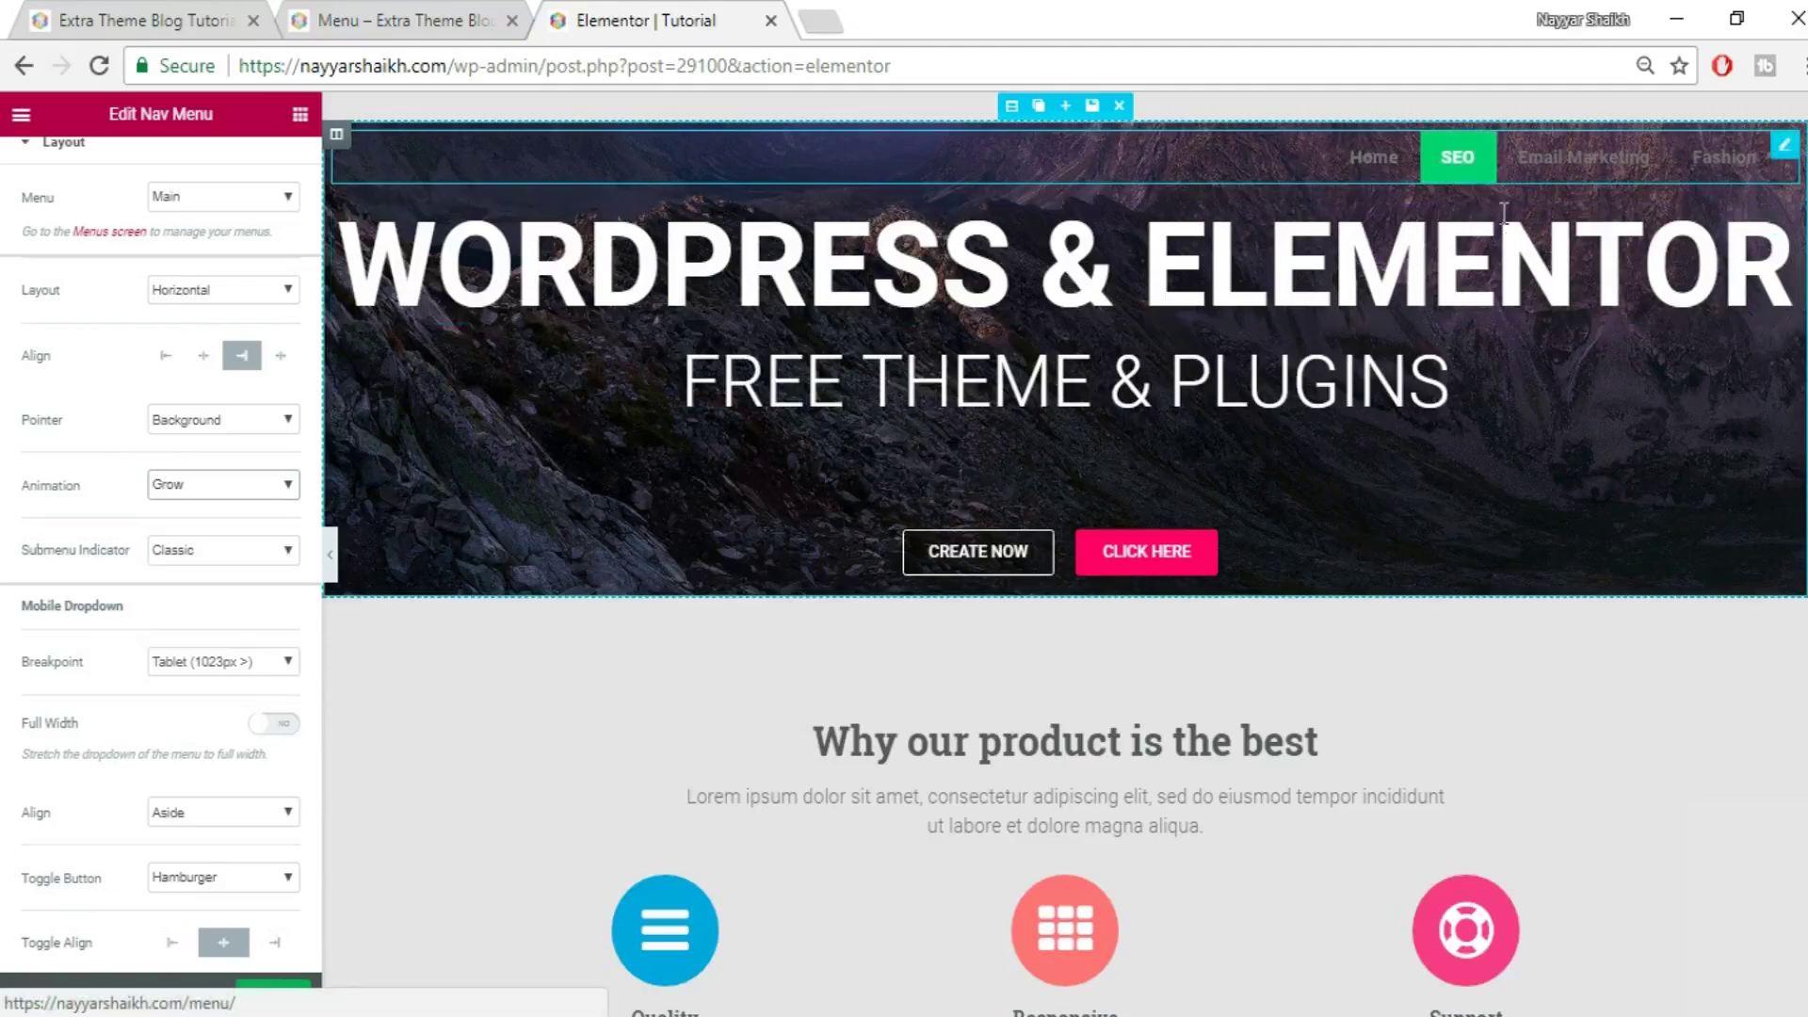
# Try the Sweep Right animation on the nav menu's background pointer, and set the animation to Shutter Out Horizontal
pyautogui.click(223, 550)
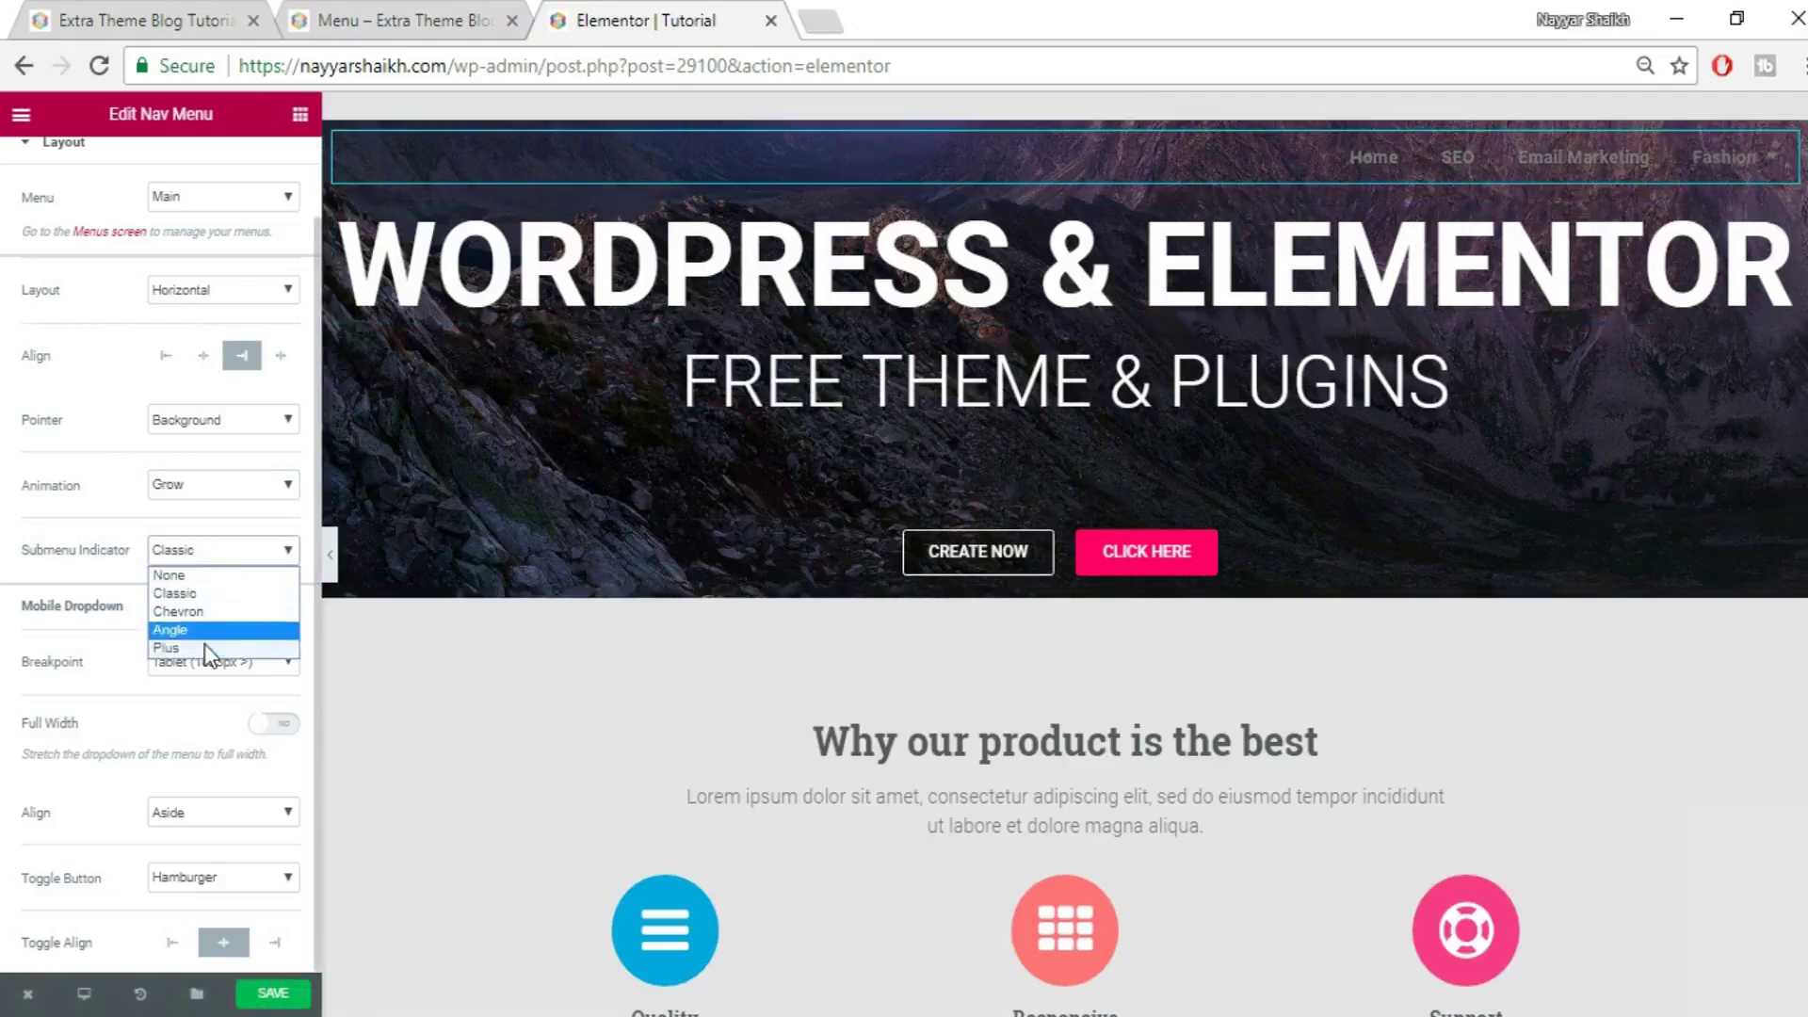
pyautogui.click(268, 485)
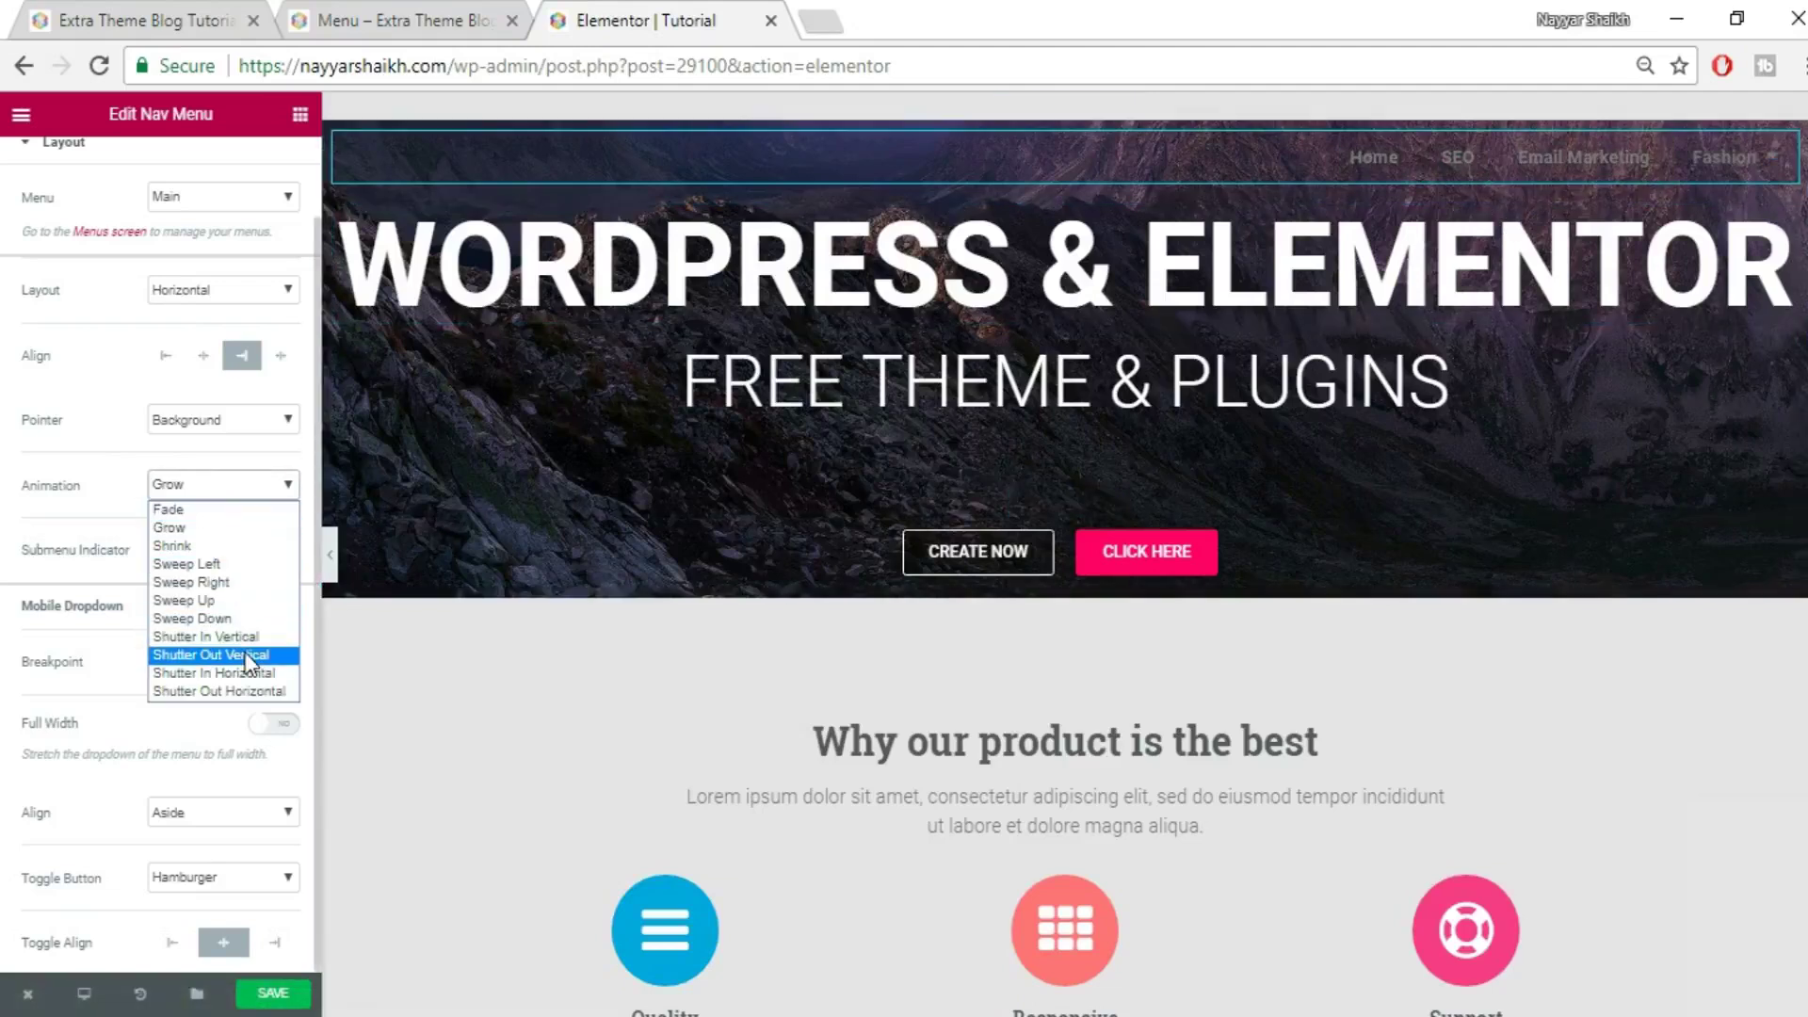
pyautogui.click(246, 583)
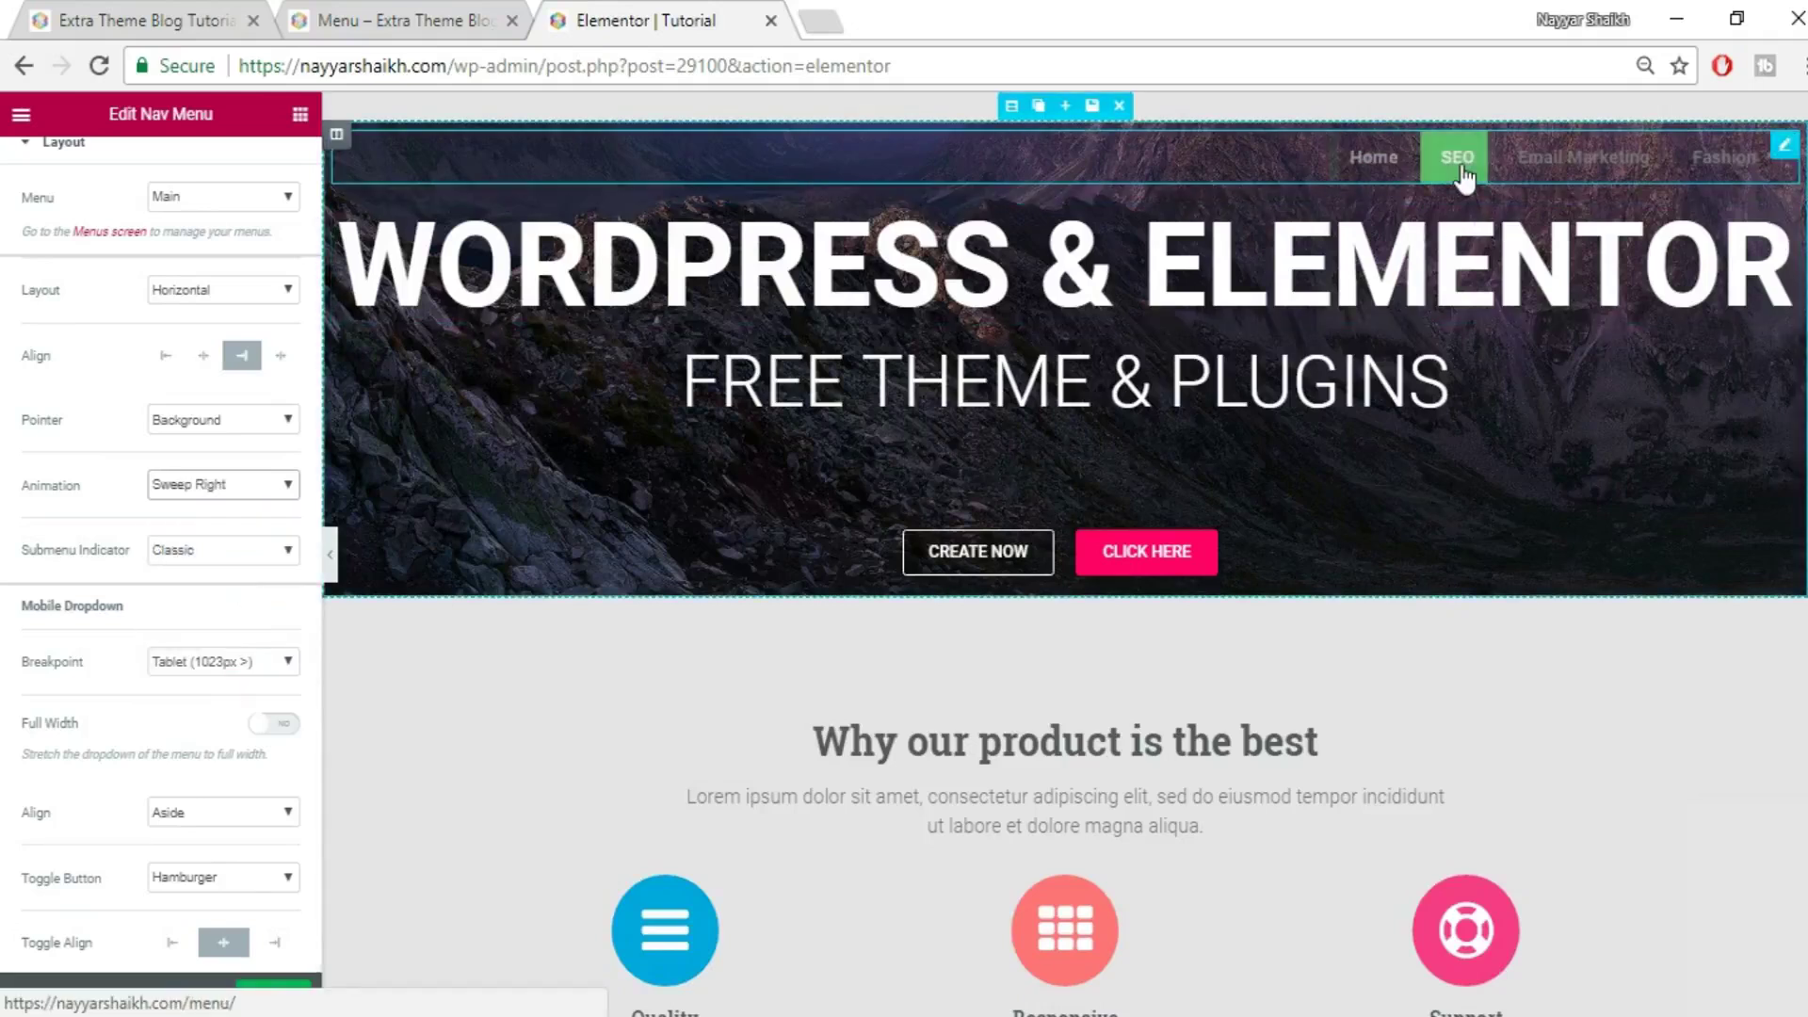
pyautogui.click(213, 486)
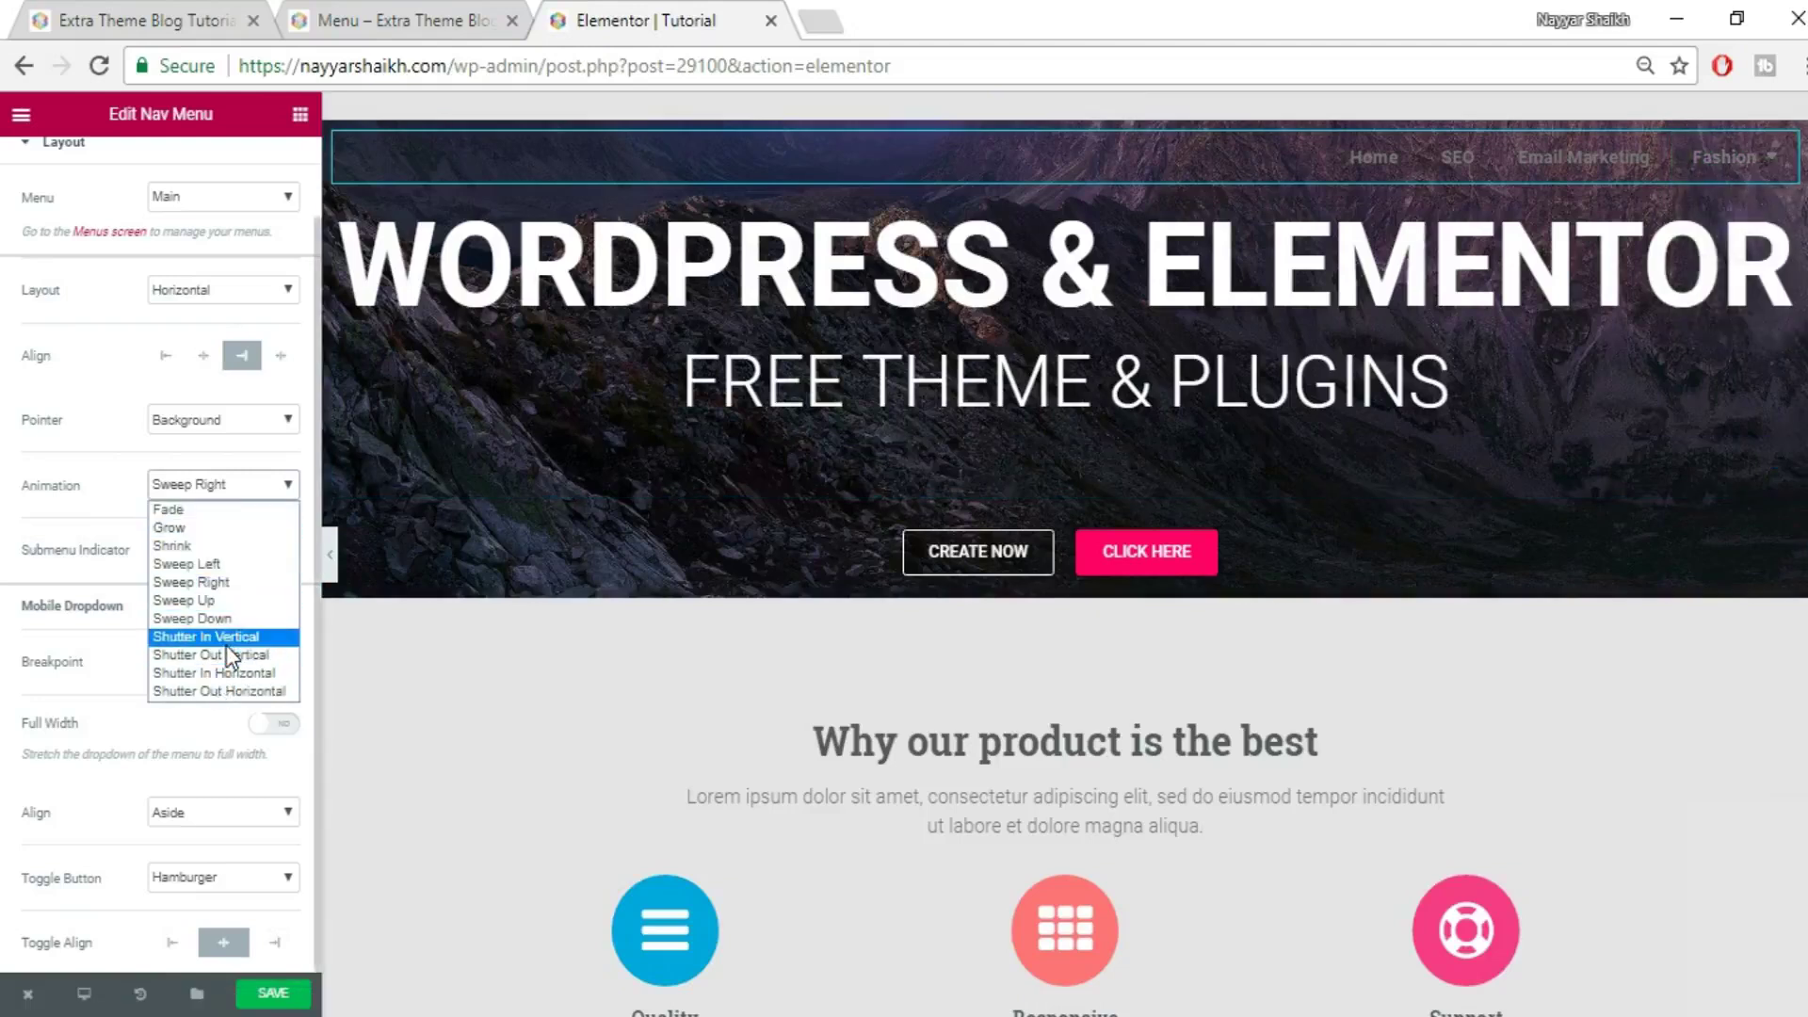
pyautogui.click(249, 688)
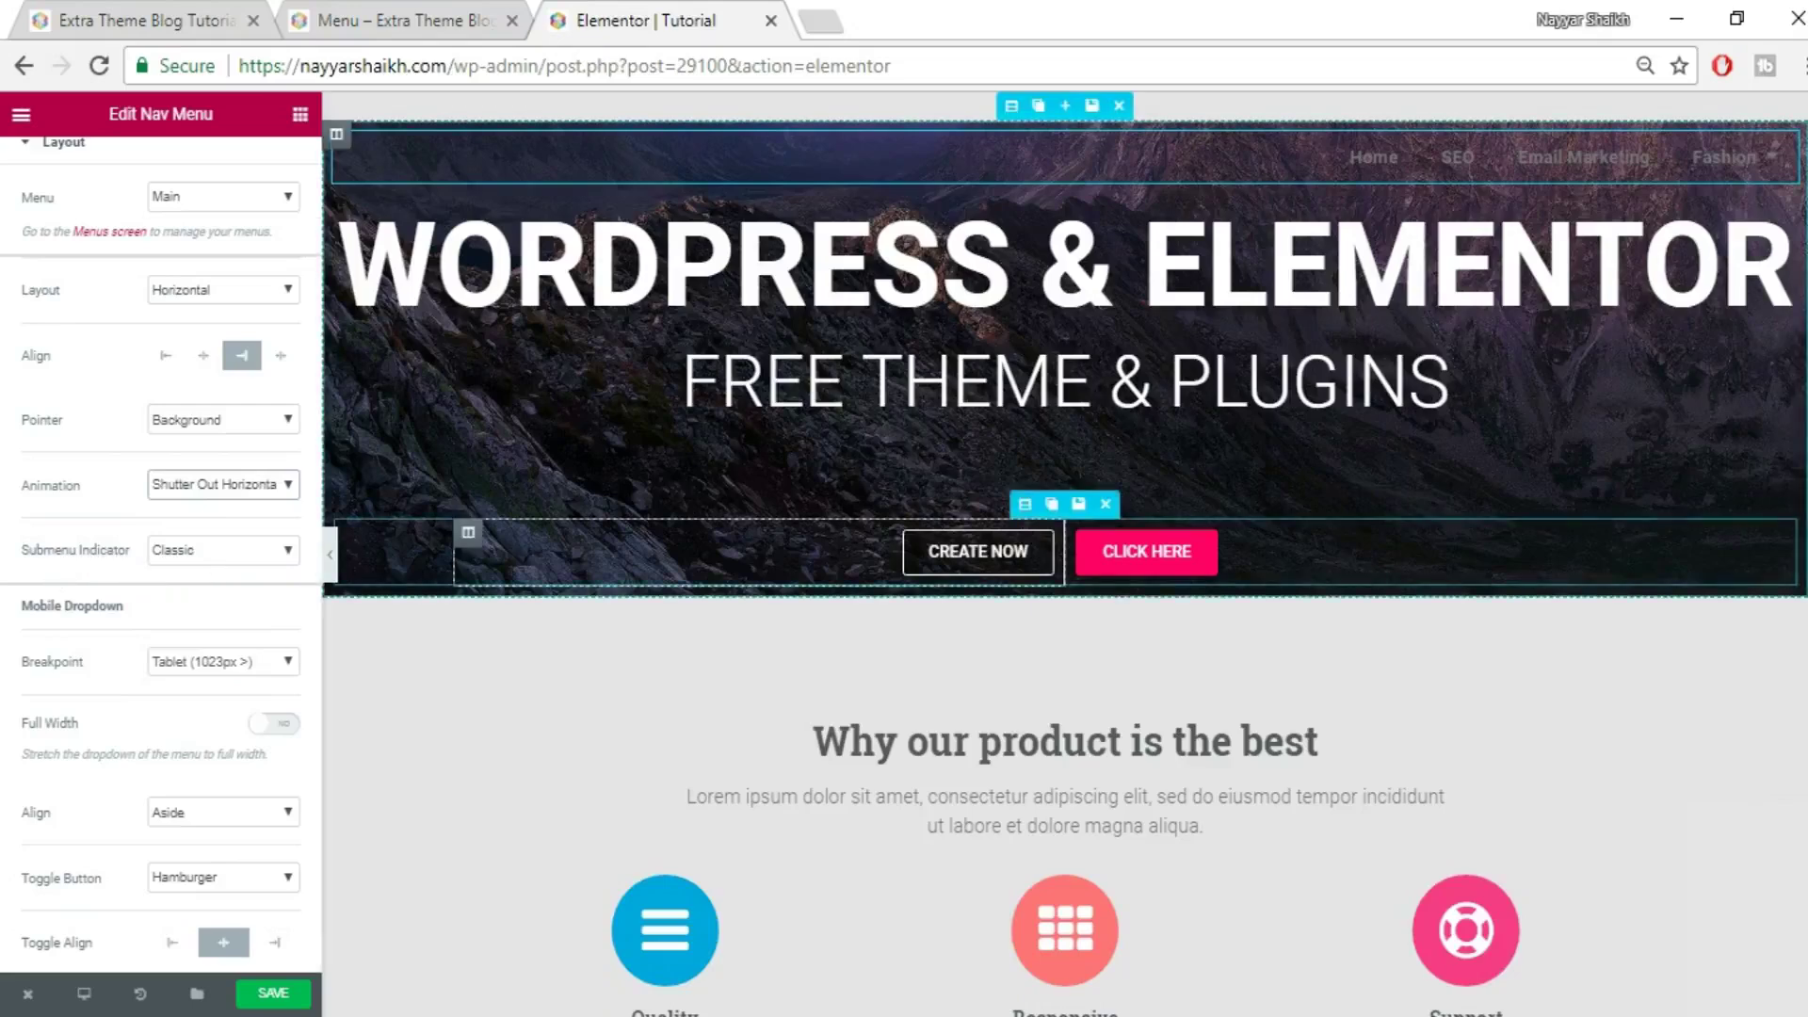
# Check the submenu indicator beside Fashion on the published Menu page, and set the nav menu's submenu indicator to None in Elementor
pyautogui.click(368, 13)
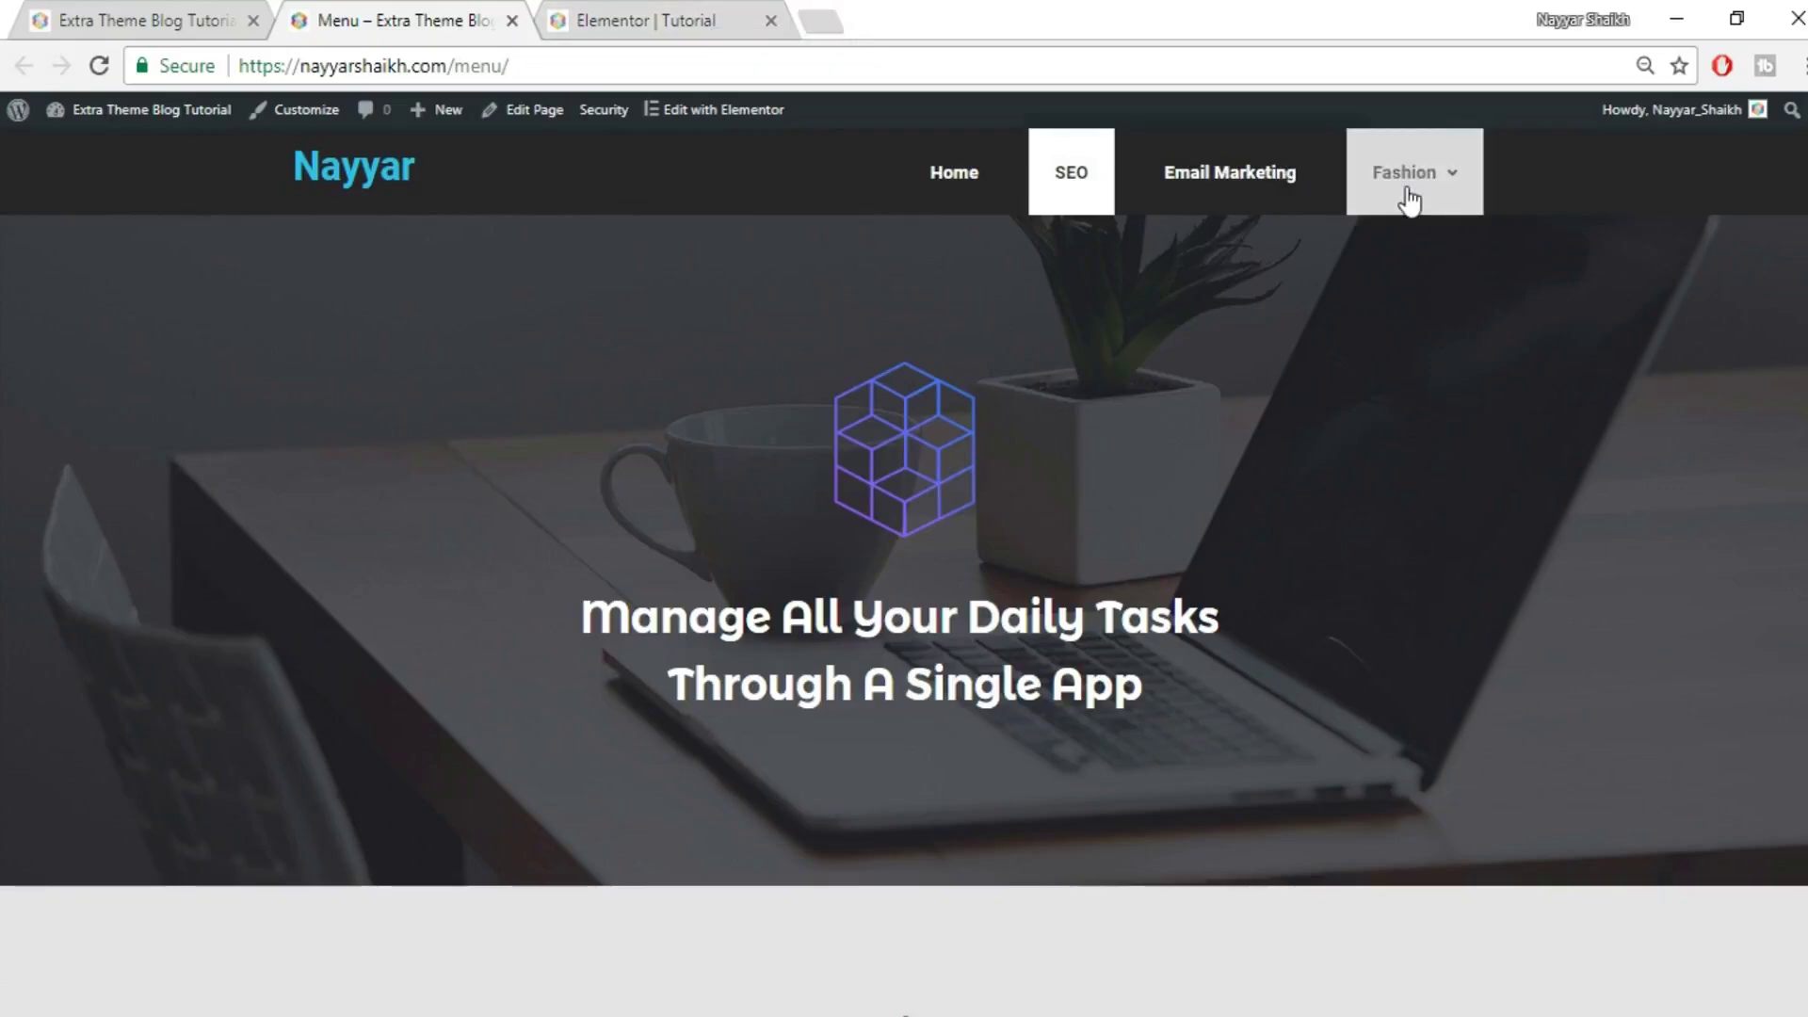
pyautogui.moveTo(1408, 199)
pyautogui.click(612, 20)
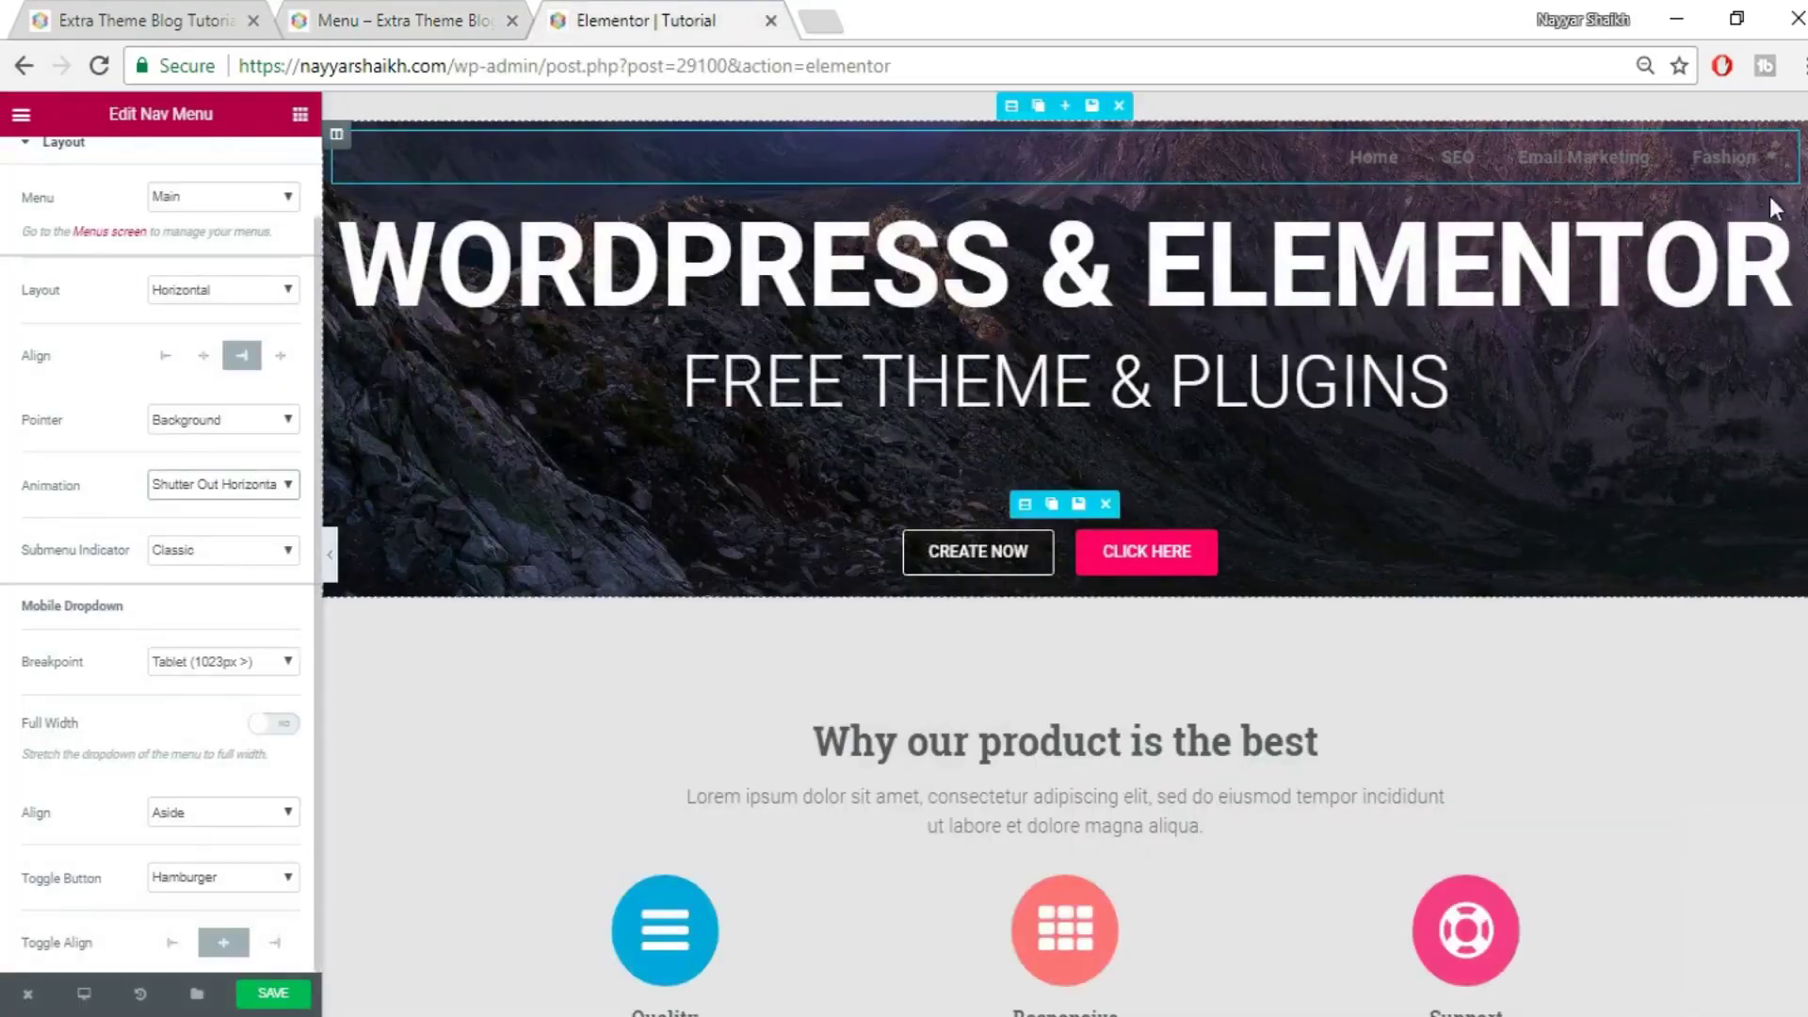
pyautogui.click(218, 551)
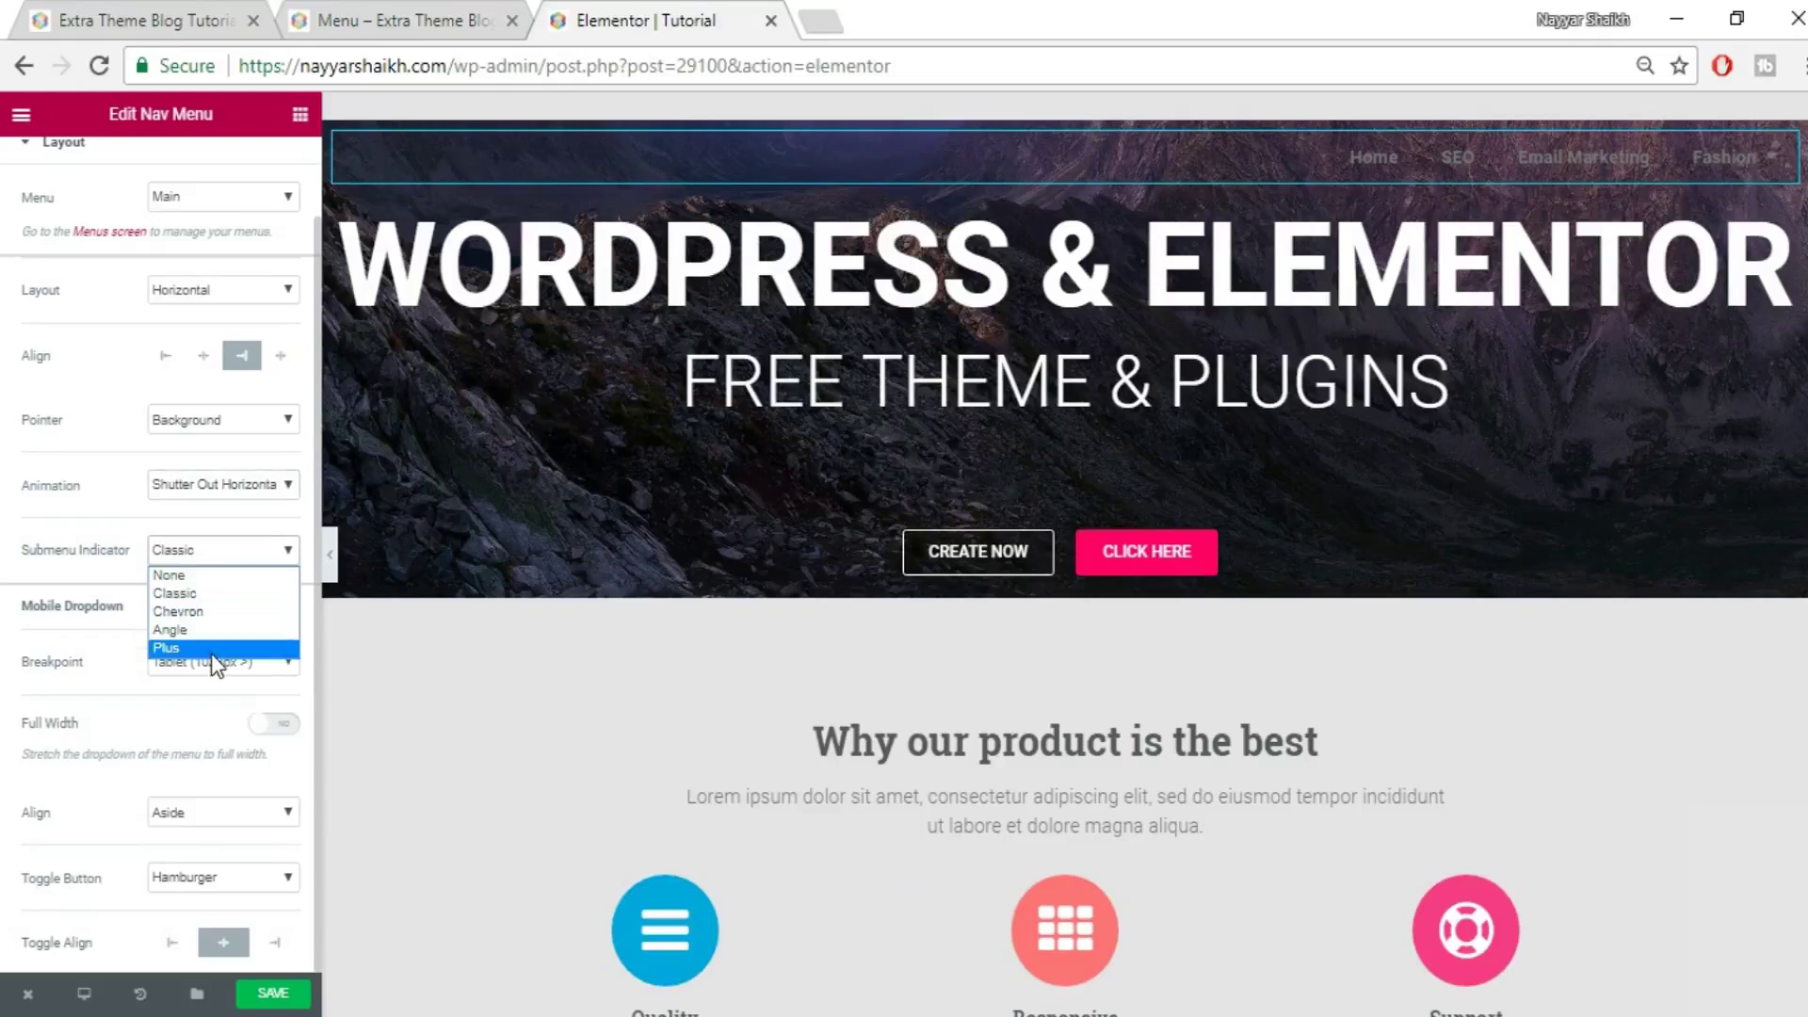
pyautogui.click(203, 578)
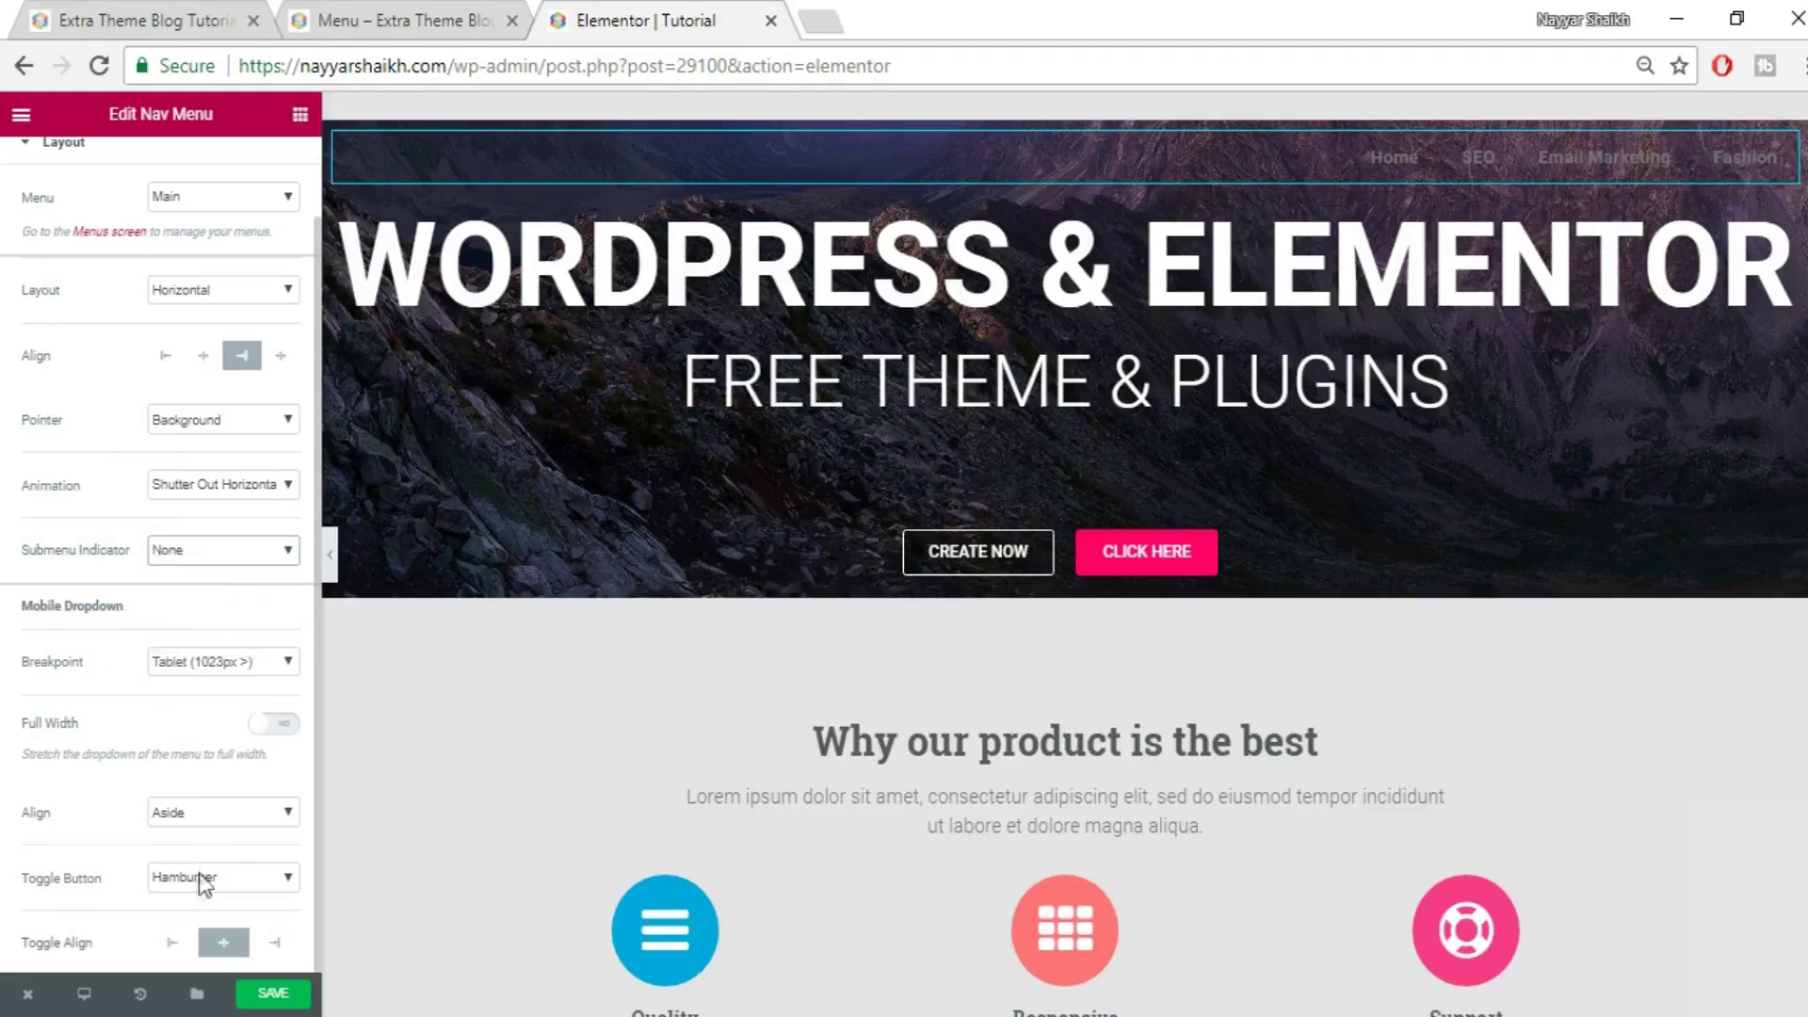
# Set the normal text color of the nav menu's main menu items to white (#ffffff)
pyautogui.scroll(1, 155, 824)
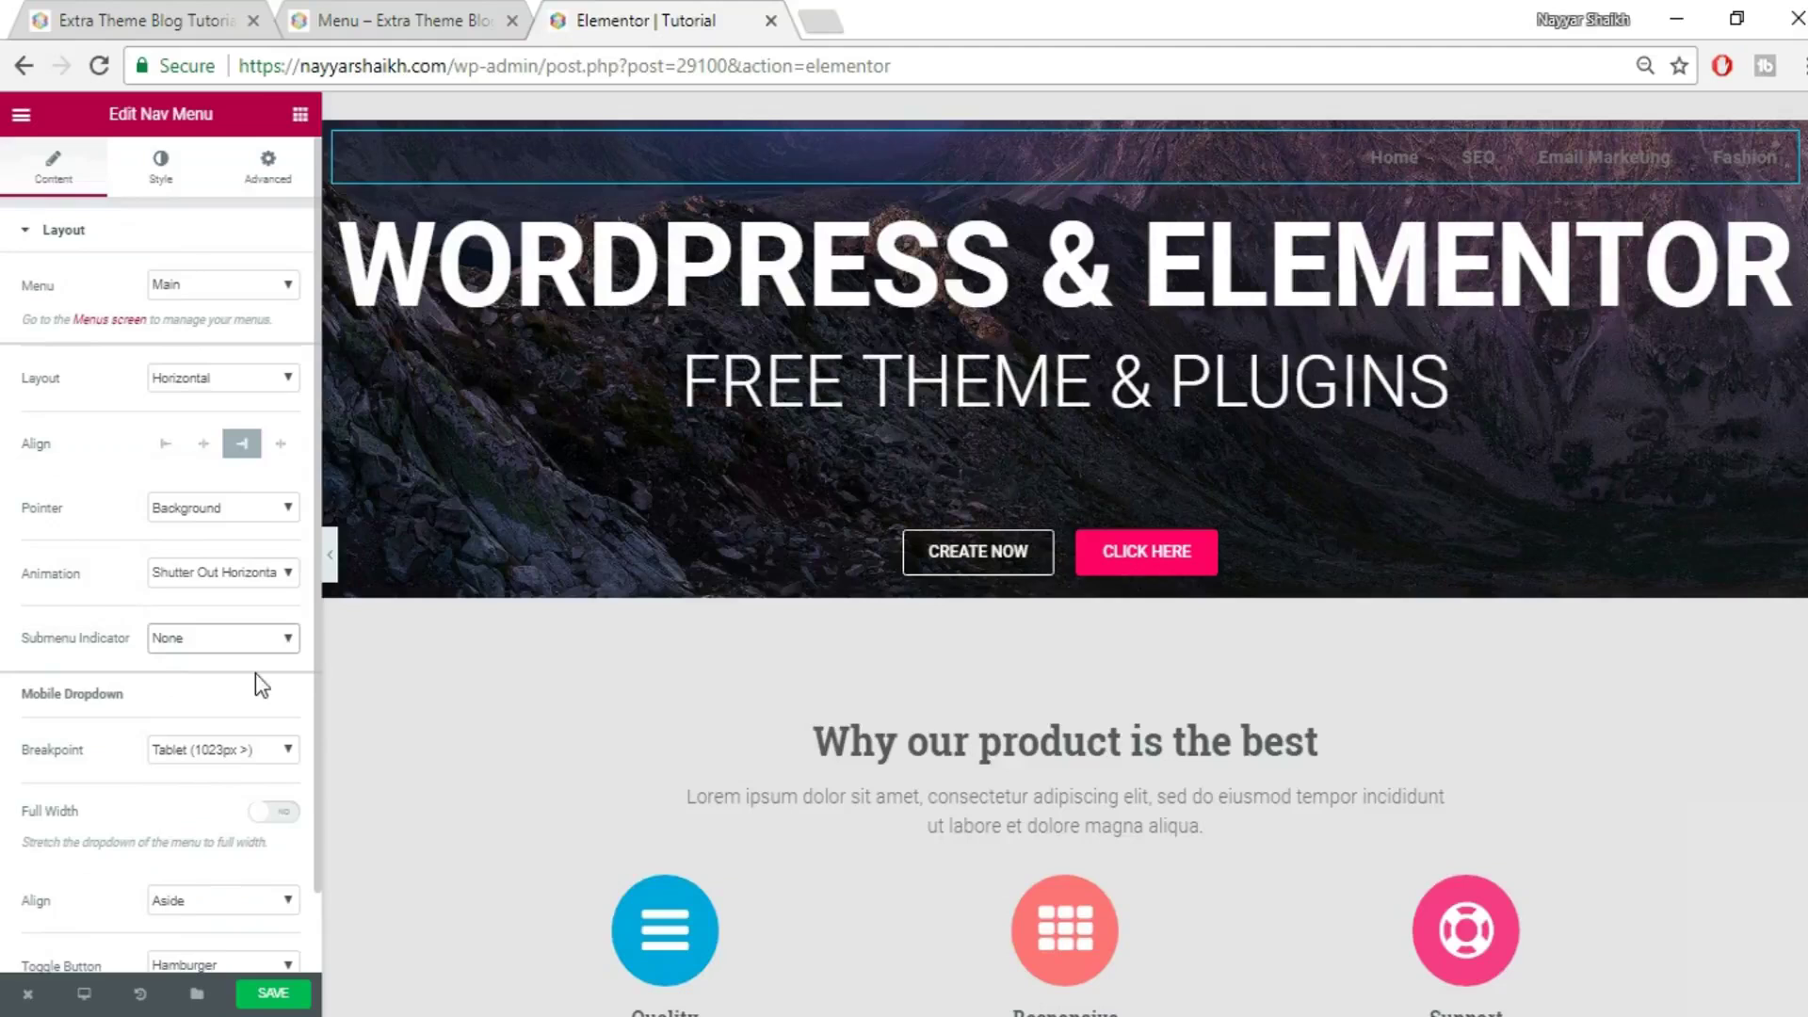
pyautogui.click(160, 201)
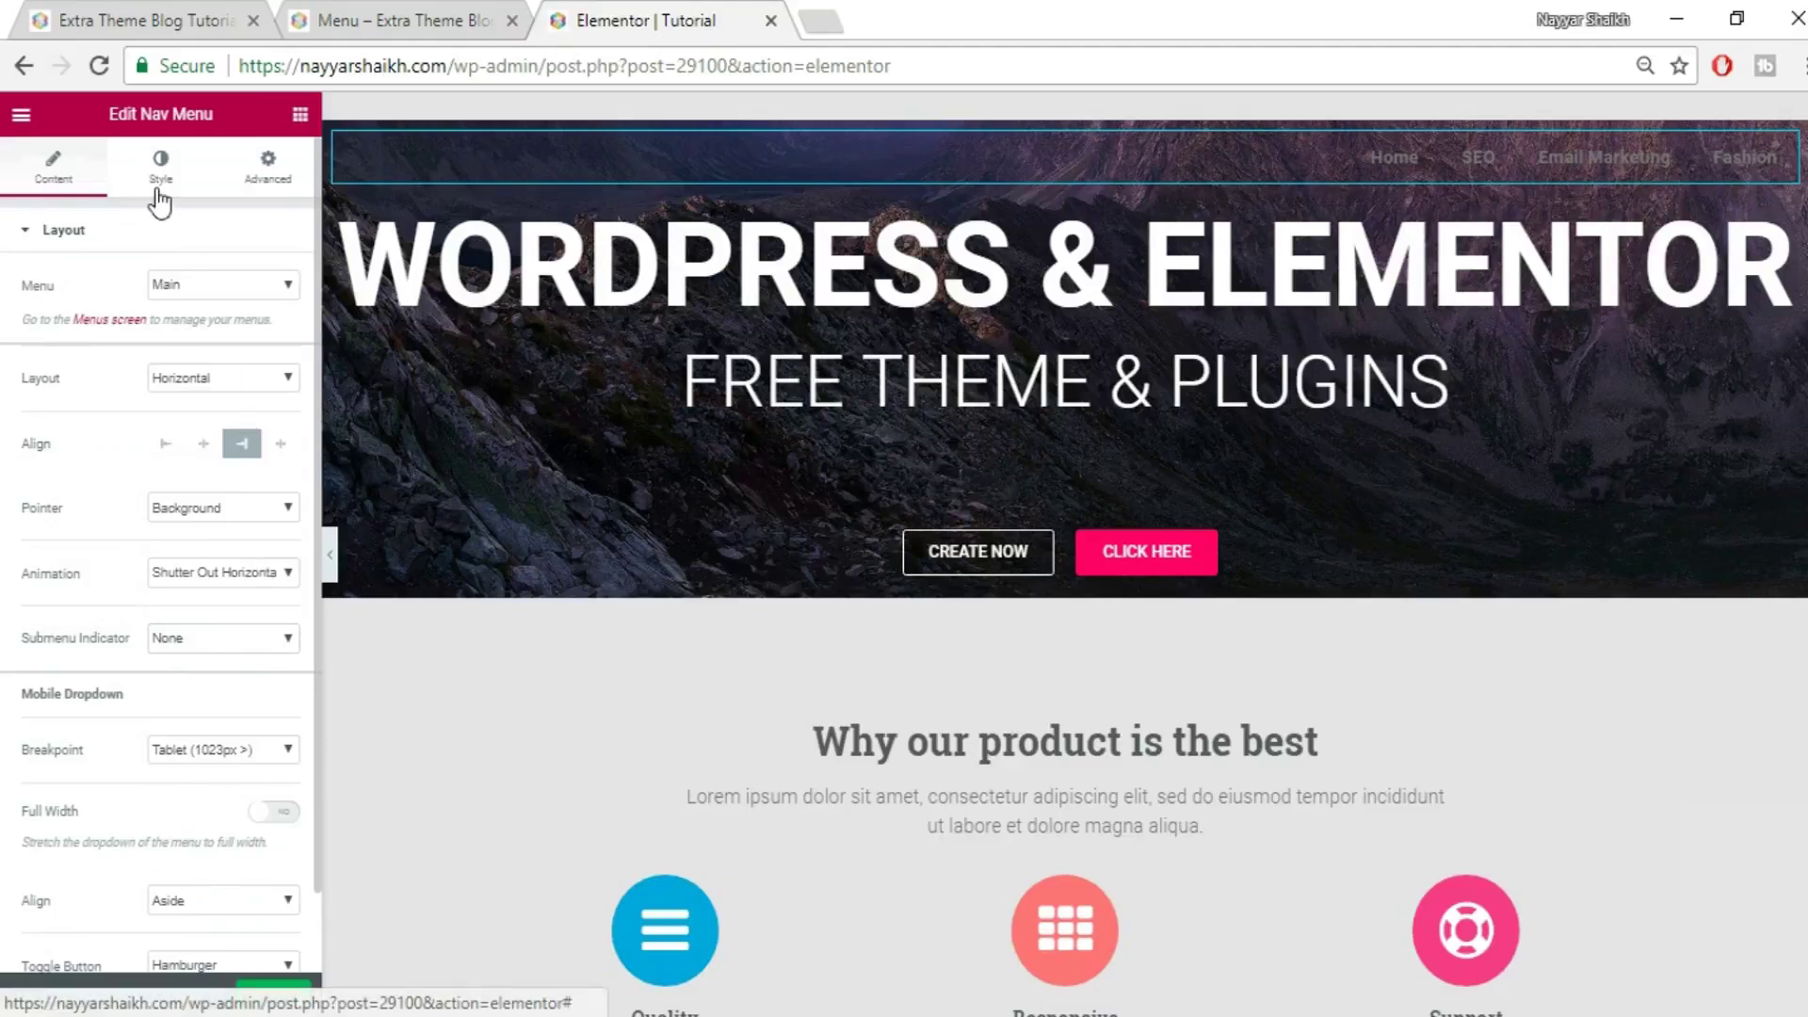
pyautogui.click(160, 201)
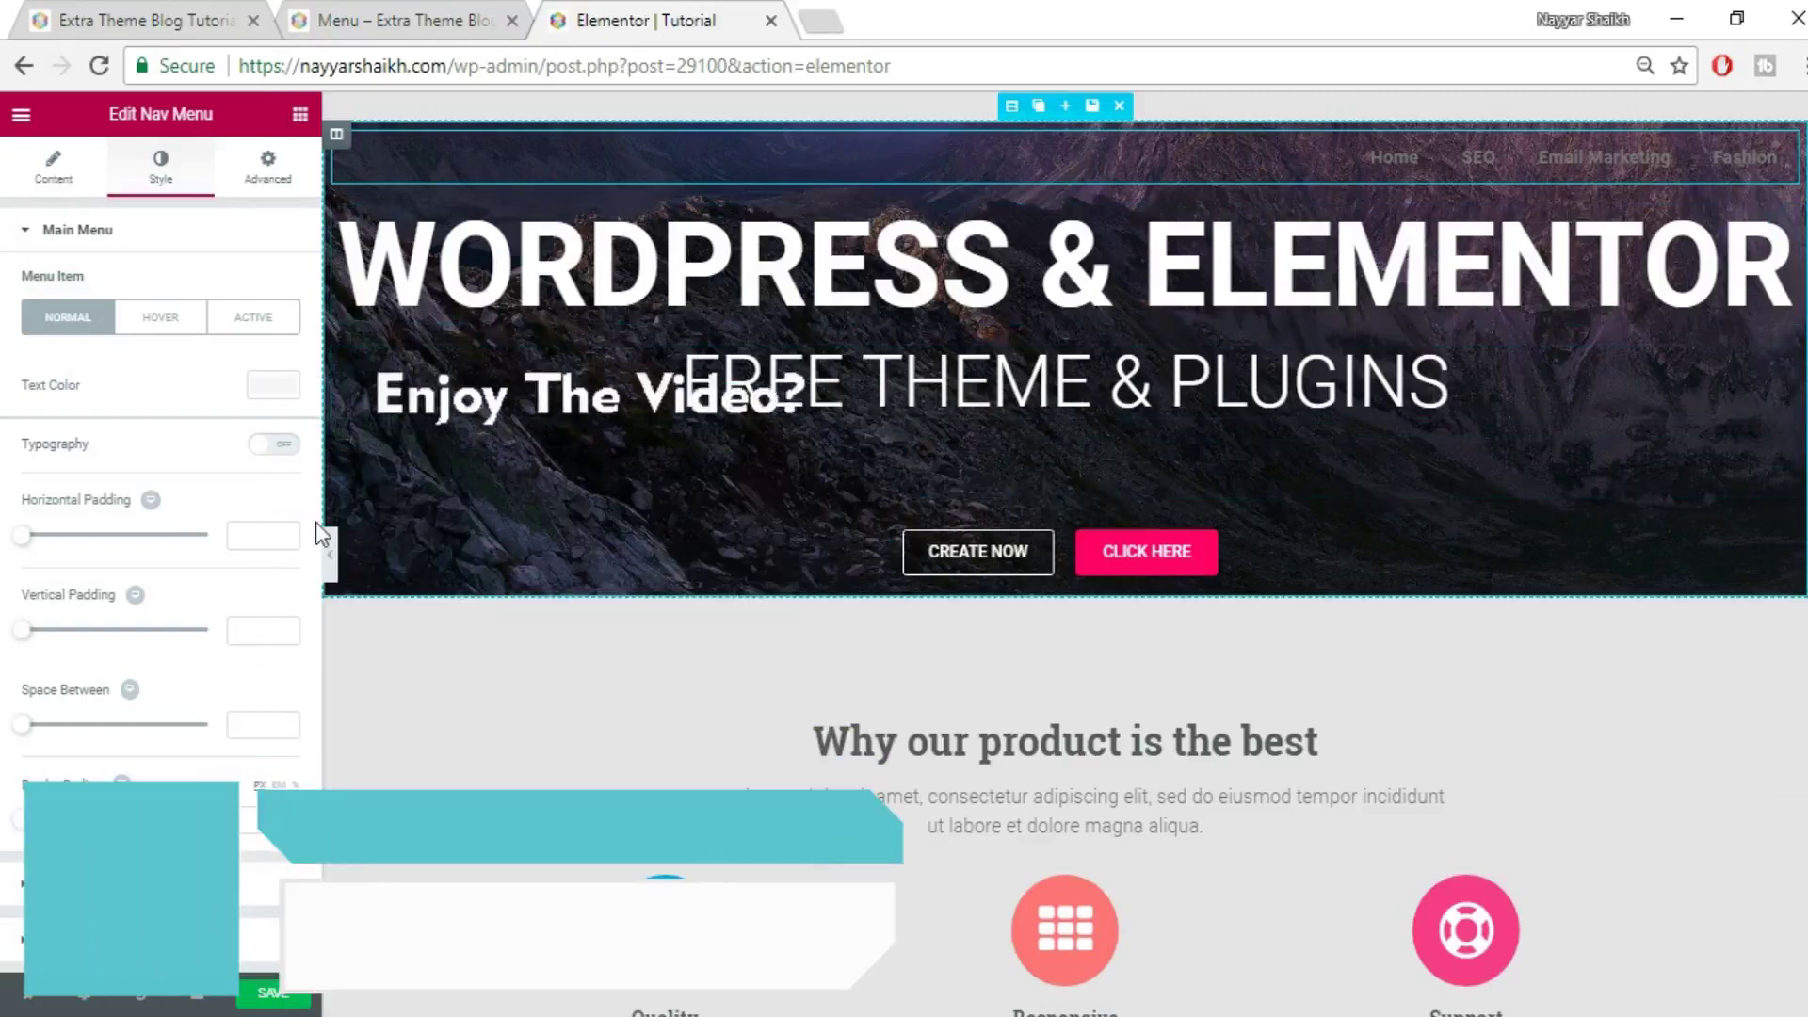
pyautogui.click(257, 386)
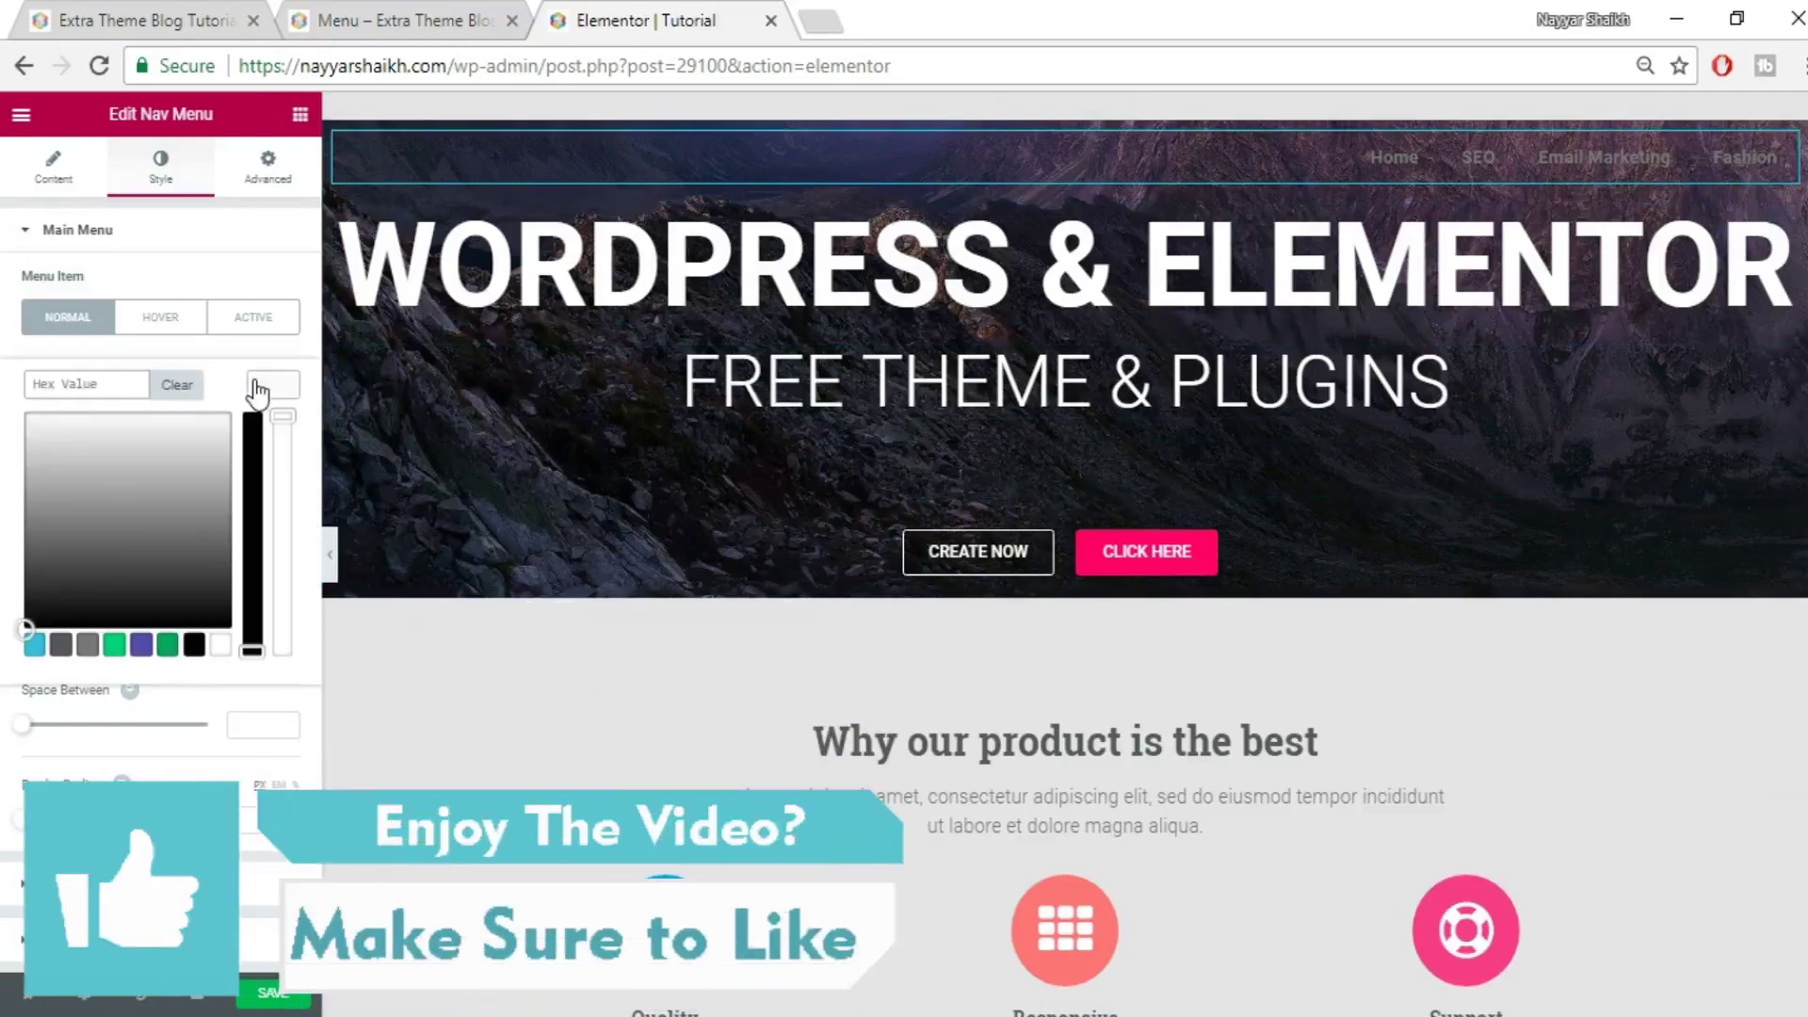
pyautogui.click(224, 648)
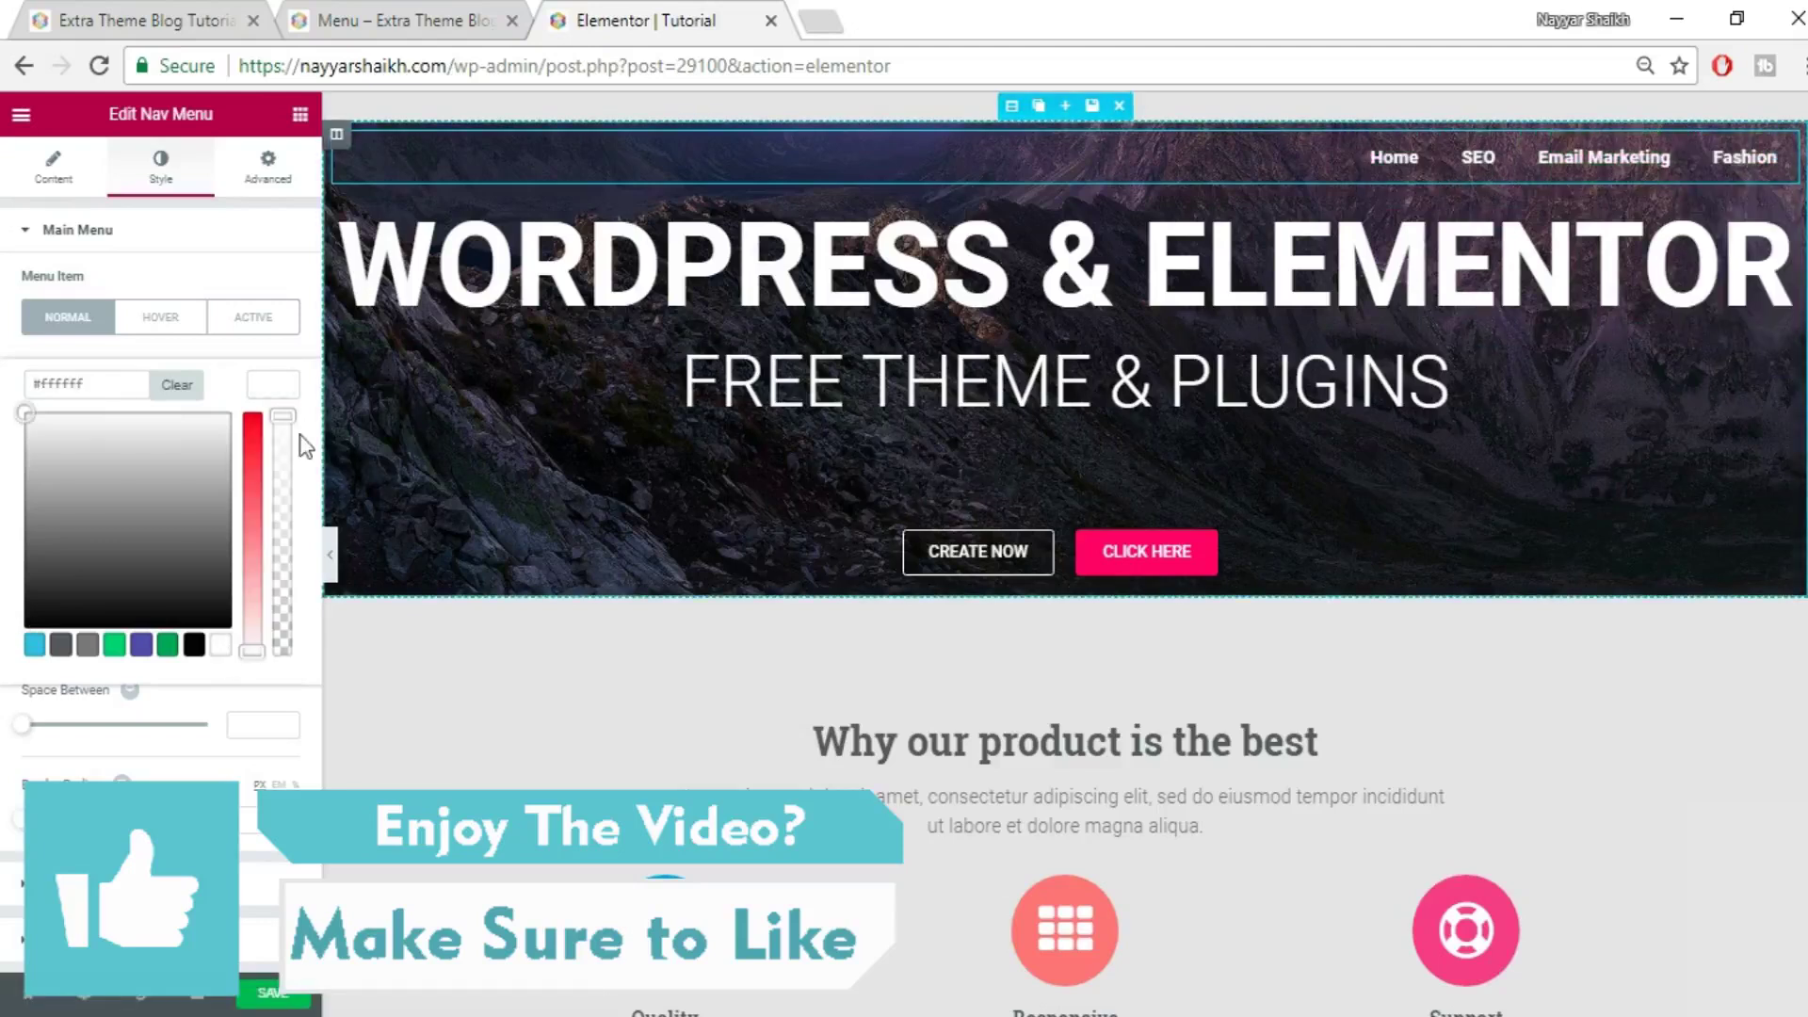
pyautogui.click(272, 386)
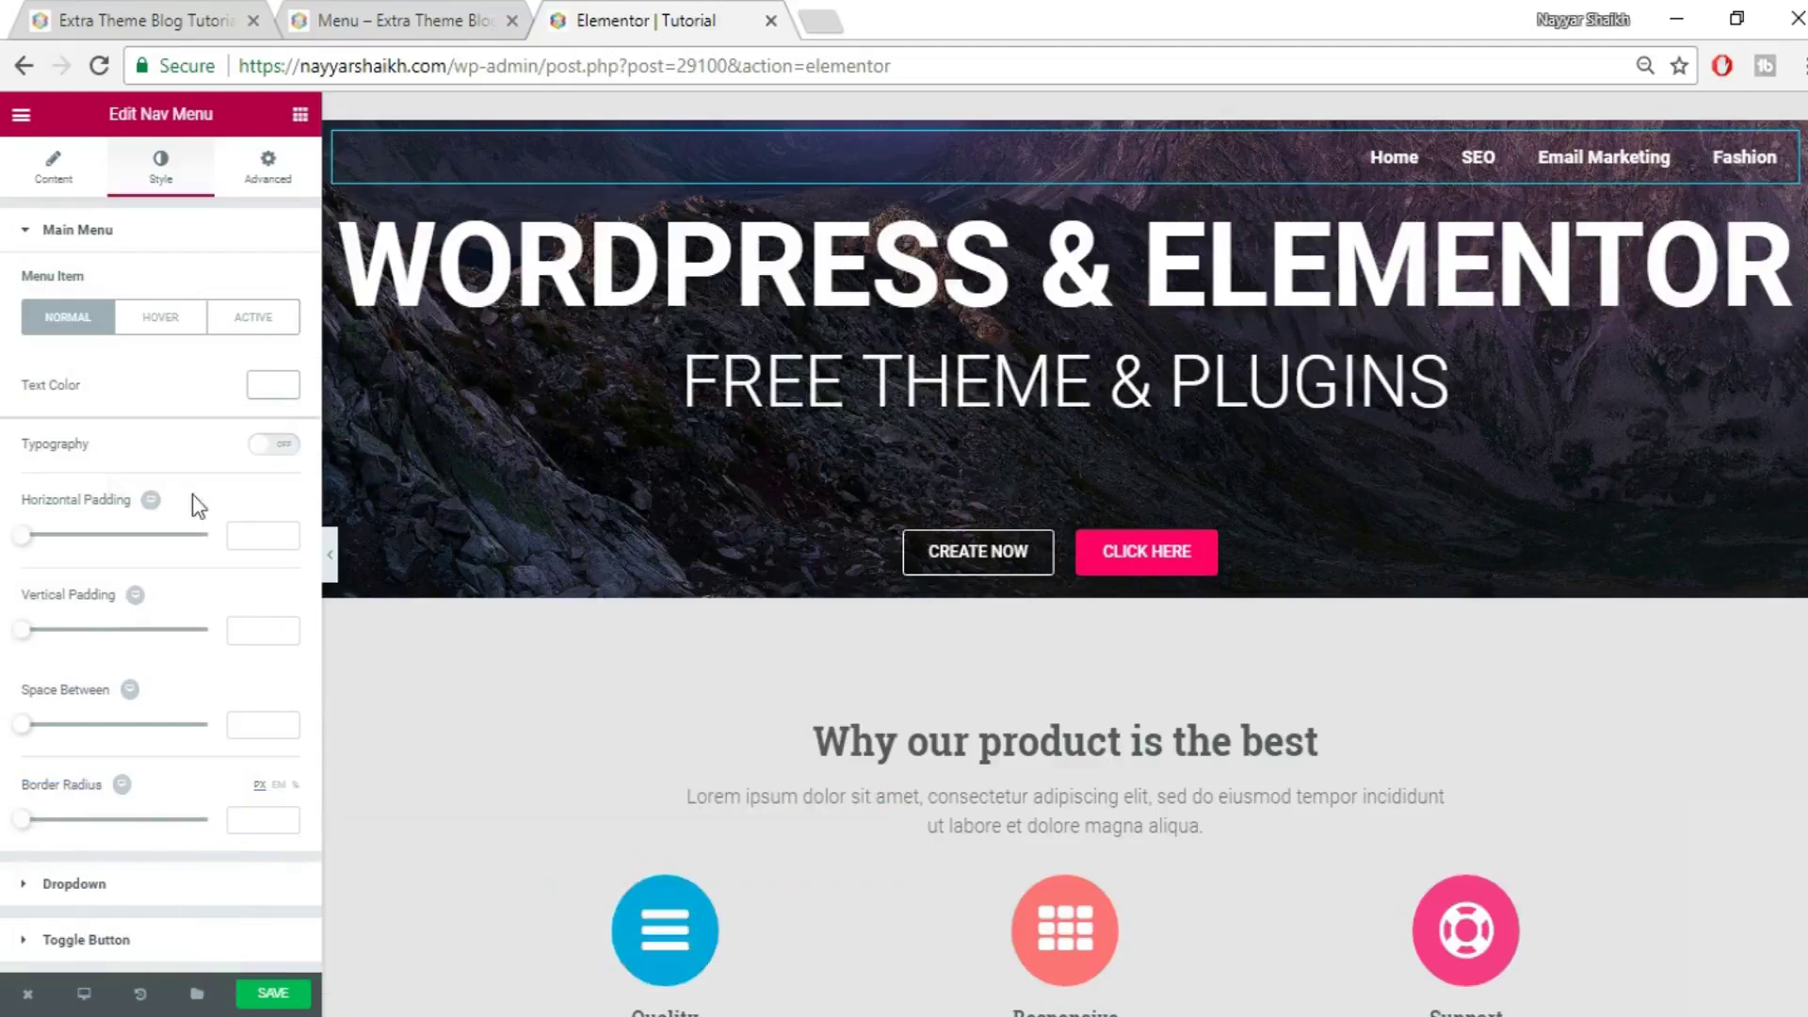
# Enable custom typography for the main menu items with size 26 px, the Roboto family and weight 400
pyautogui.click(275, 444)
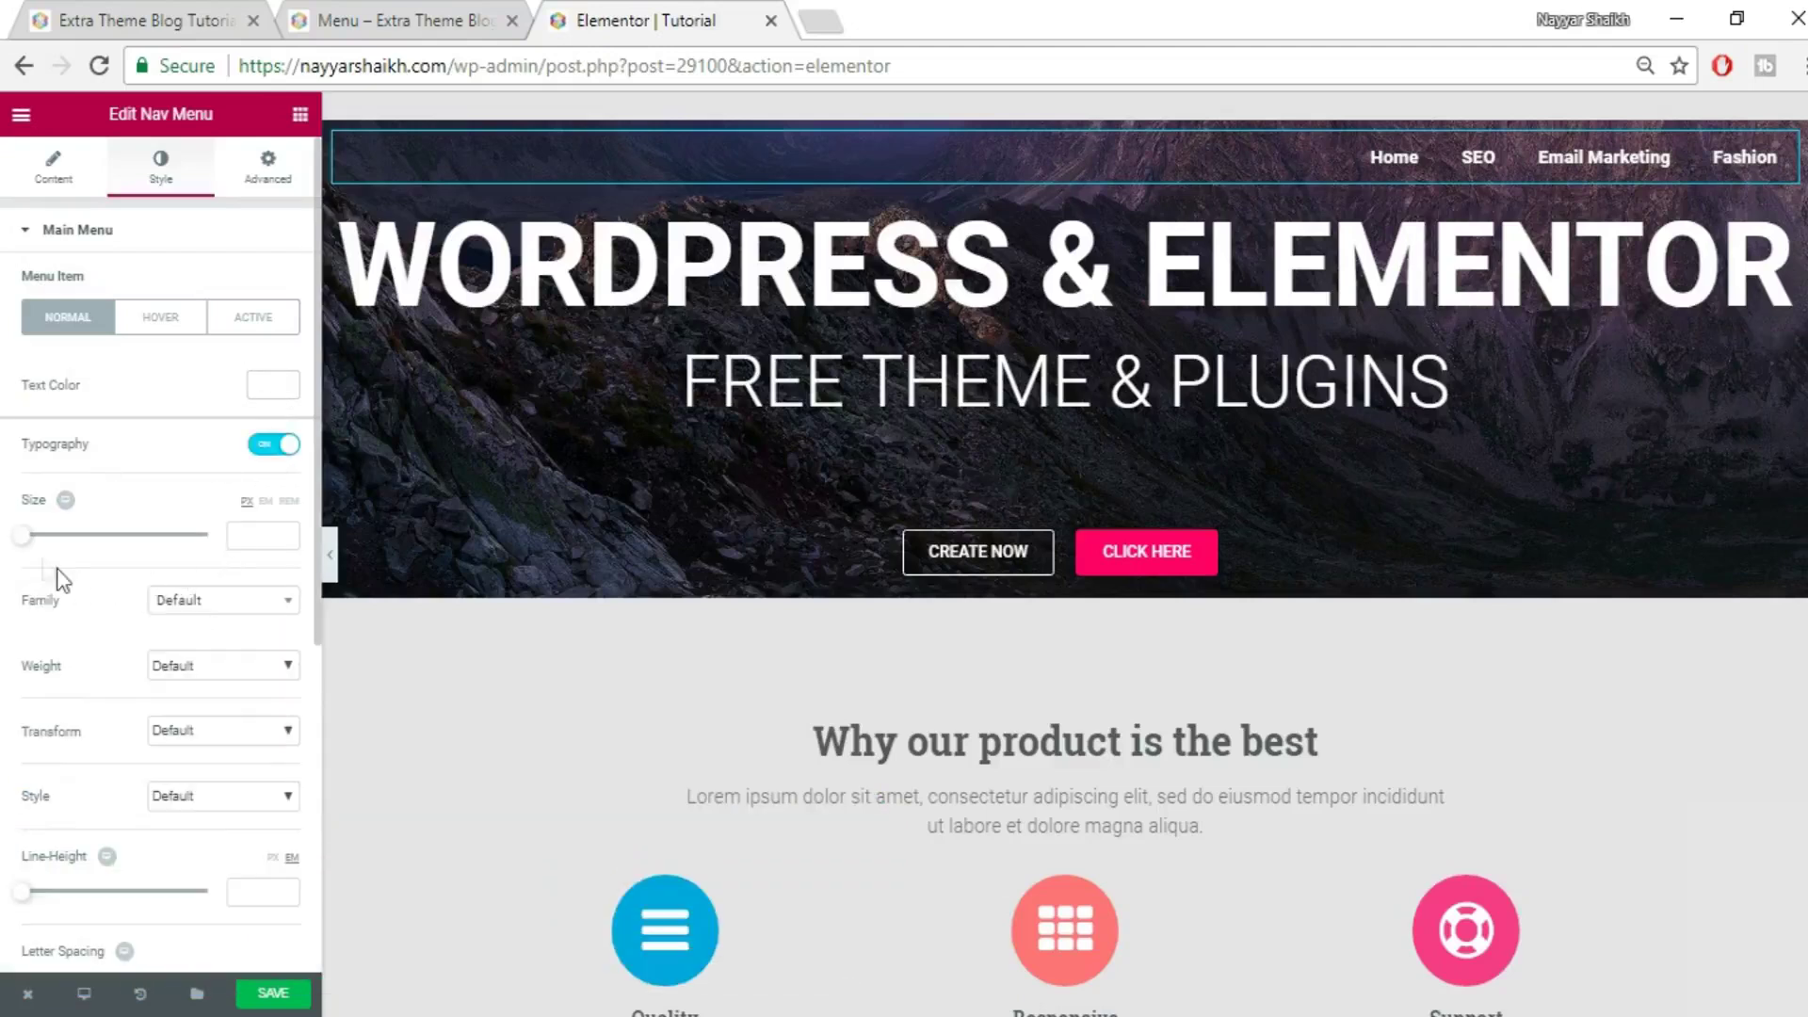
pyautogui.moveTo(41, 554)
pyautogui.mouseDown()
pyautogui.moveTo(65, 553)
pyautogui.moveTo(45, 556)
pyautogui.mouseUp()
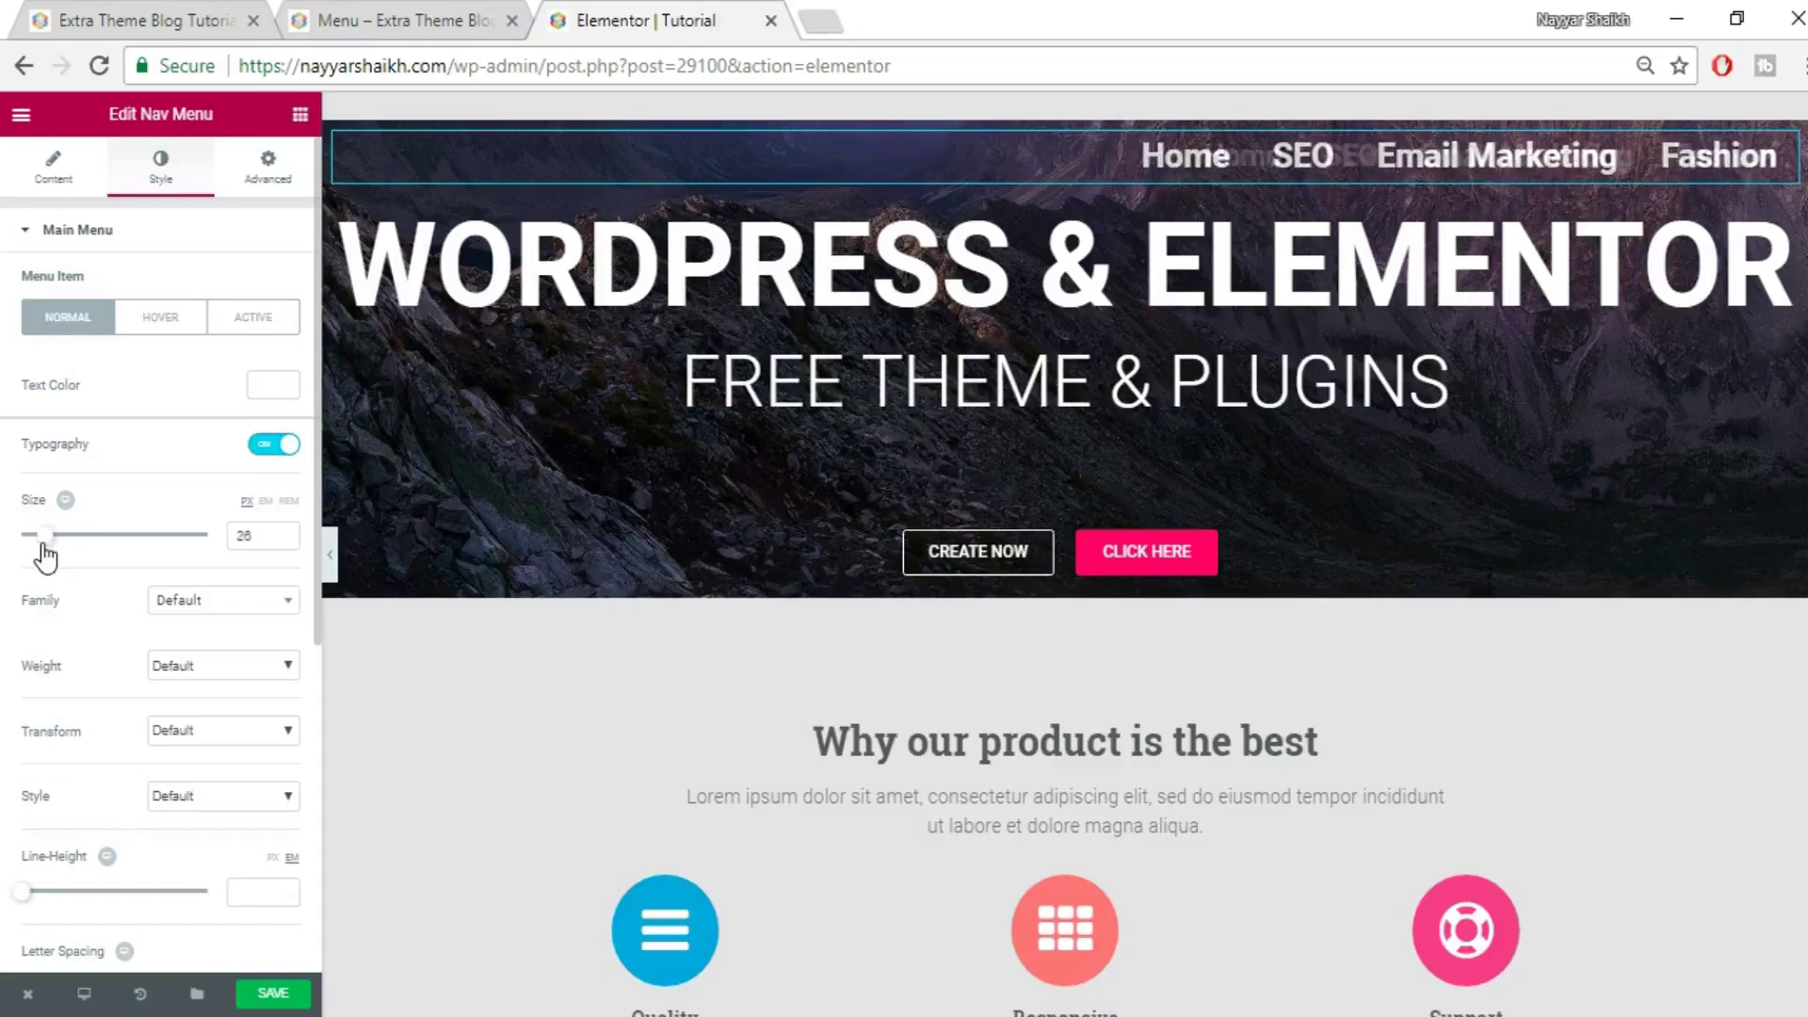
pyautogui.click(202, 614)
pyautogui.write('roboto')
pyautogui.press('Return')
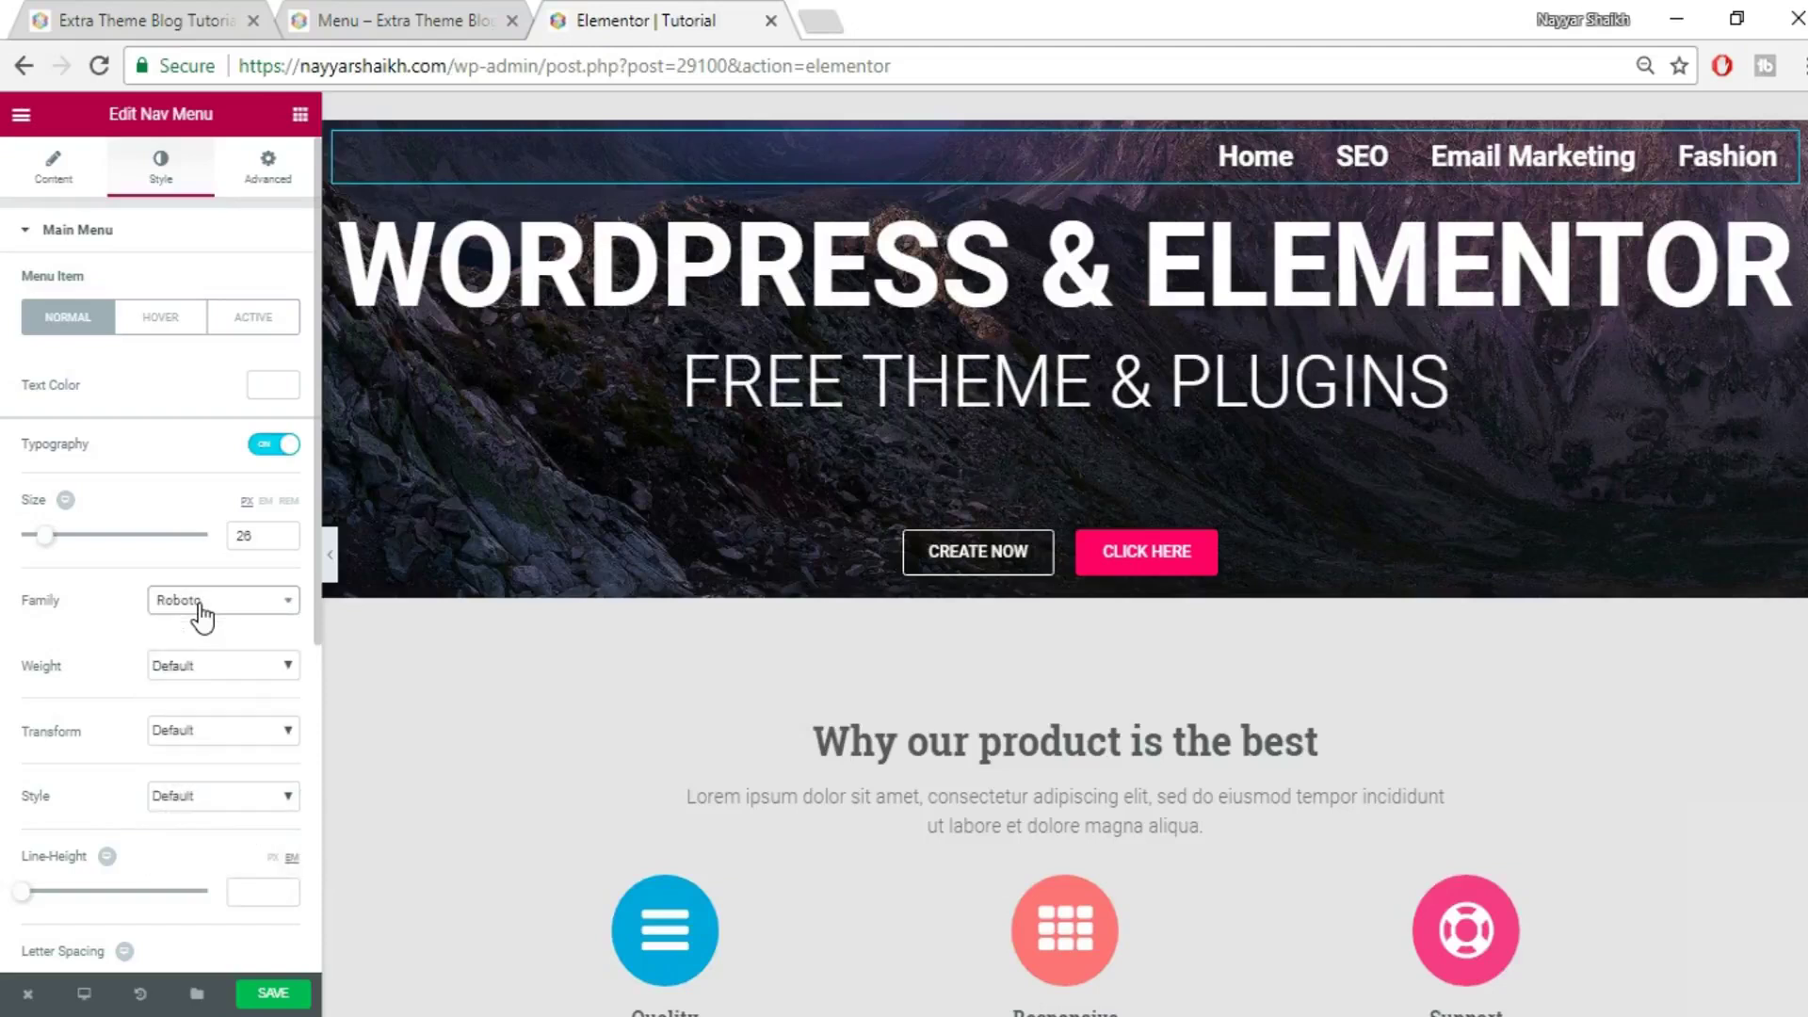
pyautogui.click(215, 667)
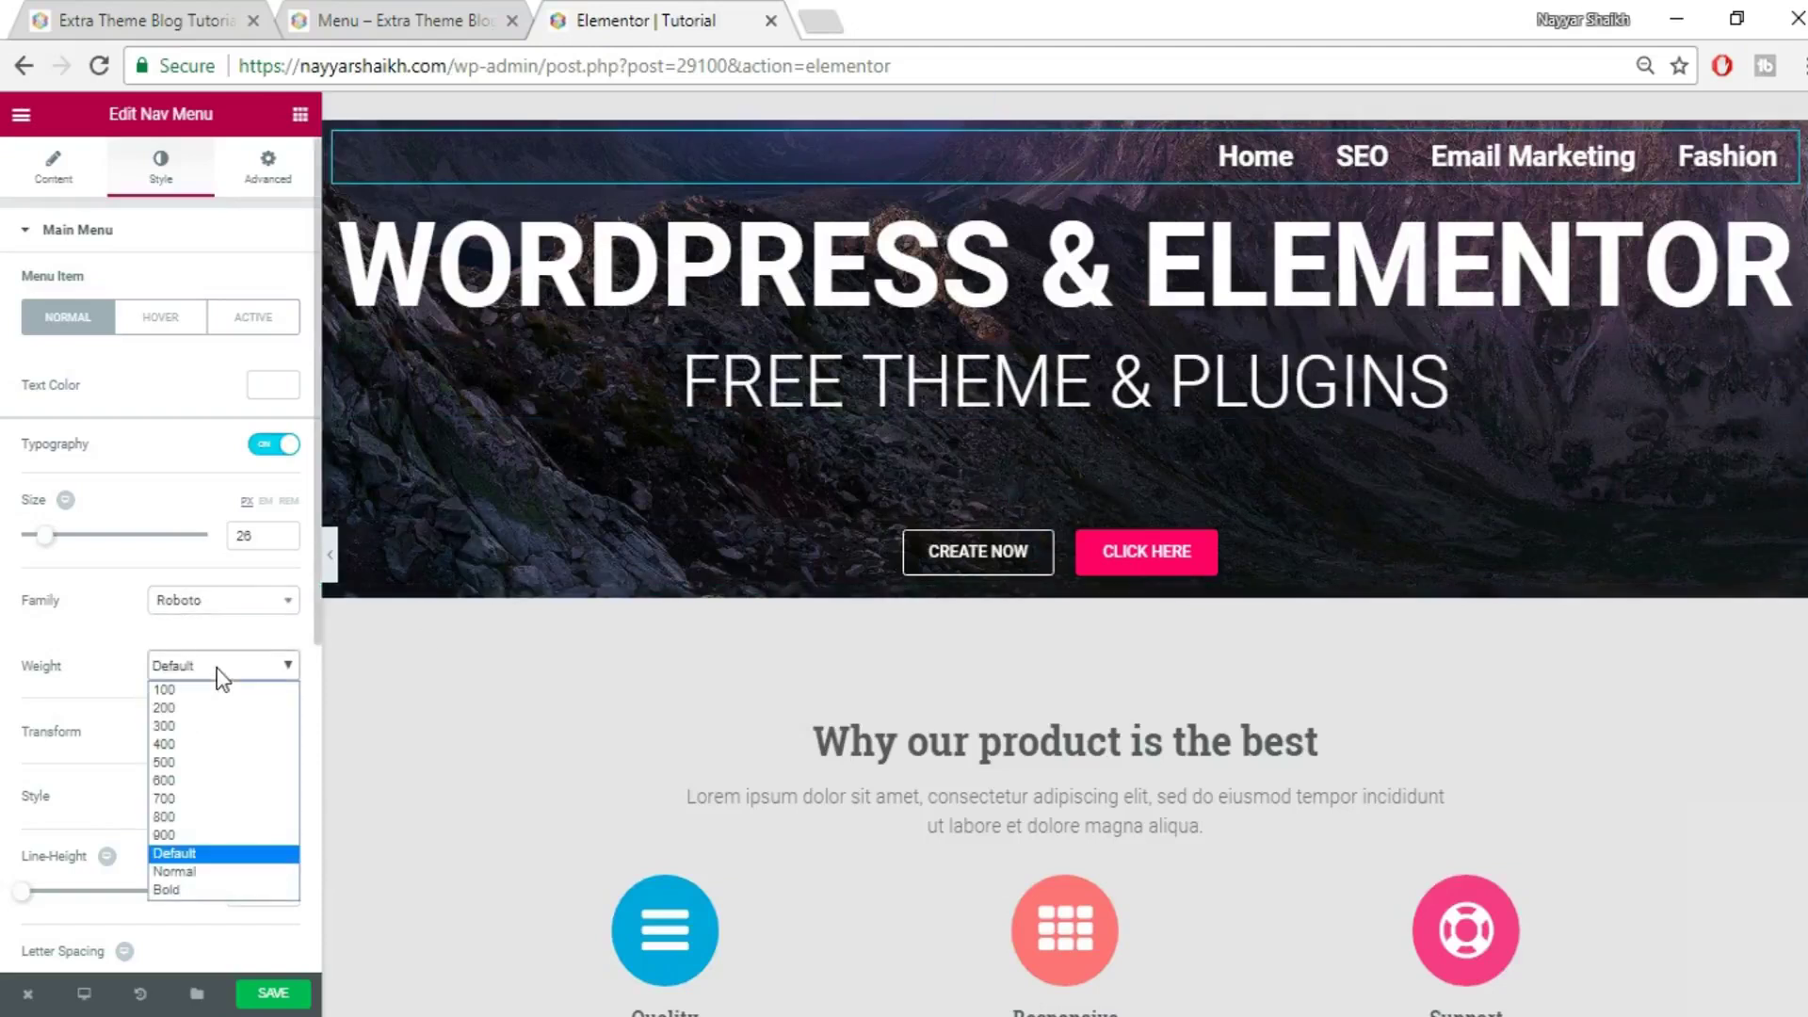
pyautogui.click(209, 746)
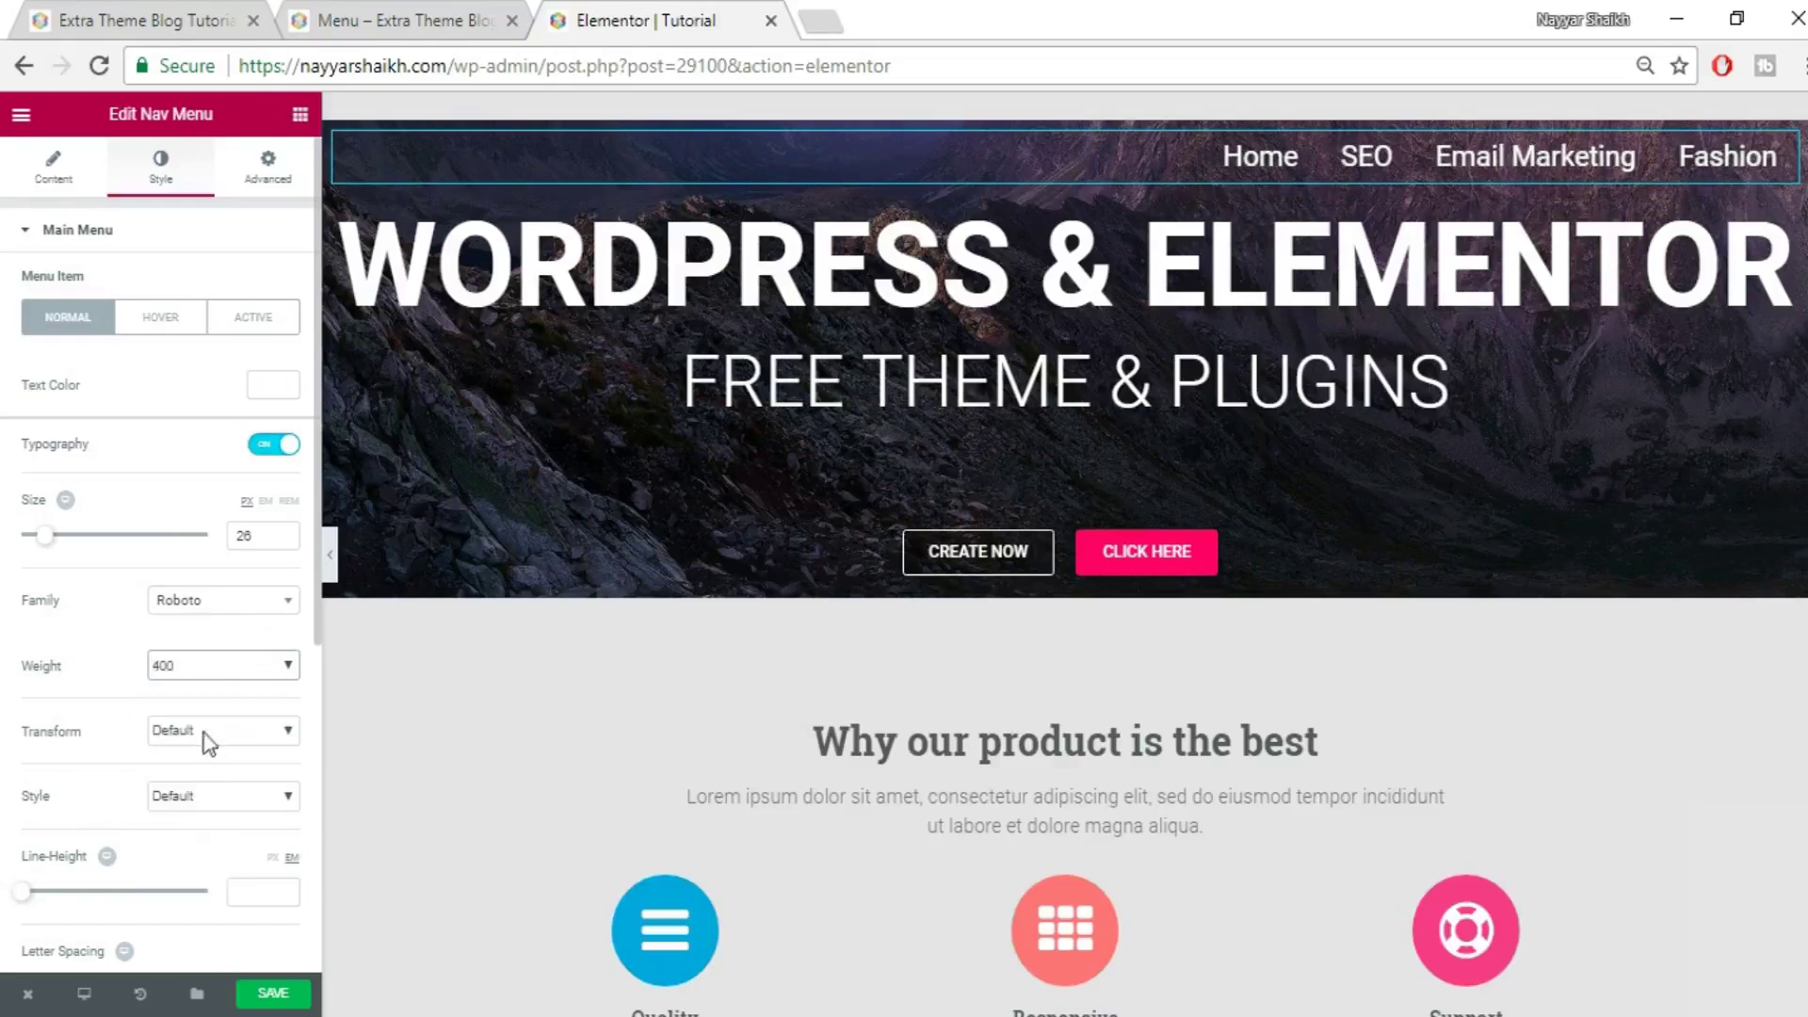
# Set the letter spacing of the main menu items to 2.2
pyautogui.scroll(-1, 200, 751)
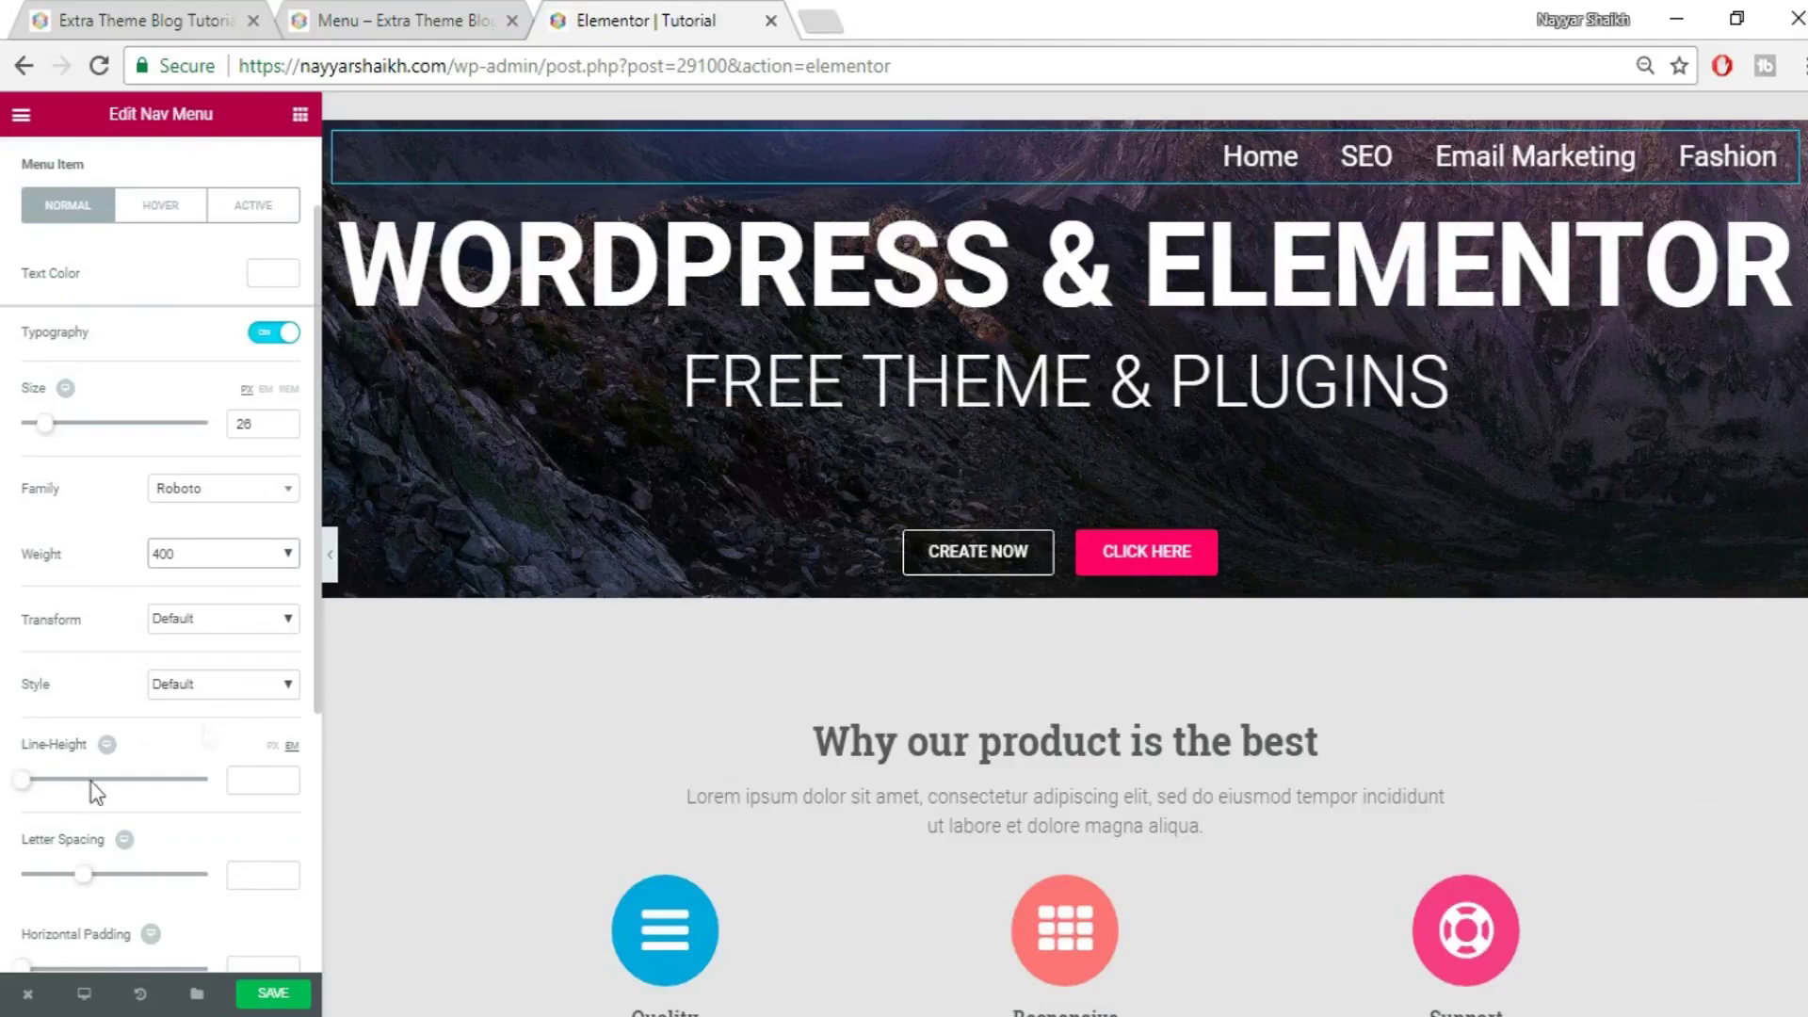
pyautogui.scroll(-1, 173, 845)
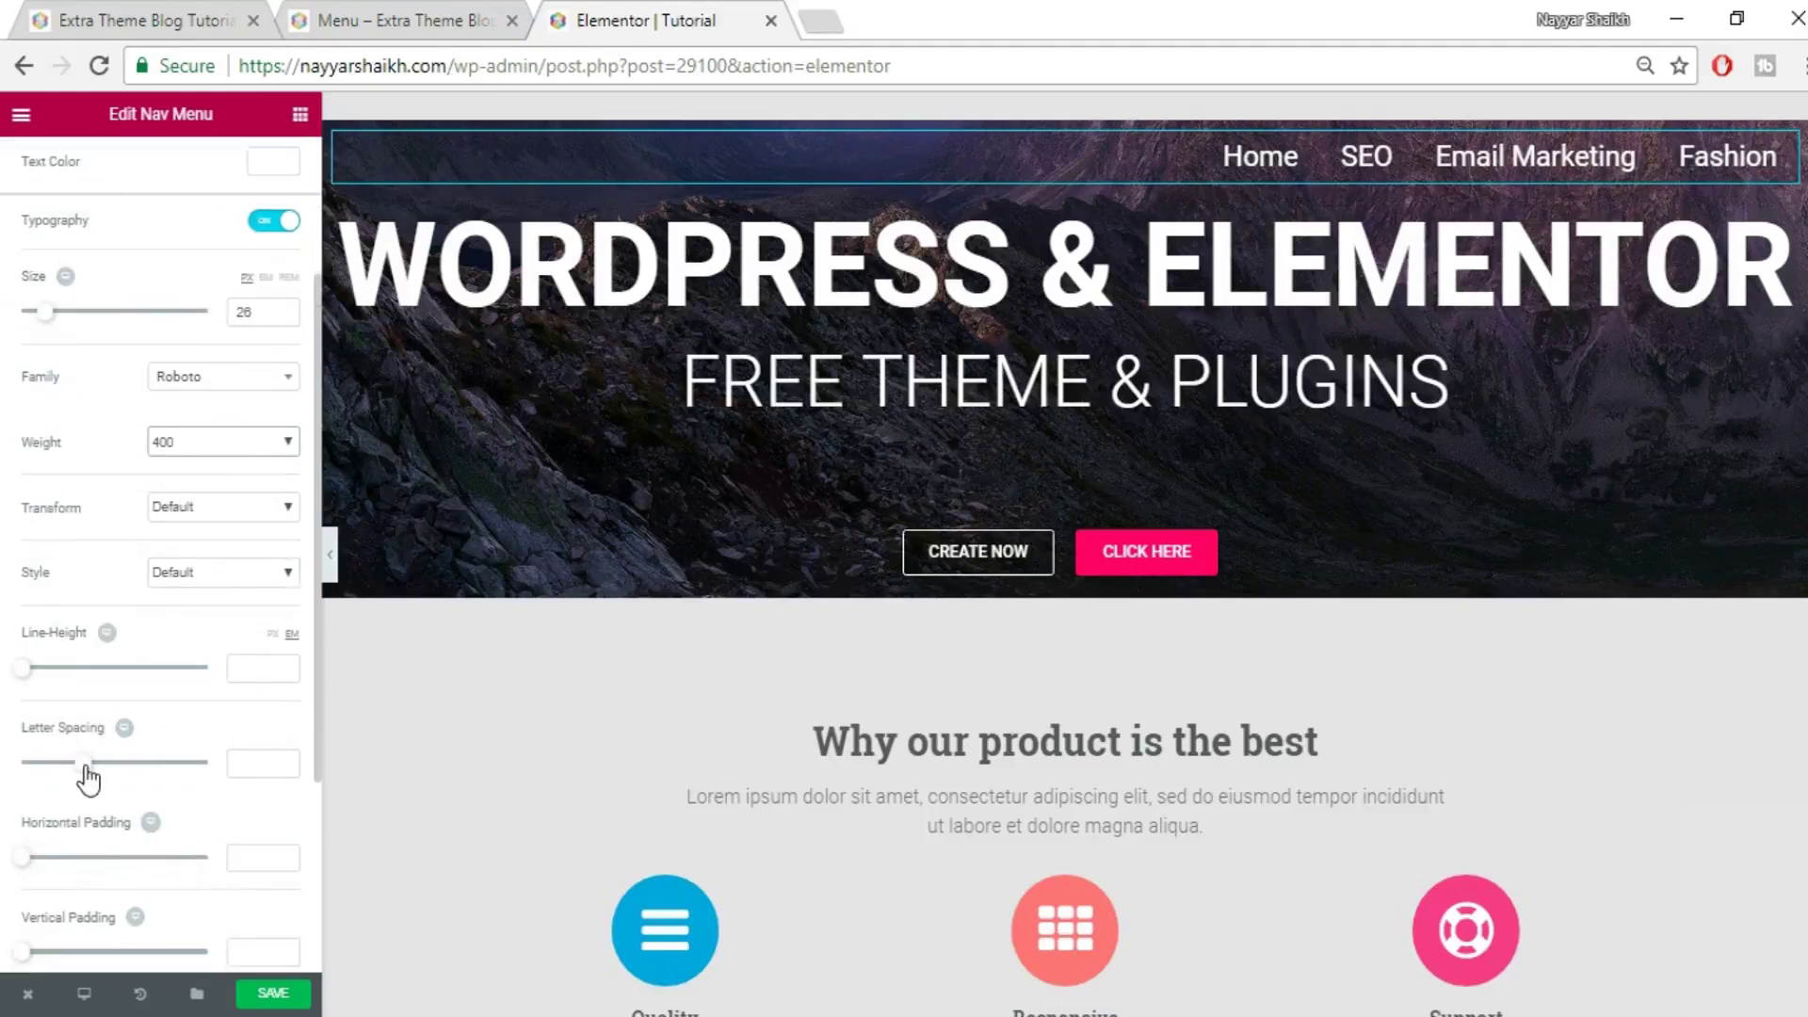
pyautogui.moveTo(92, 775); pyautogui.dragTo(114, 772)
# Try small and zero horizontal padding on the main menu items, and set the horizontal padding to 30
pyautogui.scroll(-2, 198, 791)
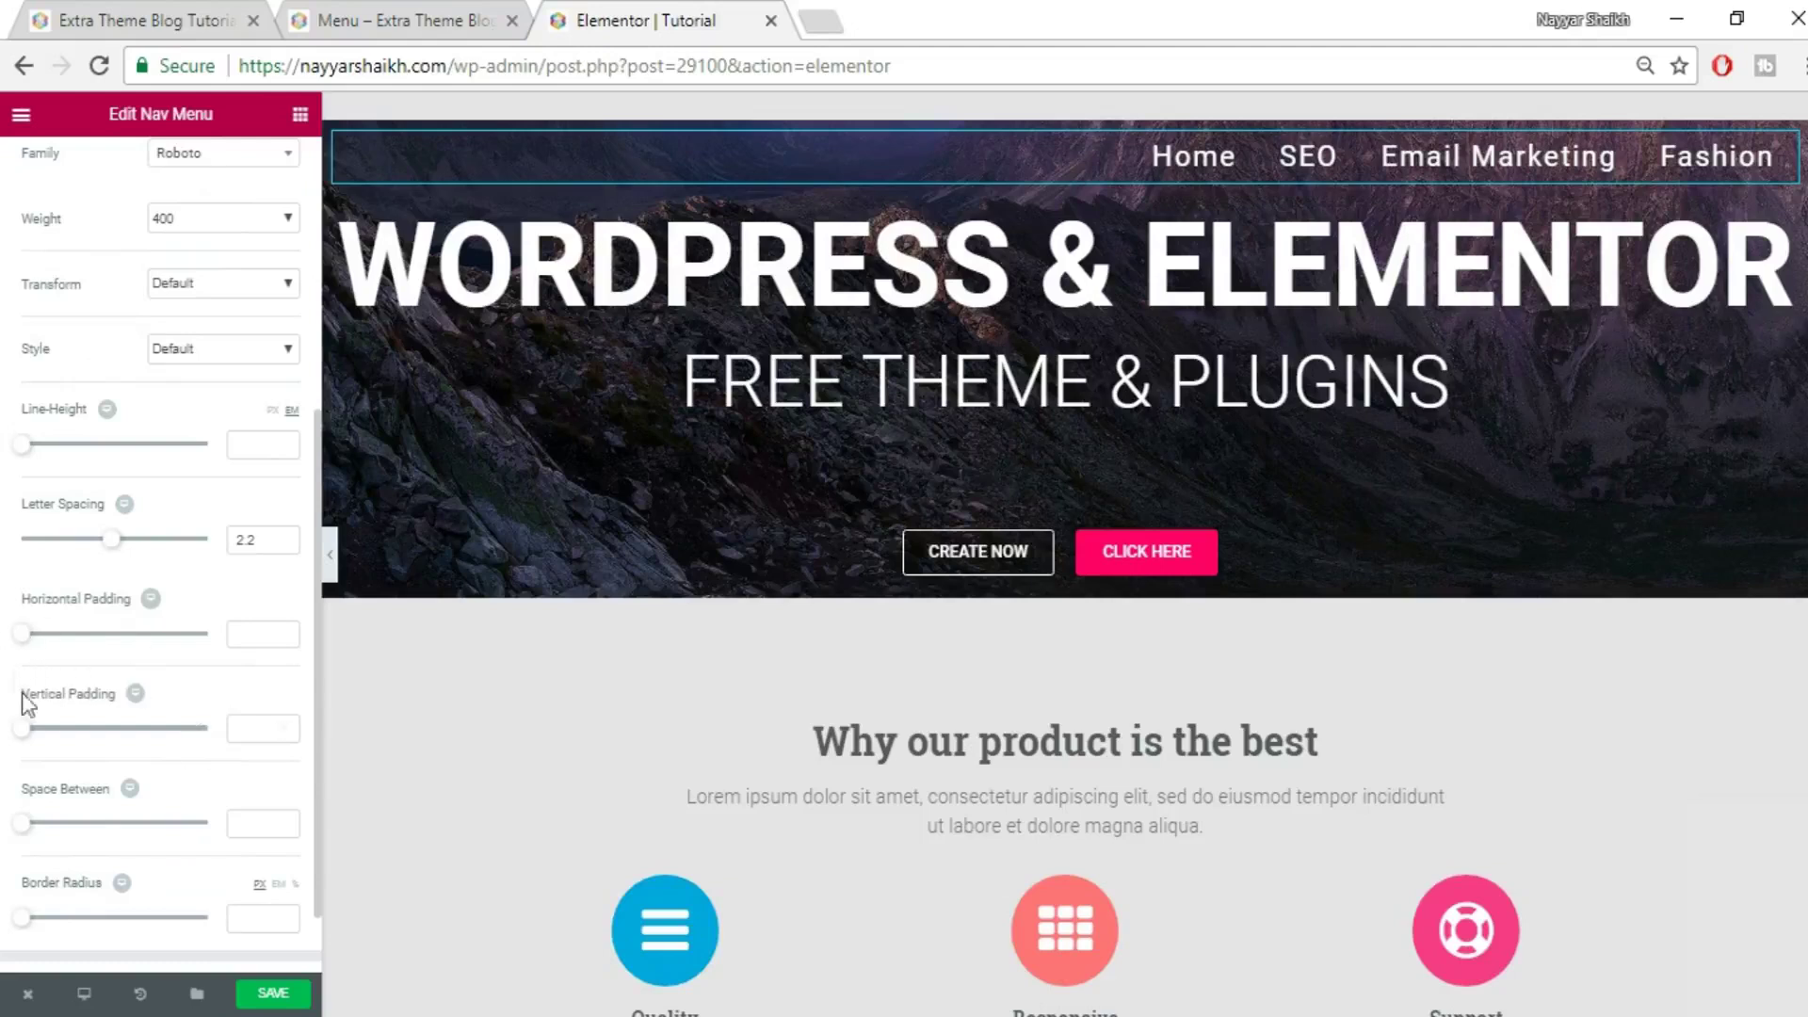
pyautogui.click(28, 648)
pyautogui.press('Right')
pyautogui.press('Right')
pyautogui.press('Right')
pyautogui.press('Right')
pyautogui.press('Right')
pyautogui.press('Right')
pyautogui.press('Right')
pyautogui.press('Right')
pyautogui.press('Right')
pyautogui.press('Right')
pyautogui.press('Right')
pyautogui.press('Right')
pyautogui.press('Right')
pyautogui.press('Right')
pyautogui.press('Right')
pyautogui.press('Right')
pyautogui.press('Right')
pyautogui.press('Right')
pyautogui.press('Right')
pyautogui.press('Right')
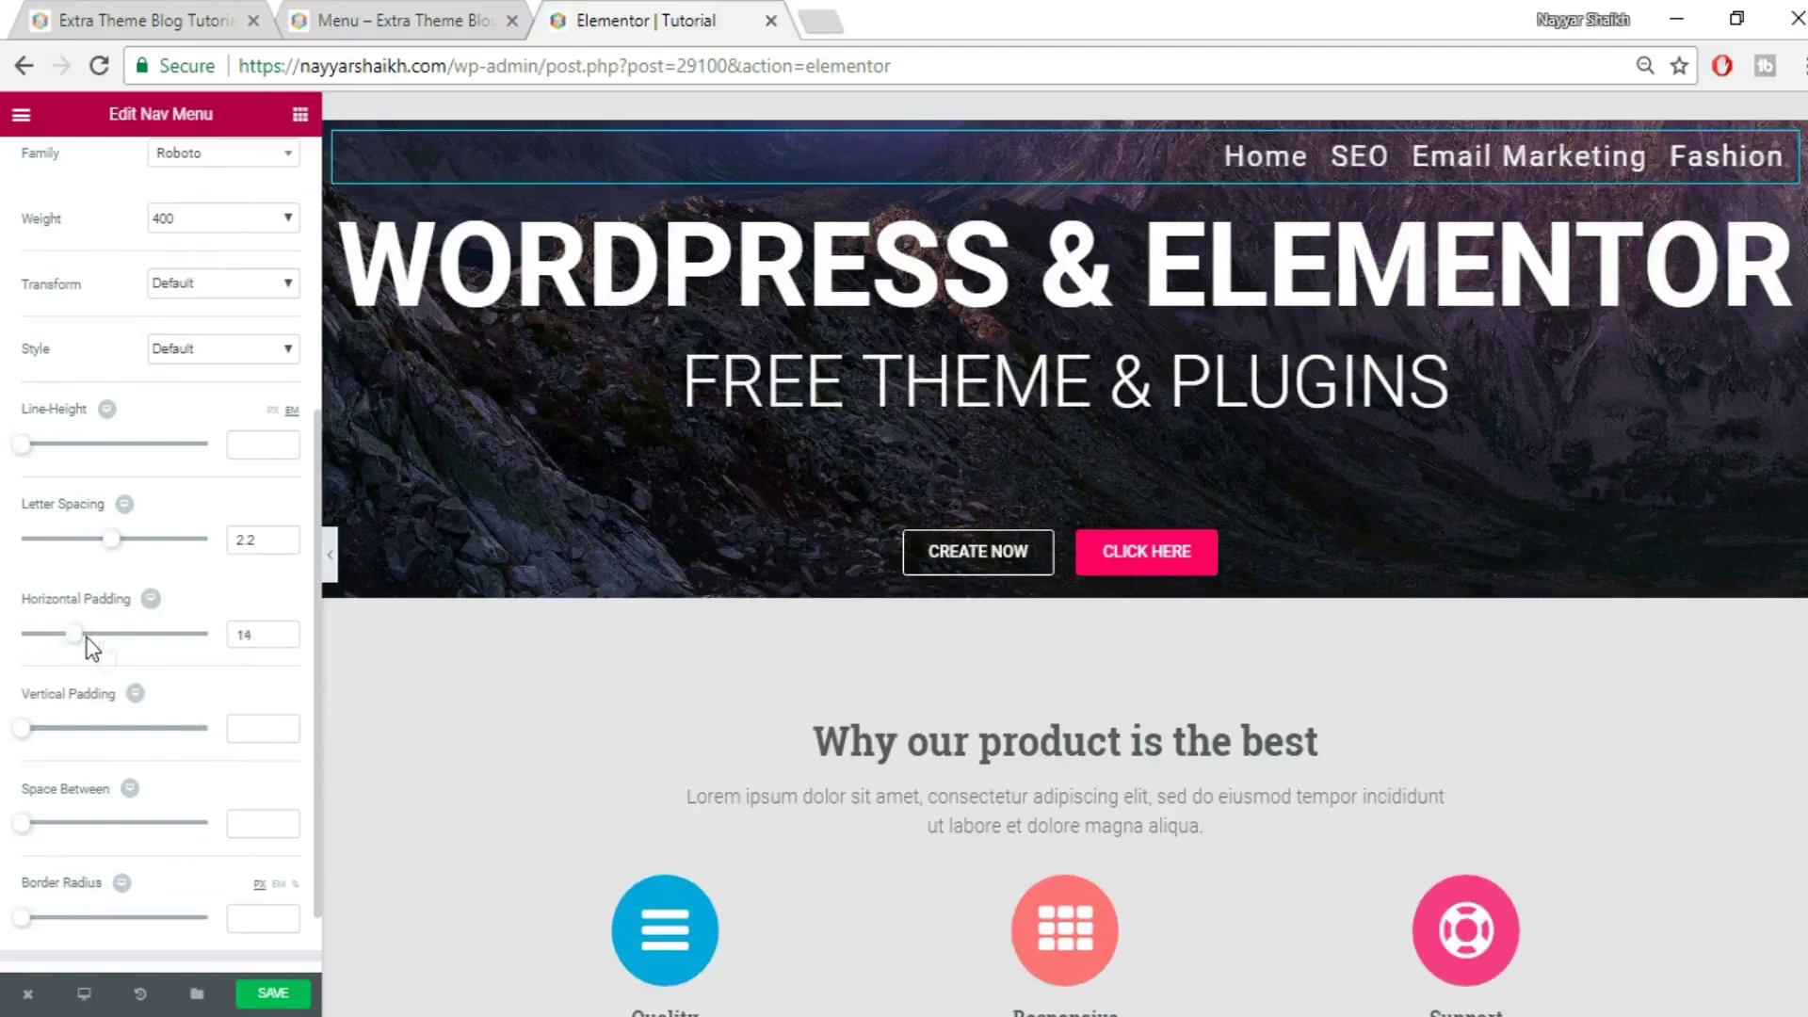
pyautogui.press('Home')
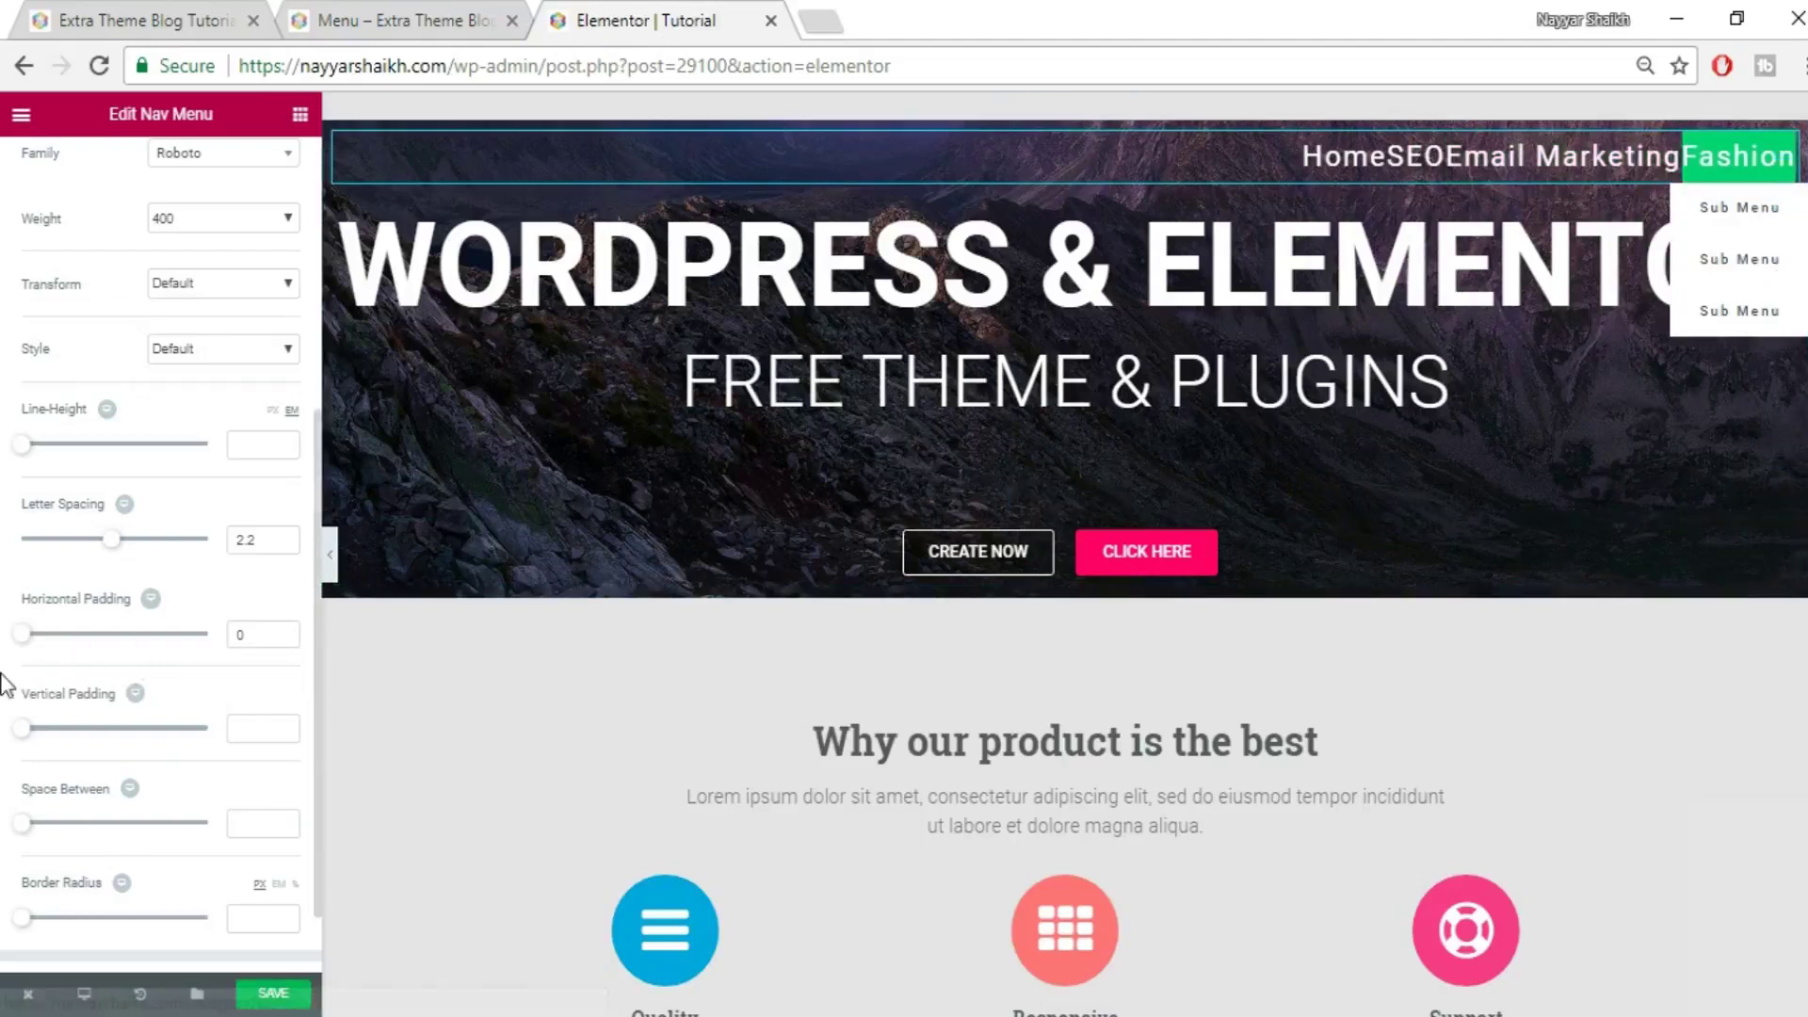
pyautogui.moveTo(19, 635); pyautogui.dragTo(146, 650)
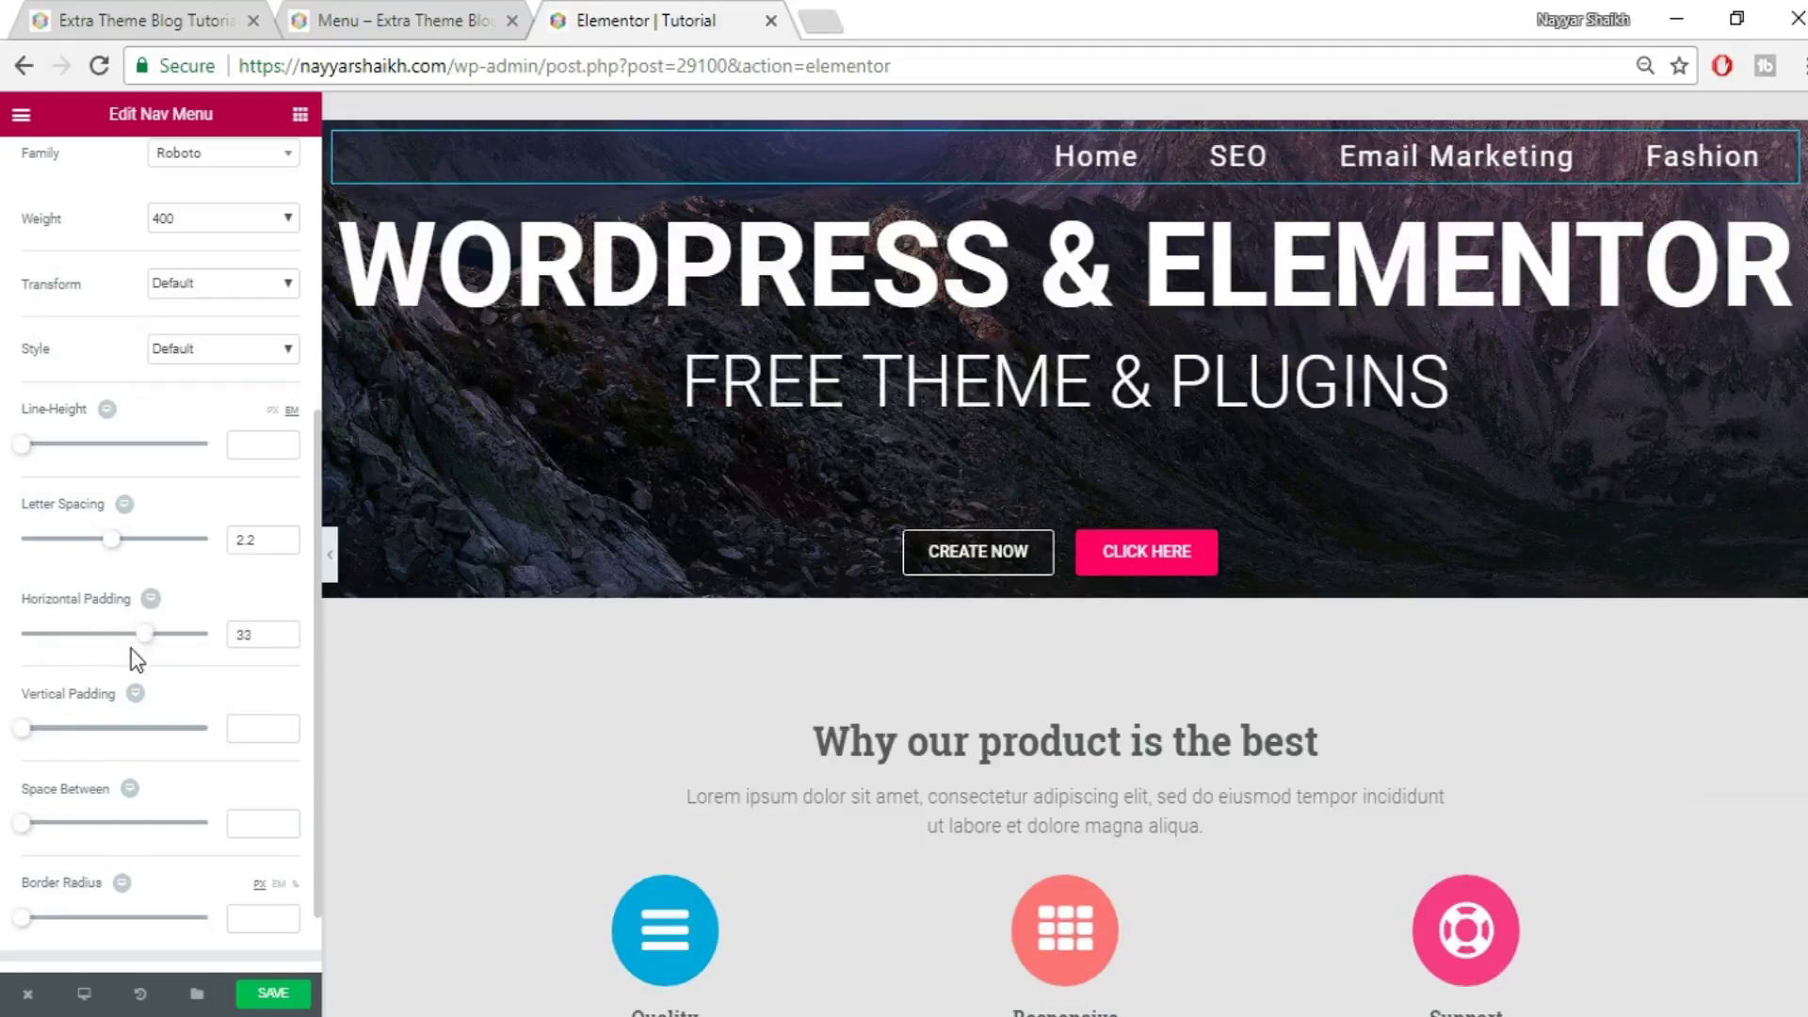
# Try a vertical padding of 0 on the main menu items, set it to 19, and set the space between items to 5
pyautogui.click(247, 732)
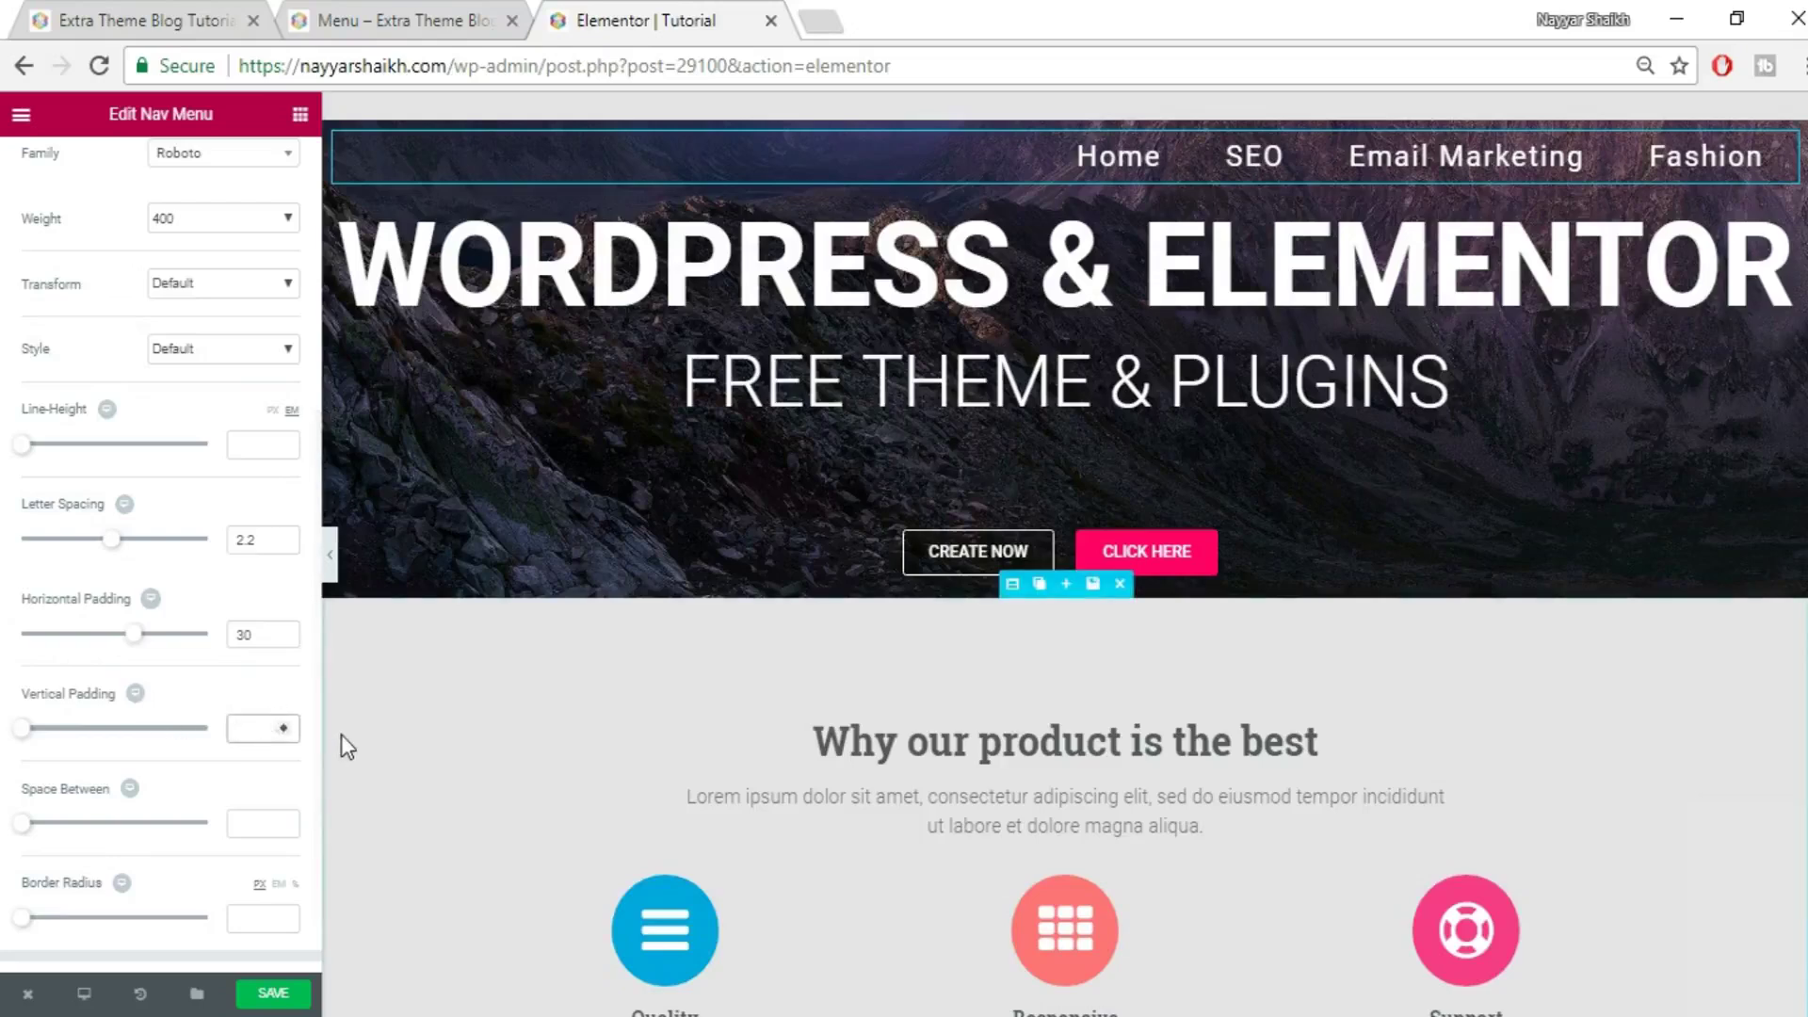
pyautogui.write('0')
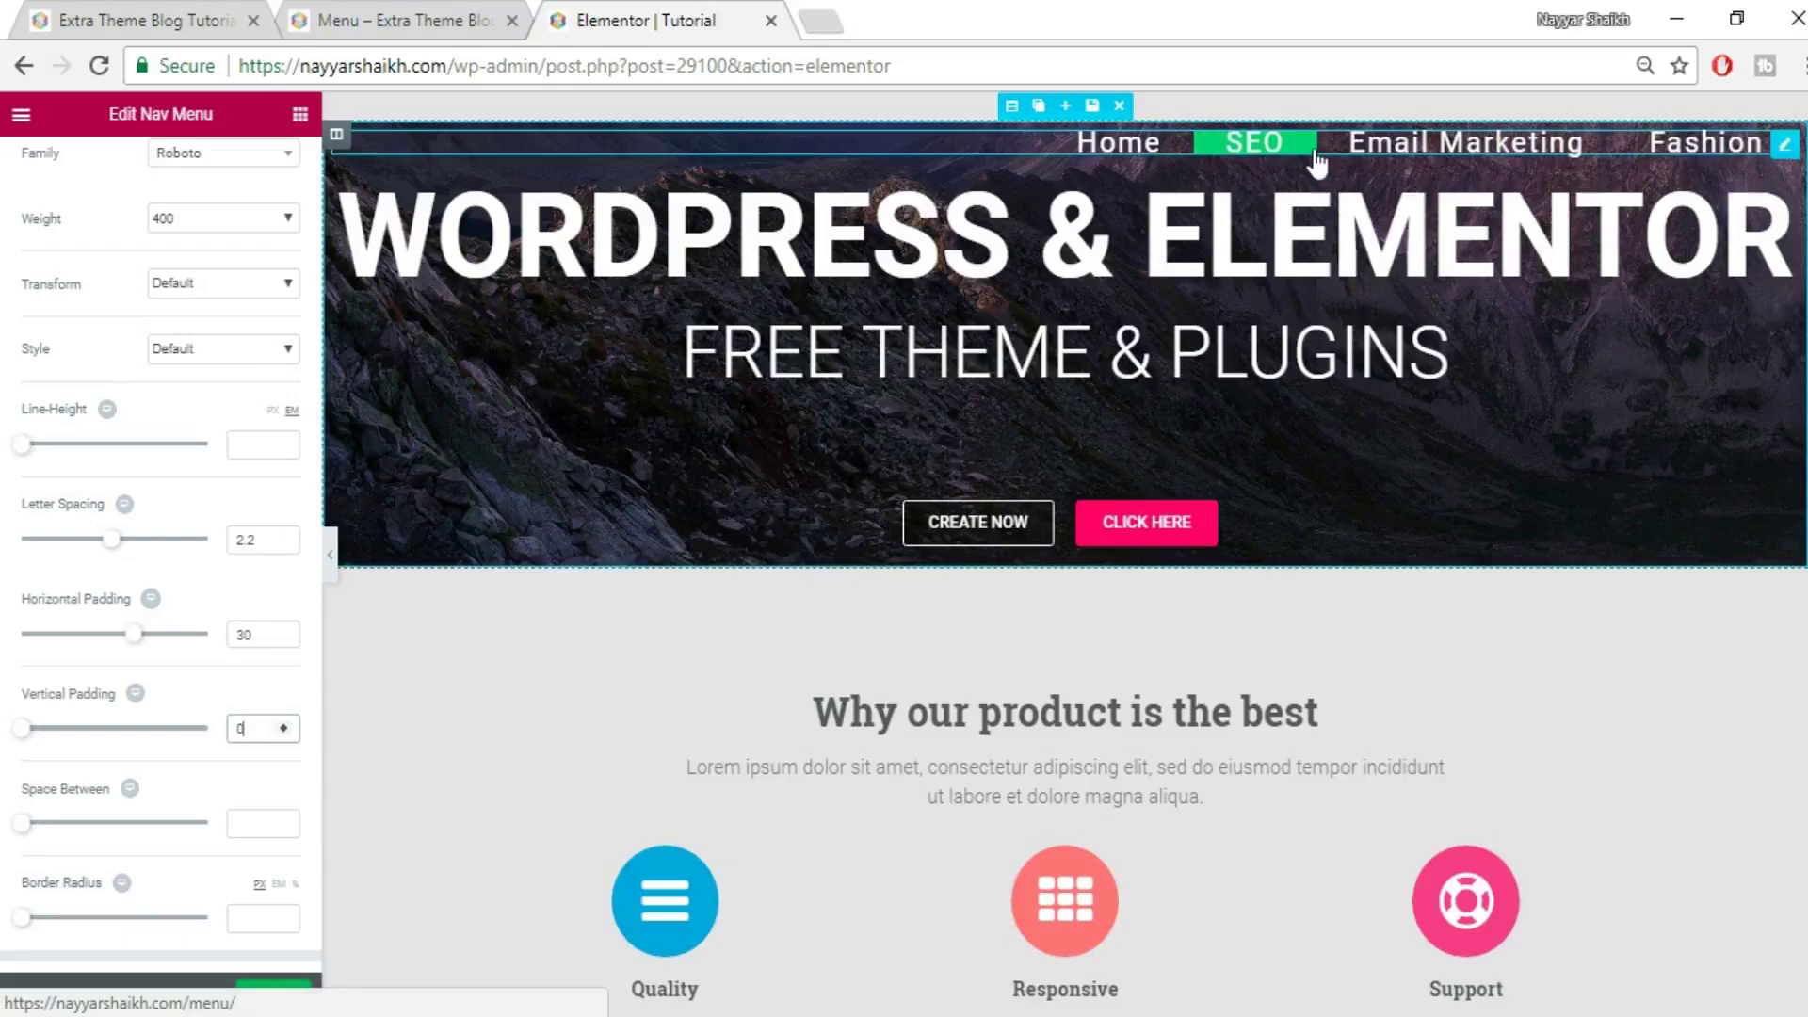
pyautogui.moveTo(1693, 153)
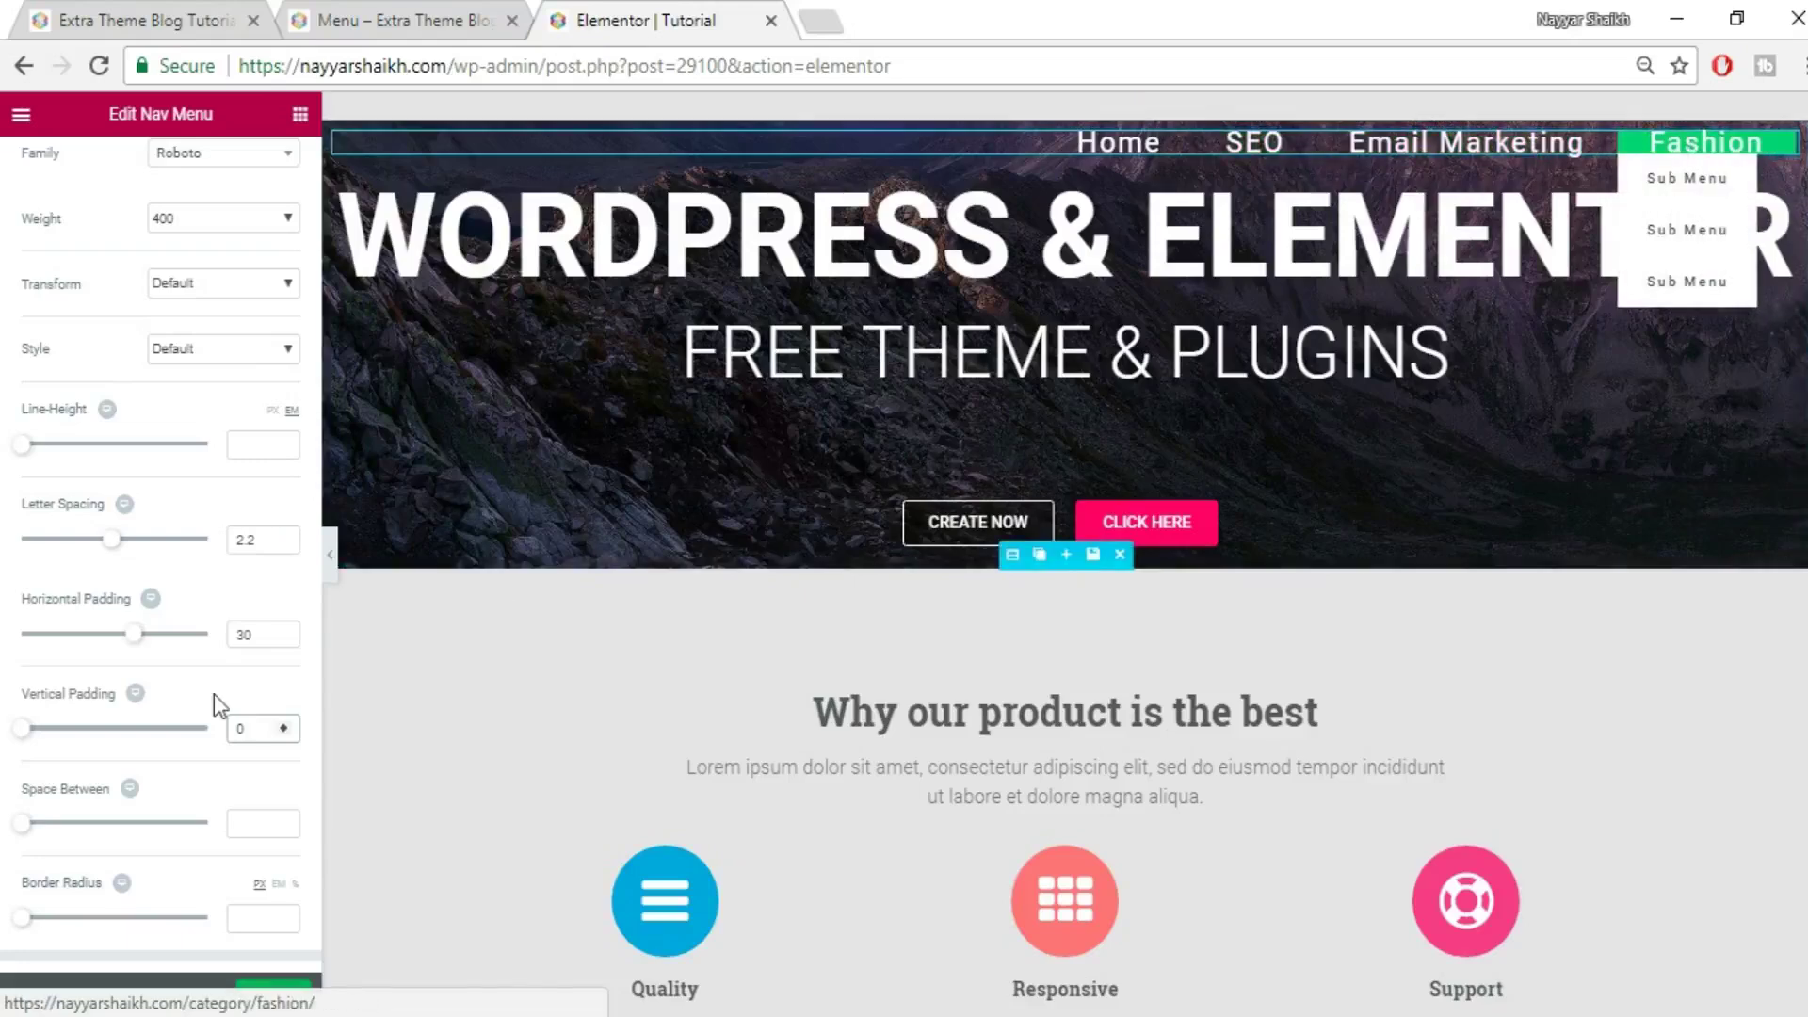
pyautogui.moveTo(21, 728); pyautogui.dragTo(93, 730)
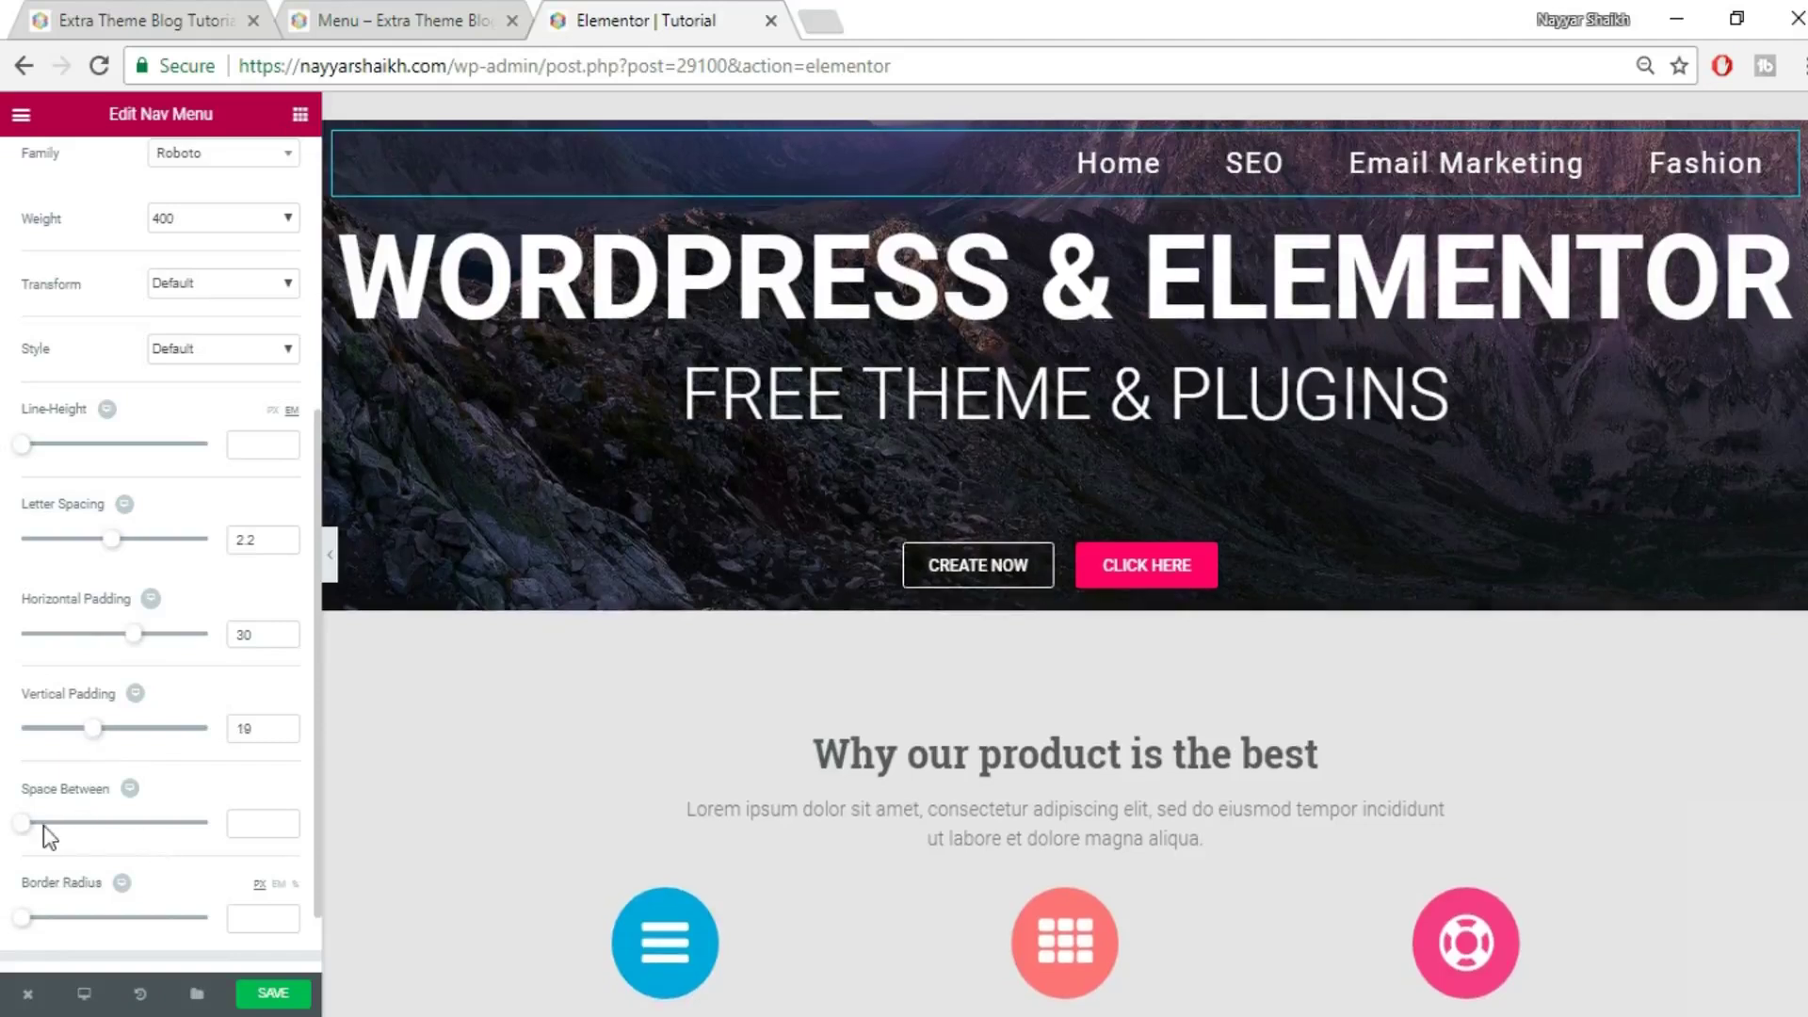
pyautogui.moveTo(26, 831); pyautogui.dragTo(34, 831)
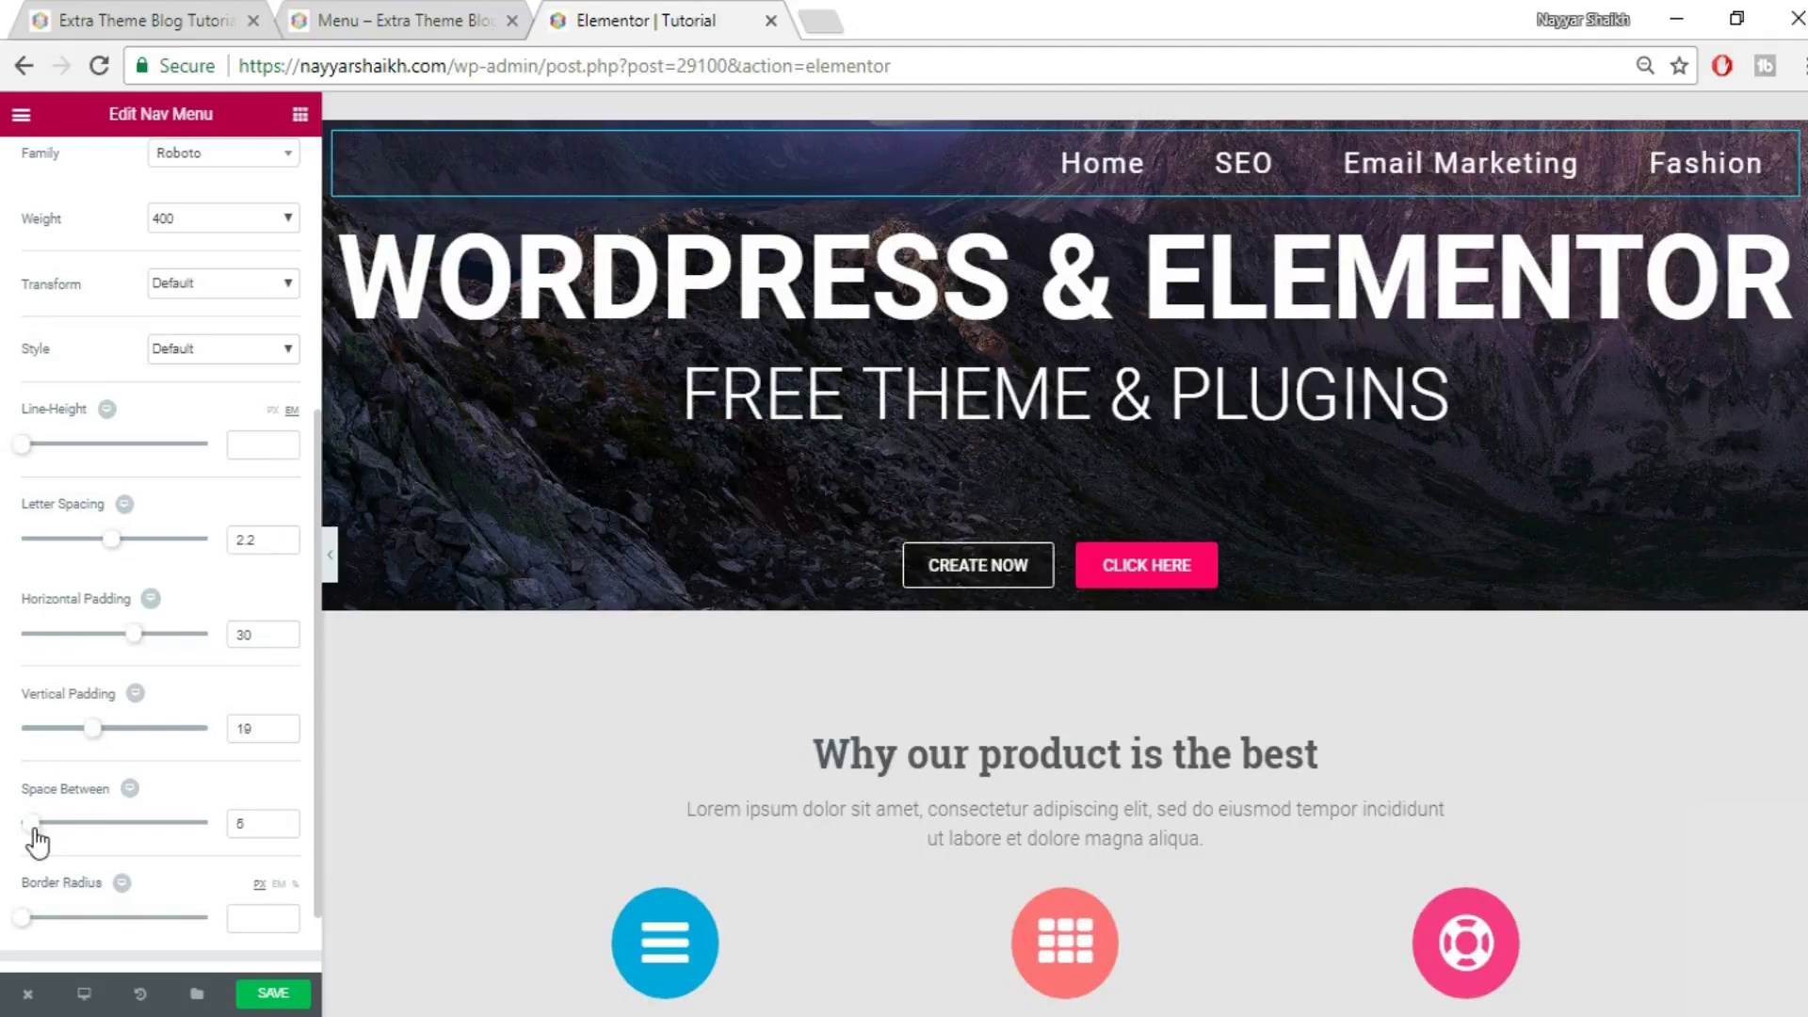
pyautogui.scroll(-1, 174, 885)
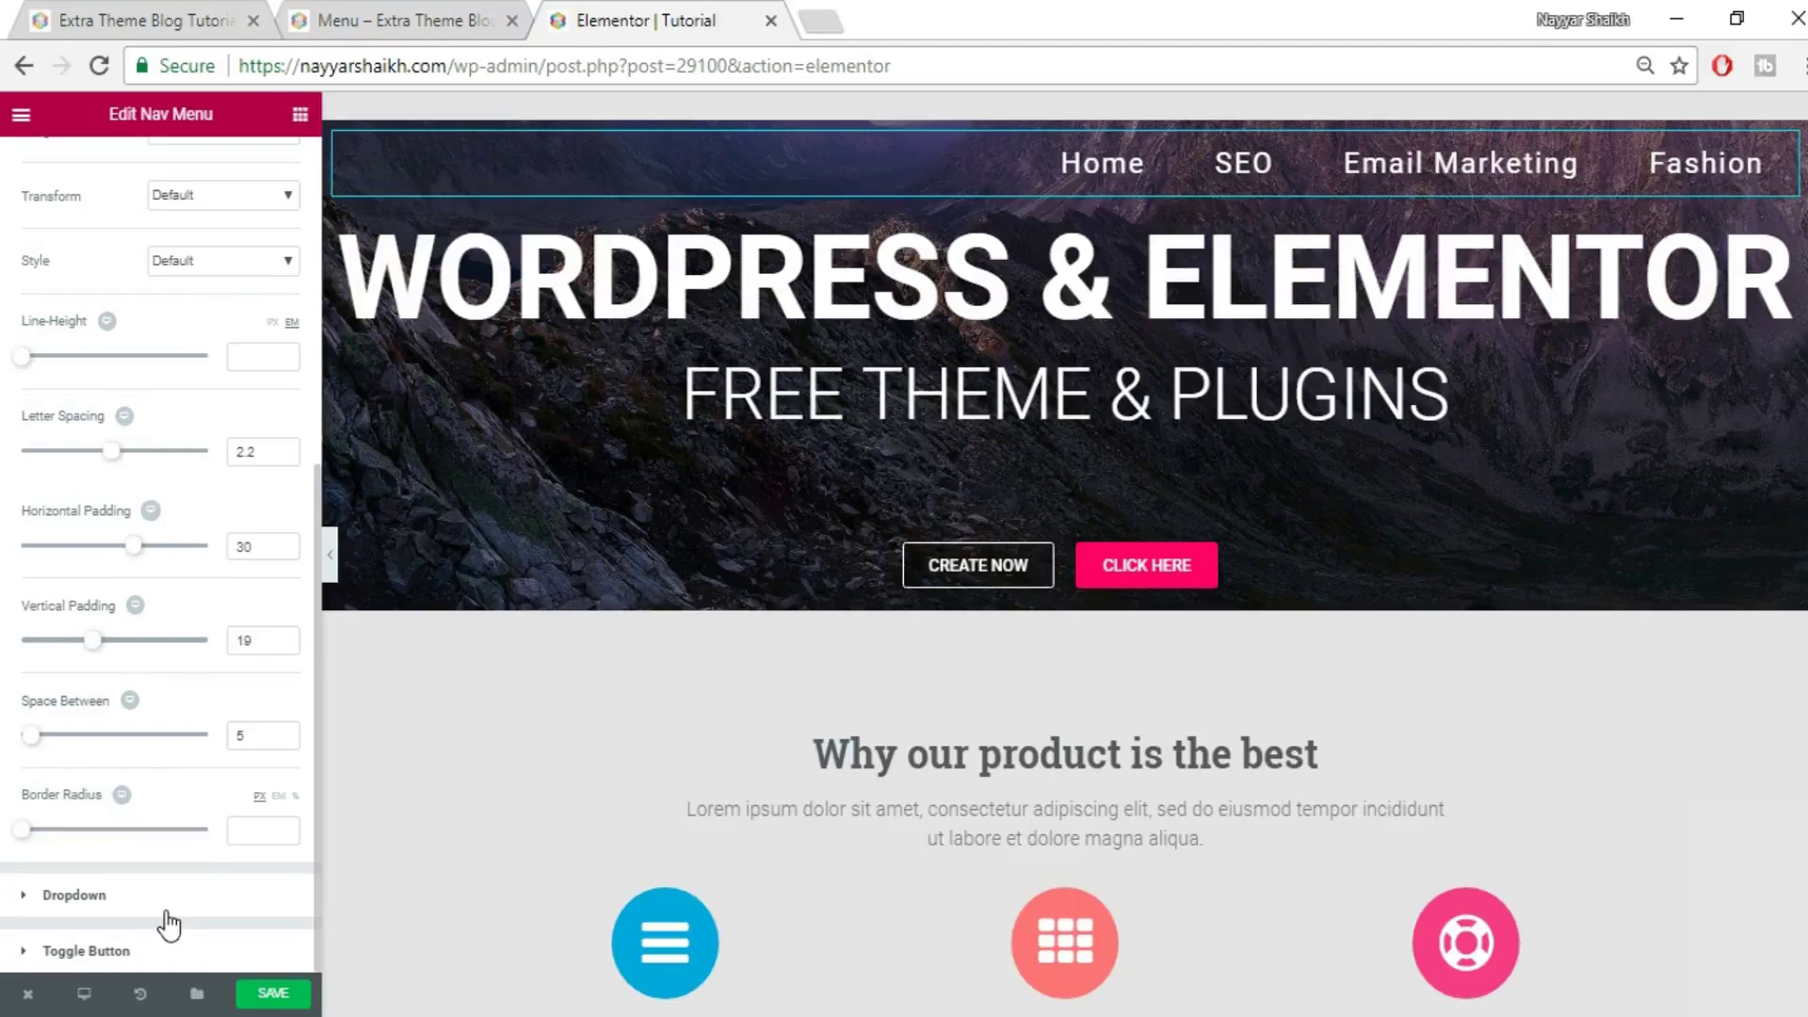
# Set the hover text color of the main menu items to white (#ffffff)
pyautogui.scroll(6, 165, 912)
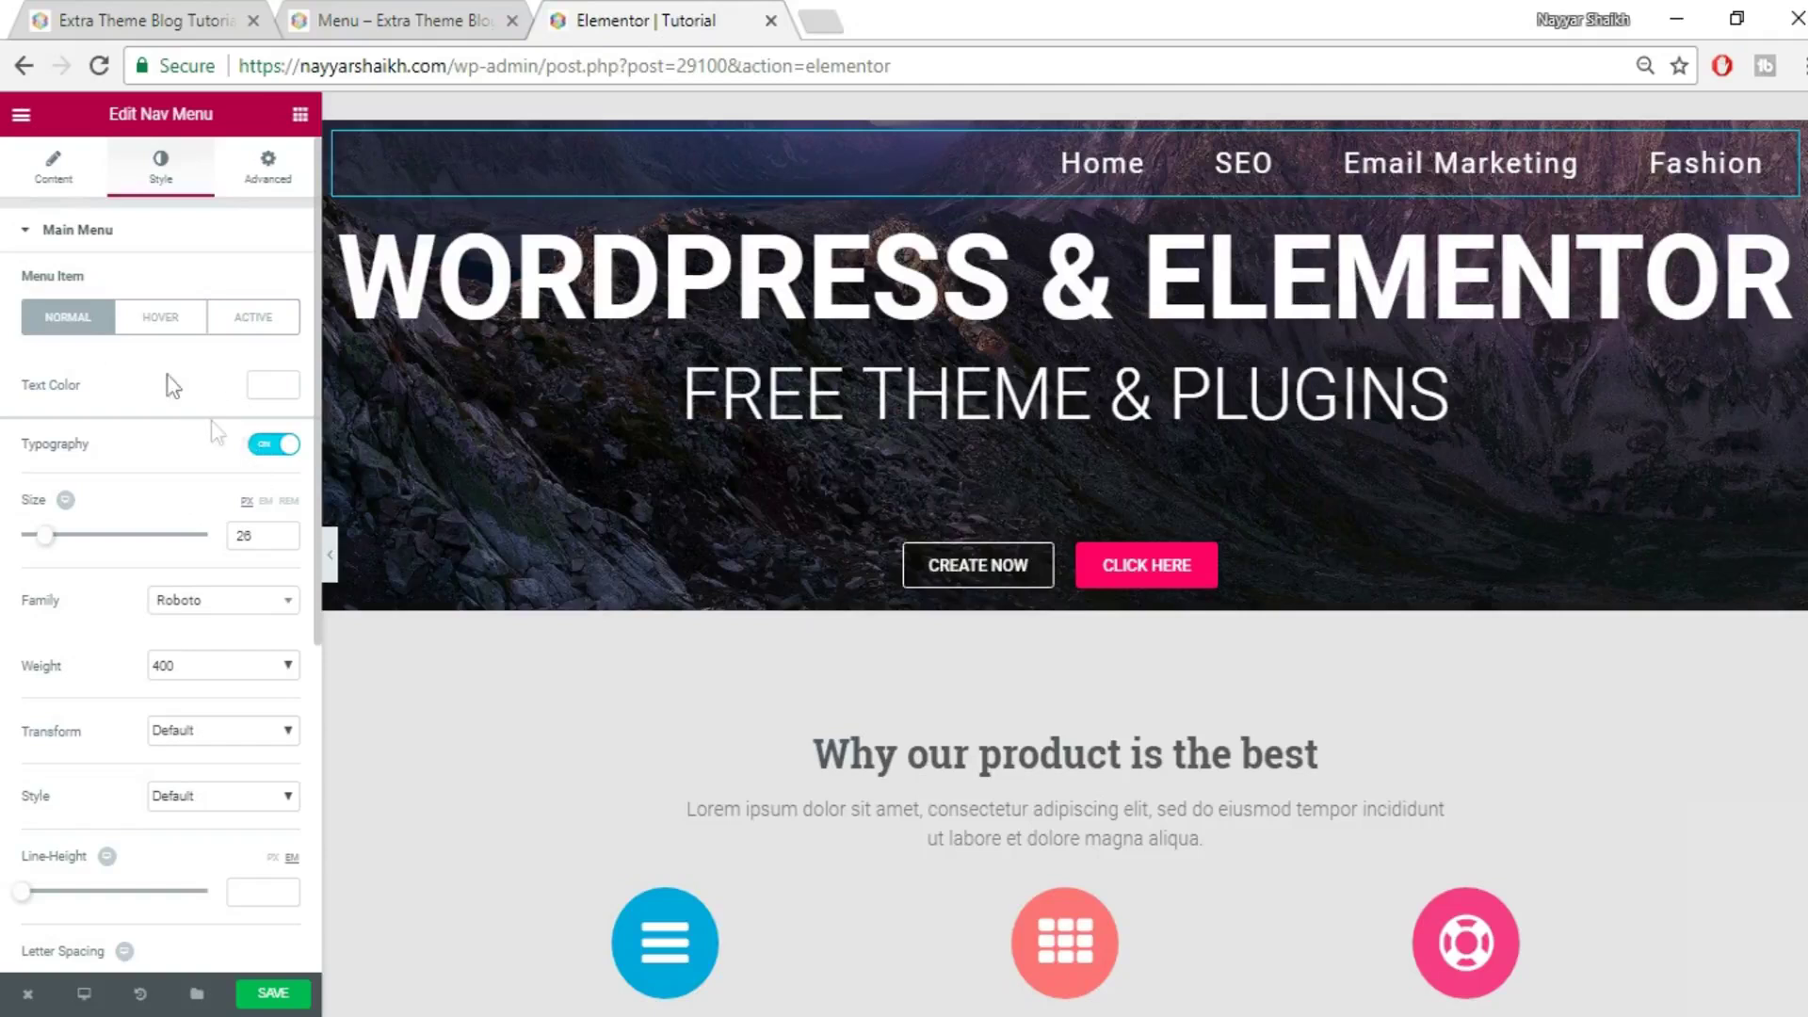
pyautogui.click(162, 320)
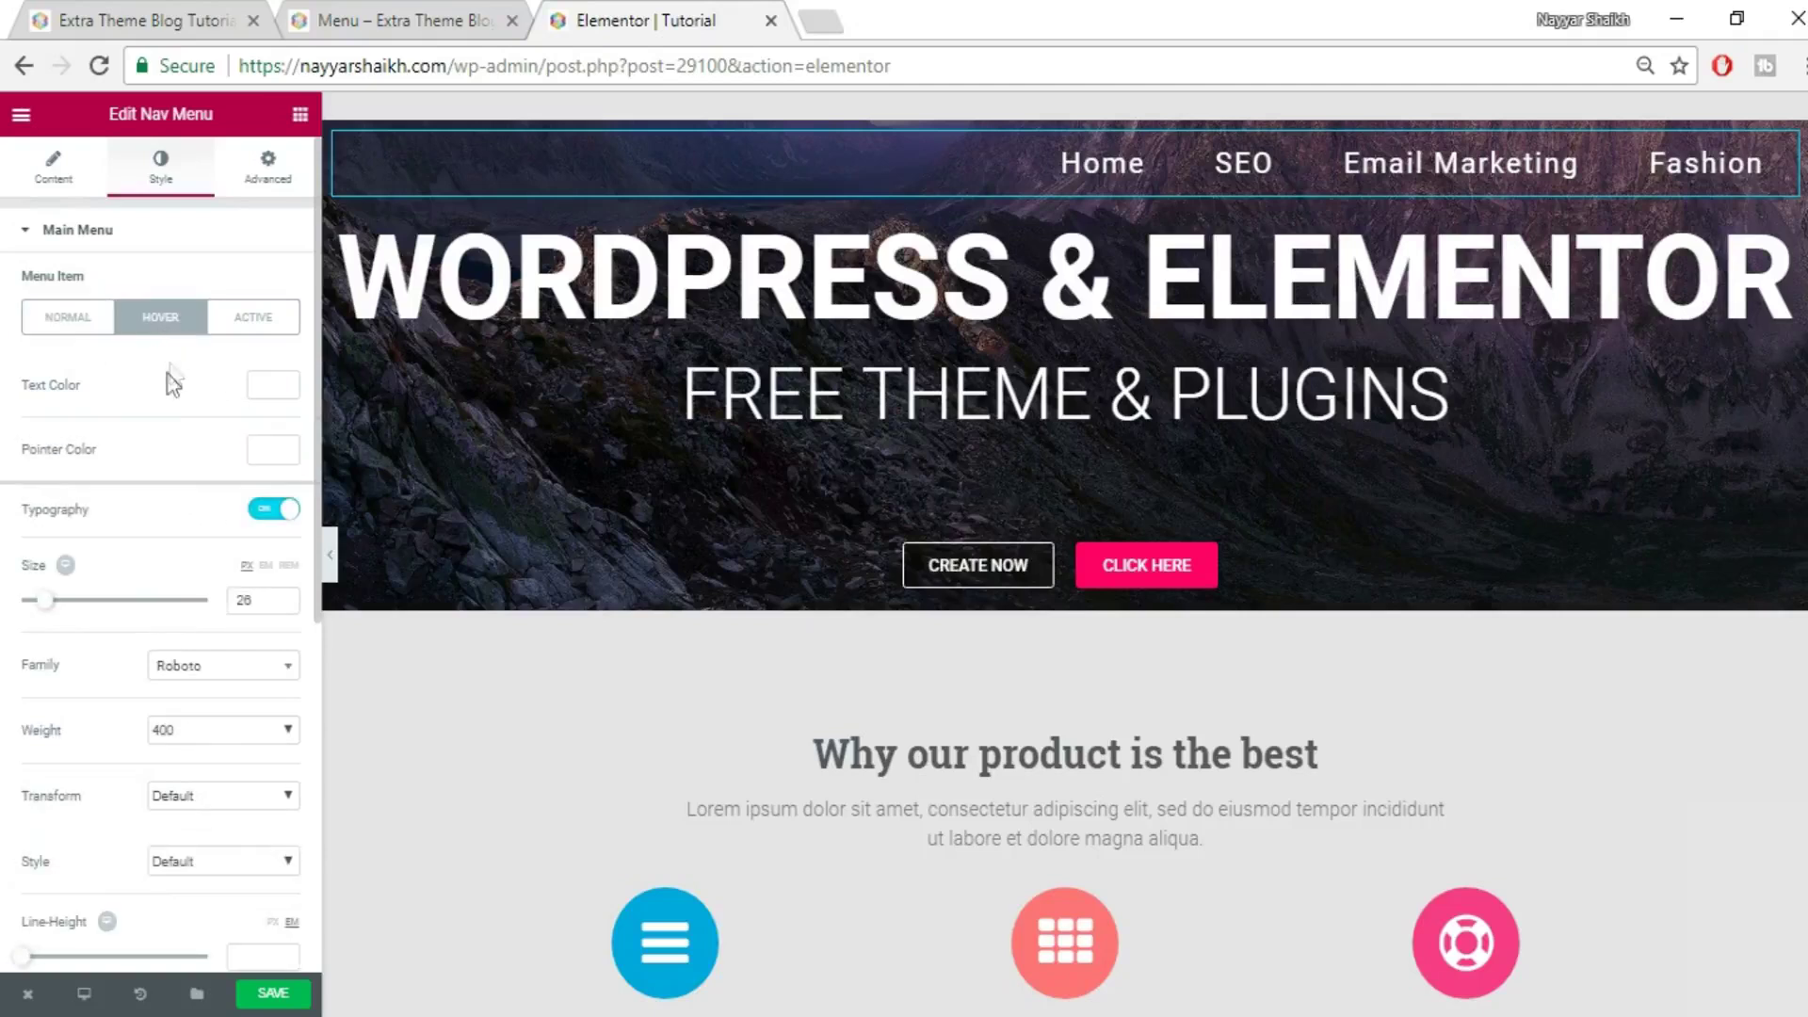
pyautogui.click(277, 393)
pyautogui.click(218, 646)
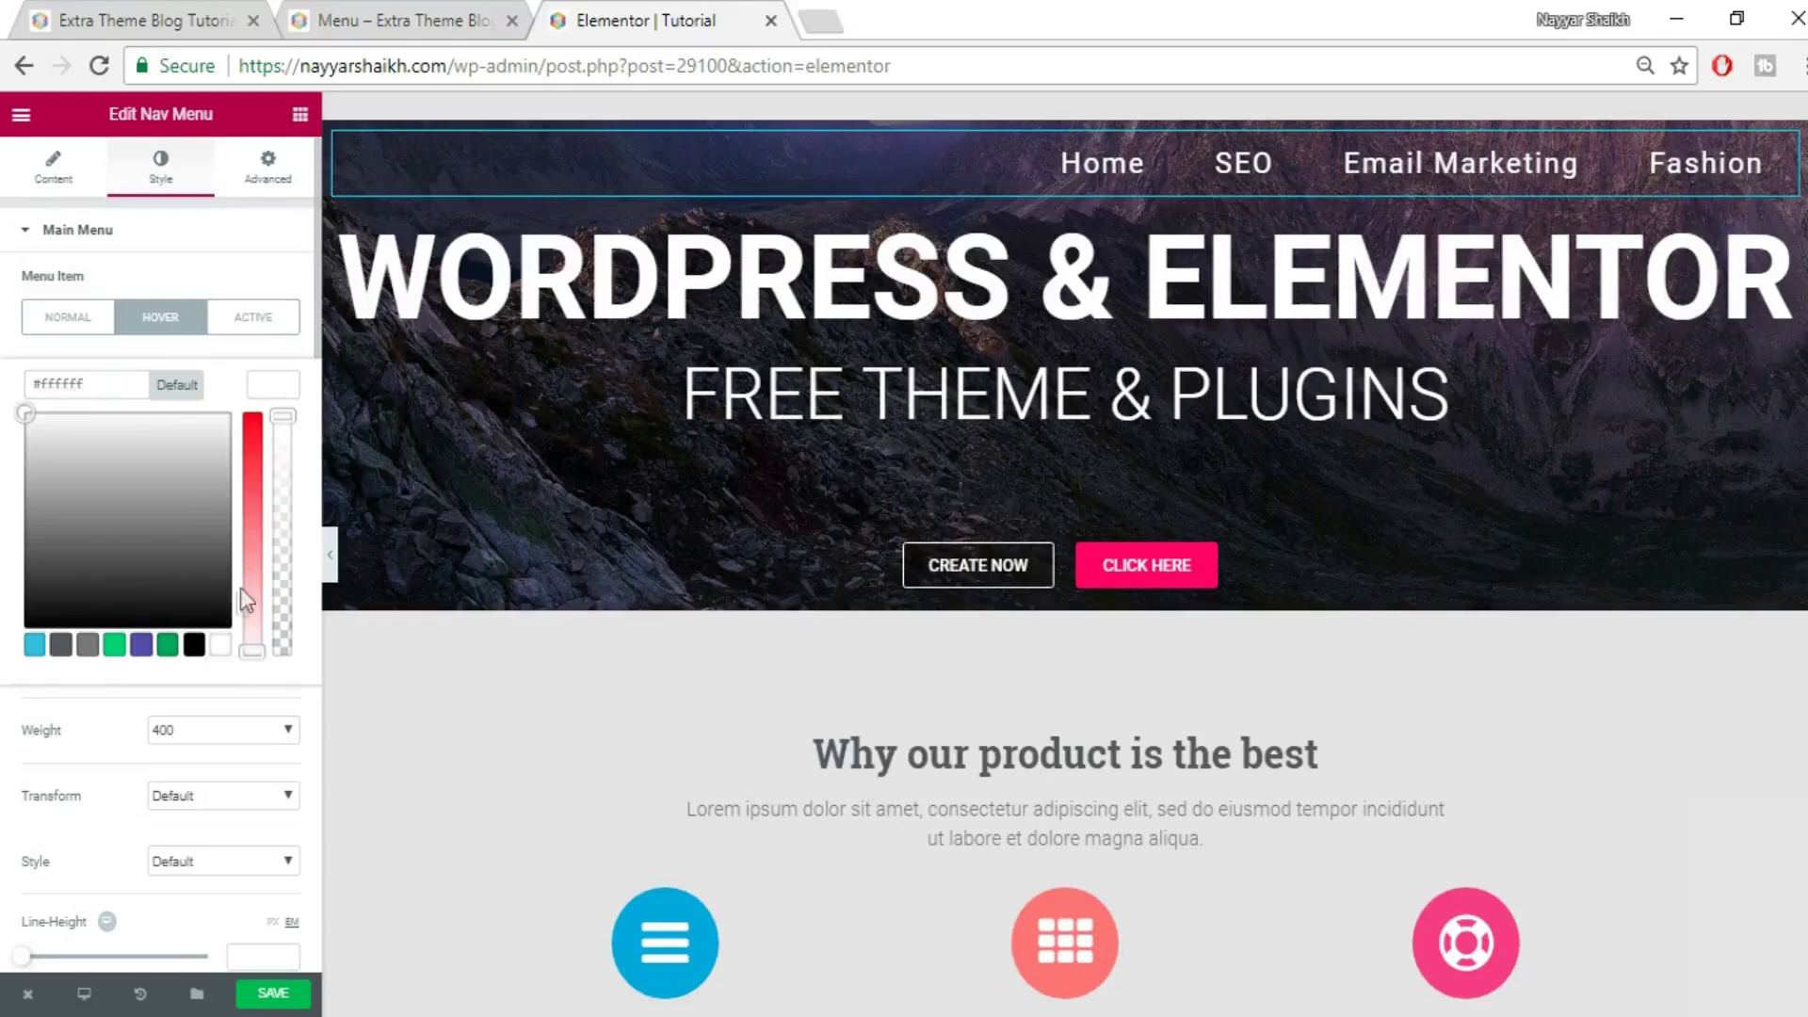
# Set the hover pointer color of the main menu items to semi-transparent red, rgba(255,35,35,0.63)
pyautogui.click(278, 396)
pyautogui.click(275, 451)
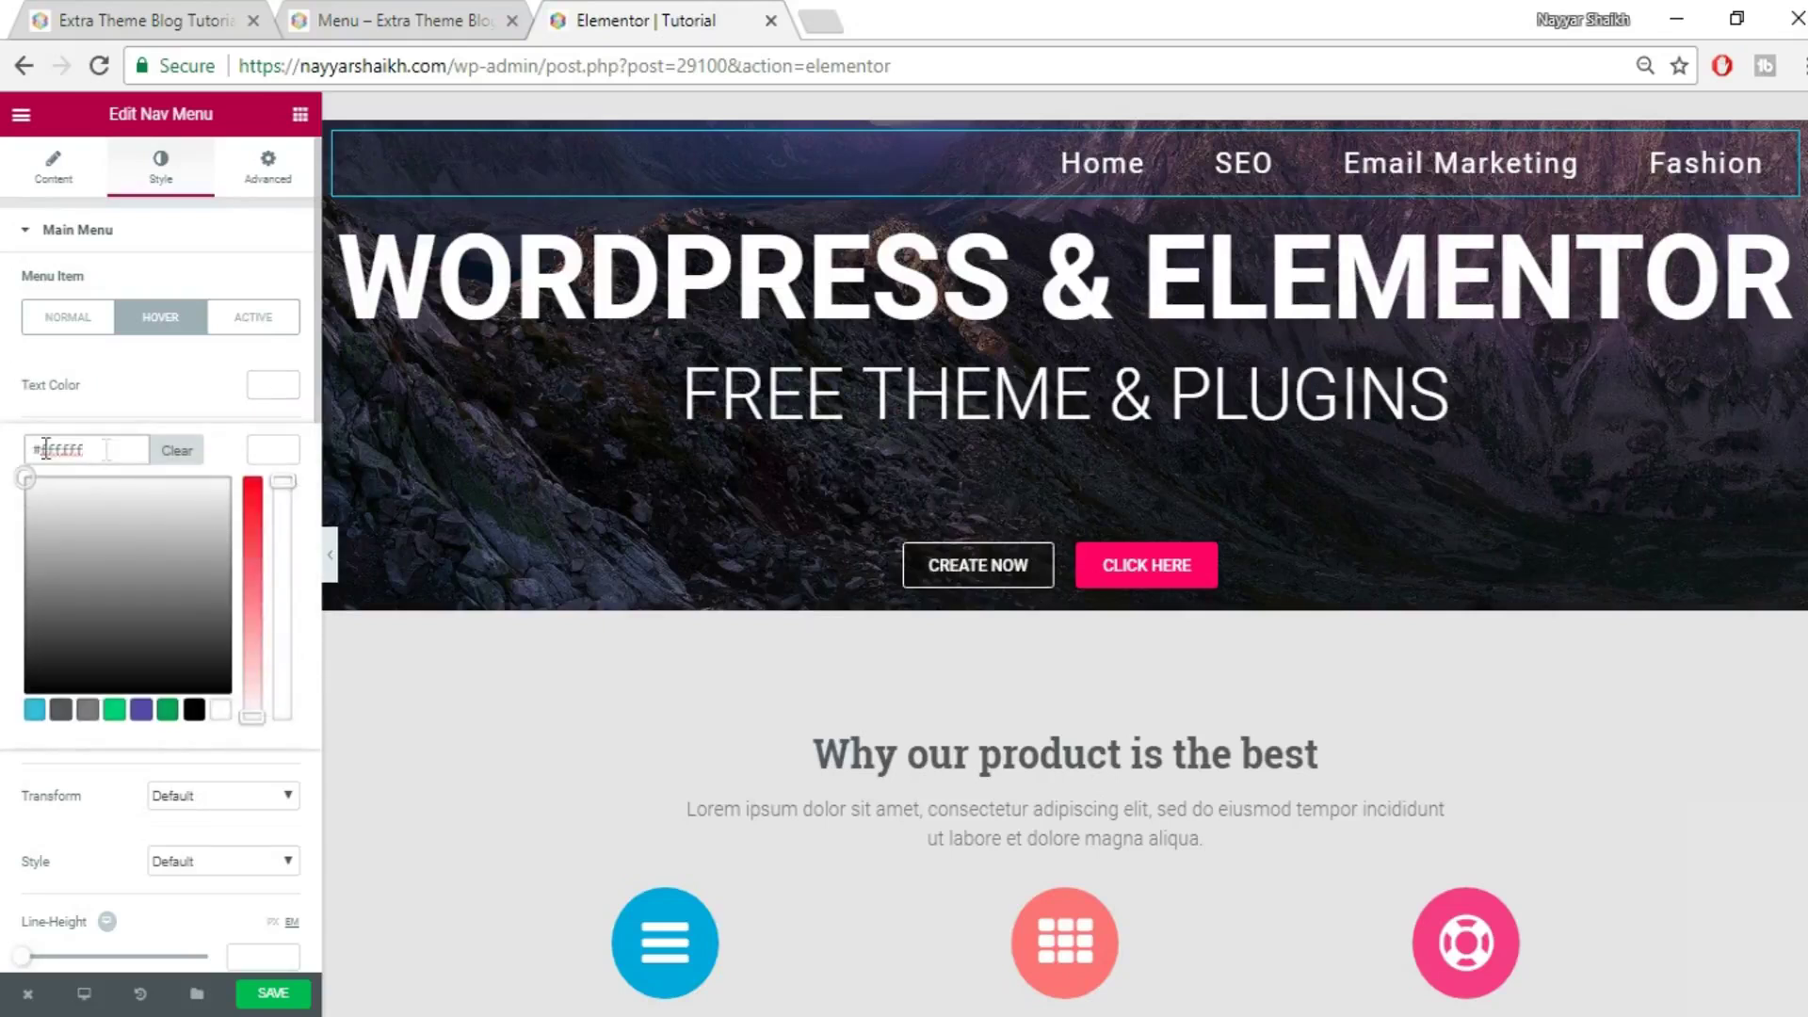
pyautogui.hotkey('ctrl', 'v')
pyautogui.click(256, 516)
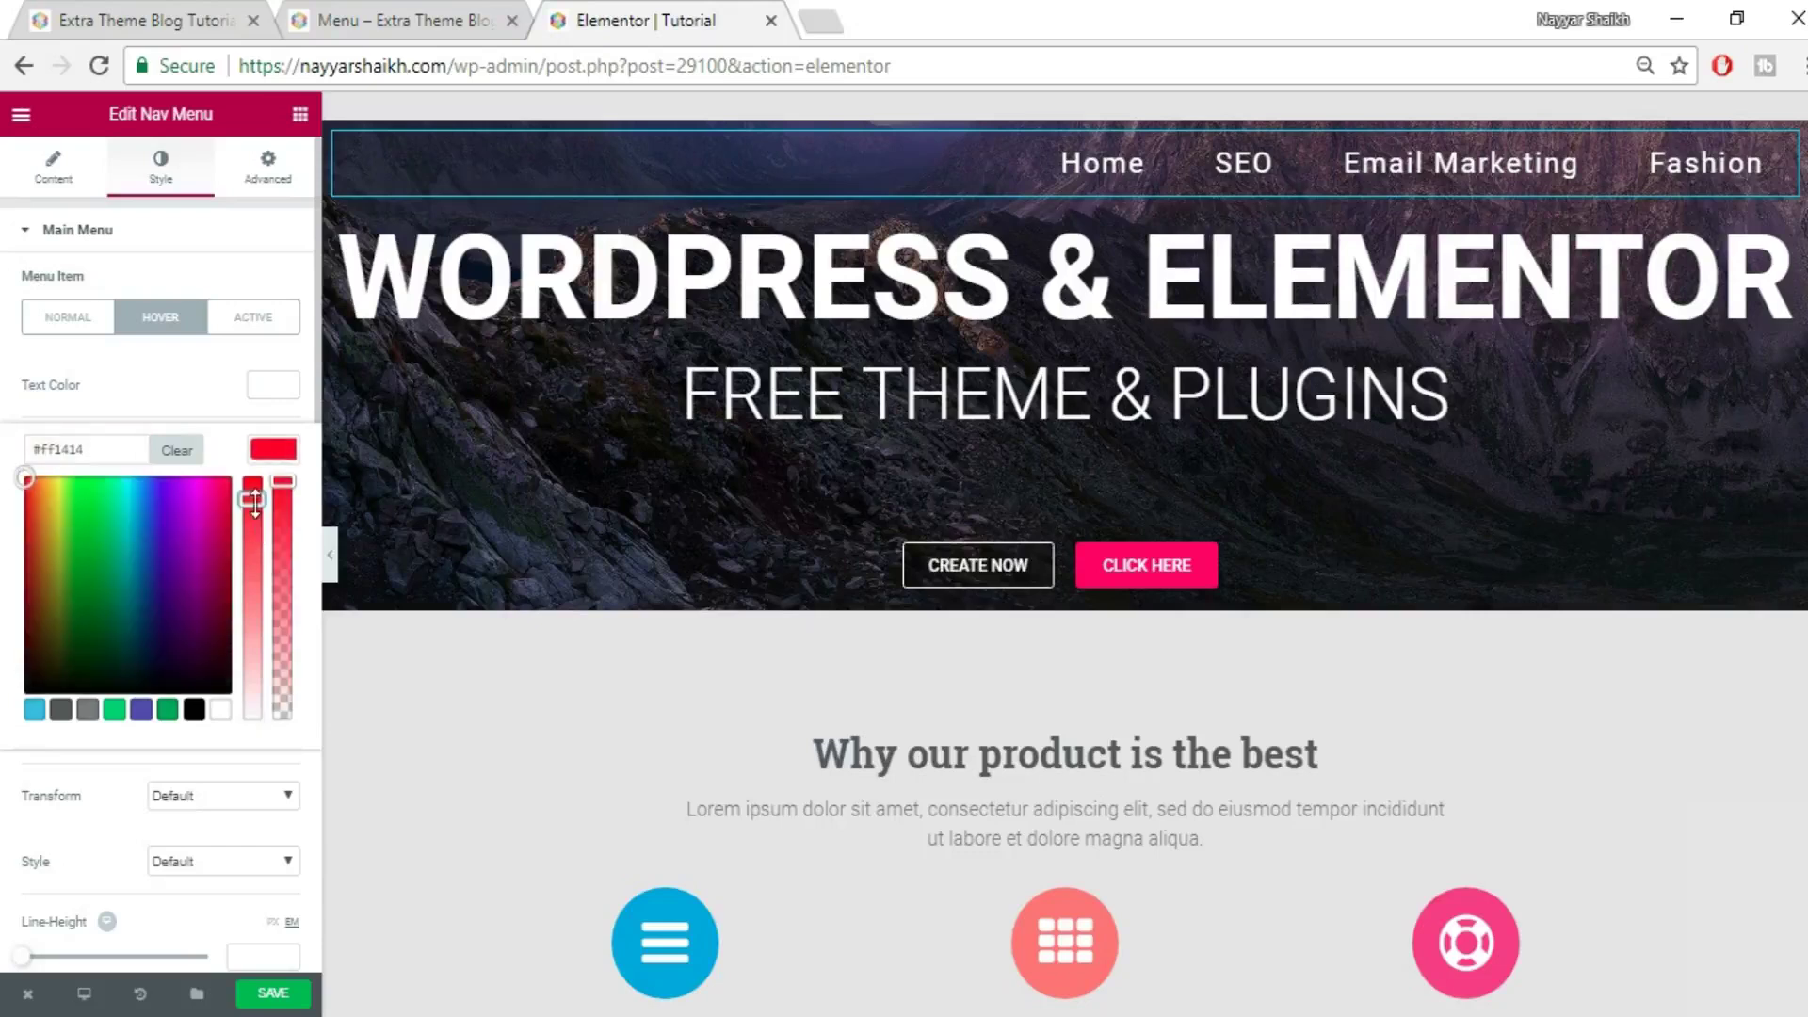
pyautogui.moveTo(256, 520); pyautogui.dragTo(292, 499)
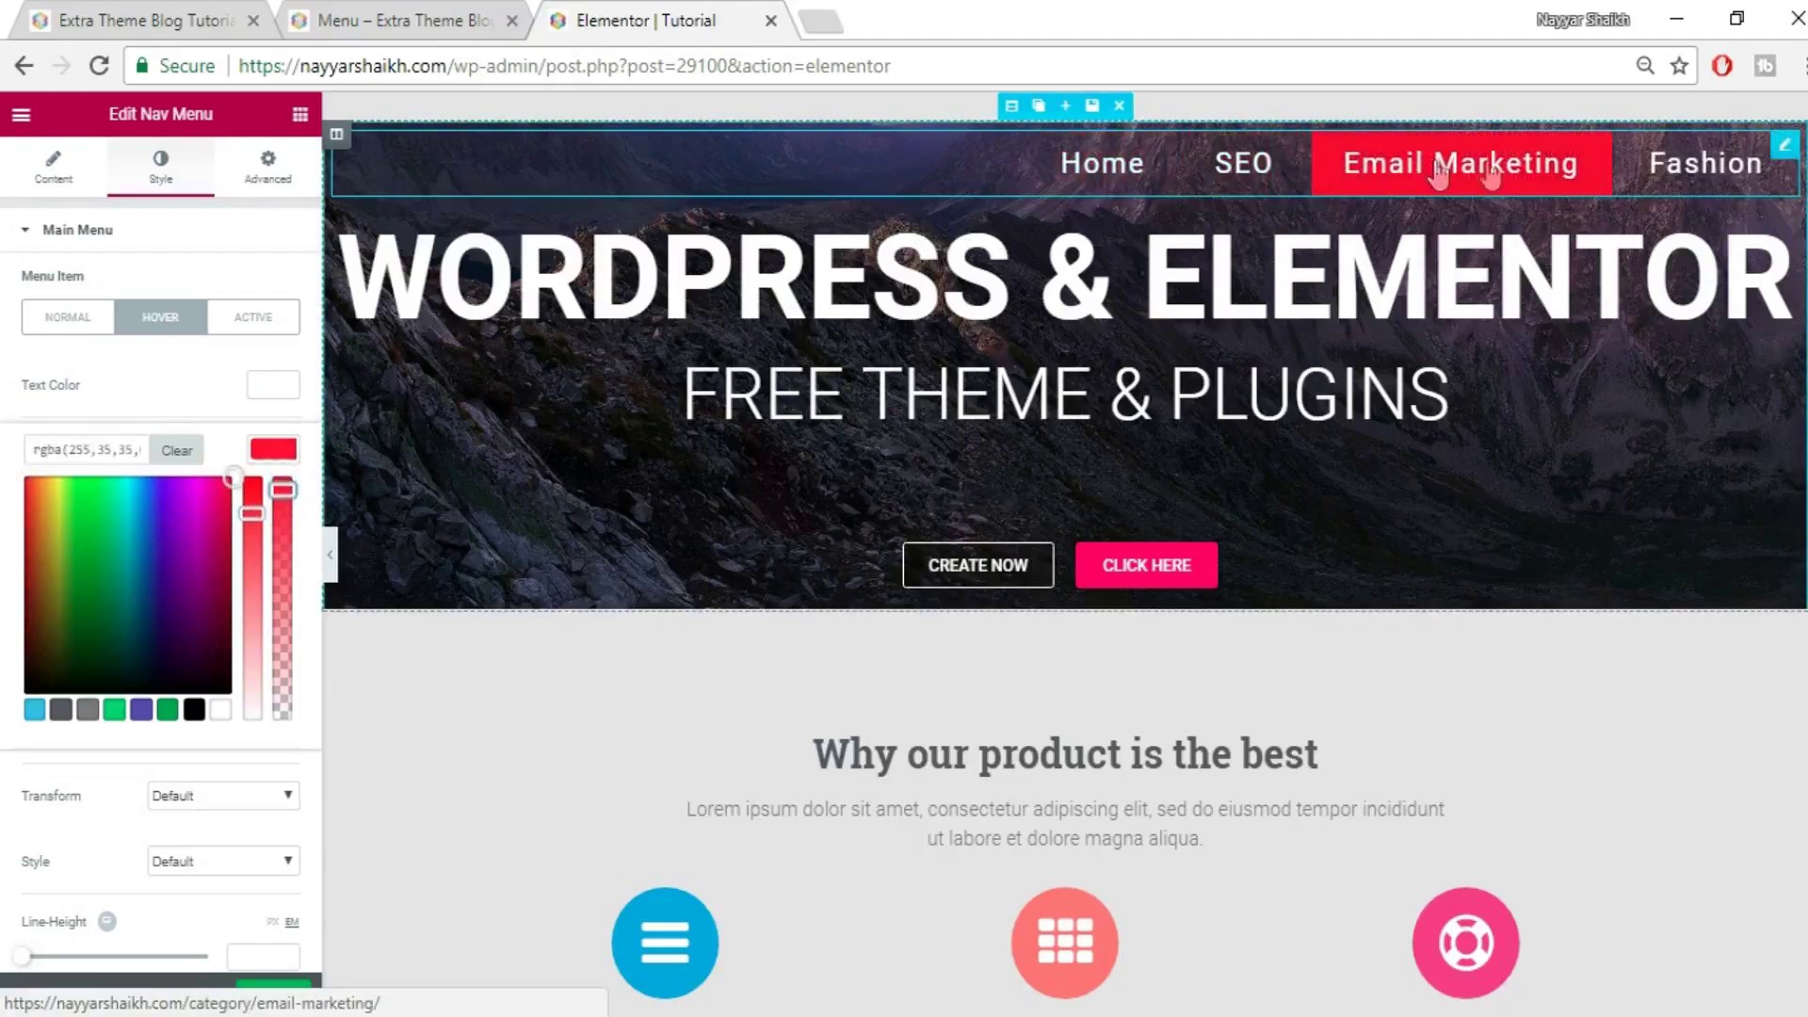
pyautogui.moveTo(289, 502); pyautogui.dragTo(279, 584)
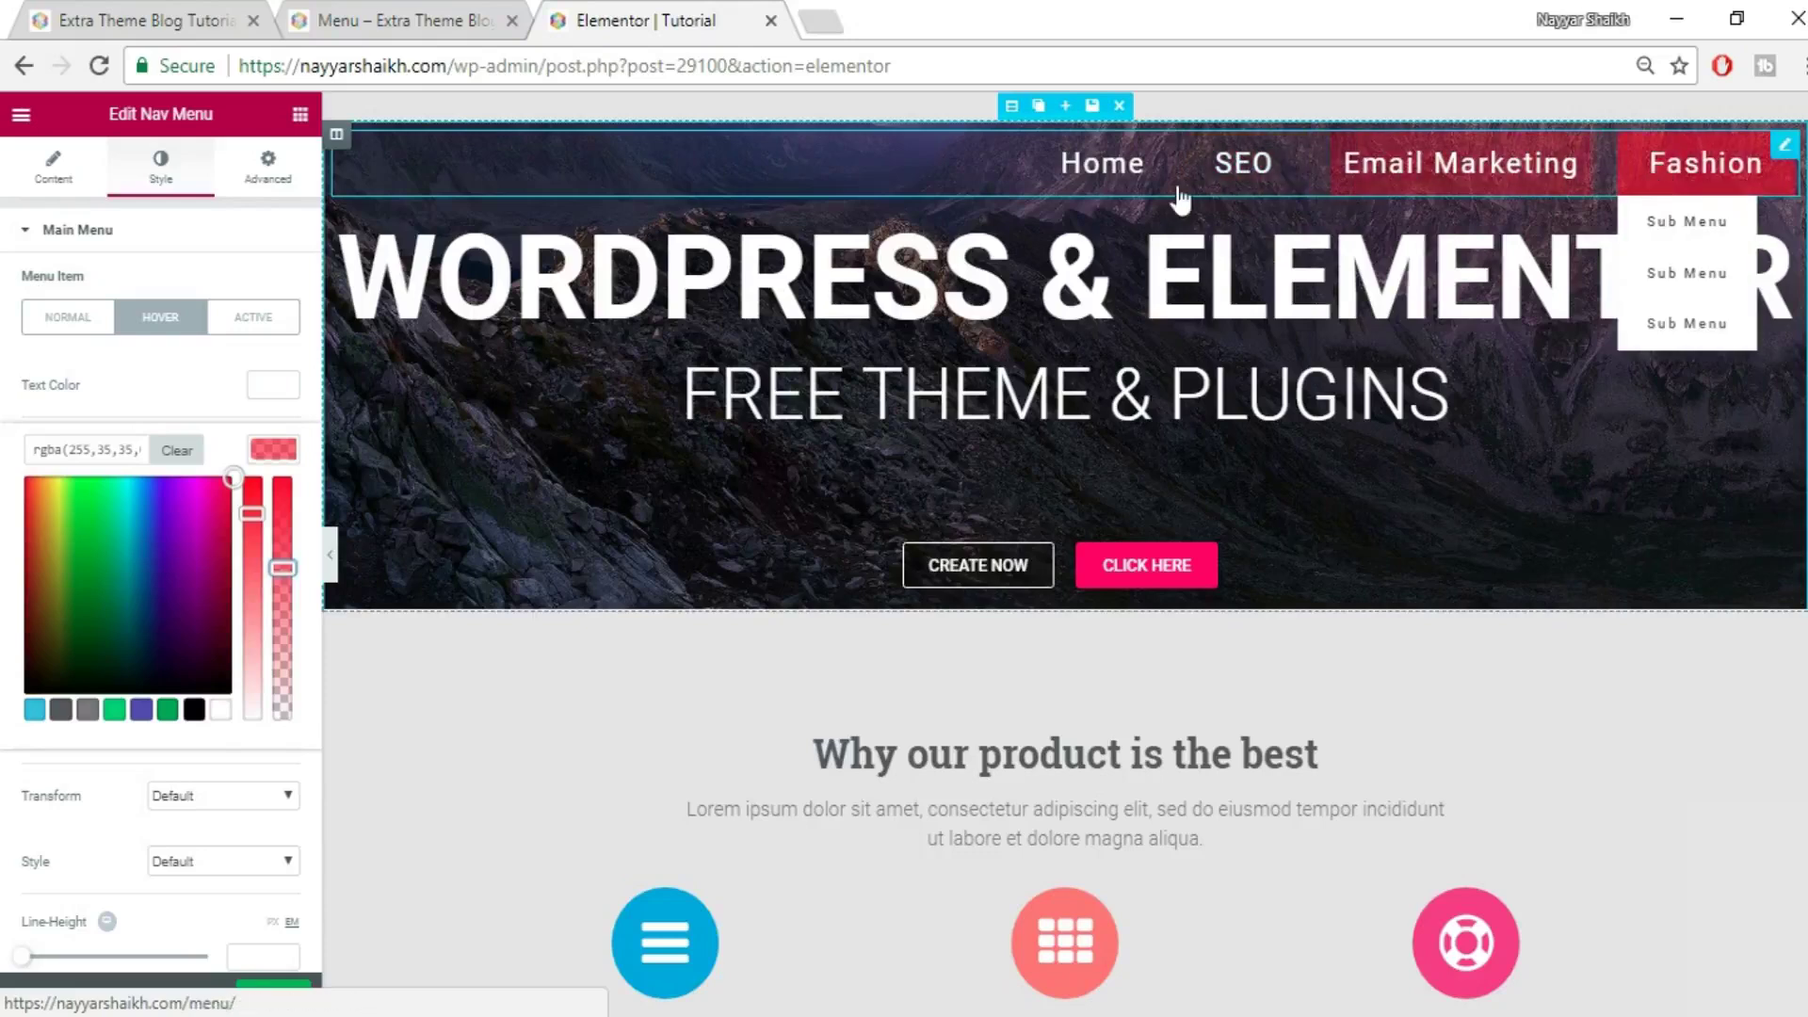
pyautogui.click(268, 452)
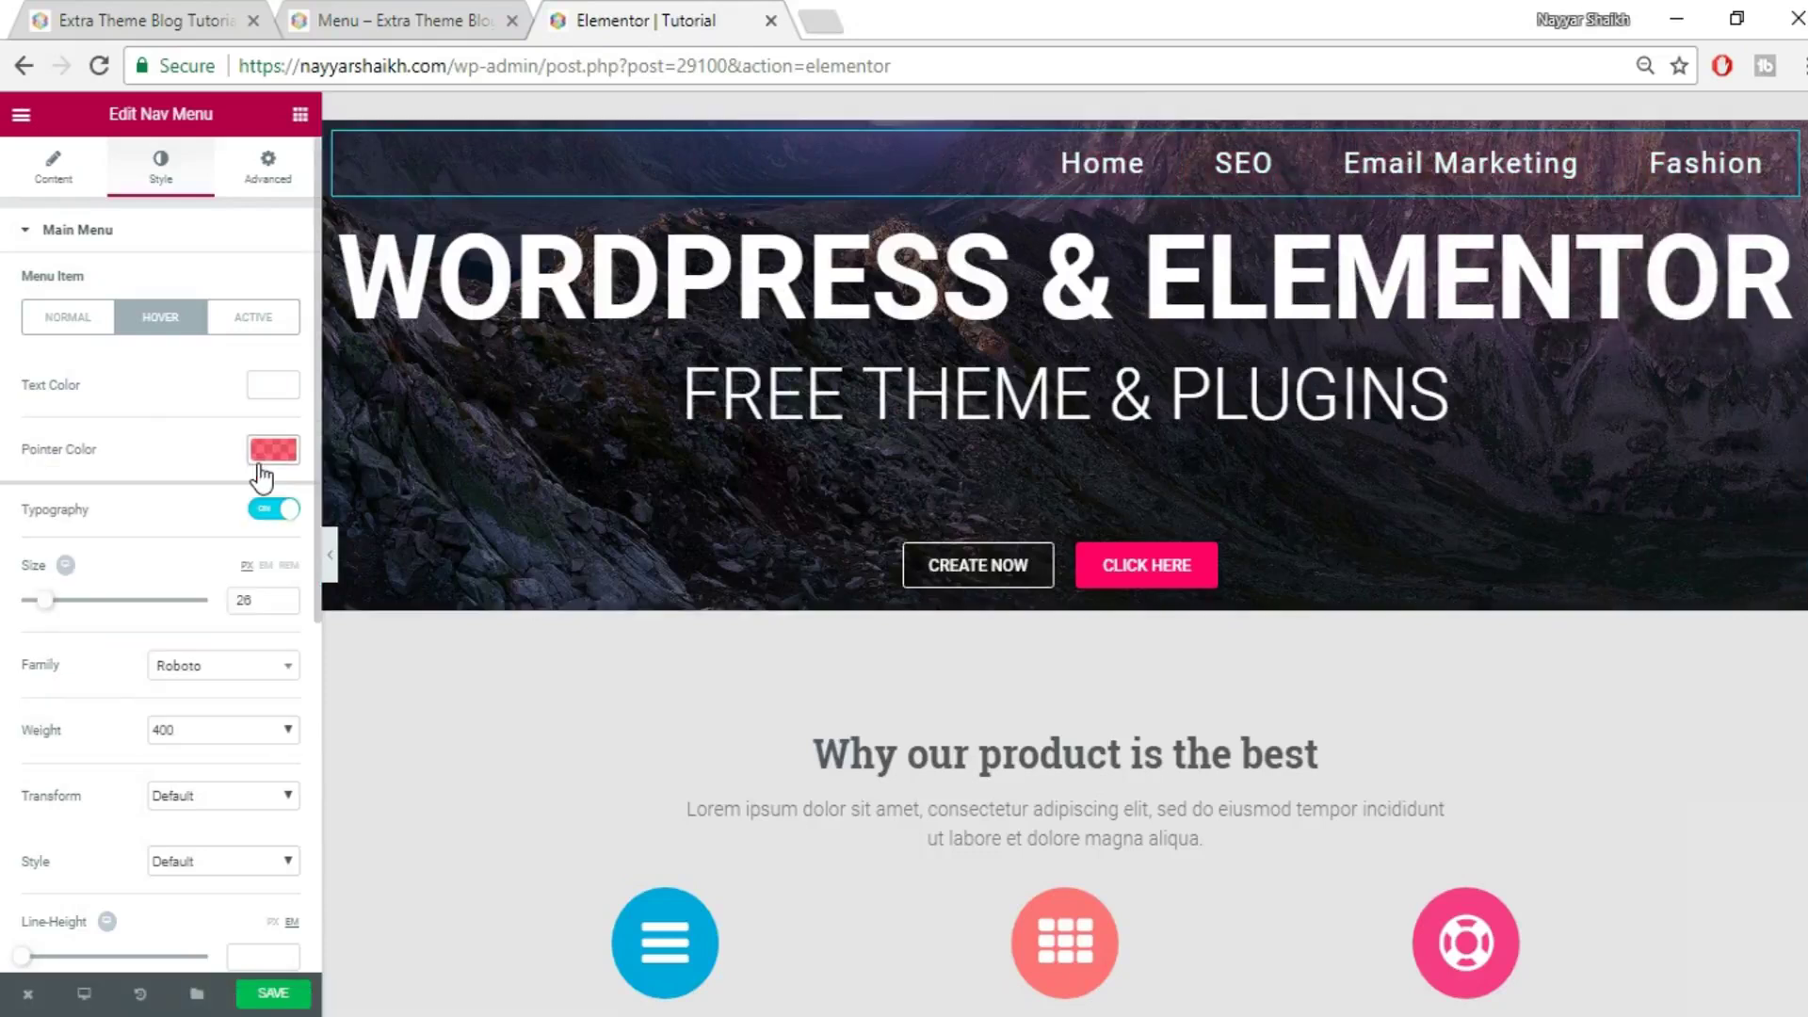
# Show the active-state settings of the main menu items and check how menu items are highlighted on the existing Menu page
pyautogui.click(271, 325)
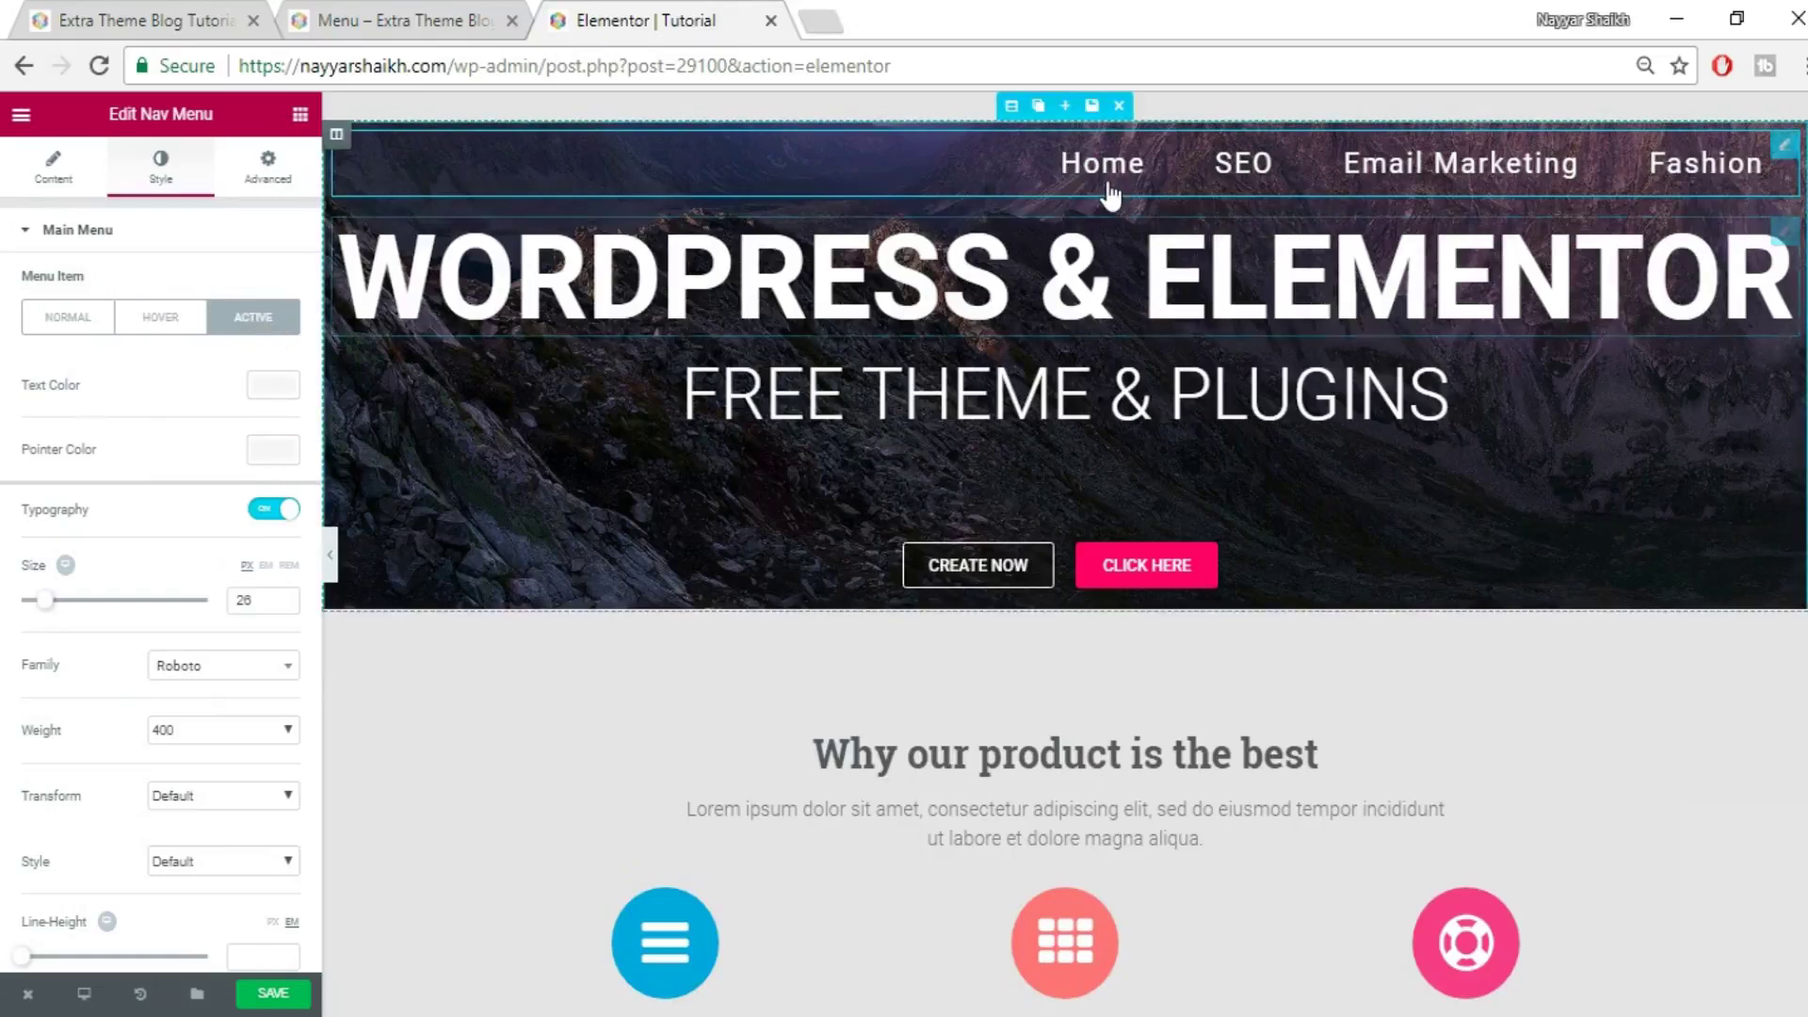
pyautogui.click(401, 13)
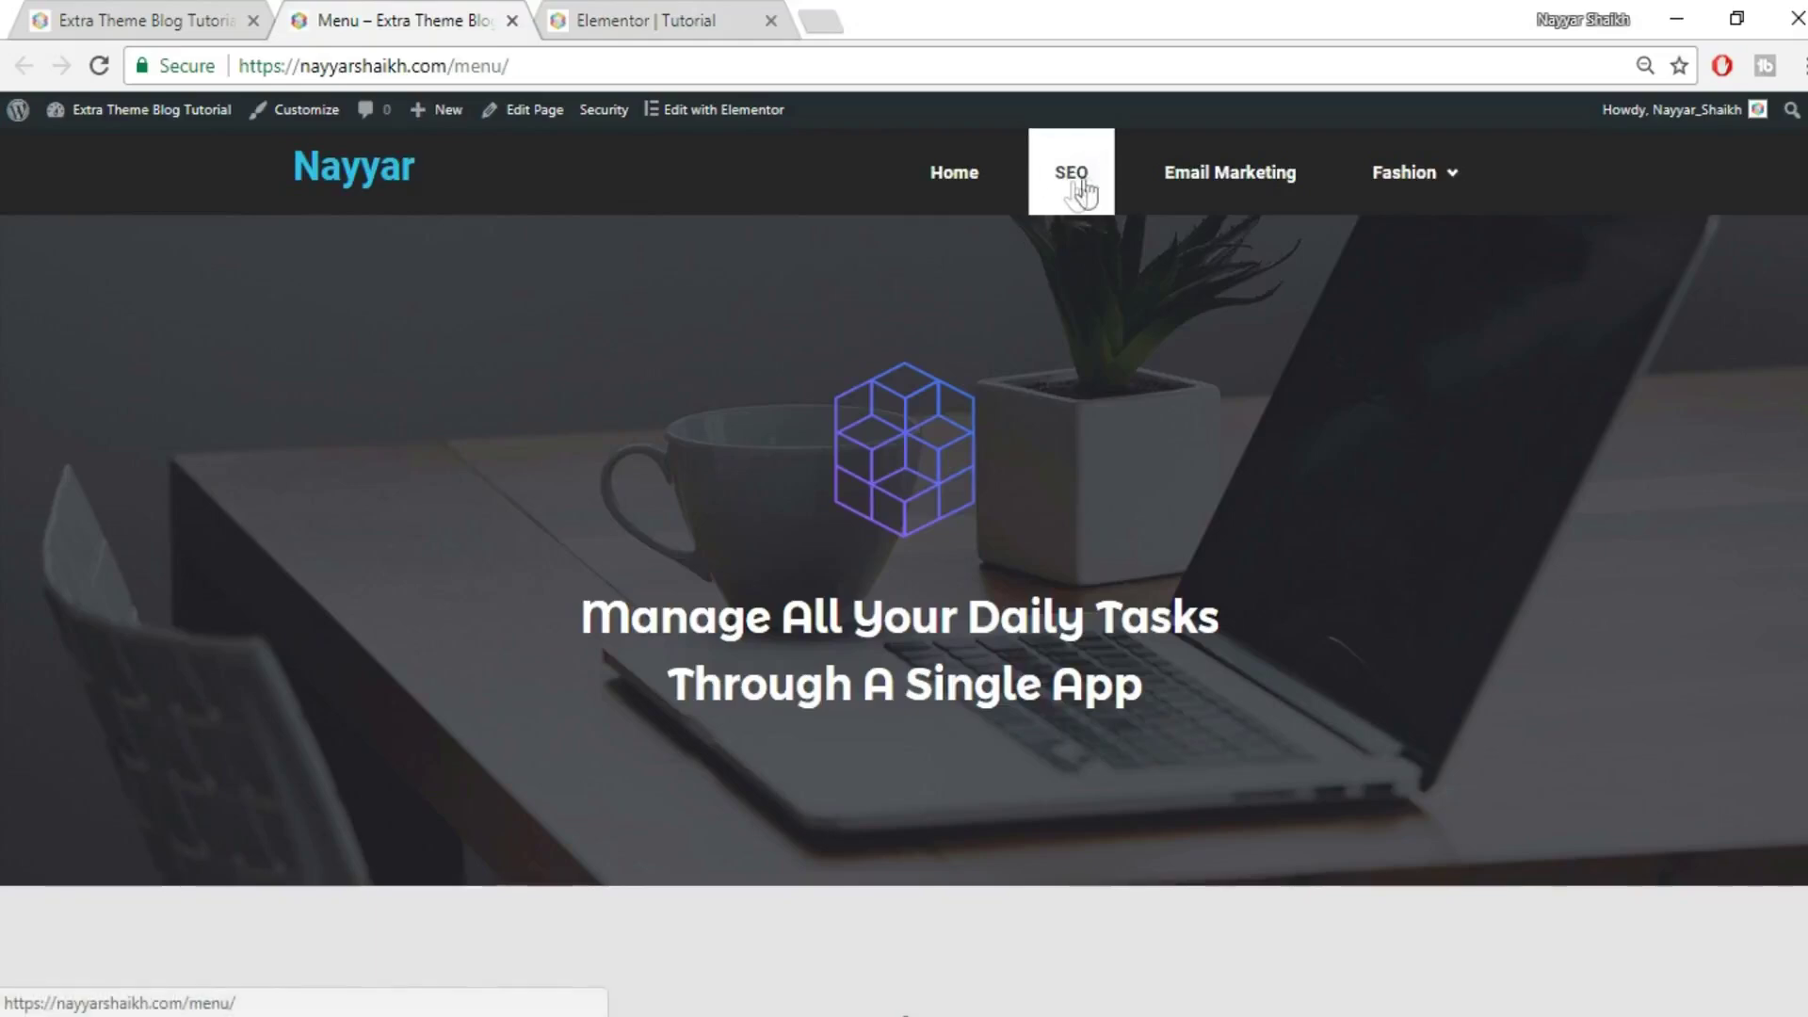
pyautogui.click(609, 19)
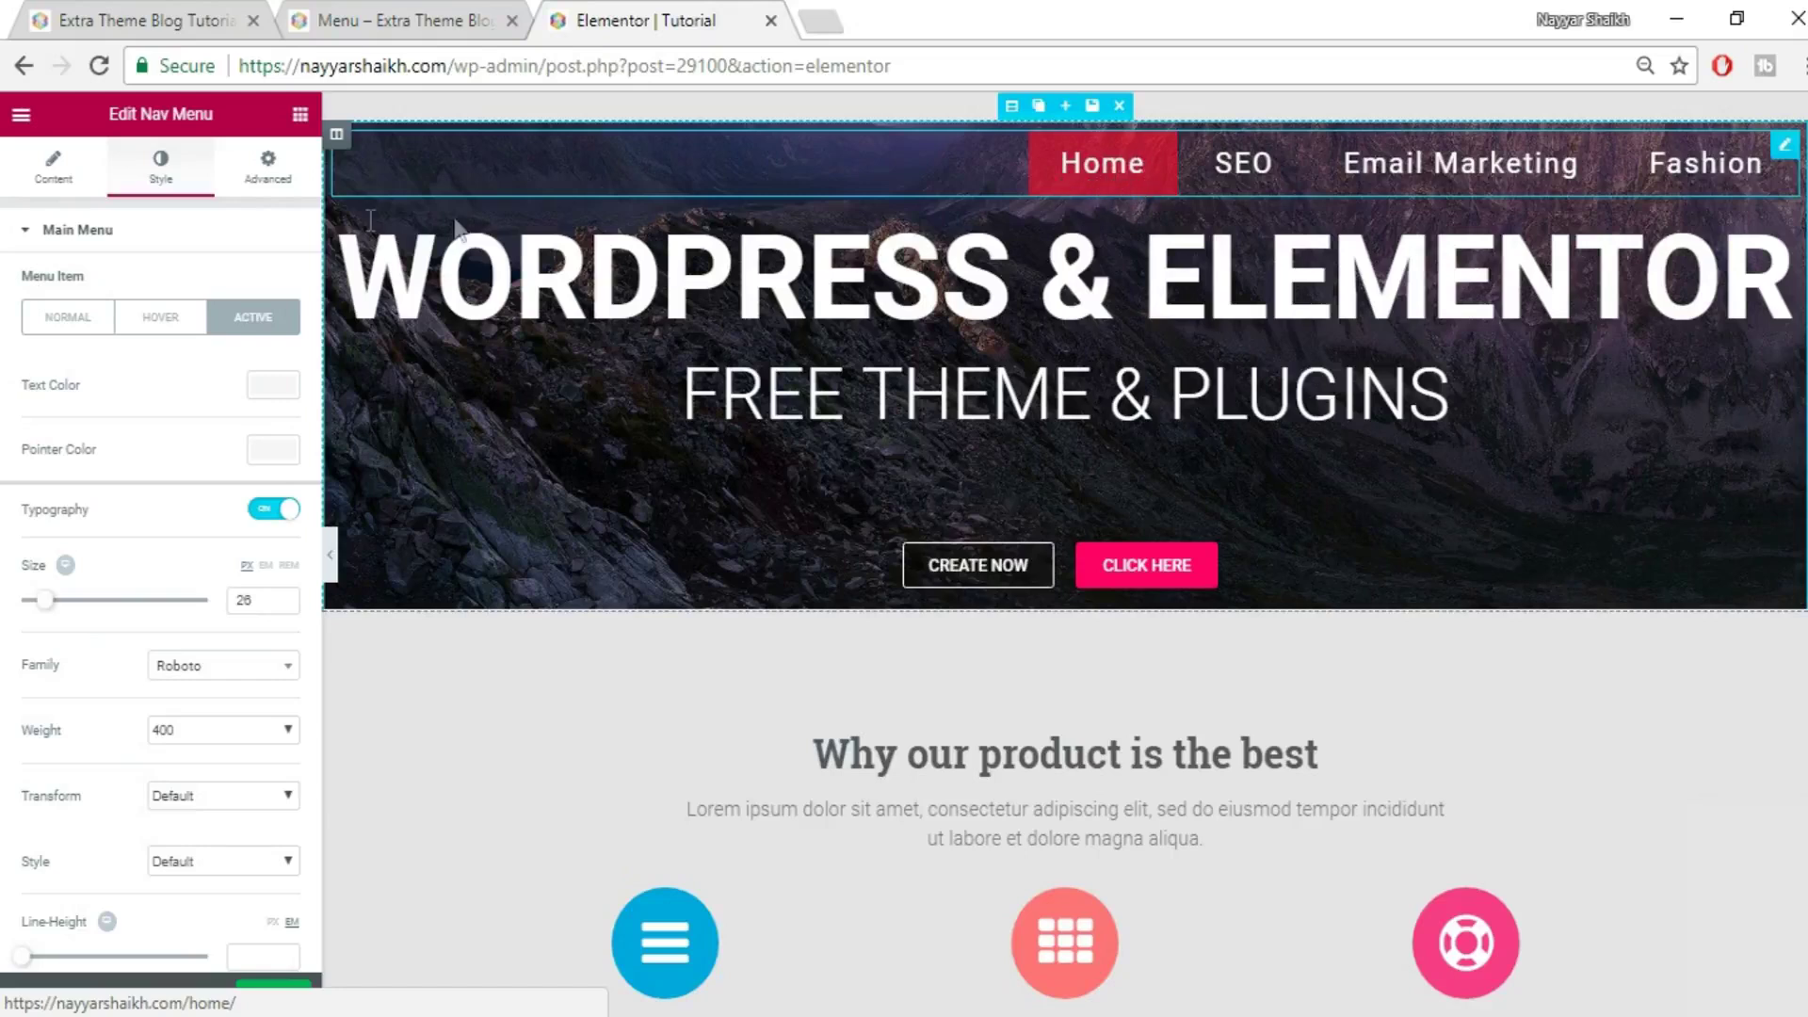
# Give active main menu items white text (#ffffff) and the same pointer color as the hover state, rgba(255,35,35,0.63)
pyautogui.click(160, 318)
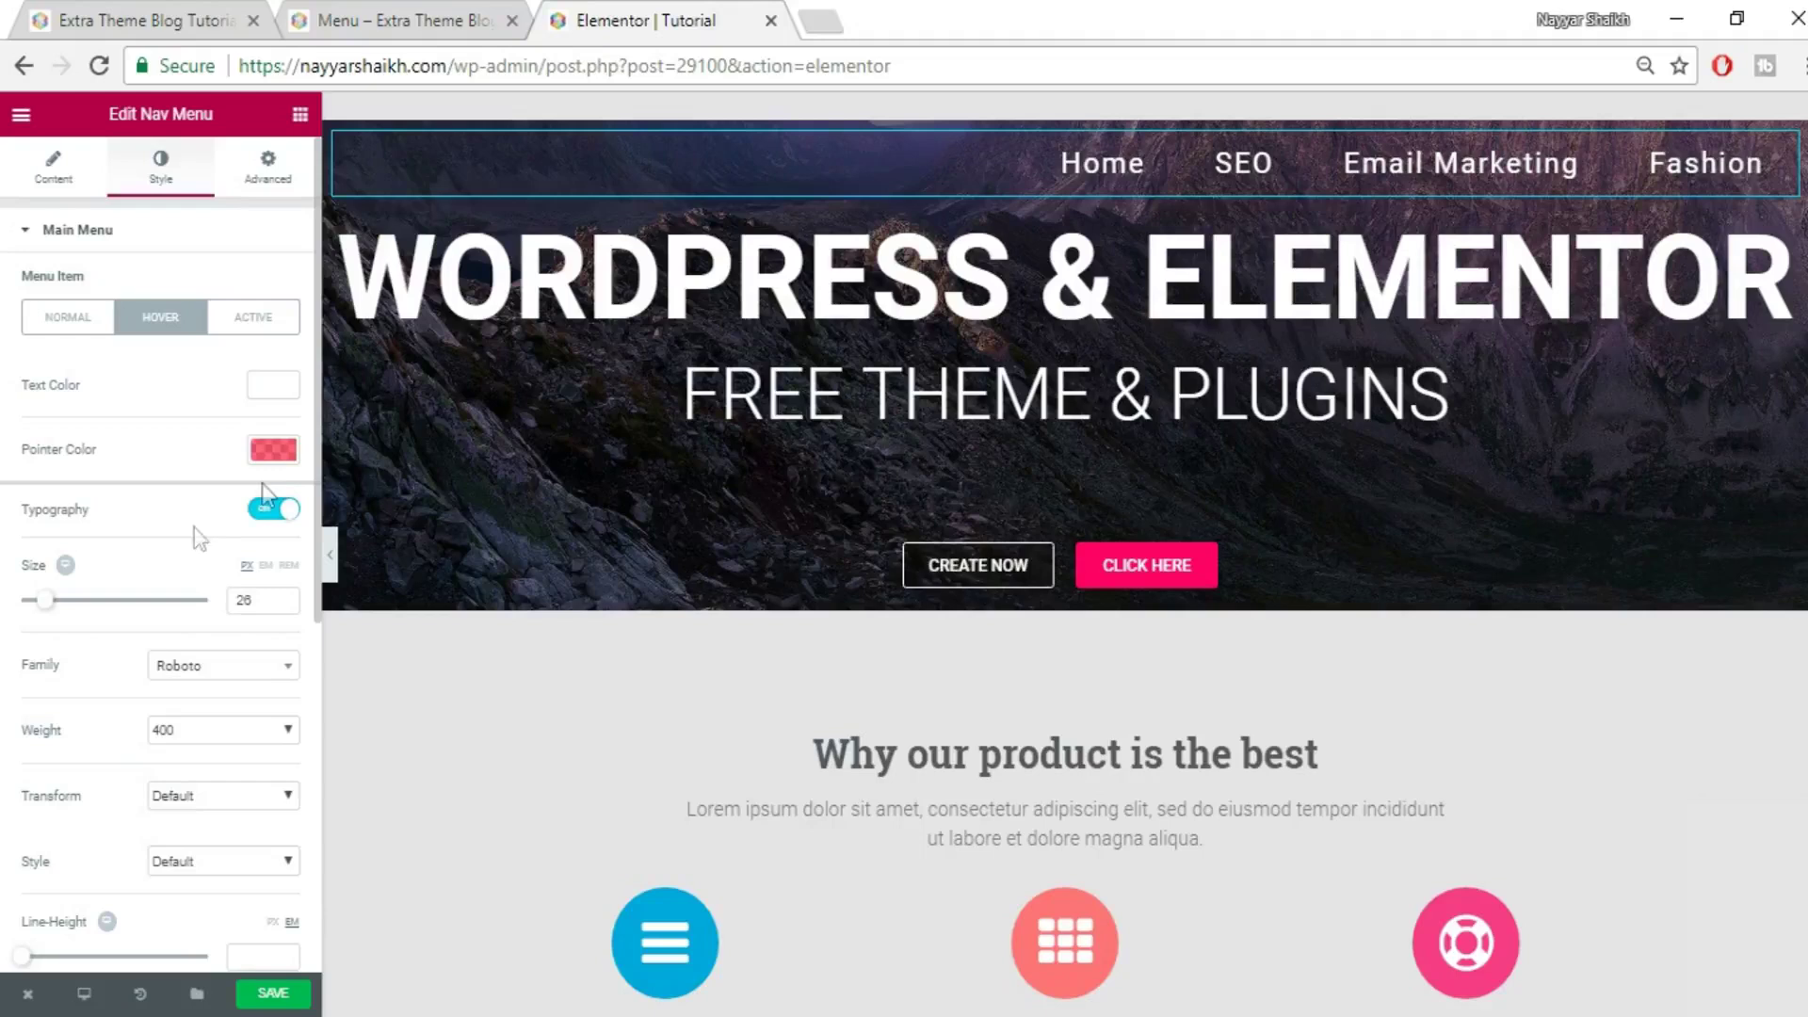
pyautogui.click(279, 455)
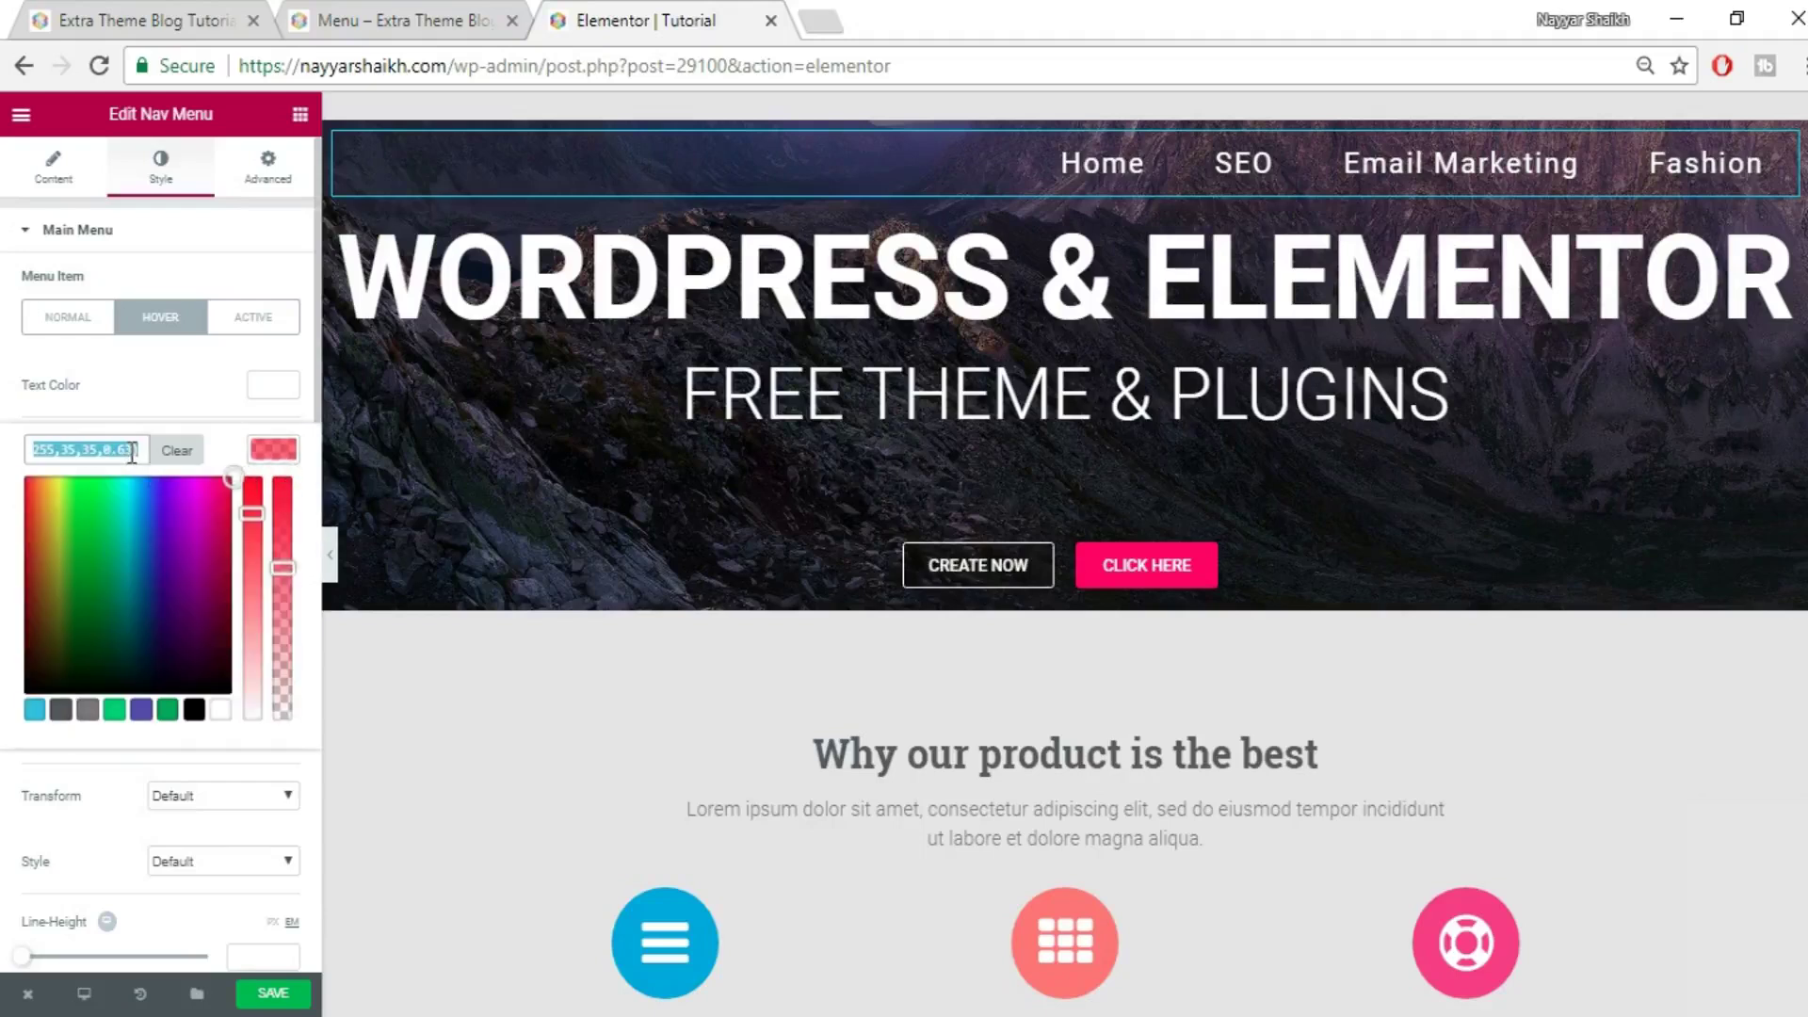
pyautogui.click(261, 325)
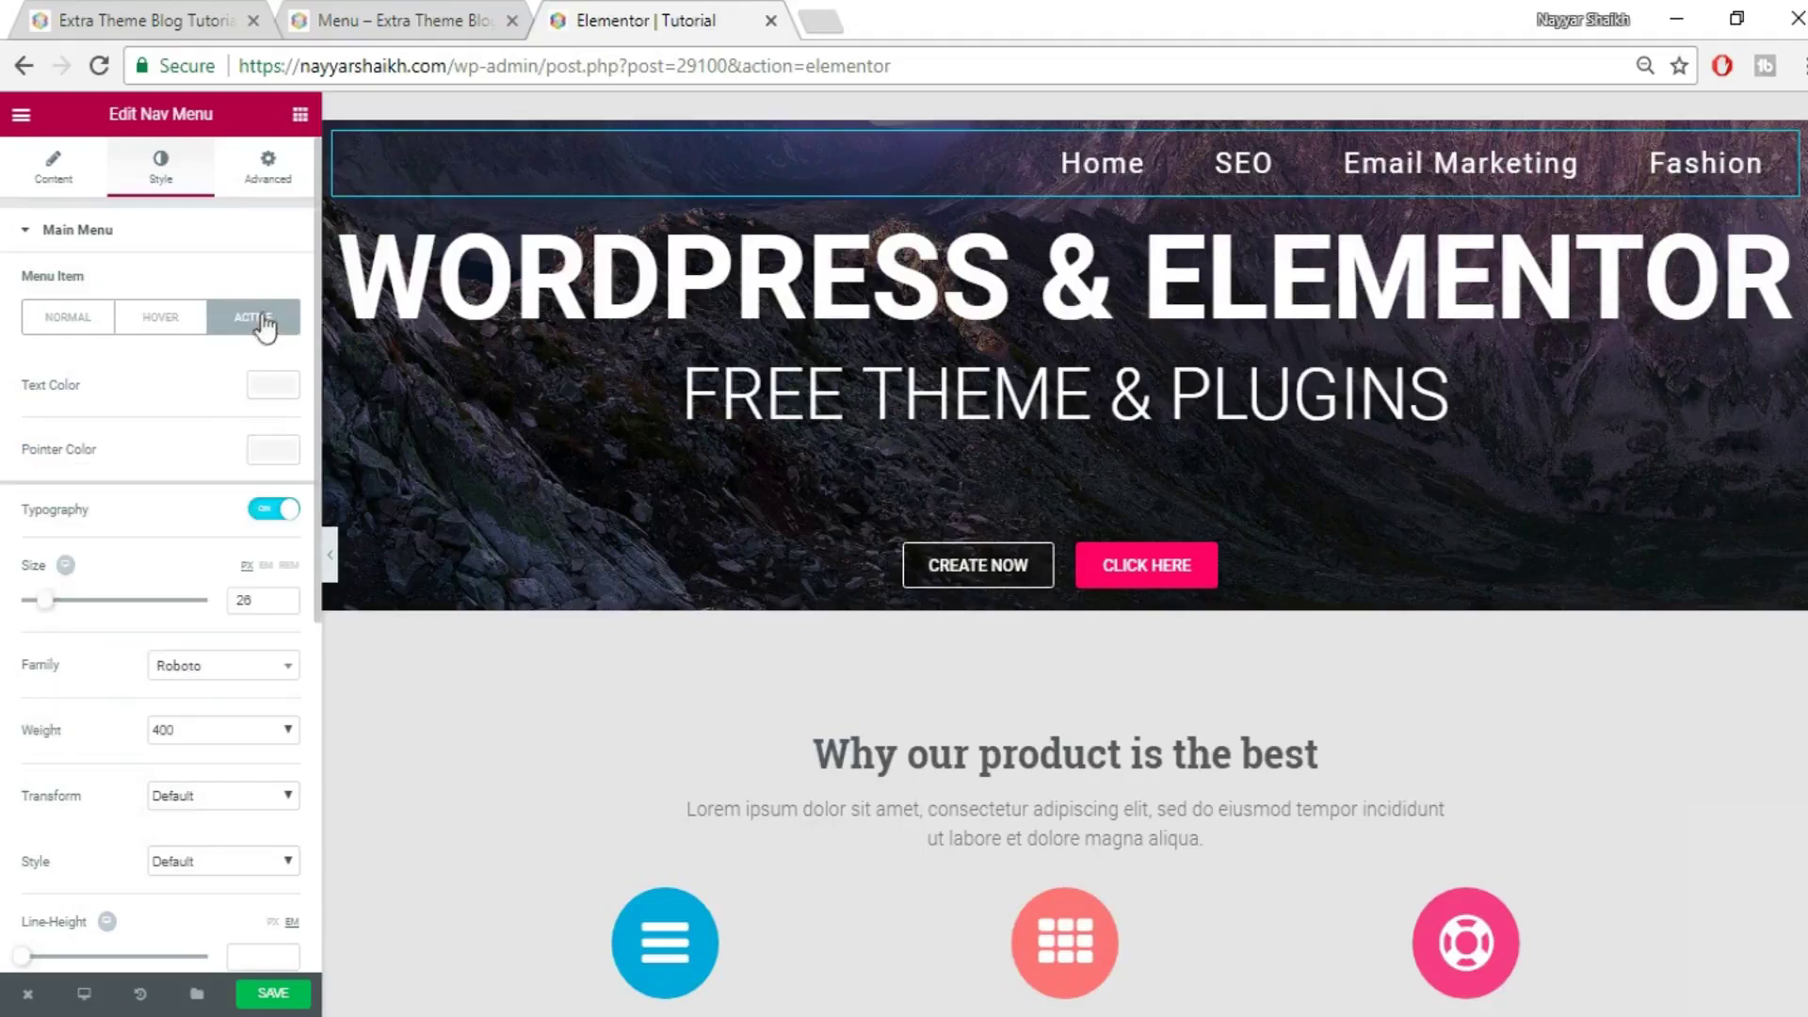
pyautogui.click(273, 386)
pyautogui.click(218, 647)
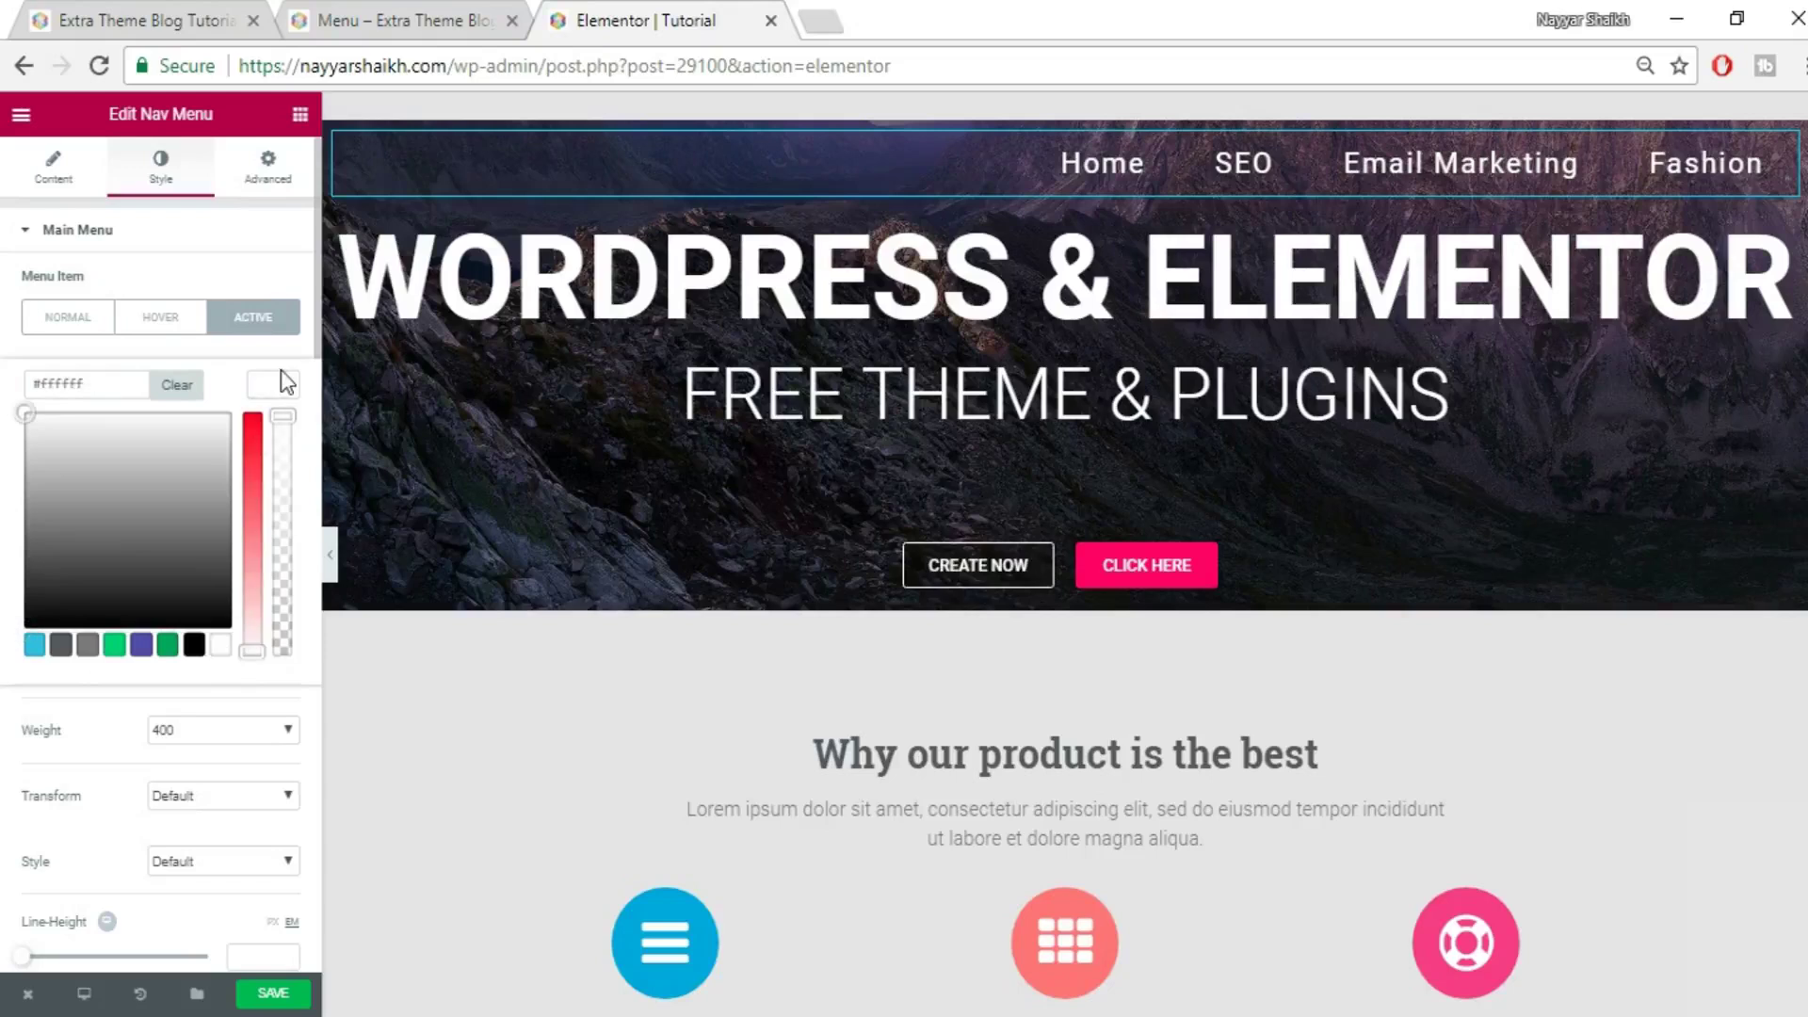
pyautogui.click(276, 401)
pyautogui.click(274, 448)
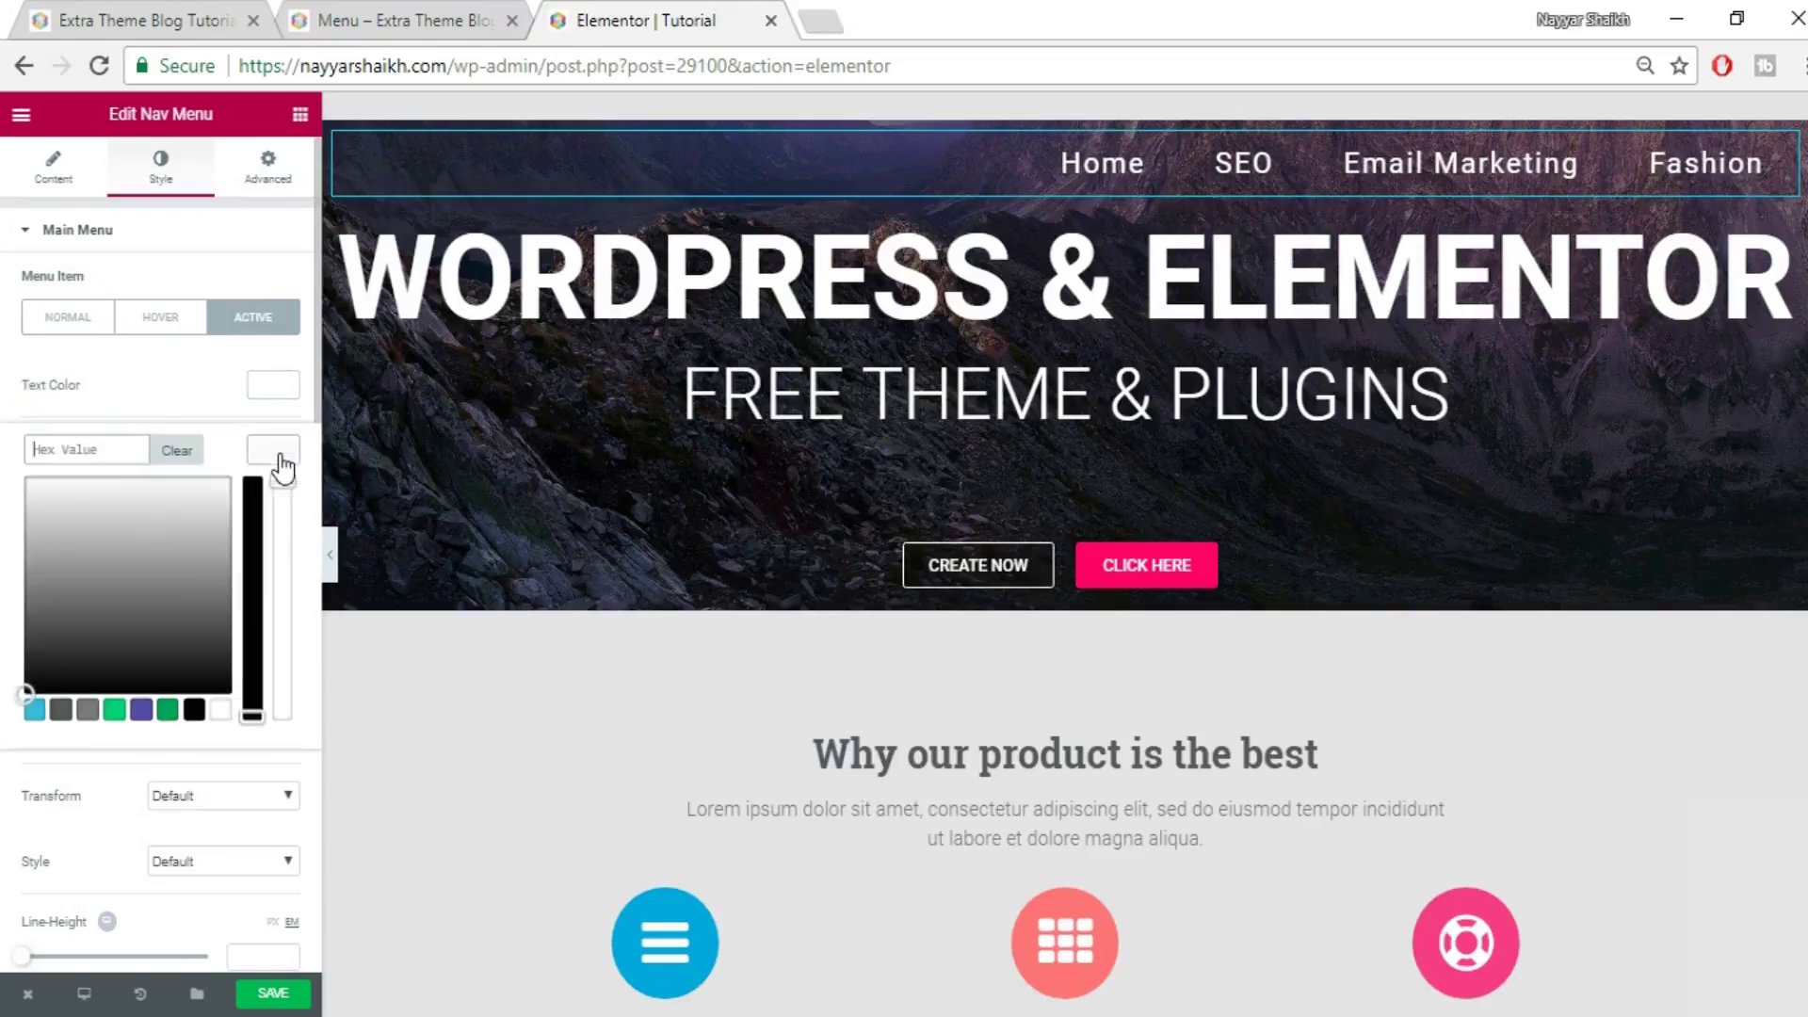
pyautogui.click(273, 449)
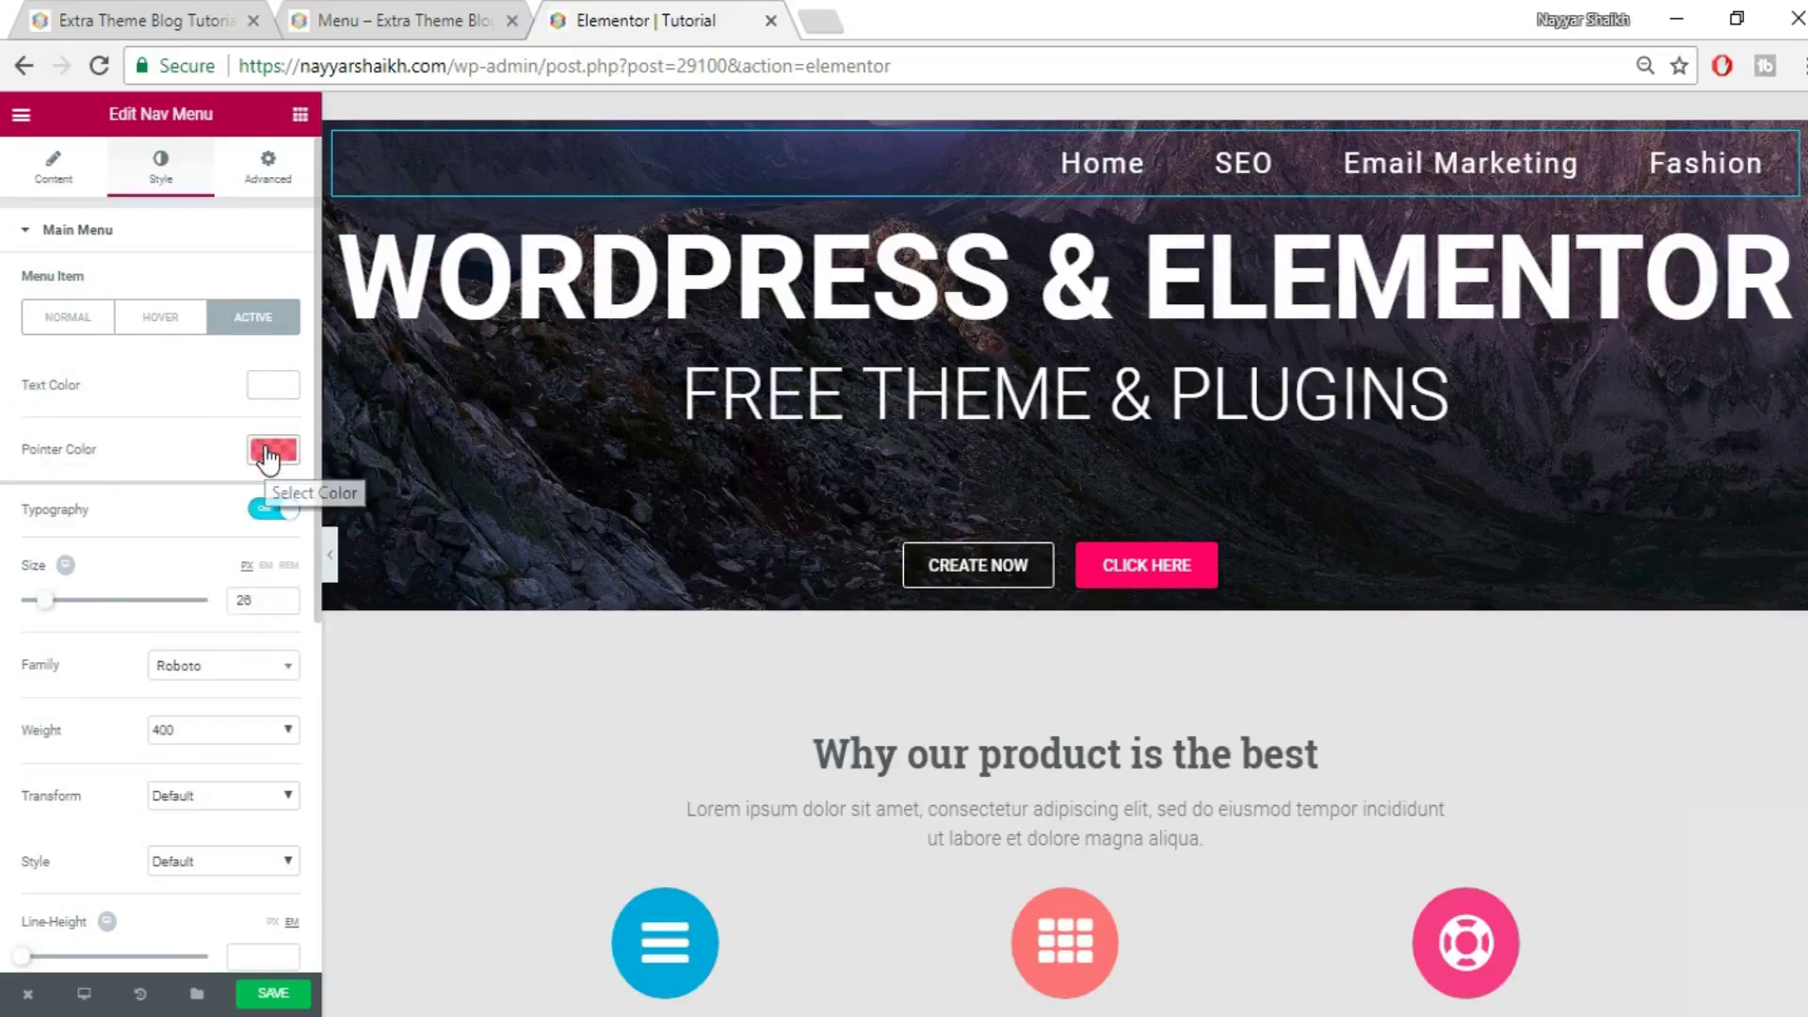
# Save the Tutorial page and view it live, checking the menu's hover highlight and the Fashion submenu
pyautogui.click(290, 998)
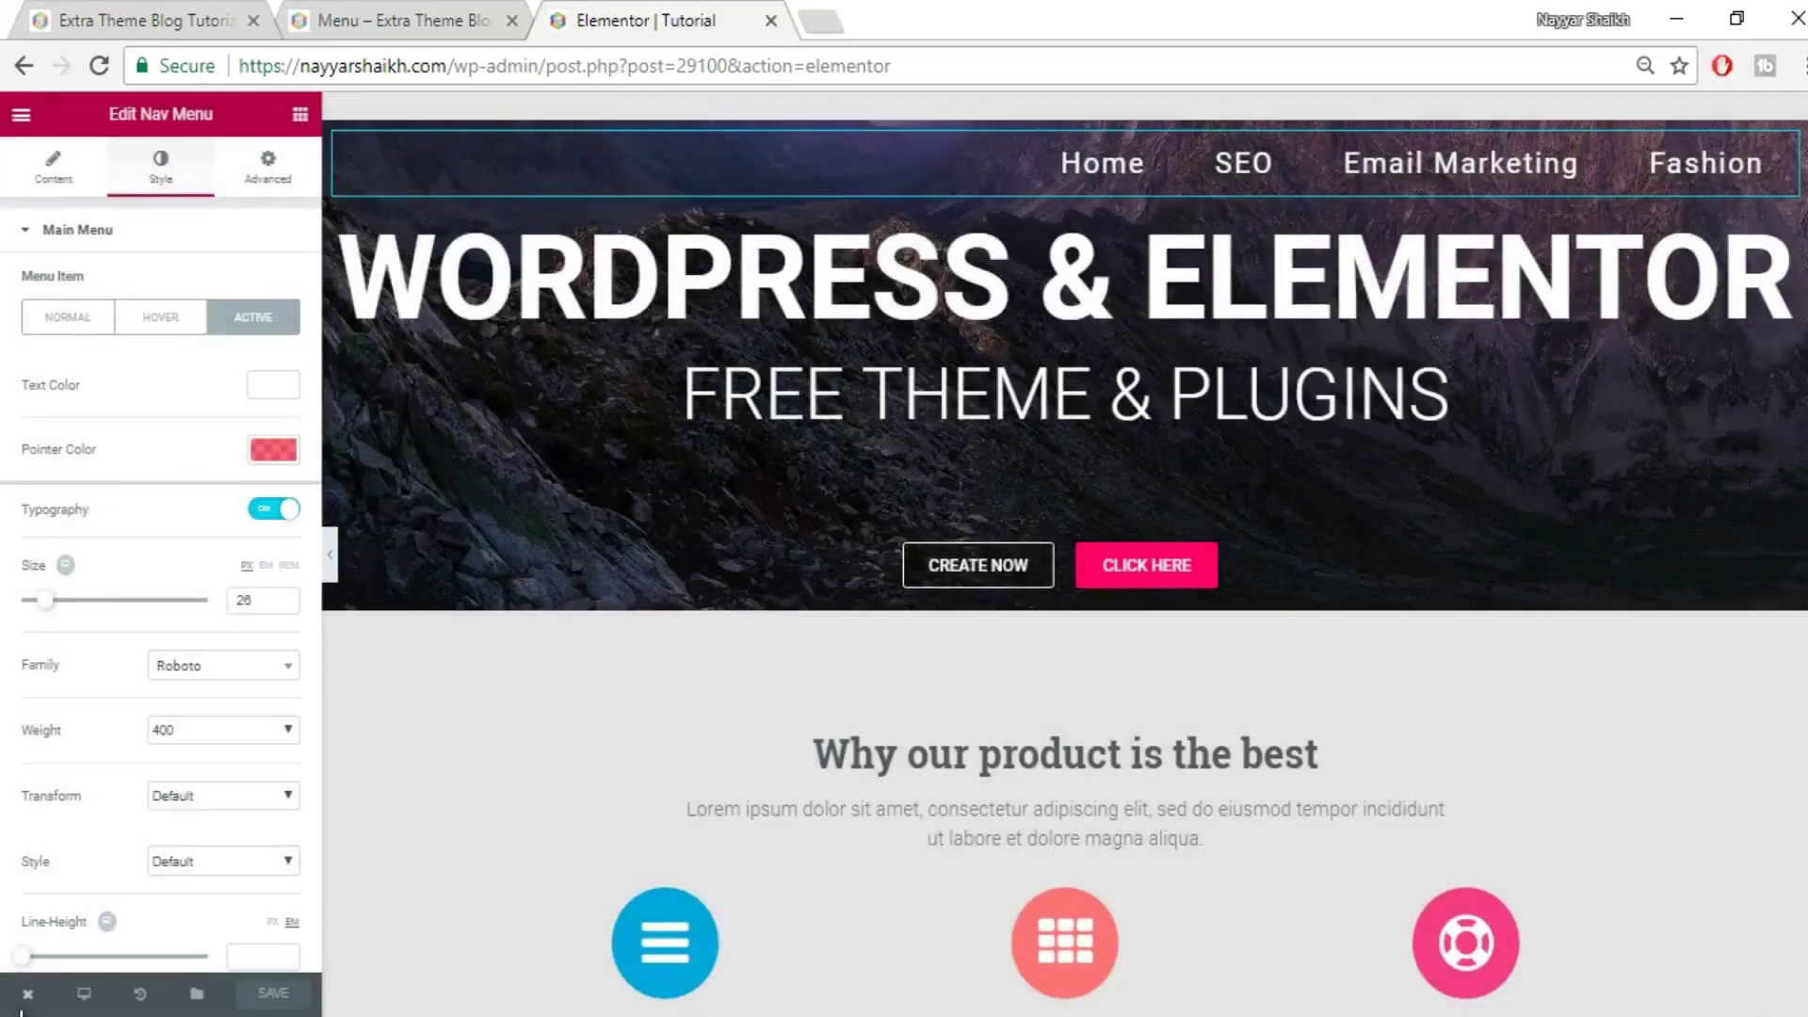
pyautogui.moveTo(27, 995)
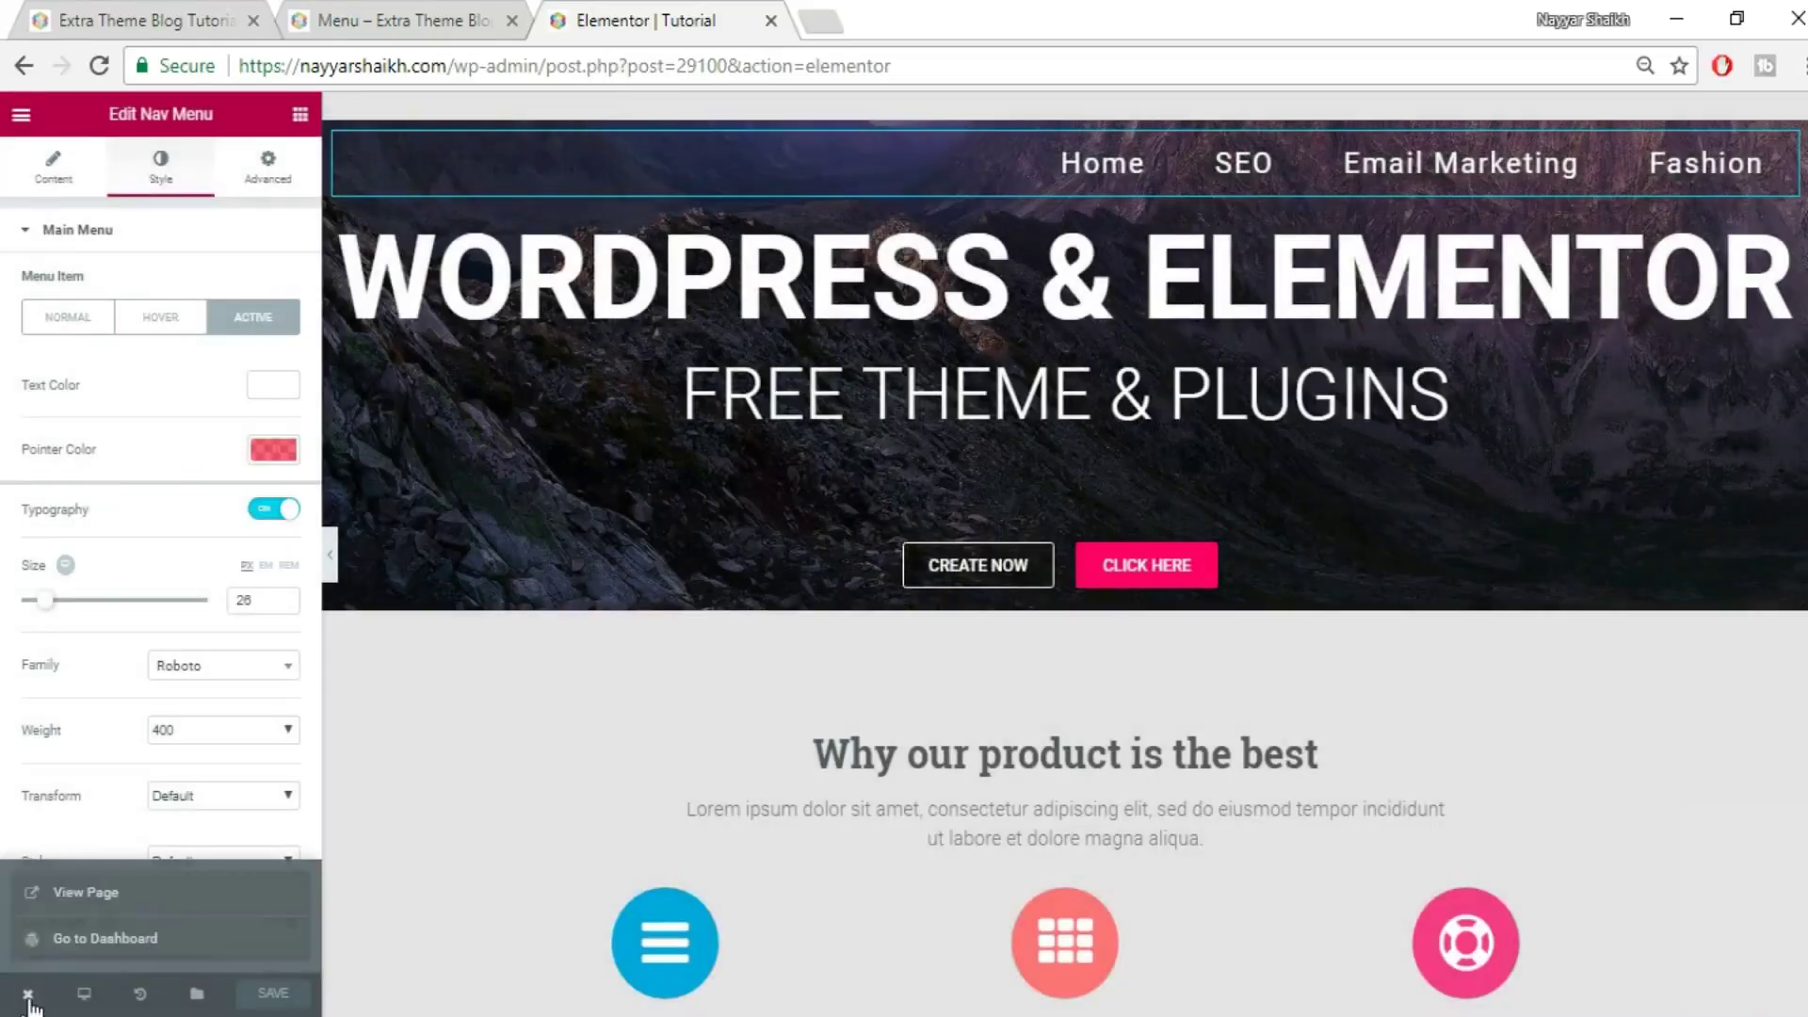
pyautogui.click(93, 896)
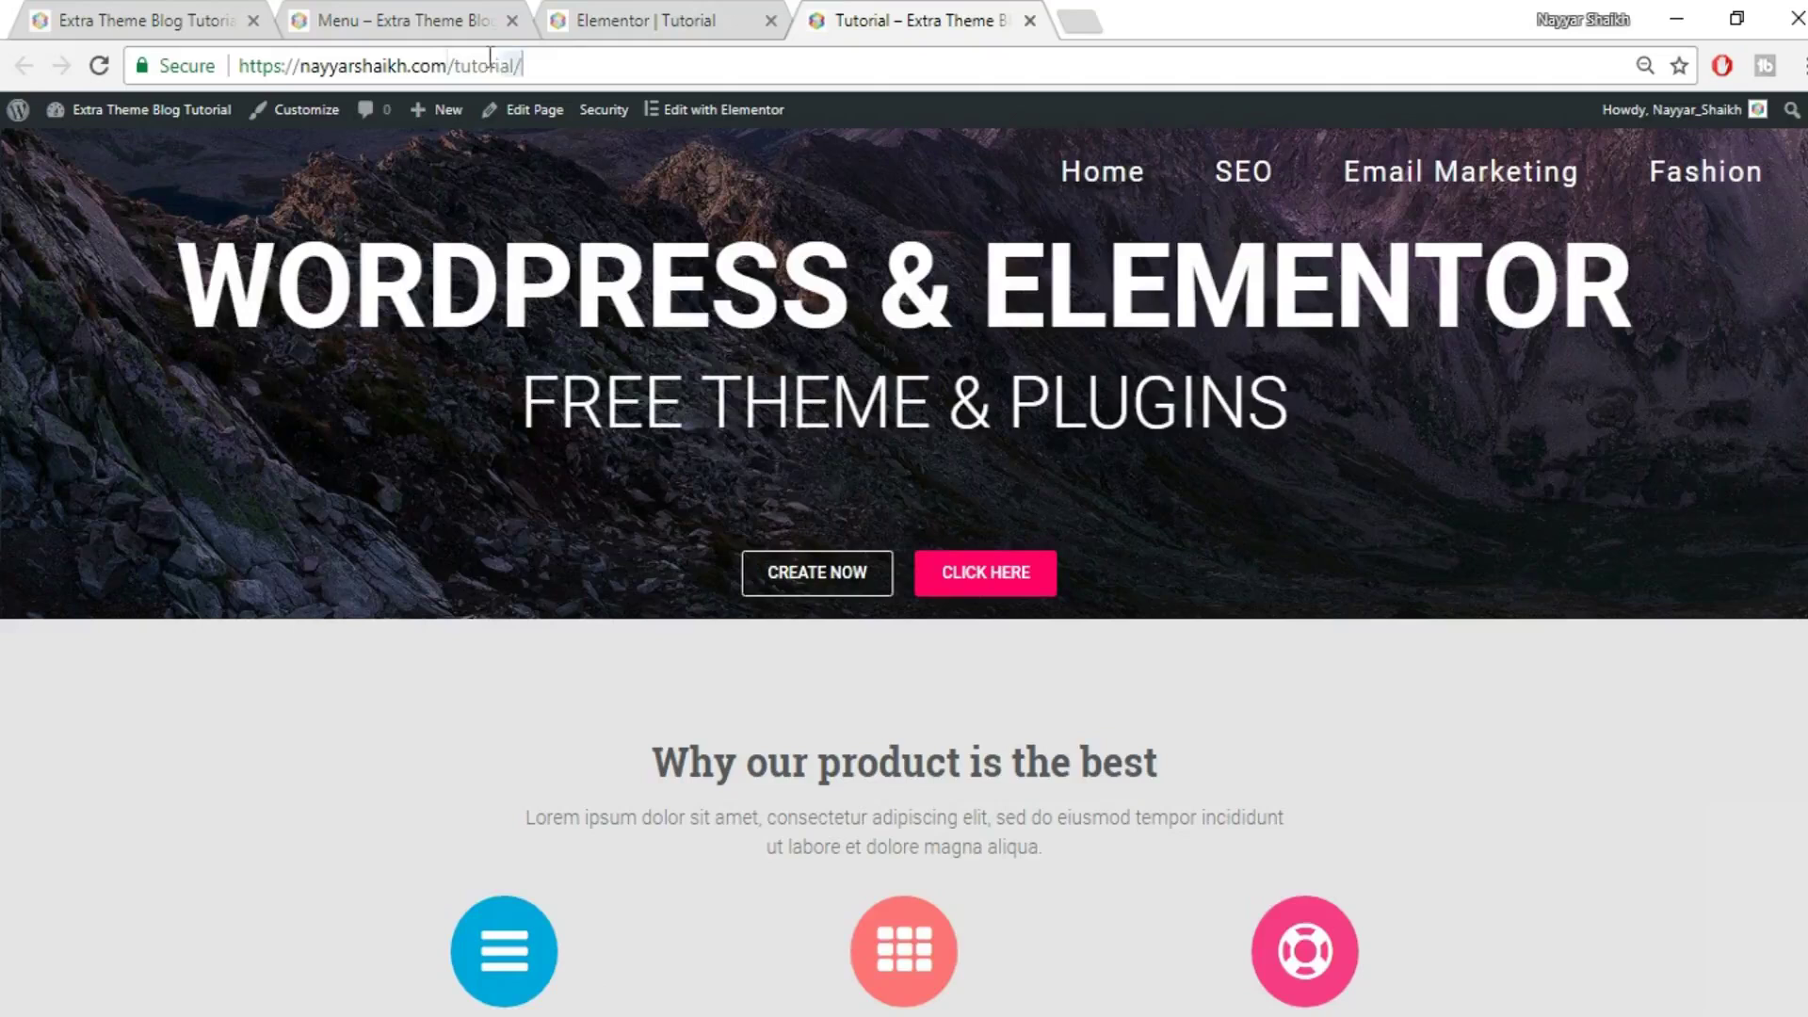
pyautogui.moveTo(490, 62); pyautogui.dragTo(448, 65)
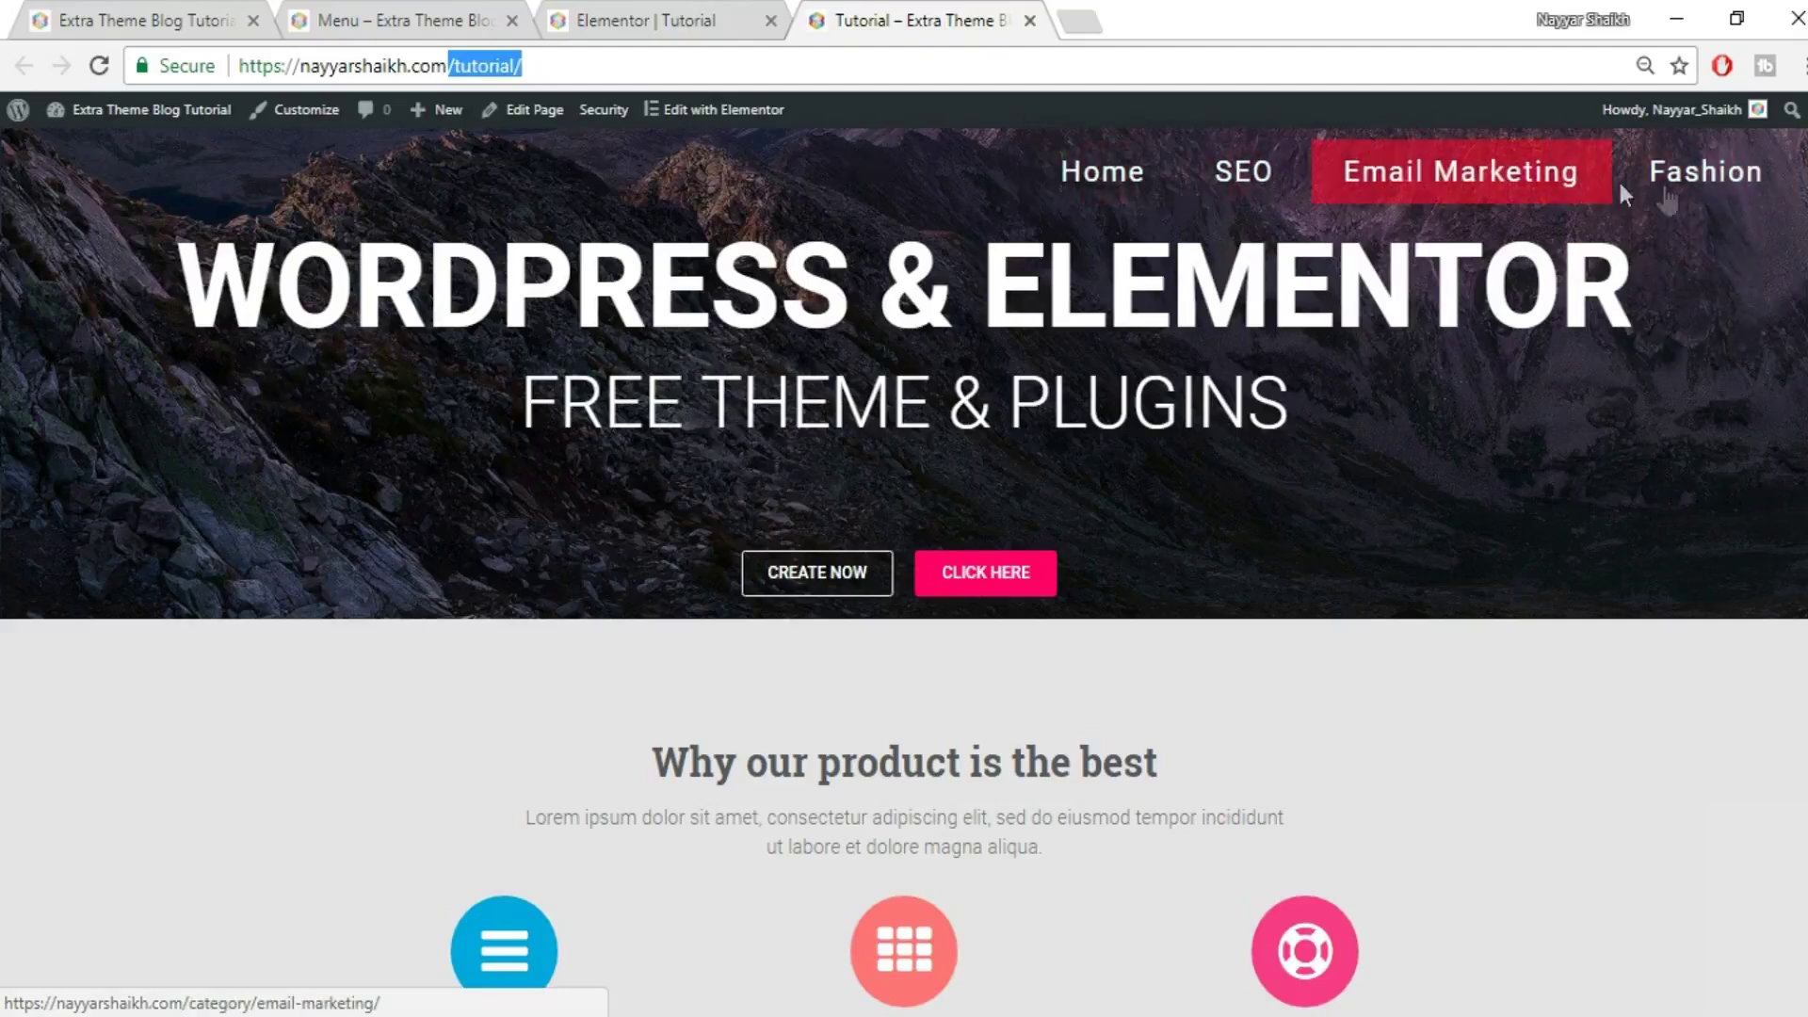
pyautogui.moveTo(1696, 179)
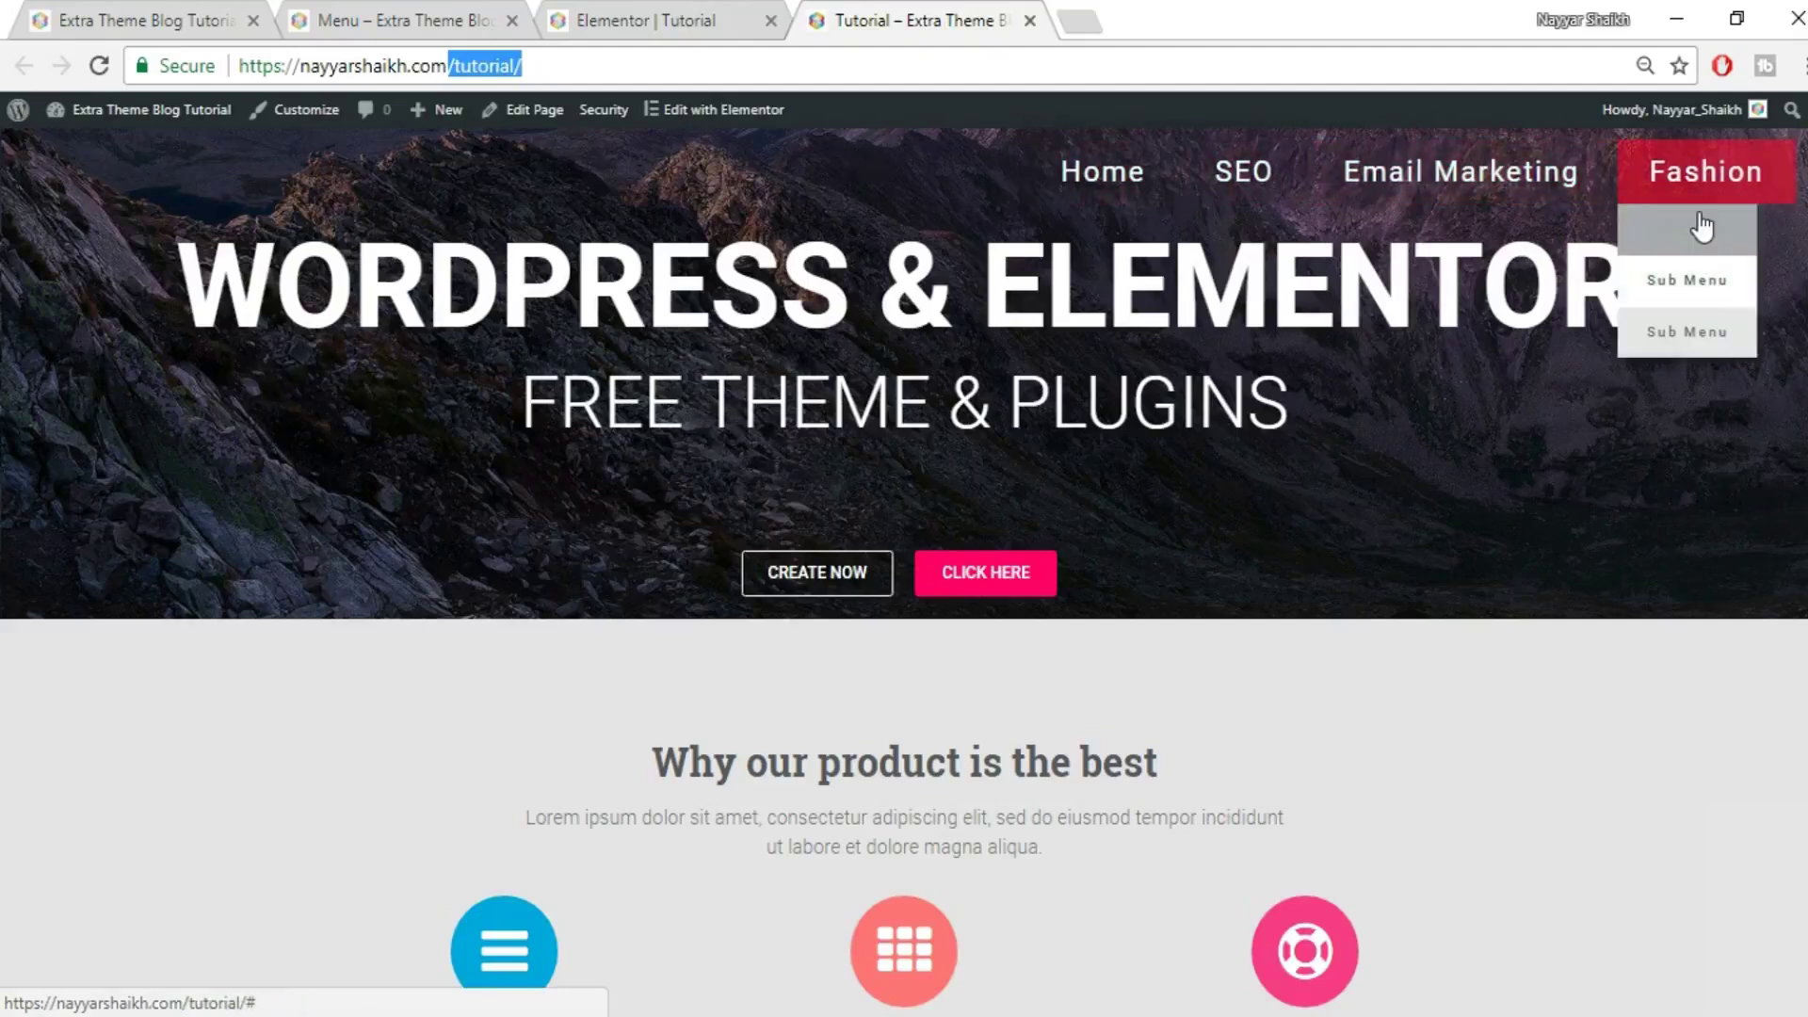
# Return to the Elementor editor and set the normal text color of the Nav Menu's dropdown to white
pyautogui.click(607, 4)
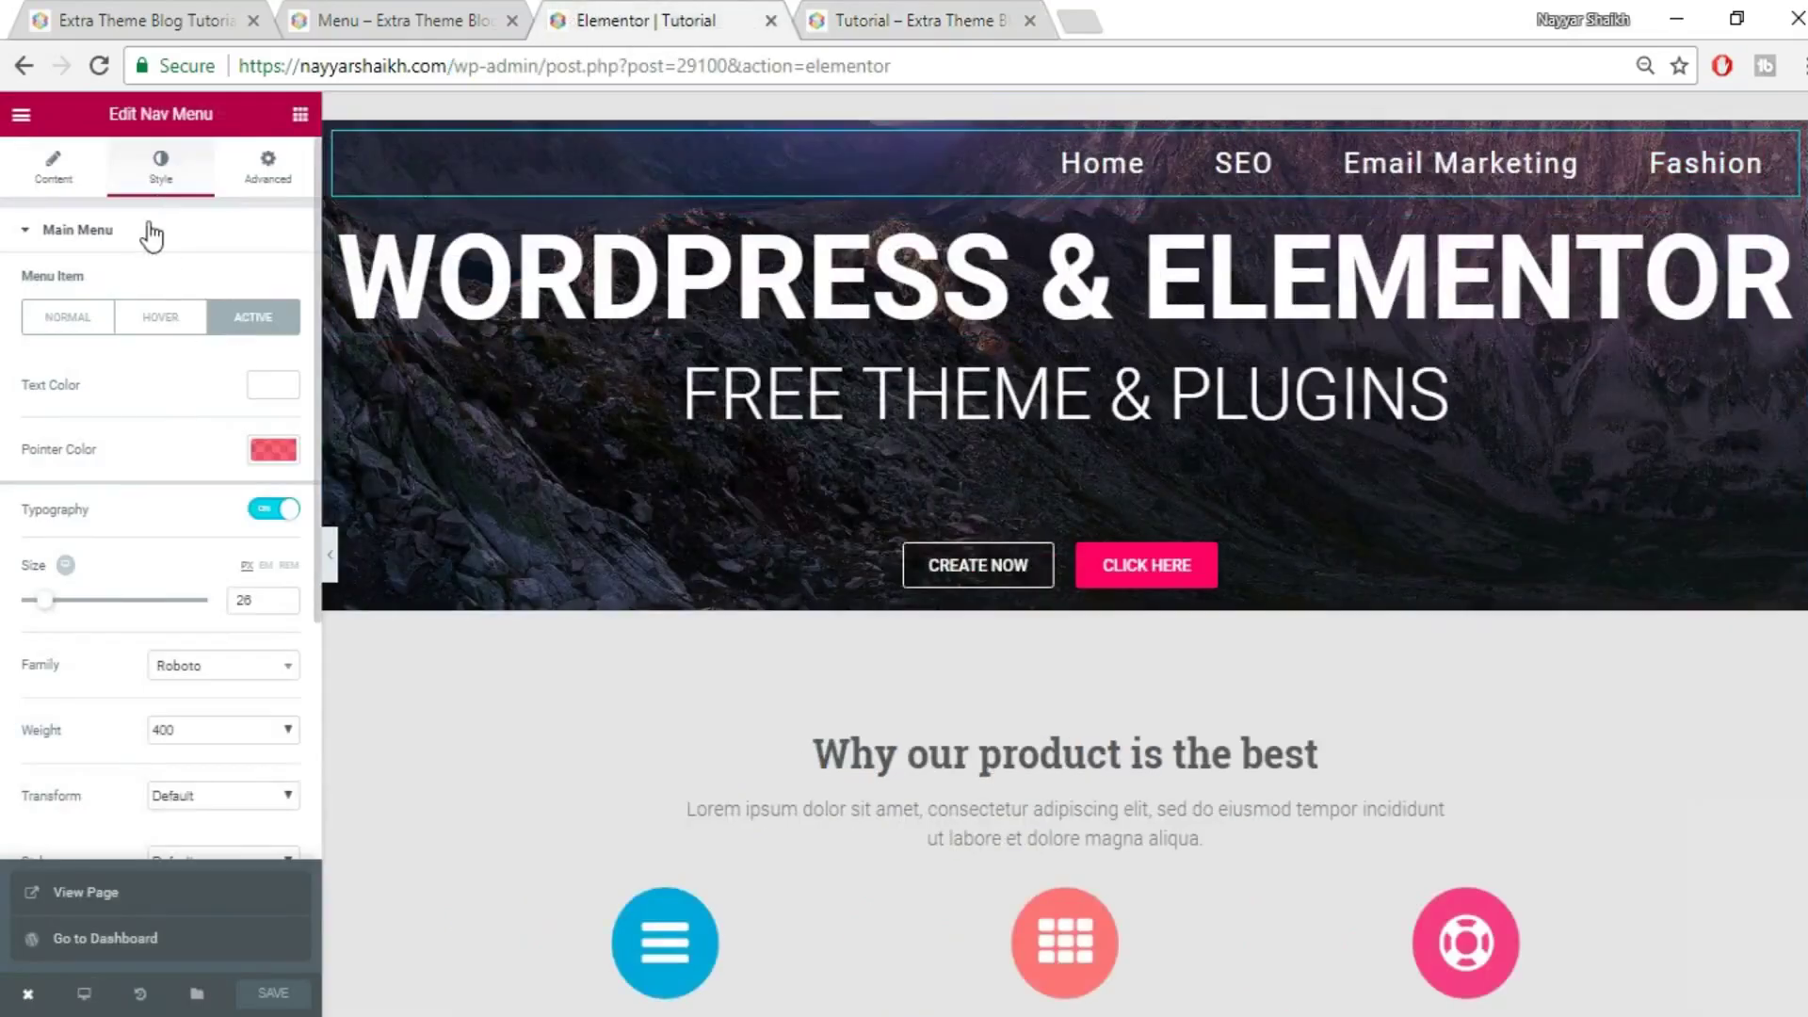
pyautogui.click(84, 231)
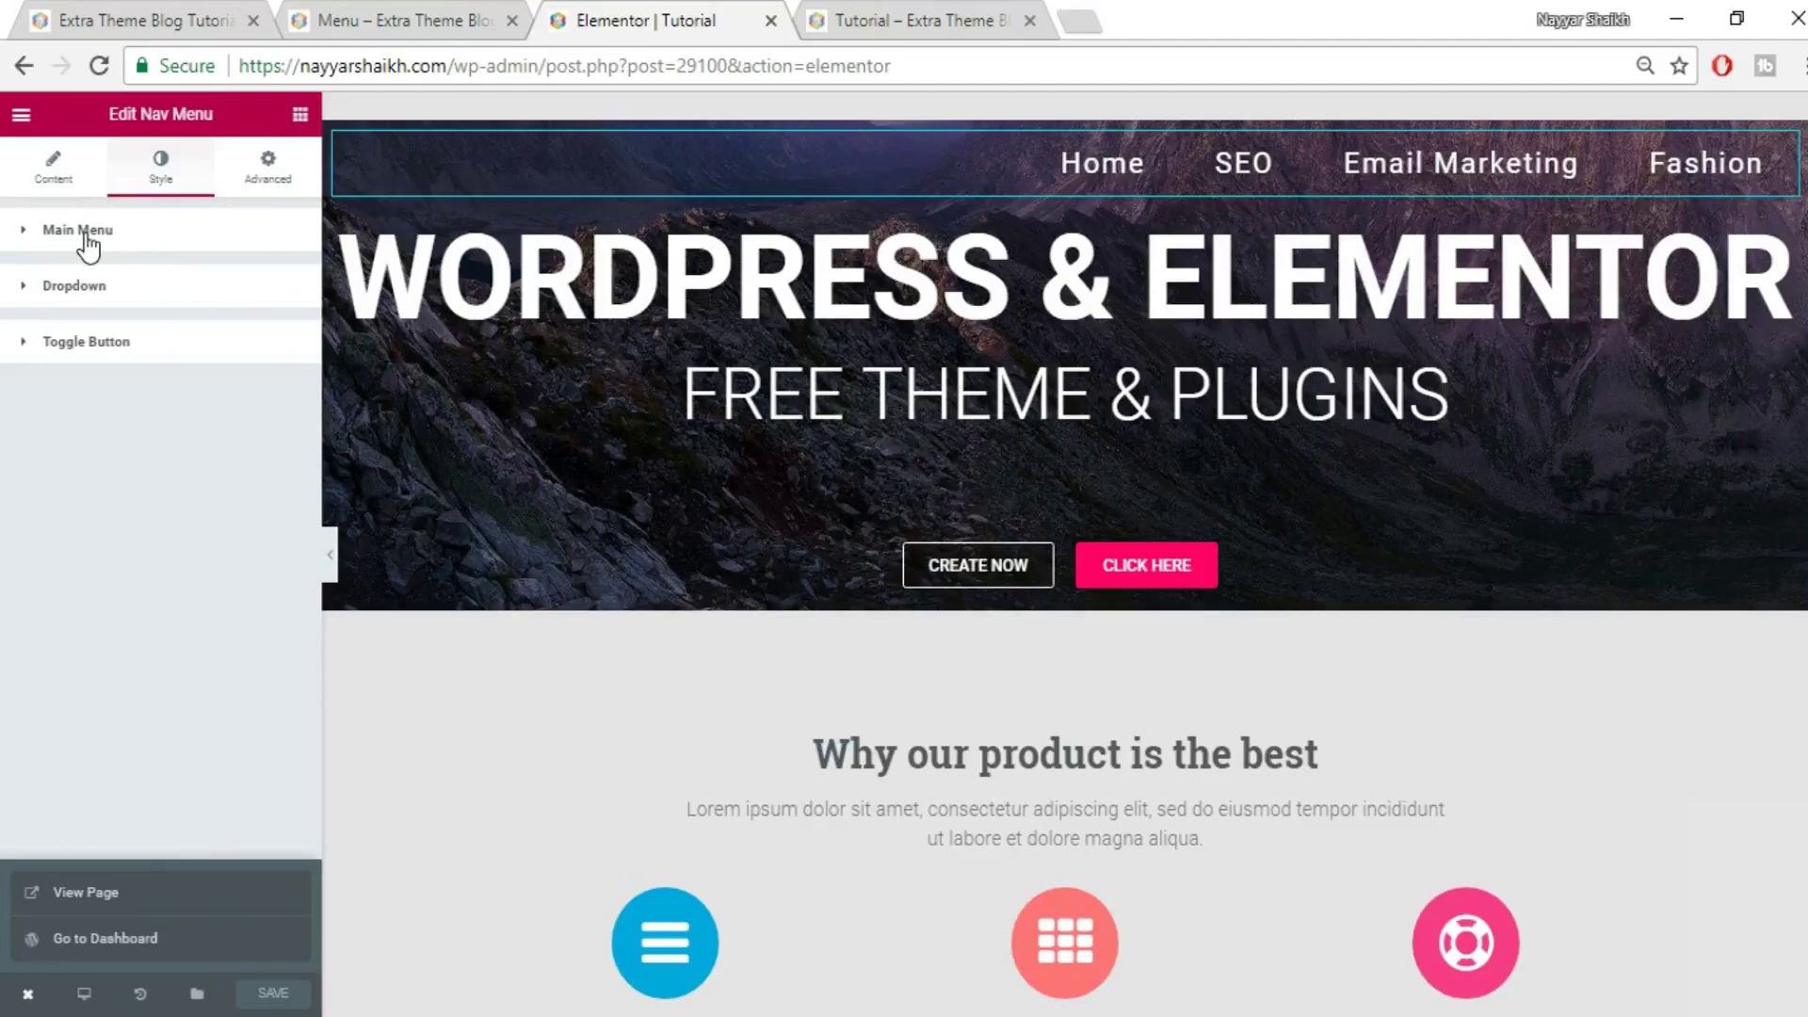
pyautogui.click(117, 300)
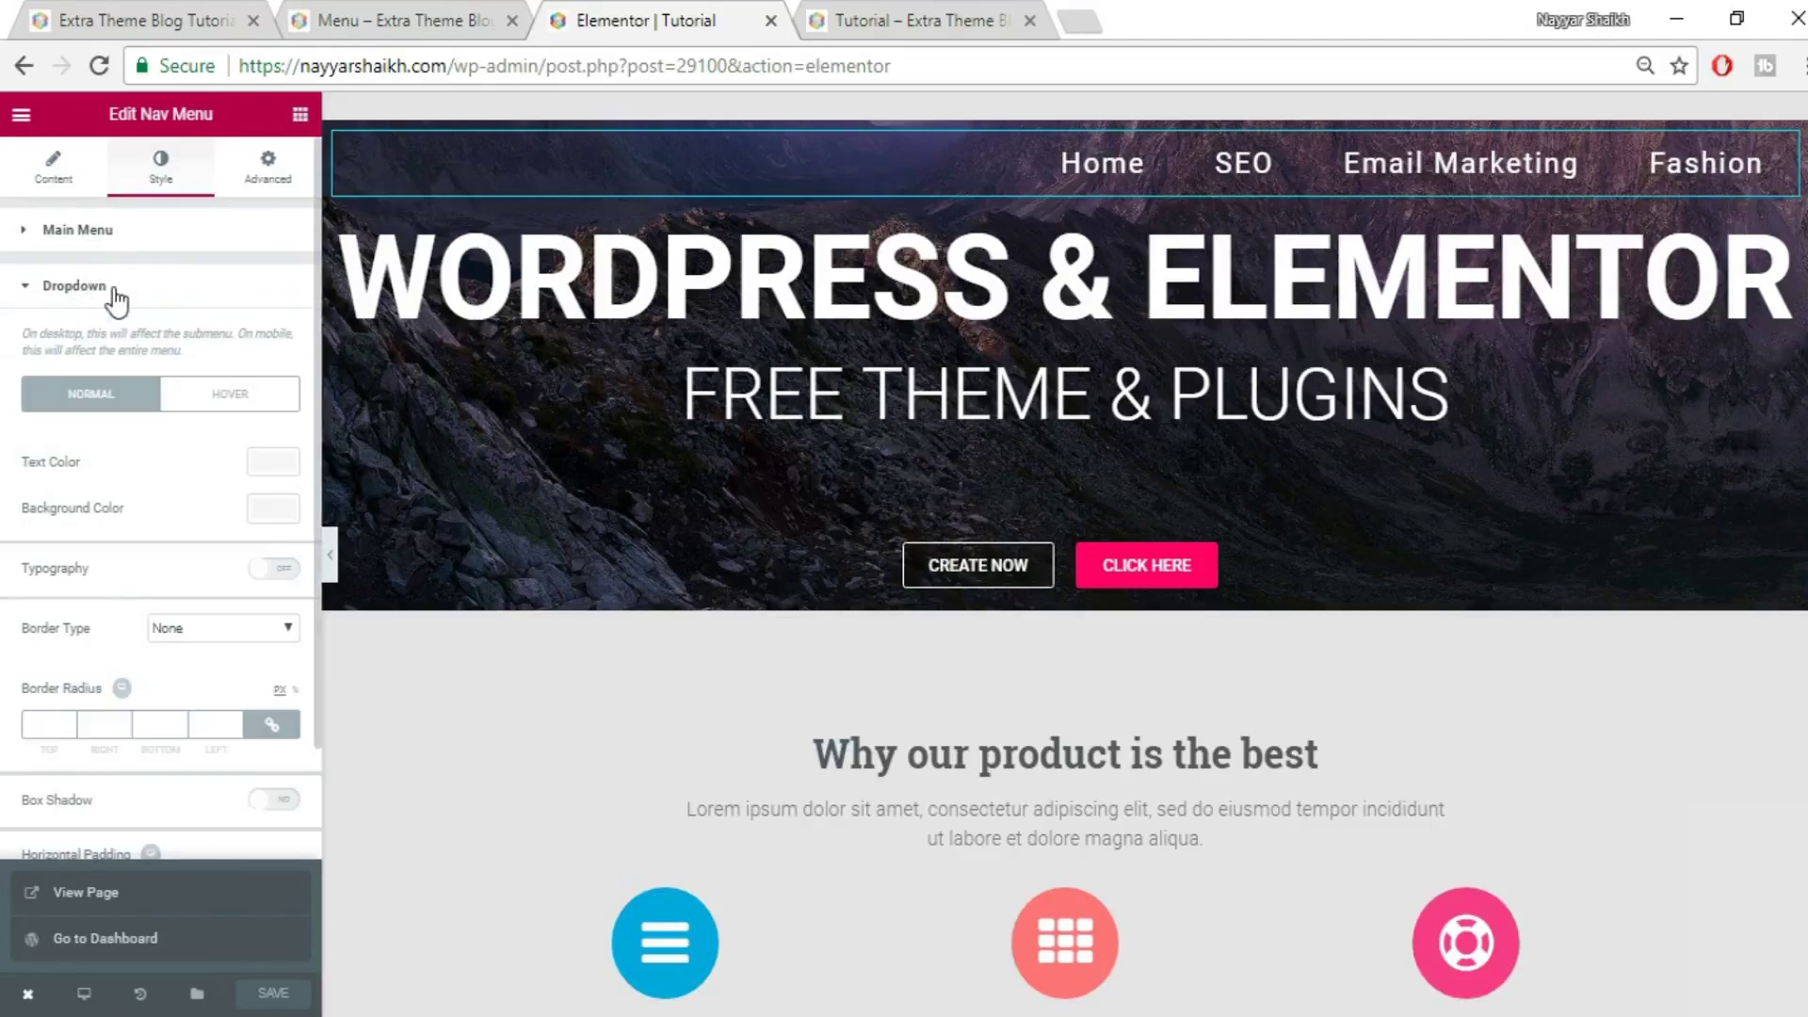
pyautogui.click(266, 461)
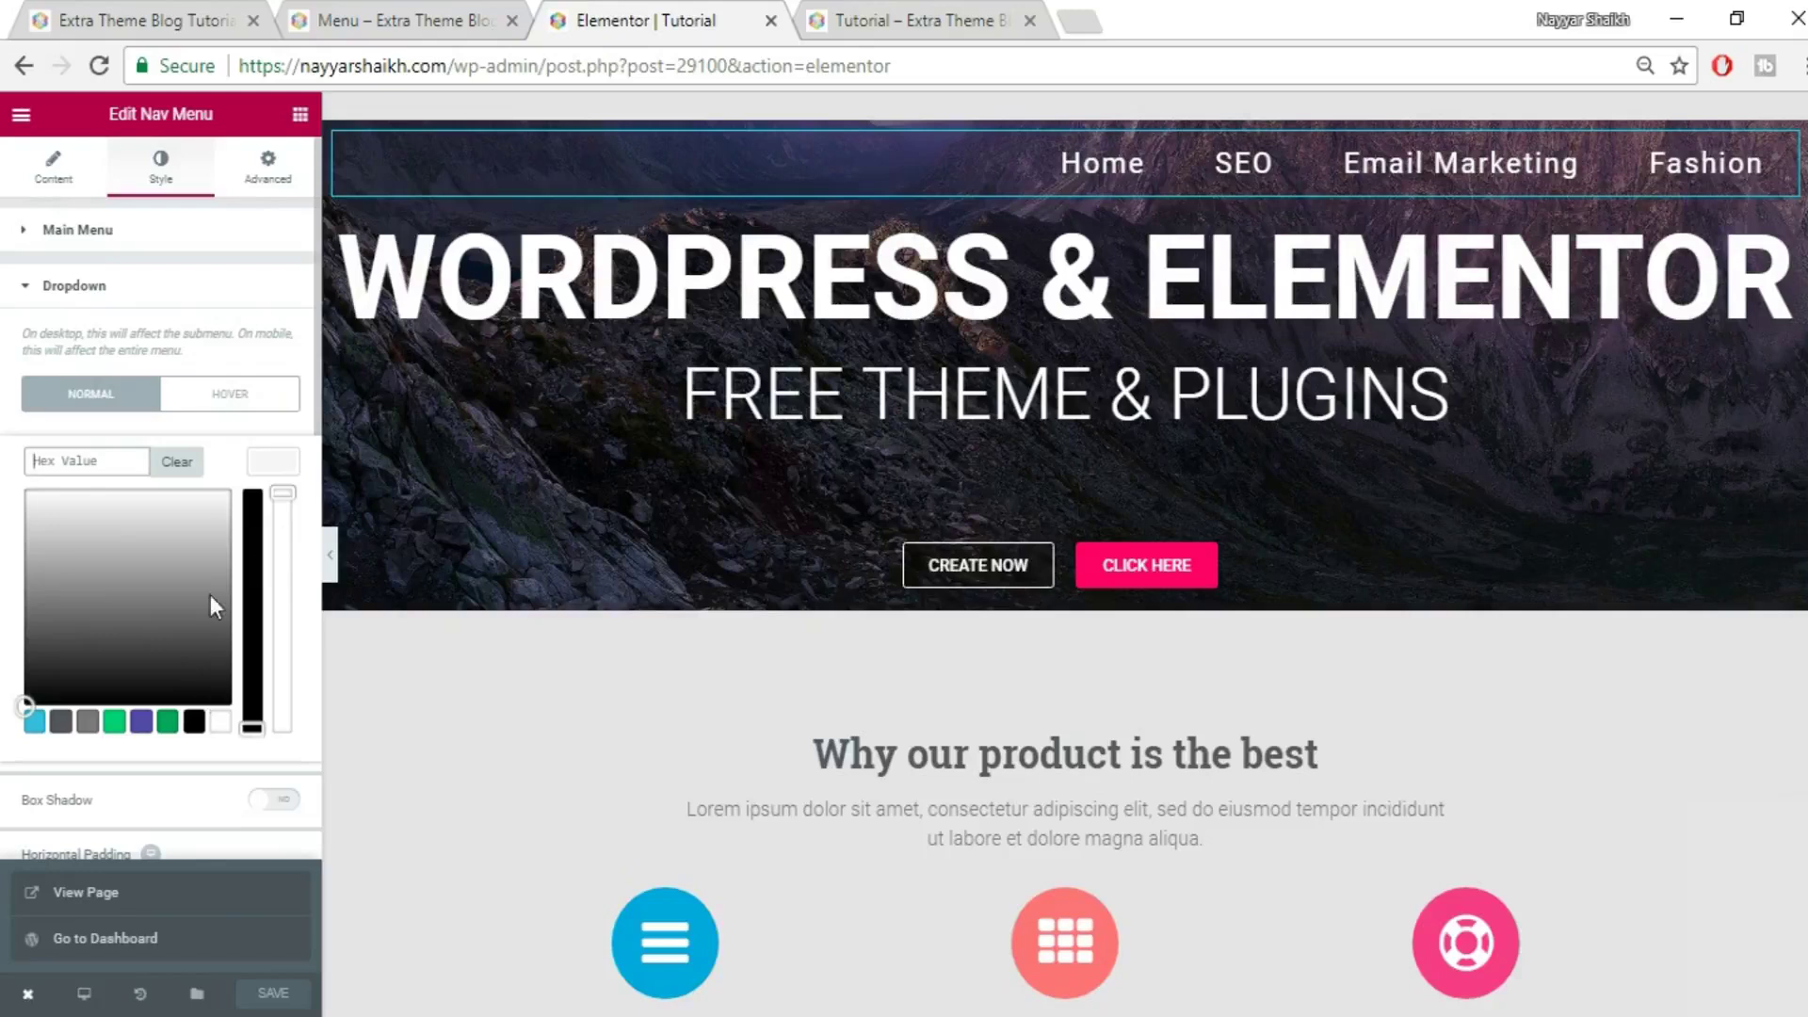
pyautogui.click(222, 723)
pyautogui.click(282, 464)
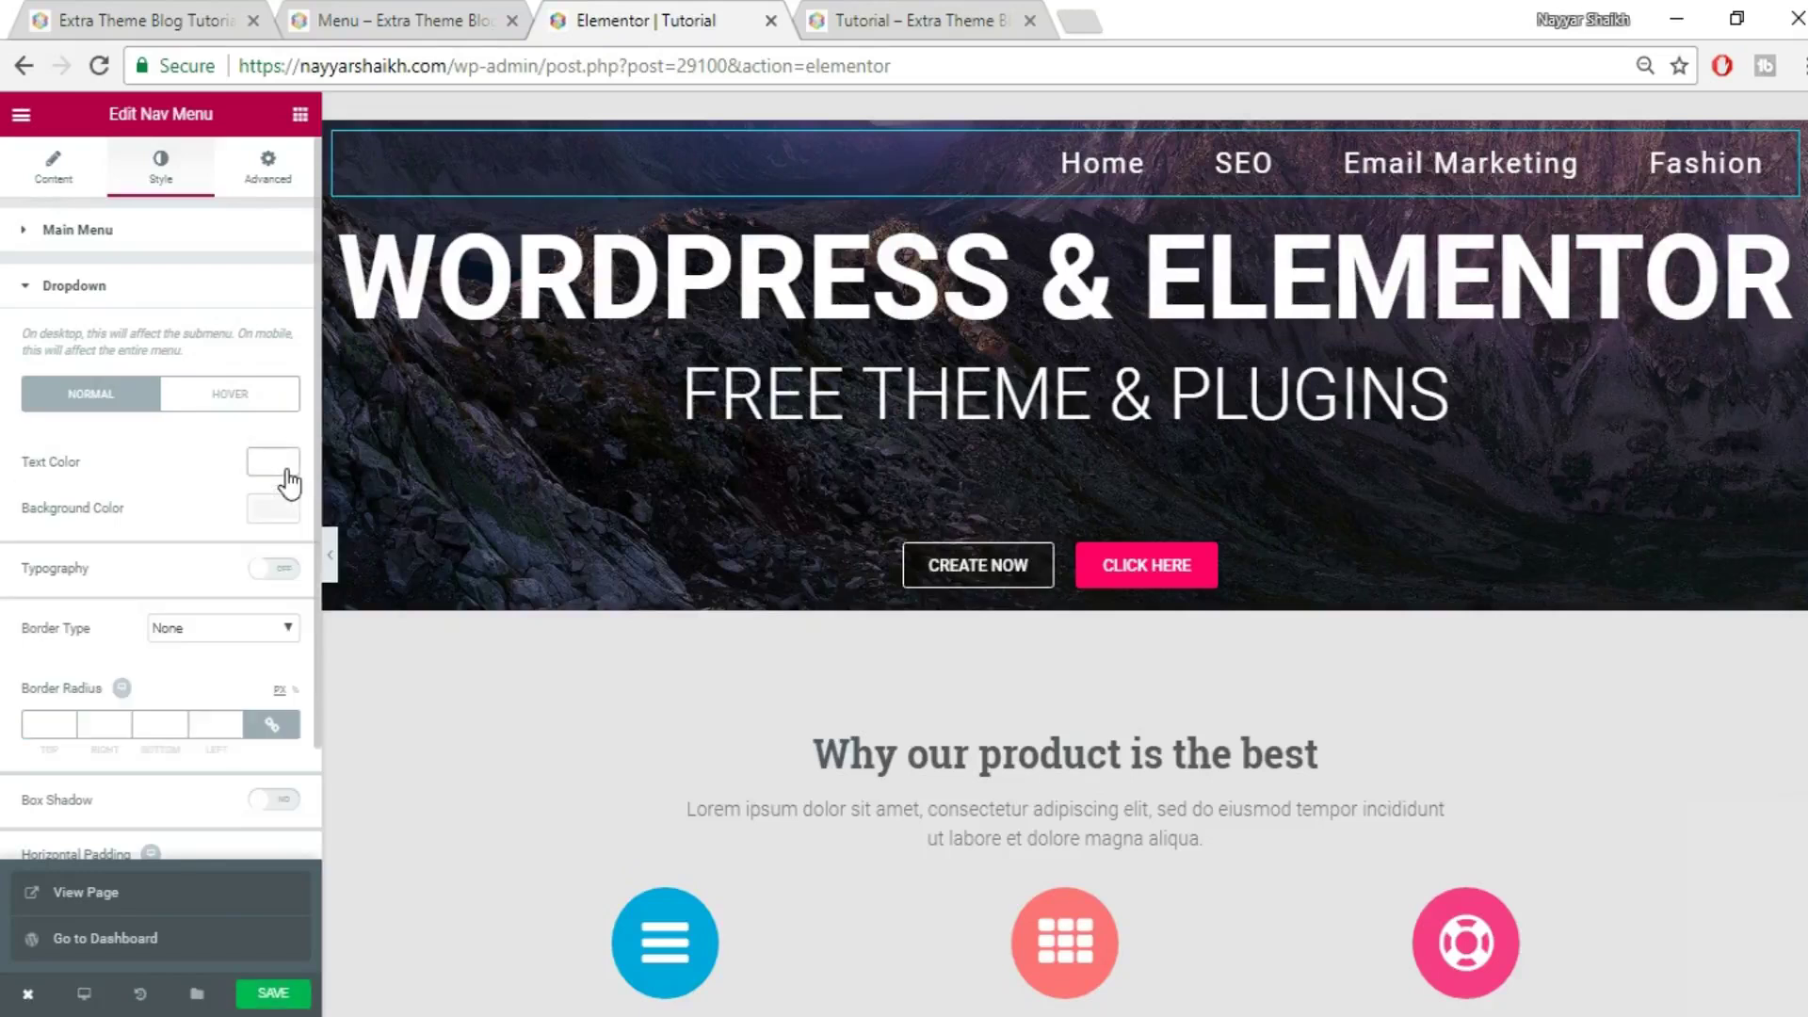
pyautogui.moveTo(1705, 165)
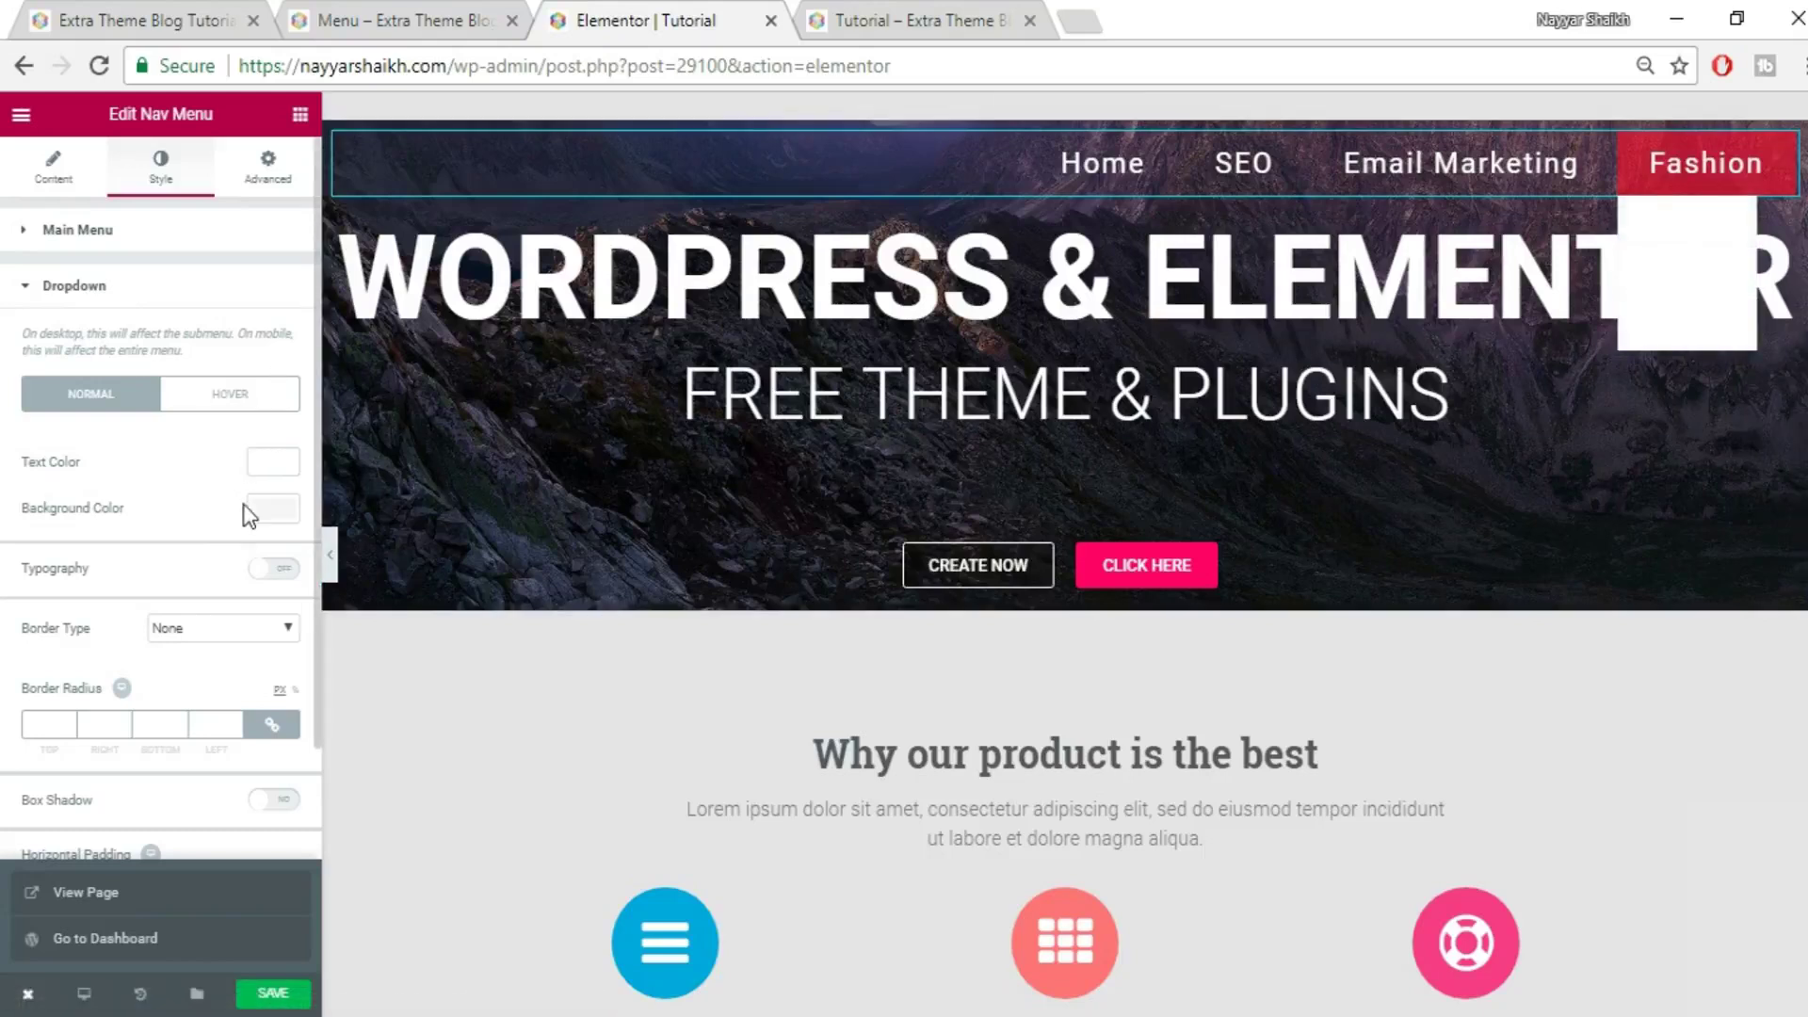
# Make the dropdown's normal background fully transparent, rgba(0,0,0,0), and check the Fashion submenu
pyautogui.click(271, 510)
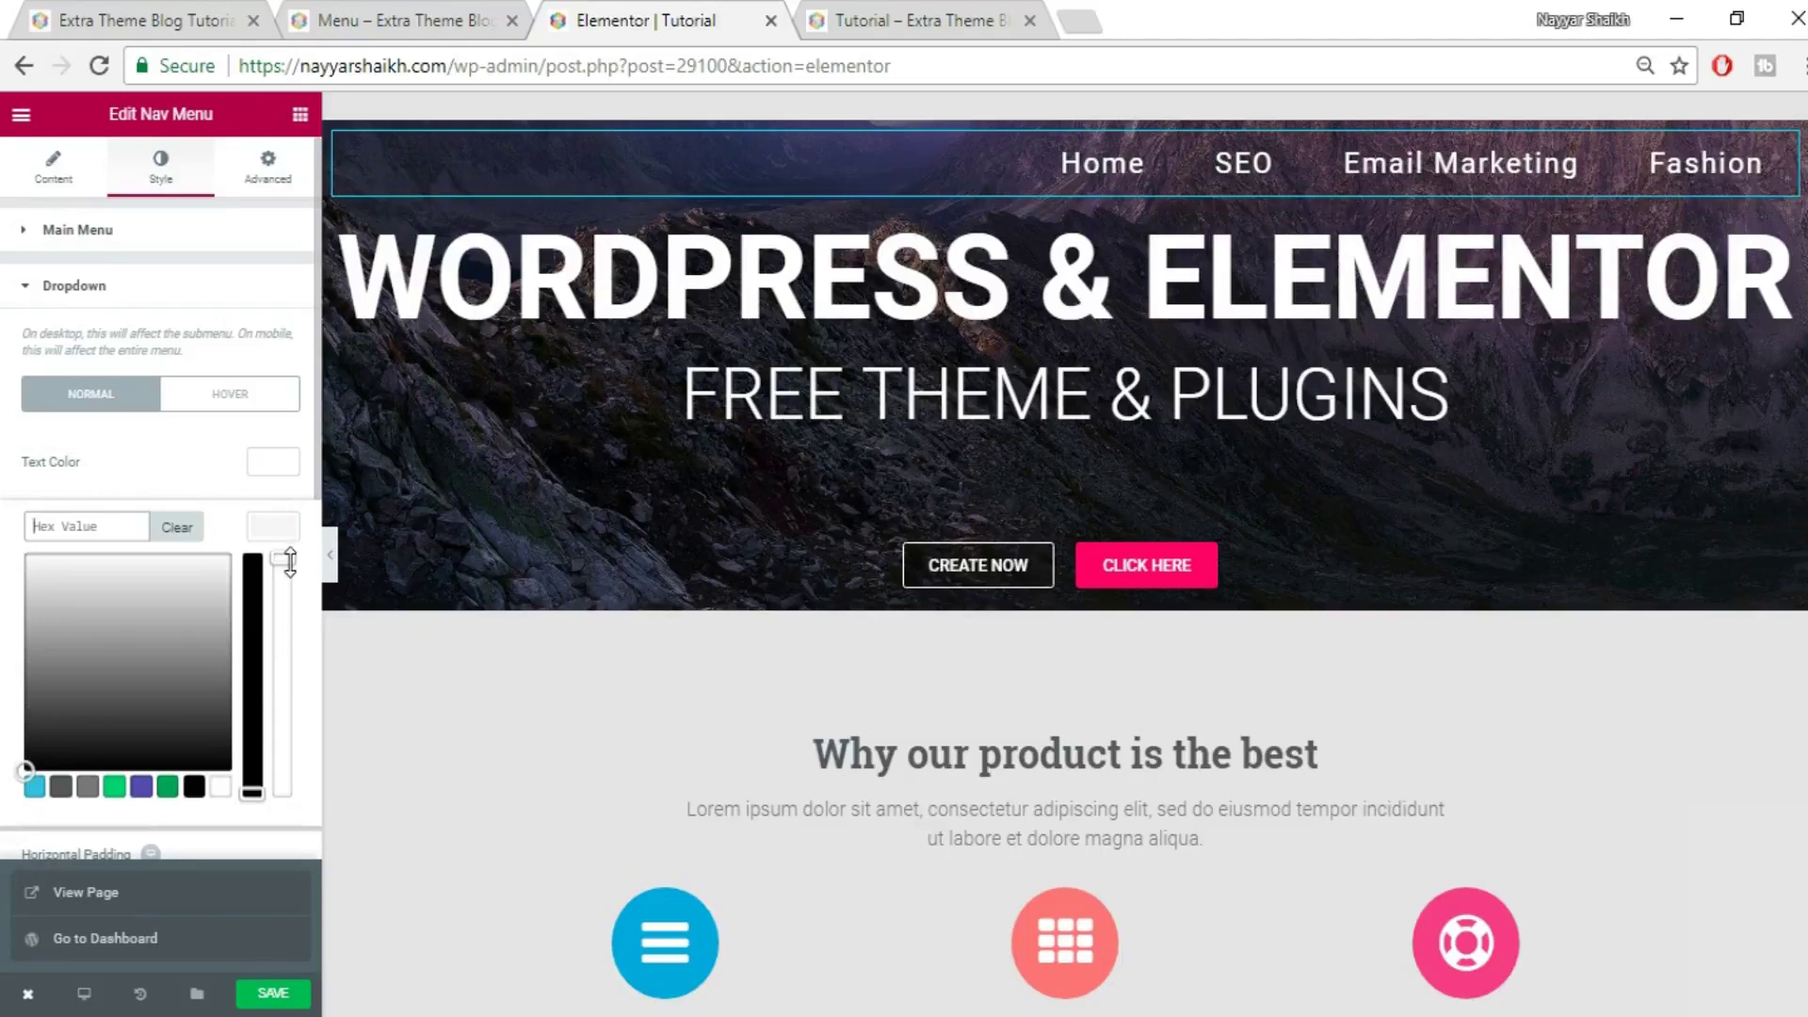
pyautogui.moveTo(290, 560); pyautogui.dragTo(285, 816)
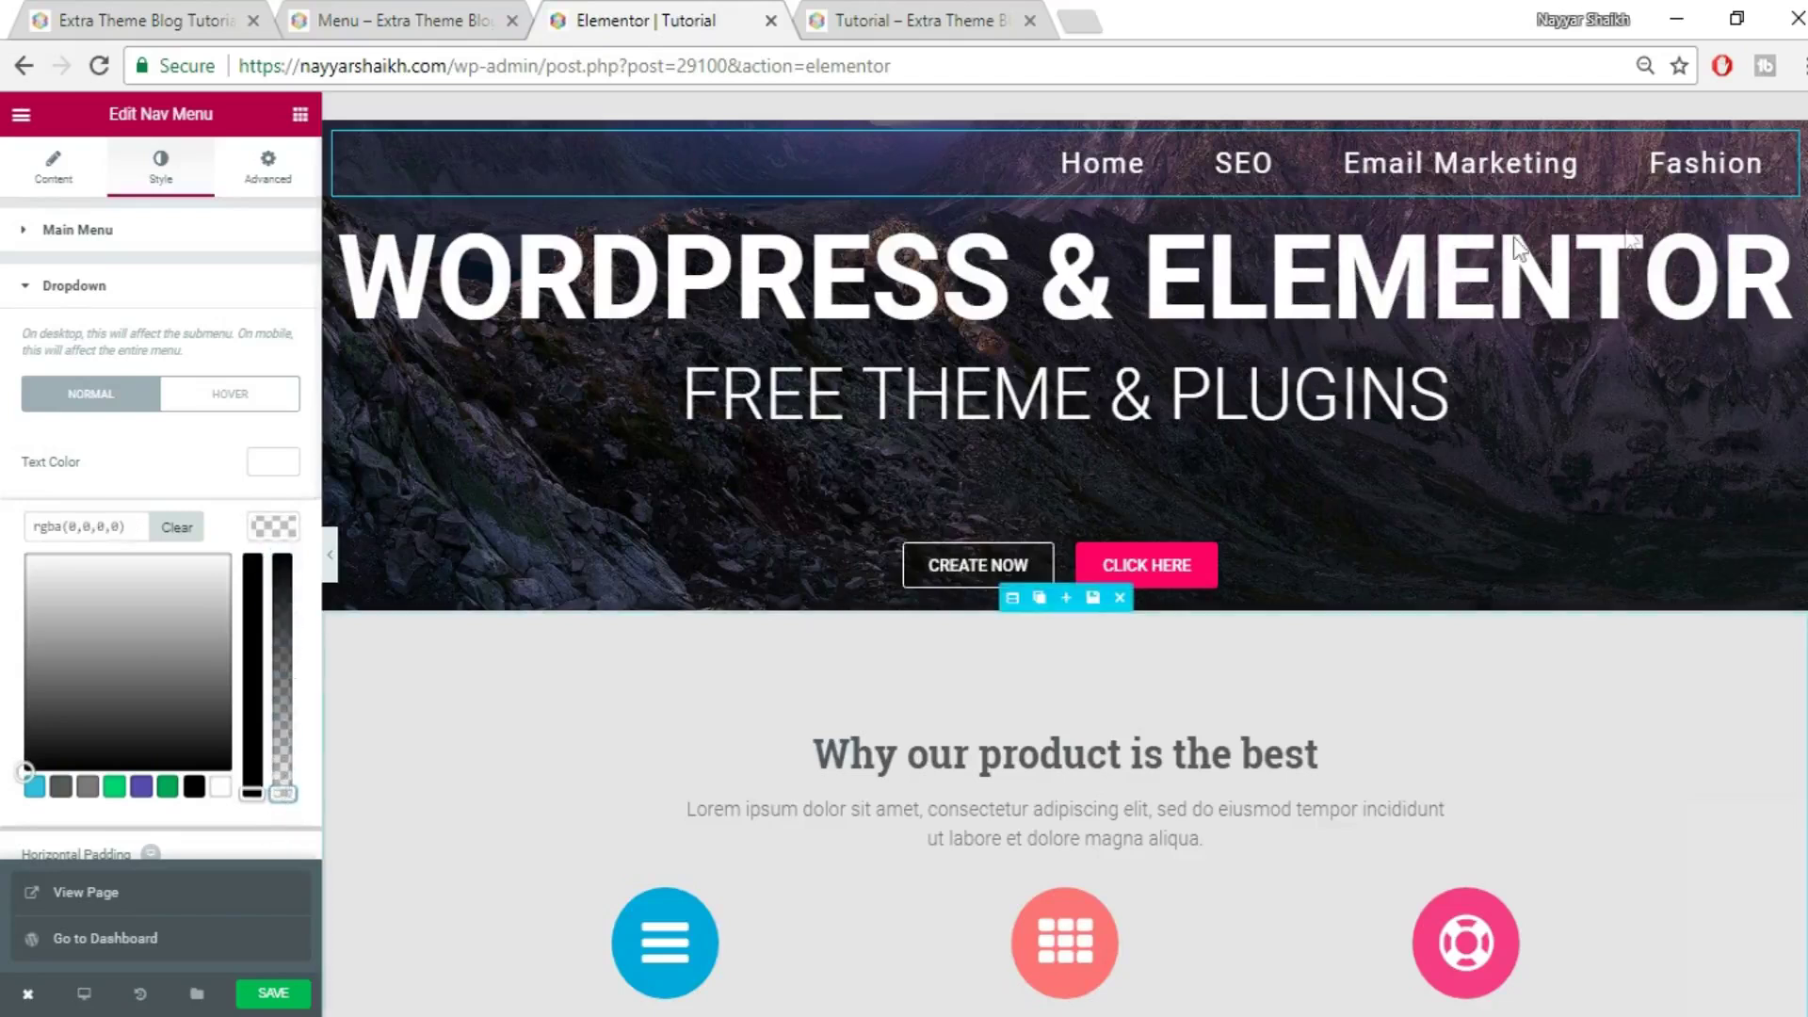
pyautogui.moveTo(1698, 197)
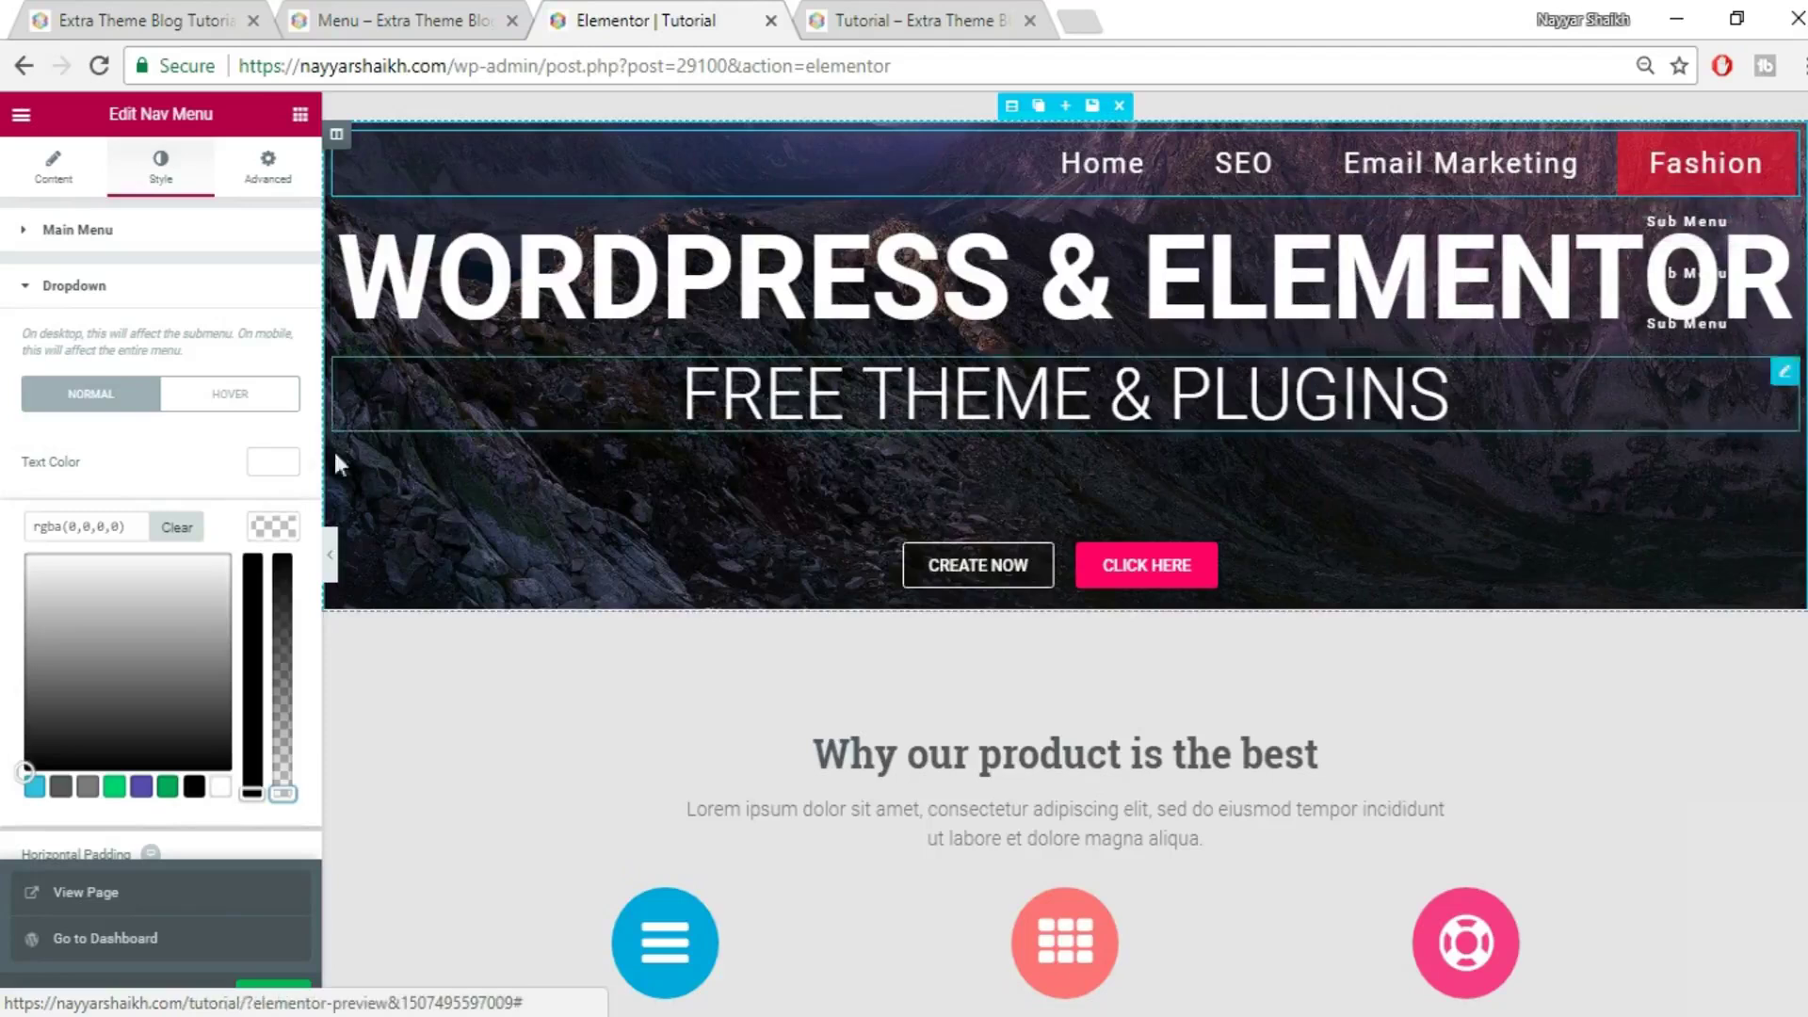
# Set the hover text color of the dropdown items to white
pyautogui.click(273, 464)
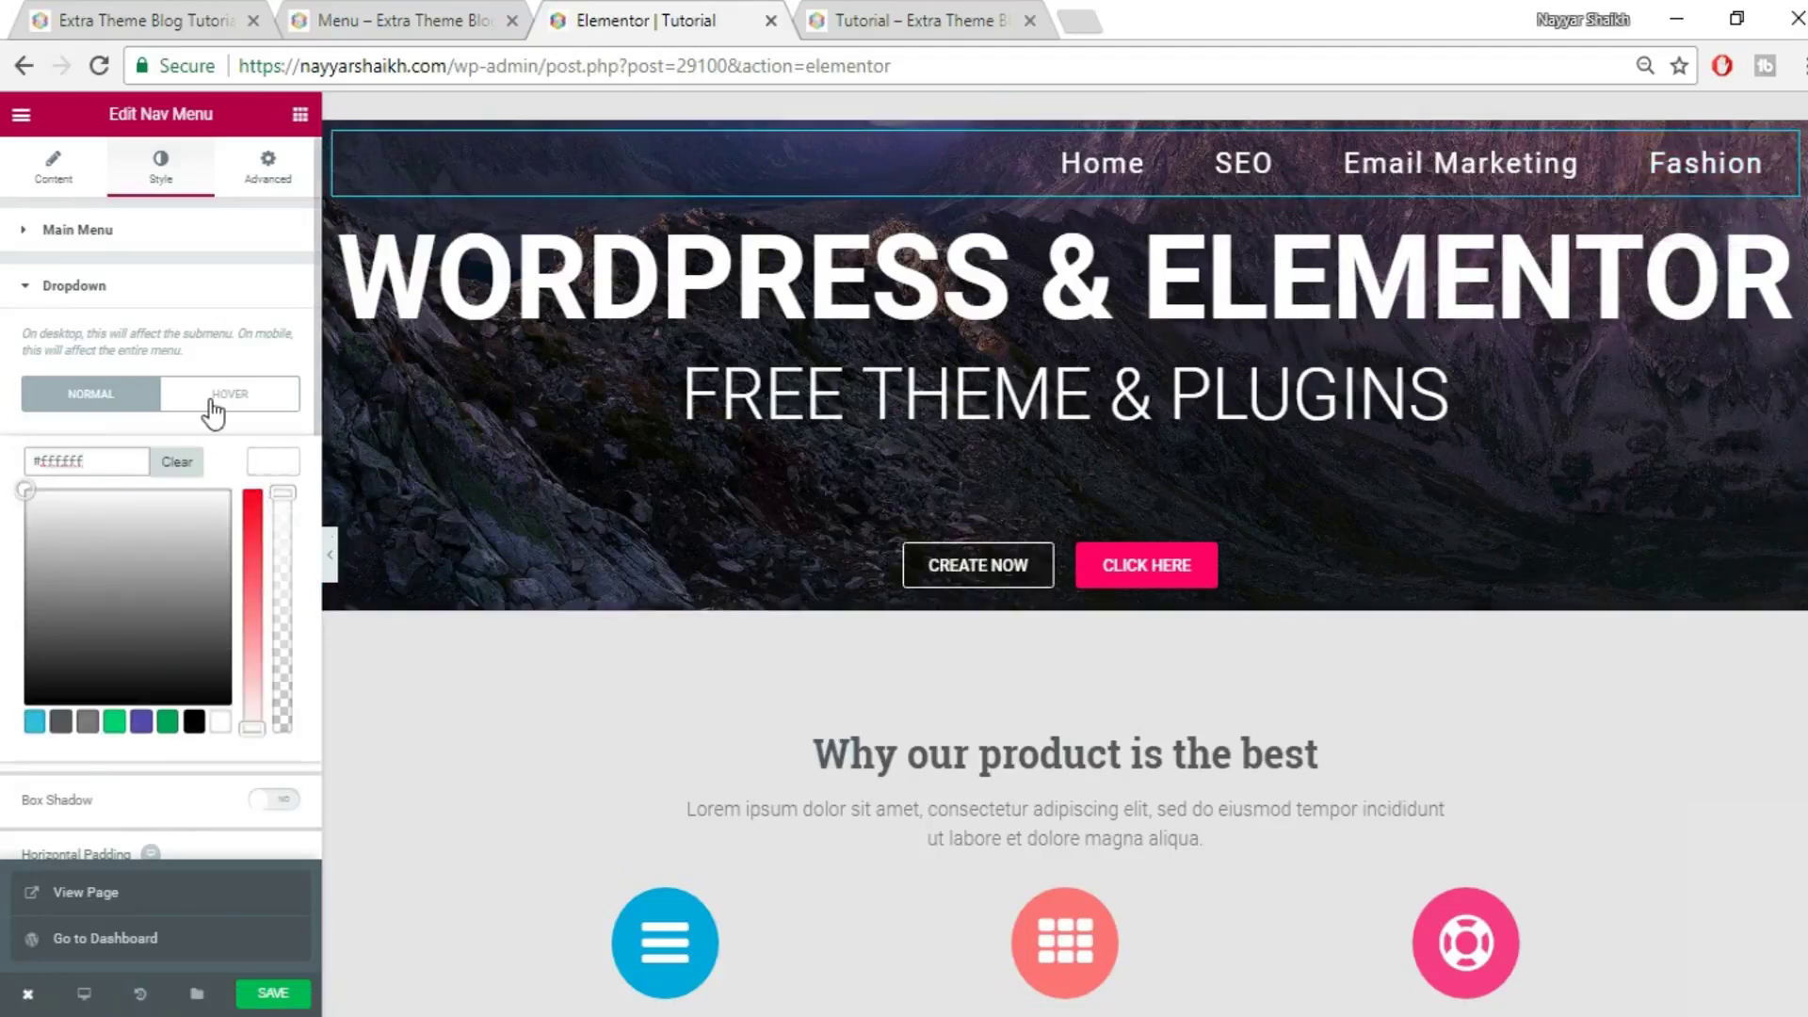
pyautogui.click(219, 395)
pyautogui.click(273, 463)
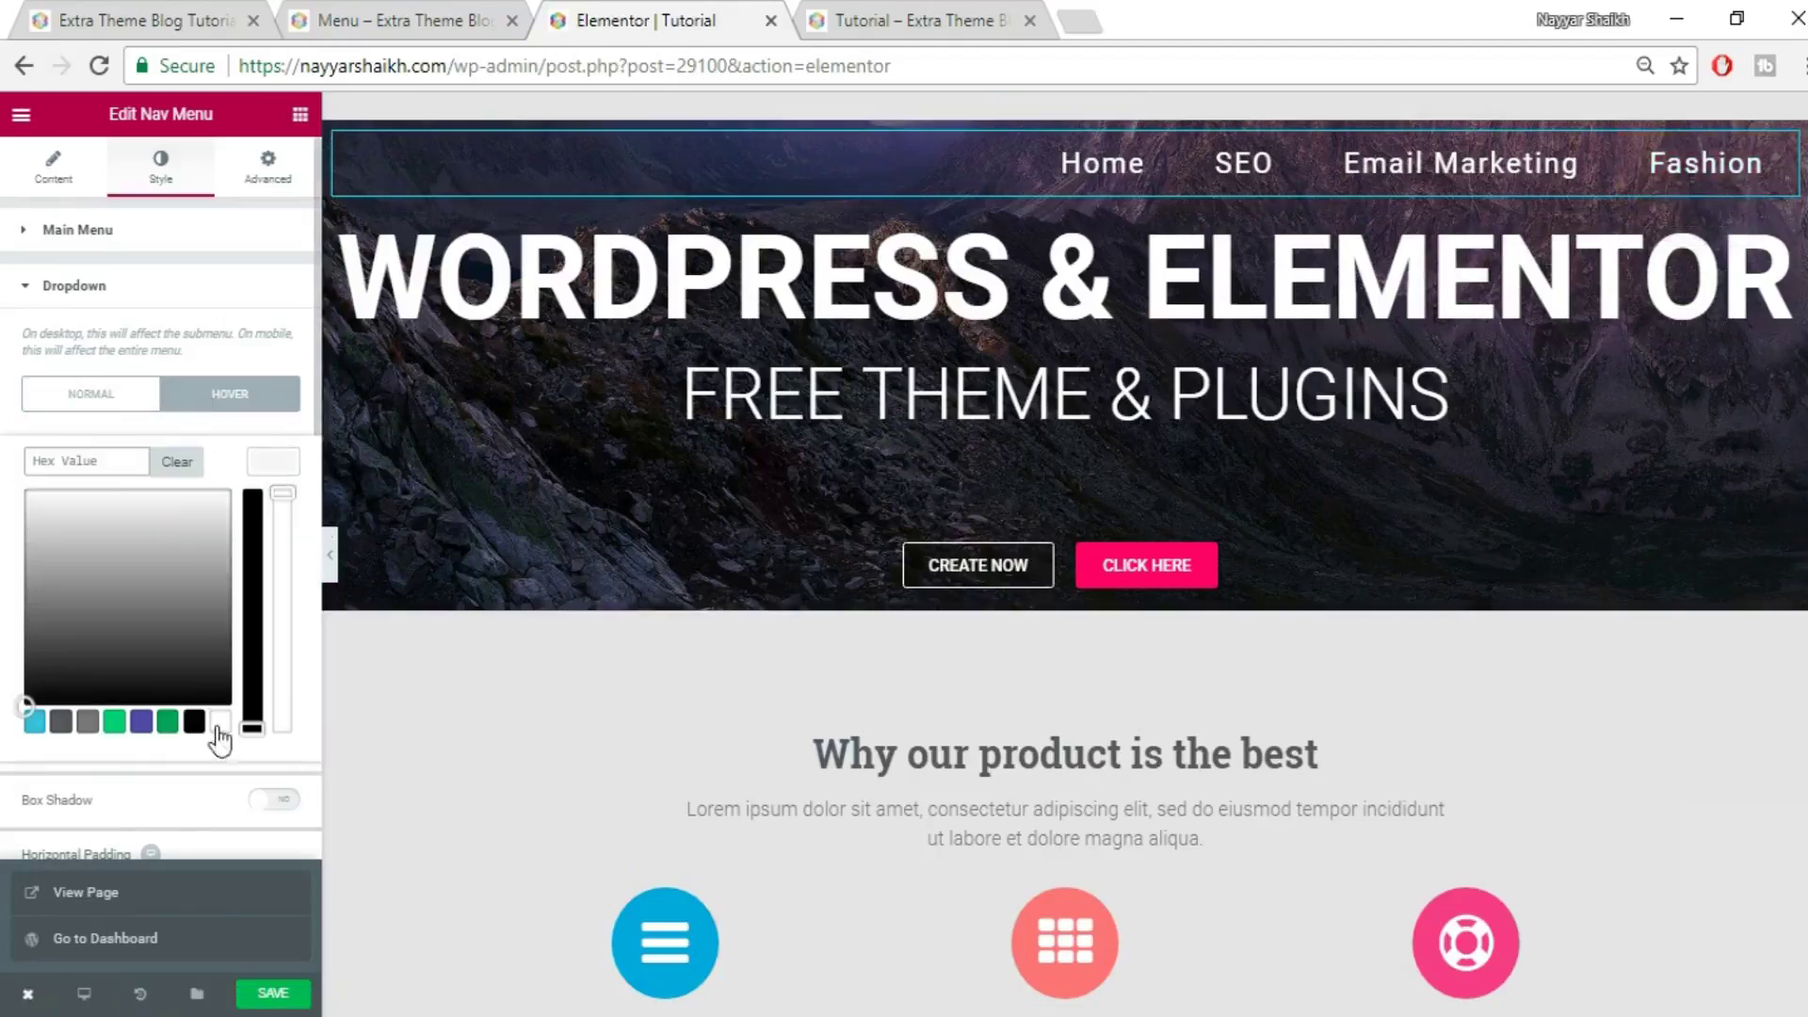
pyautogui.click(218, 727)
pyautogui.click(273, 464)
# Set the hover background color of the dropdown items to rgba(255,35,35,0.63)
pyautogui.click(281, 517)
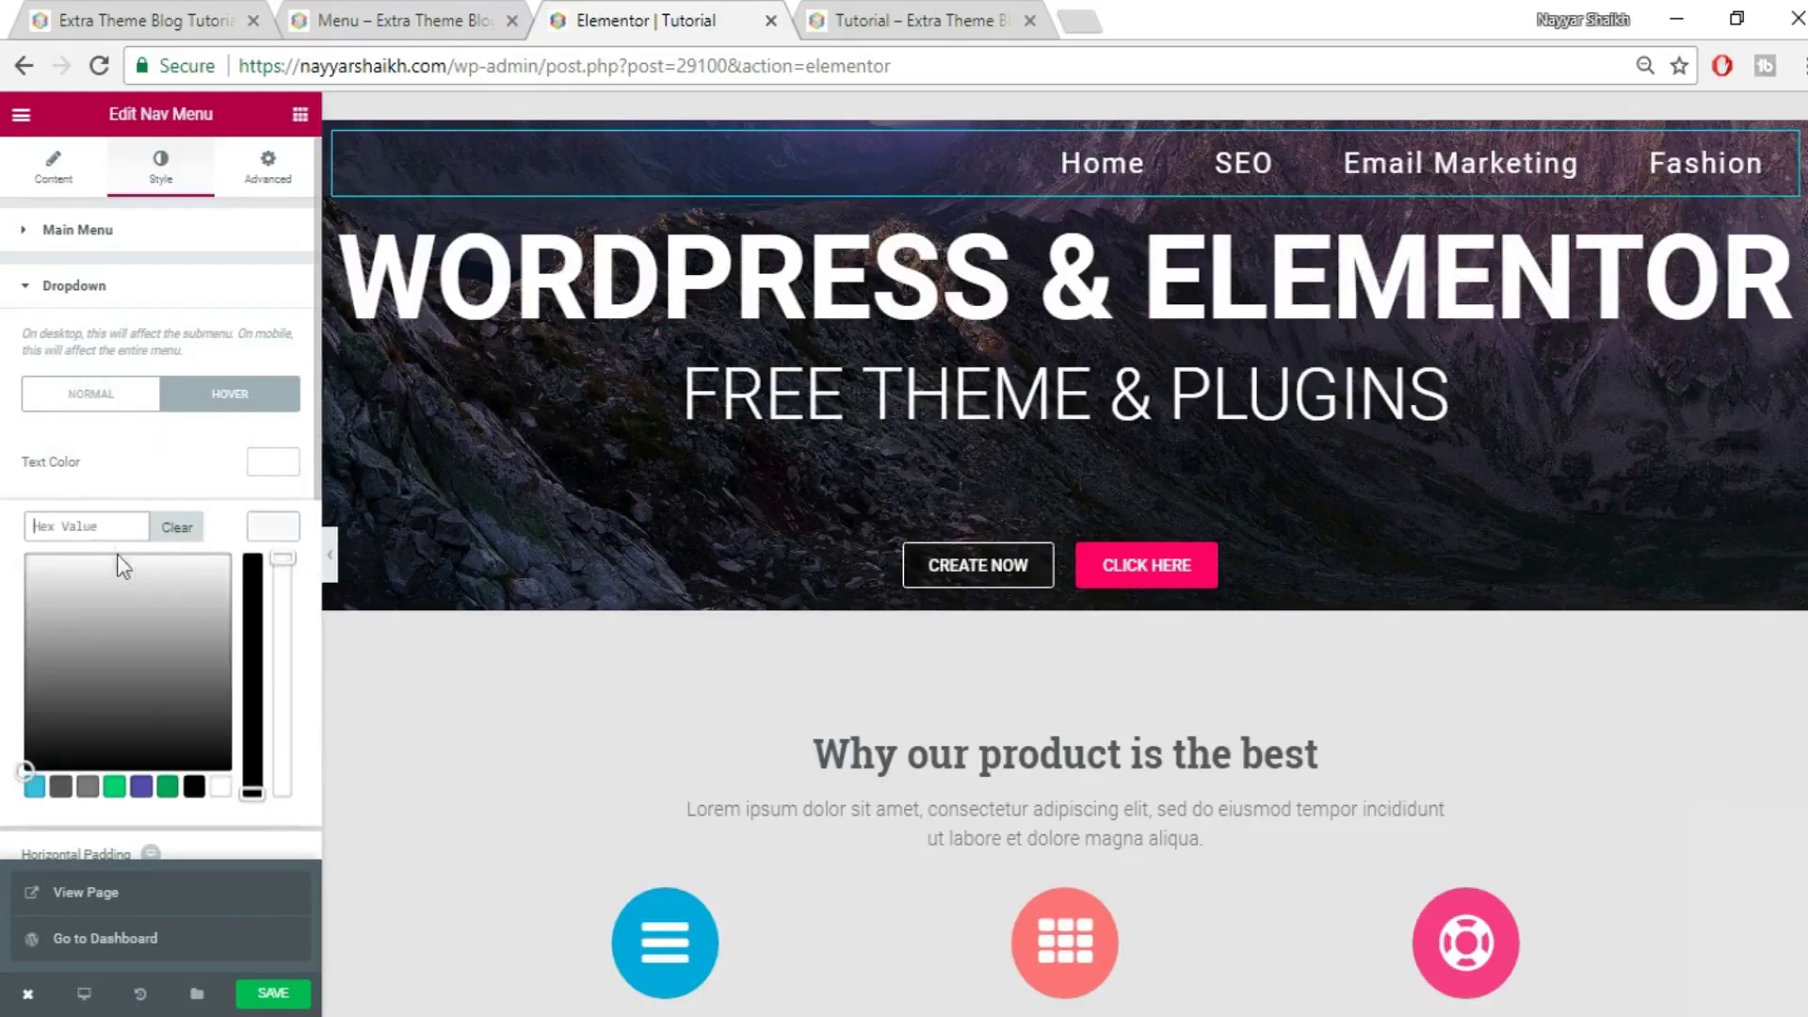
pyautogui.write('rgba(255,35,35,0.63)')
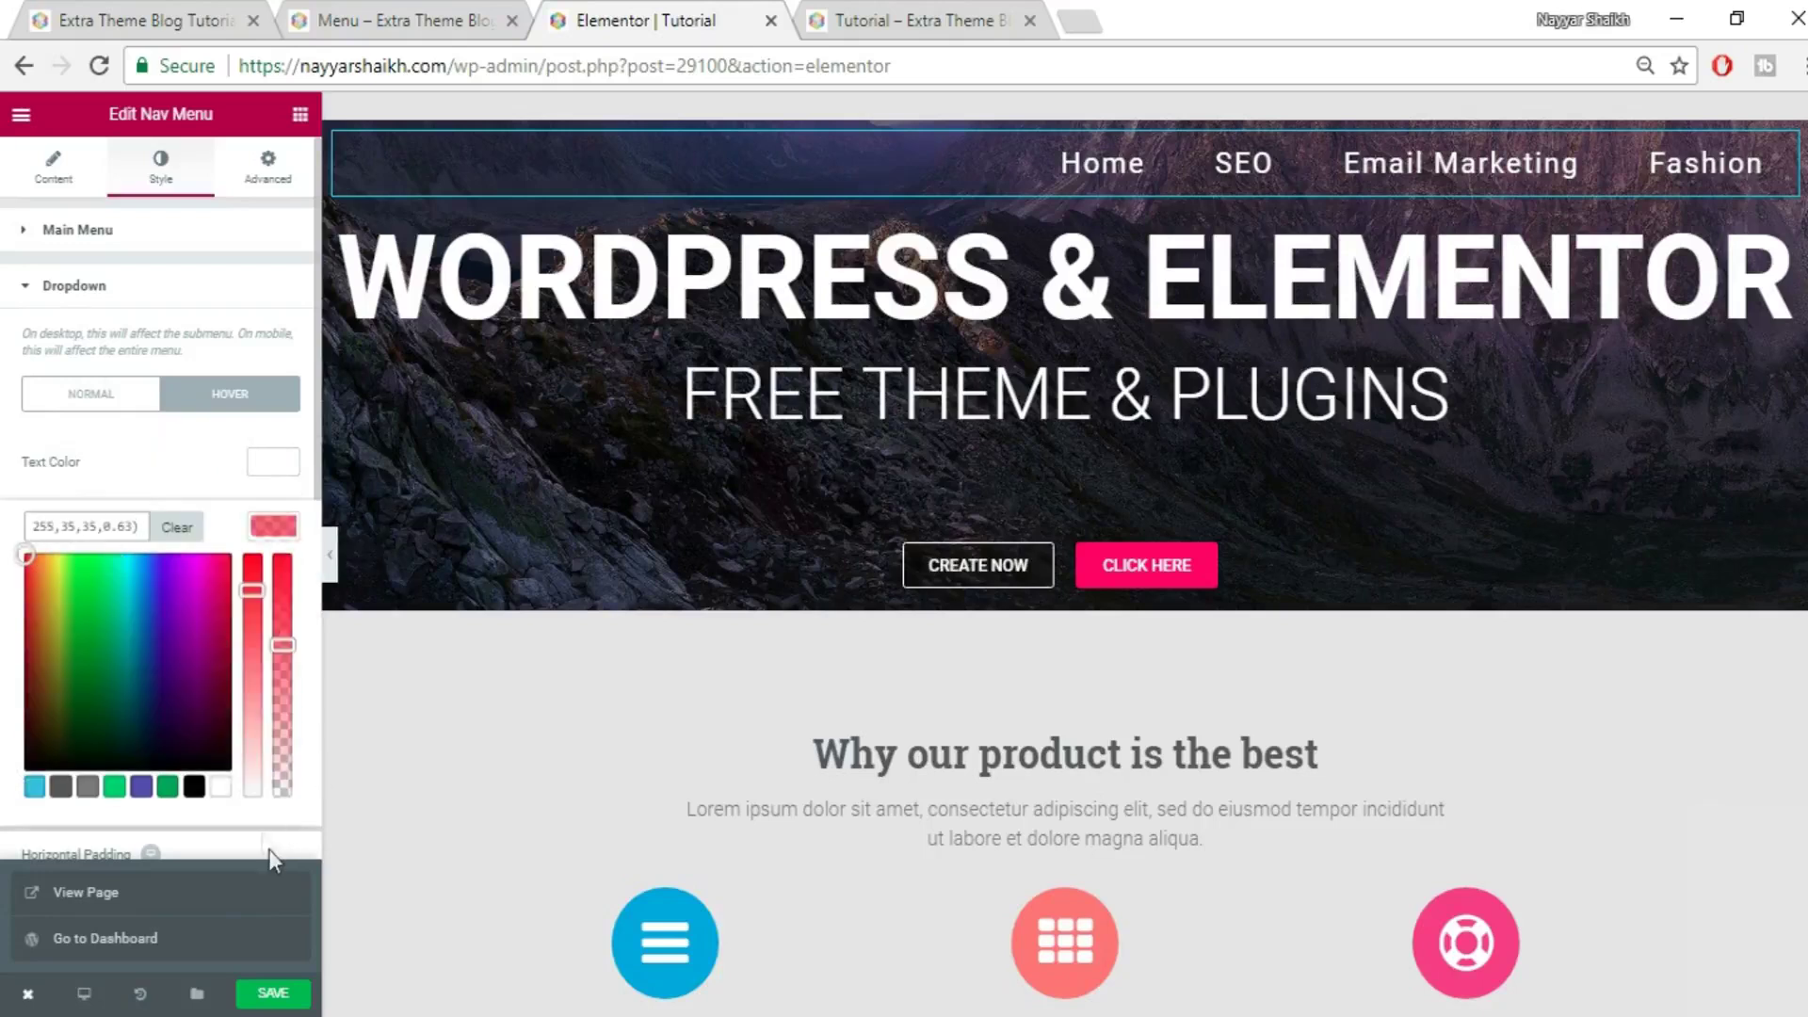
pyautogui.click(280, 533)
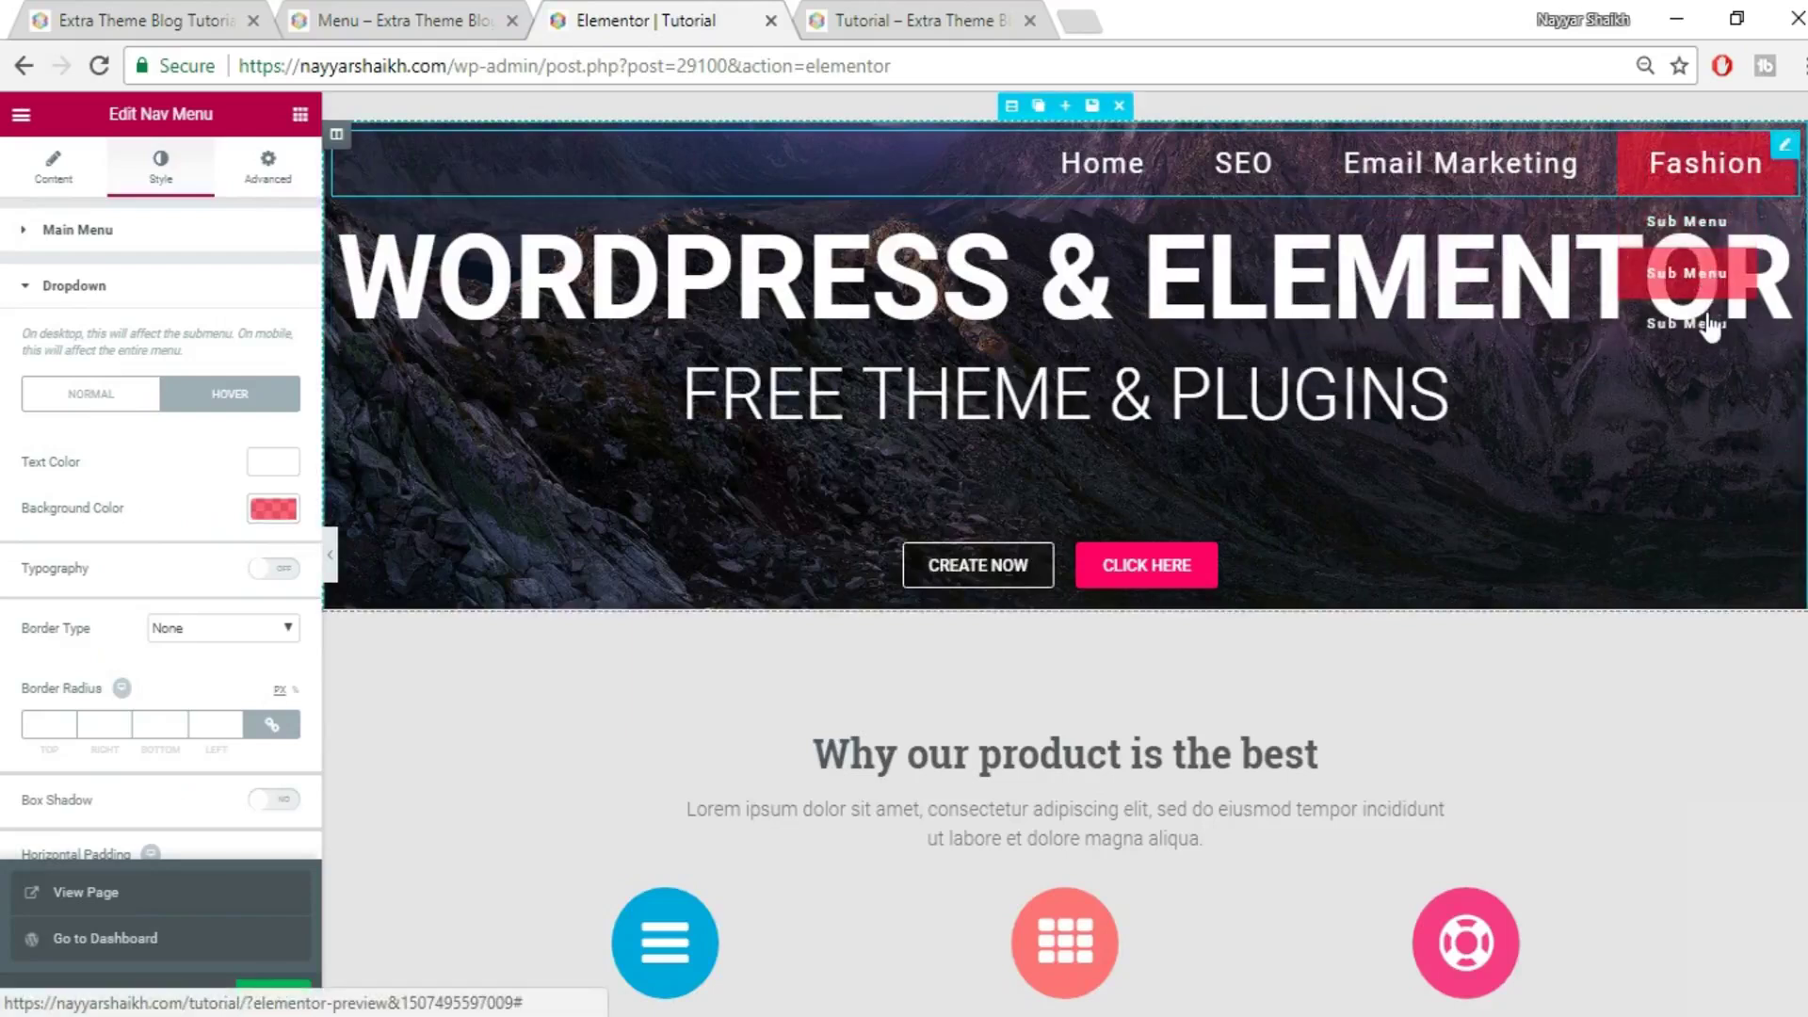
# Turn on the box shadow for the dropdown and check the Fashion submenu
pyautogui.scroll(-2, 70, 603)
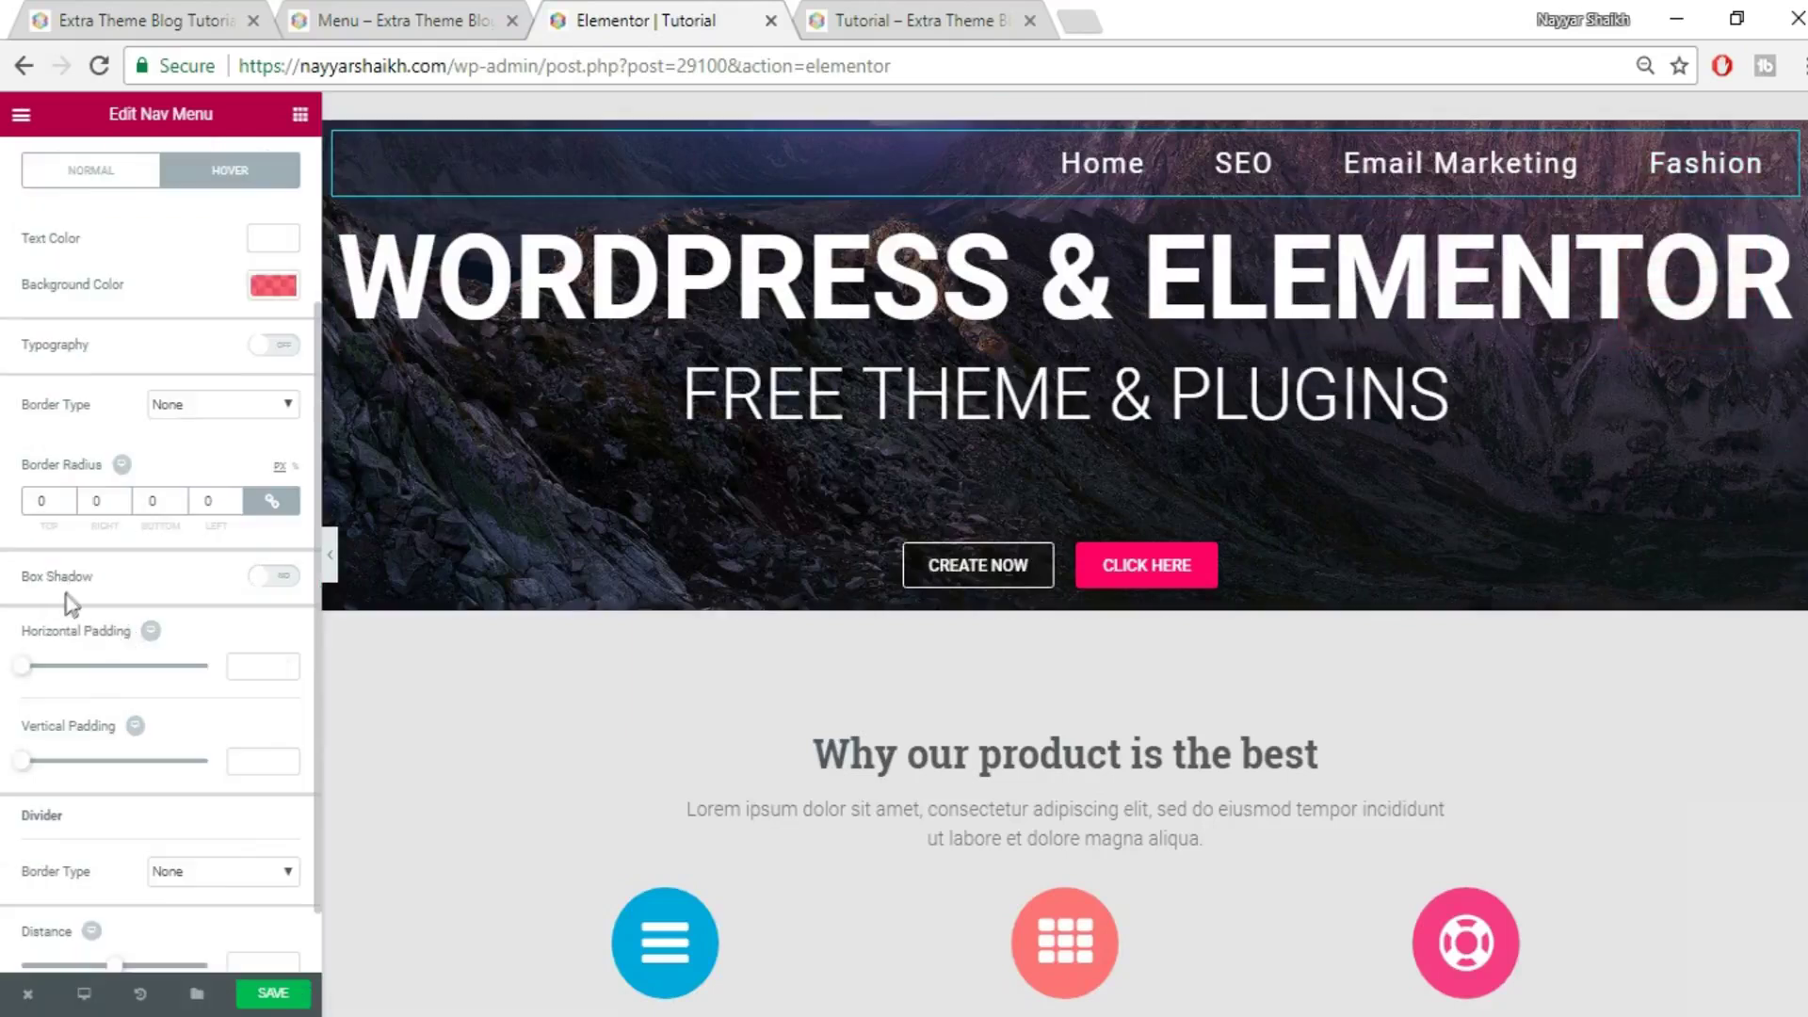
pyautogui.click(281, 577)
pyautogui.moveTo(1680, 162)
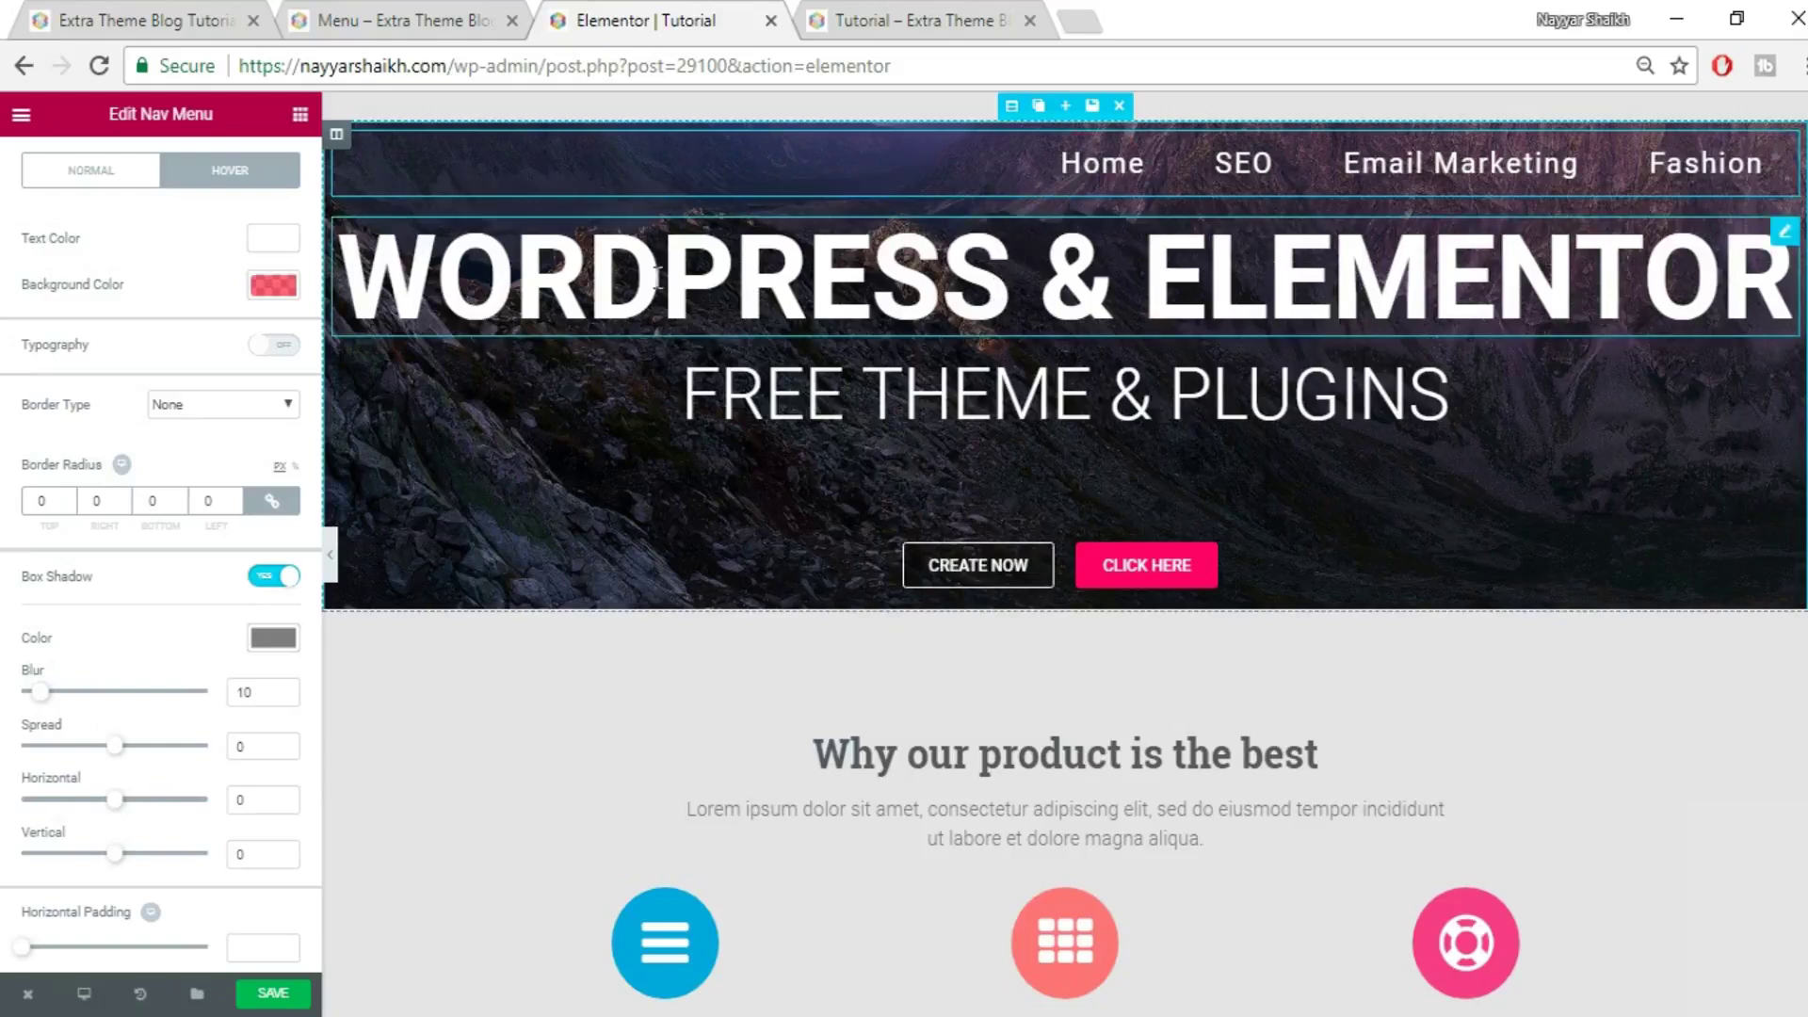
# Unlink the padding values of the WORDPRESS & ELEMENTOR heading, set its top padding to 250 px and save the page
pyautogui.click(858, 274)
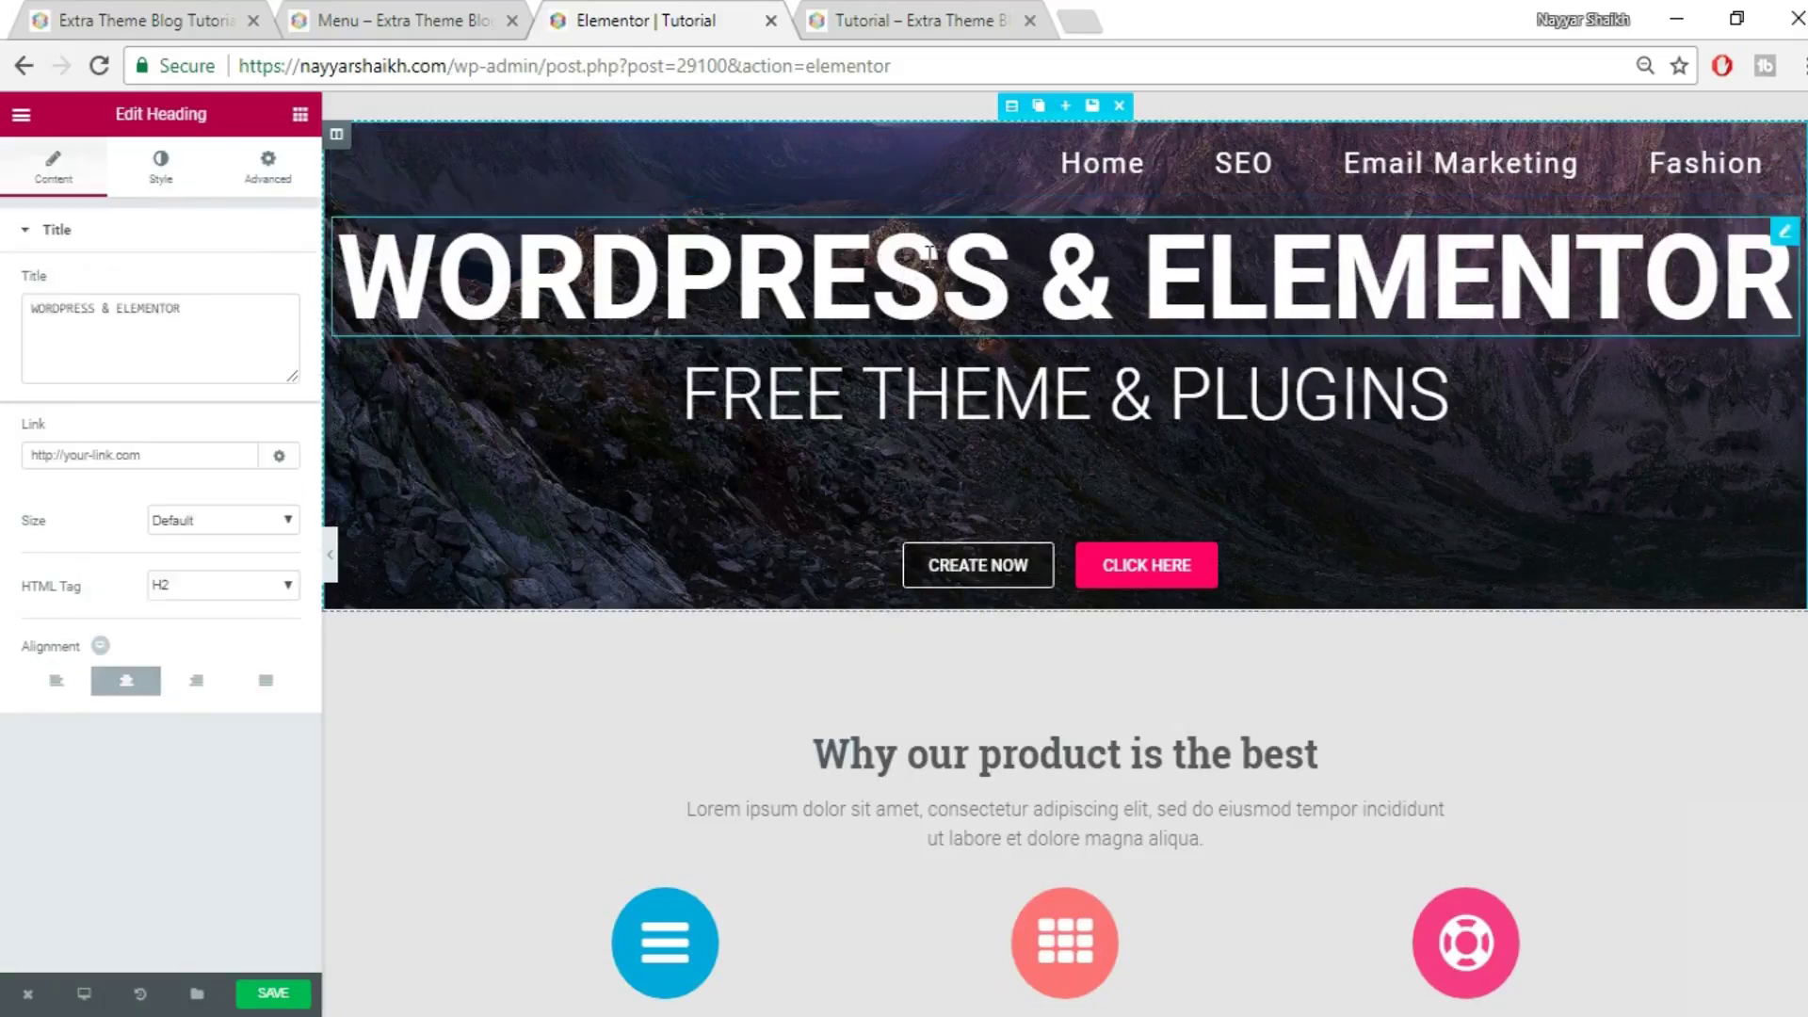
pyautogui.click(273, 170)
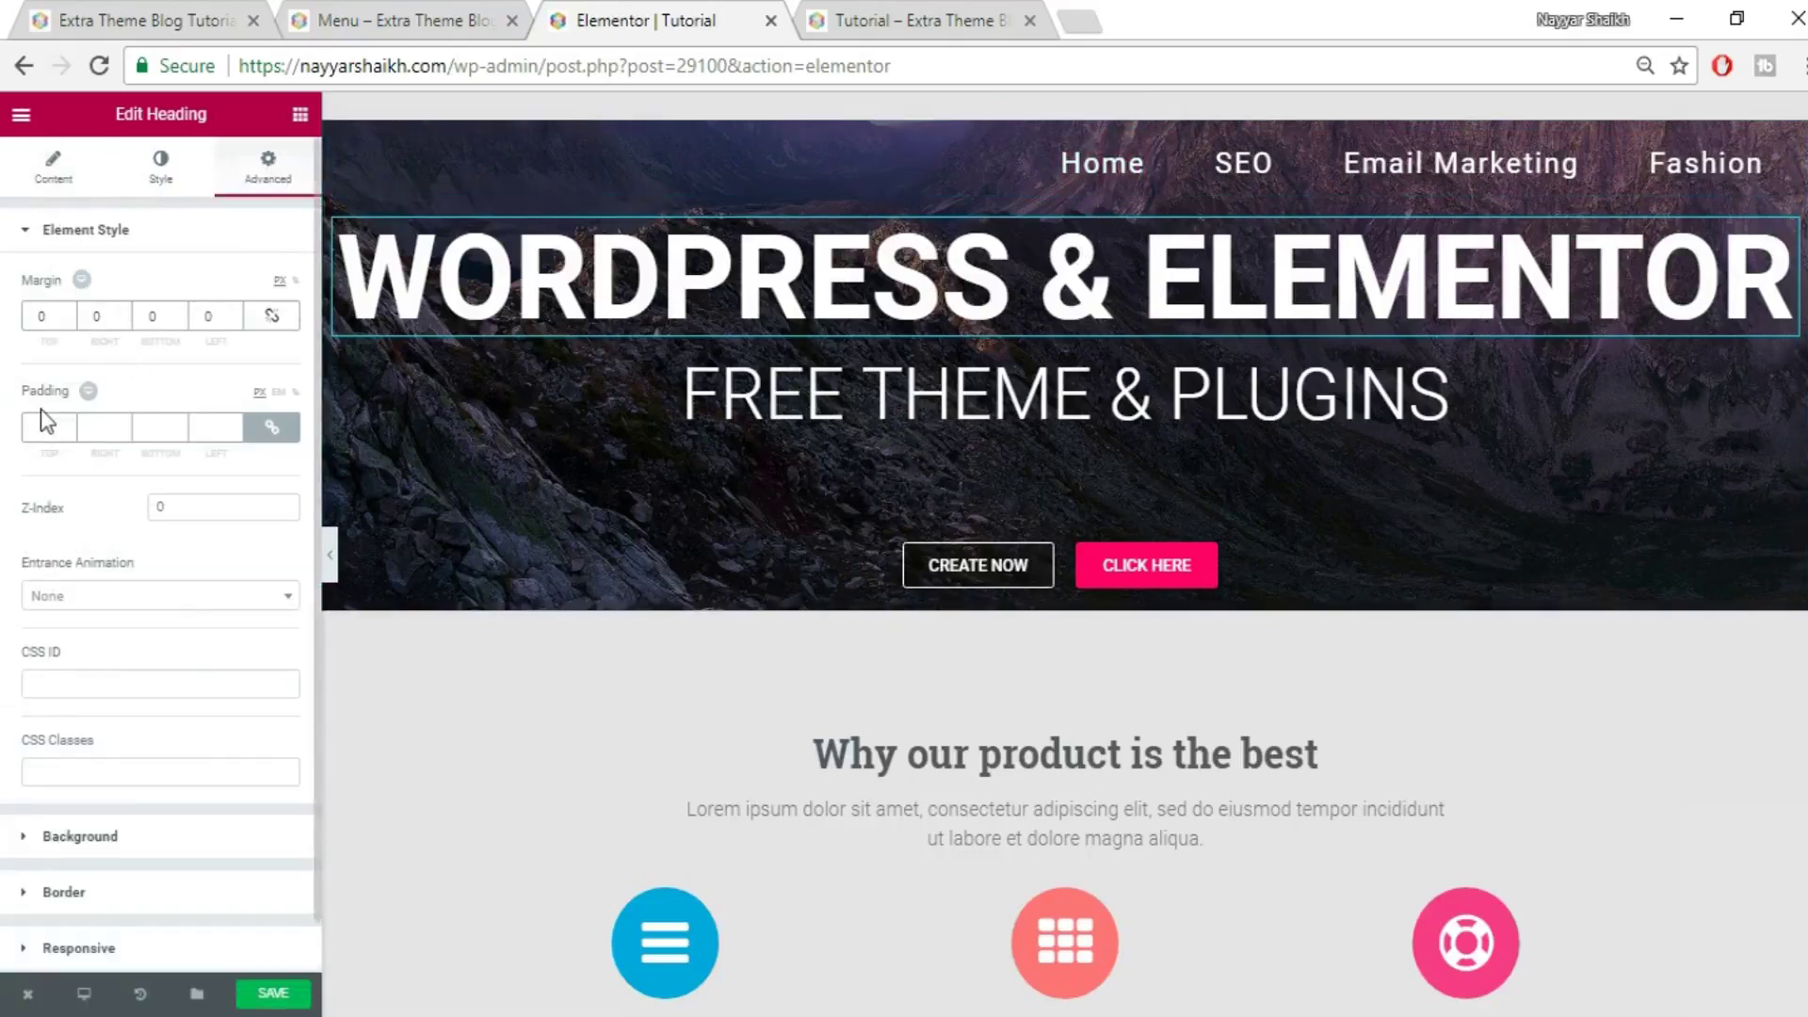
pyautogui.click(271, 429)
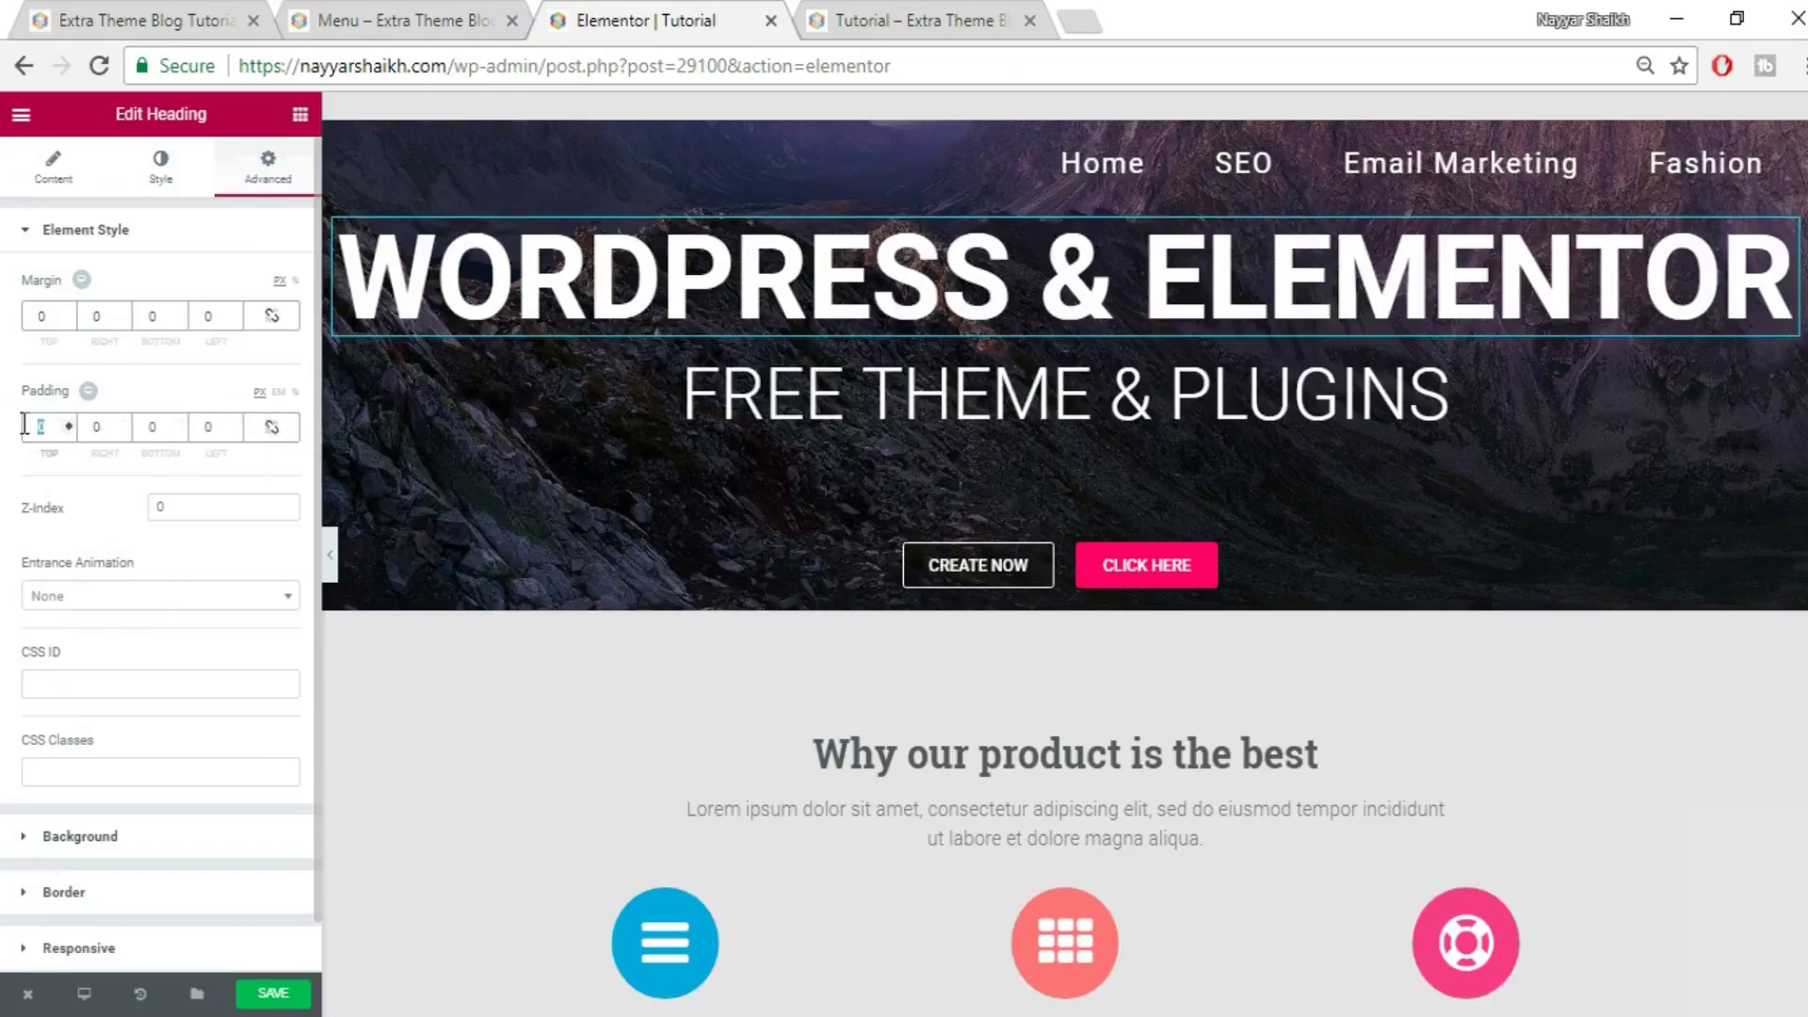
pyautogui.write('250')
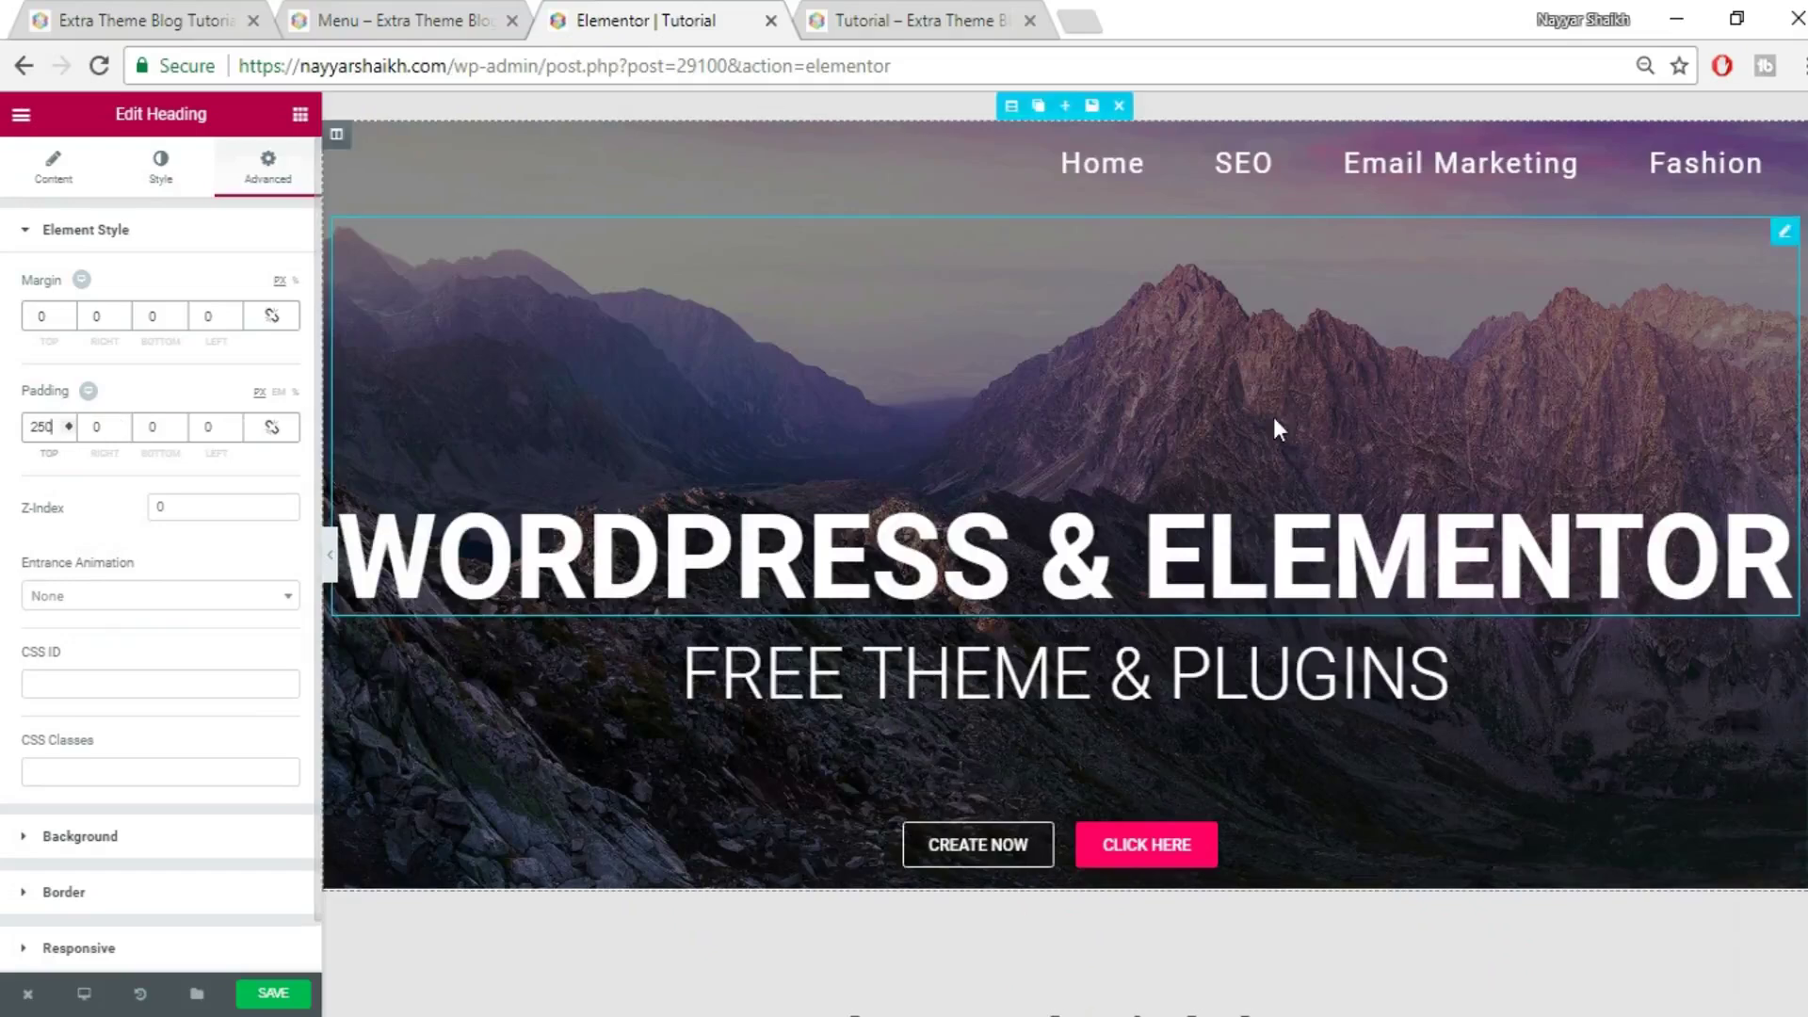
pyautogui.click(275, 994)
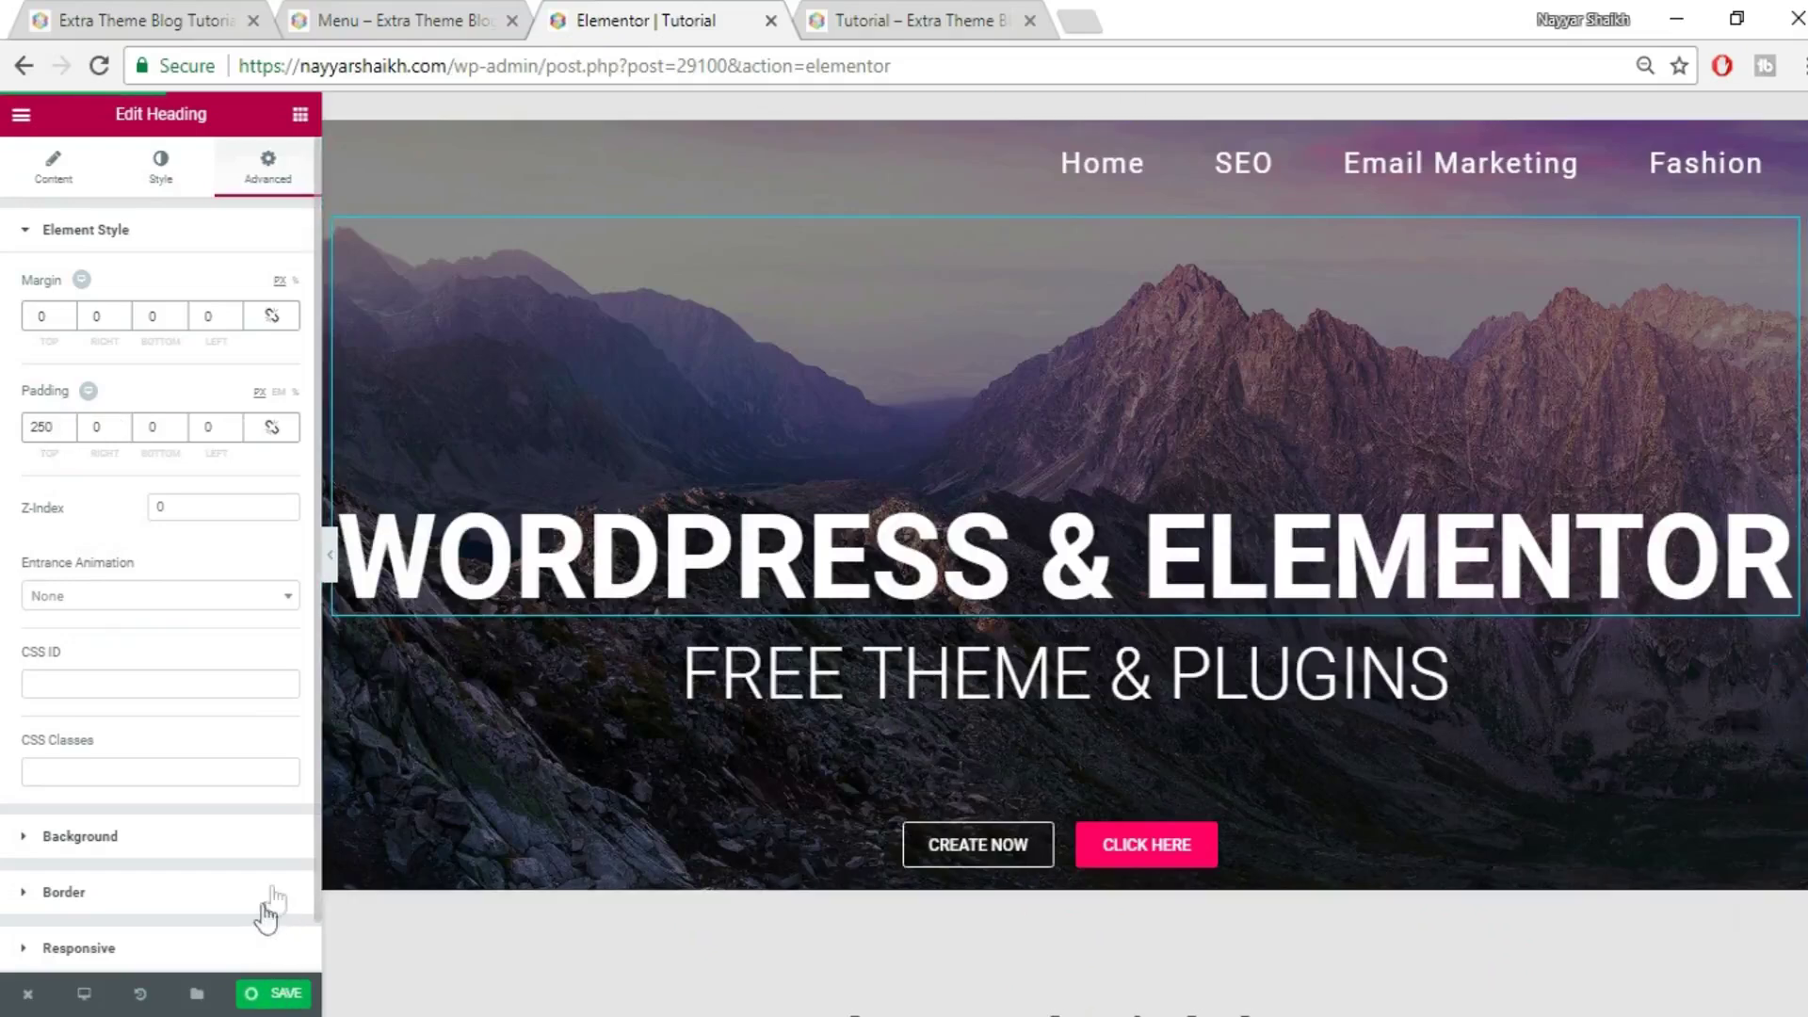
# Check the menu and the reloaded Tutorial page, compare them with the home and Menu pages, and return to the Elementor editor
pyautogui.click(1699, 191)
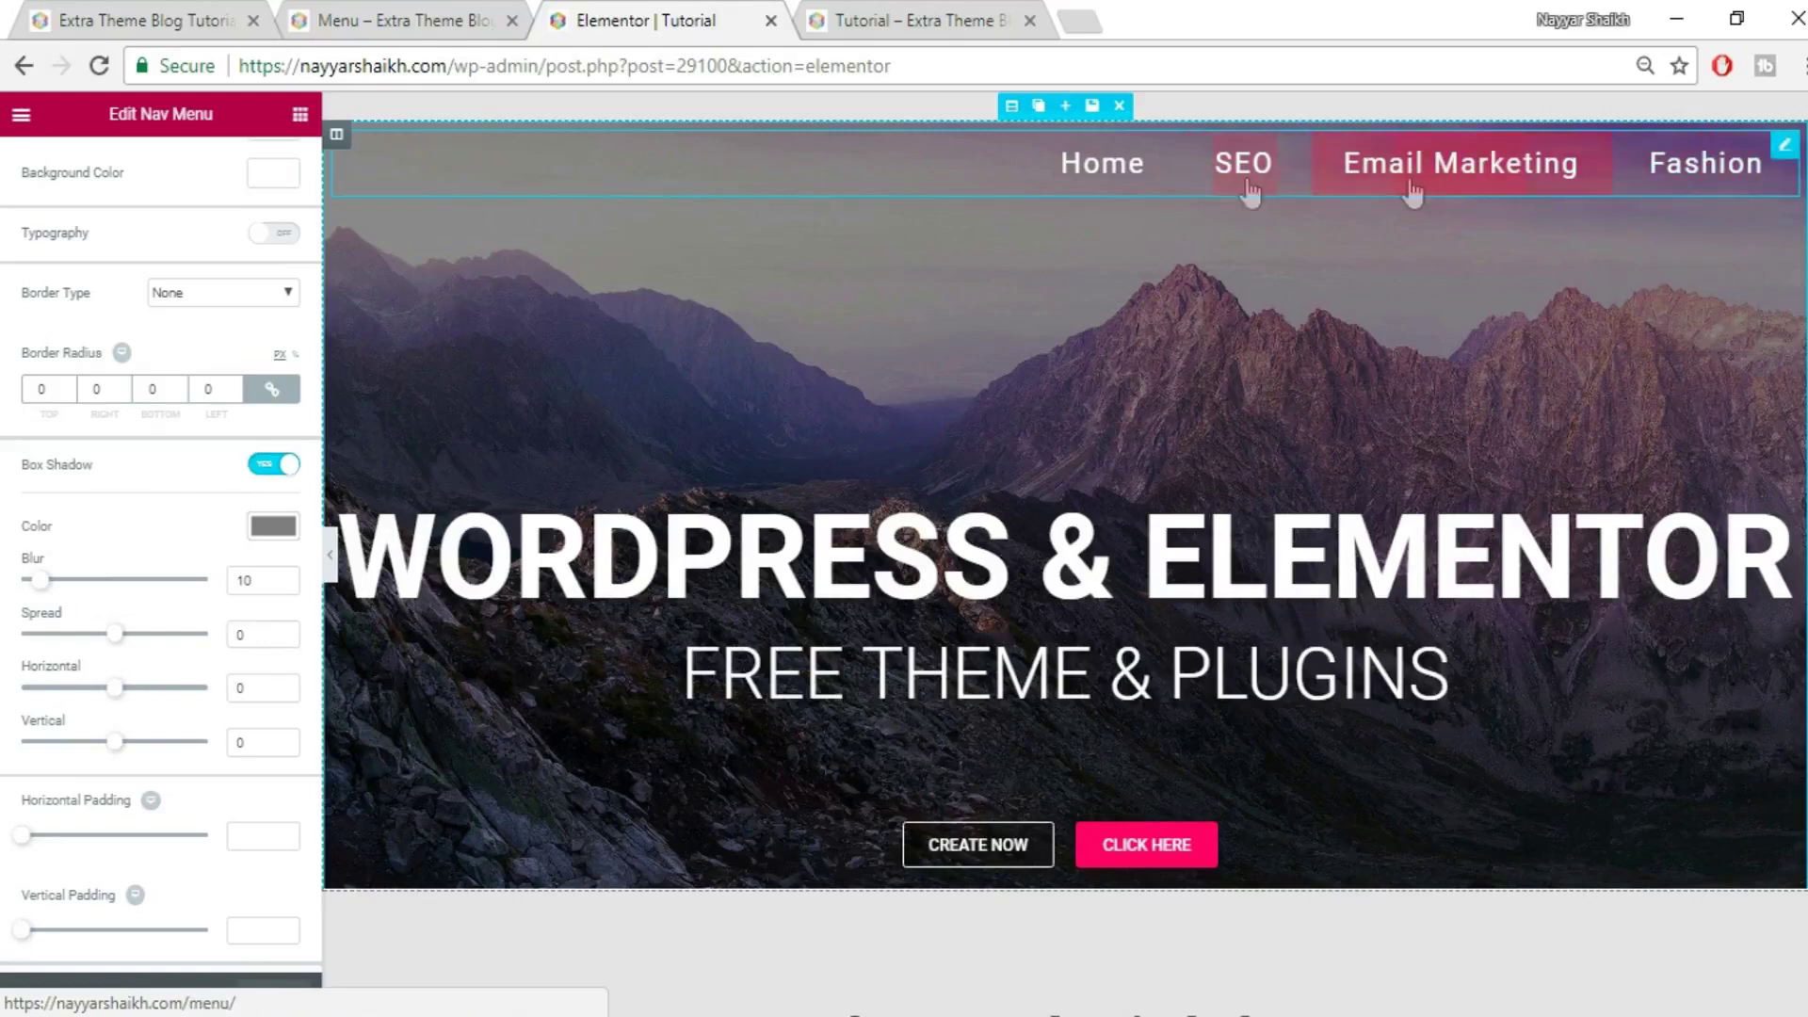
pyautogui.moveTo(1720, 164)
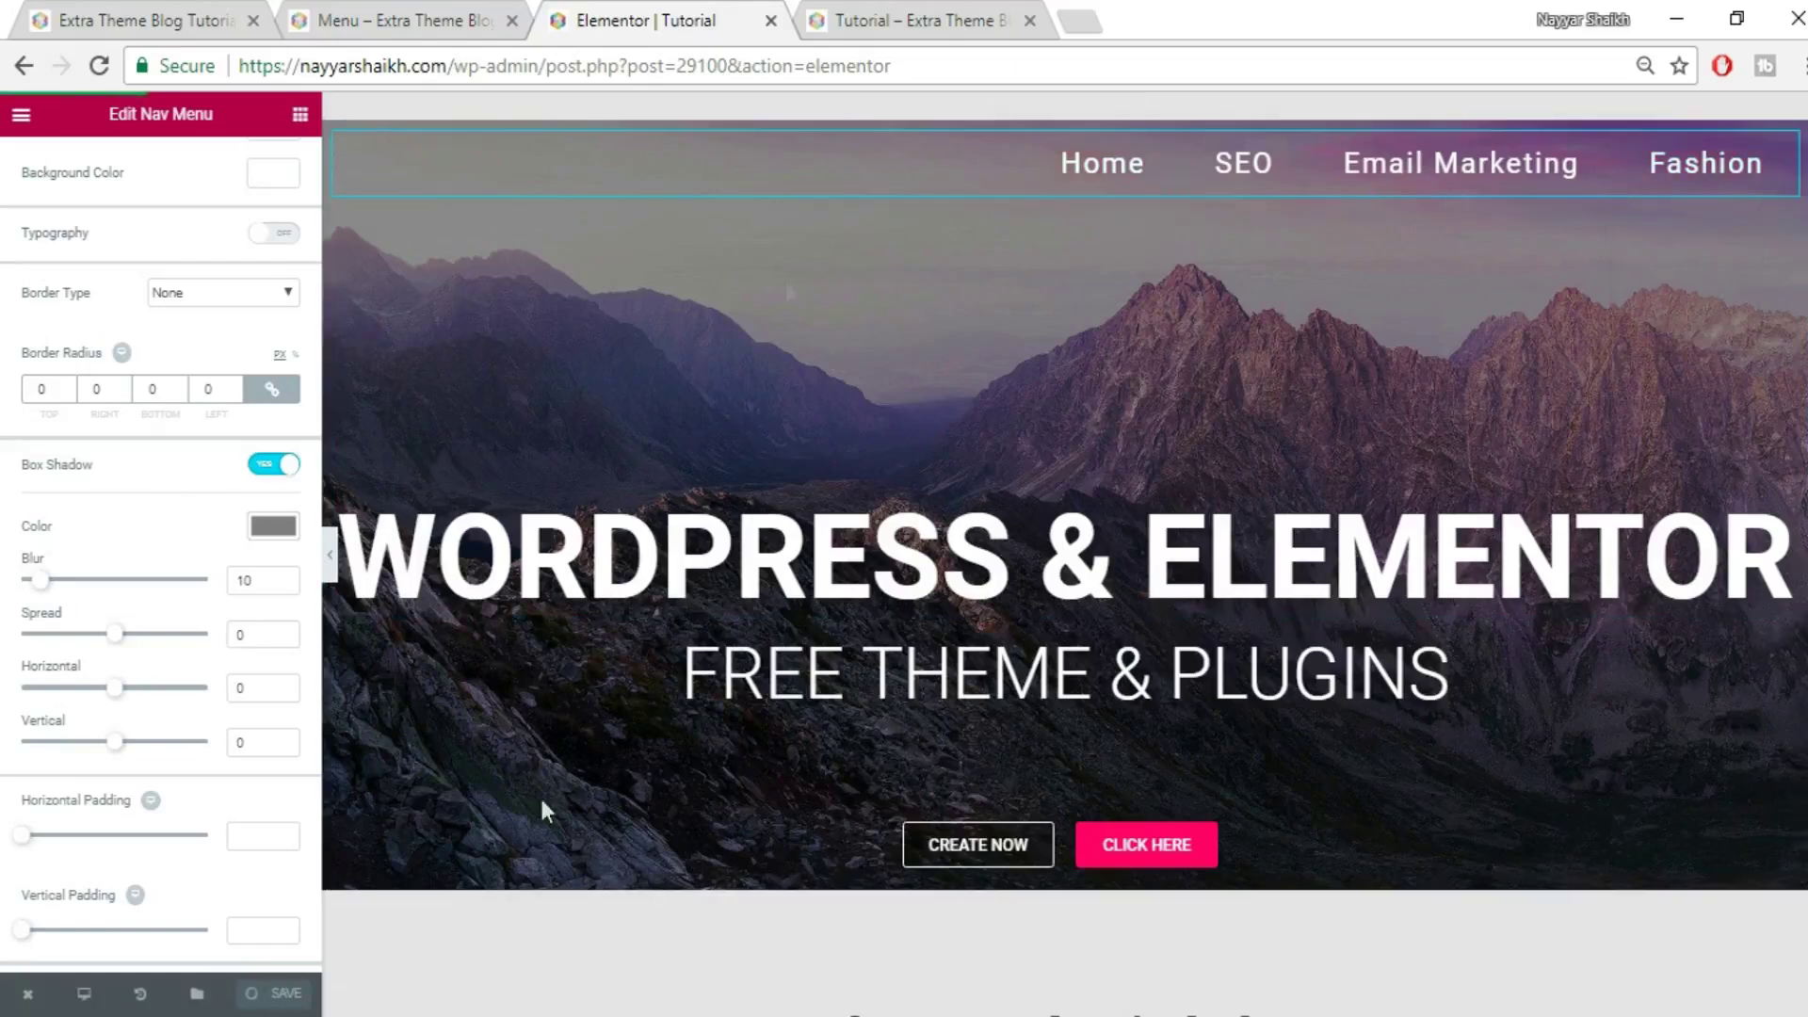
pyautogui.click(810, 19)
pyautogui.click(99, 66)
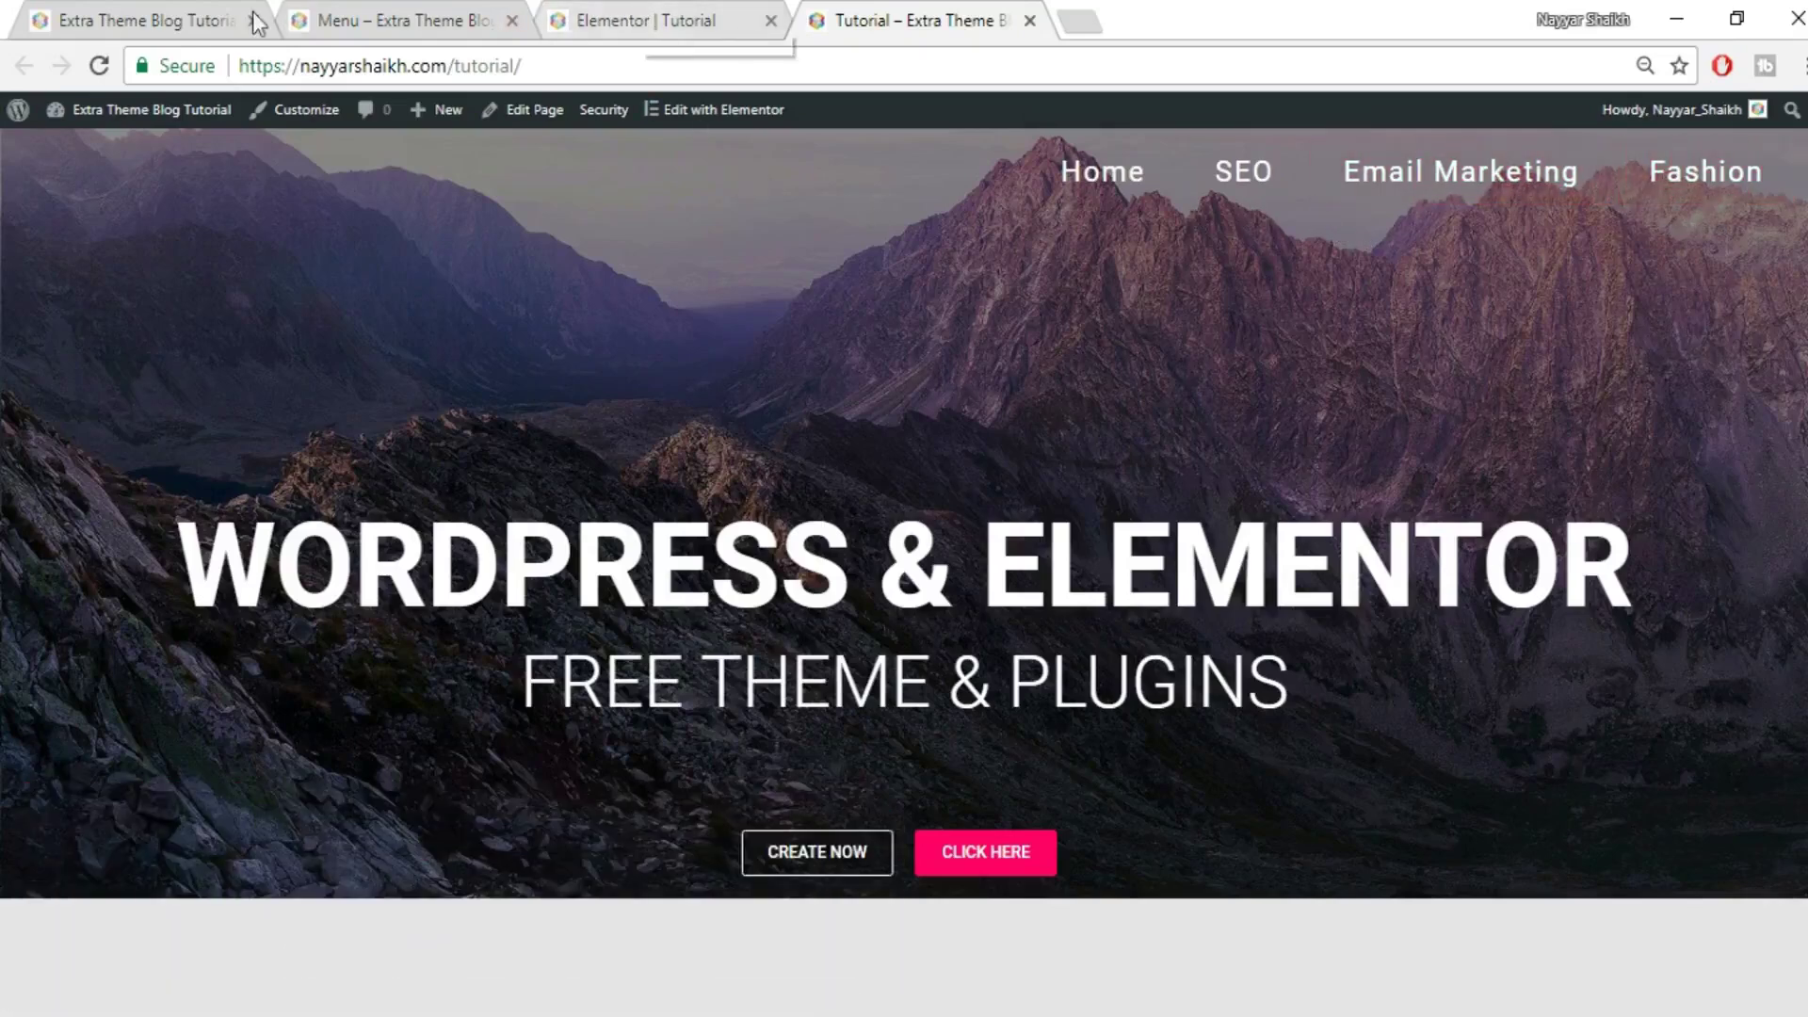
pyautogui.click(128, 5)
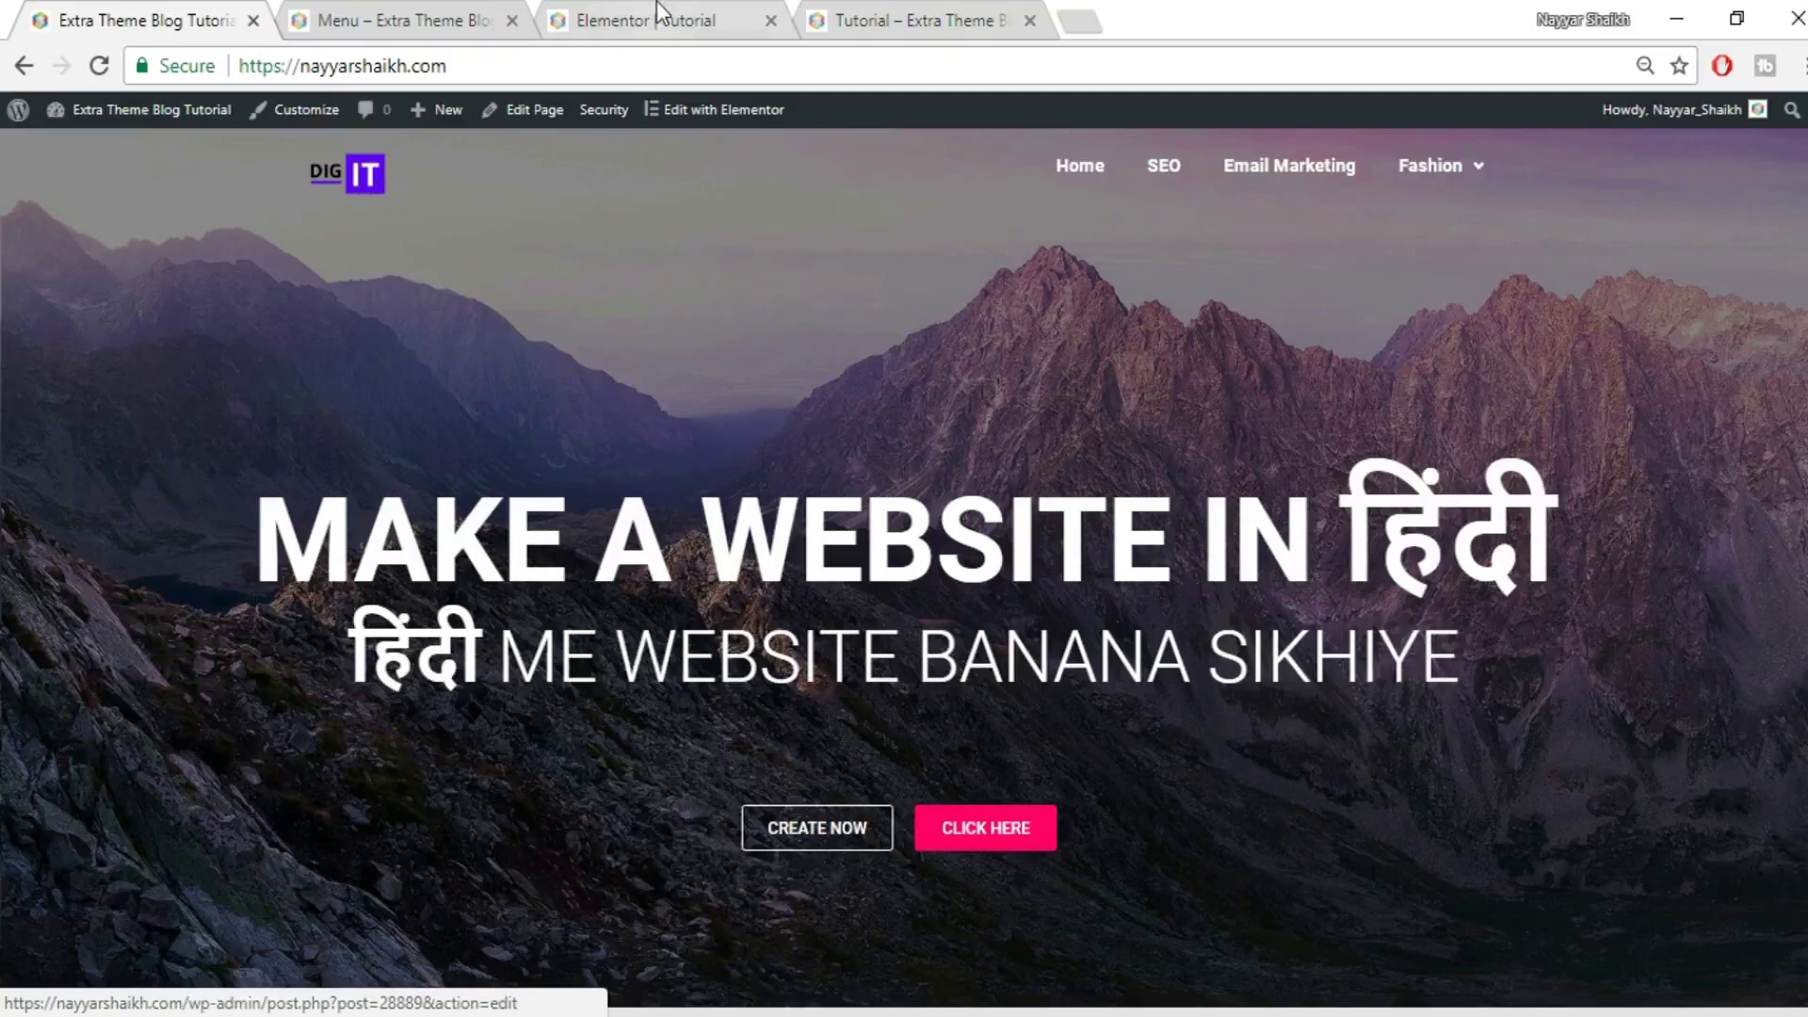
pyautogui.click(392, 3)
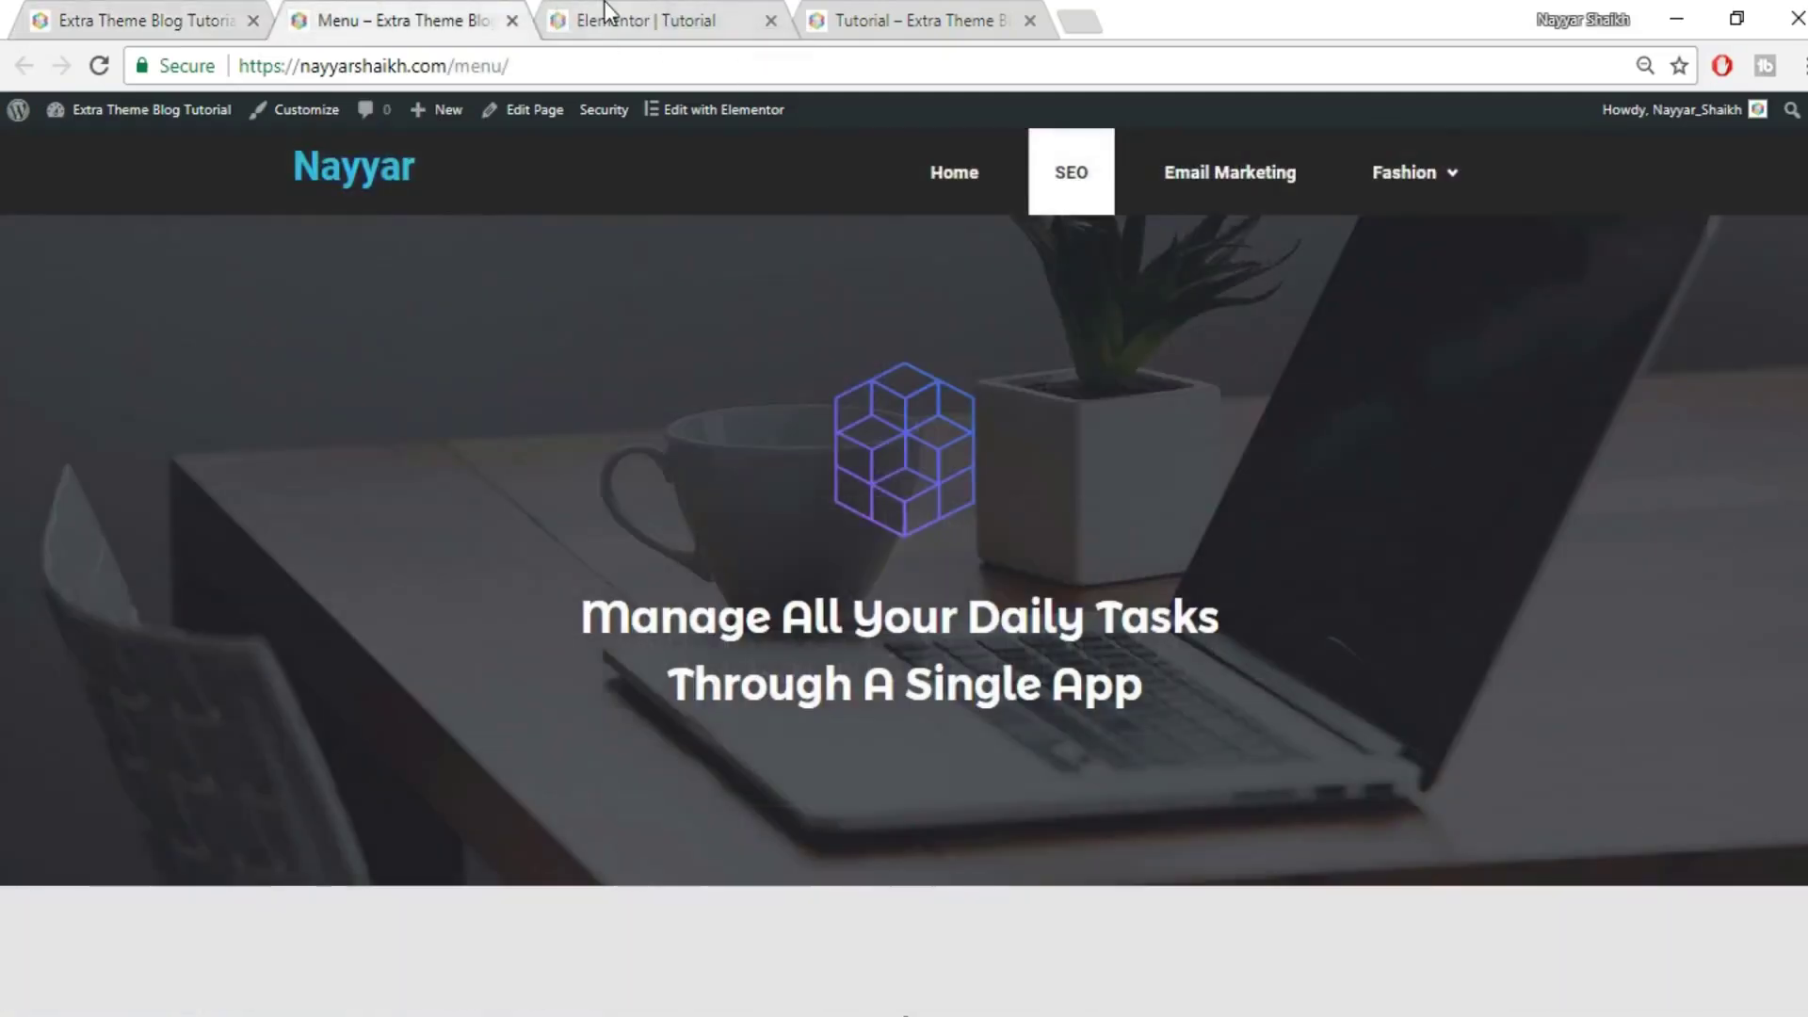
pyautogui.click(612, 17)
pyautogui.moveTo(333, 133)
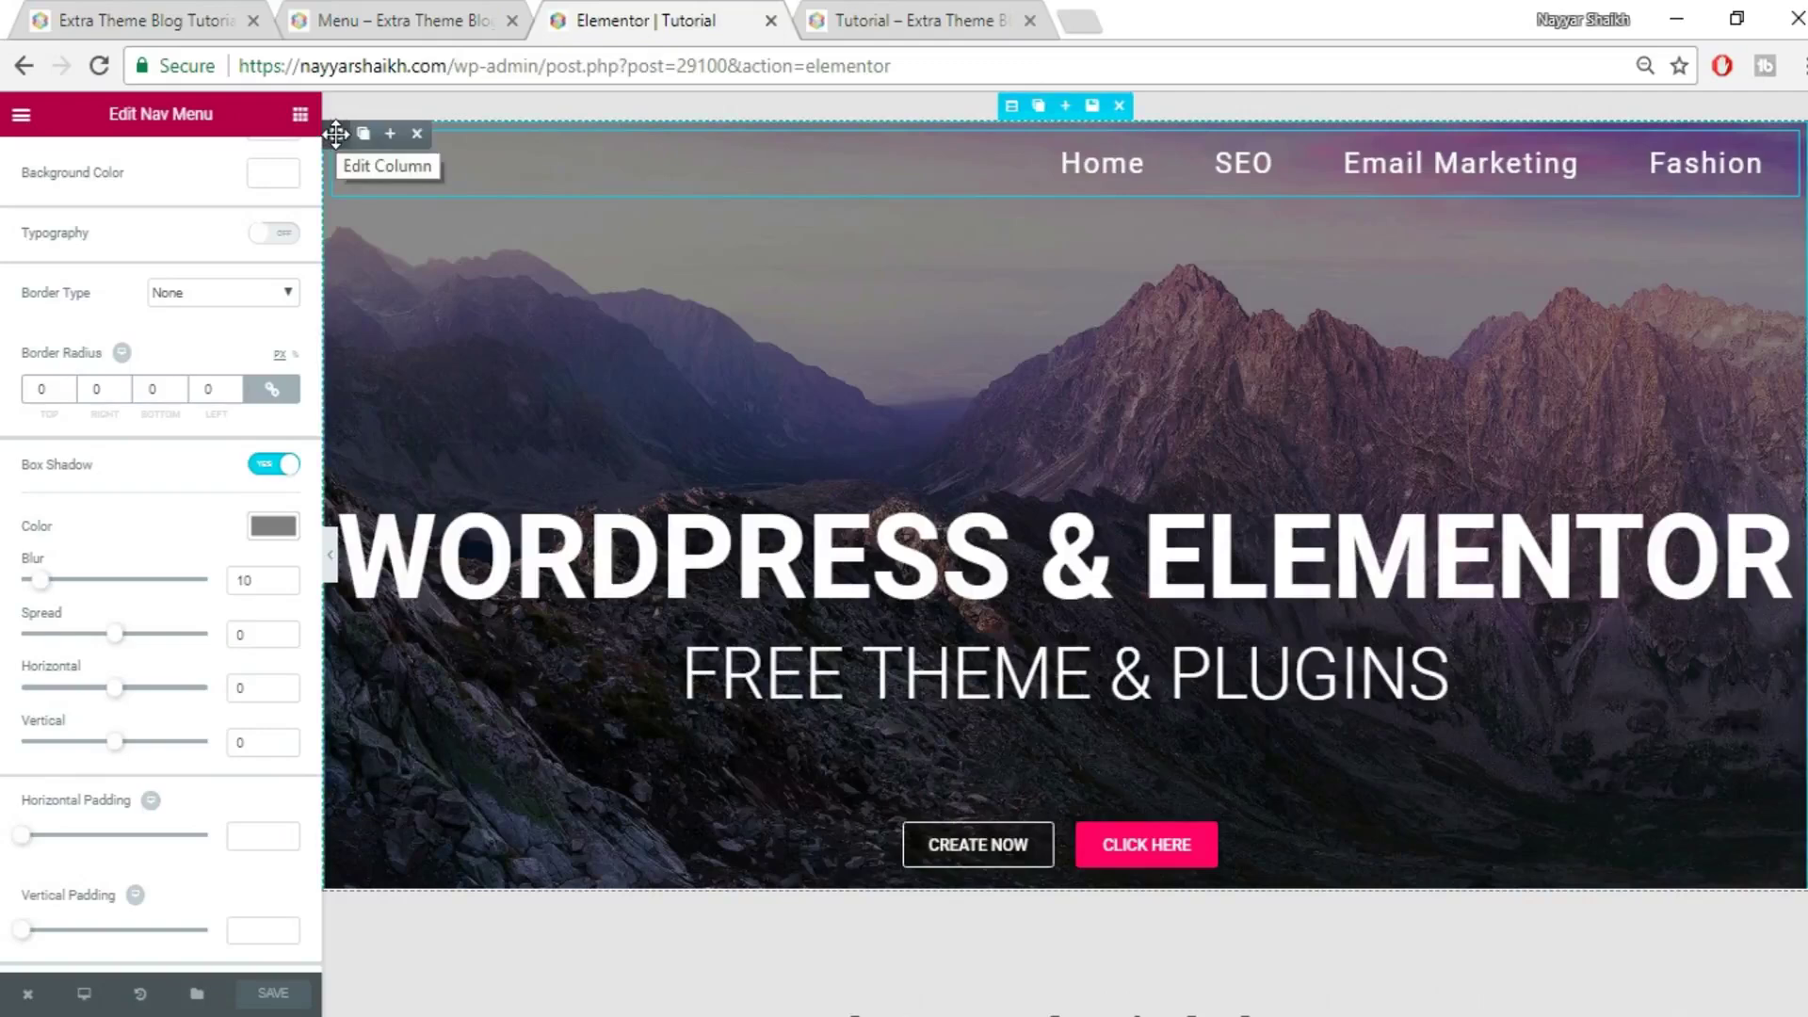
pyautogui.click(389, 135)
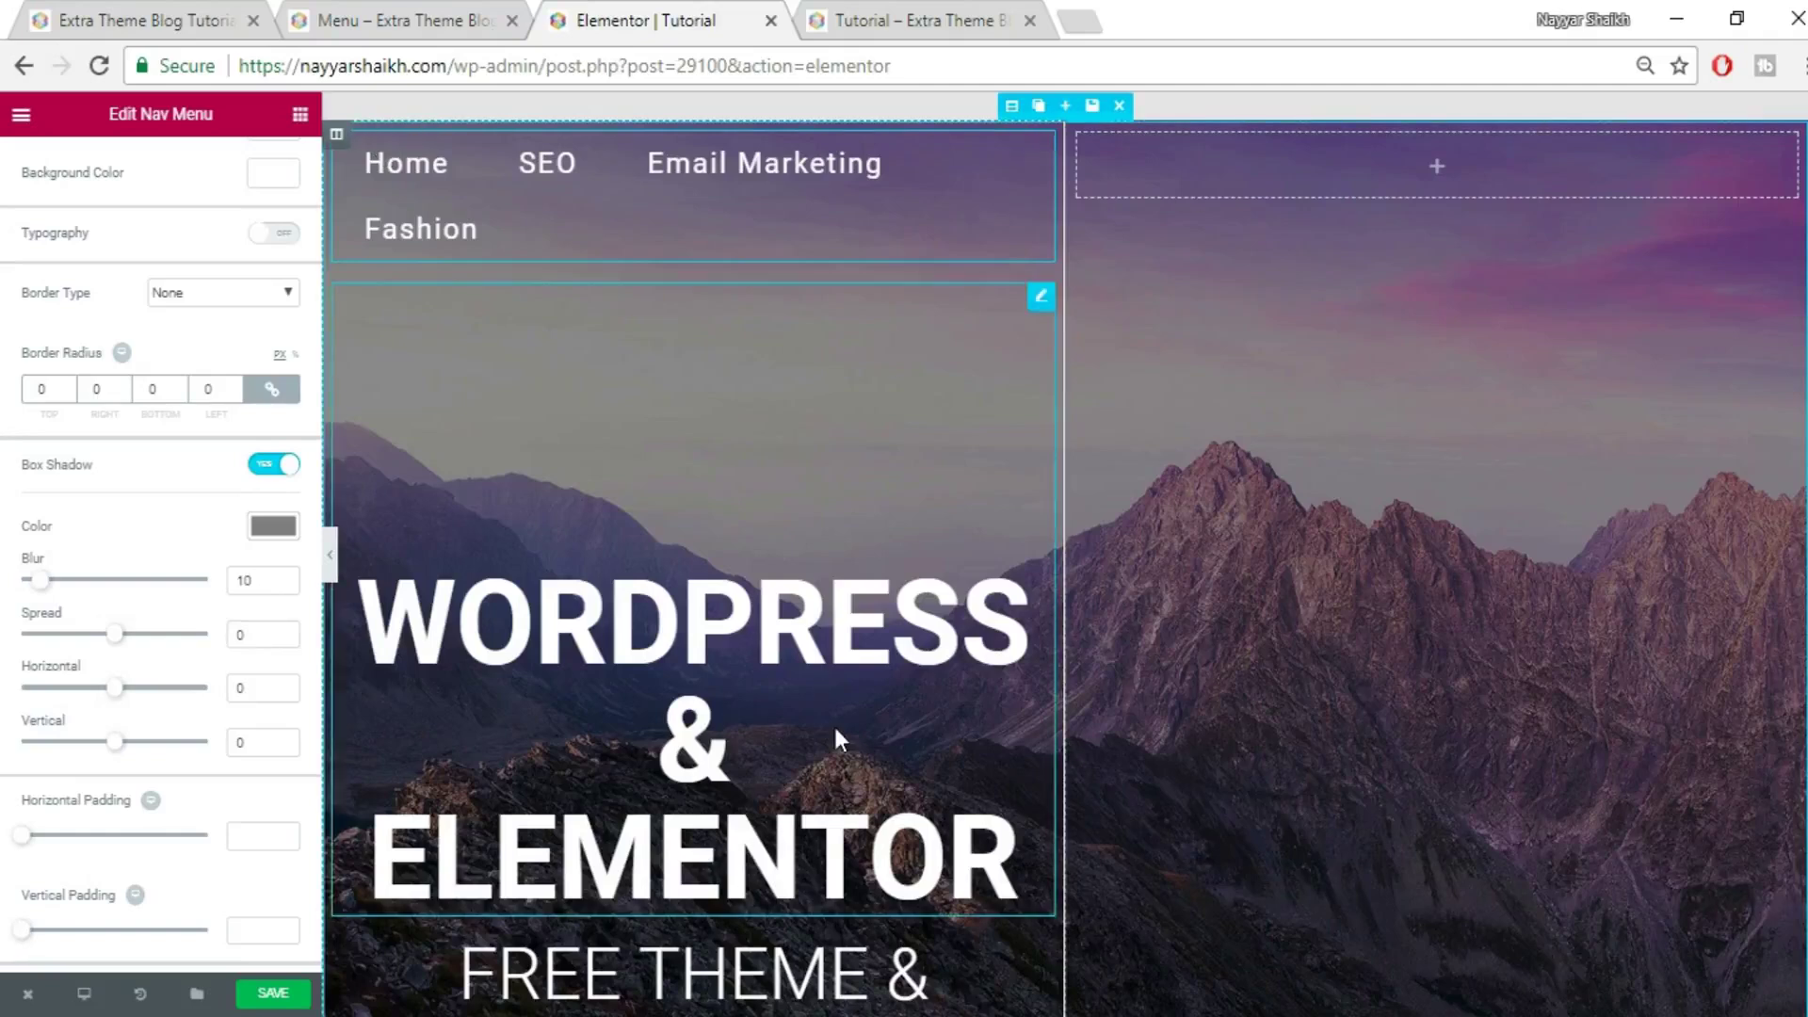
pyautogui.hotkey('ctrl', 'z')
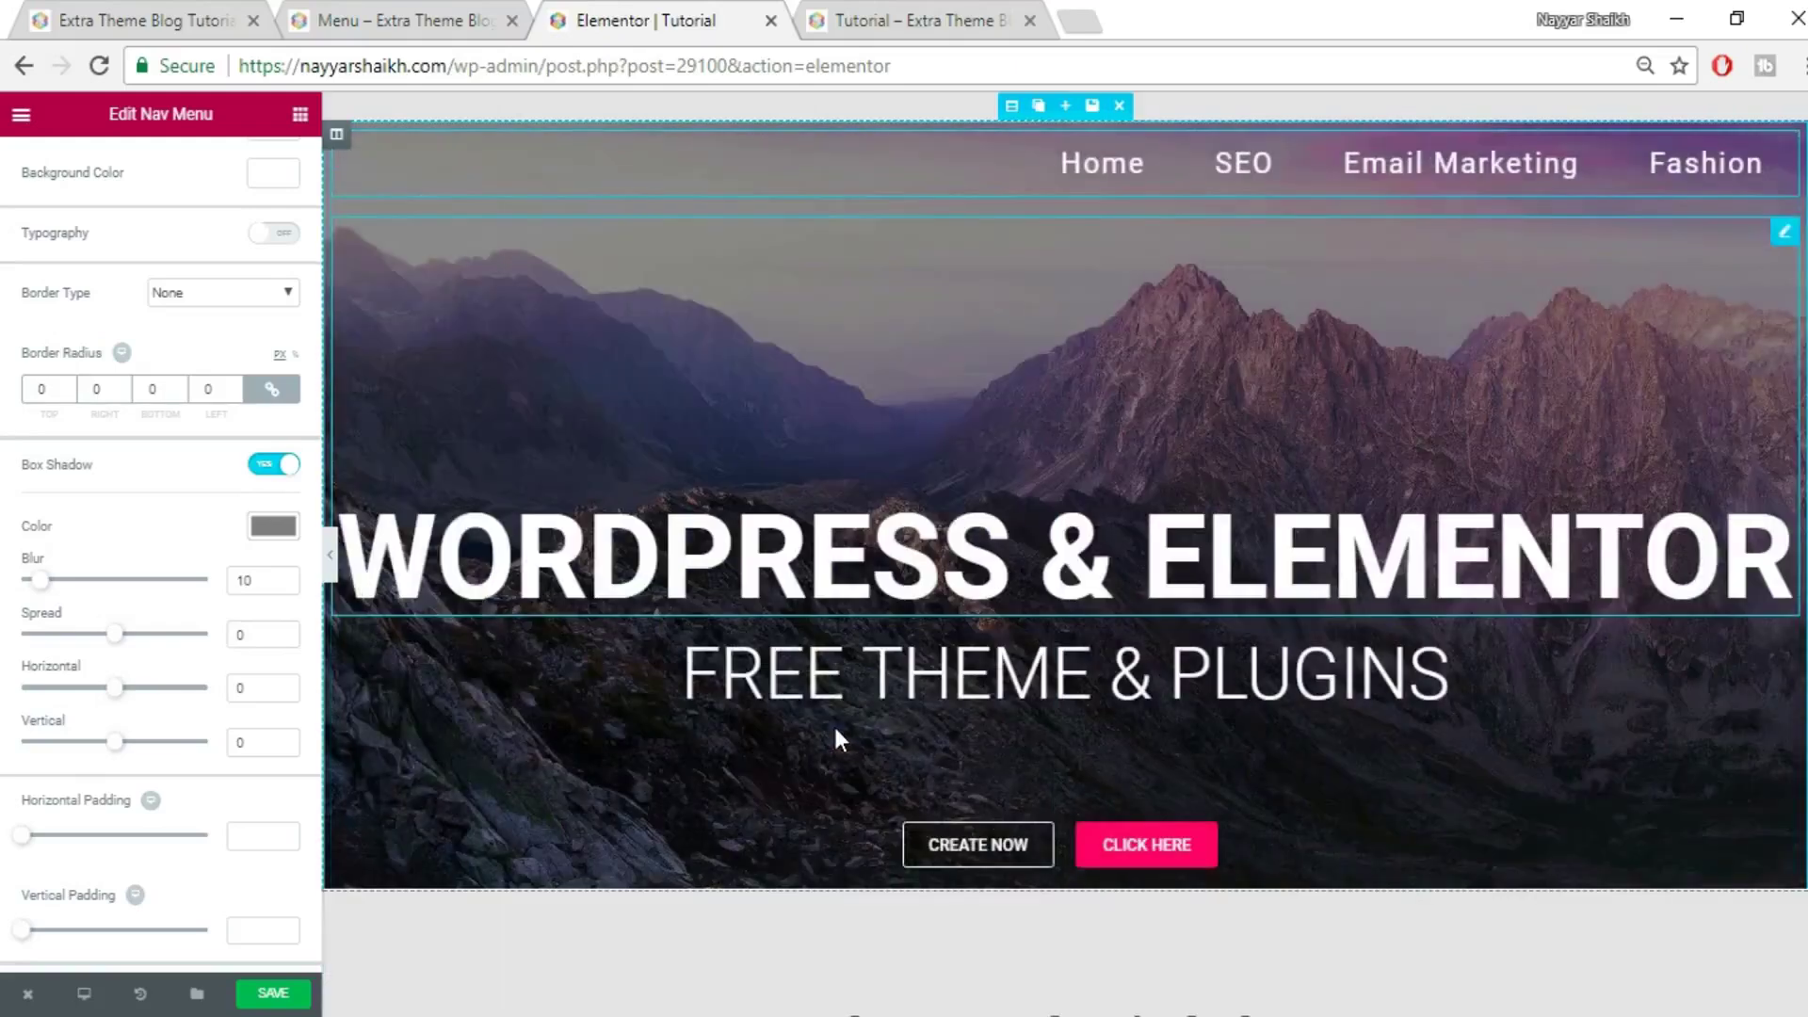
# Add a two-column inner section above the heading, move the Nav Menu into its right column and widen that column to fit one line
pyautogui.click(299, 114)
pyautogui.moveTo(79, 265); pyautogui.dragTo(1088, 223)
pyautogui.moveTo(1158, 169); pyautogui.dragTo(1356, 189)
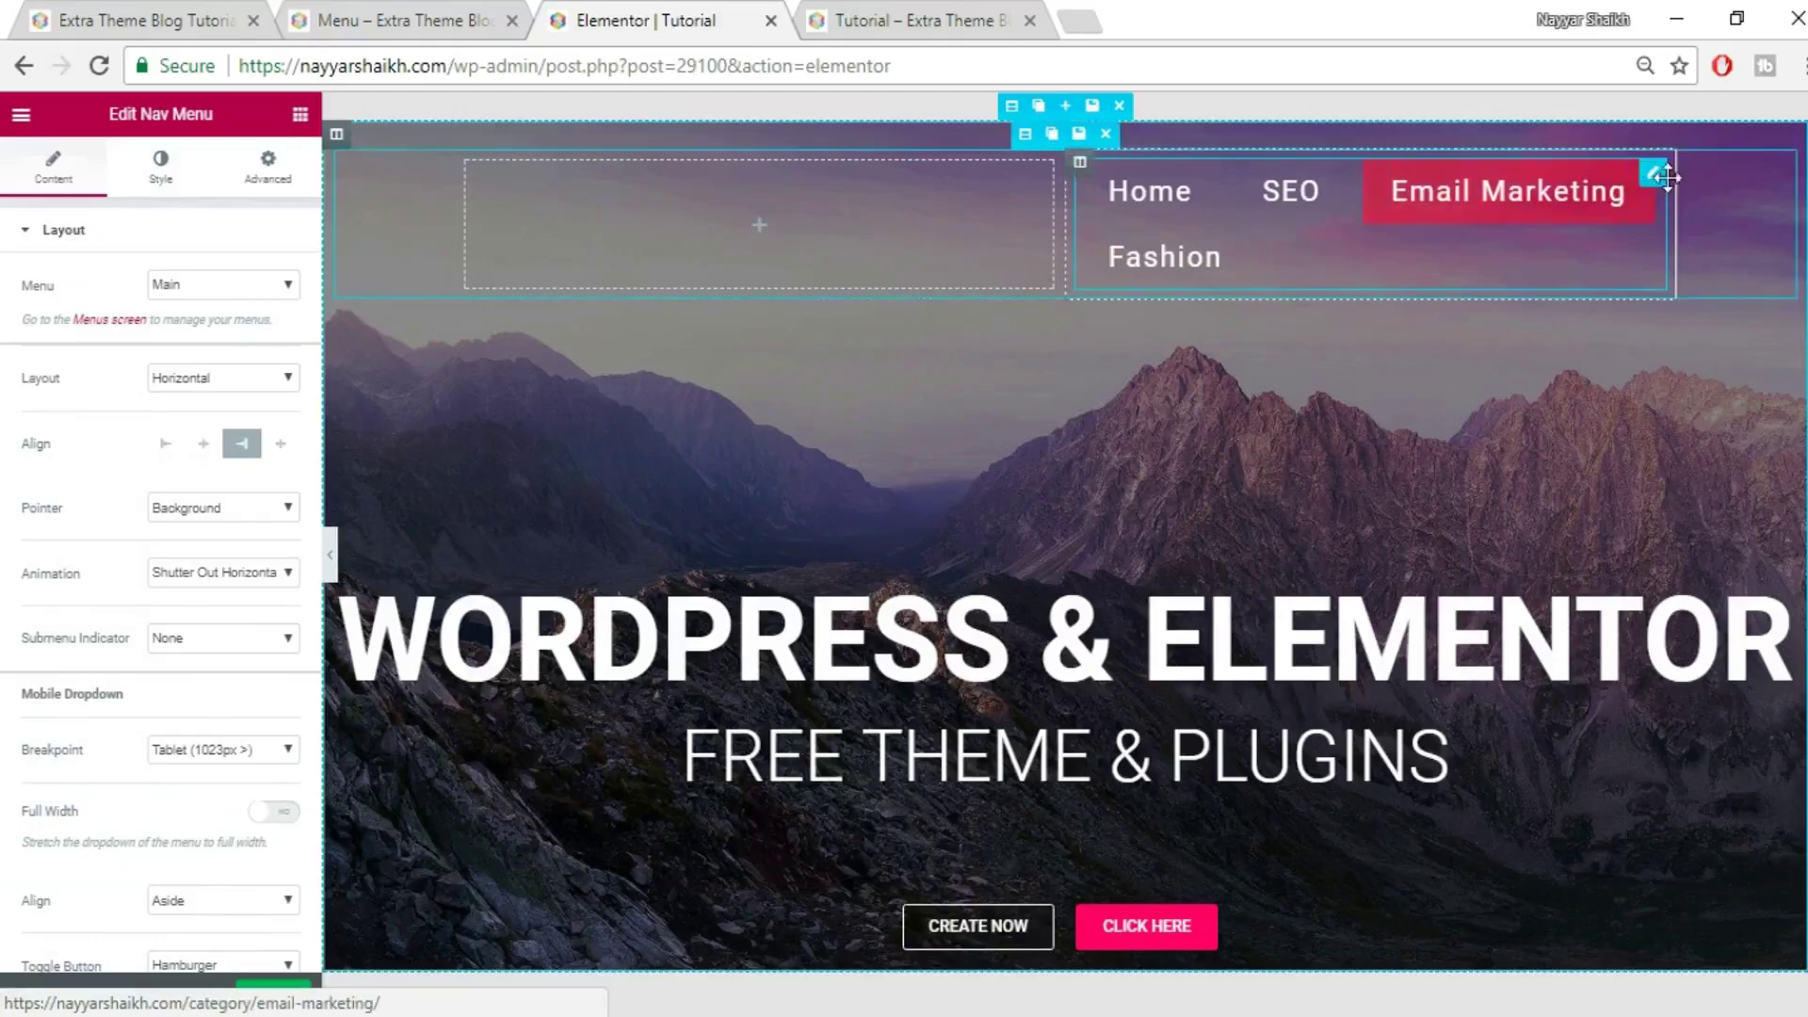
pyautogui.moveTo(1055, 217); pyautogui.dragTo(933, 209)
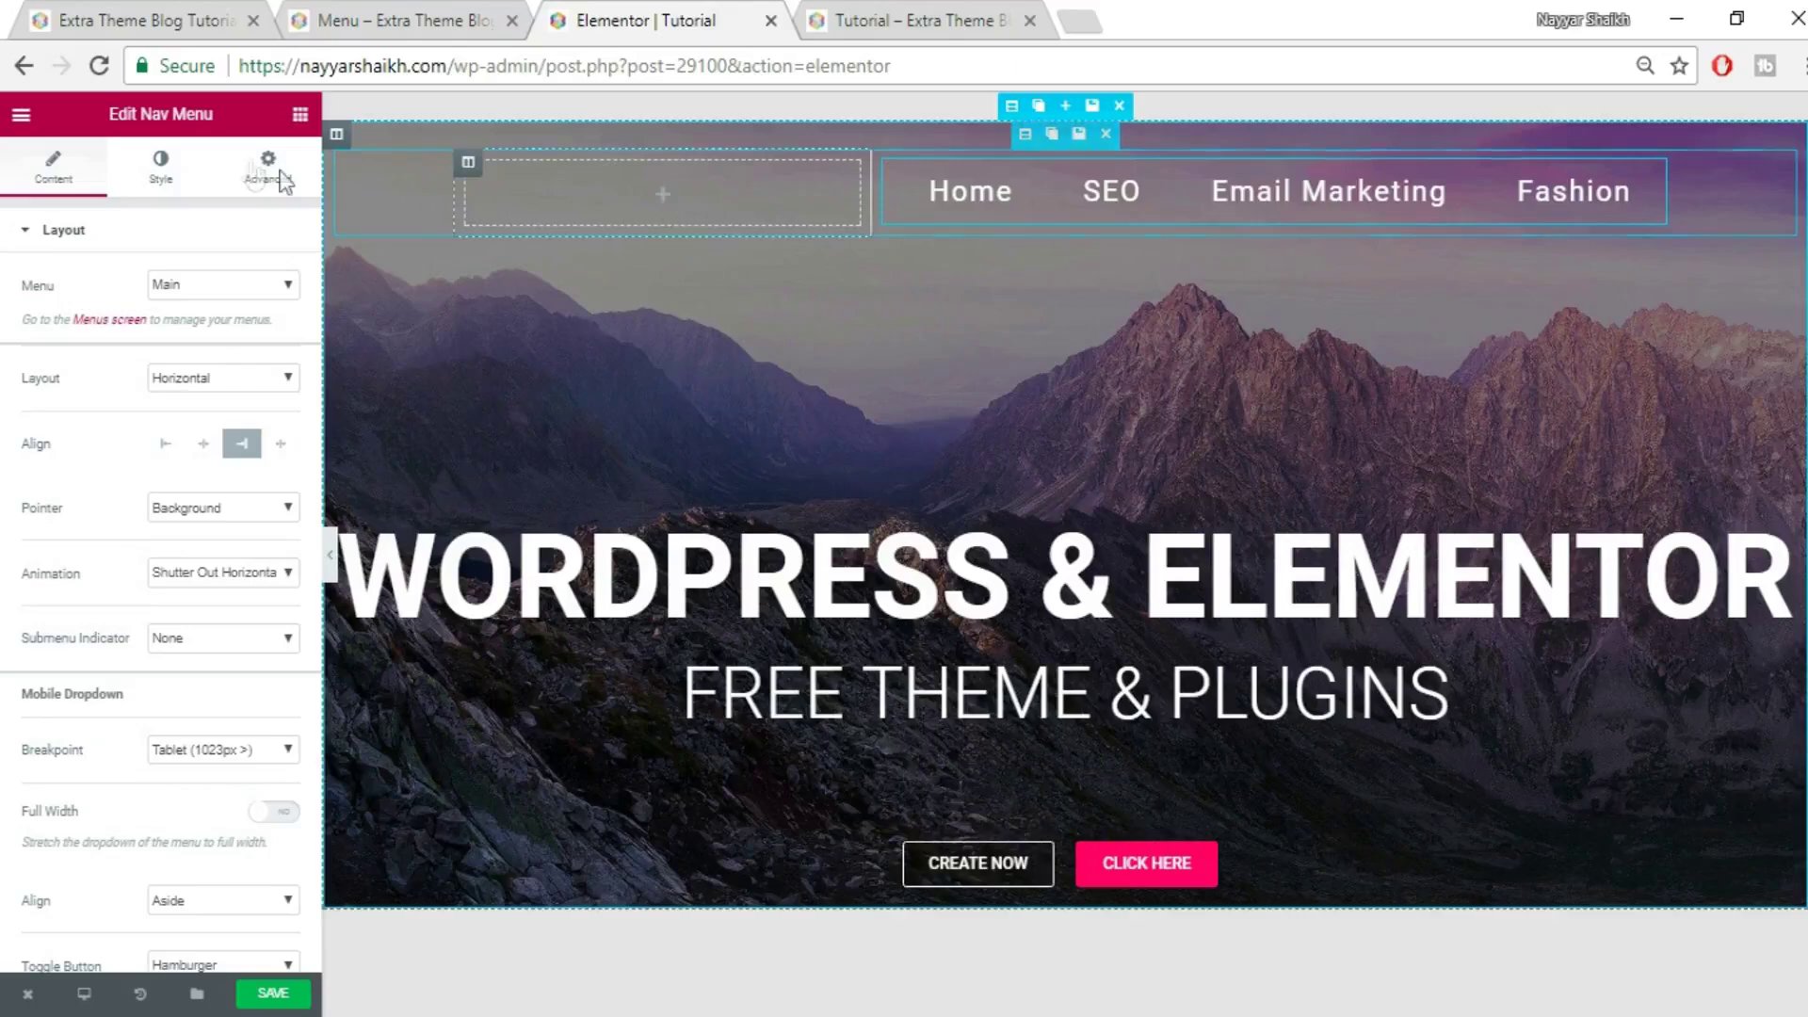
# Add an Image widget to the empty column beside the menu and insert the DIG IT logo from the media library
pyautogui.click(300, 115)
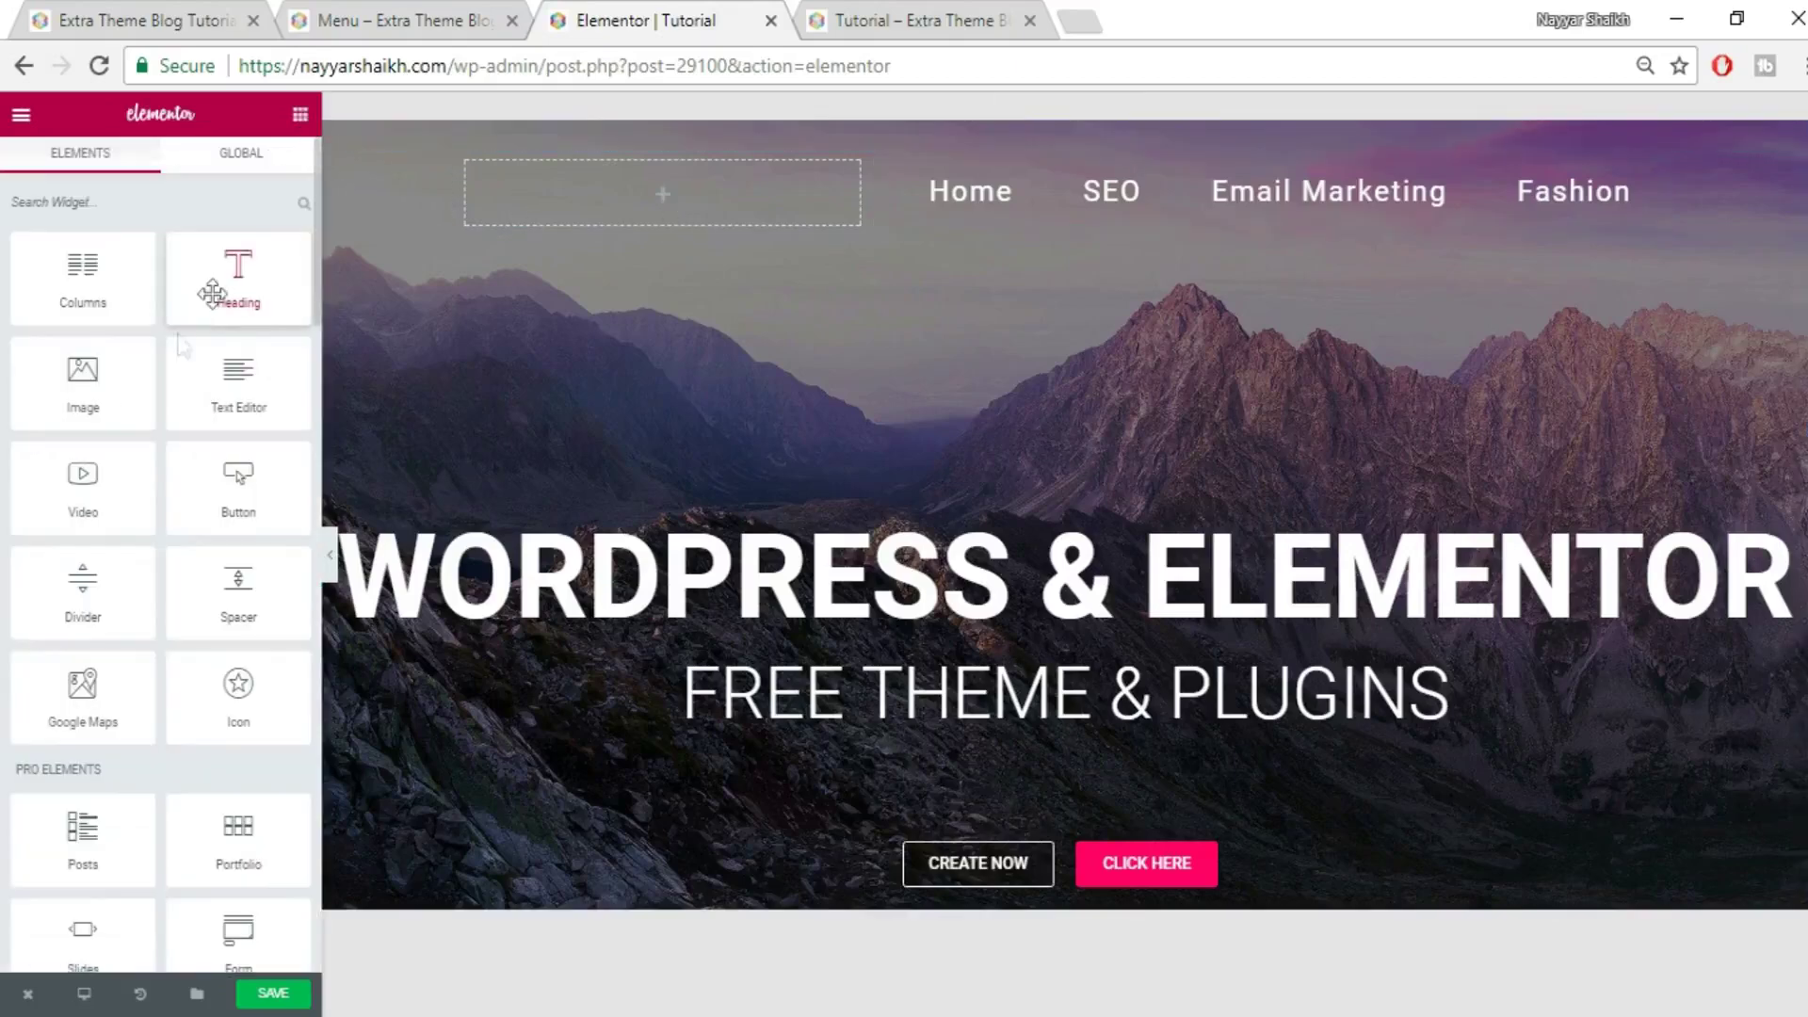
pyautogui.moveTo(83, 372); pyautogui.dragTo(709, 194)
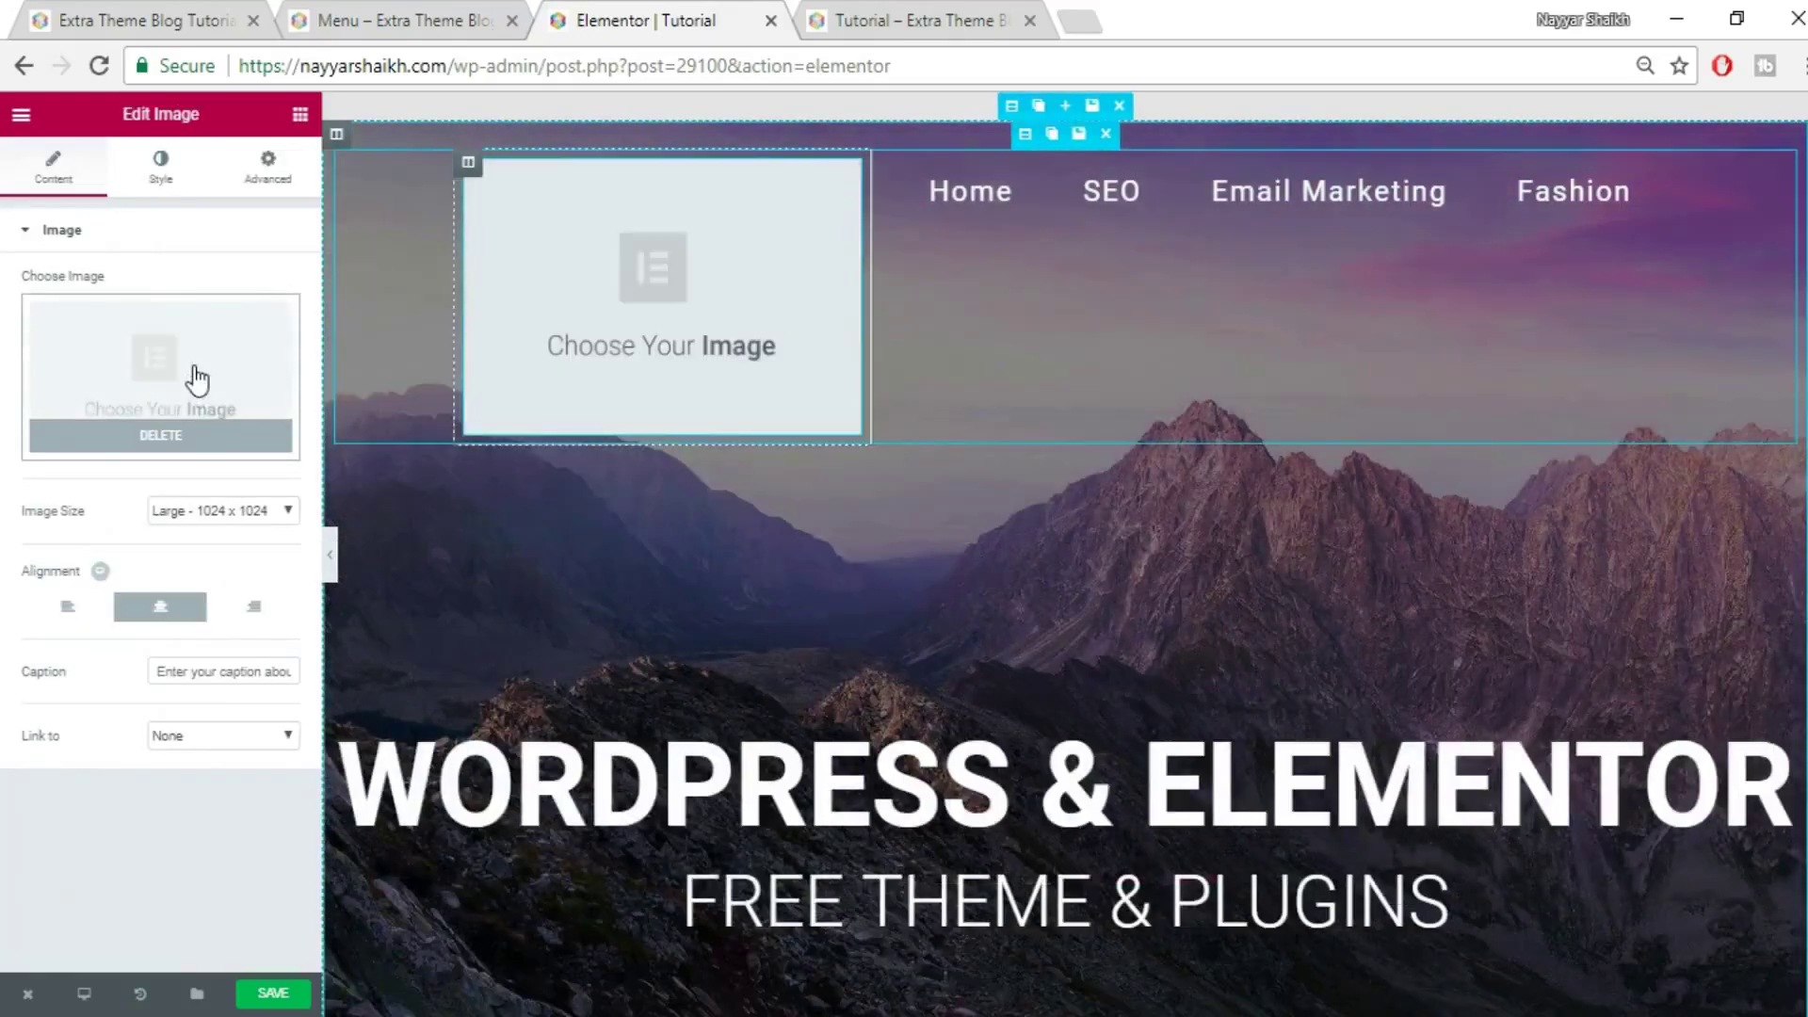
pyautogui.click(197, 379)
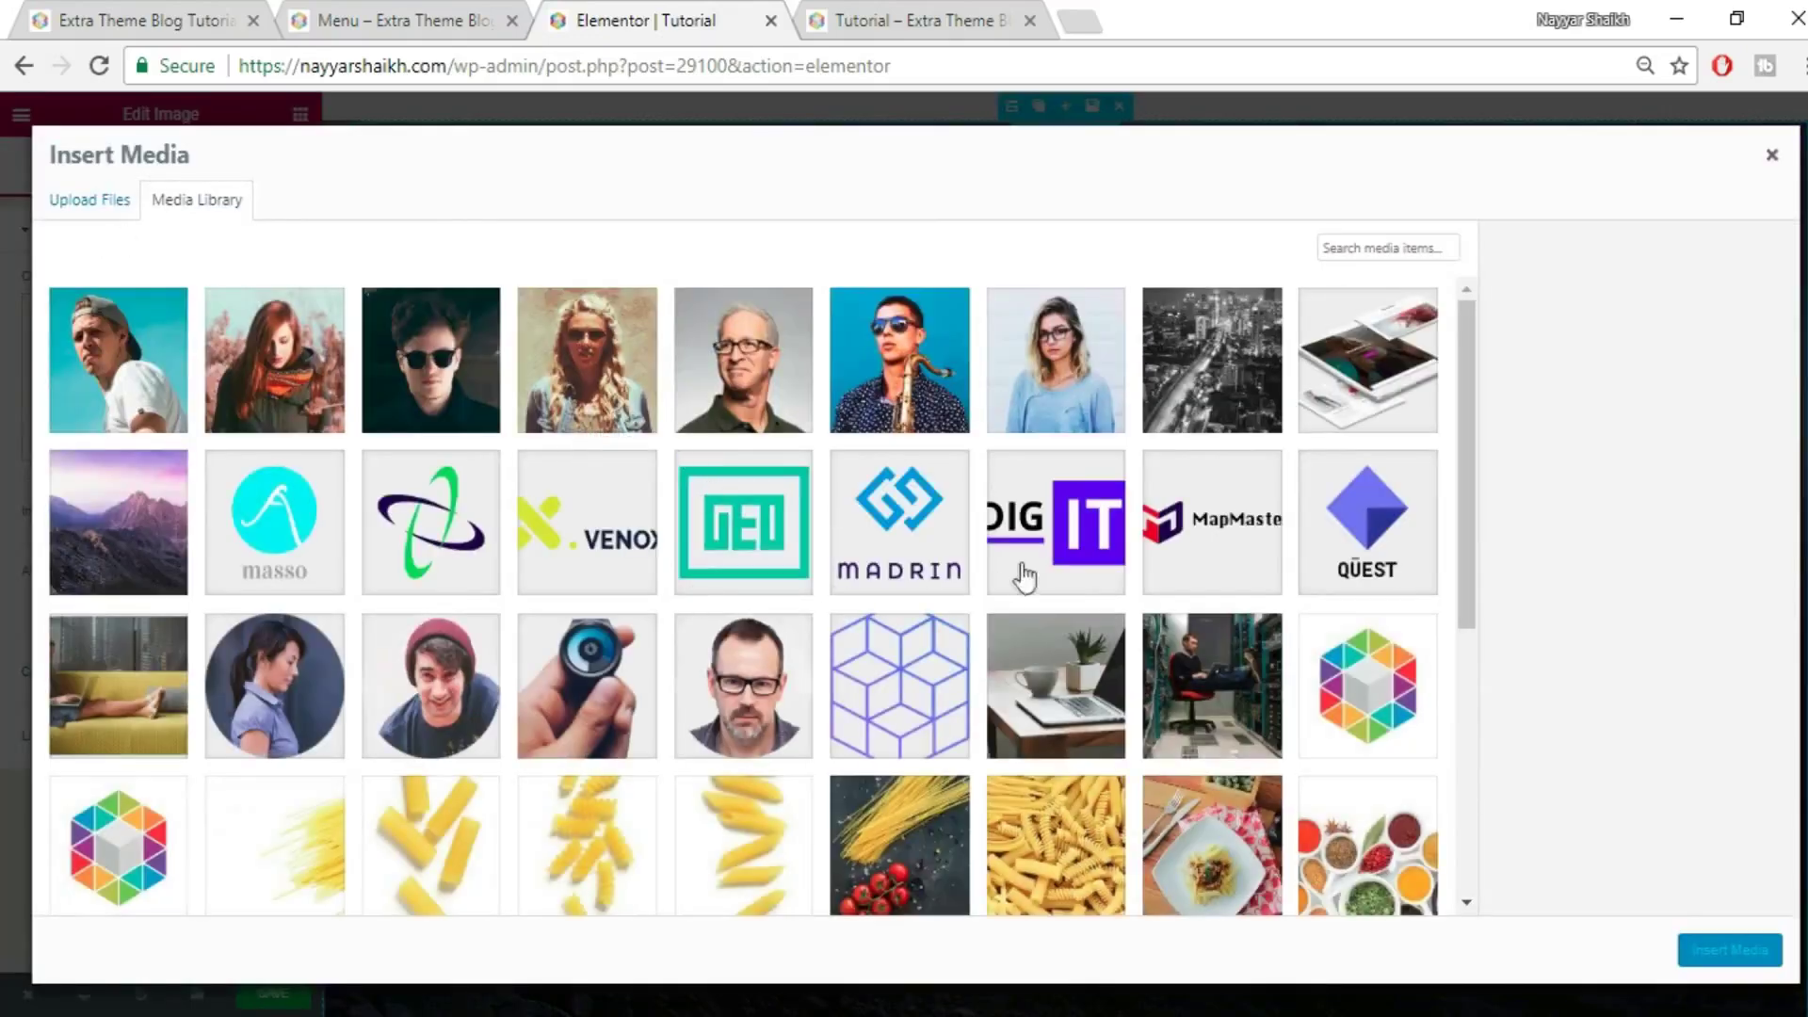
pyautogui.click(1049, 542)
pyautogui.click(1740, 952)
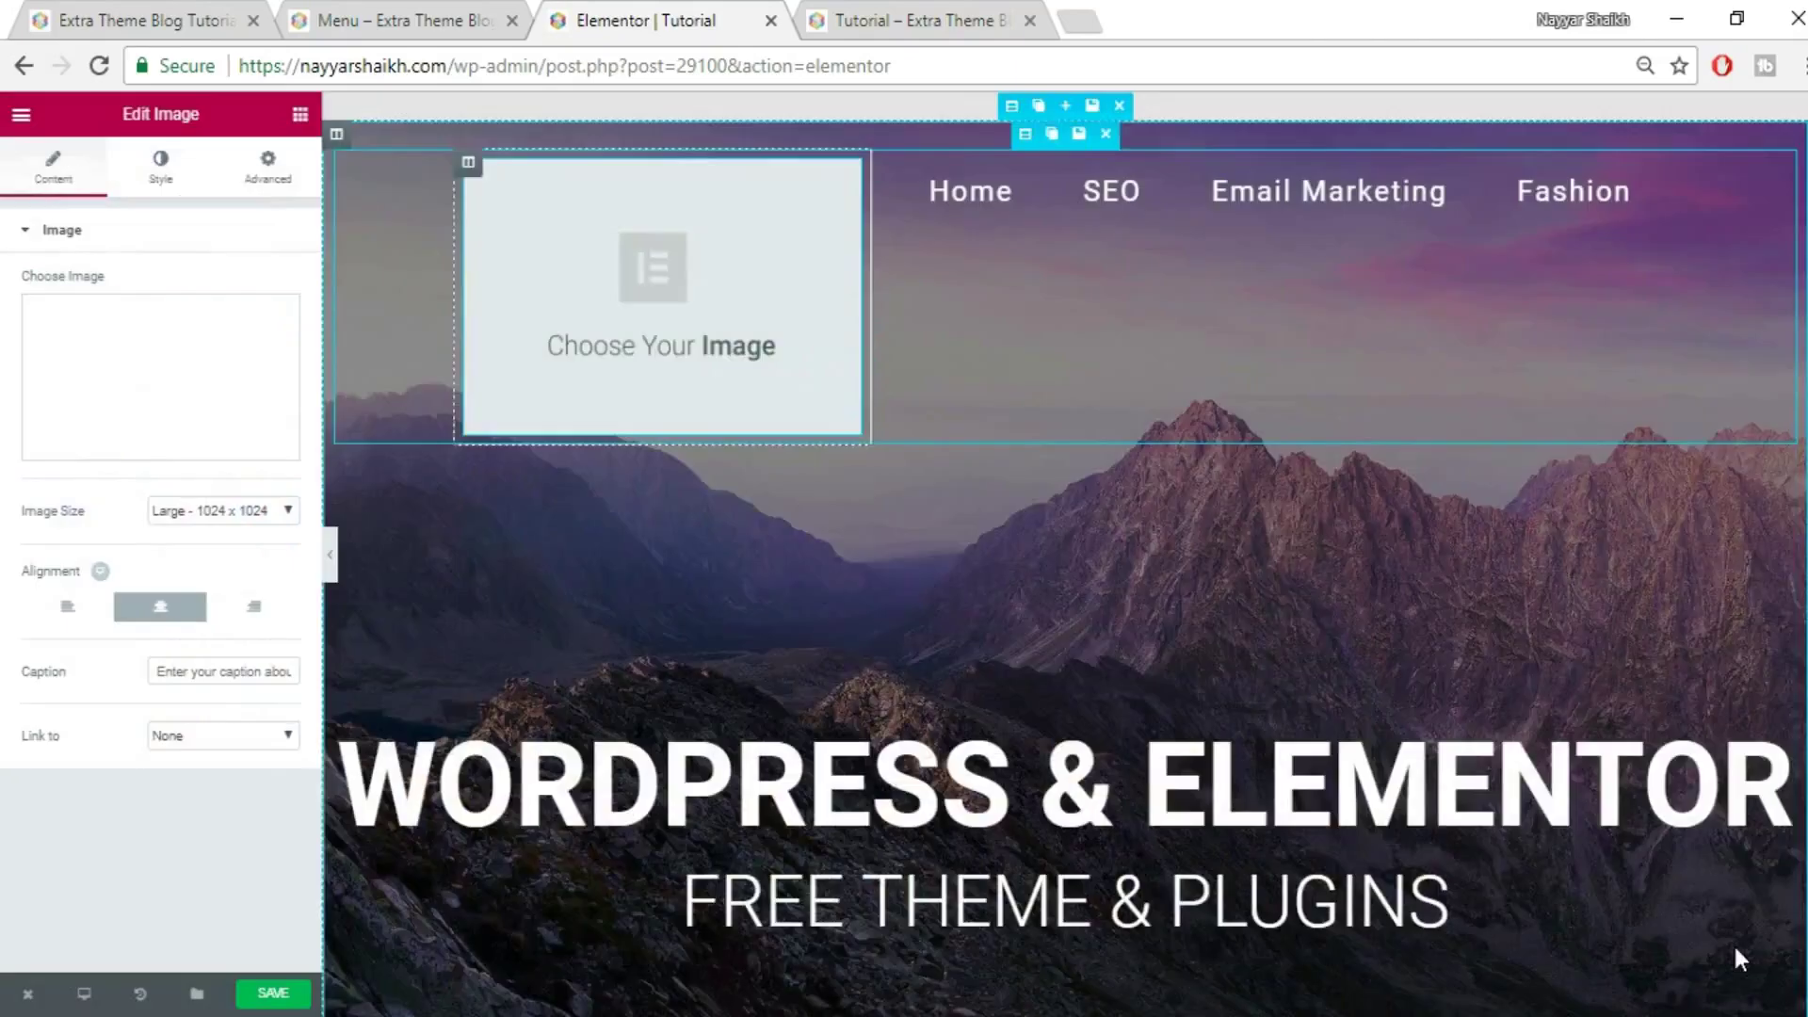
# Align the DIG IT logo image to the left of its column
pyautogui.click(163, 192)
pyautogui.click(35, 185)
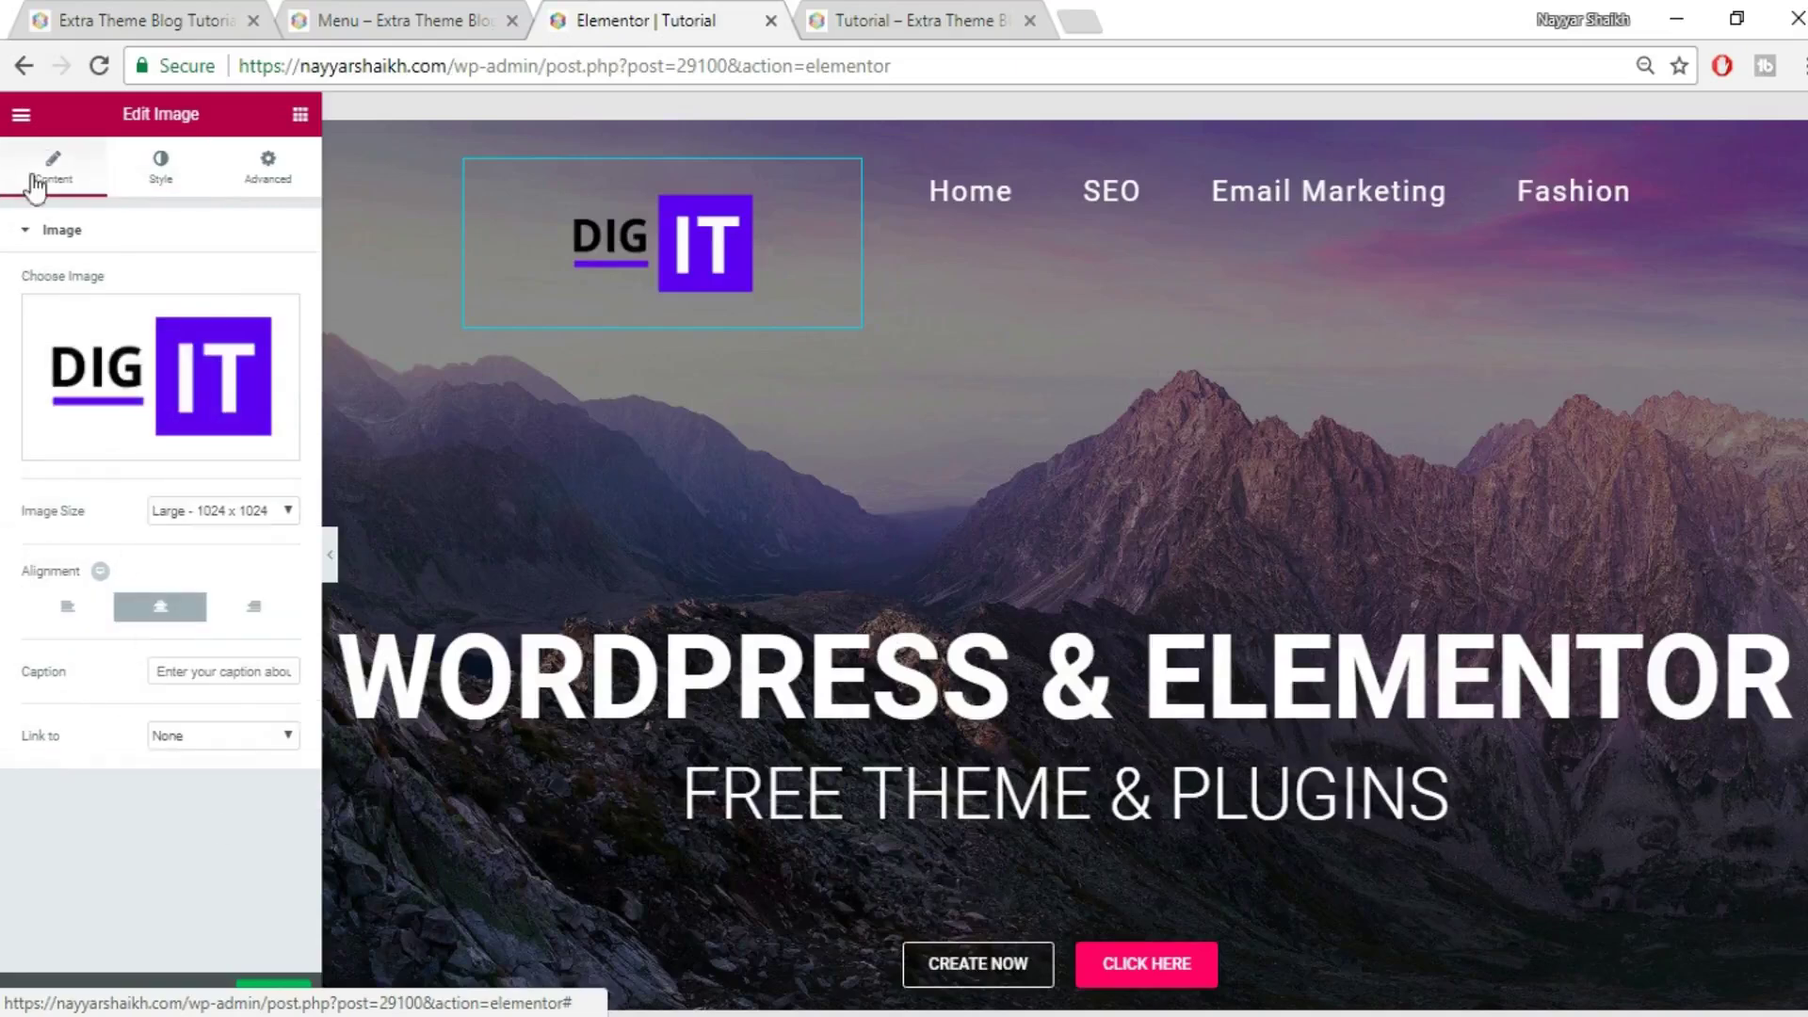
pyautogui.click(68, 608)
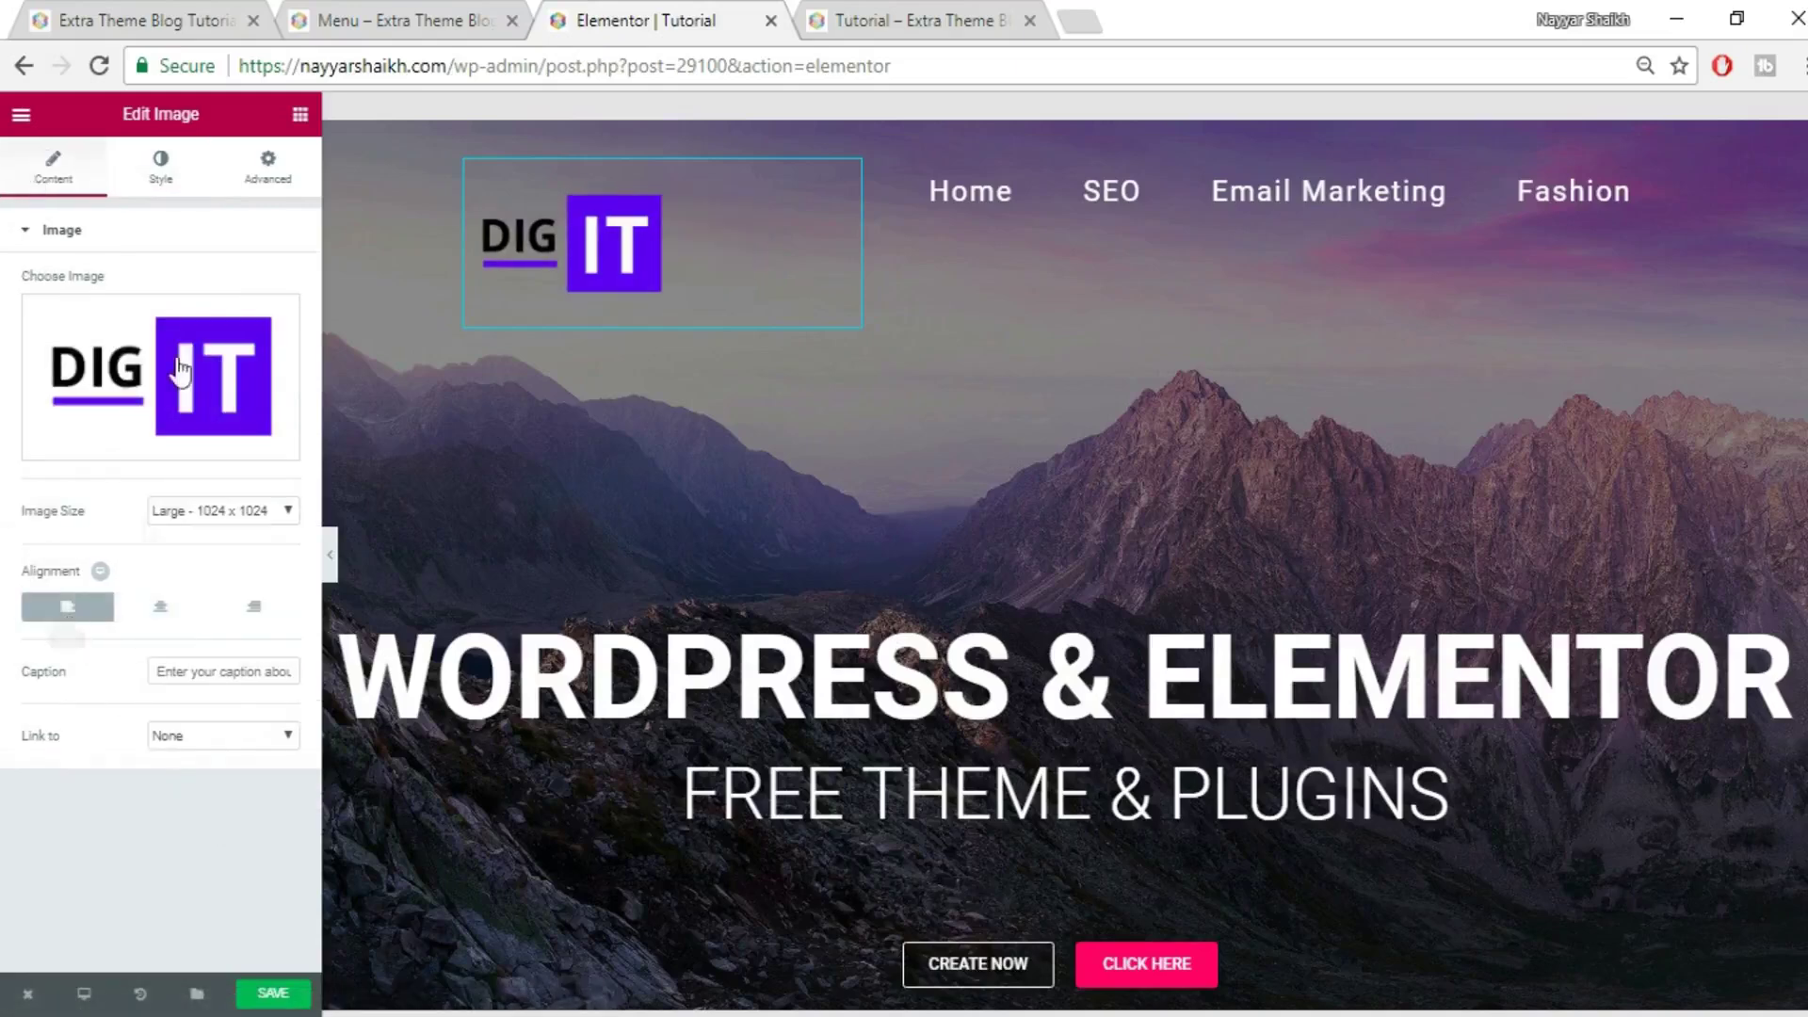
# Link the logo to a custom URL using the site's home page address, and look at the logo link on the home page
pyautogui.click(264, 743)
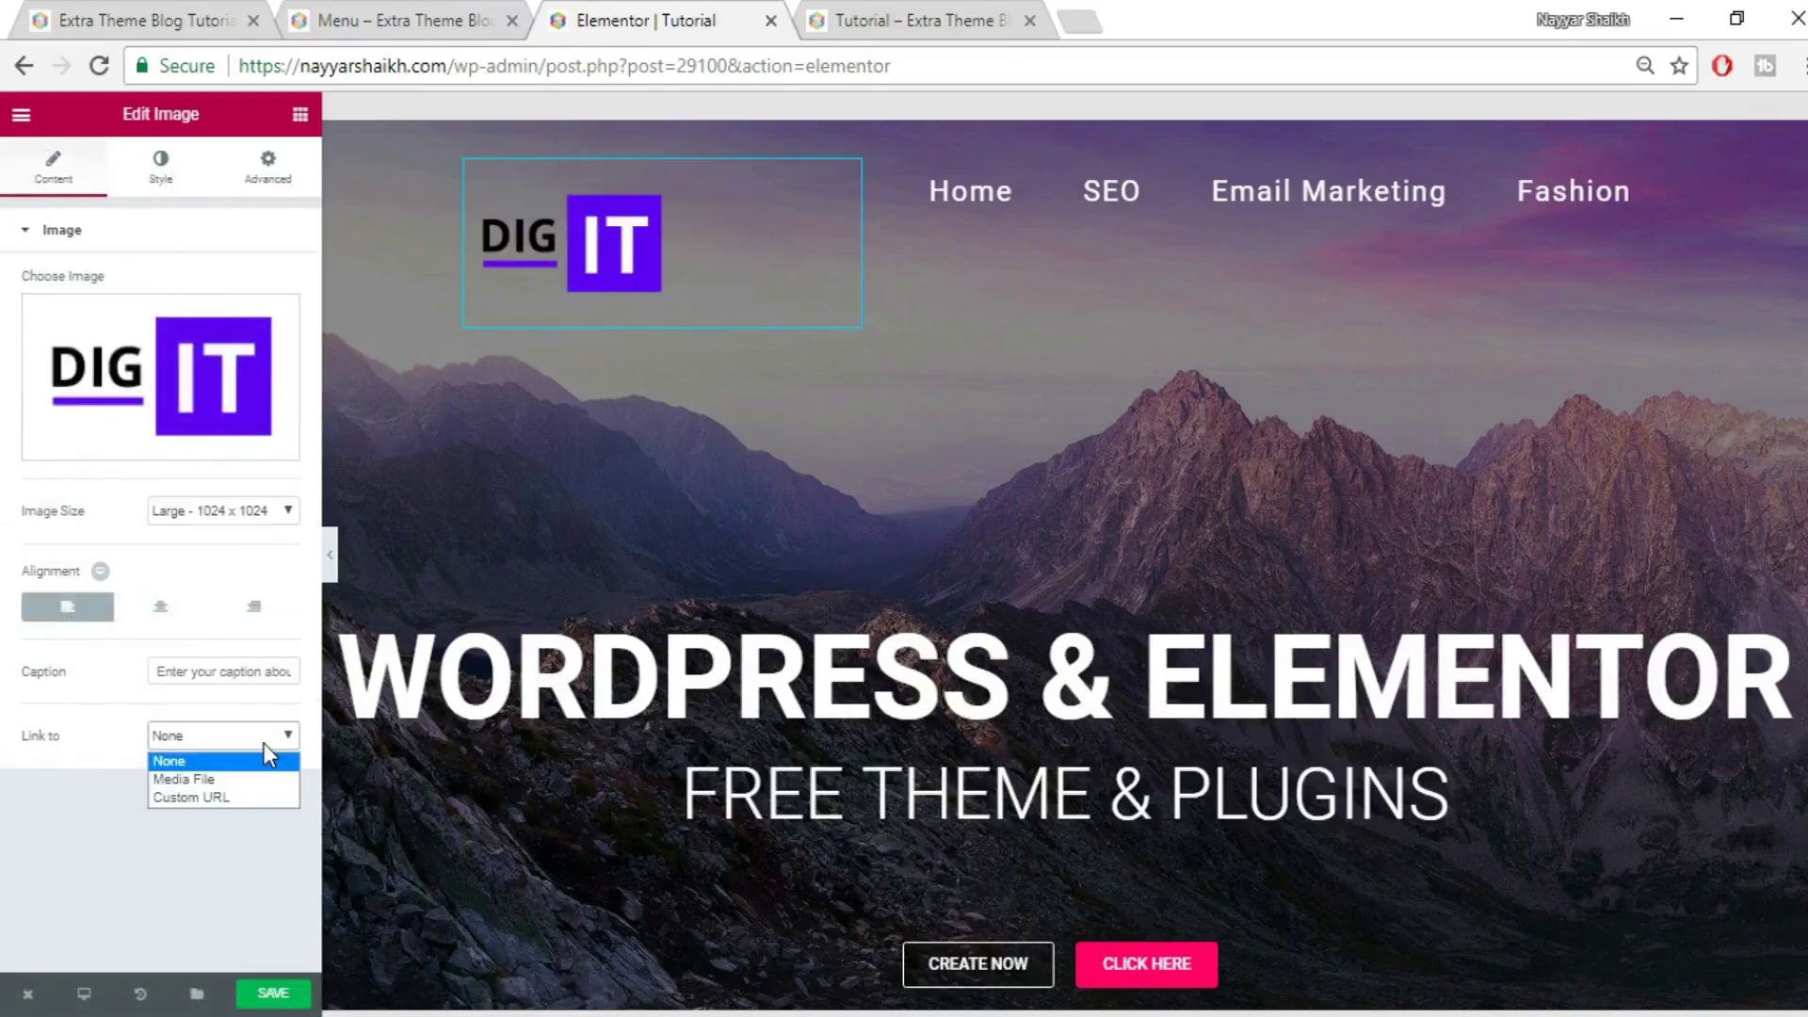
pyautogui.click(232, 799)
pyautogui.click(218, 794)
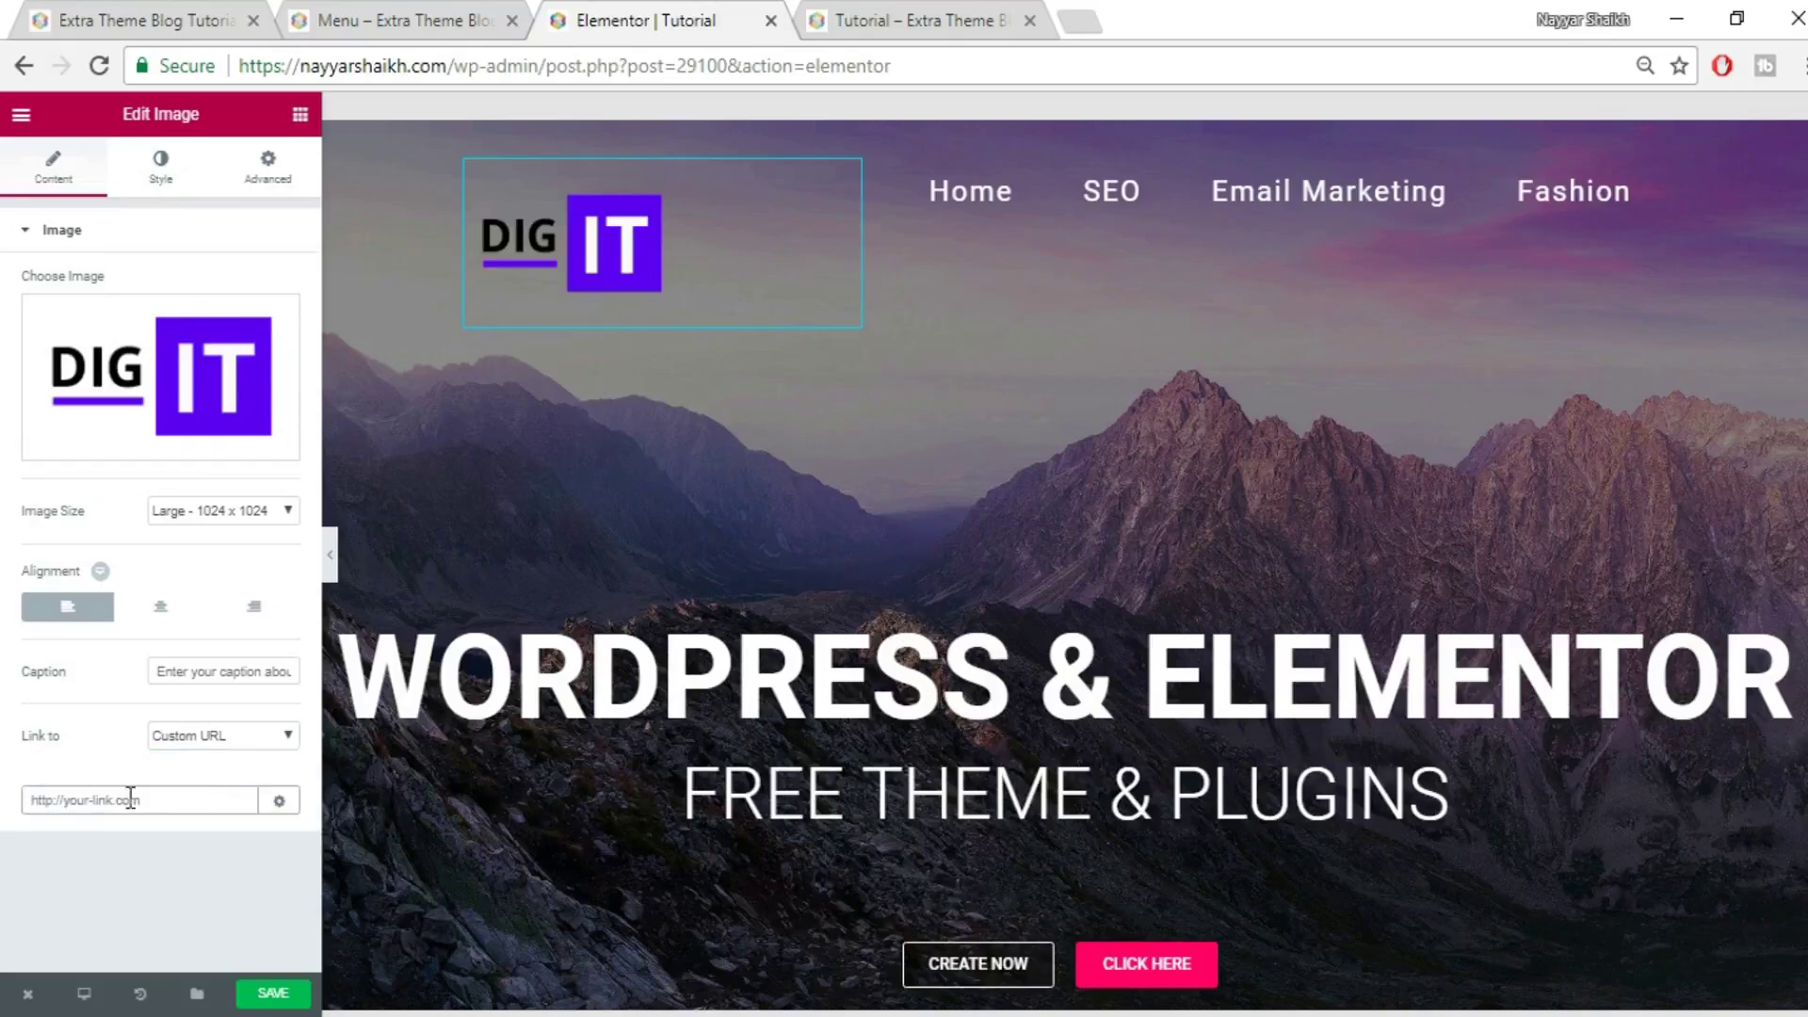
pyautogui.click(126, 21)
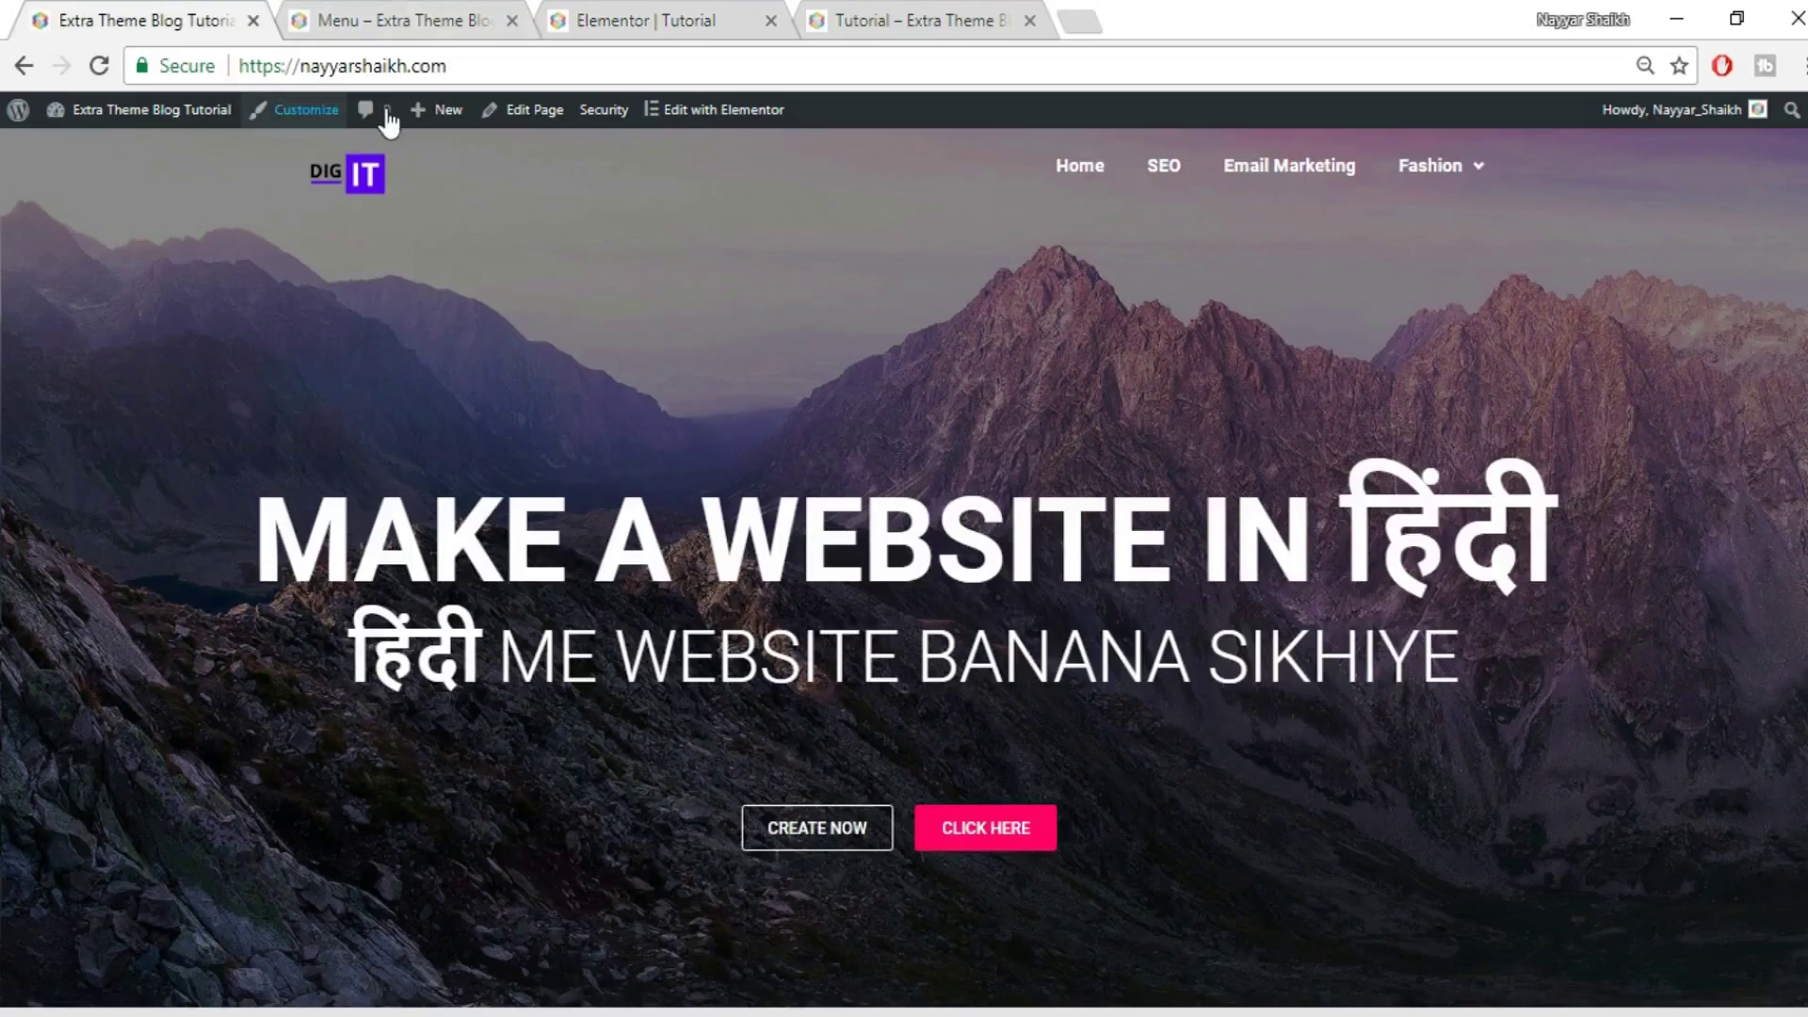
pyautogui.click(517, 65)
pyautogui.hotkey('ctrl', 'c')
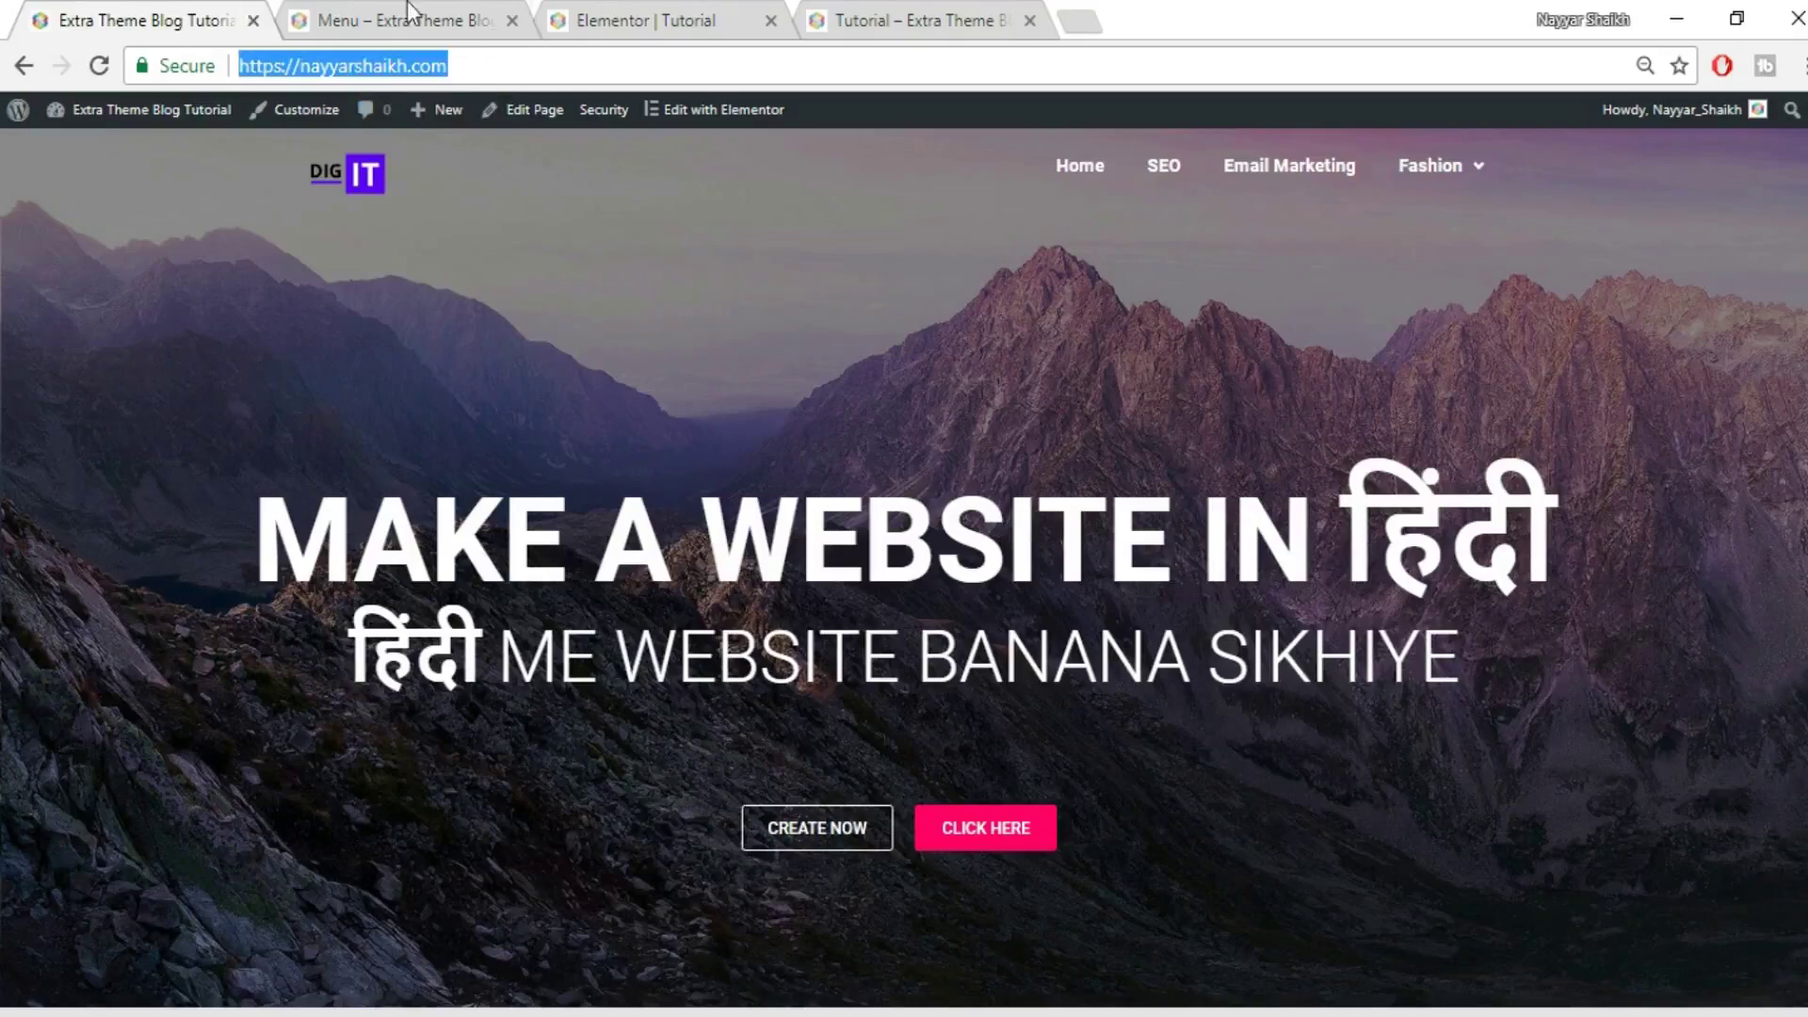
pyautogui.click(607, 17)
pyautogui.hotkey('ctrl', 'v')
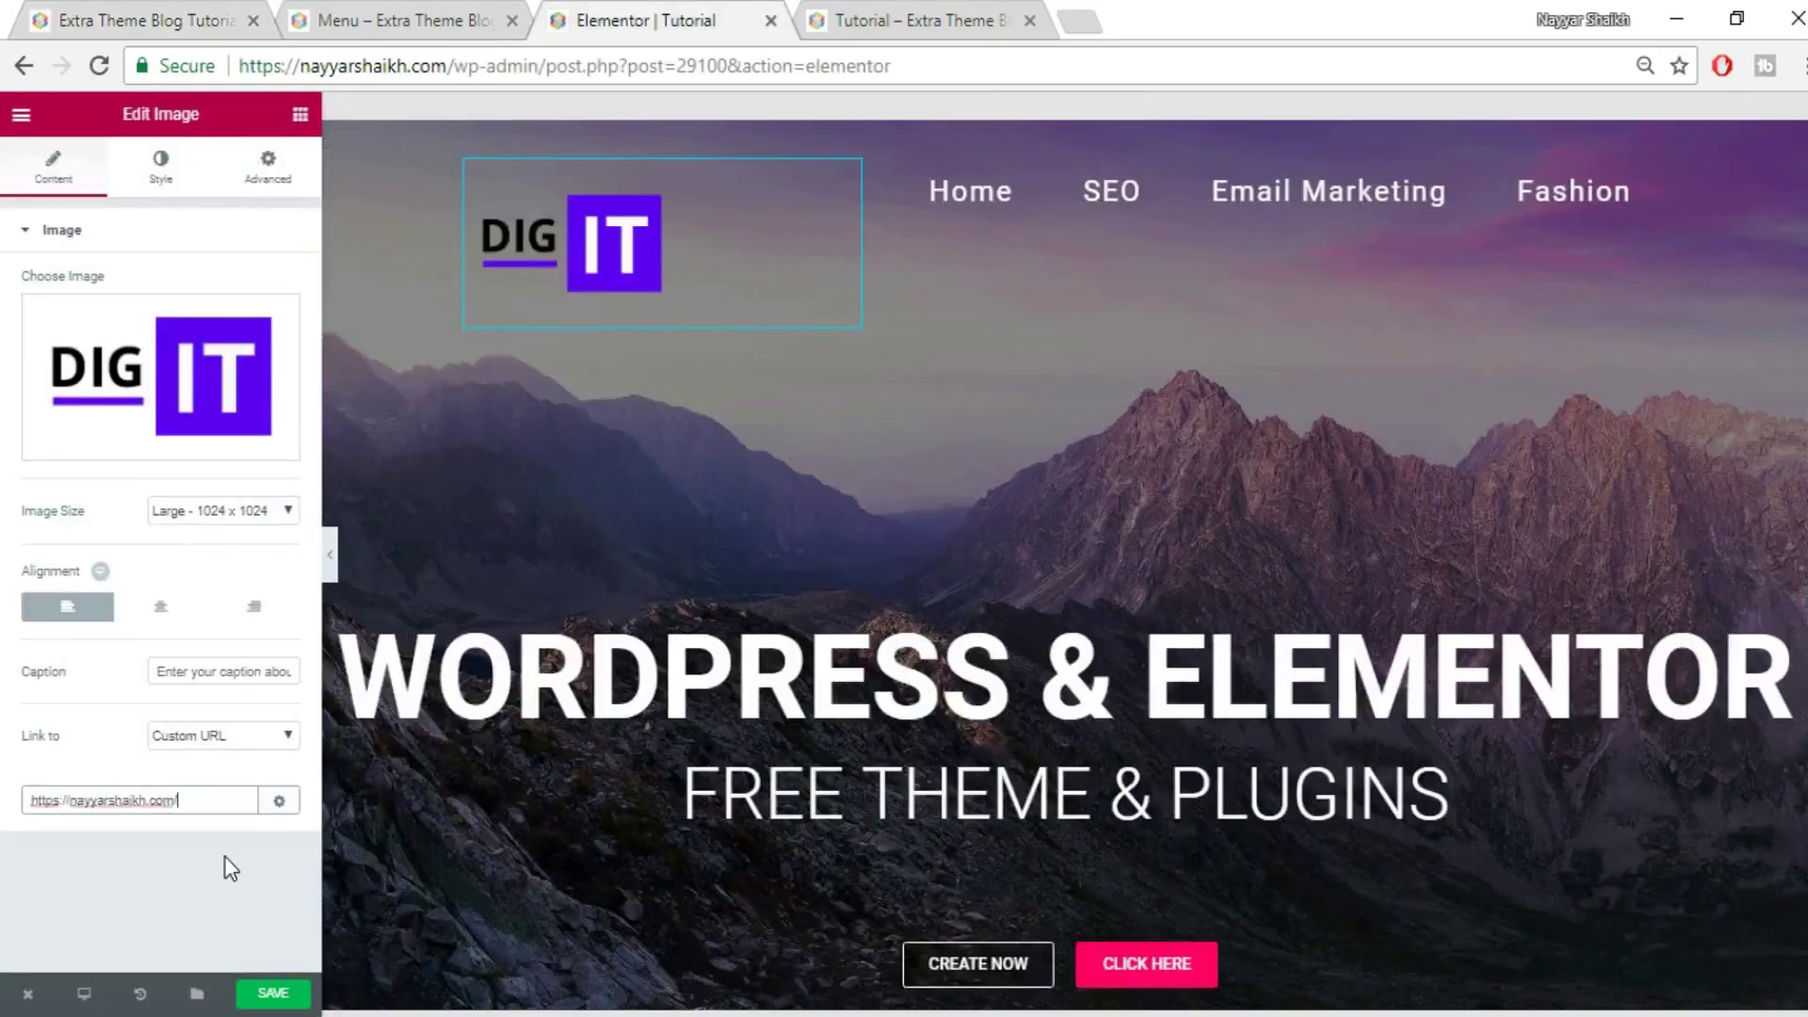
pyautogui.click(211, 20)
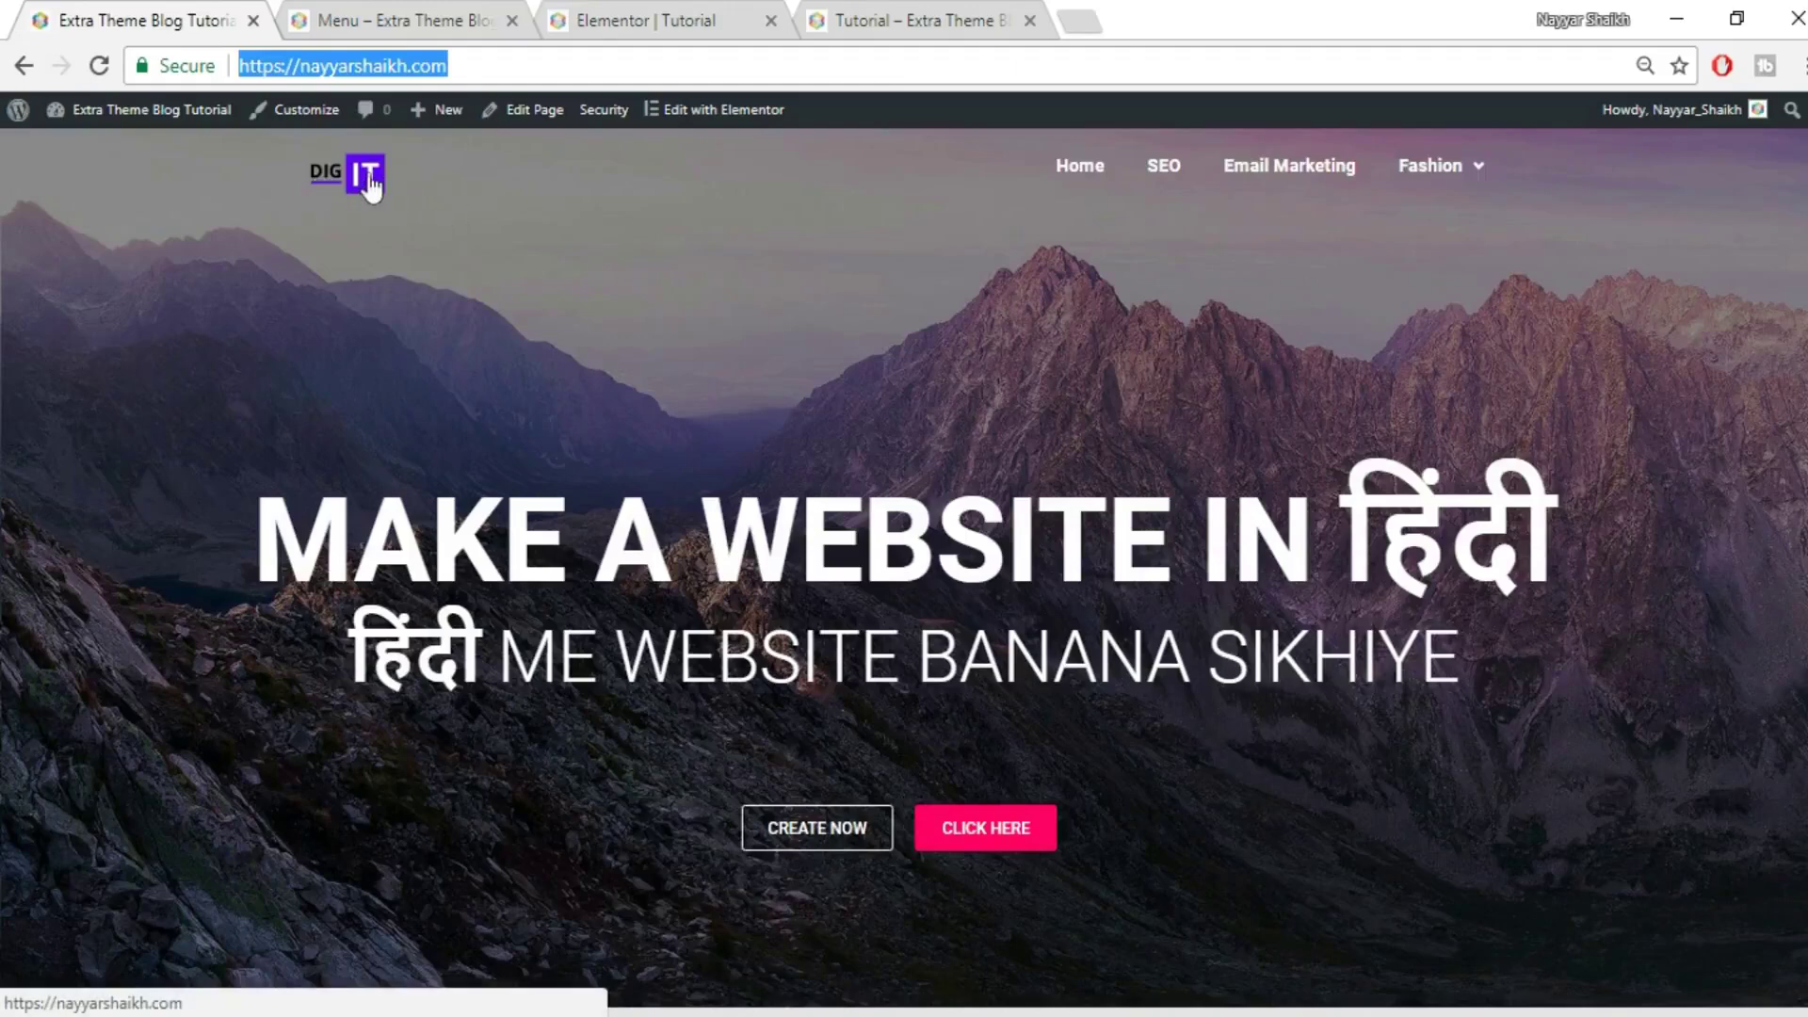
pyautogui.click(608, 12)
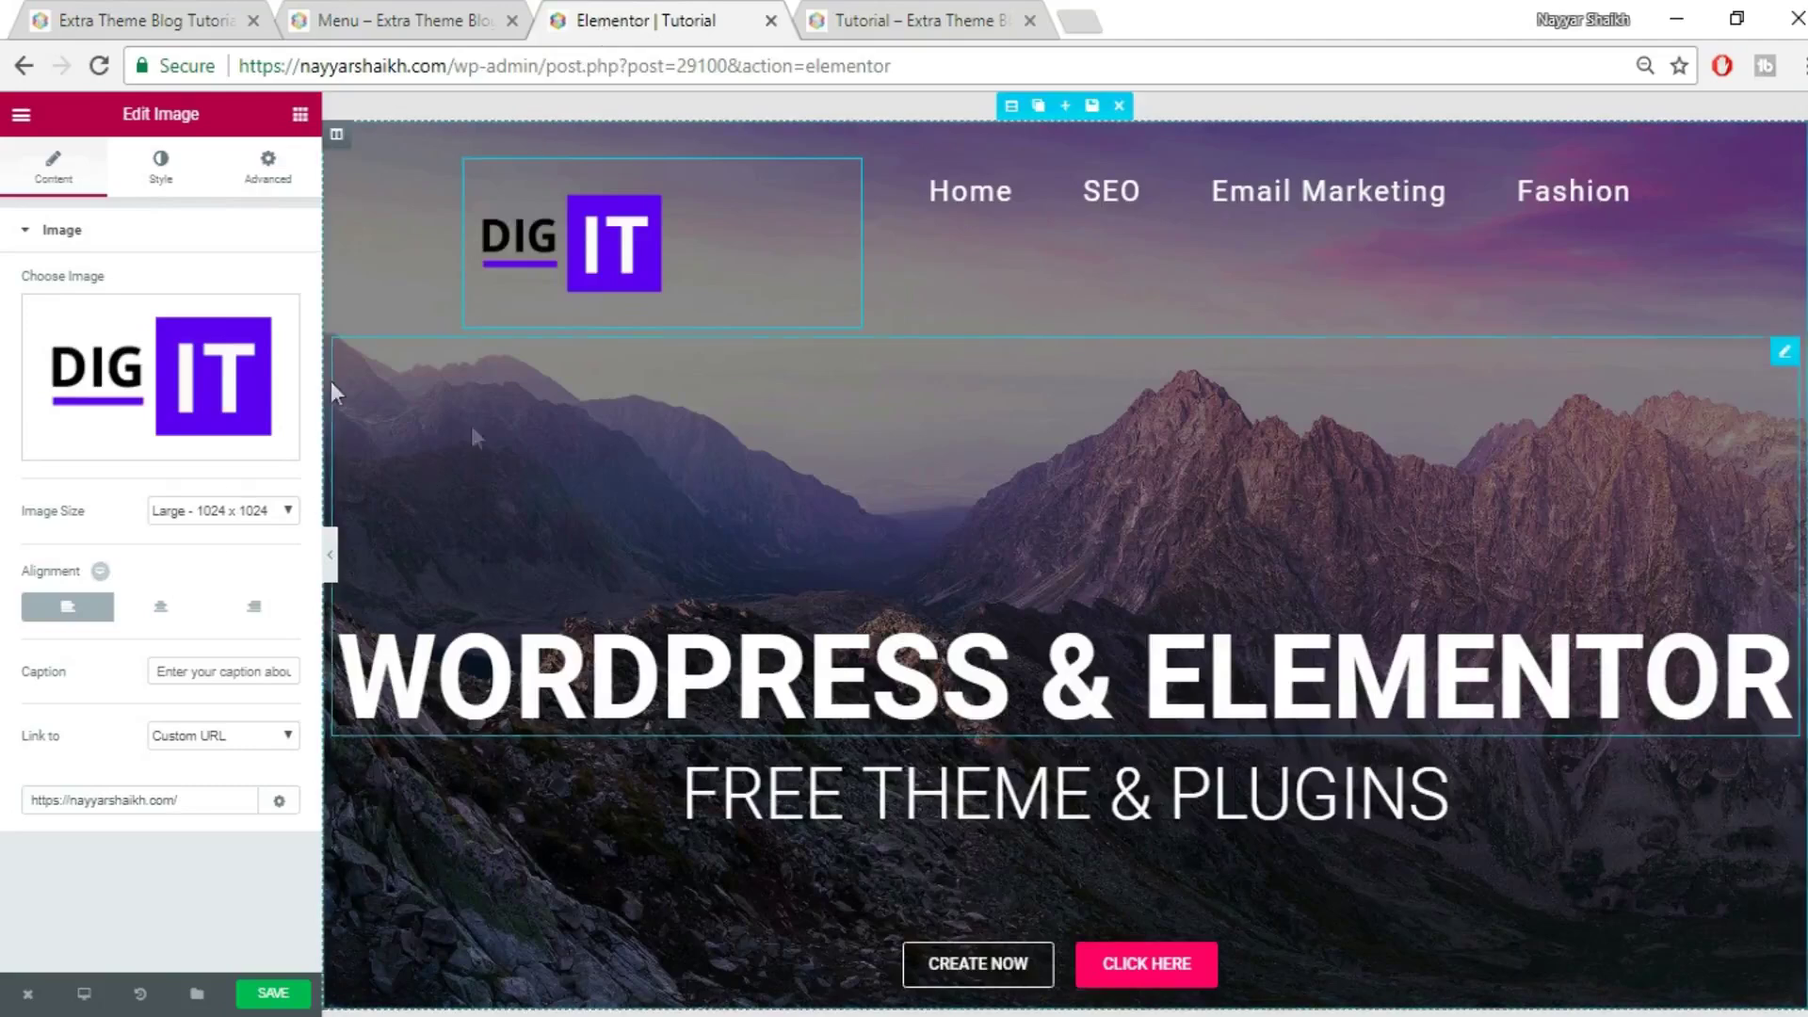
# Reduce the logo image's size to 25% and keep its opacity at 1
pyautogui.click(160, 172)
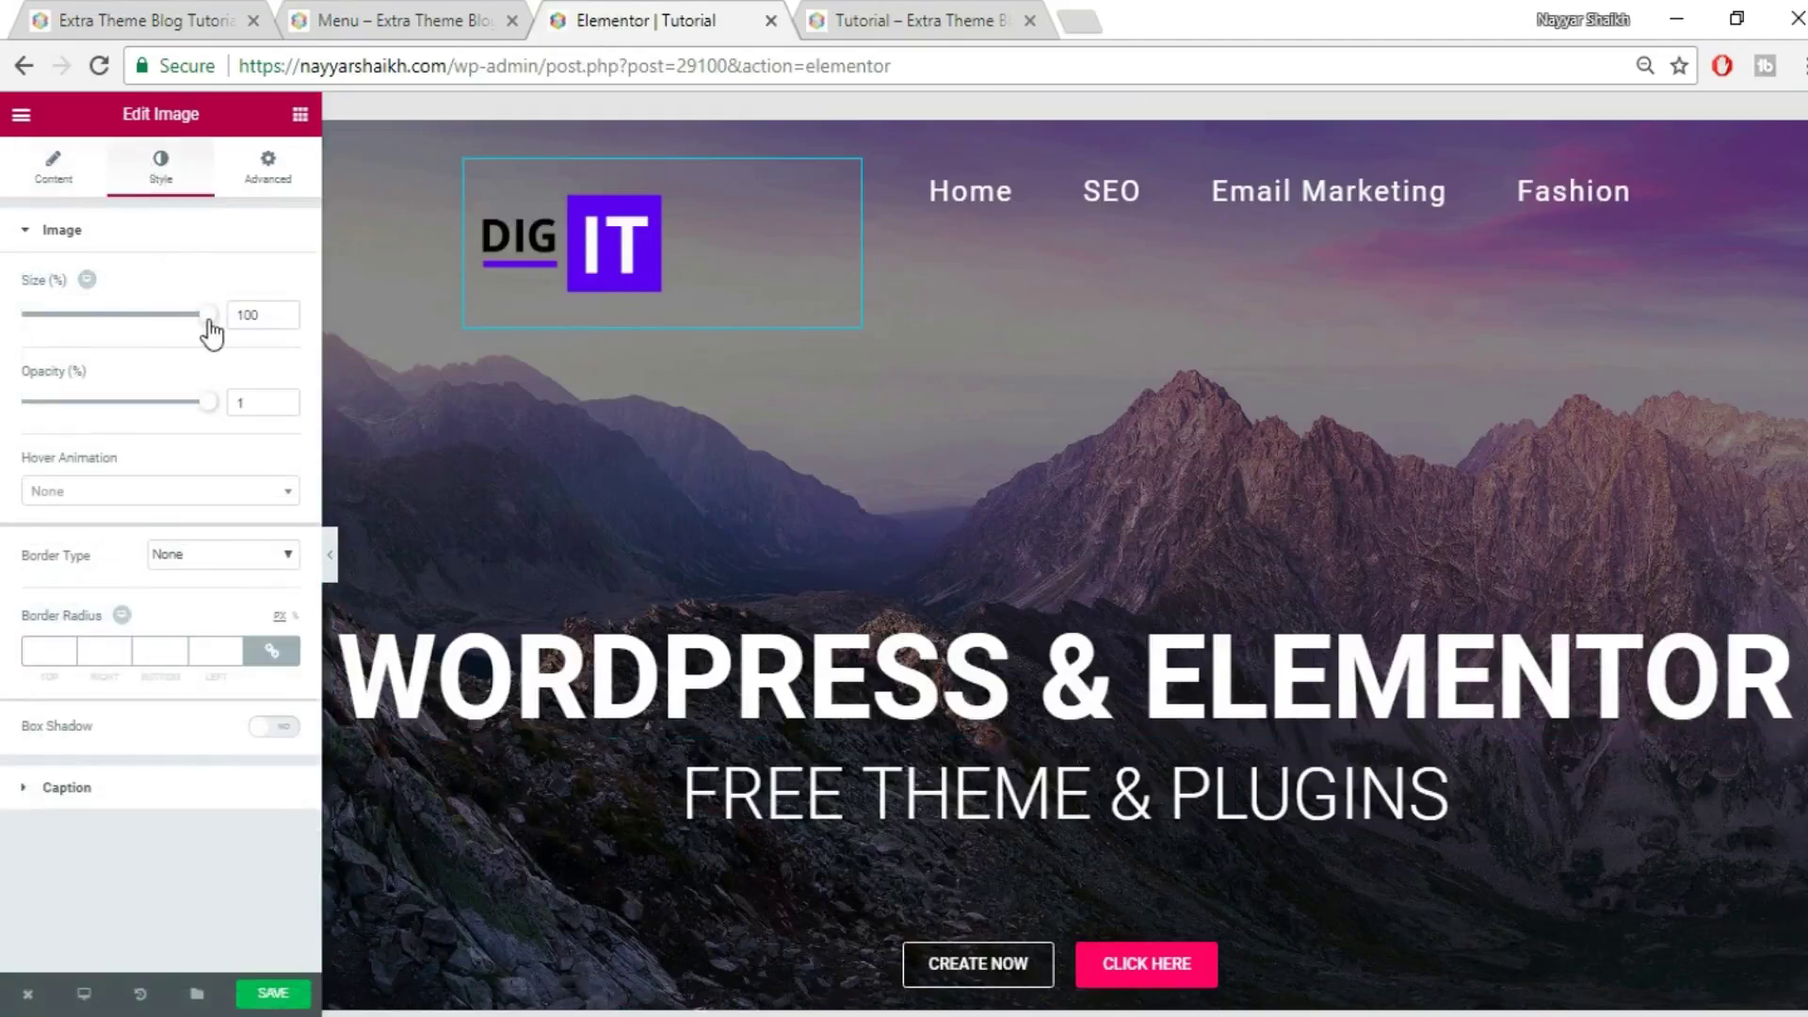
pyautogui.moveTo(205, 324); pyautogui.dragTo(67, 340)
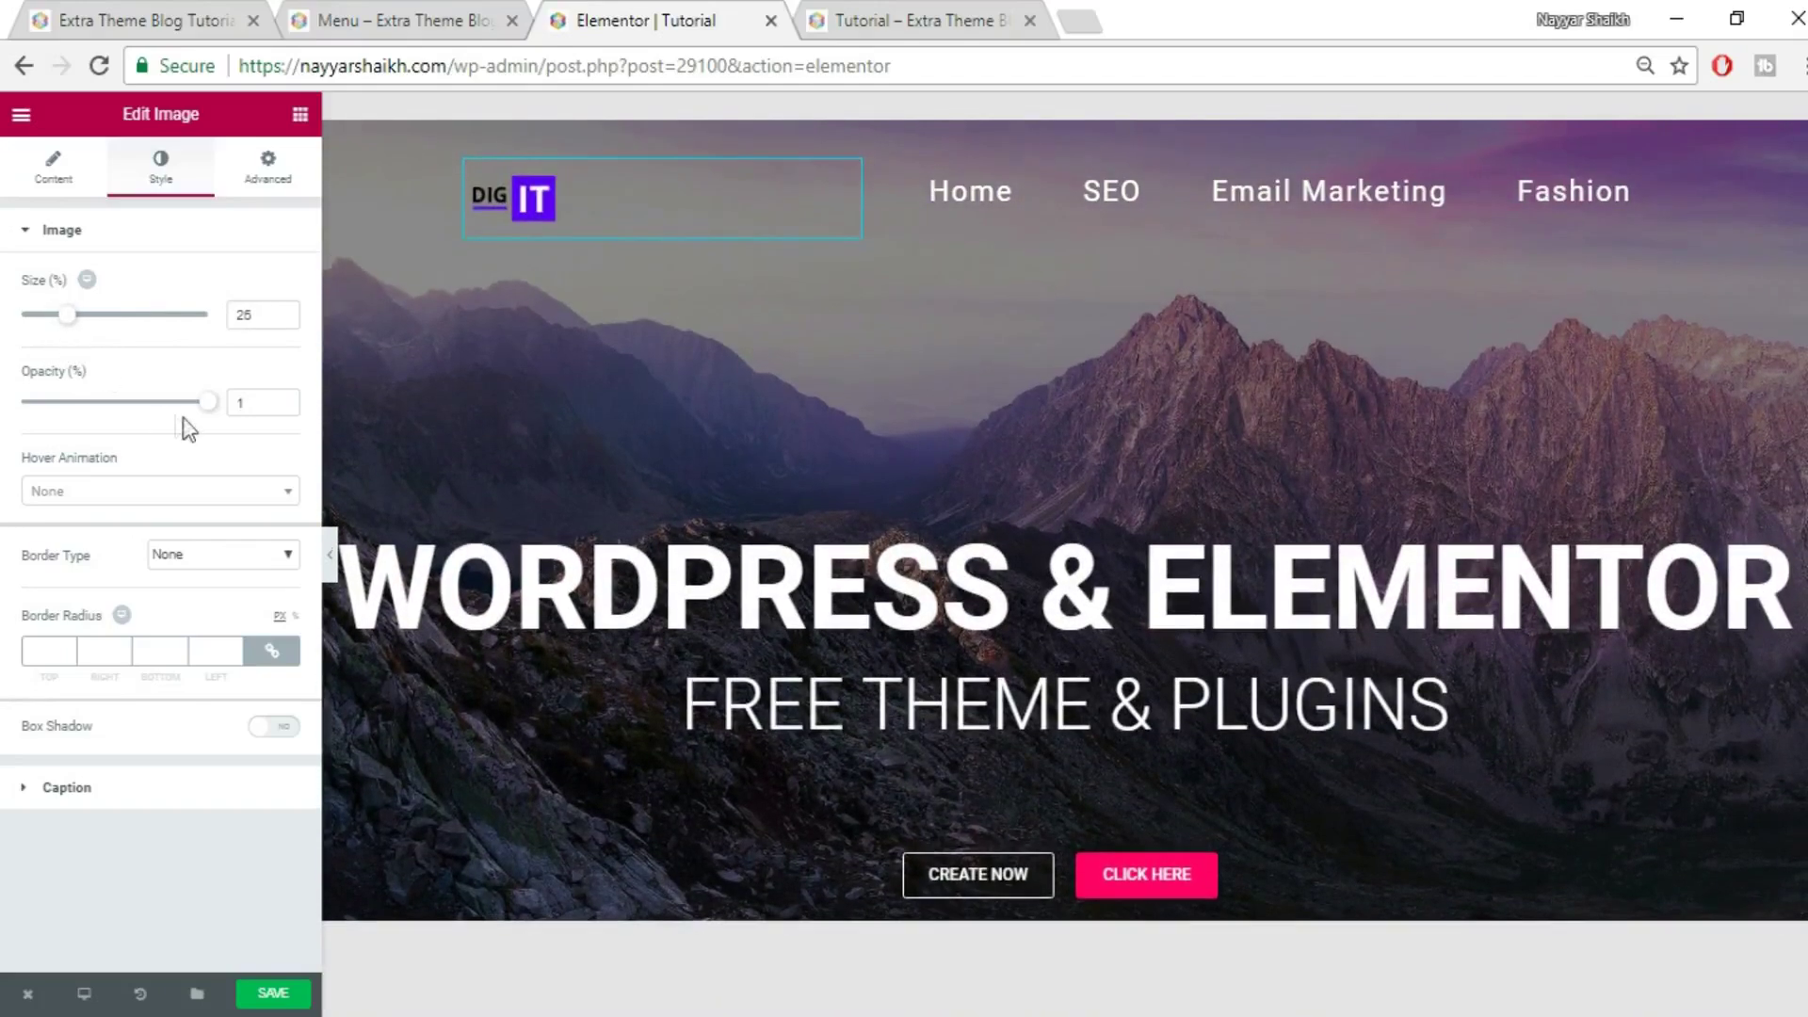
pyautogui.moveTo(206, 402); pyautogui.dragTo(247, 436)
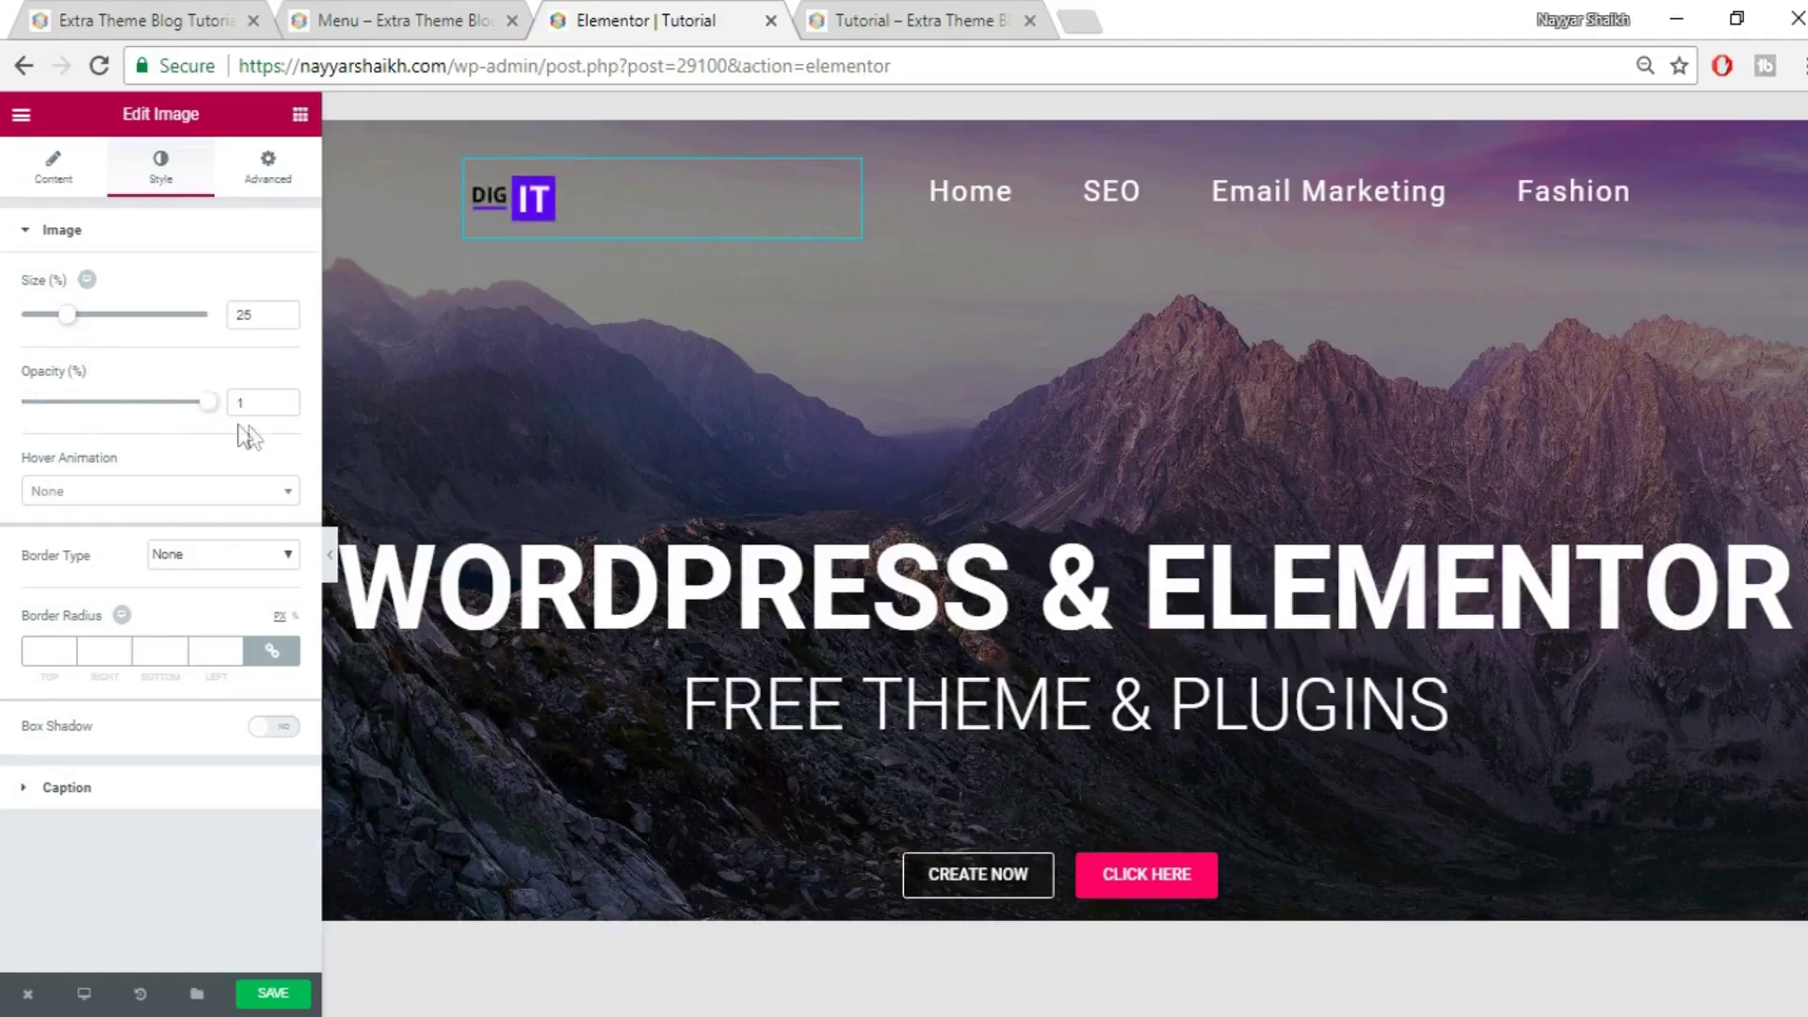
# Apply the Grow hover animation to the logo image and save the page
pyautogui.click(203, 496)
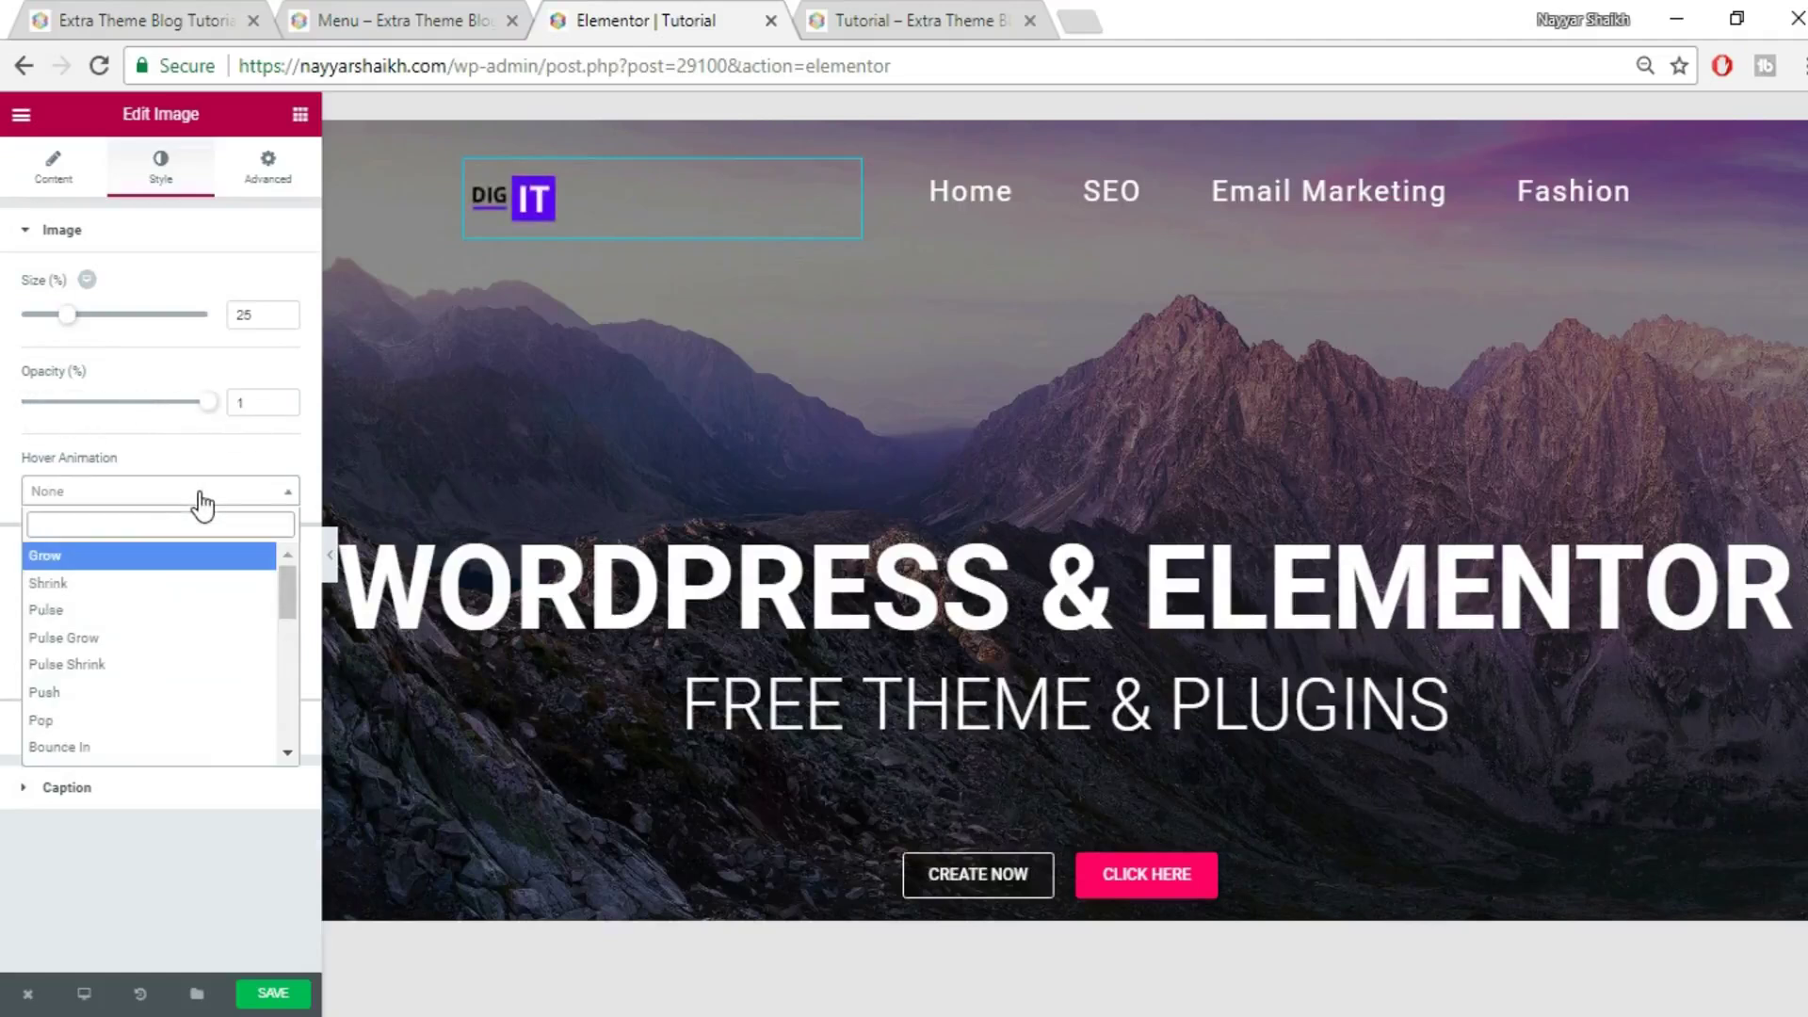
pyautogui.click(119, 563)
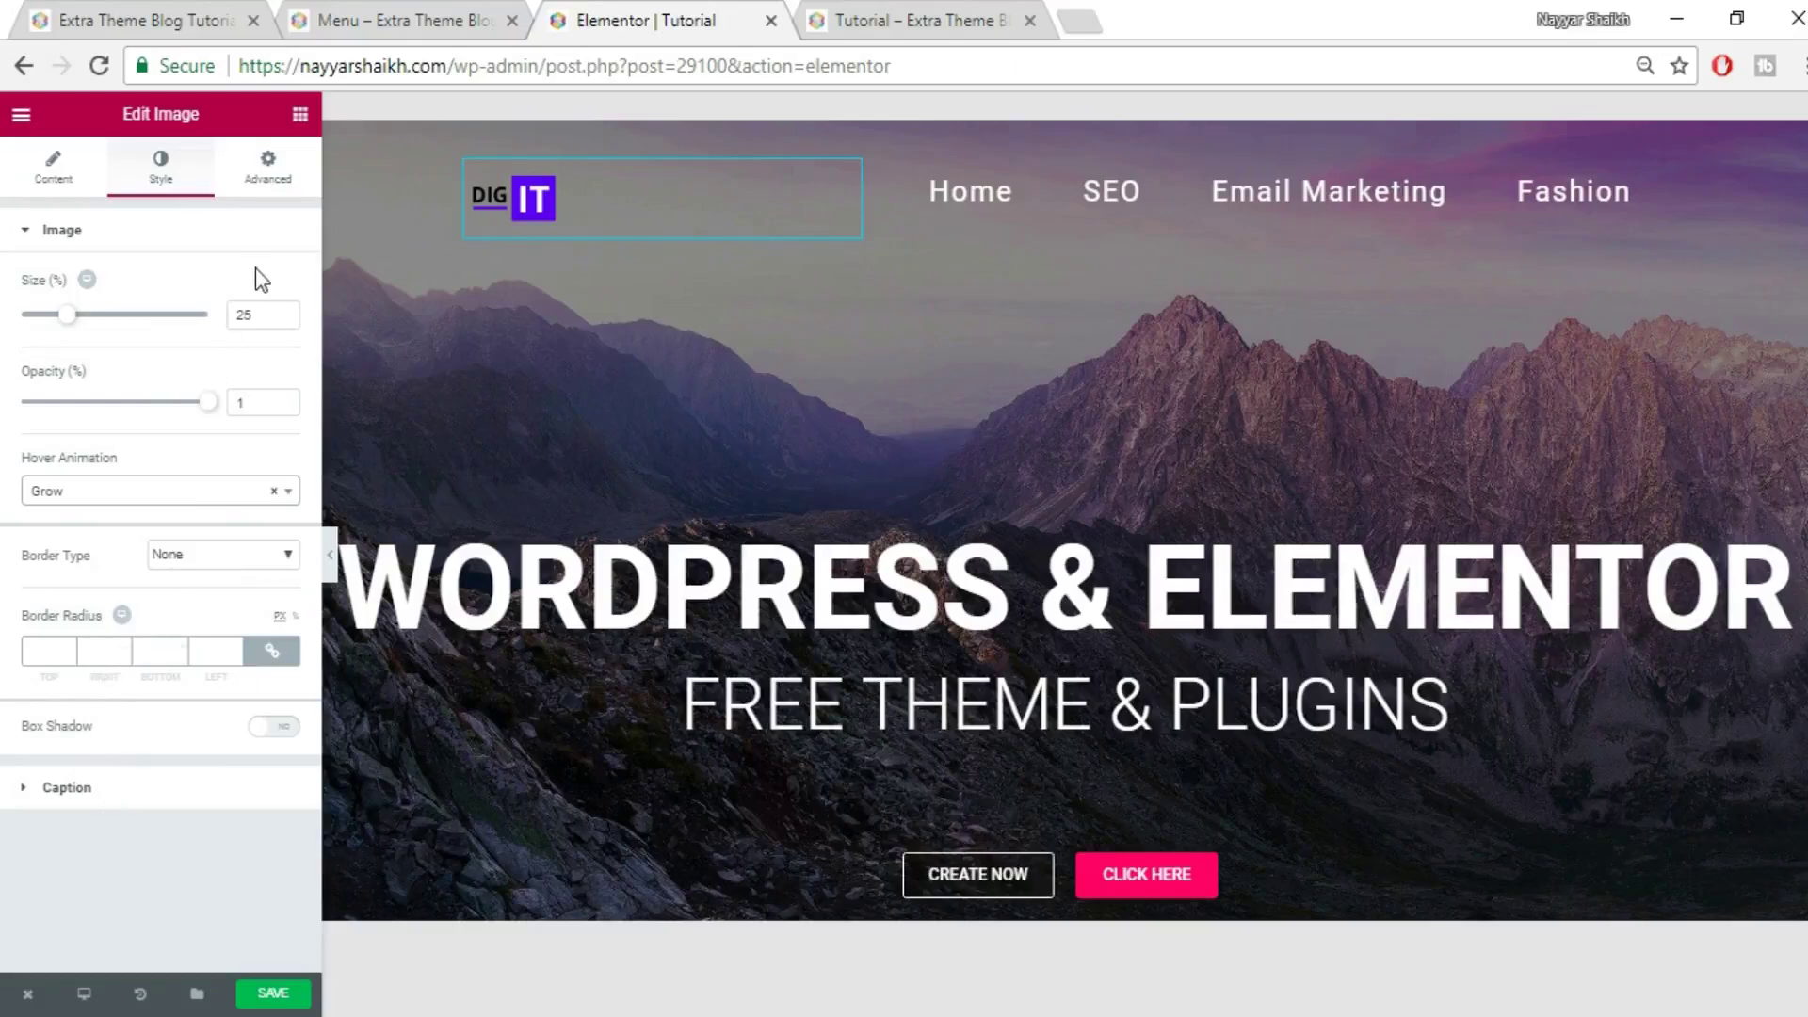
pyautogui.click(265, 997)
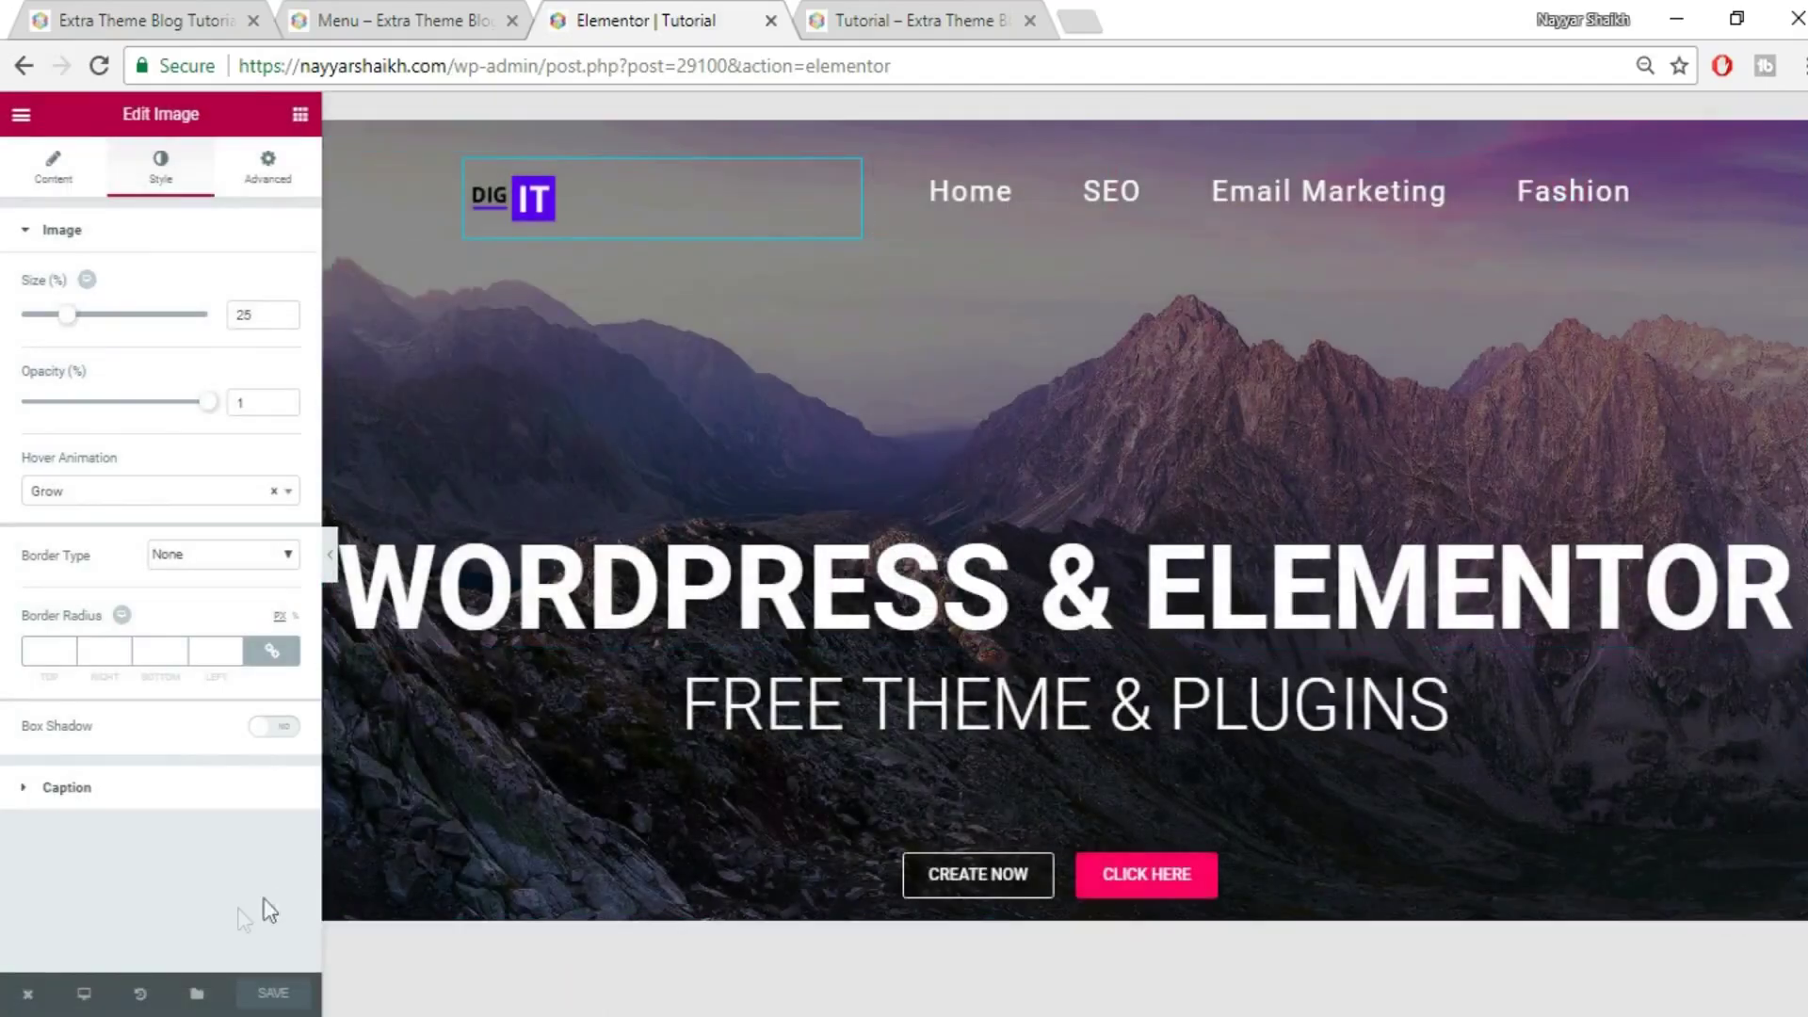
# Switch to the mobile preview and center the DIG IT logo image in its column
pyautogui.click(84, 996)
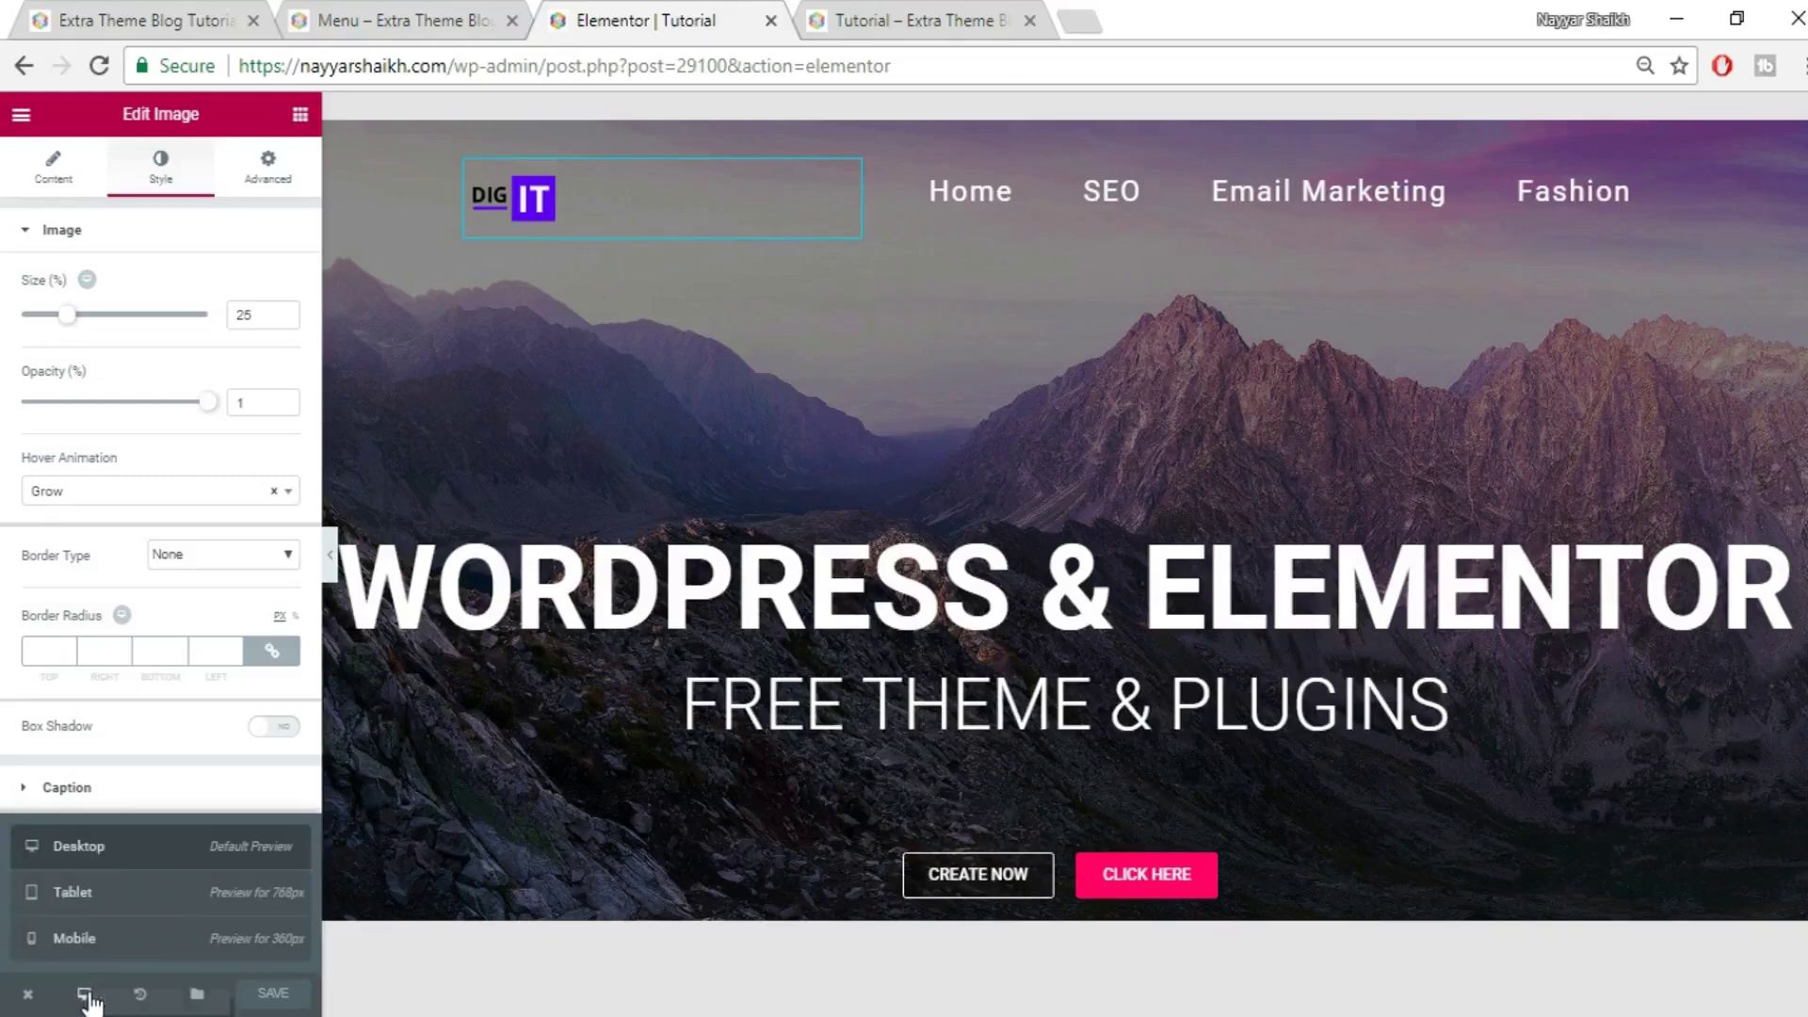
pyautogui.click(76, 939)
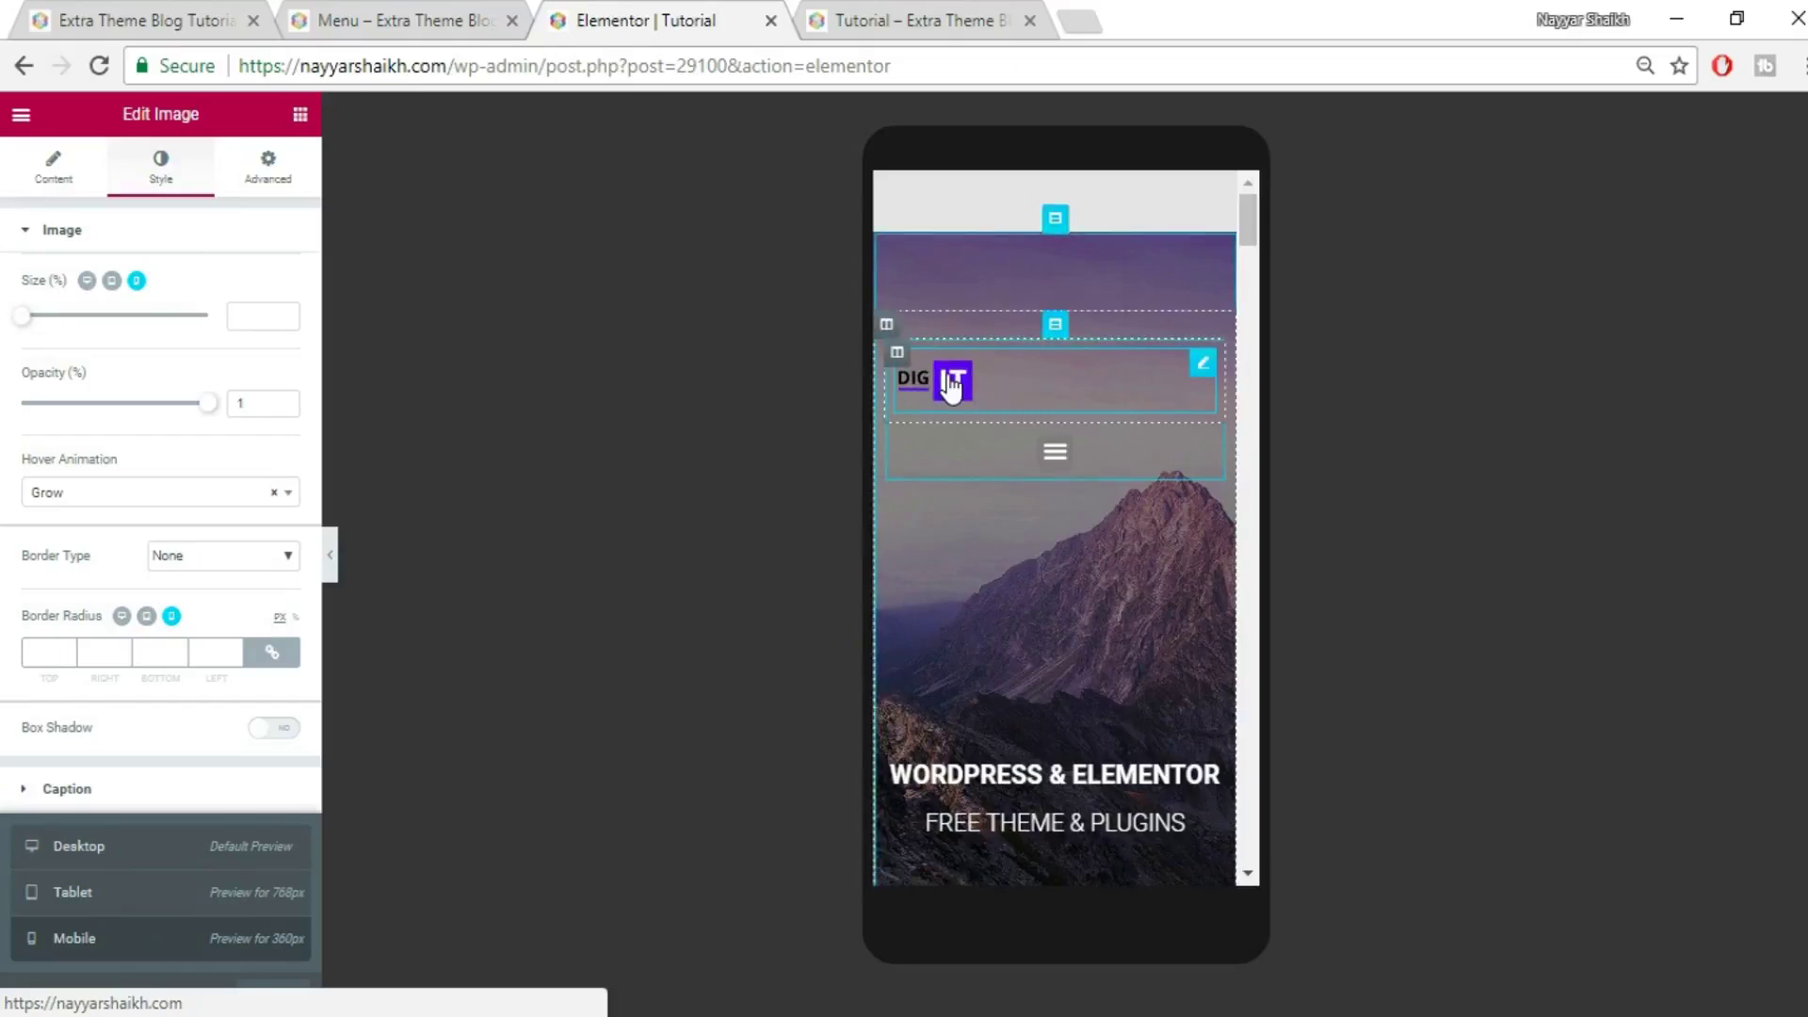
pyautogui.click(59, 185)
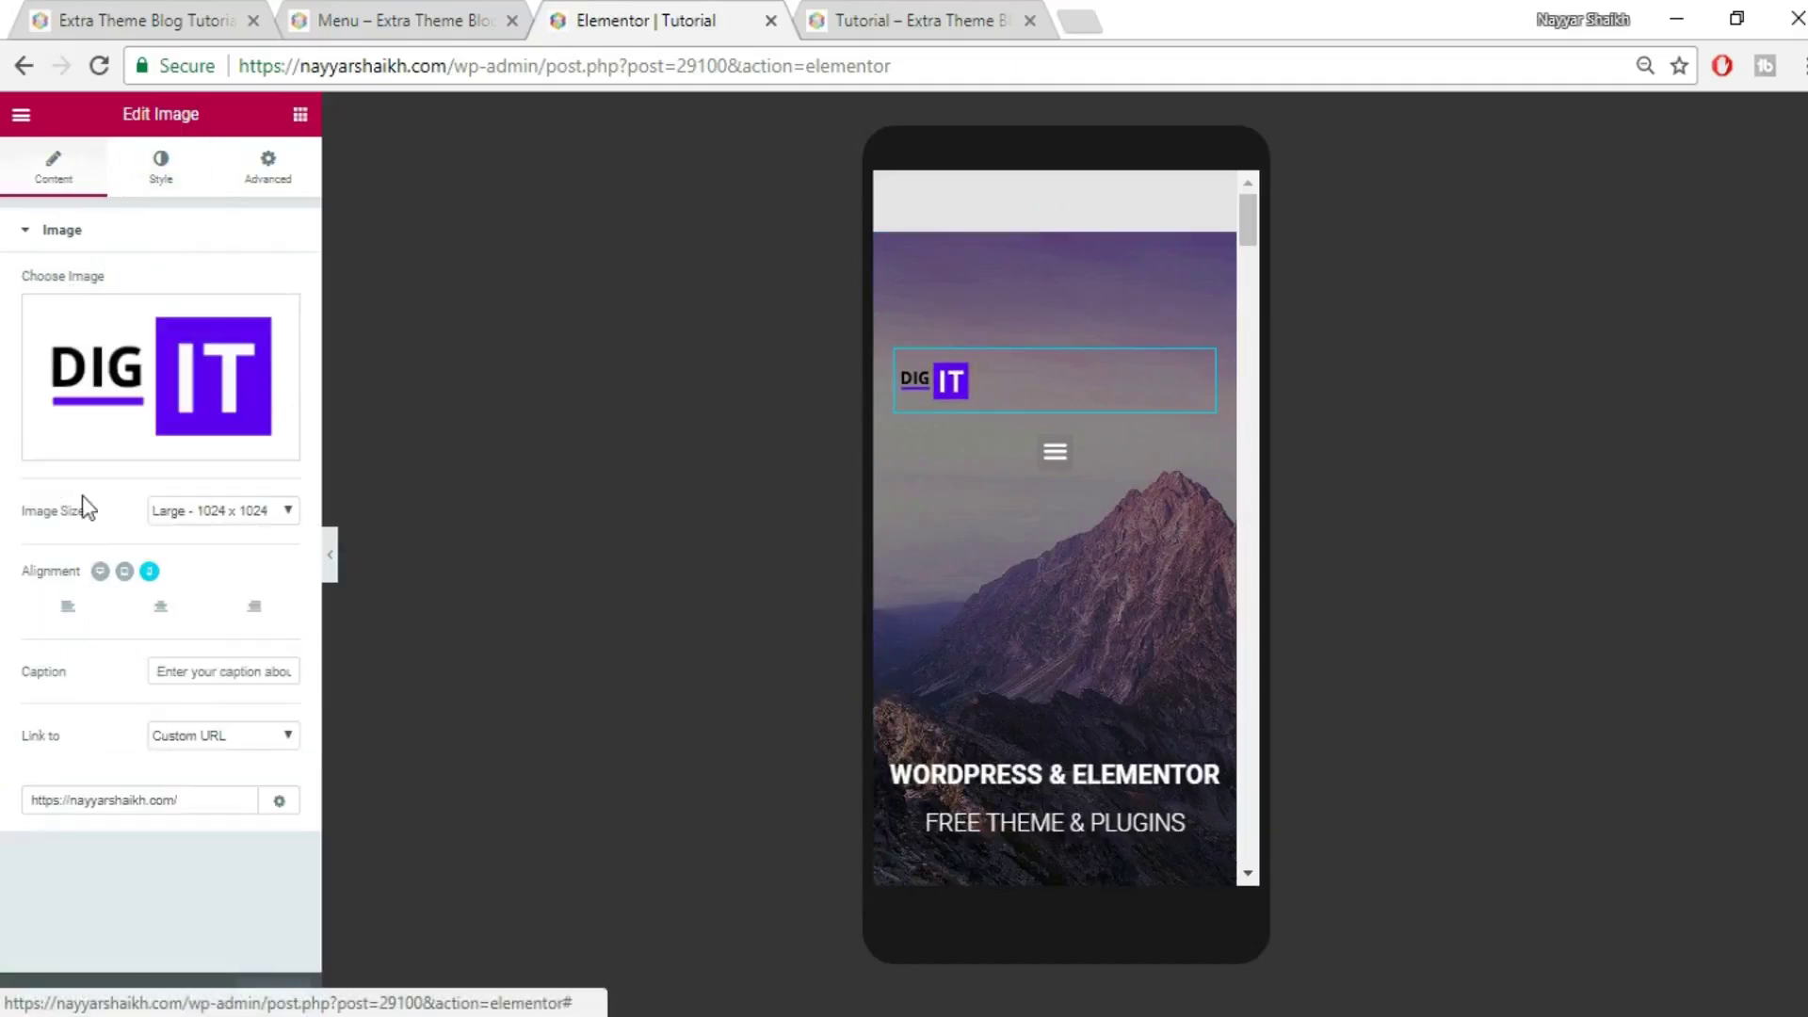
pyautogui.click(174, 618)
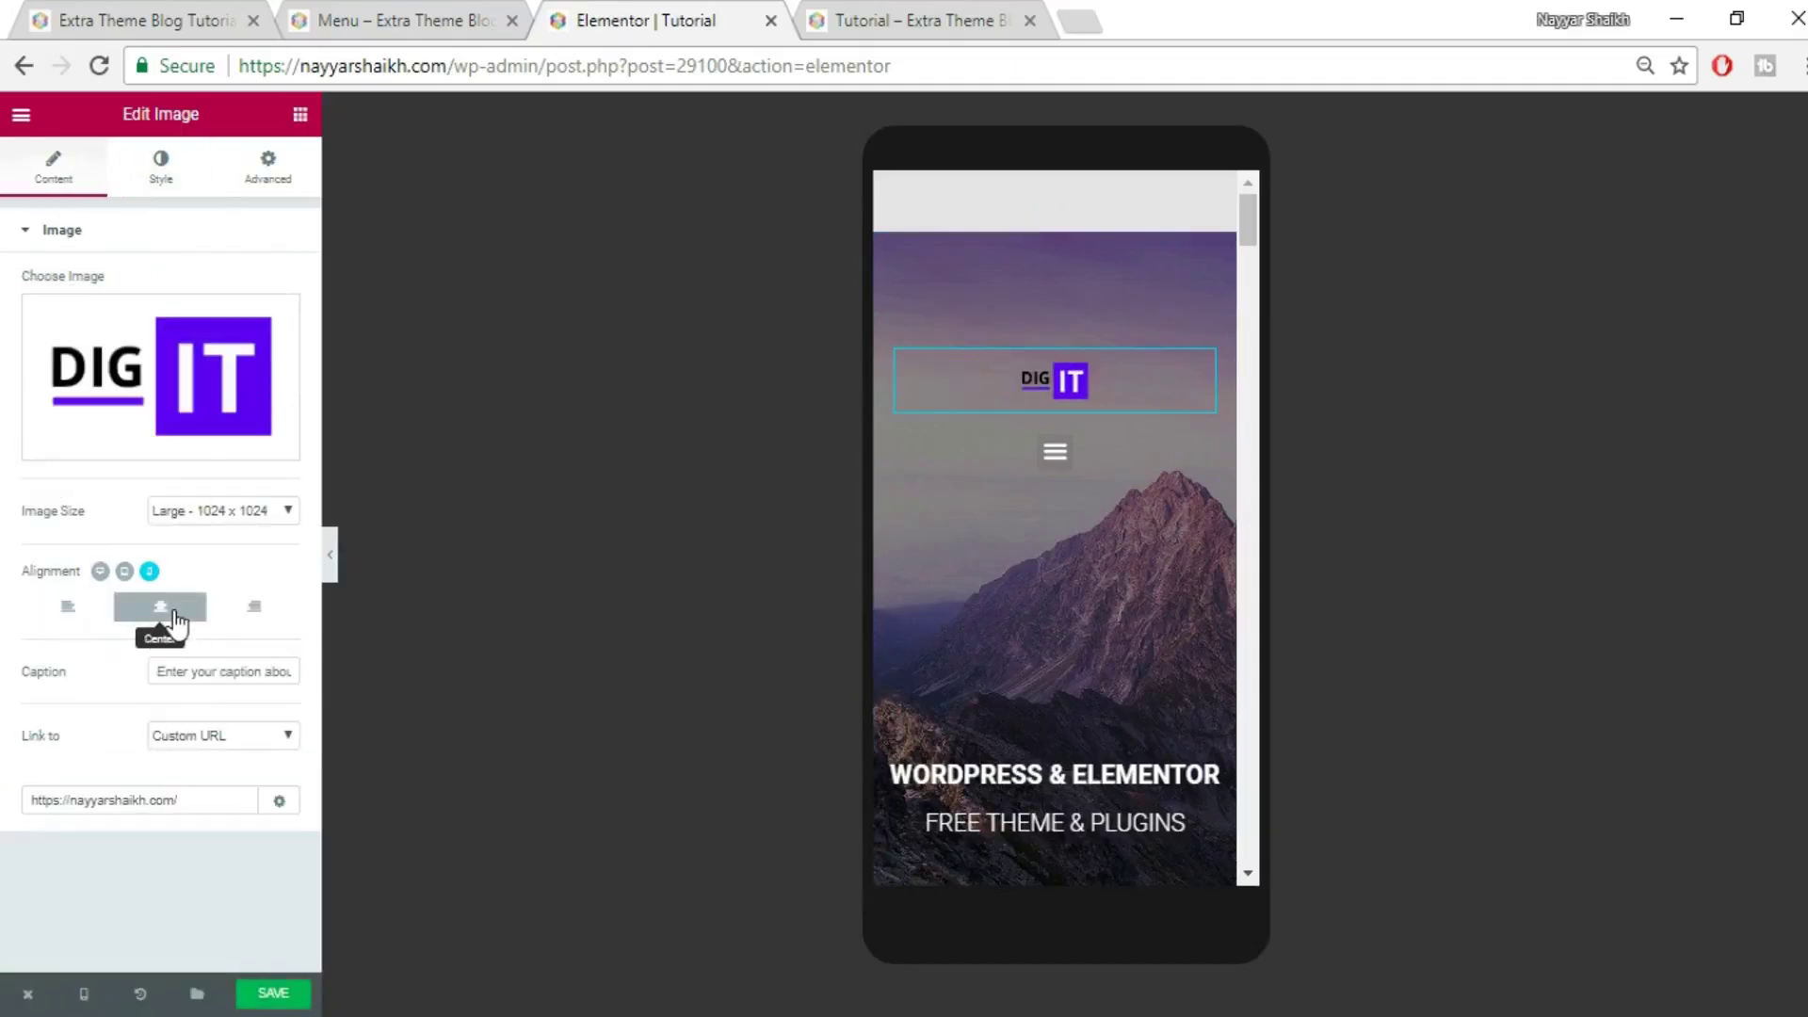
# Set the logo's mobile size to 48% and align the image to the right
pyautogui.click(162, 170)
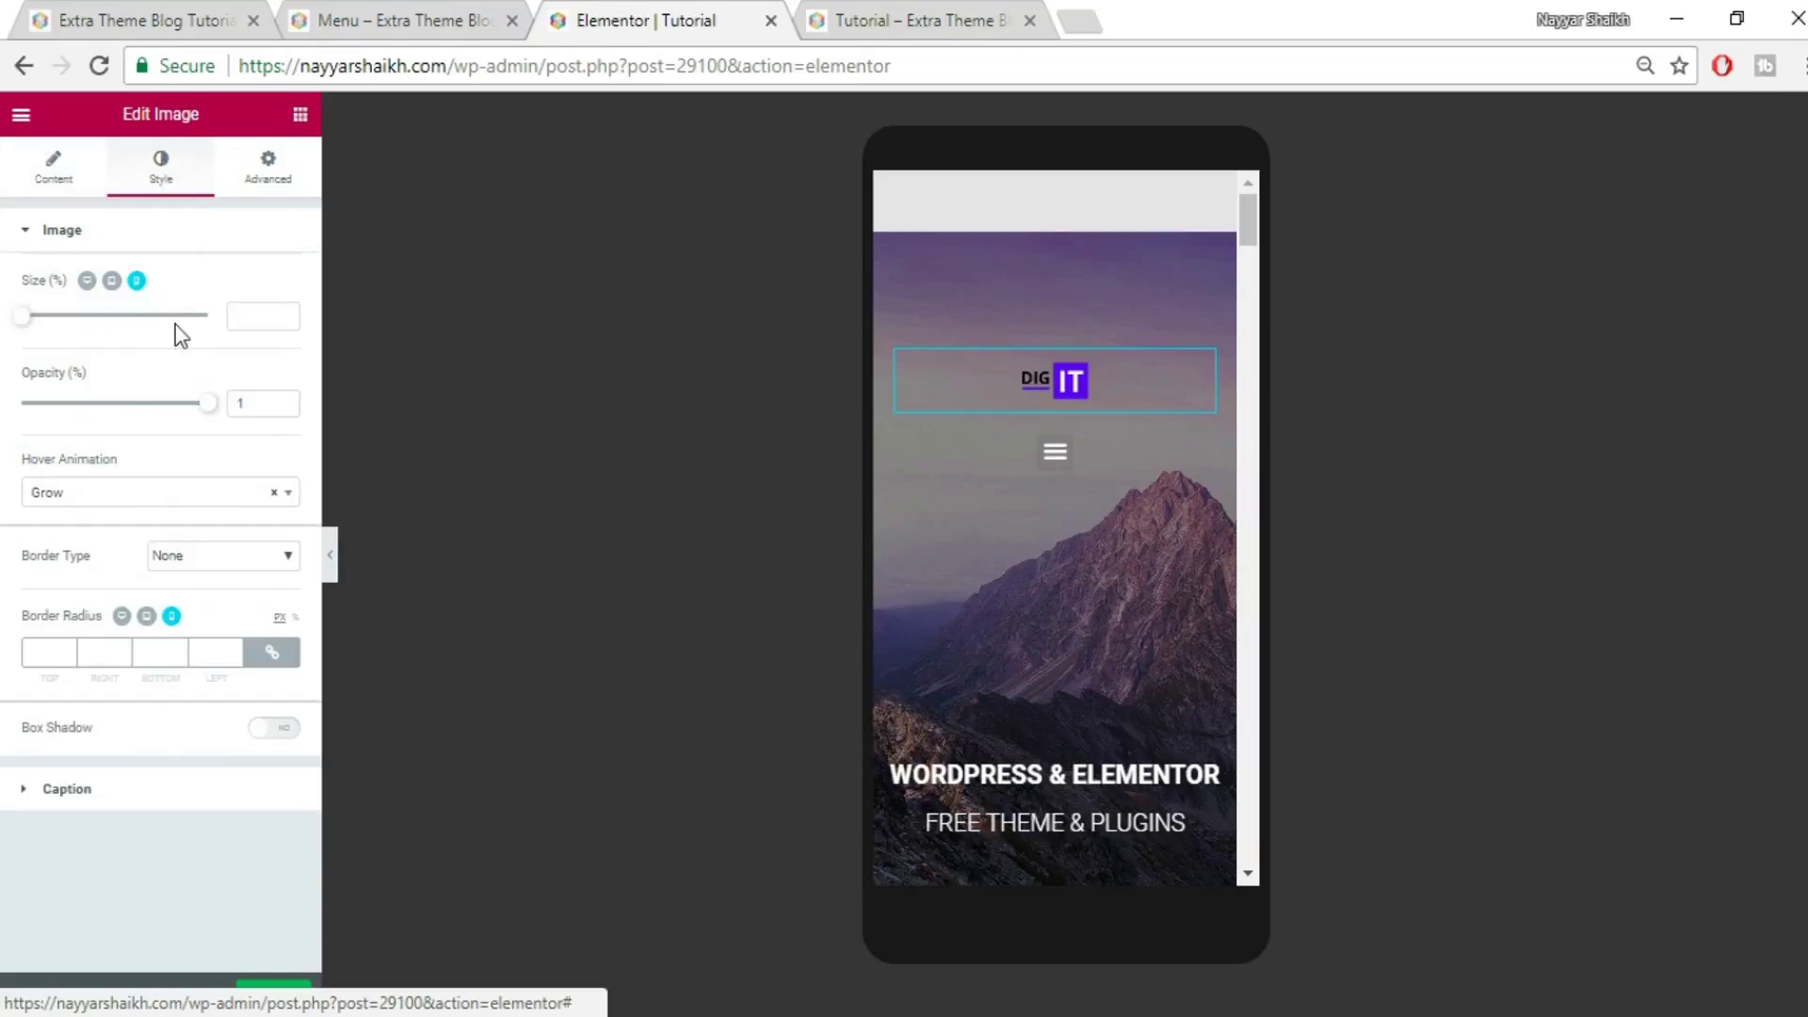
pyautogui.moveTo(29, 320); pyautogui.dragTo(118, 337)
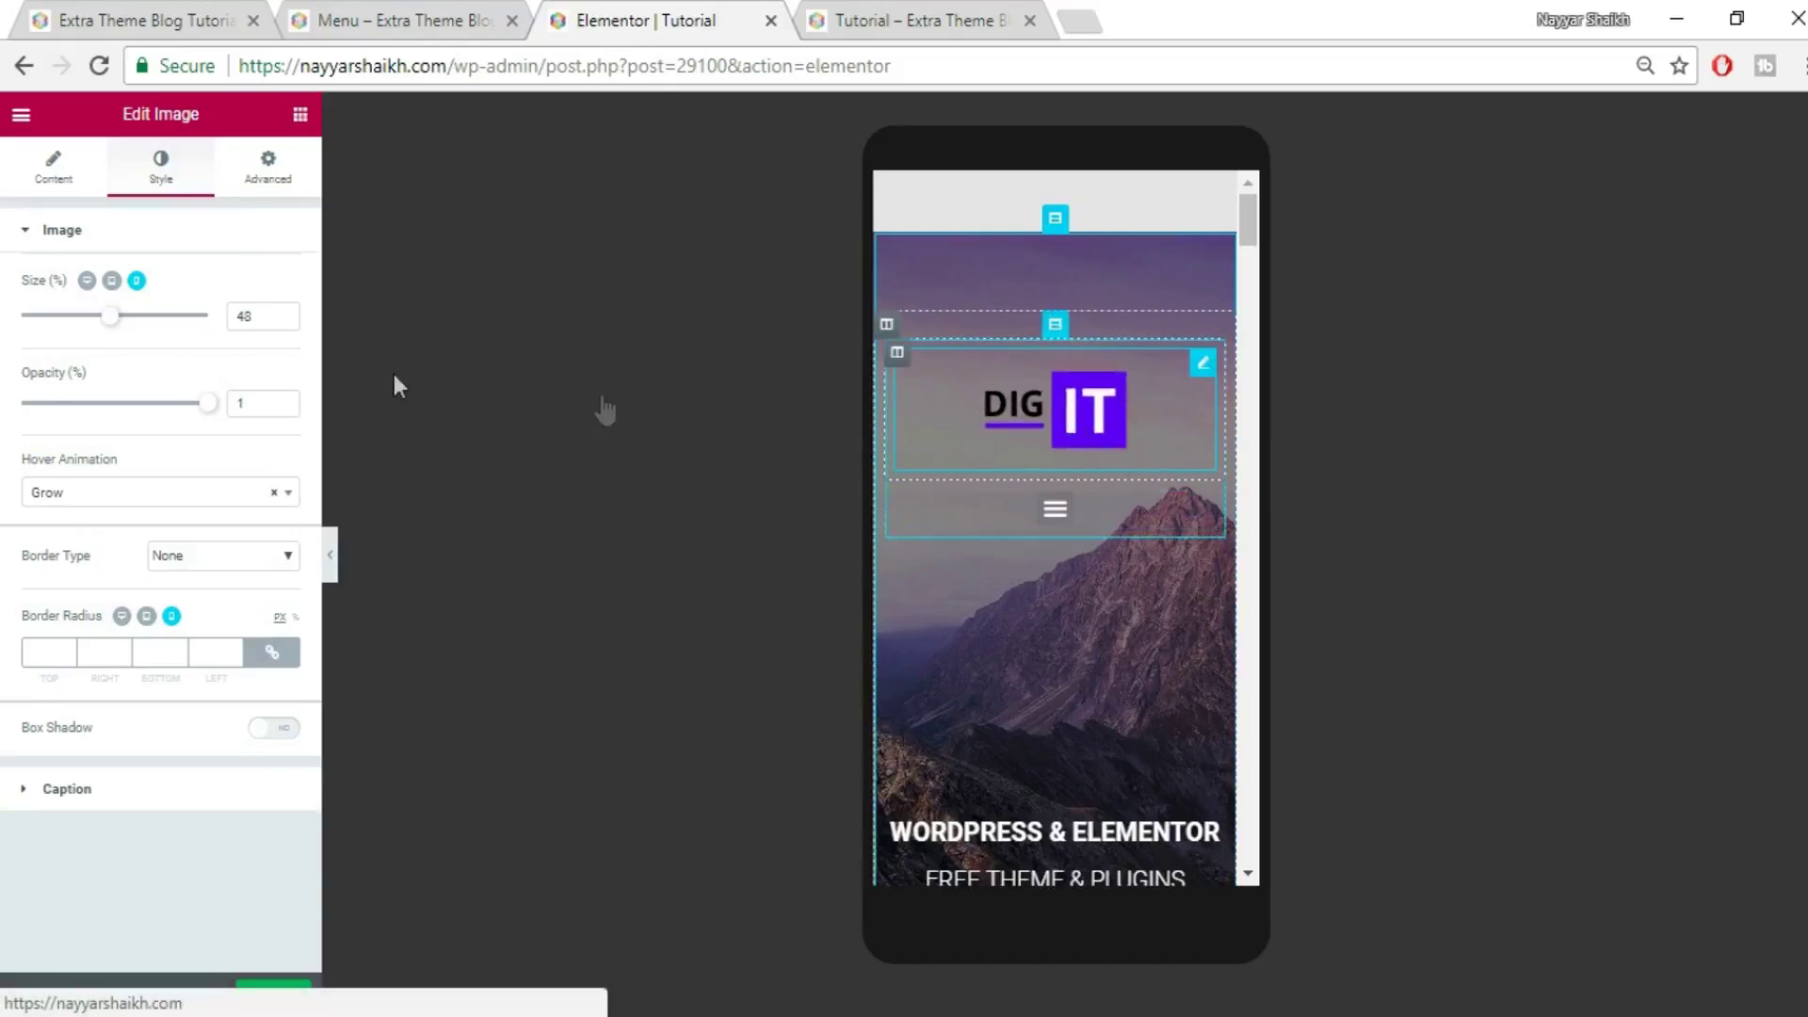
pyautogui.click(56, 174)
pyautogui.click(241, 613)
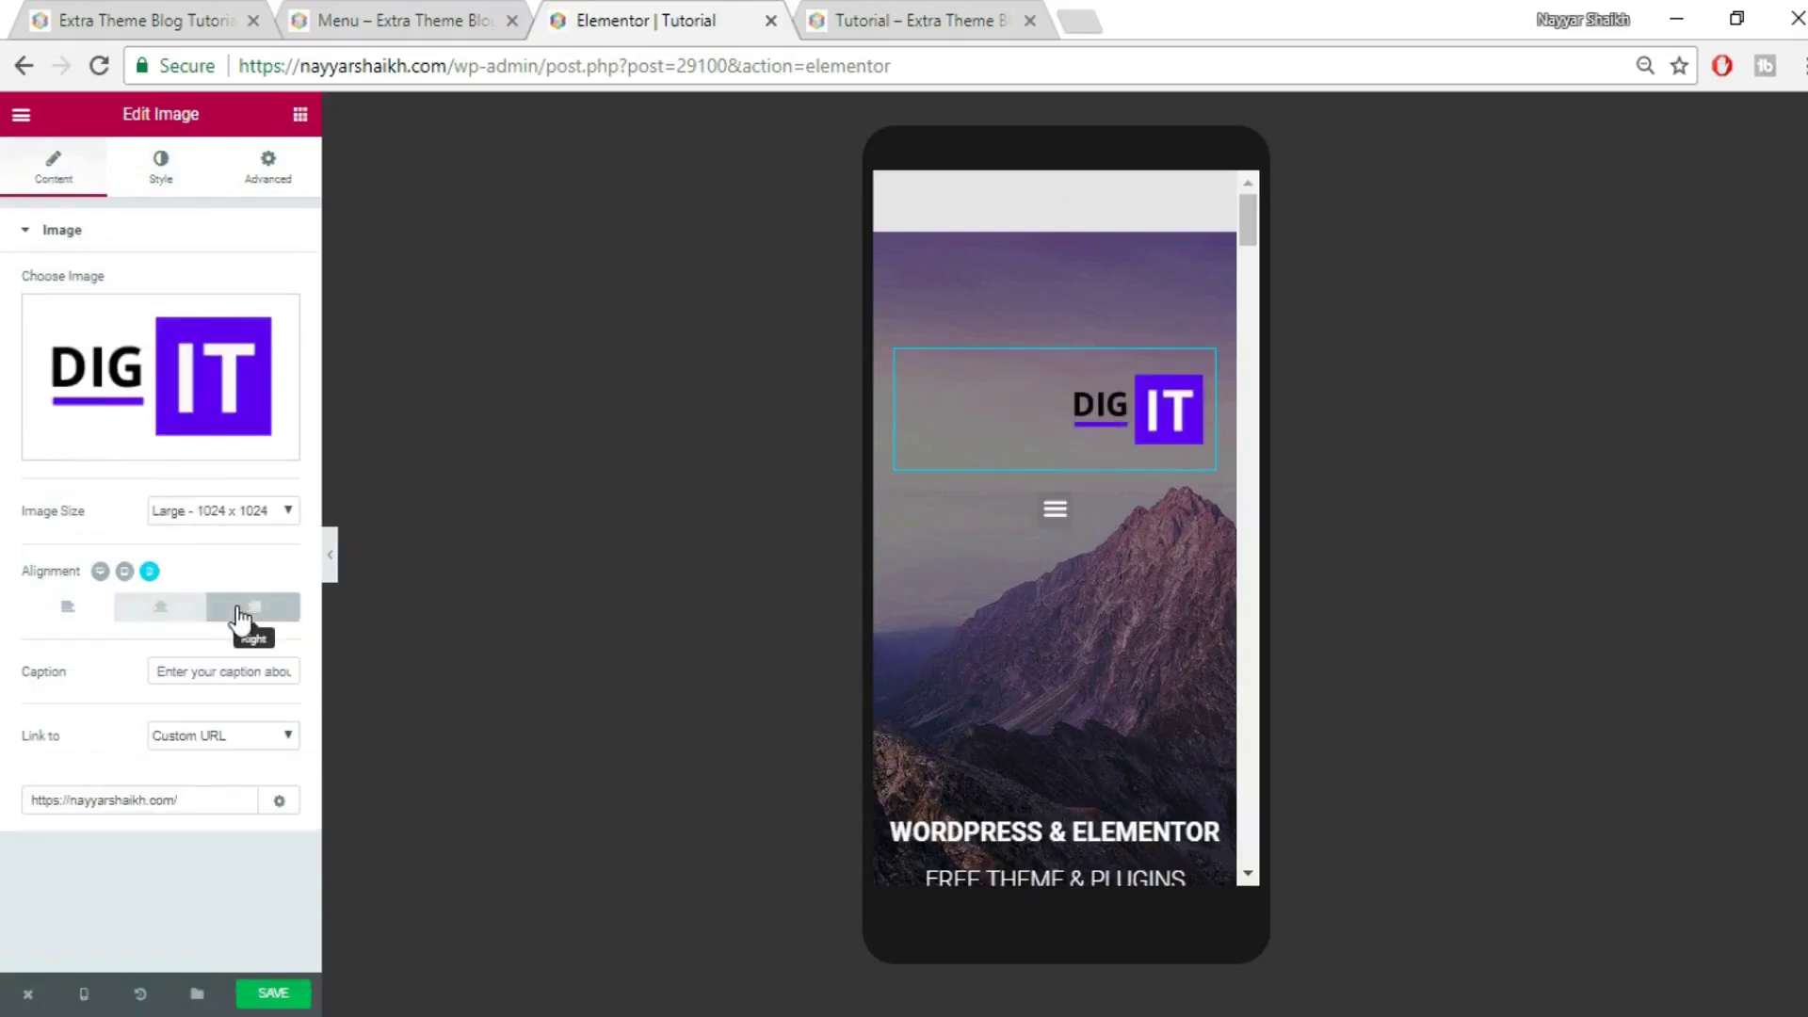
# Clear the Nav Menu's right alignment and align its hamburger toggle button to the left
pyautogui.click(1051, 514)
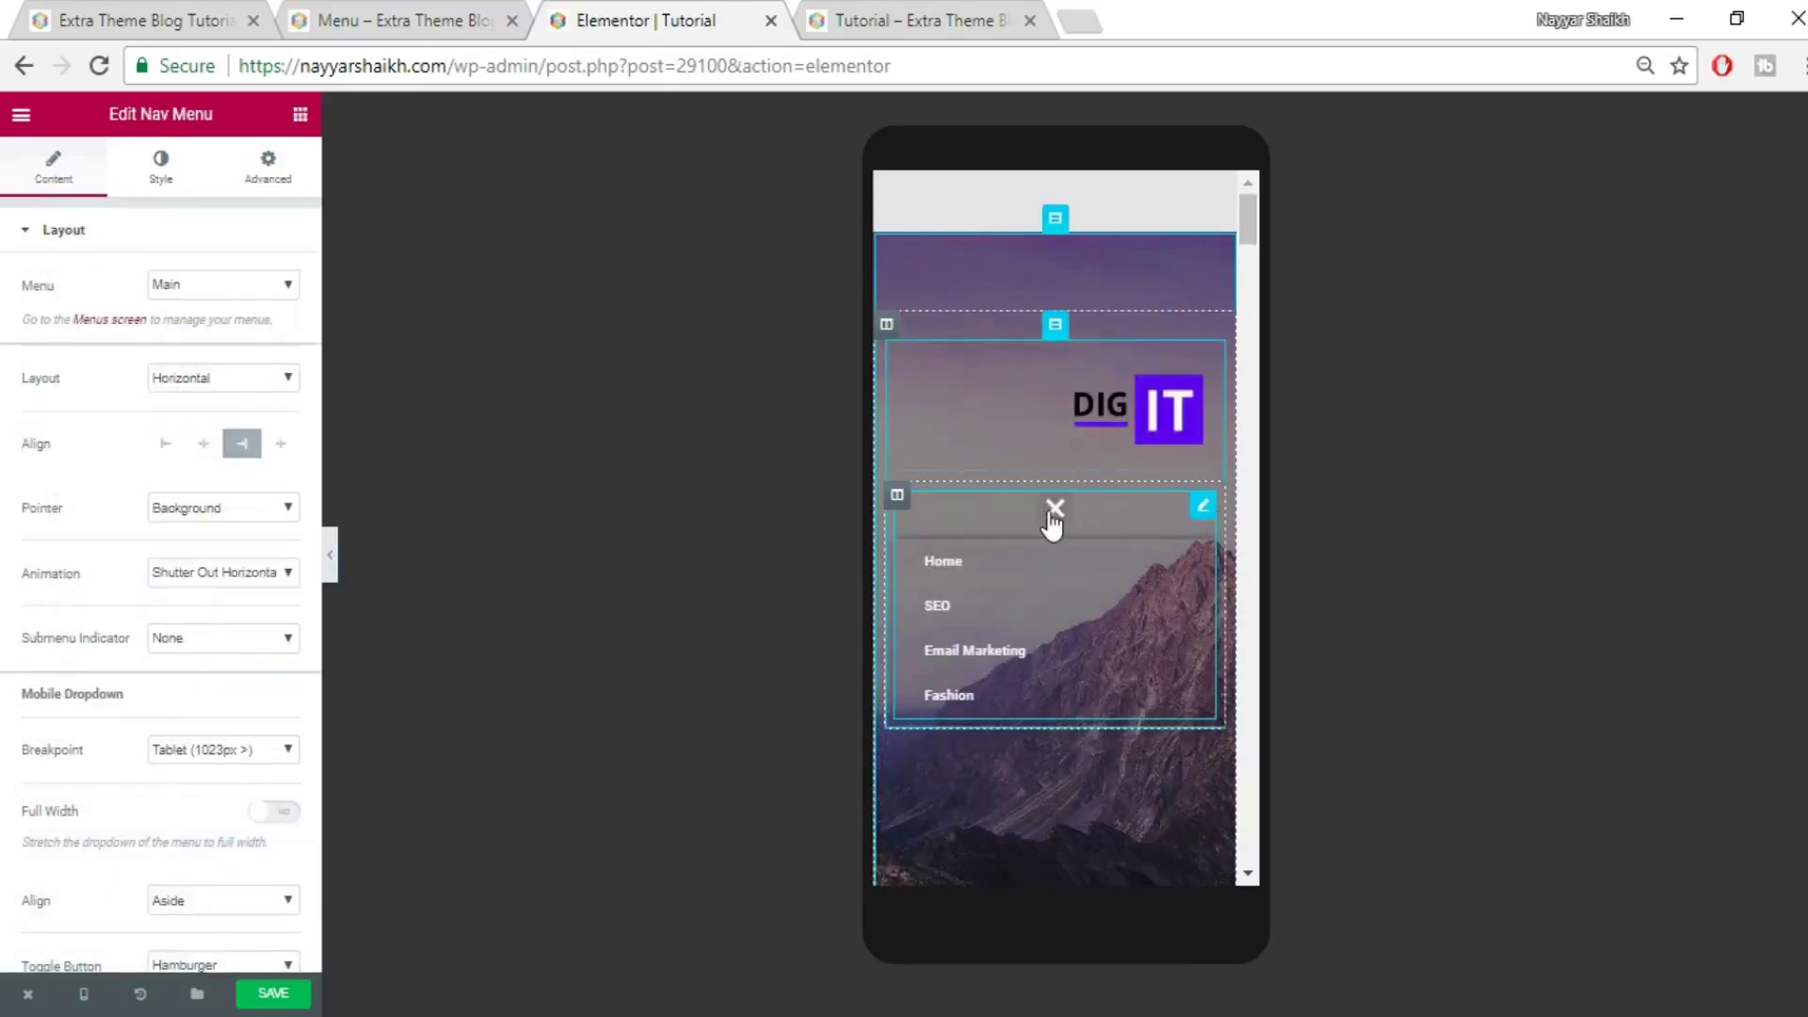
pyautogui.click(1053, 514)
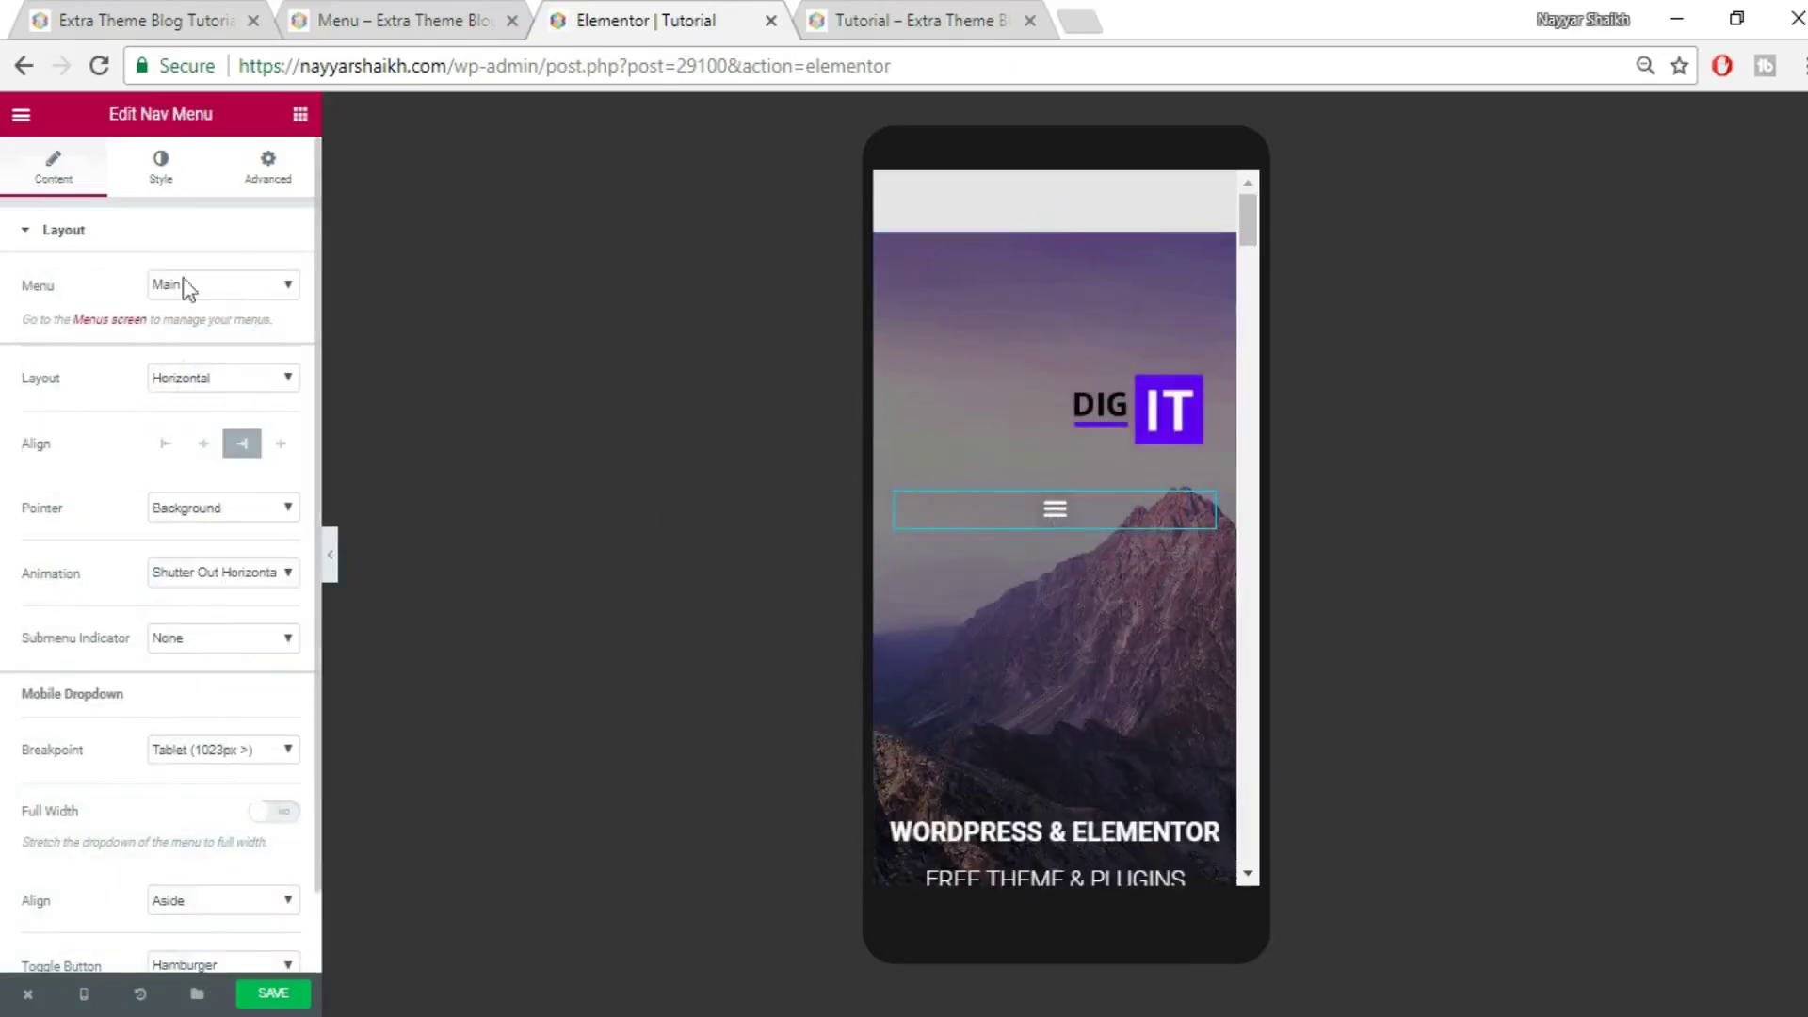
pyautogui.scroll(-1, 170, 690)
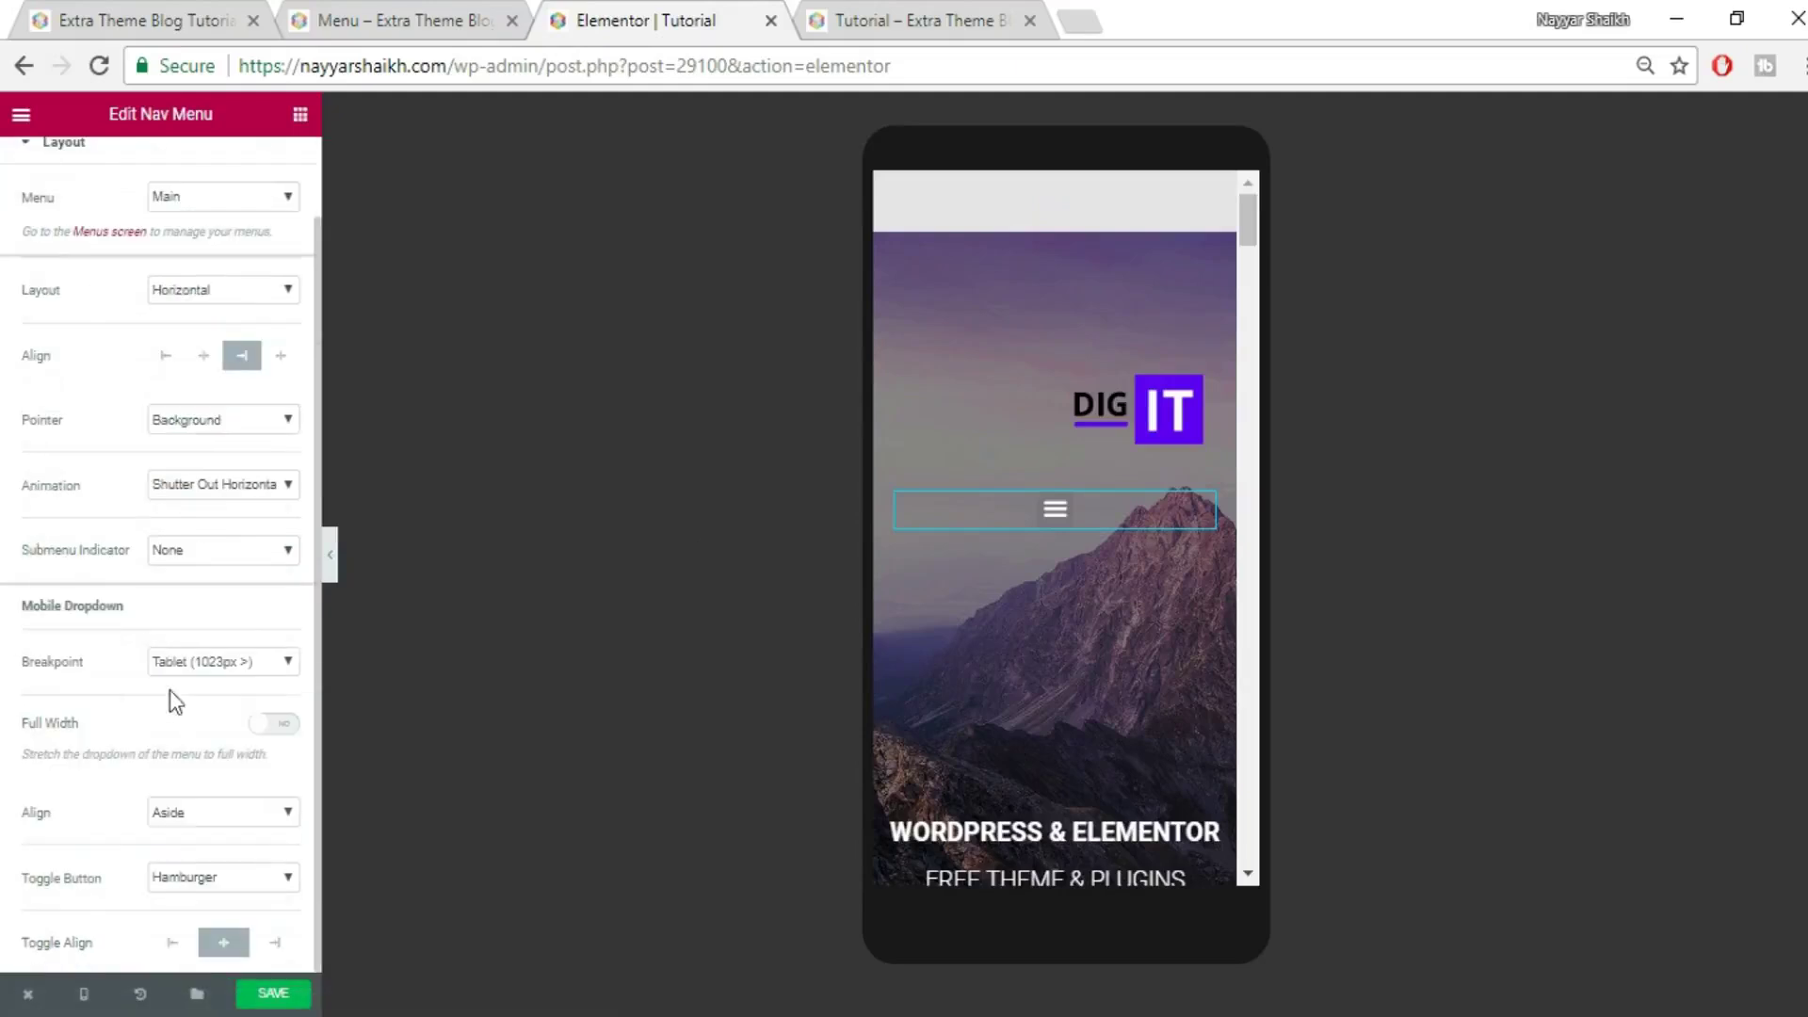
pyautogui.click(166, 358)
pyautogui.click(173, 944)
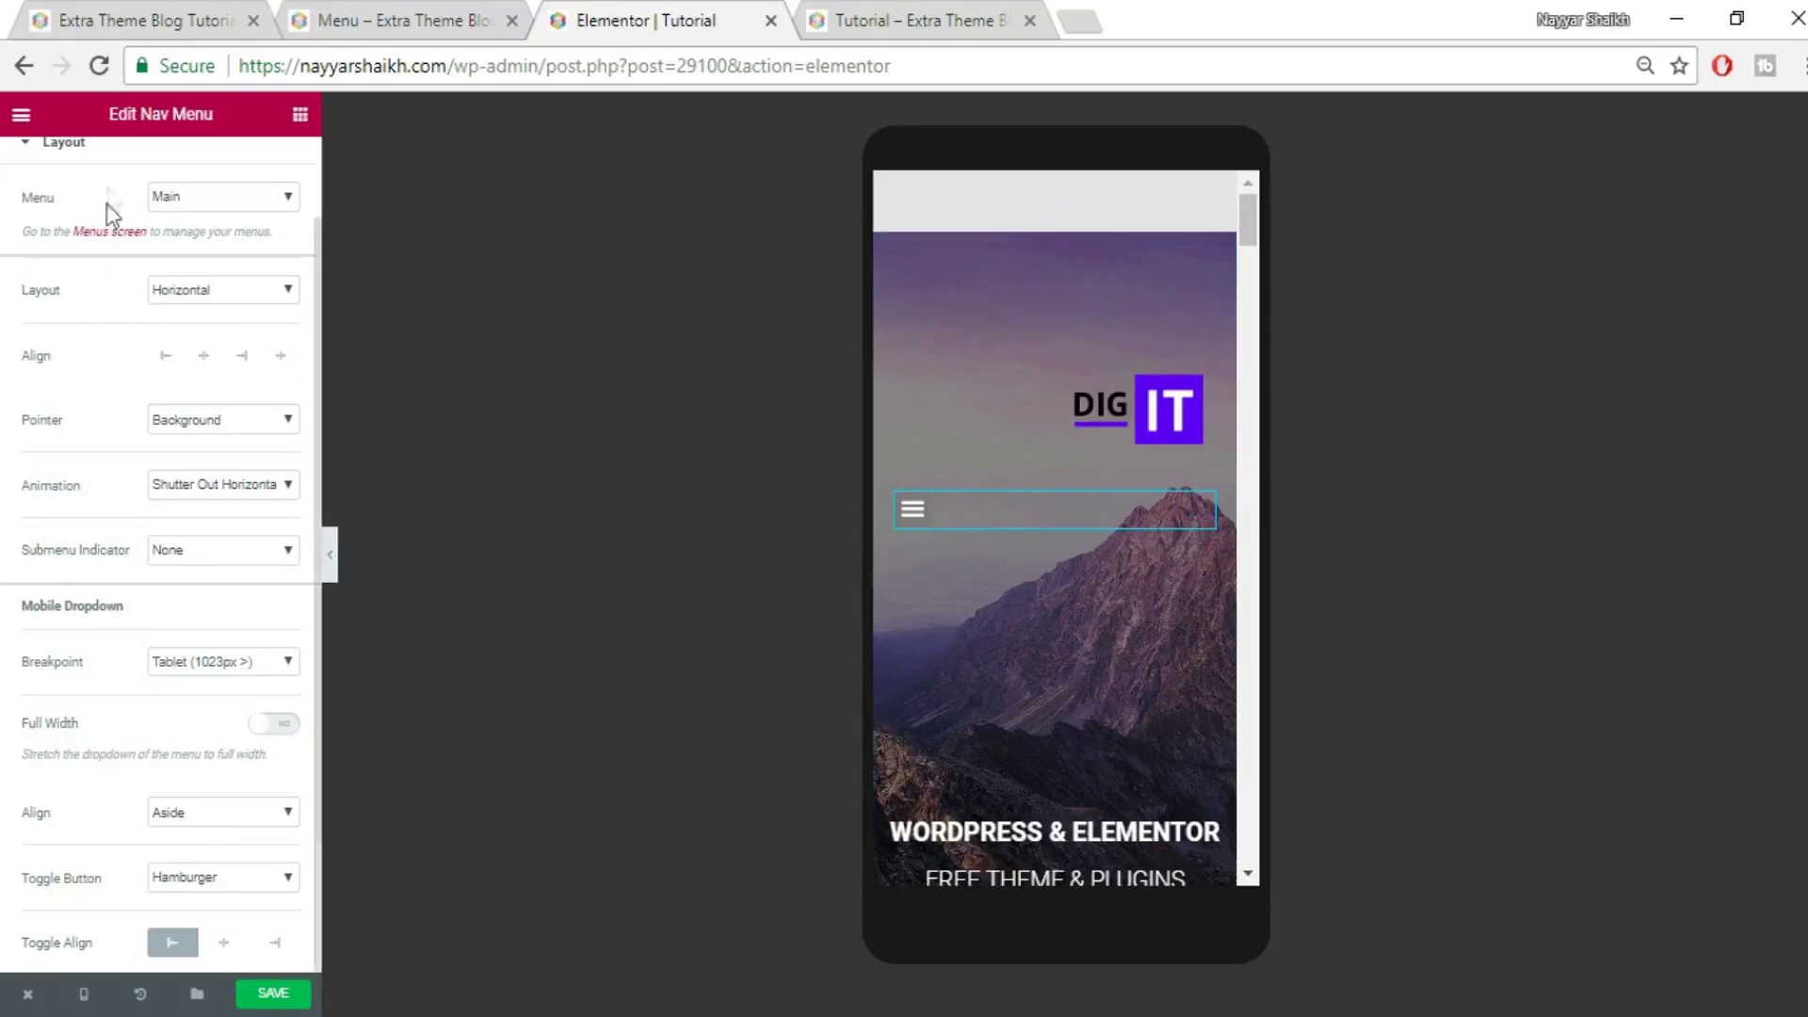
# Increase the Nav Menu toggle button's size to 42
pyautogui.scroll(1, 200, 490)
pyautogui.click(162, 193)
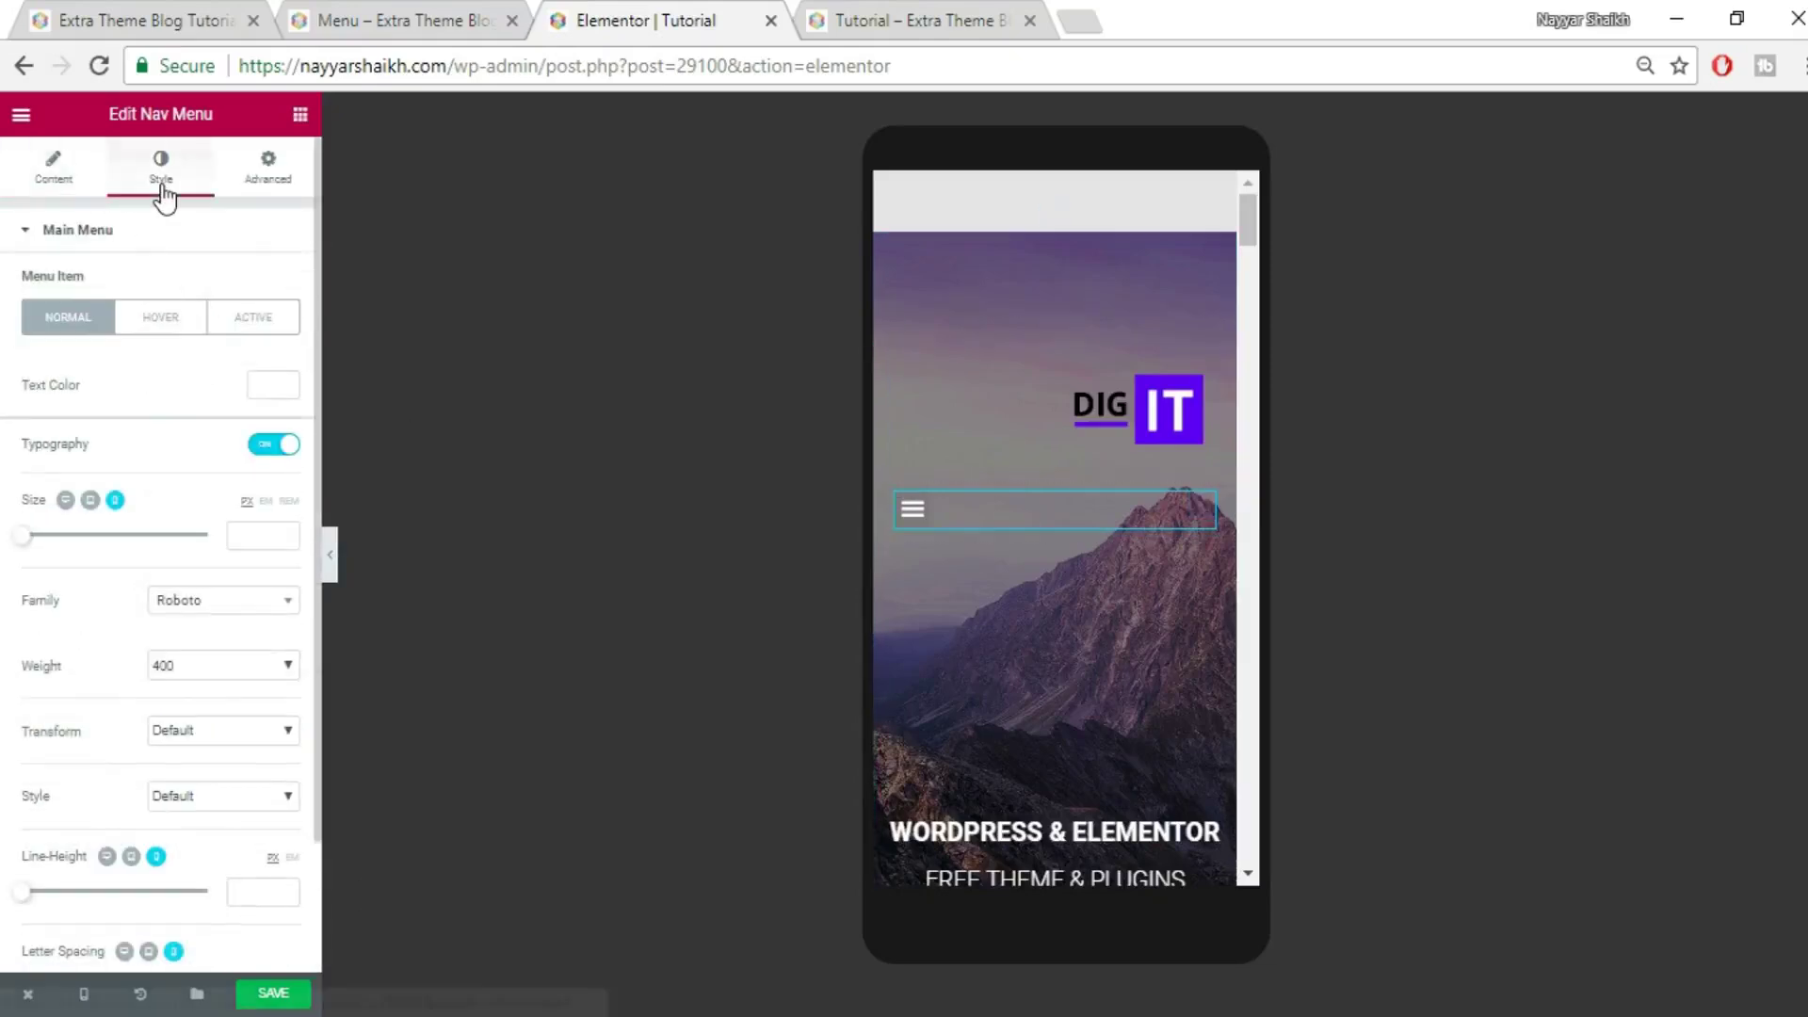
pyautogui.click(162, 244)
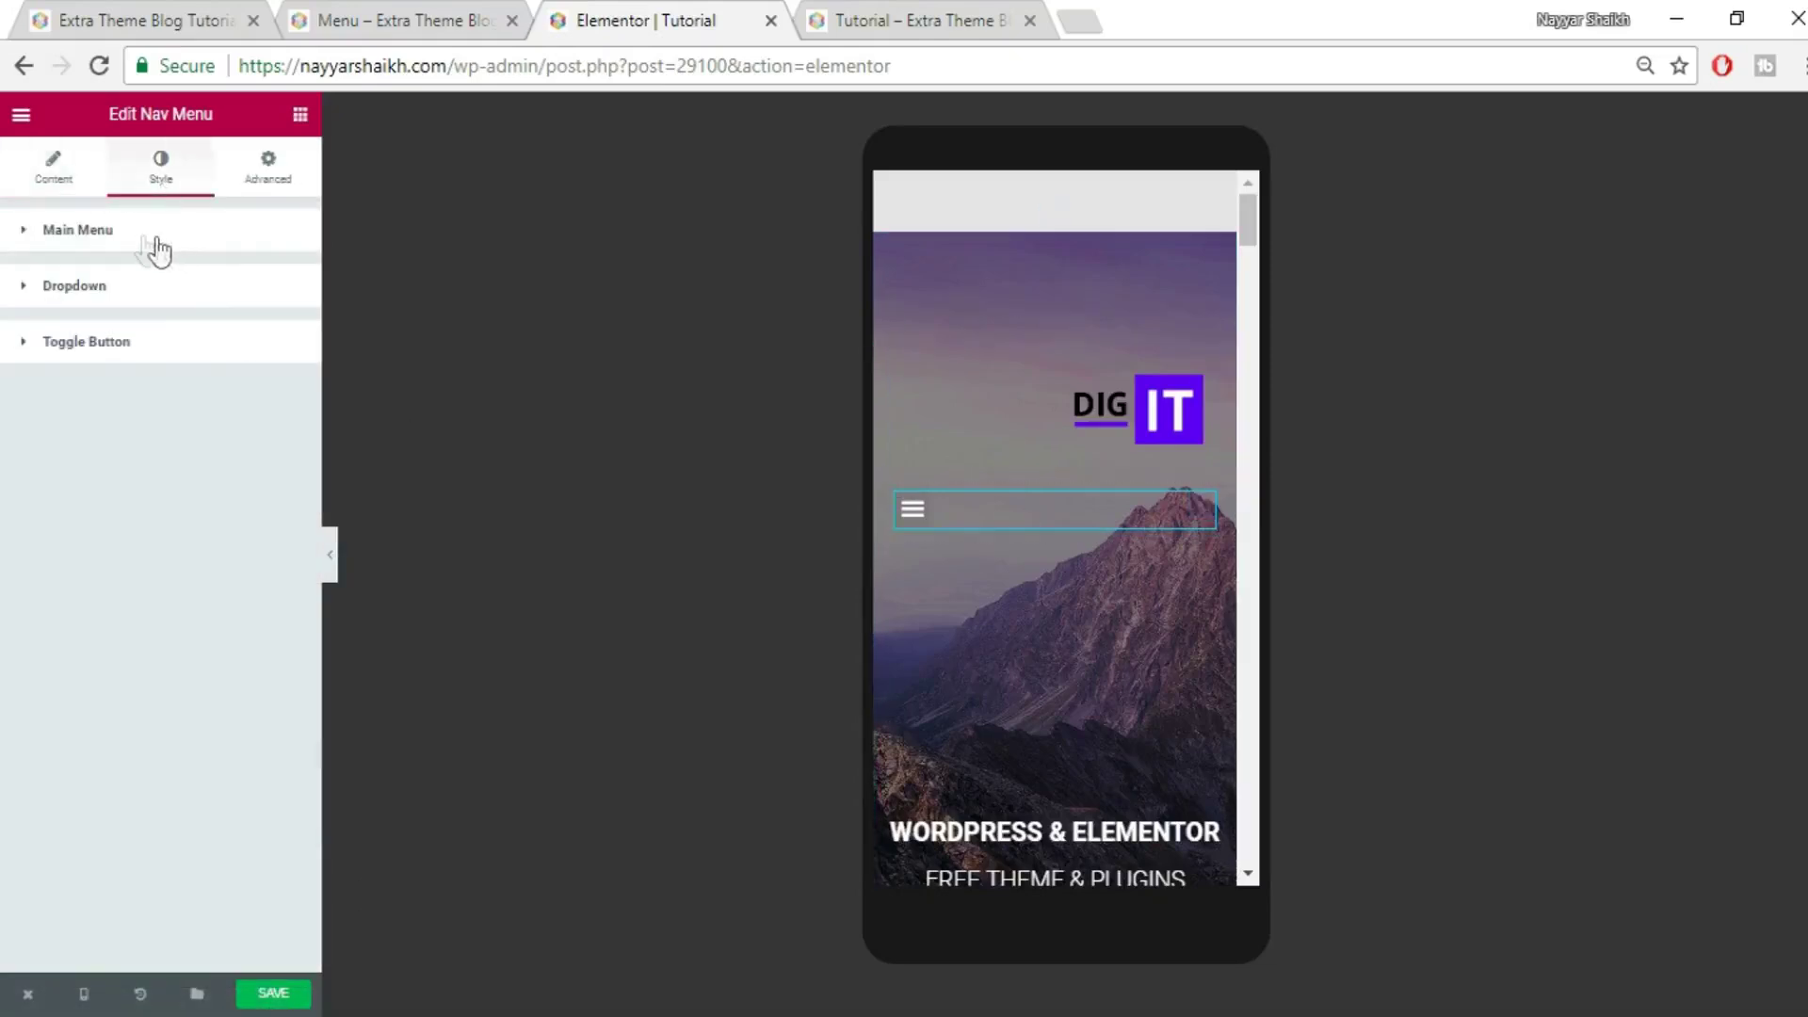
pyautogui.click(103, 350)
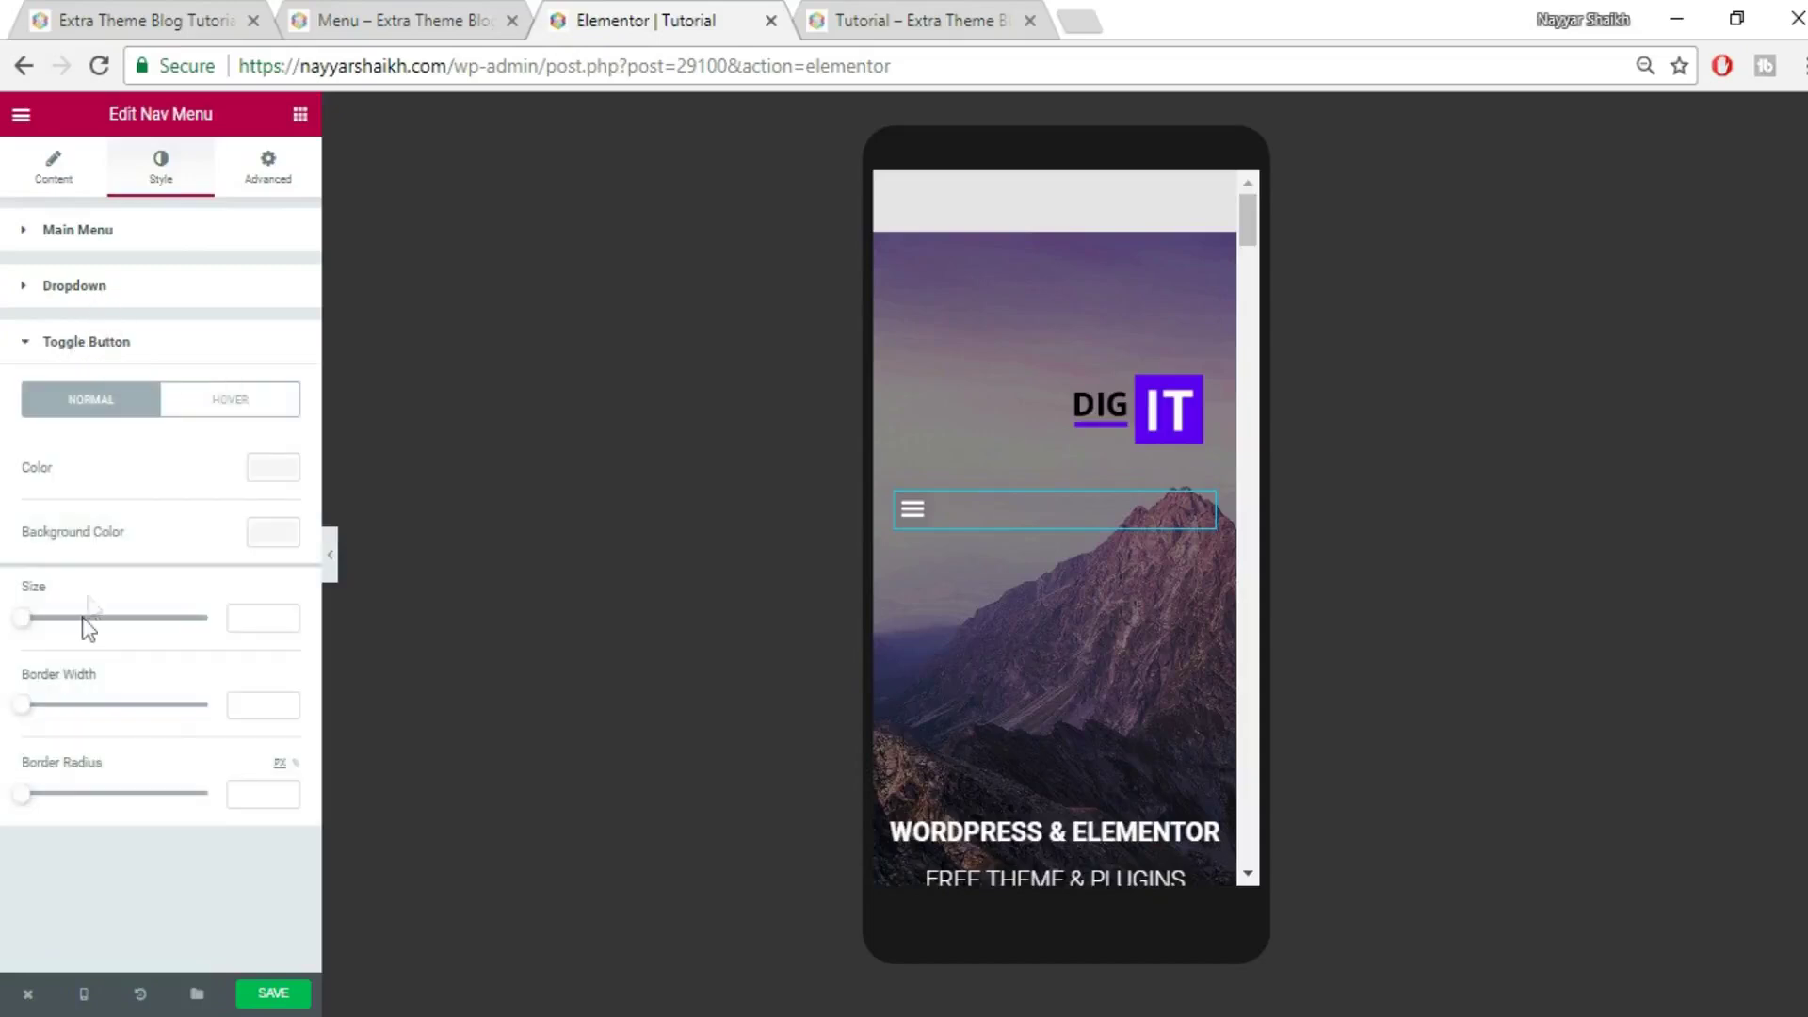
pyautogui.moveTo(31, 630); pyautogui.dragTo(84, 626)
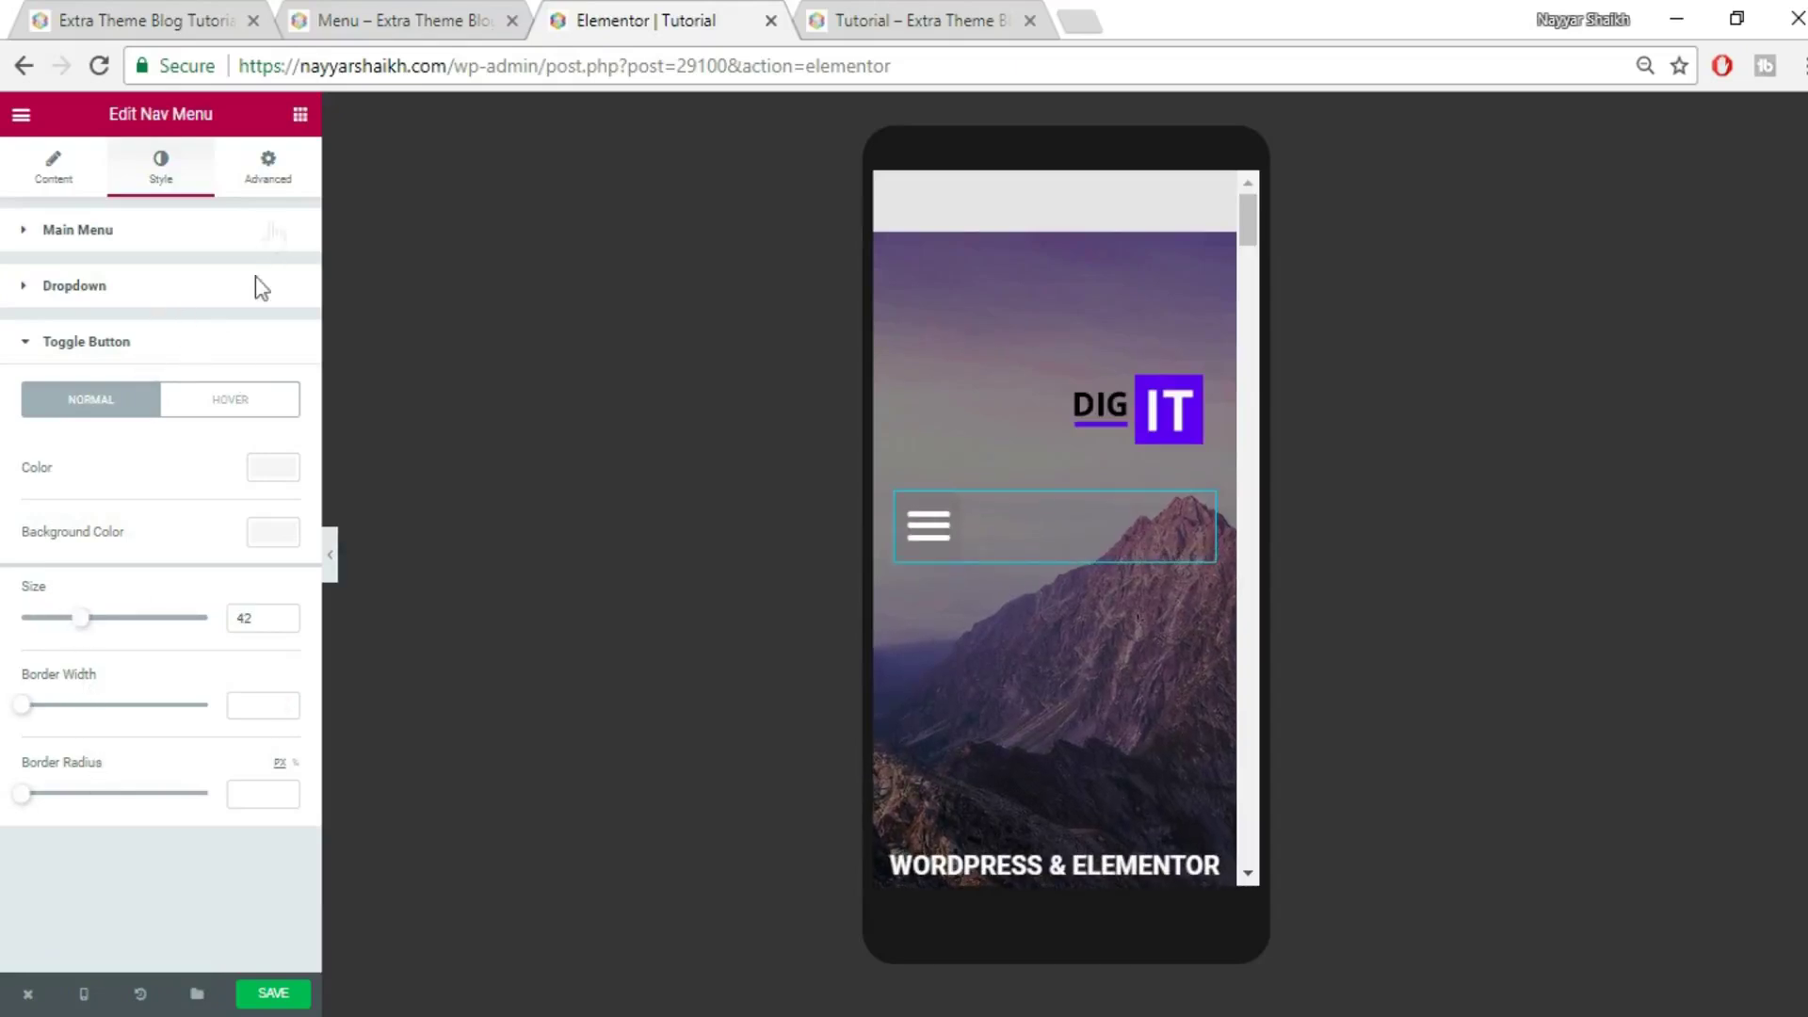
# Set the toggle button's color to white #ffffff and its background color to dark gray #54595f
pyautogui.click(272, 481)
pyautogui.click(226, 731)
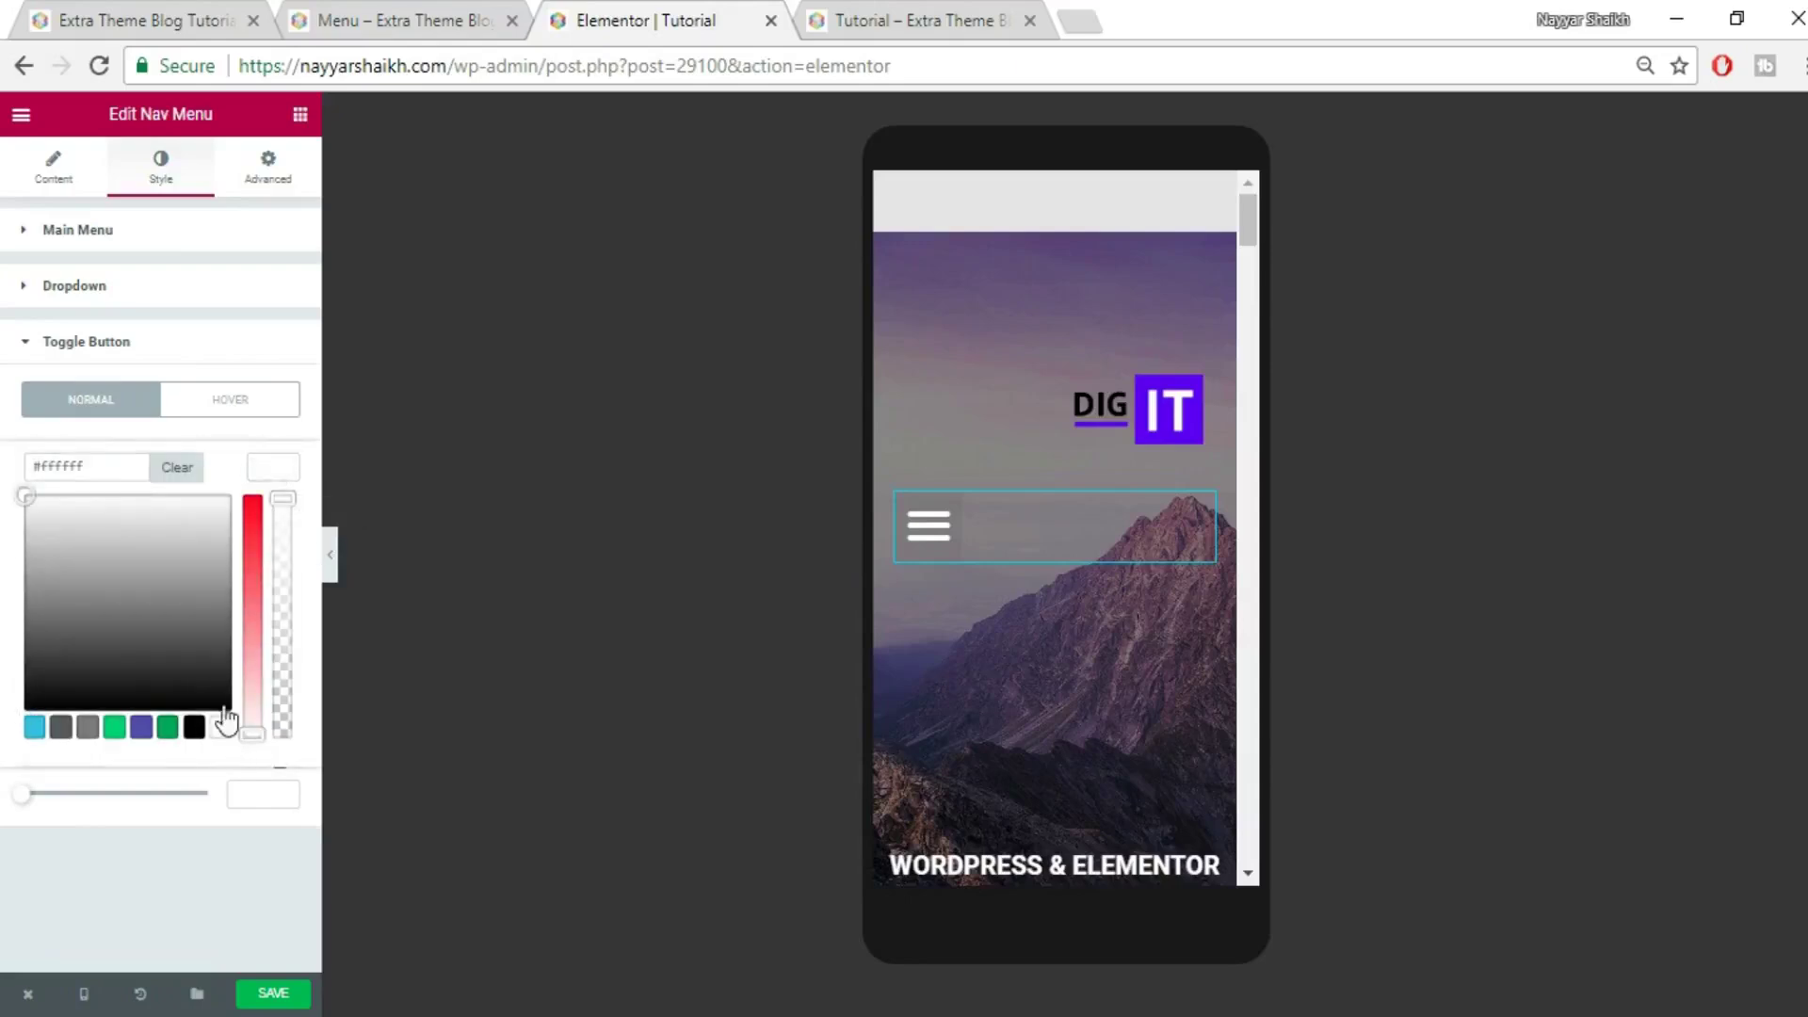
pyautogui.click(287, 468)
pyautogui.click(273, 539)
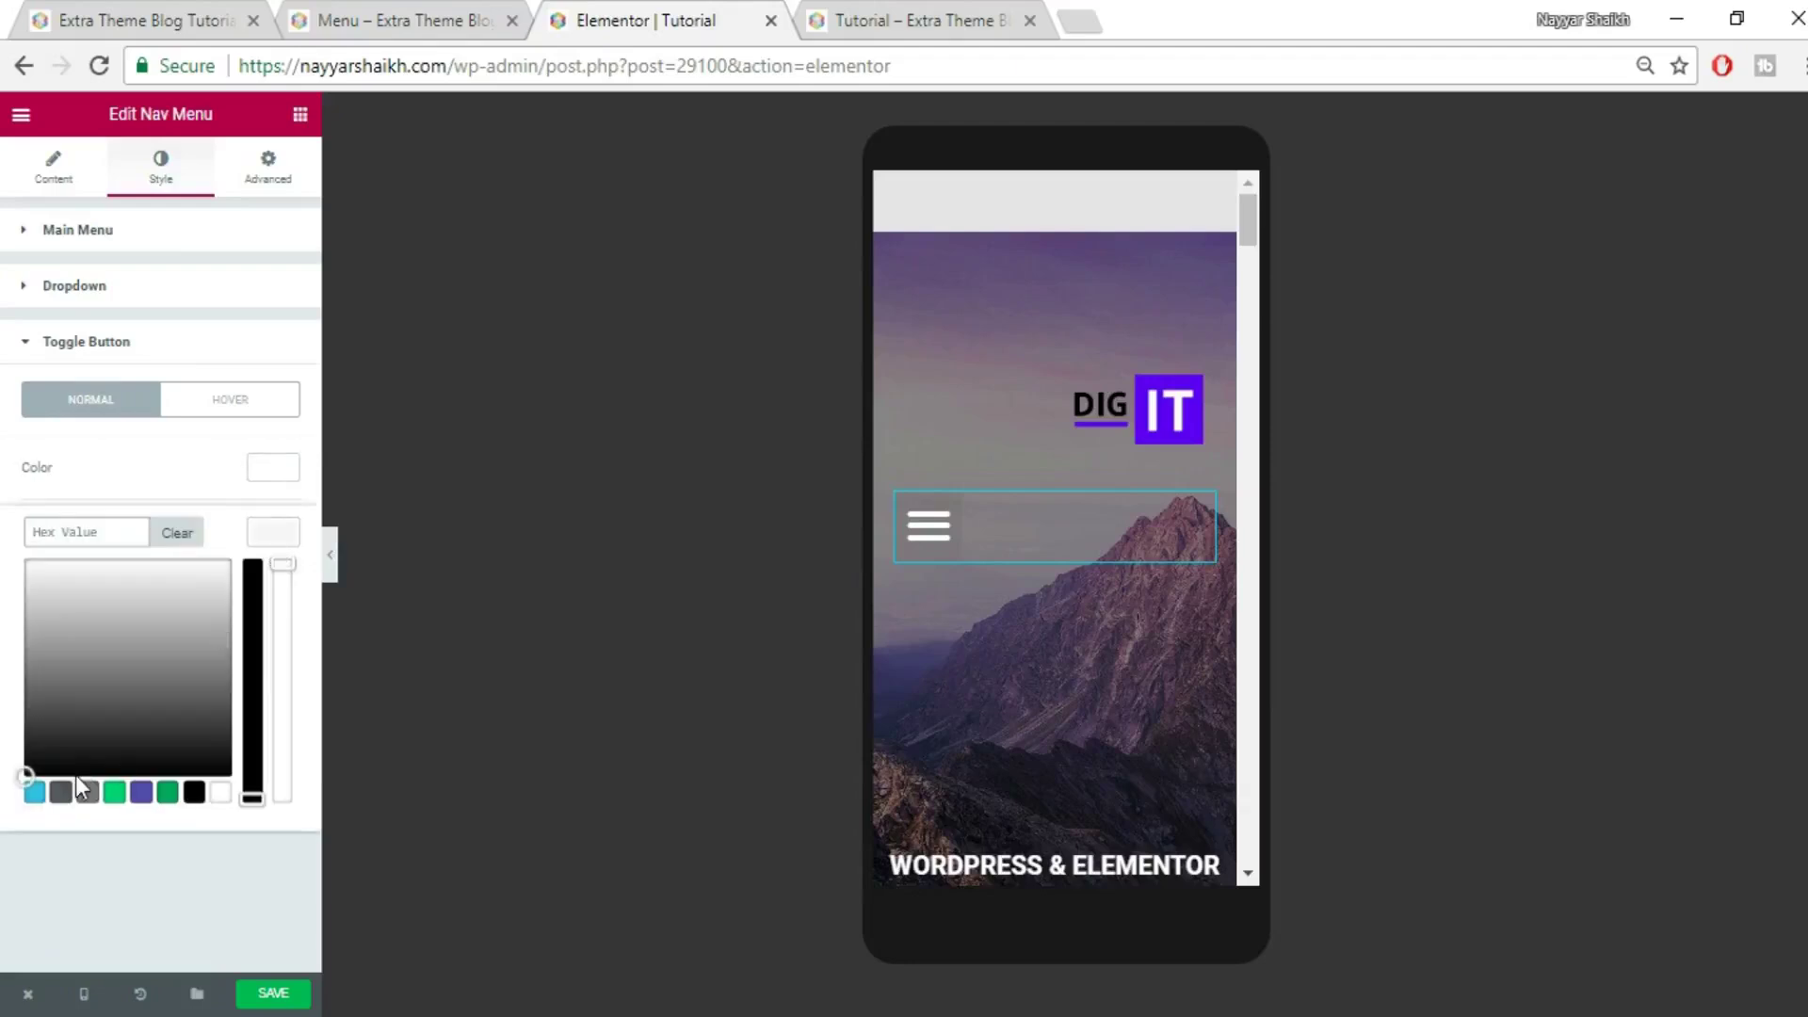
pyautogui.click(62, 793)
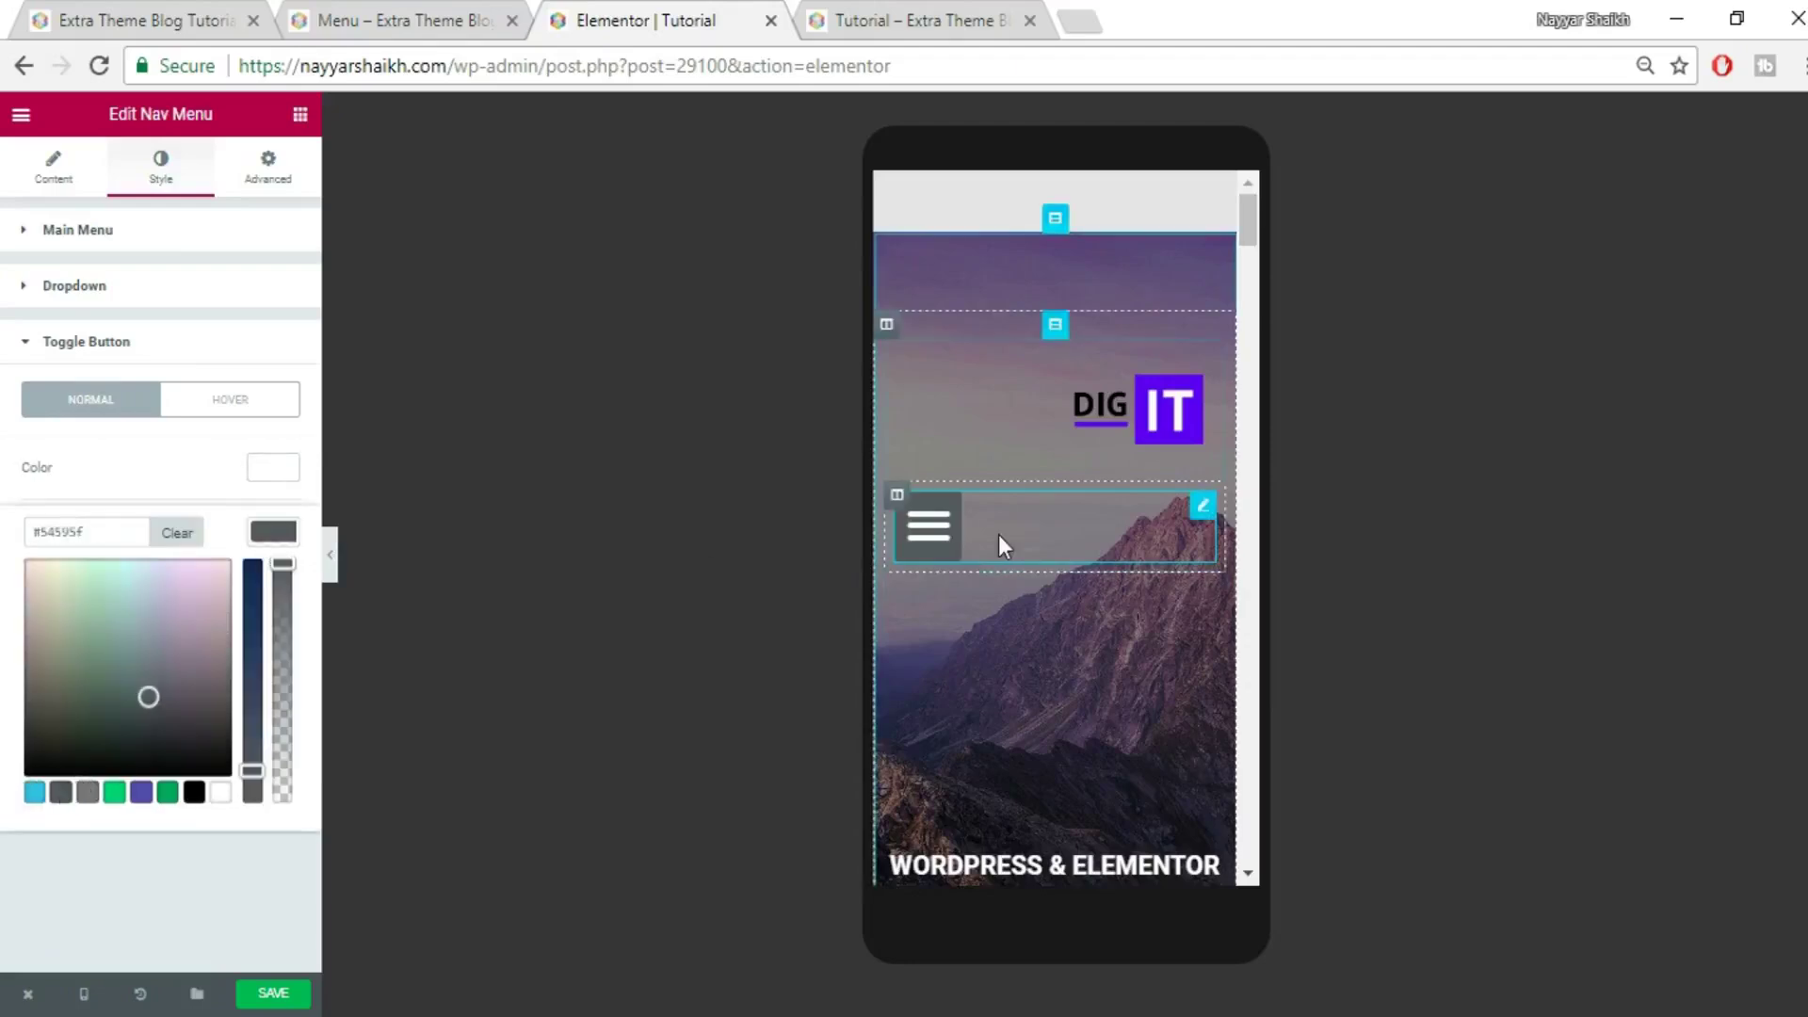
pyautogui.click(271, 535)
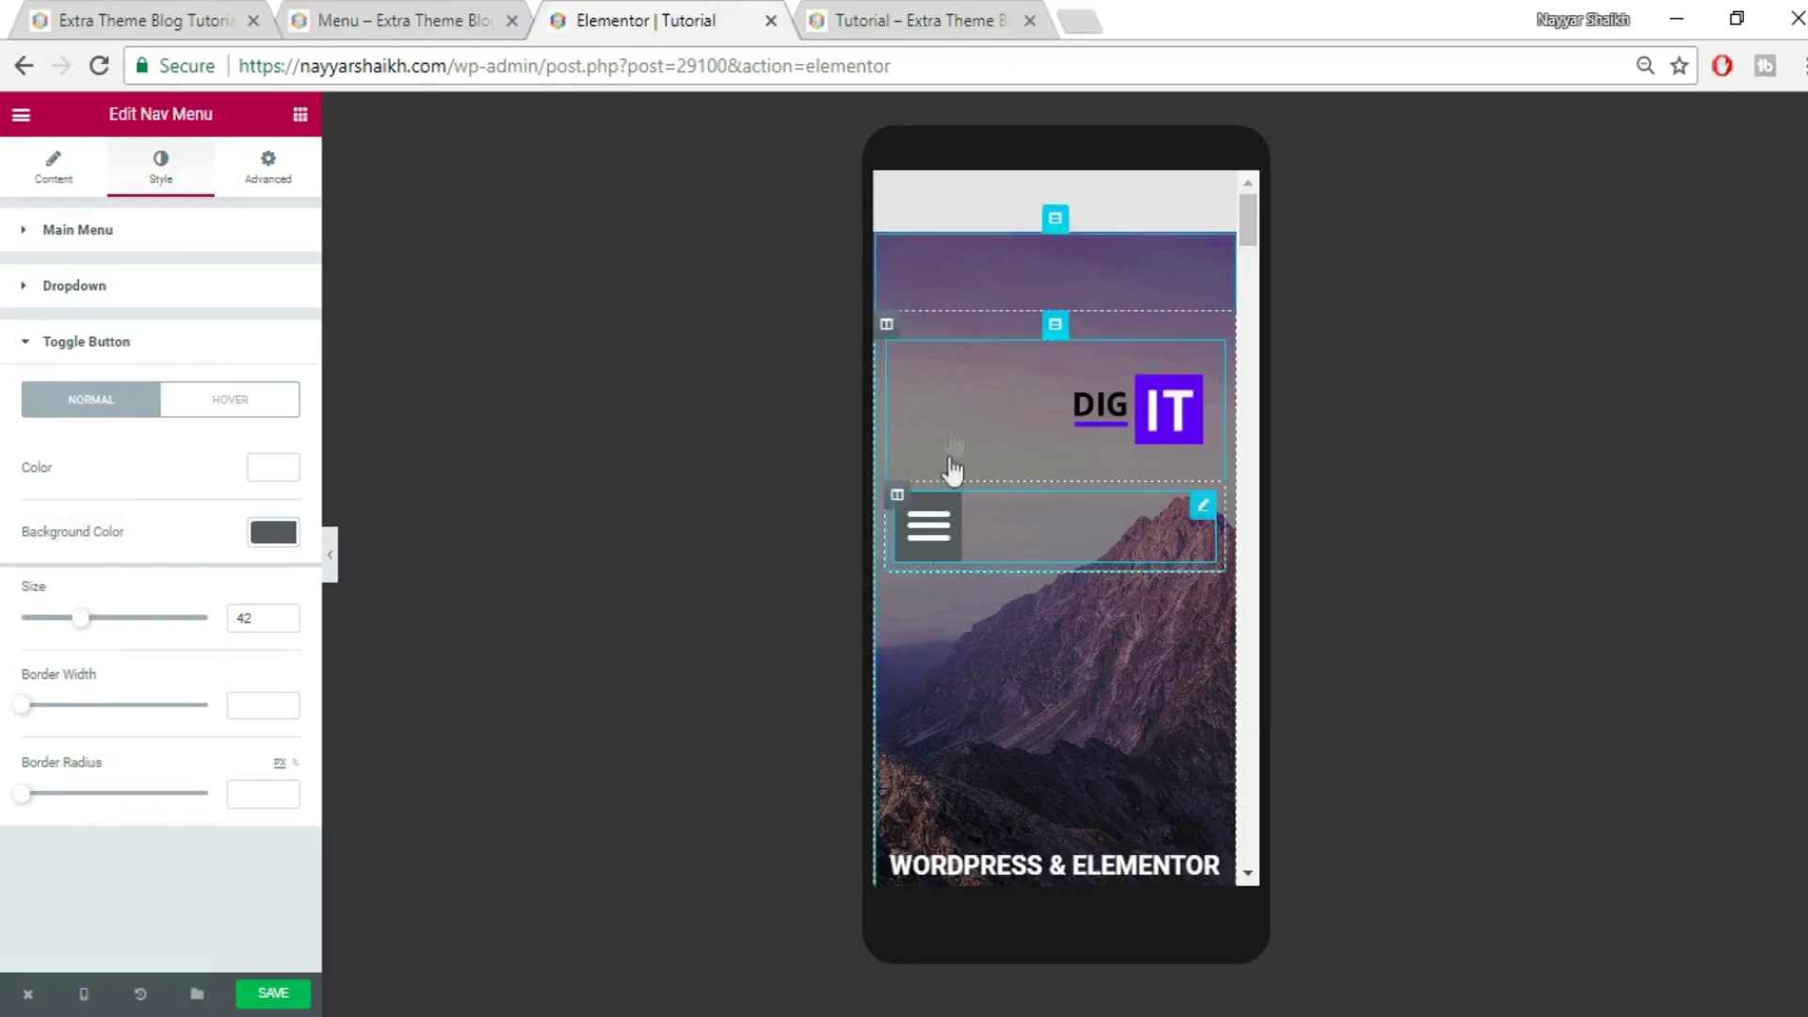
# Unlink the Nav Menu's mobile margins and set the top margin to -110 px, with the other sides at 0
pyautogui.click(283, 174)
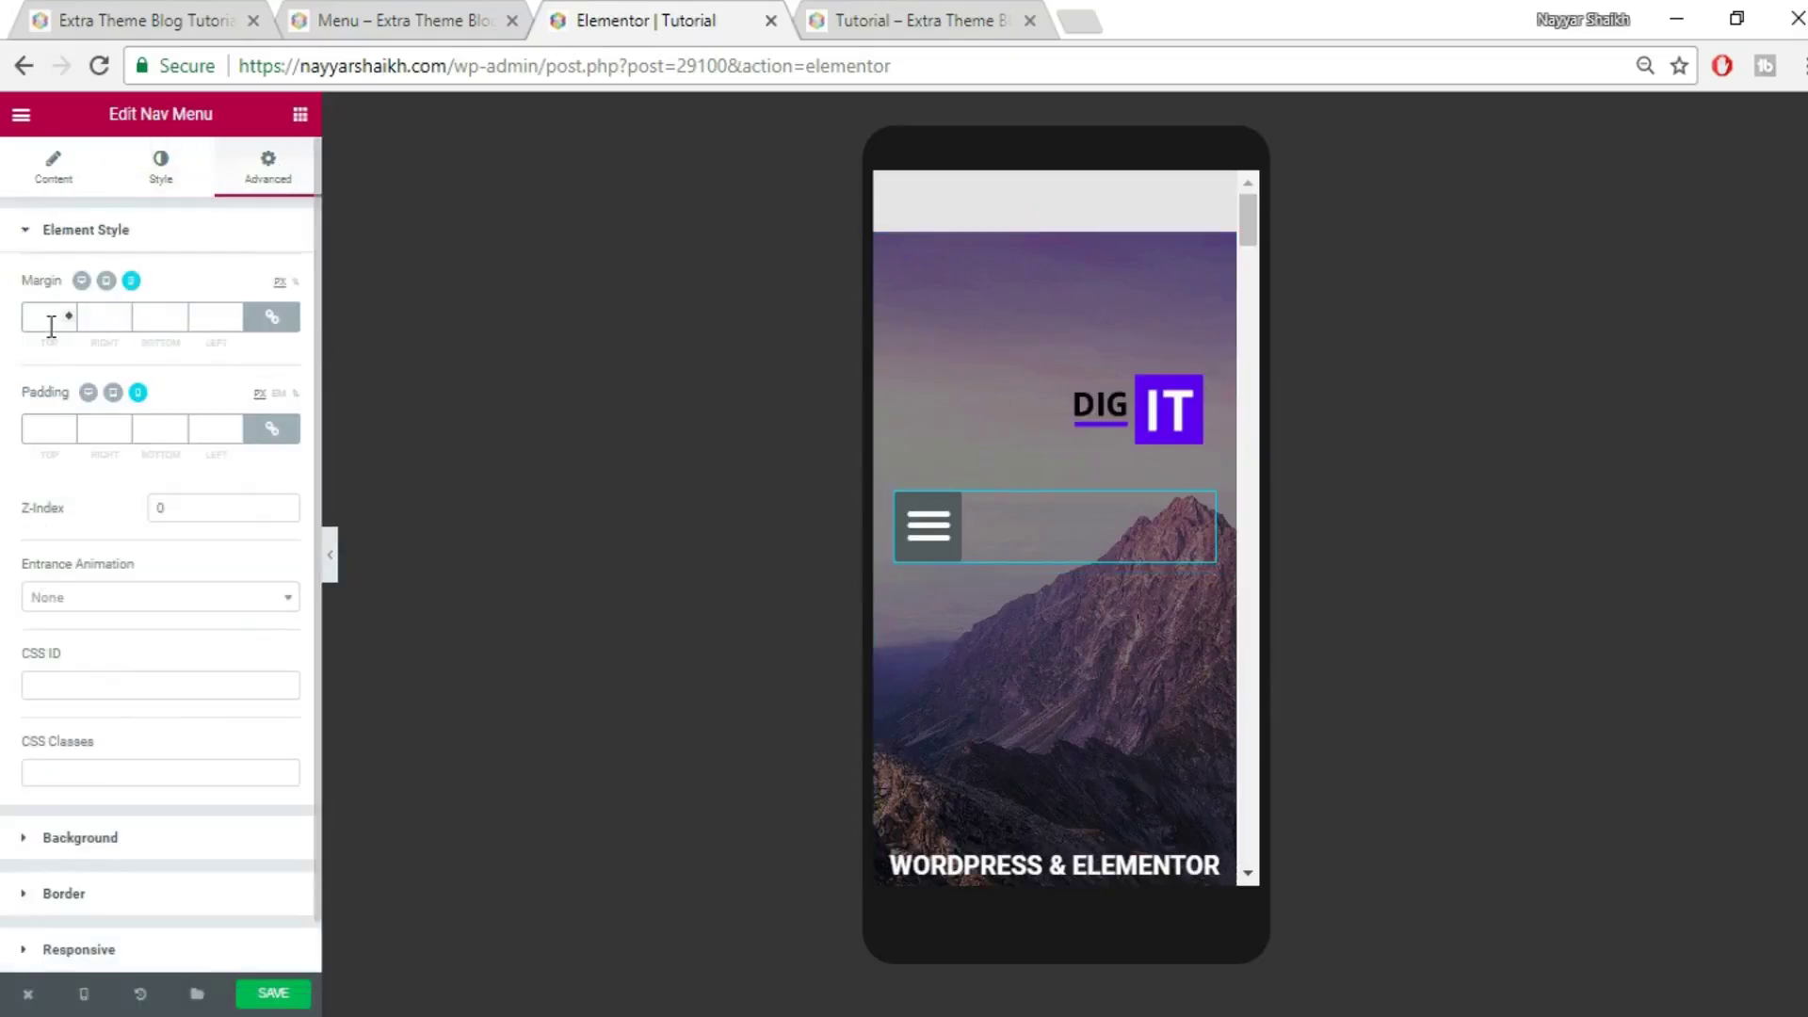
pyautogui.click(271, 317)
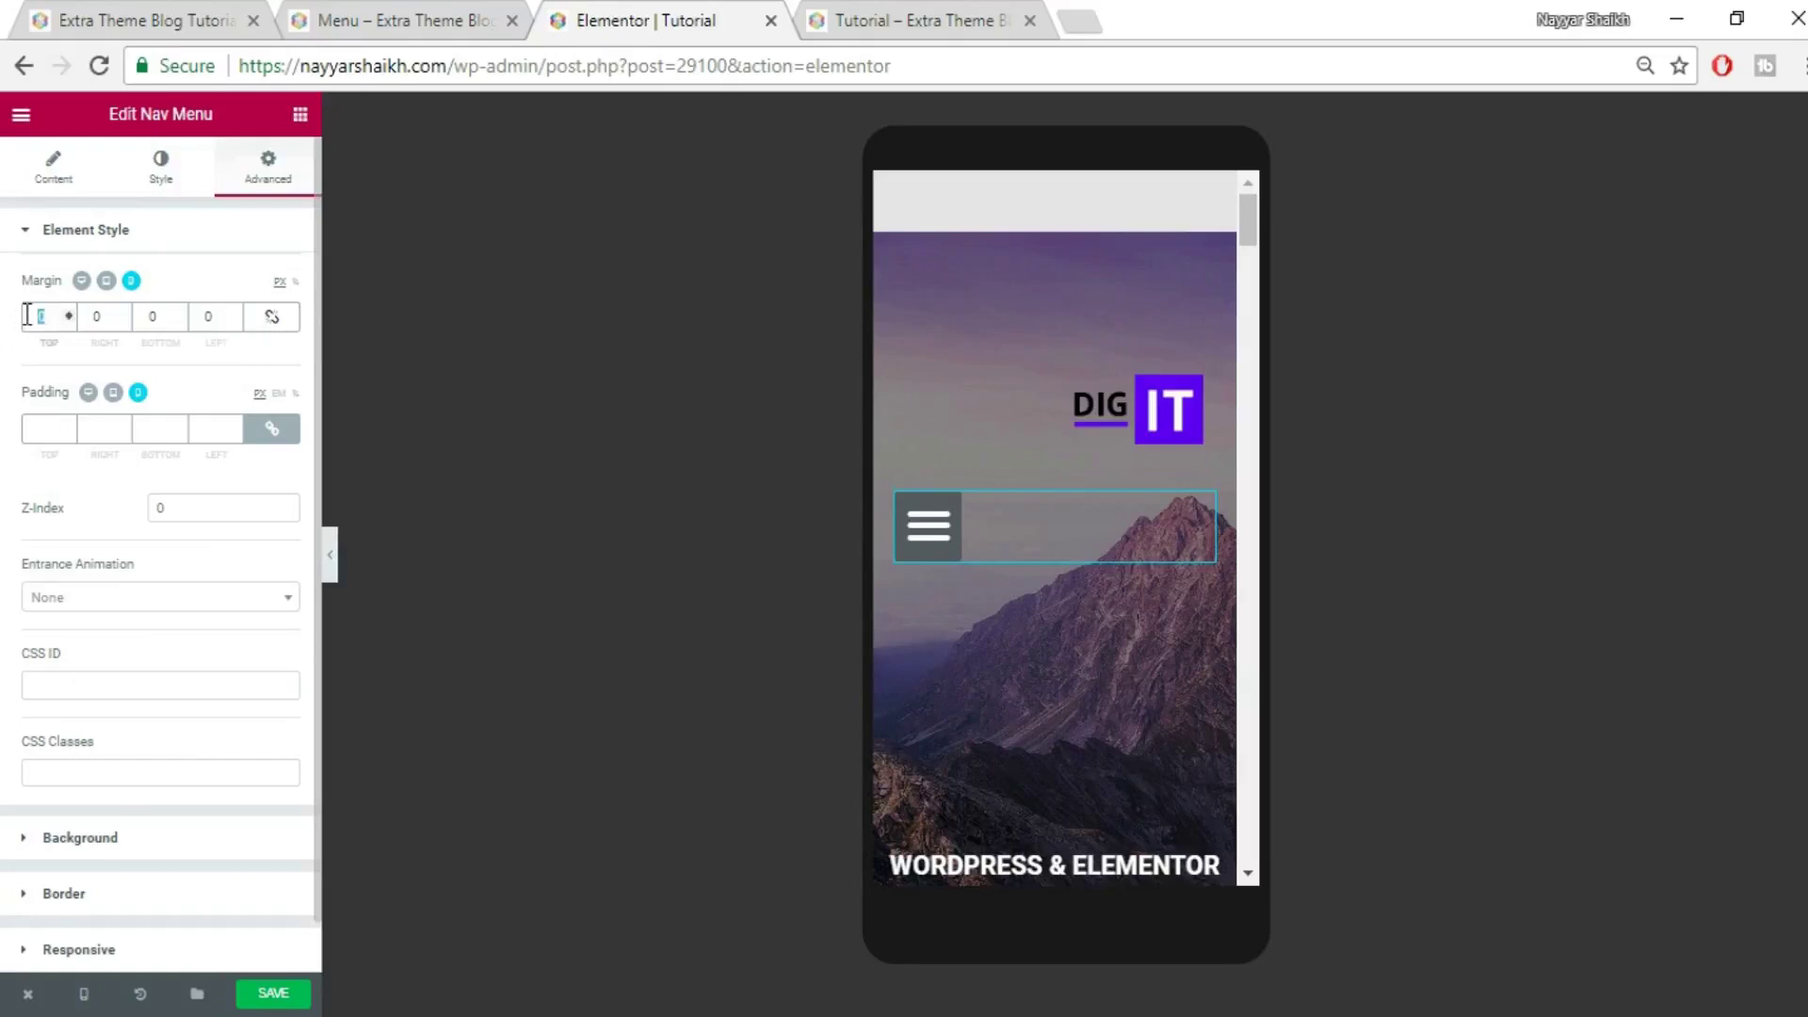
pyautogui.write('30')
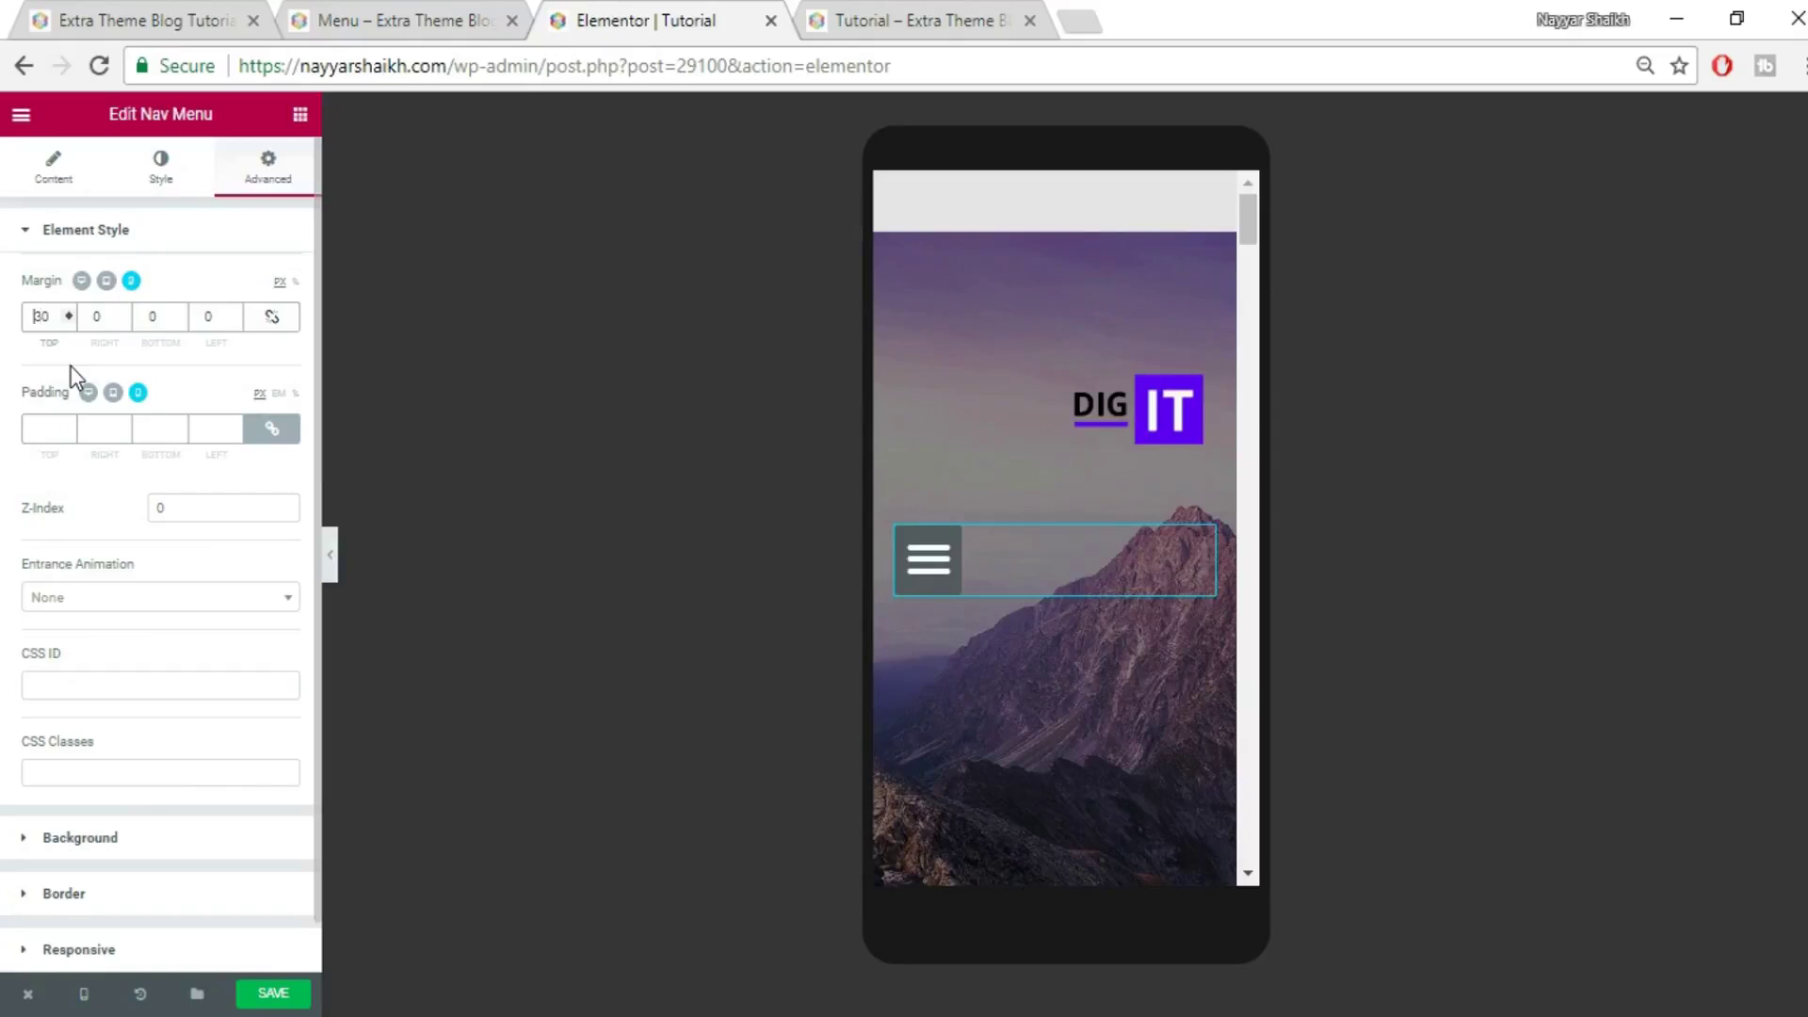
pyautogui.write('-')
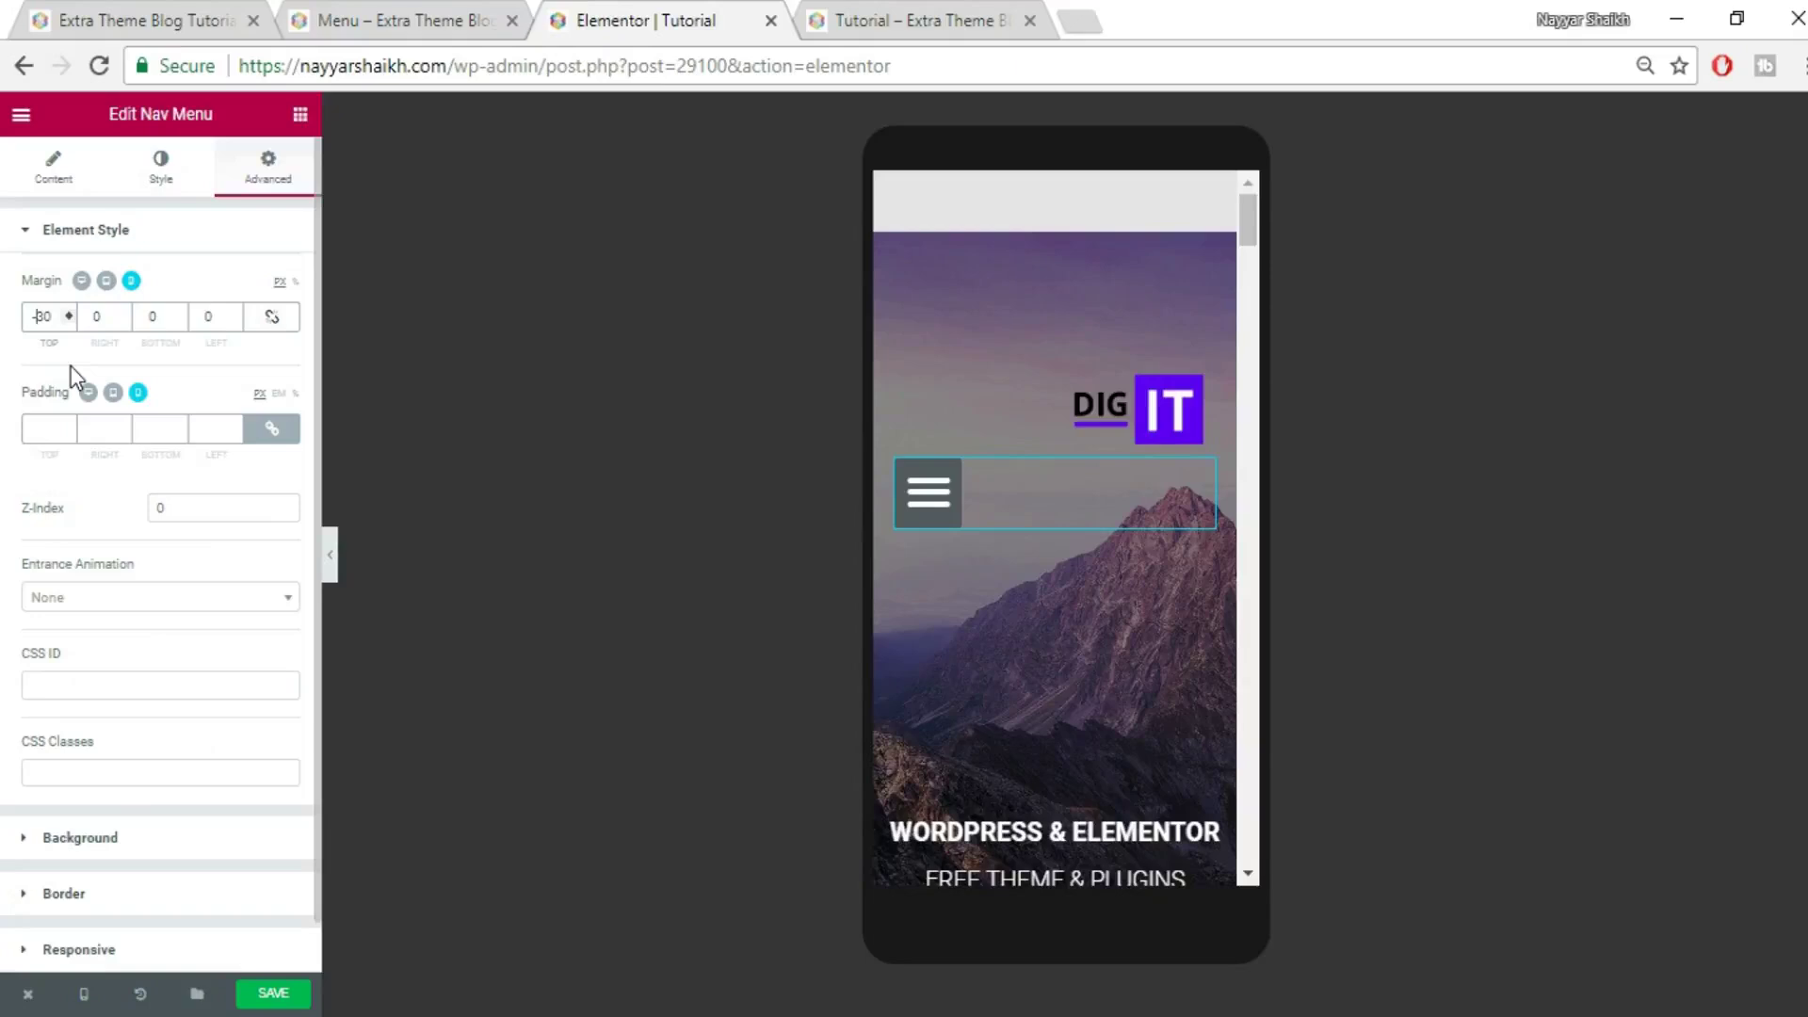
pyautogui.press('Delete')
pyautogui.write('5')
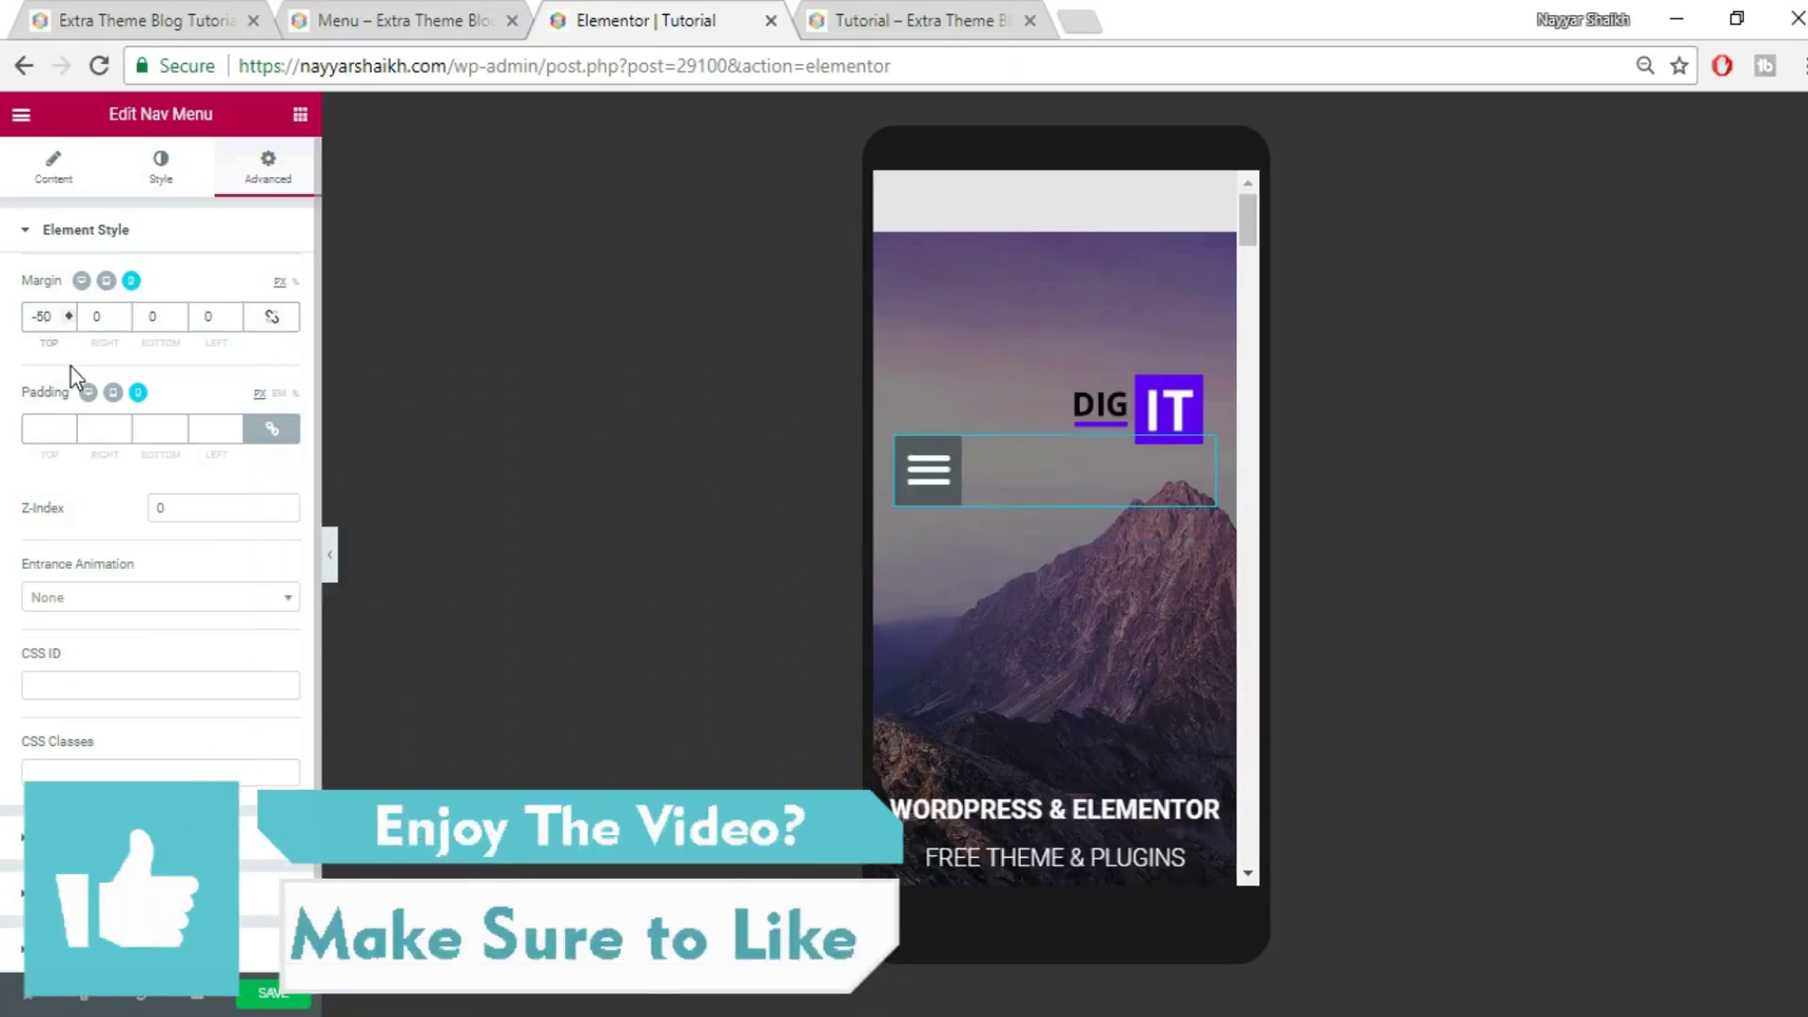
pyautogui.press('BackSpace')
pyautogui.write('15')
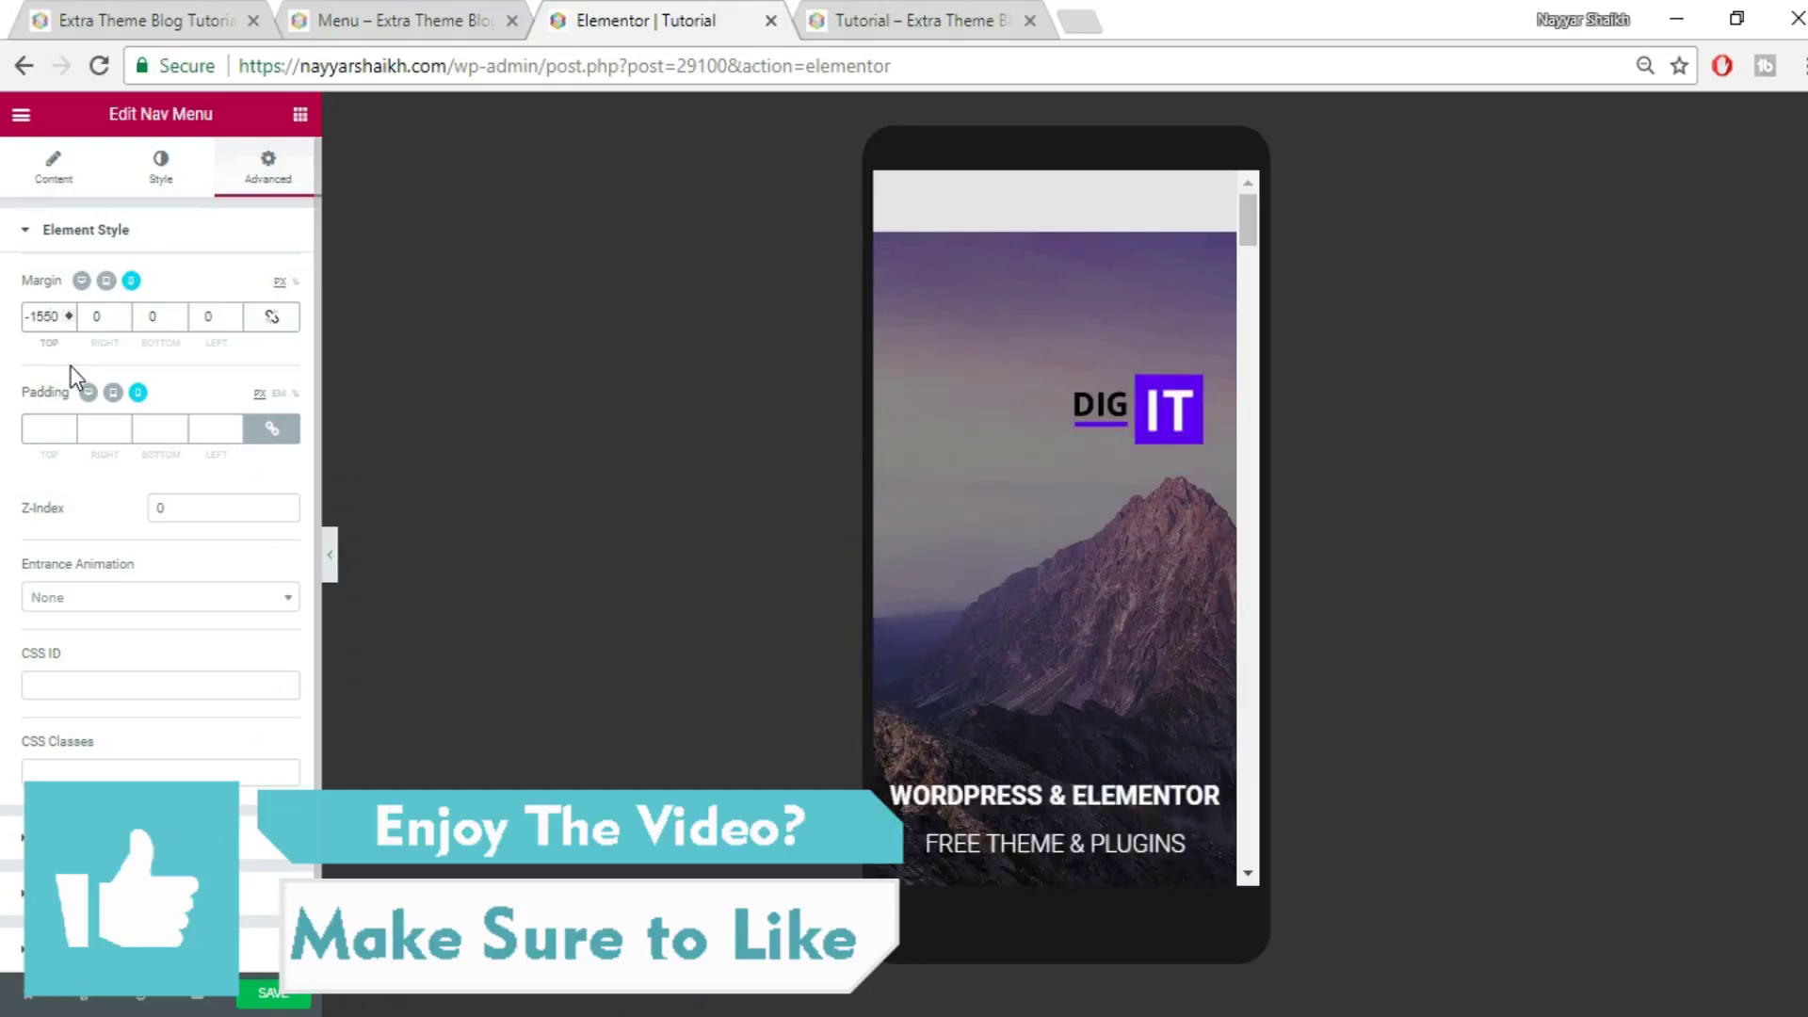
pyautogui.press('BackSpace')
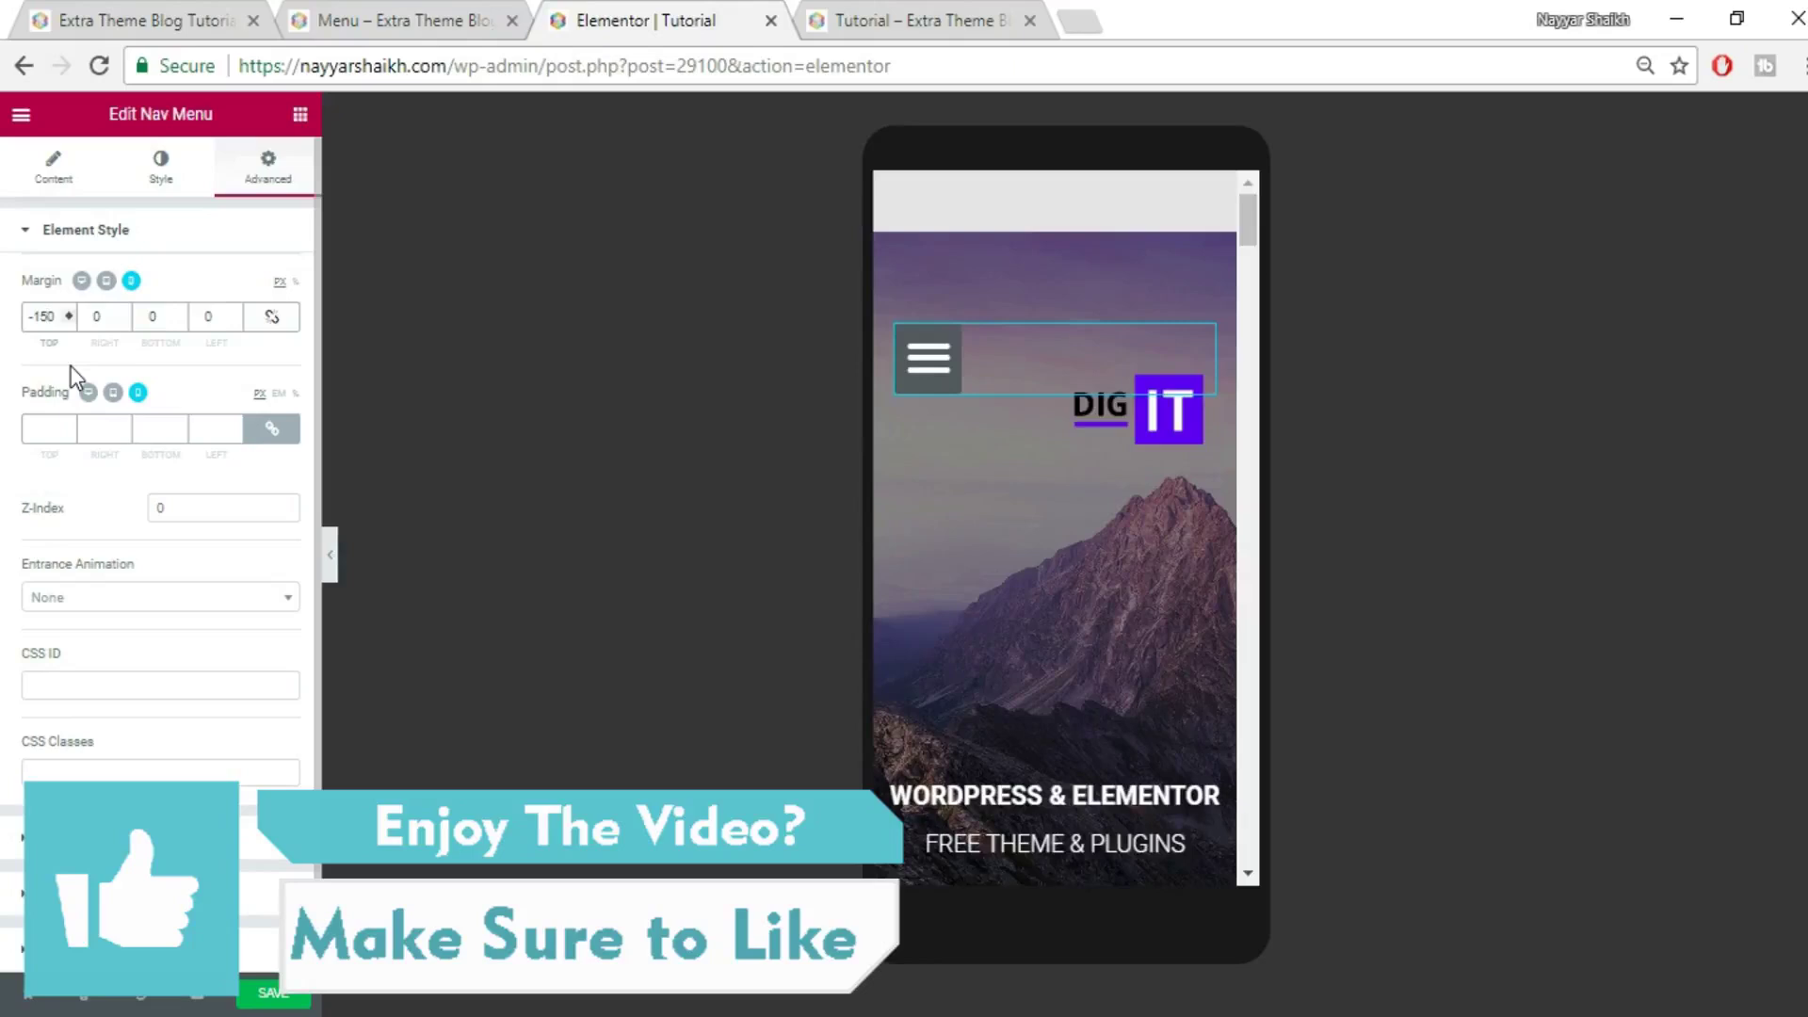
pyautogui.press('BackSpace')
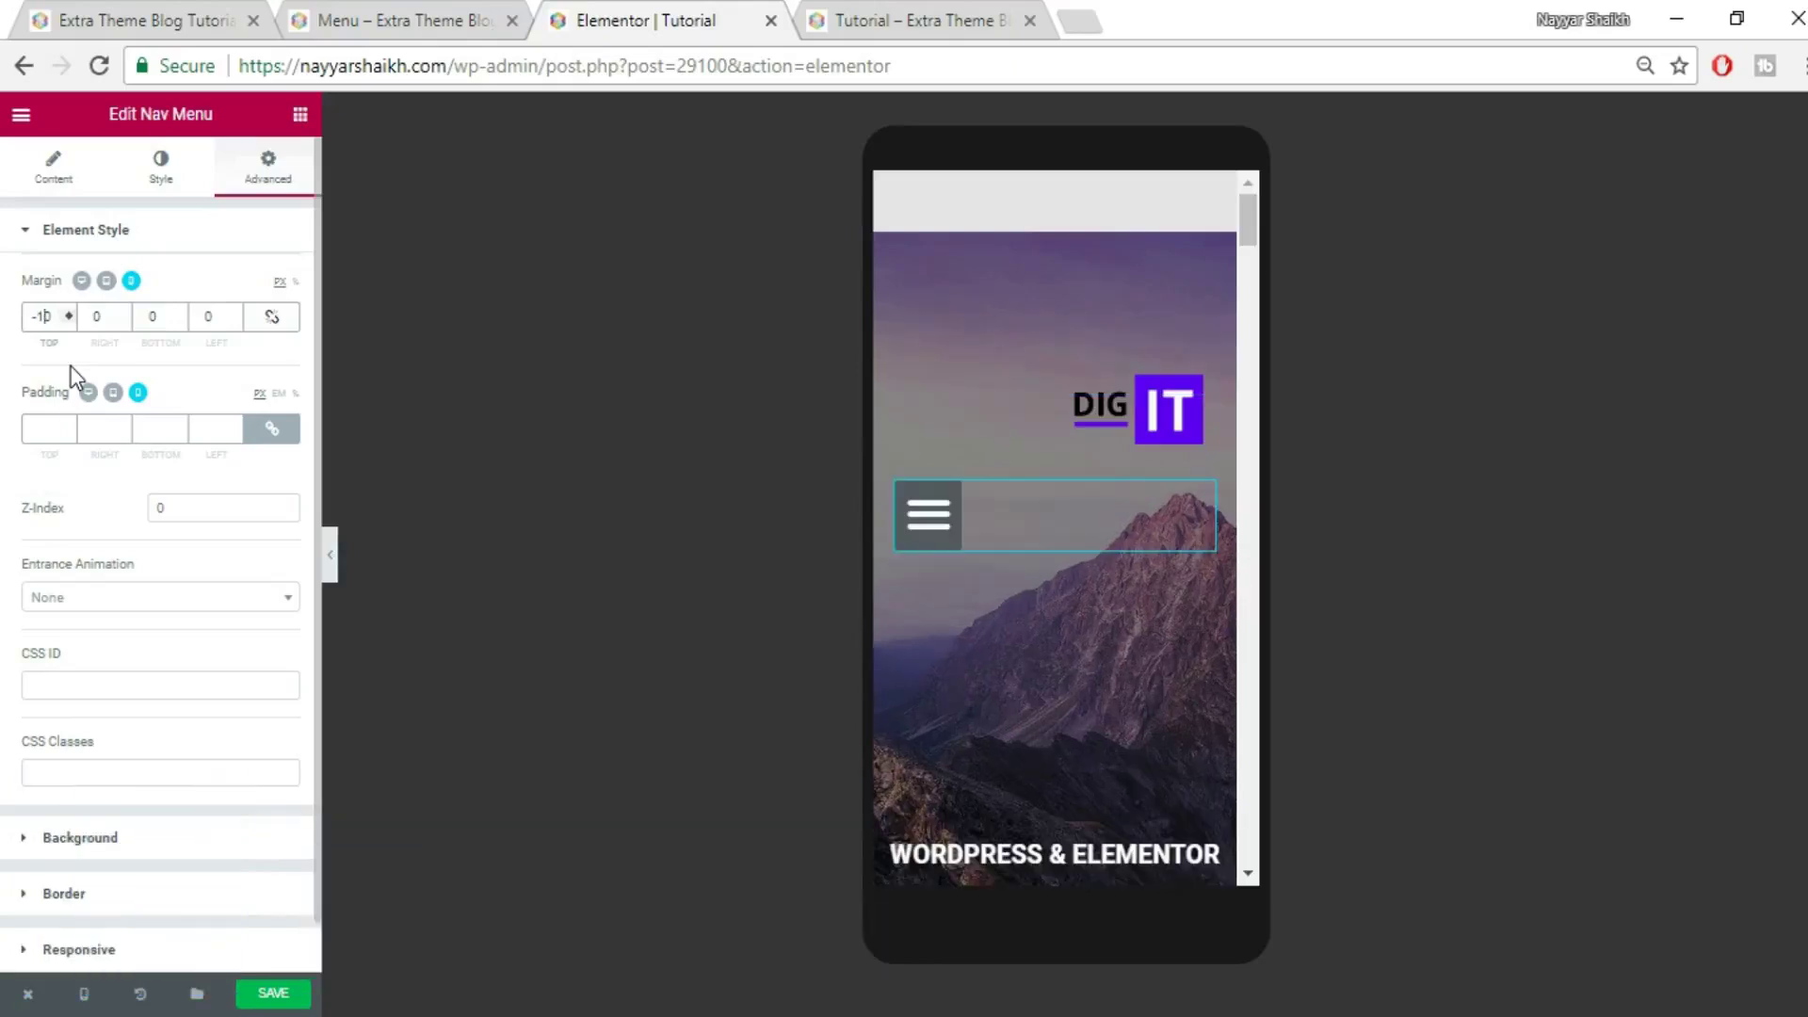
pyautogui.write('0')
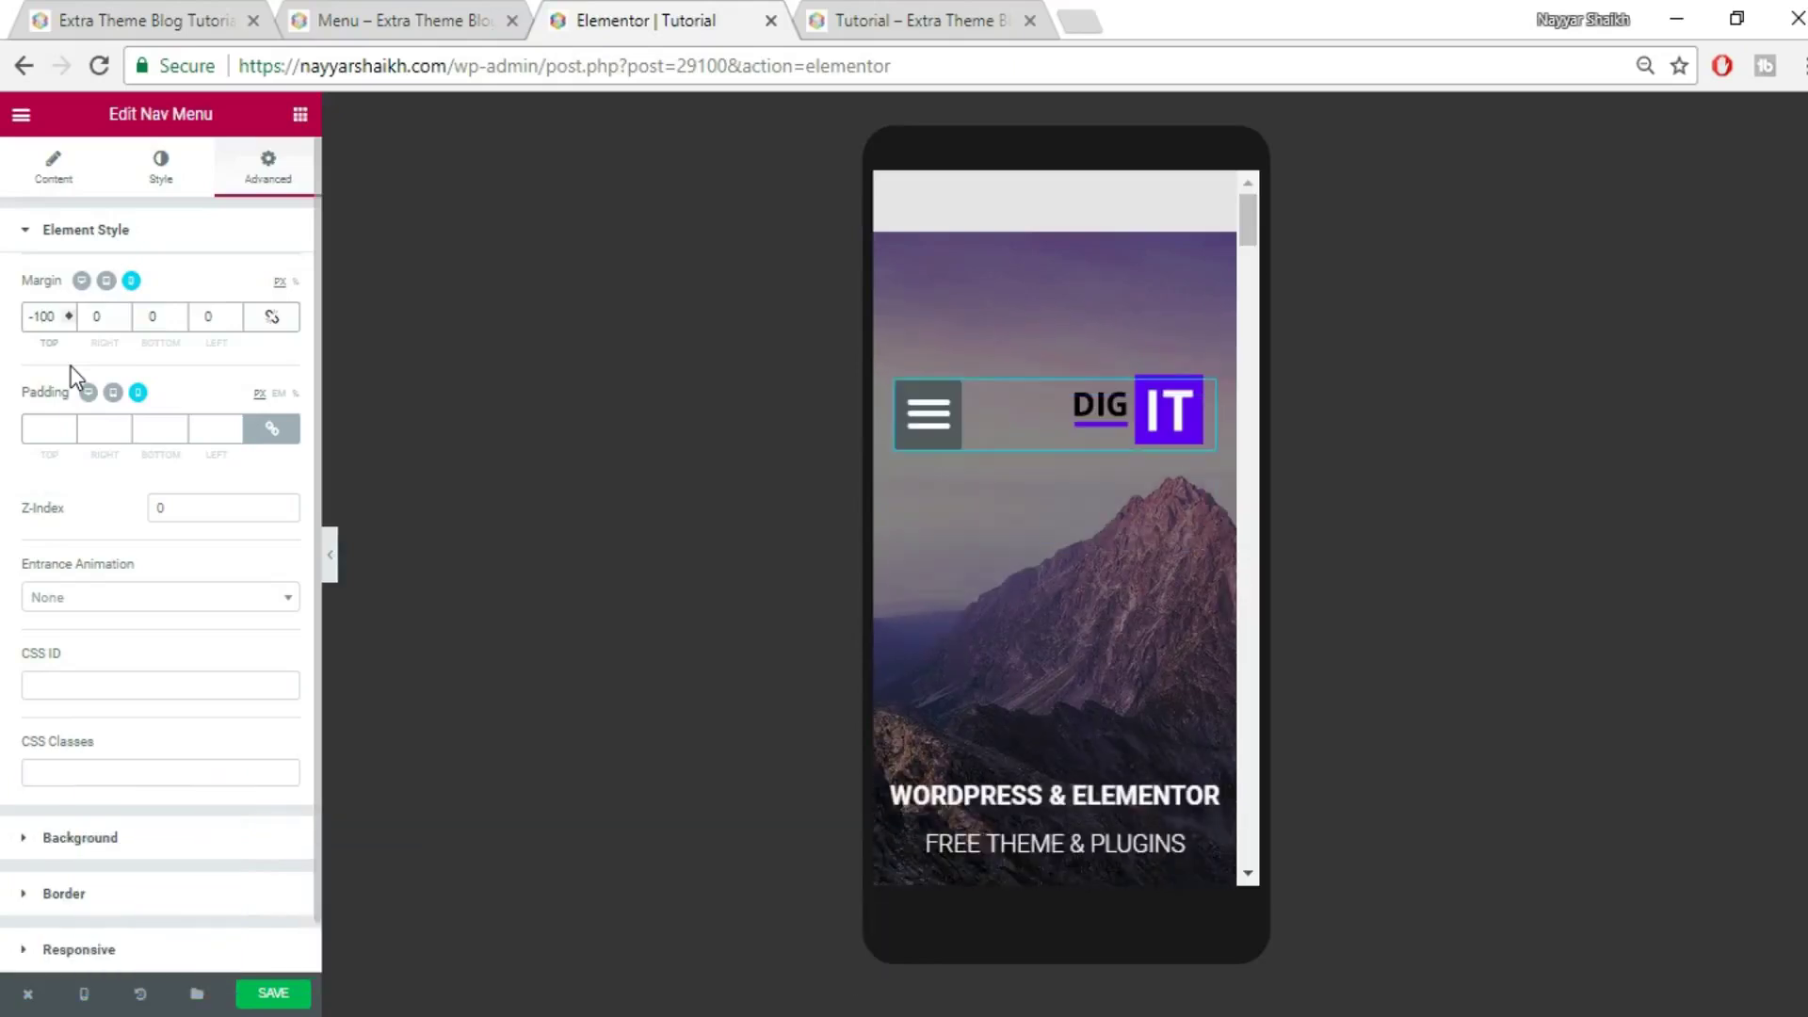
pyautogui.press('BackSpace')
pyautogui.write('1')
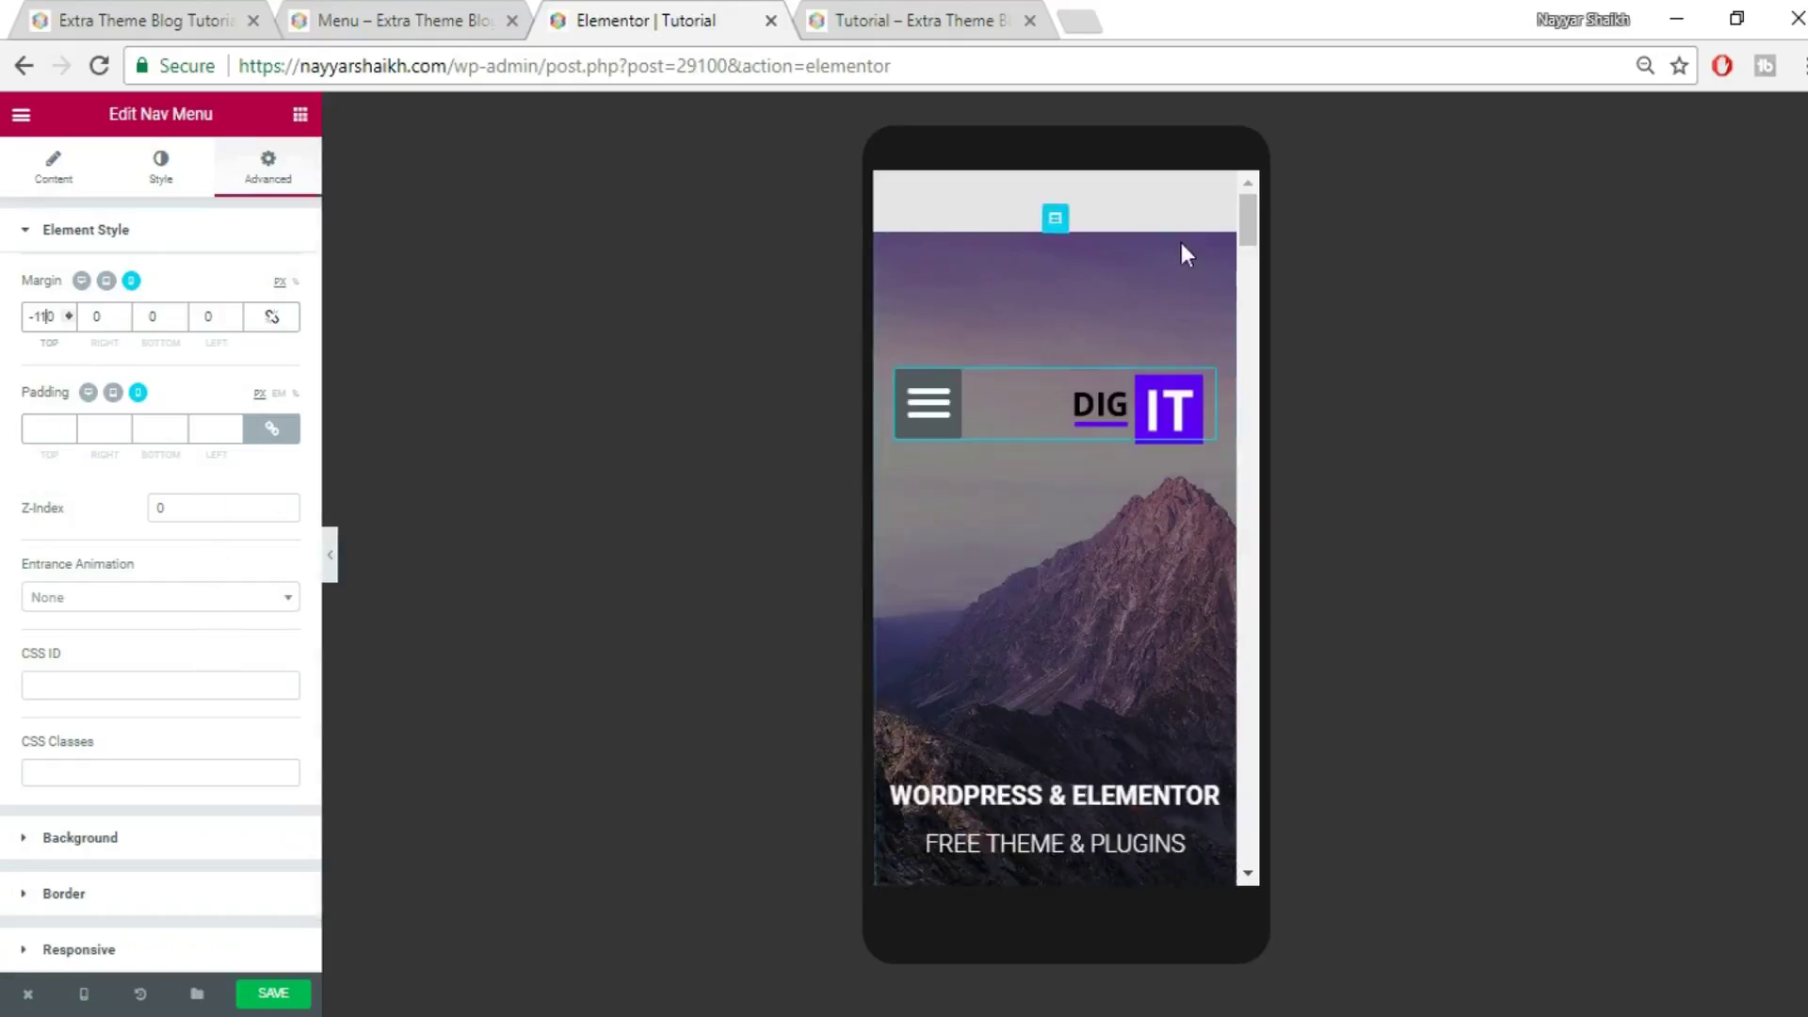
# Expand and collapse the hamburger menu in the mobile preview to check its dropdown items
pyautogui.click(1079, 505)
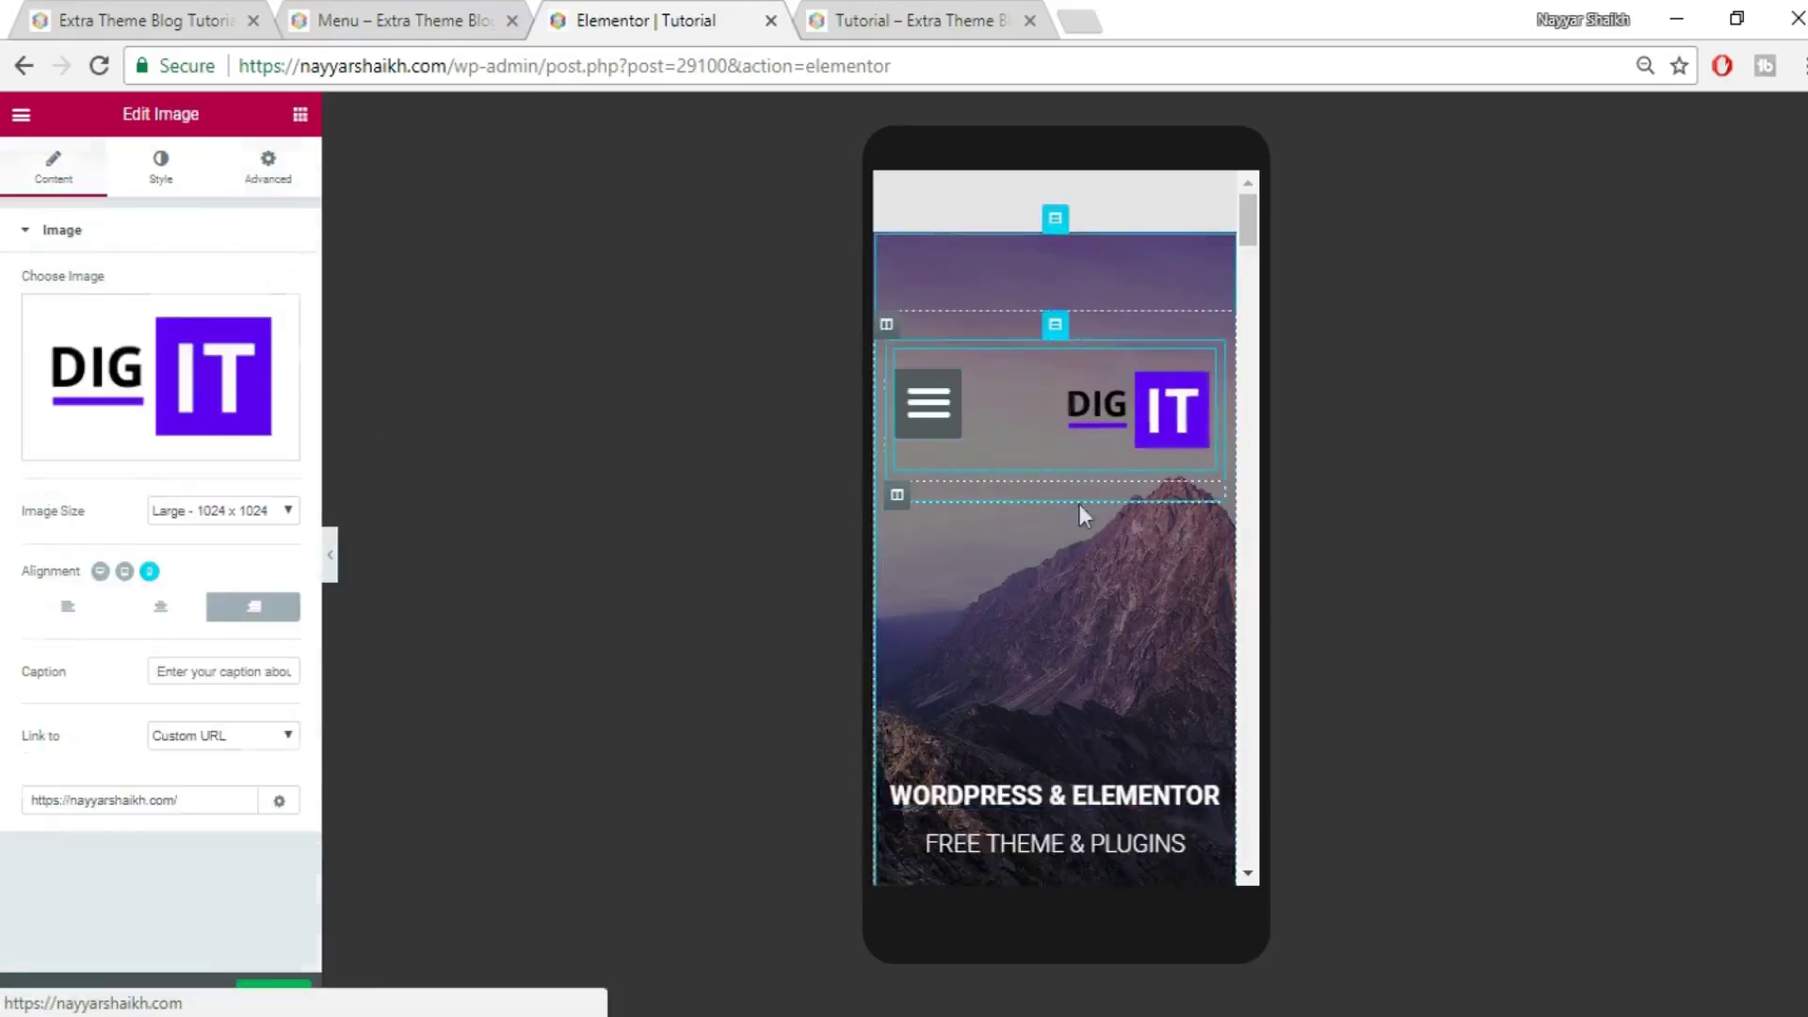
pyautogui.click(930, 429)
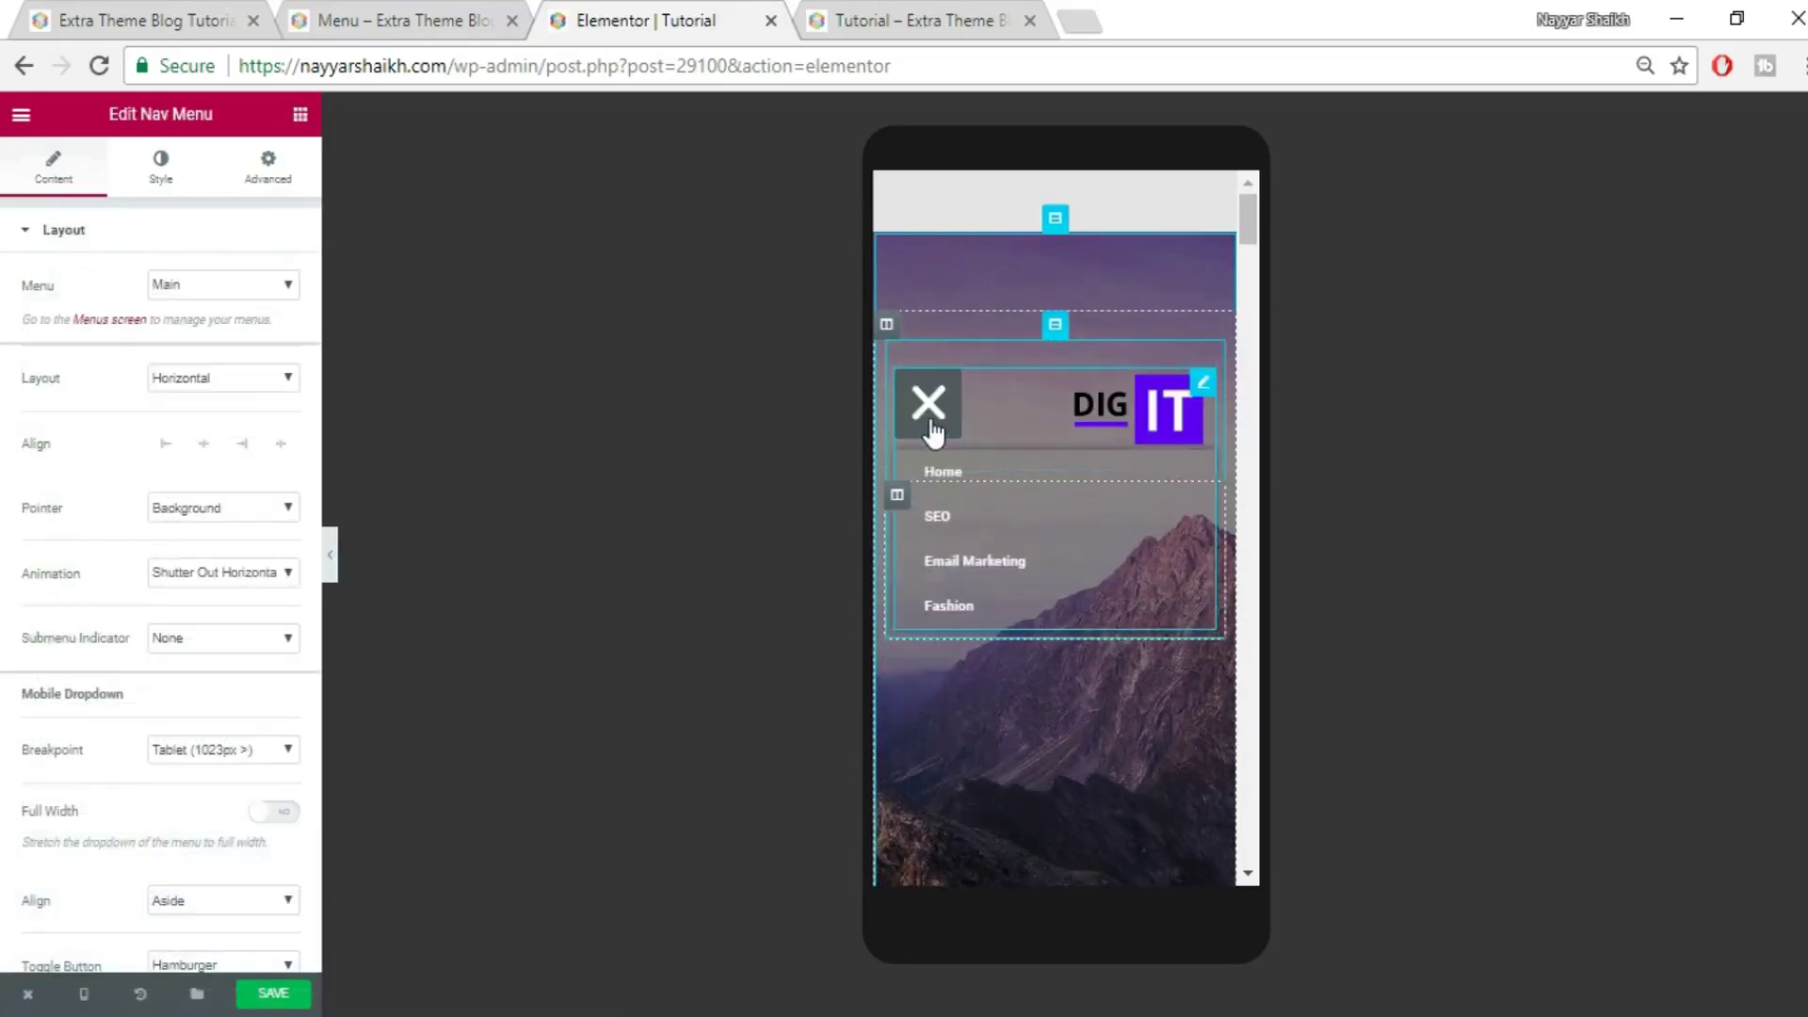
pyautogui.click(932, 431)
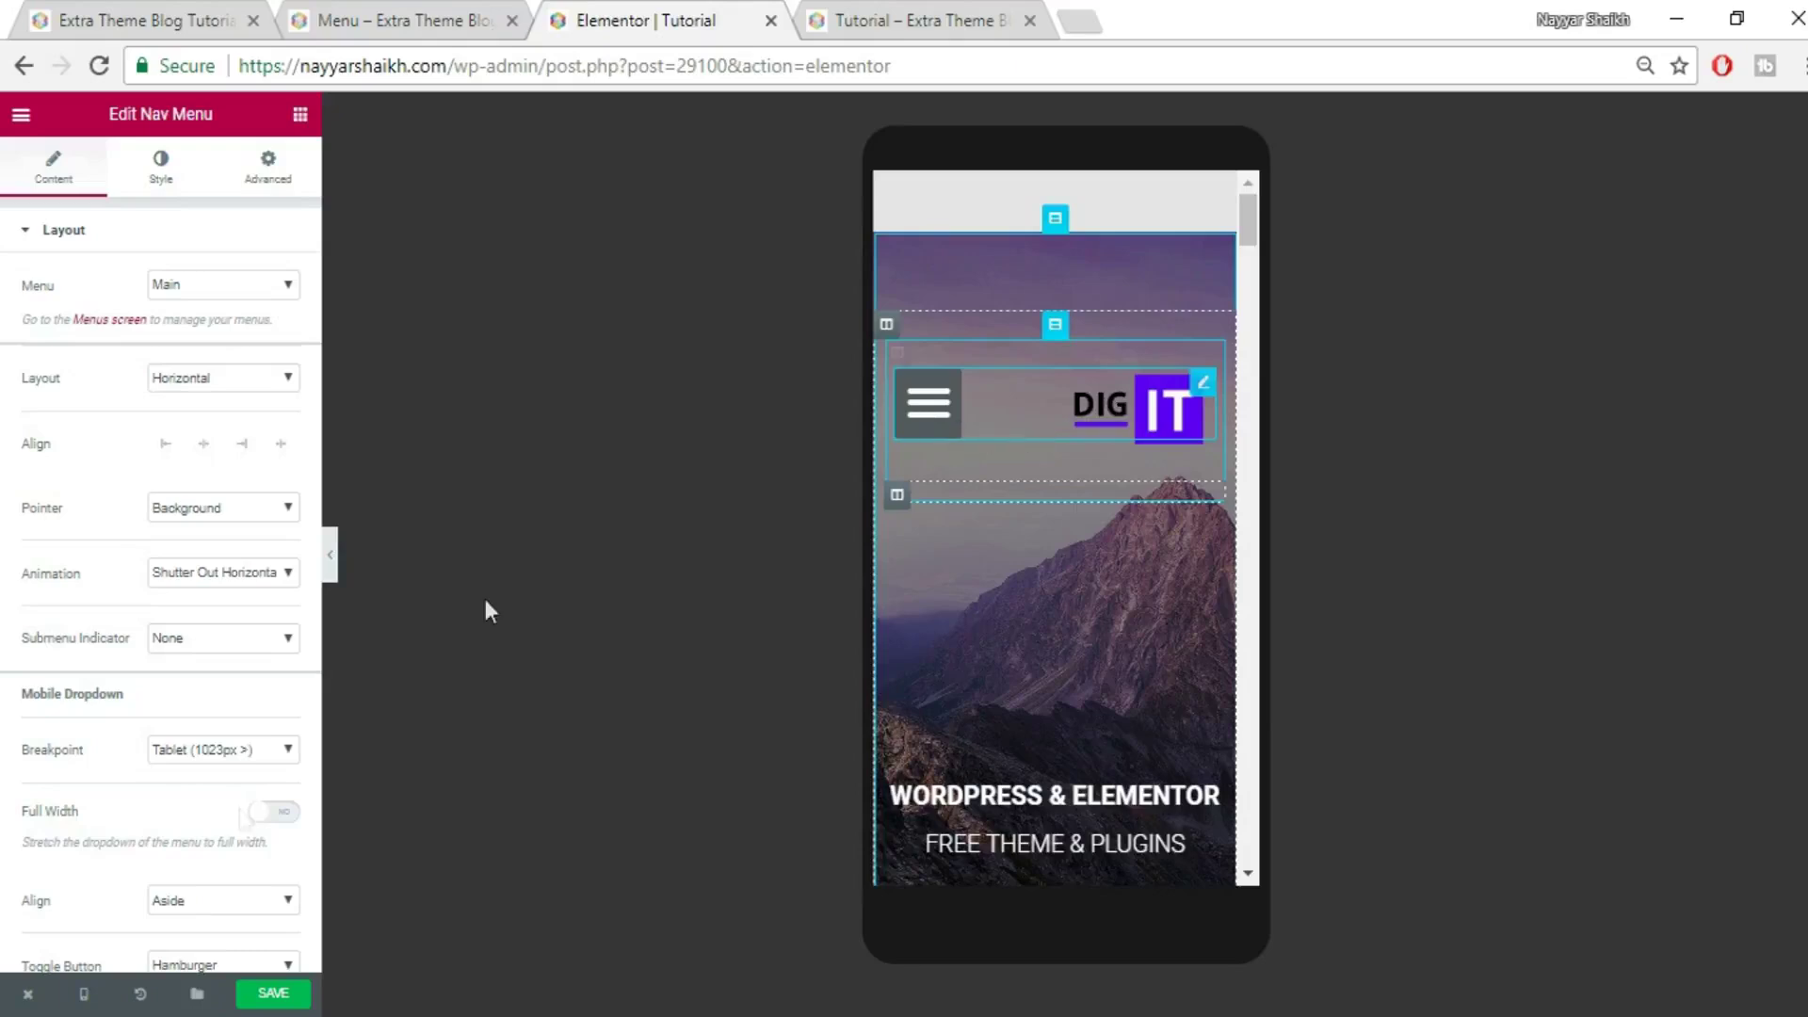
# Save the page and check the Fashion submenu in the desktop preview
pyautogui.click(83, 1000)
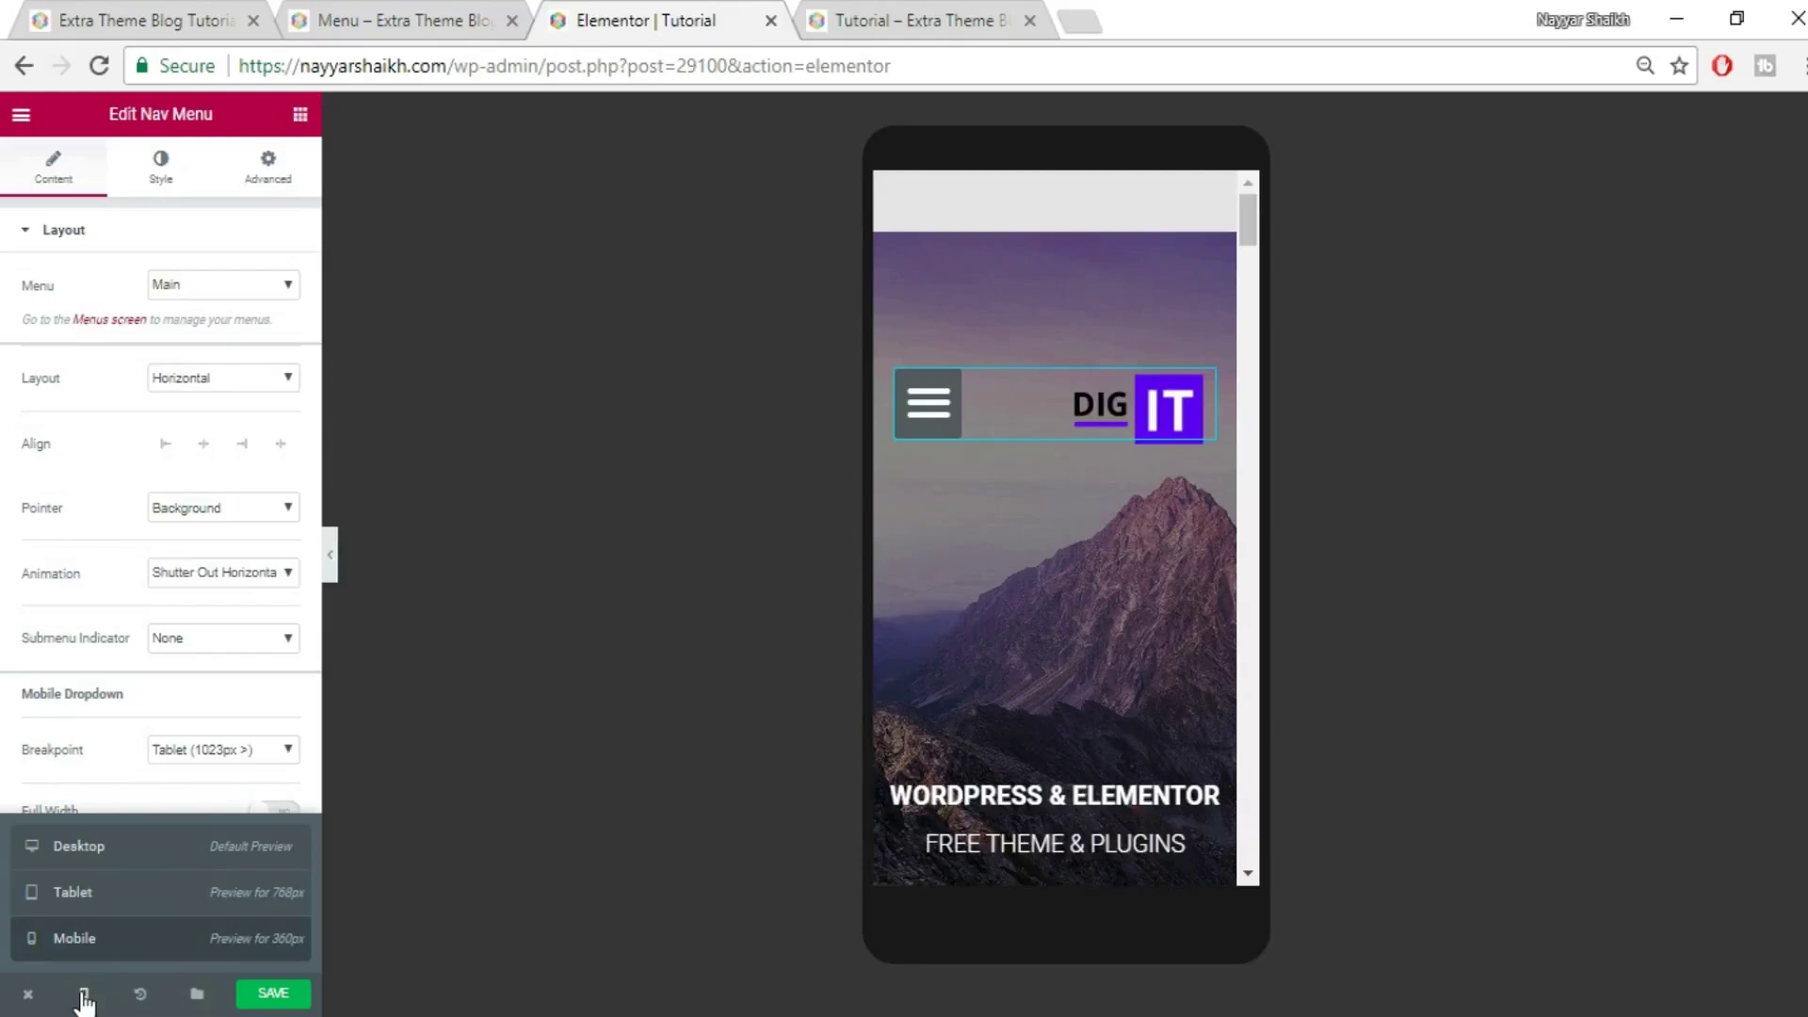
pyautogui.click(101, 859)
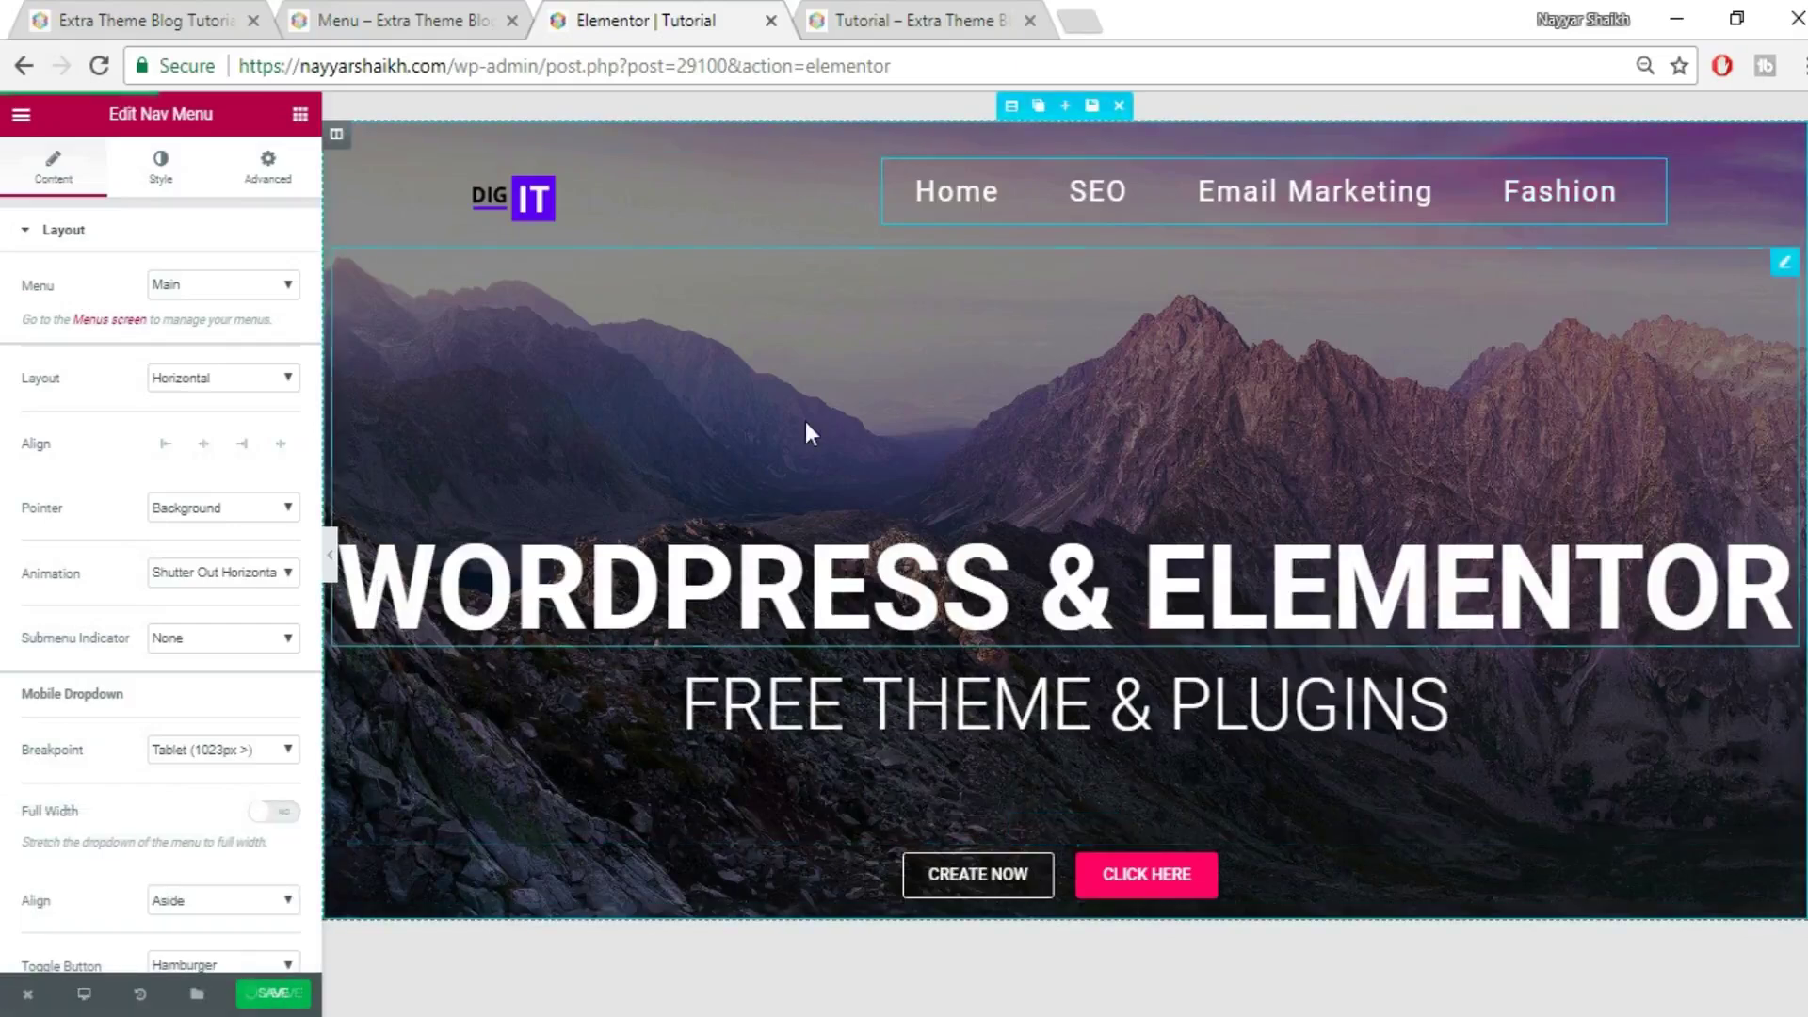
pyautogui.moveTo(1613, 382)
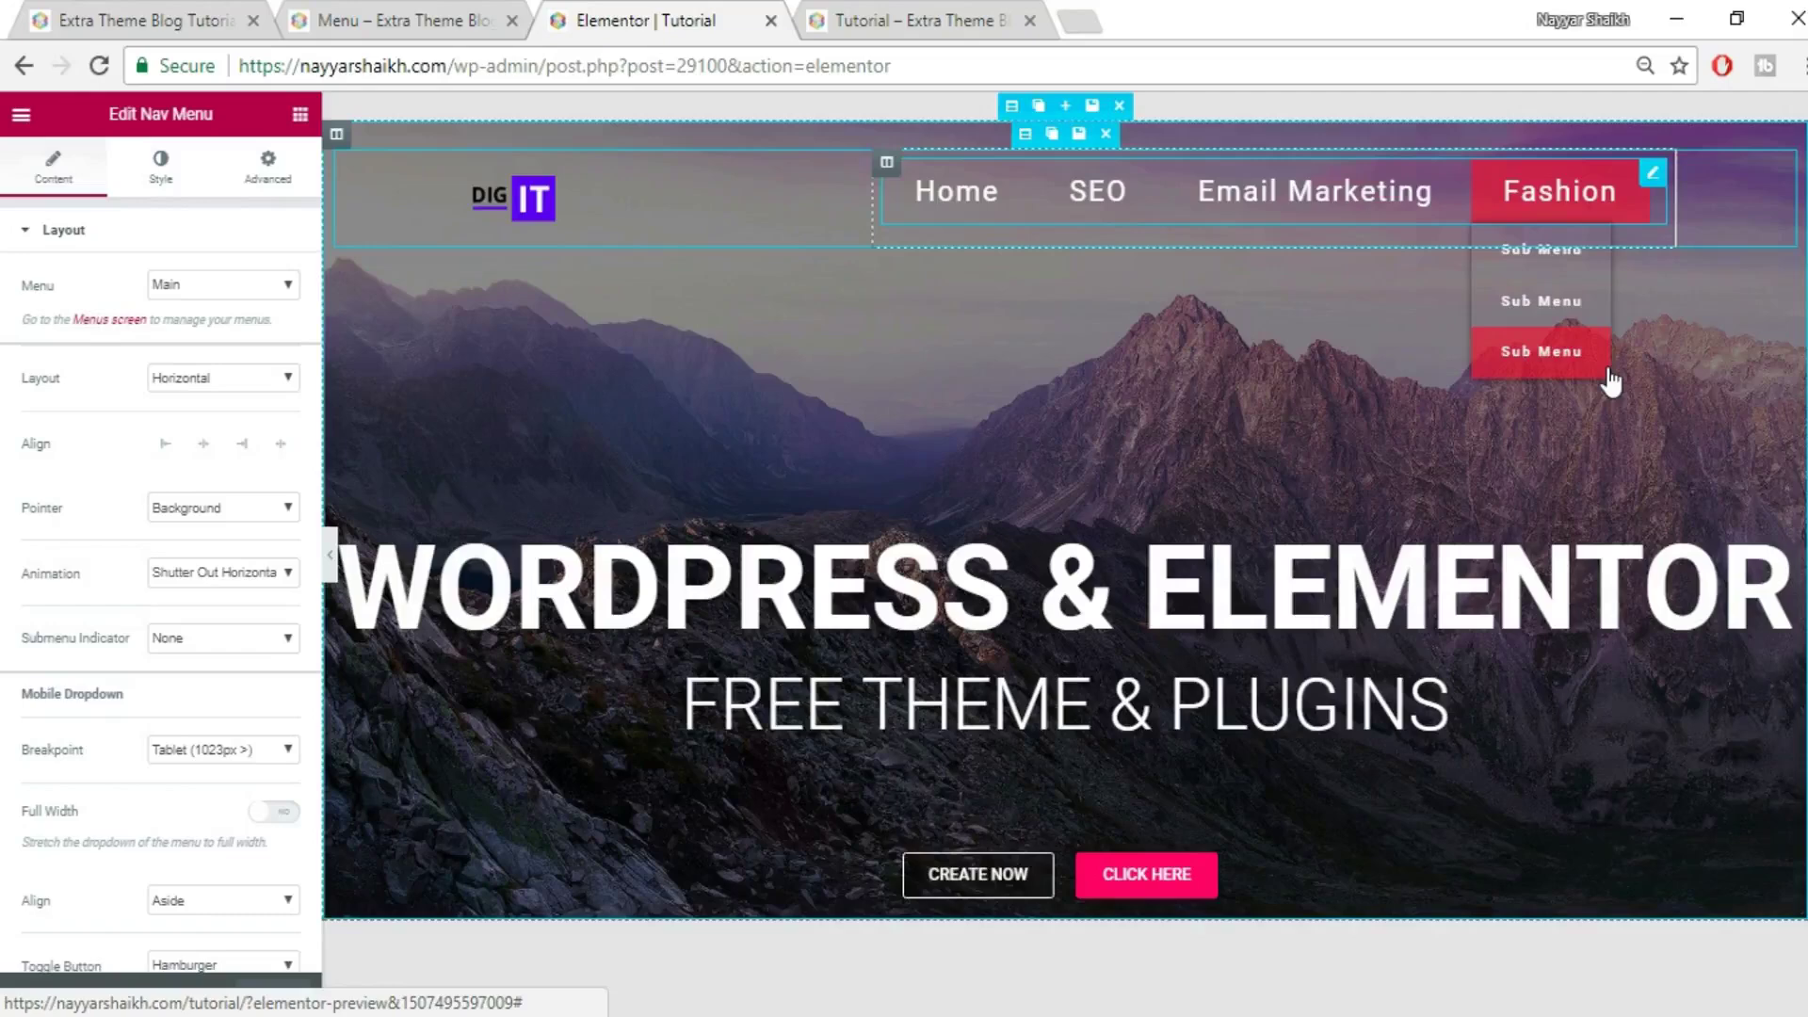
# Leave the Elementor editor for the WordPress dashboard and close the Tutorial page's preview tab
pyautogui.click(410, 11)
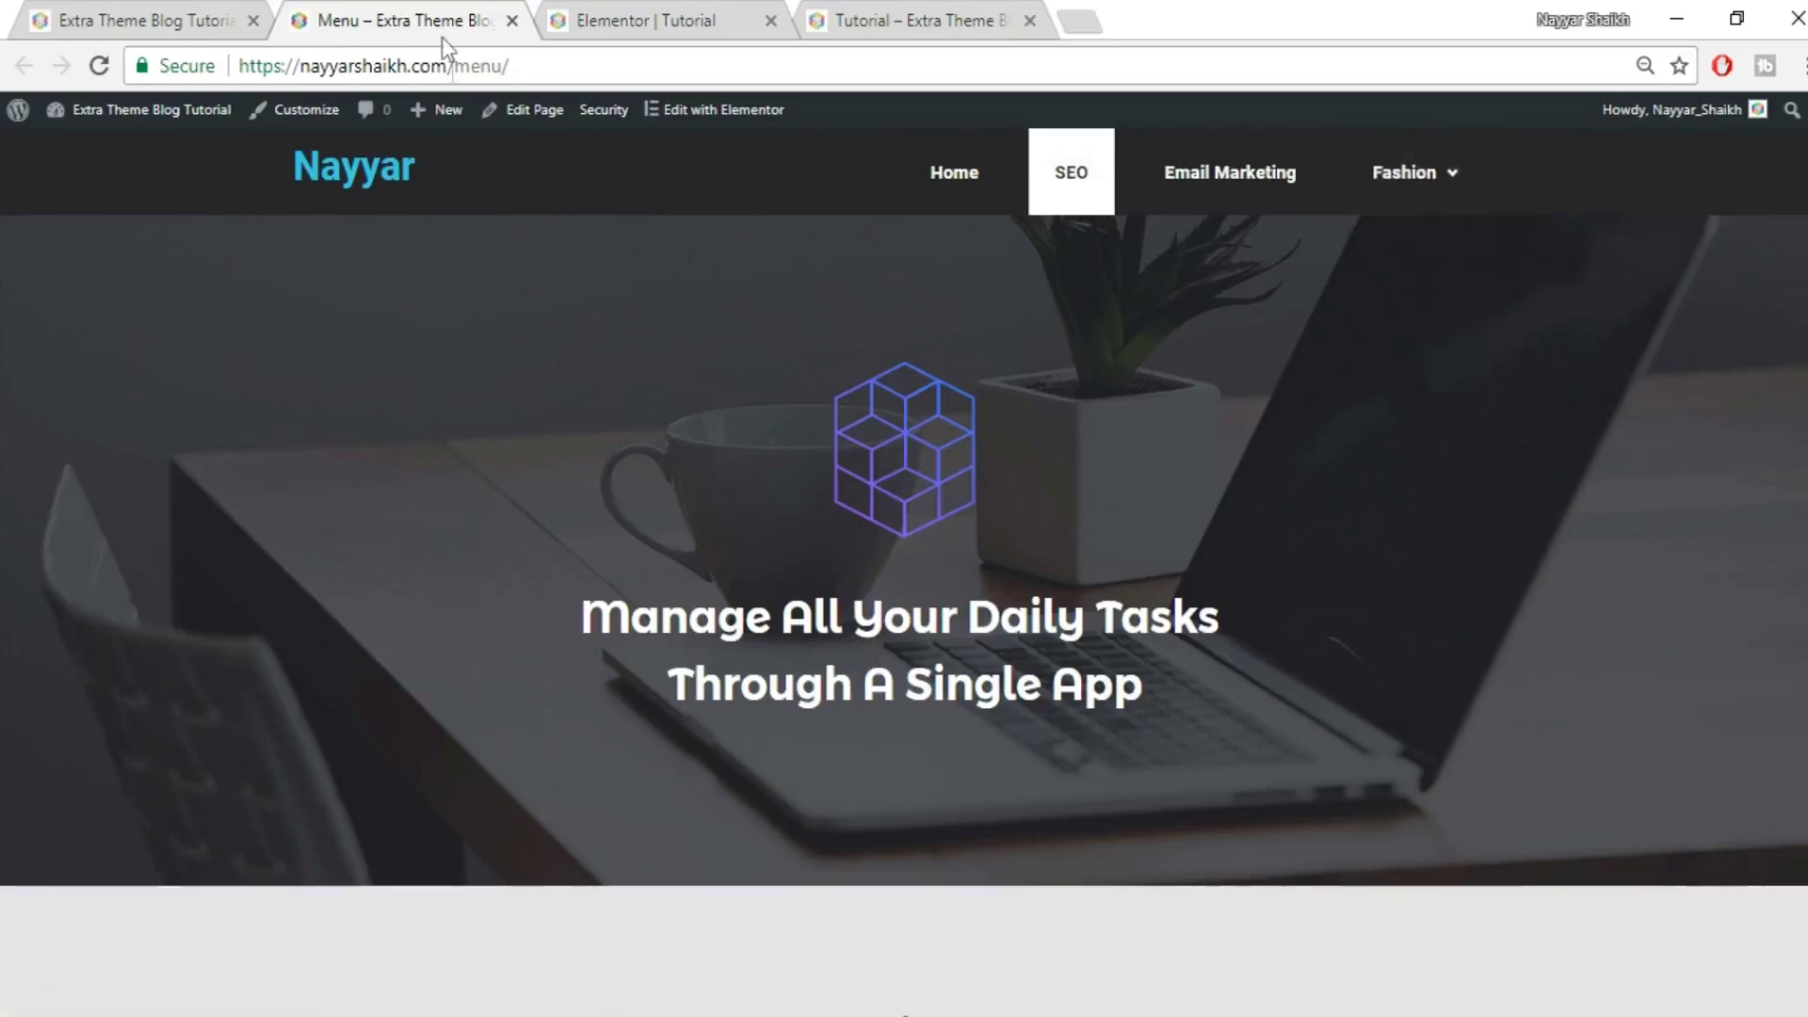
pyautogui.click(650, 11)
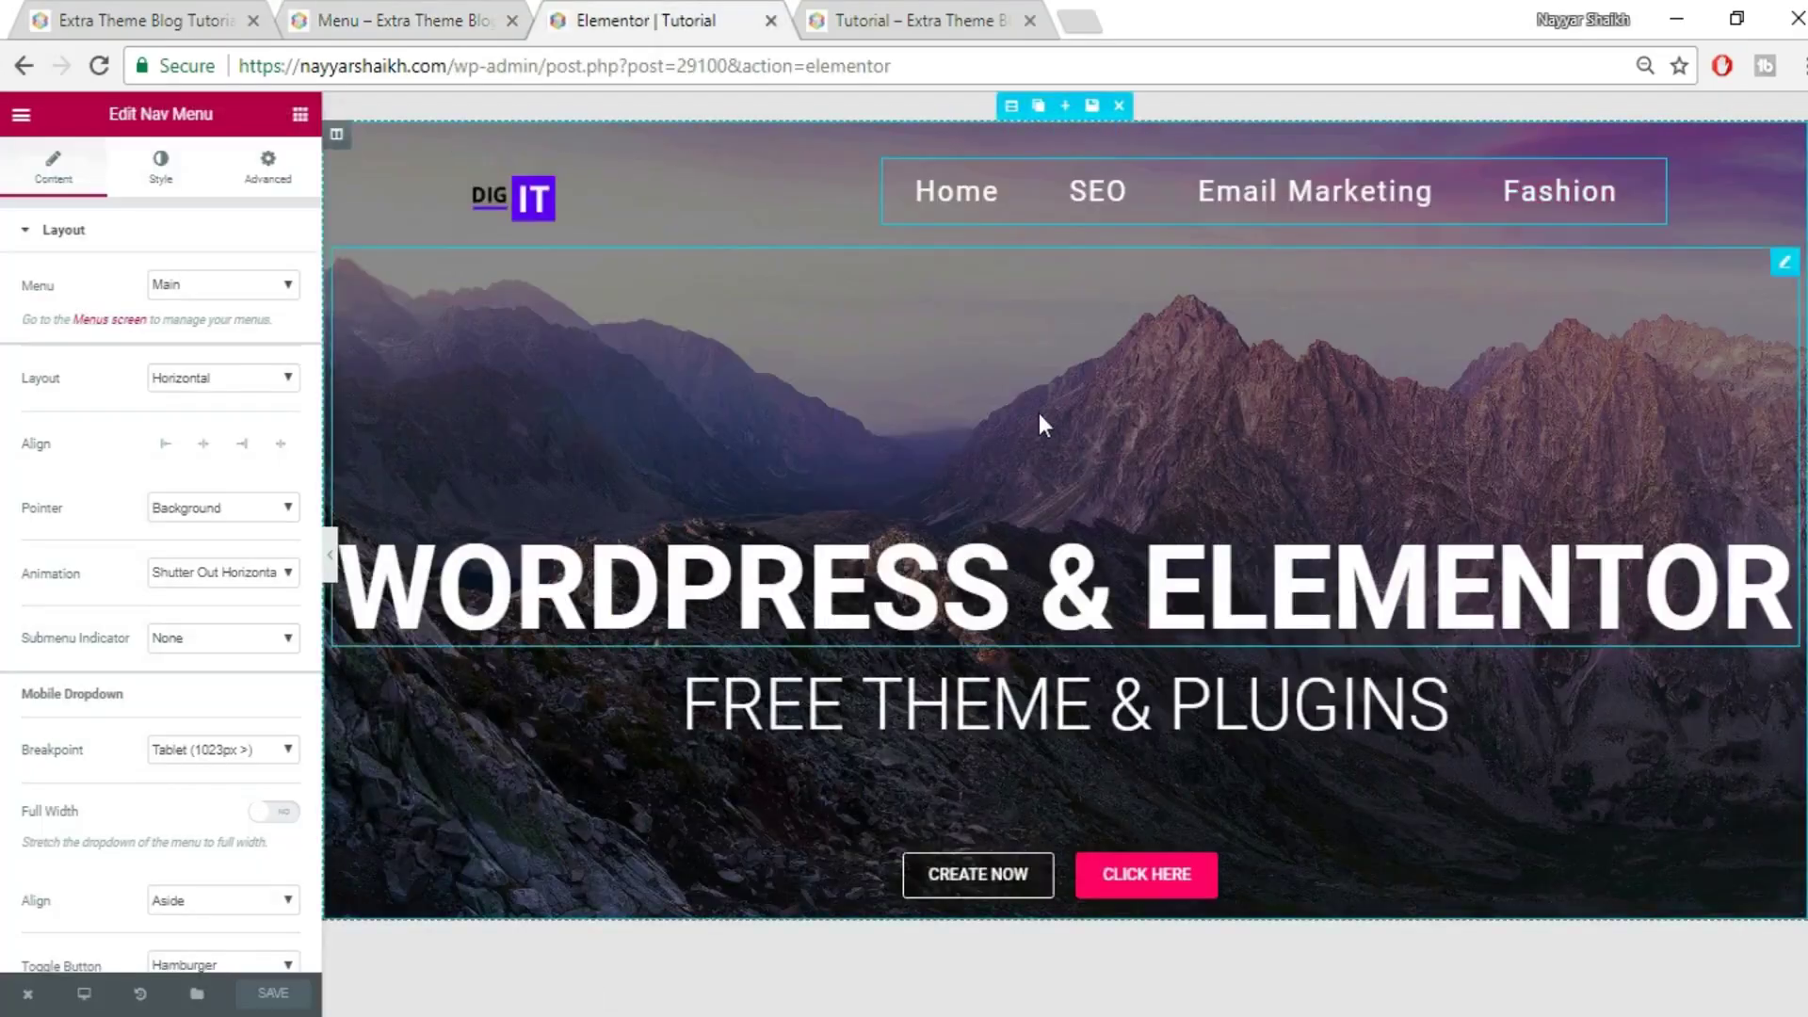
pyautogui.scroll(-3, 1040, 416)
pyautogui.scroll(3, 1041, 414)
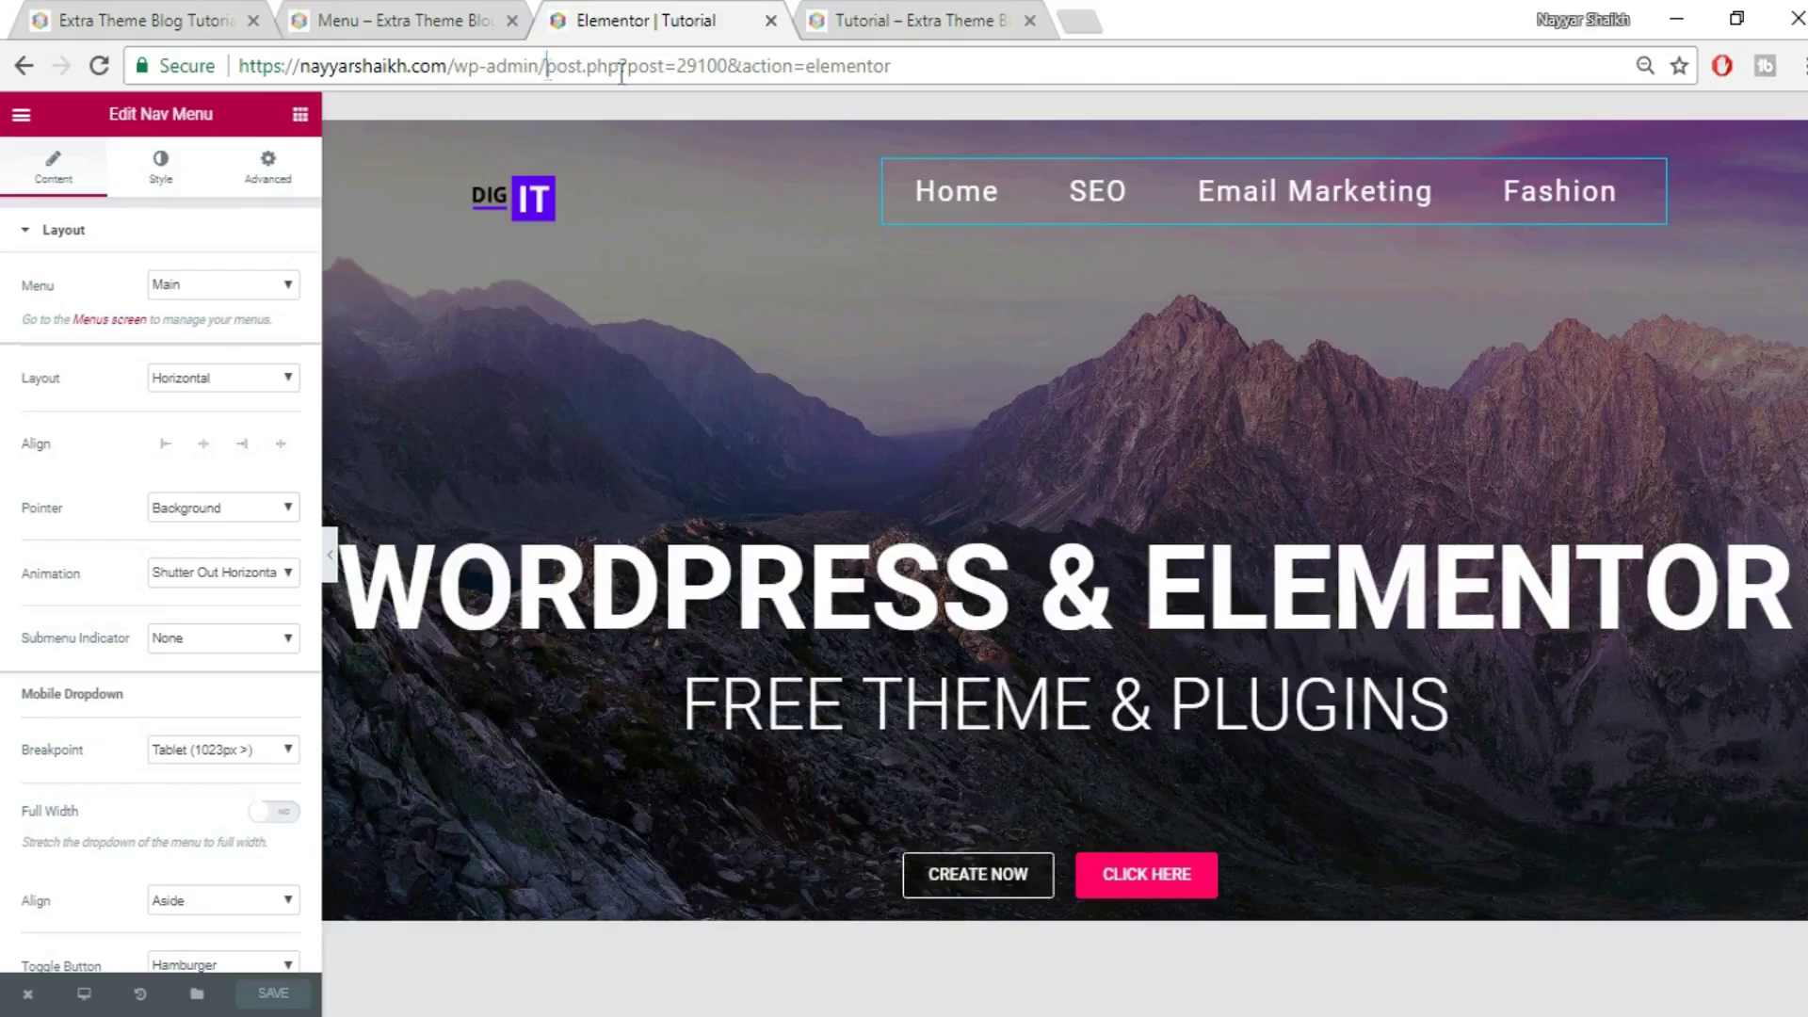
pyautogui.moveTo(547, 70); pyautogui.dragTo(1414, 74)
pyautogui.press('BackSpace')
pyautogui.press('Return')
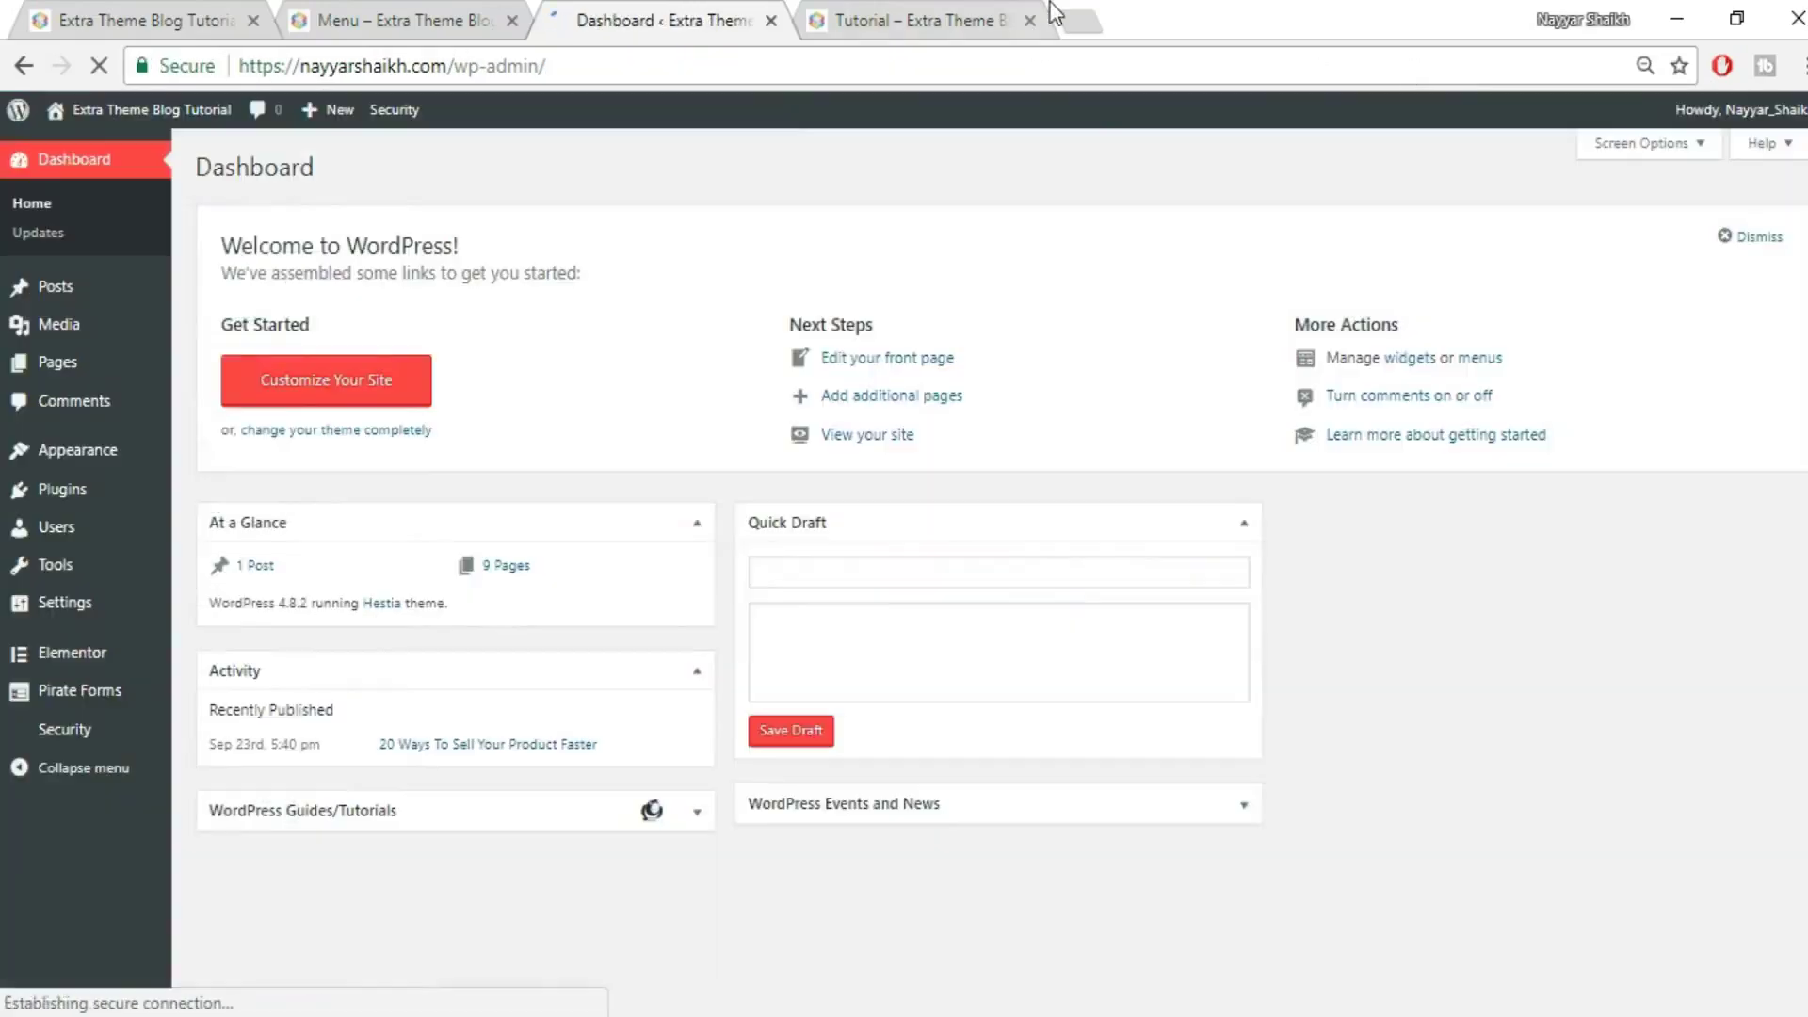
pyautogui.click(1031, 20)
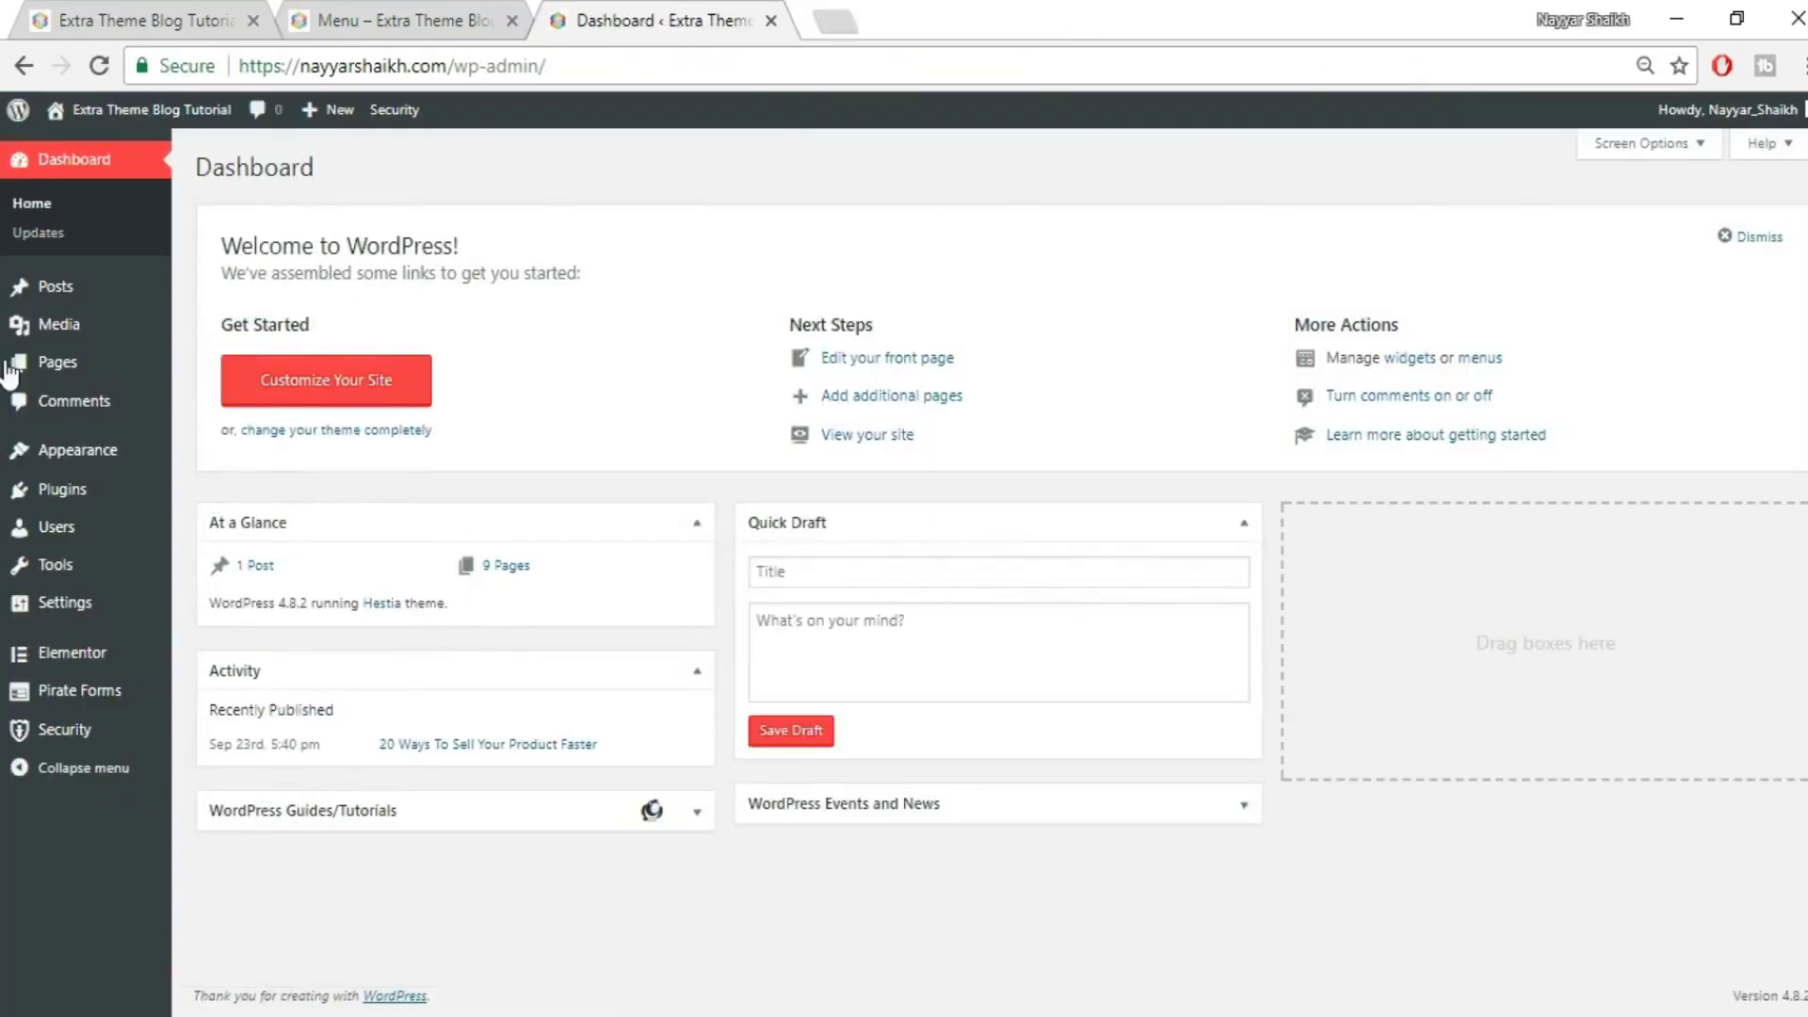
# Add a new page titled Menu2, assign the Page Builder Blank template and publish it
pyautogui.click(200, 396)
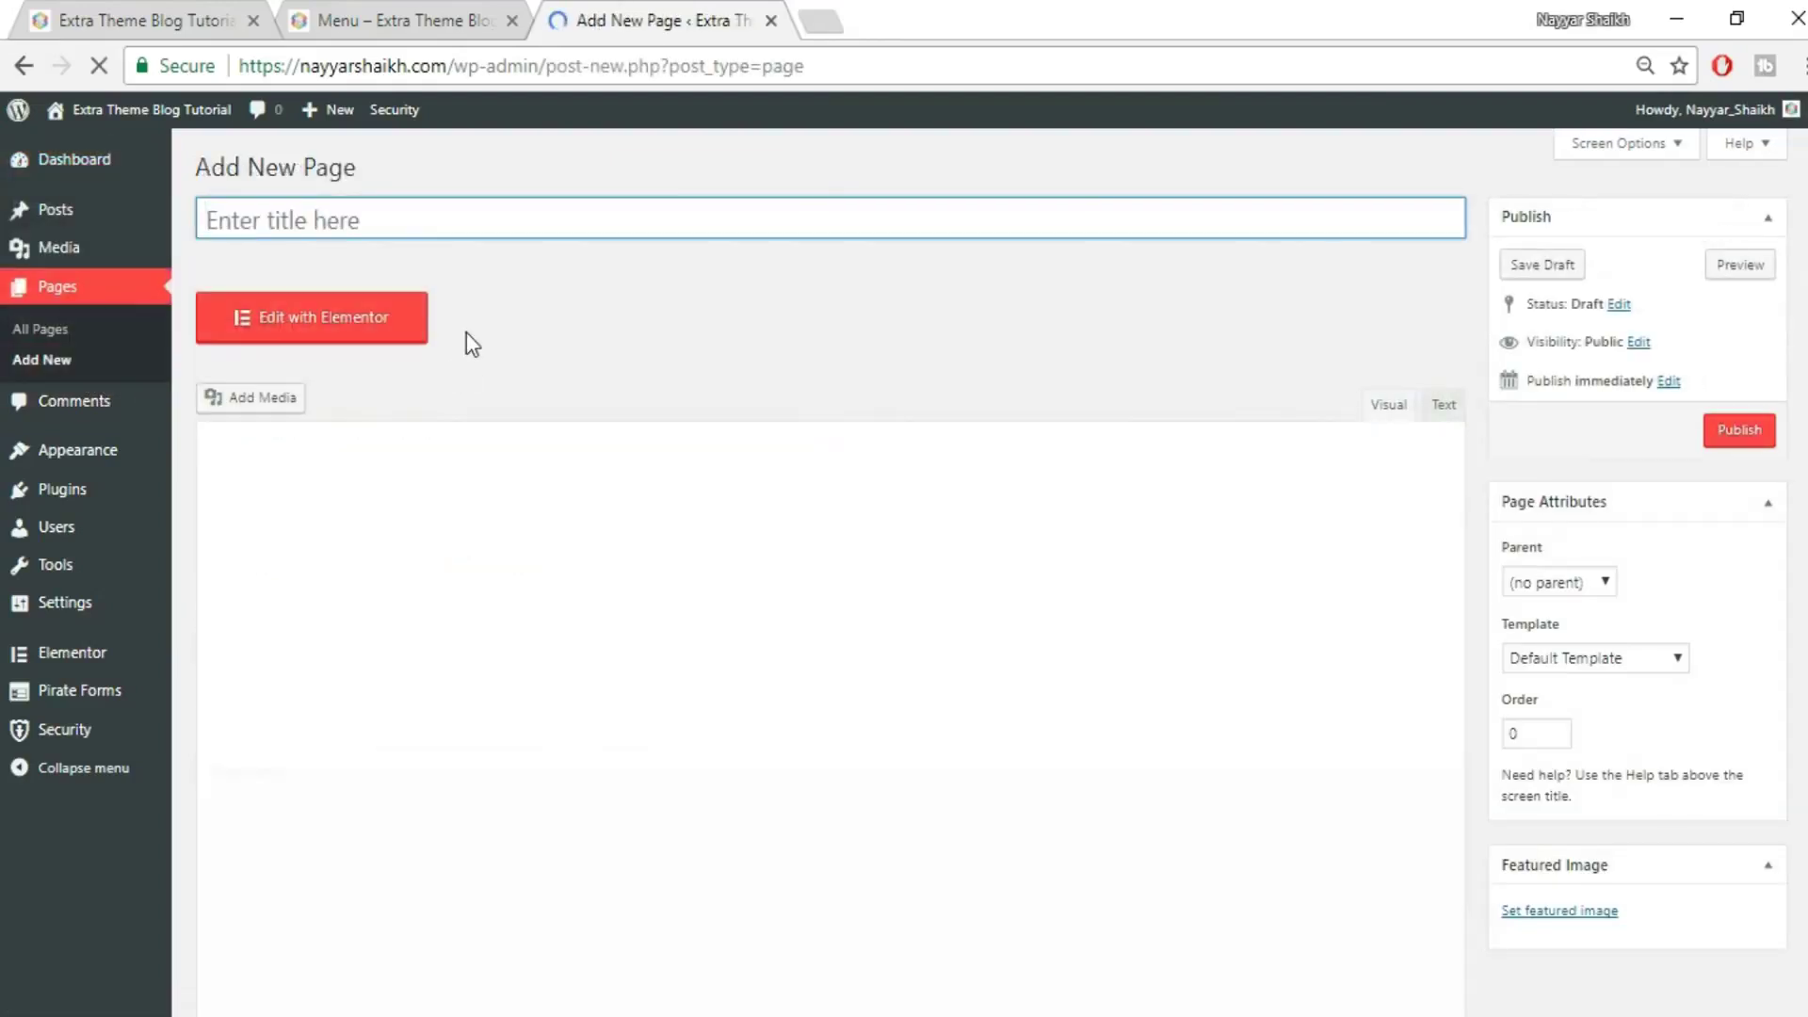
pyautogui.write('Menu2')
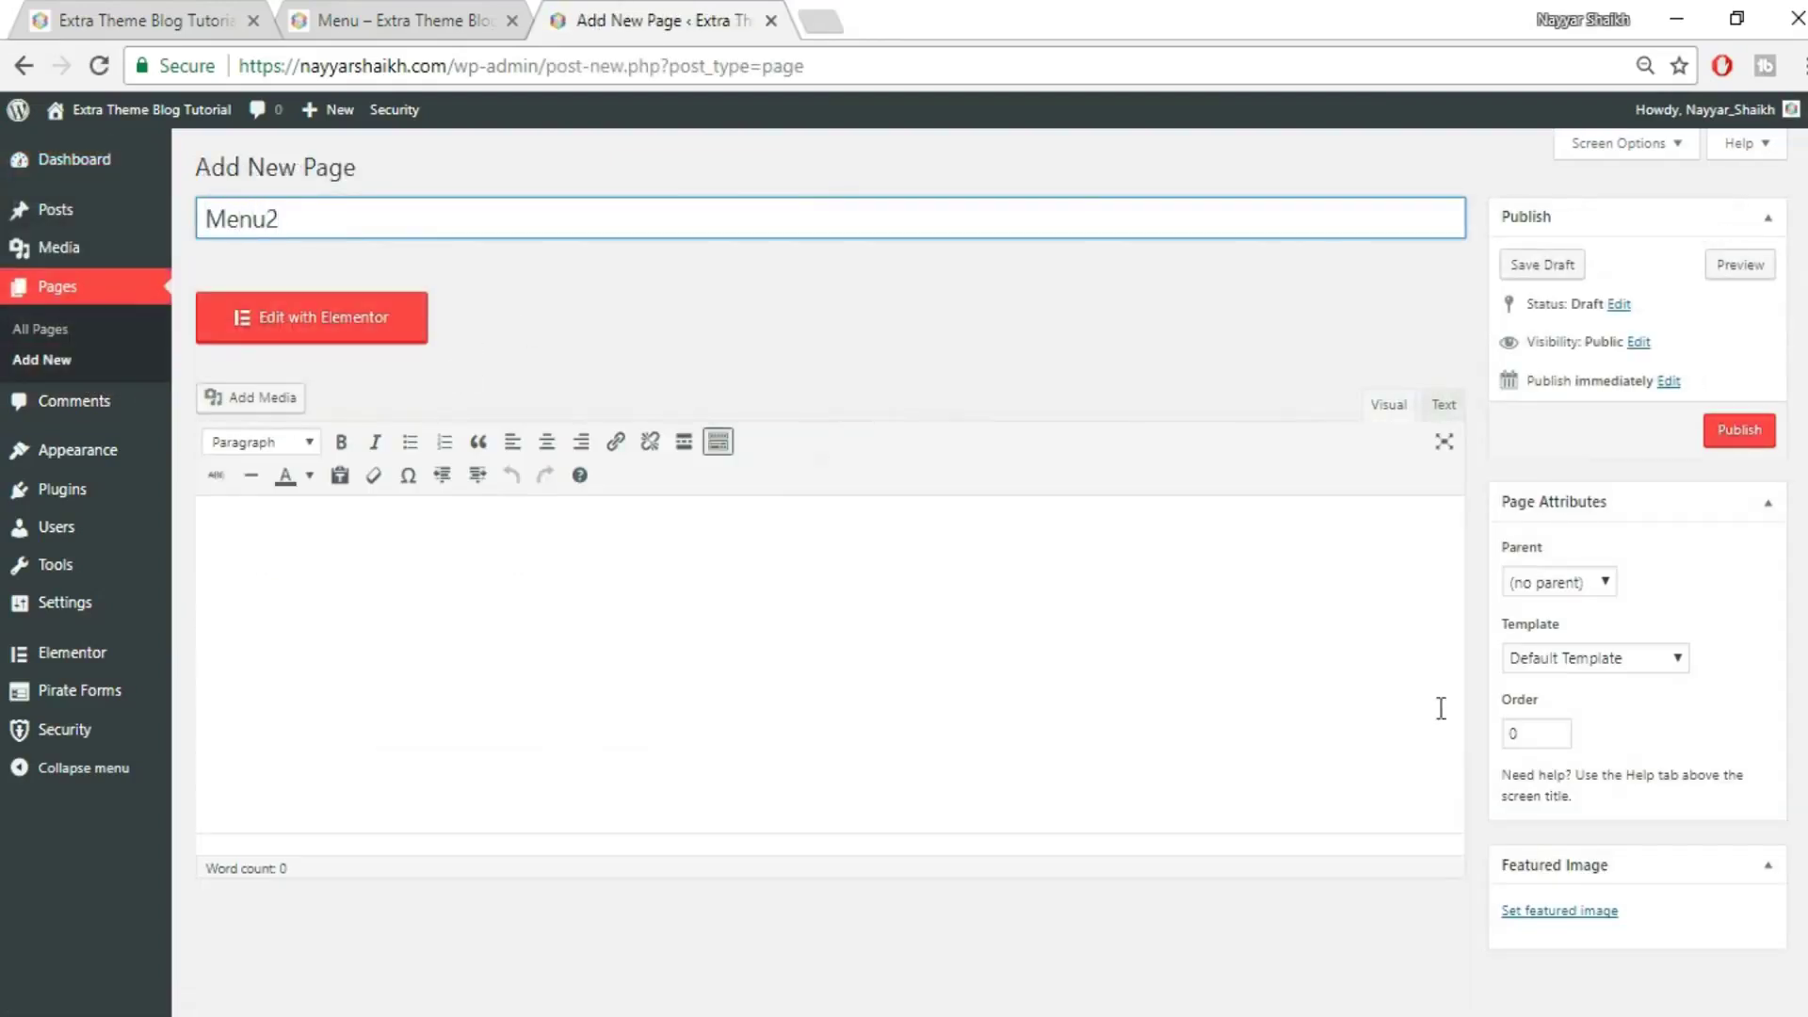
pyautogui.click(1590, 659)
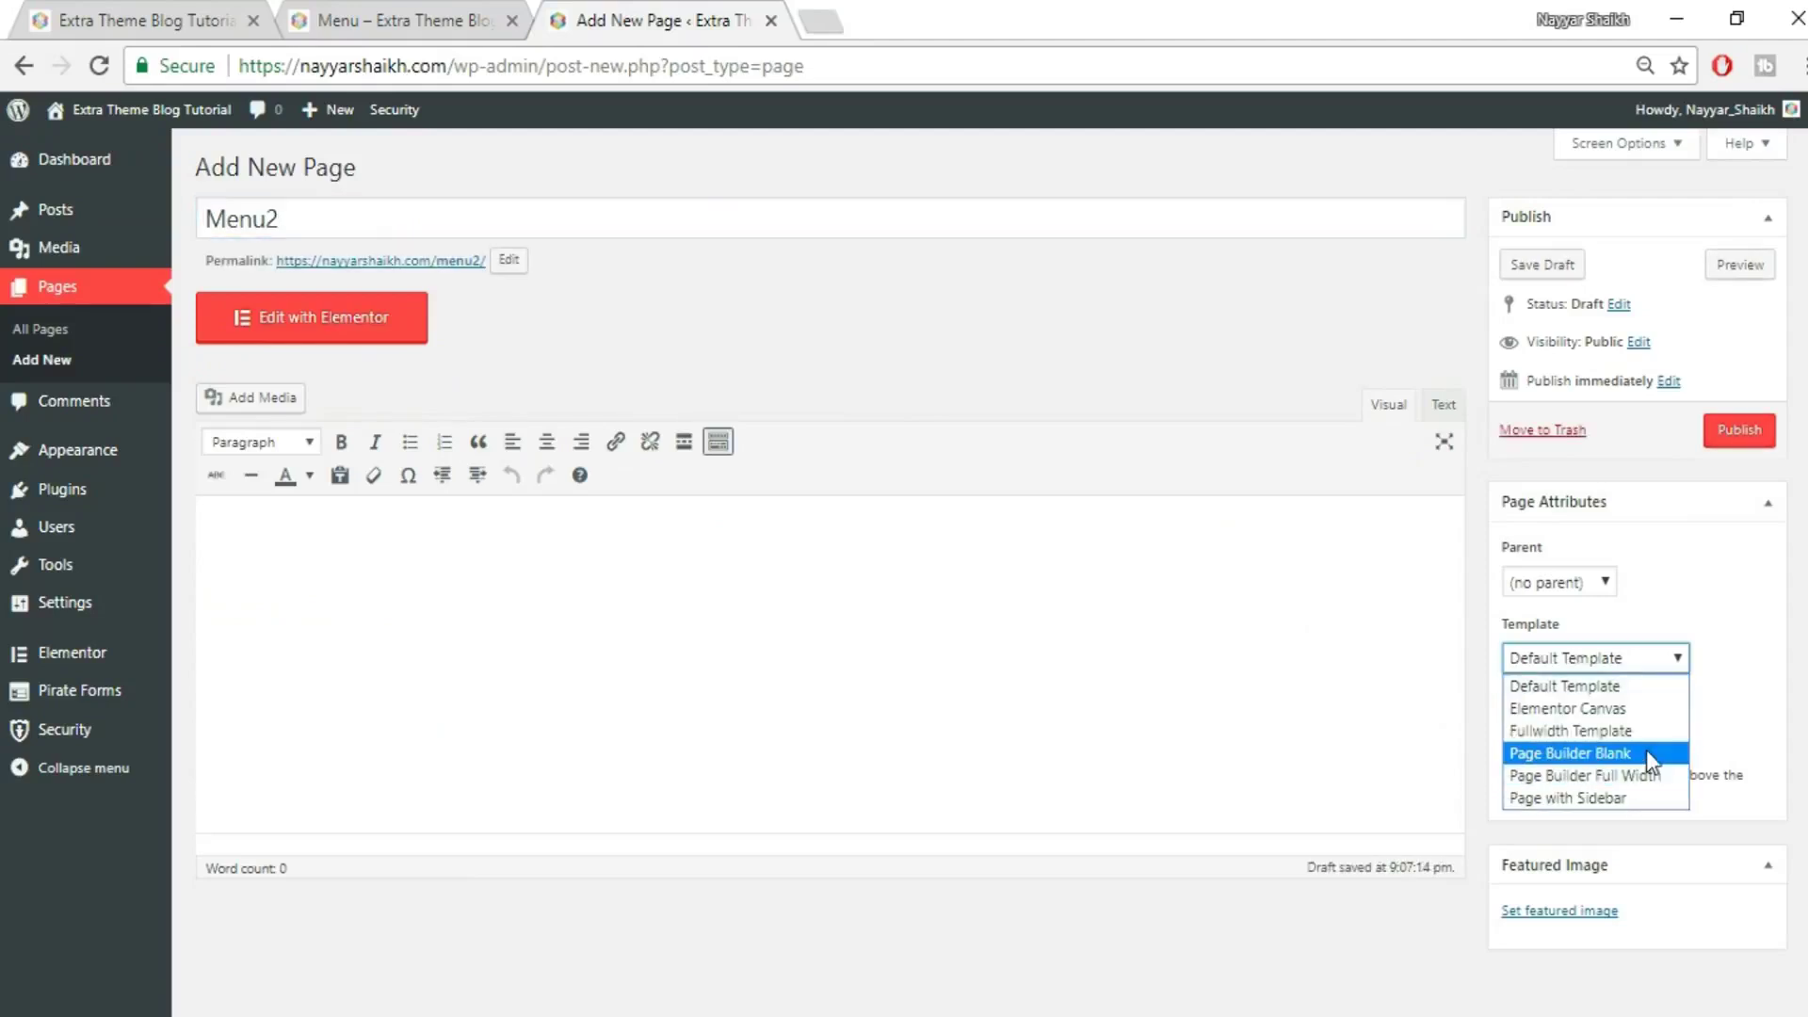
pyautogui.click(1624, 757)
pyautogui.click(1747, 439)
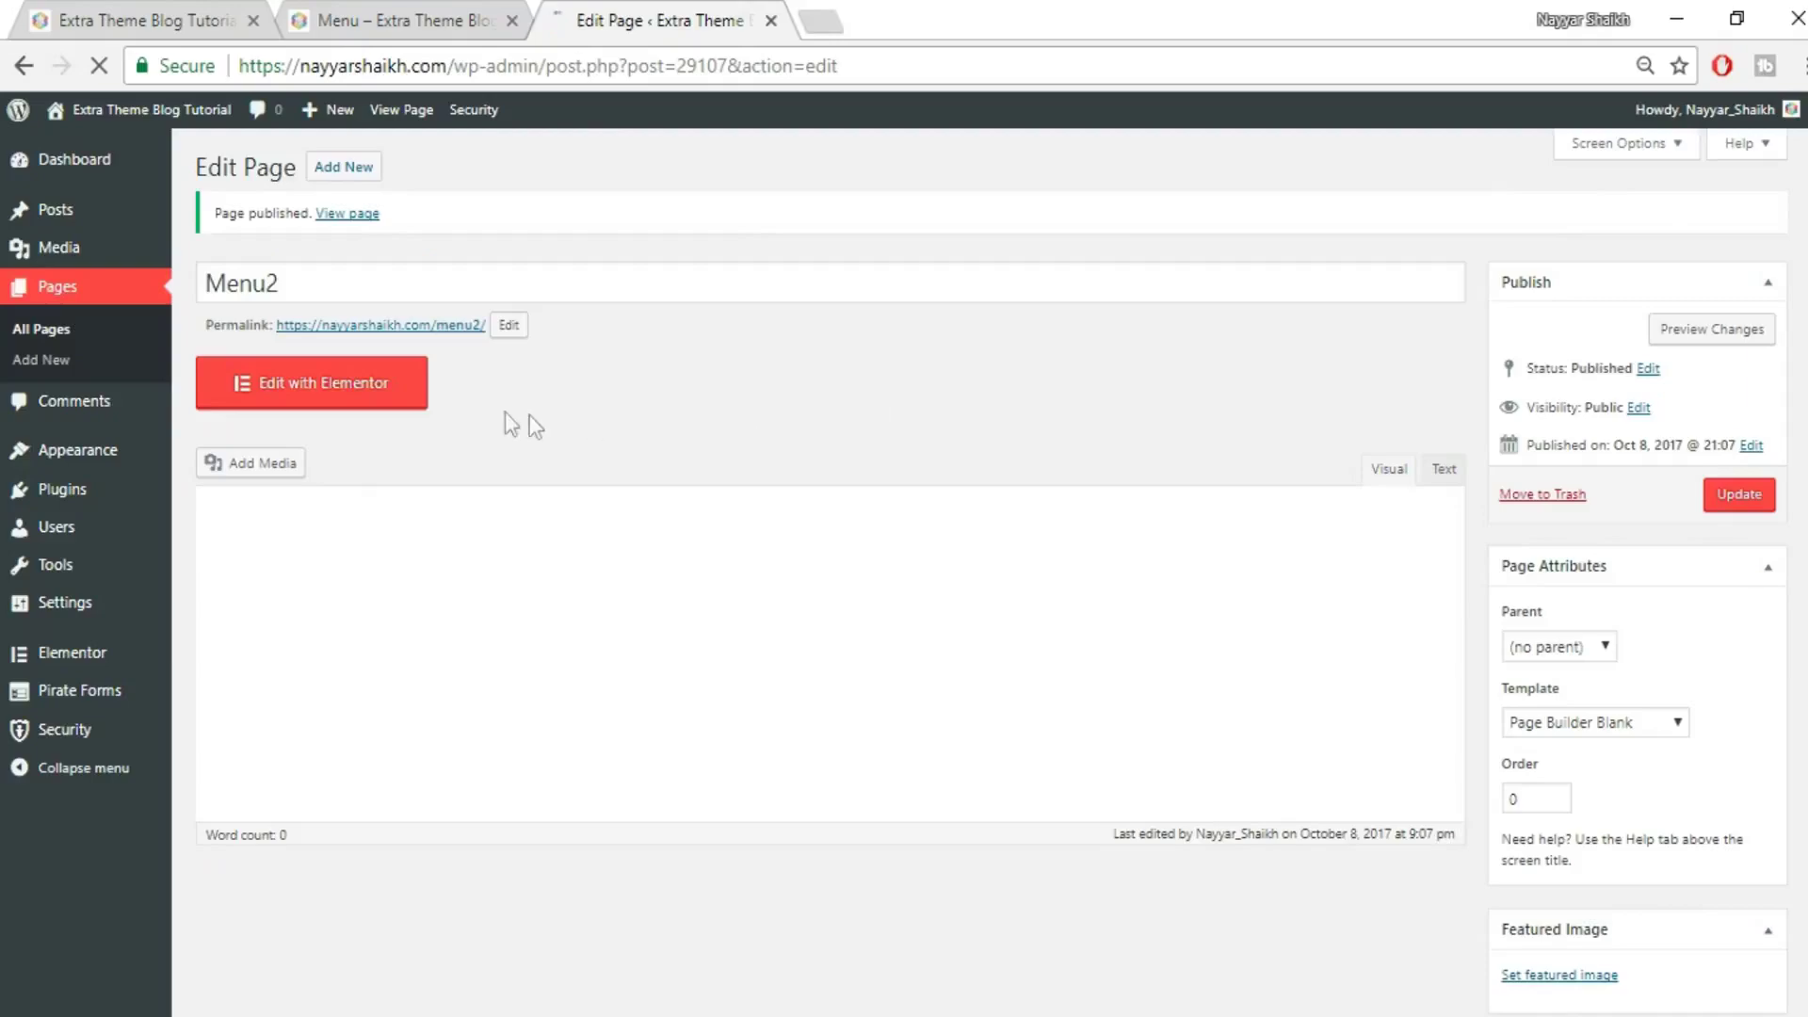
# Edit the Menu2 page with Elementor, insert the saved About template and look through its content
pyautogui.click(379, 403)
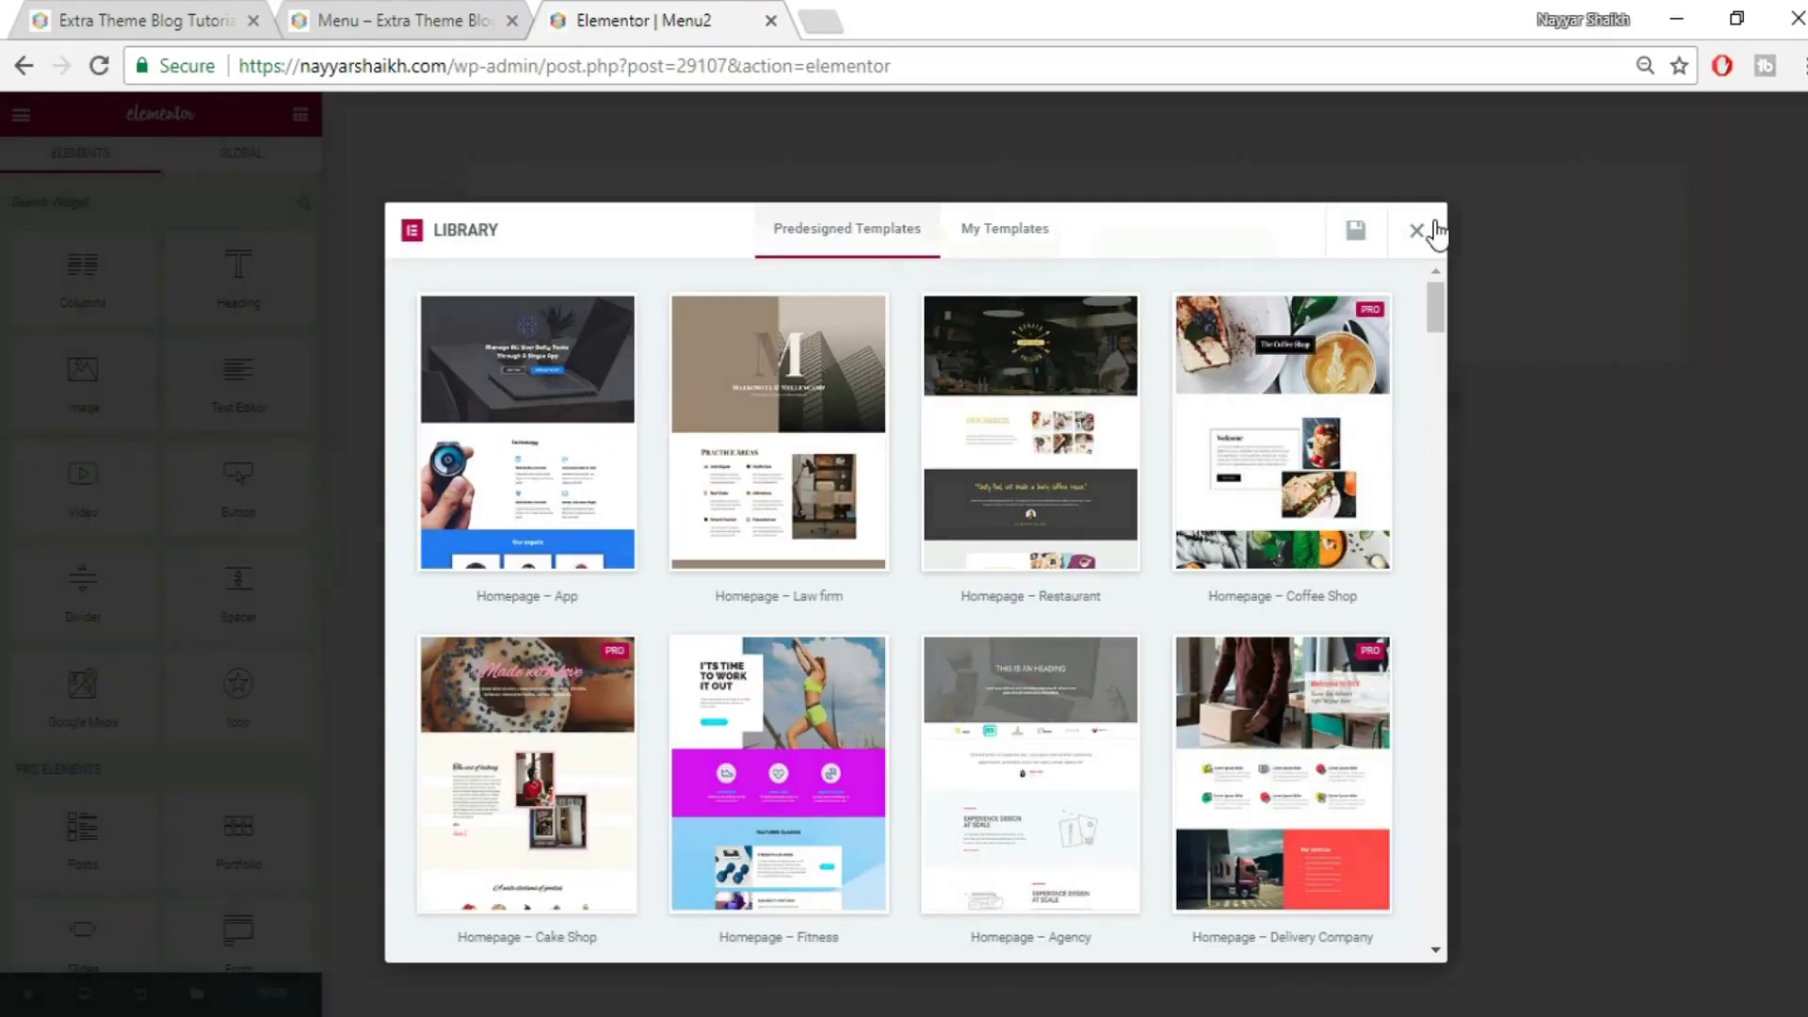
pyautogui.click(1429, 230)
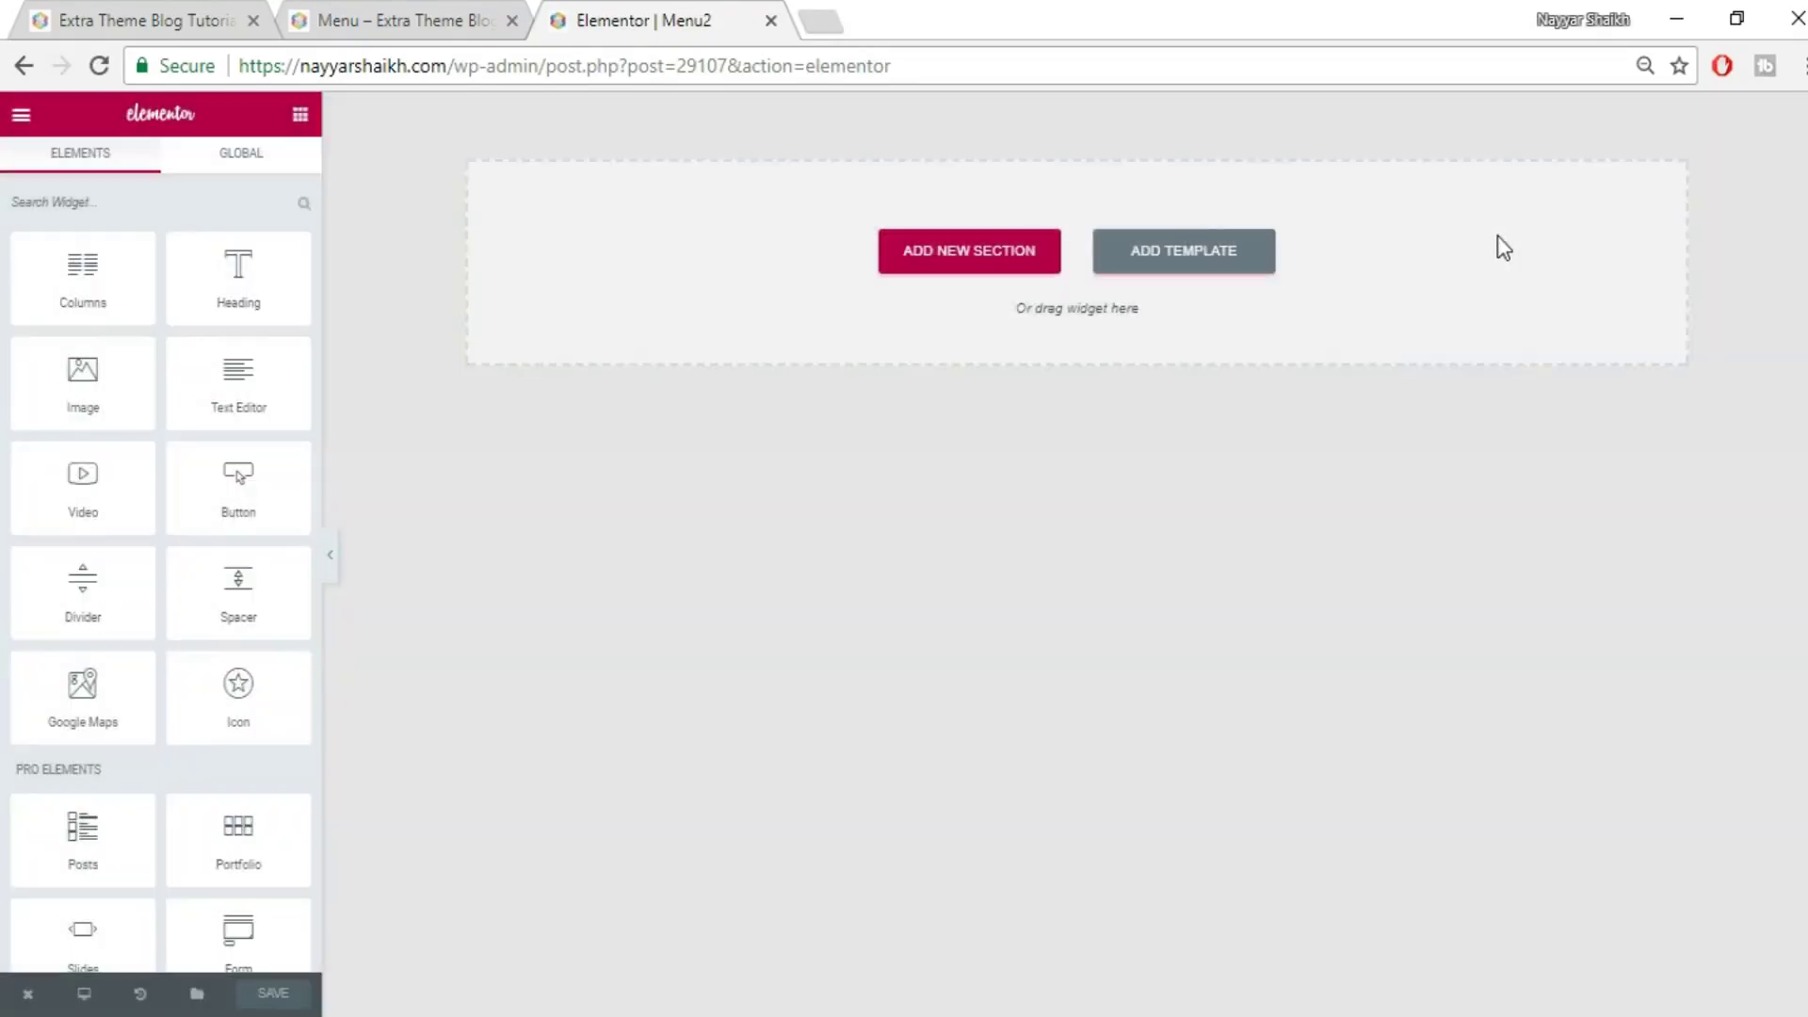
pyautogui.click(1224, 251)
pyautogui.click(1013, 209)
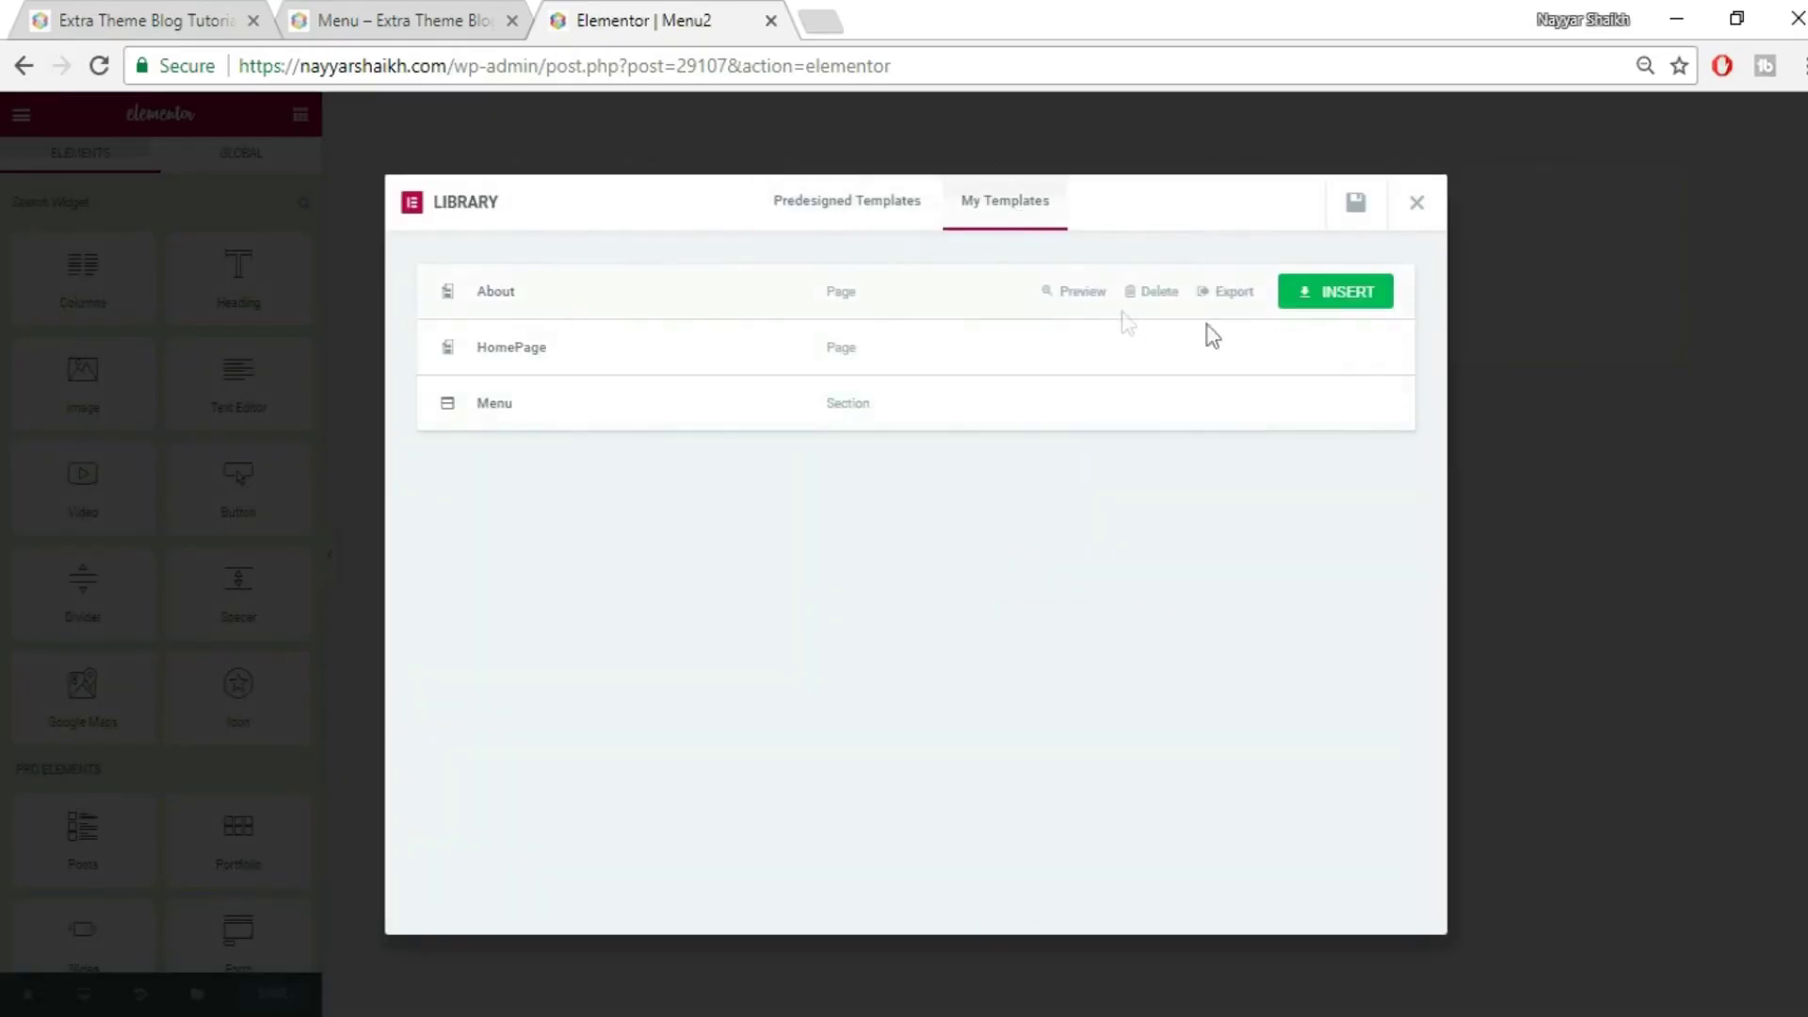
pyautogui.click(1337, 297)
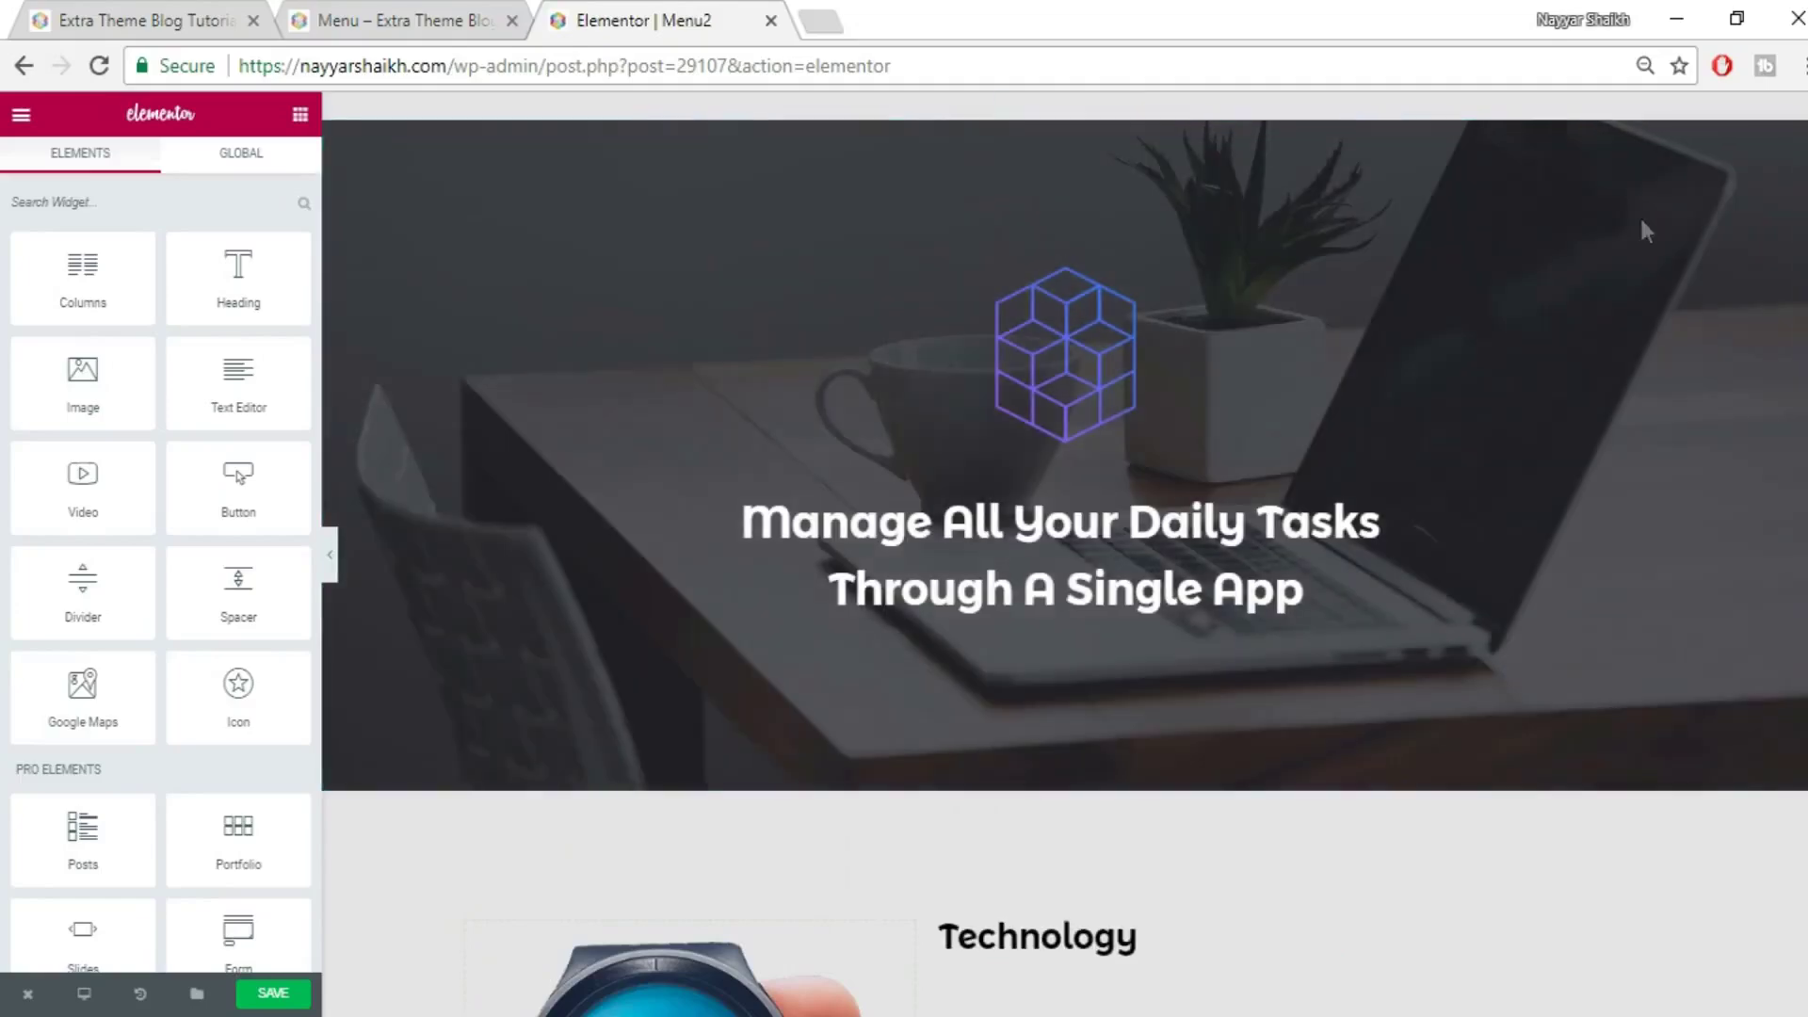
pyautogui.scroll(-15, 1494, 194)
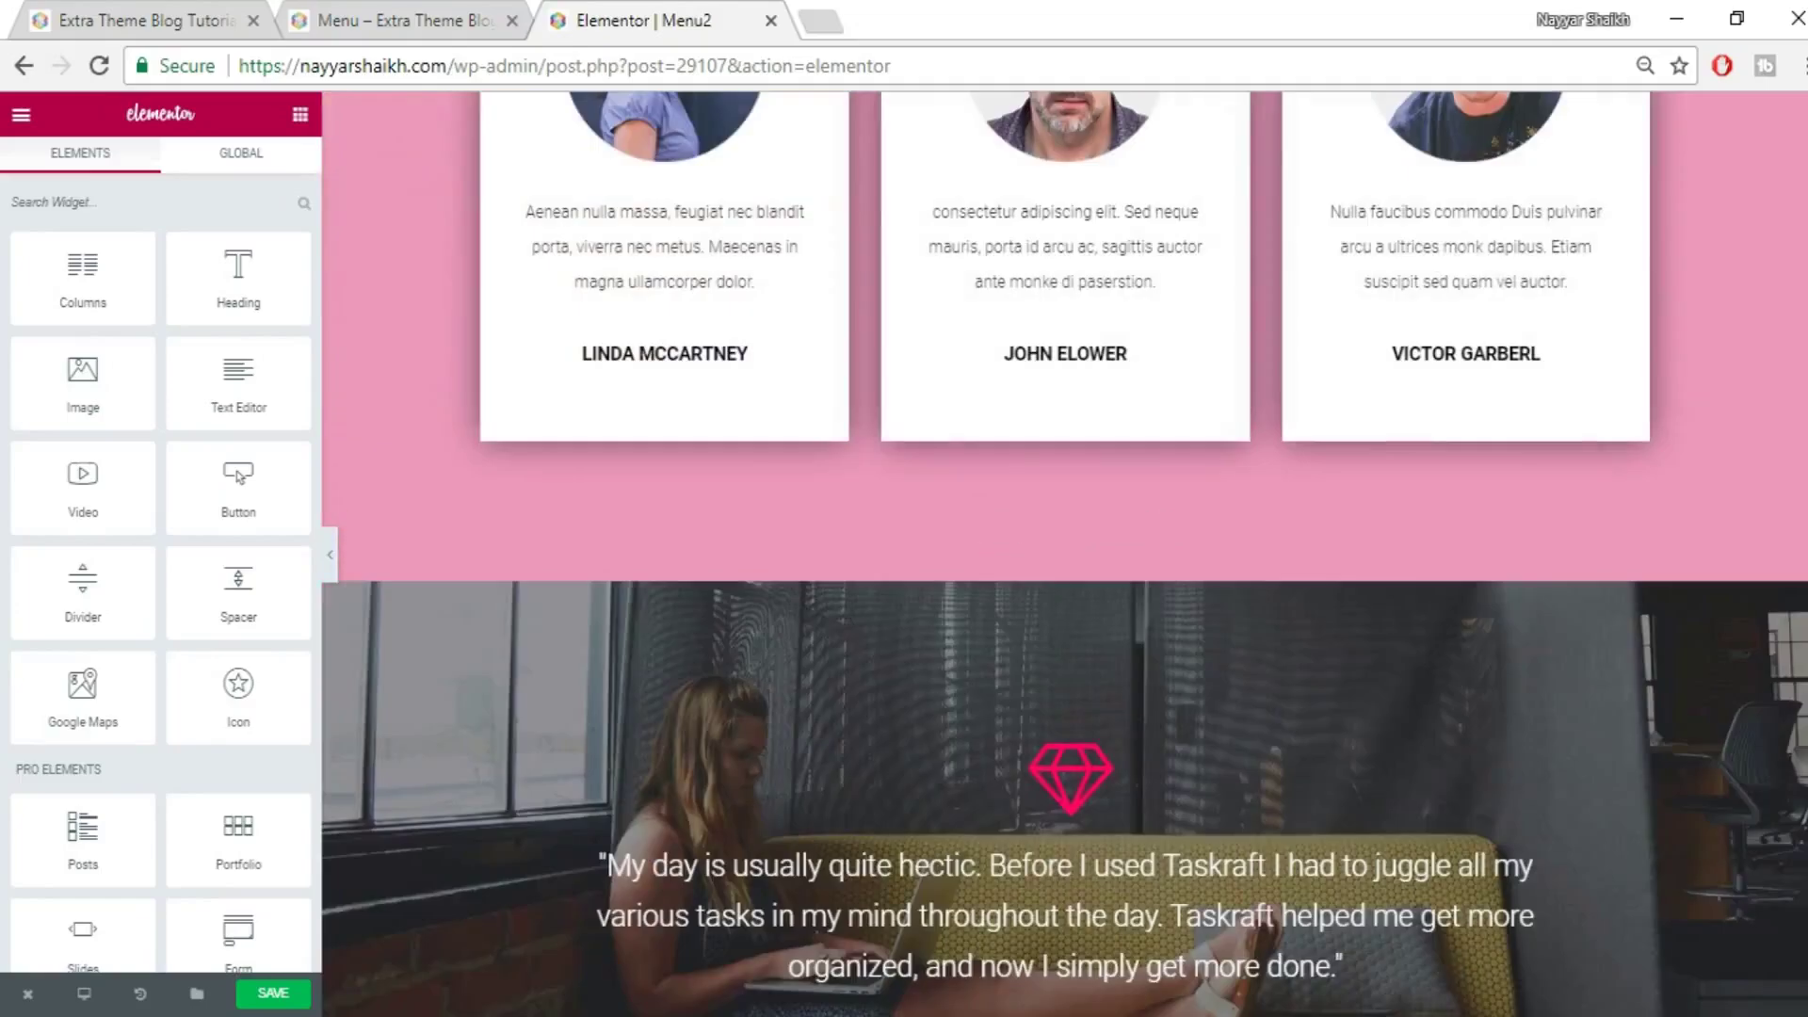
pyautogui.scroll(-8, 1065, 554)
pyautogui.scroll(15, 1065, 554)
pyautogui.scroll(10, 1065, 554)
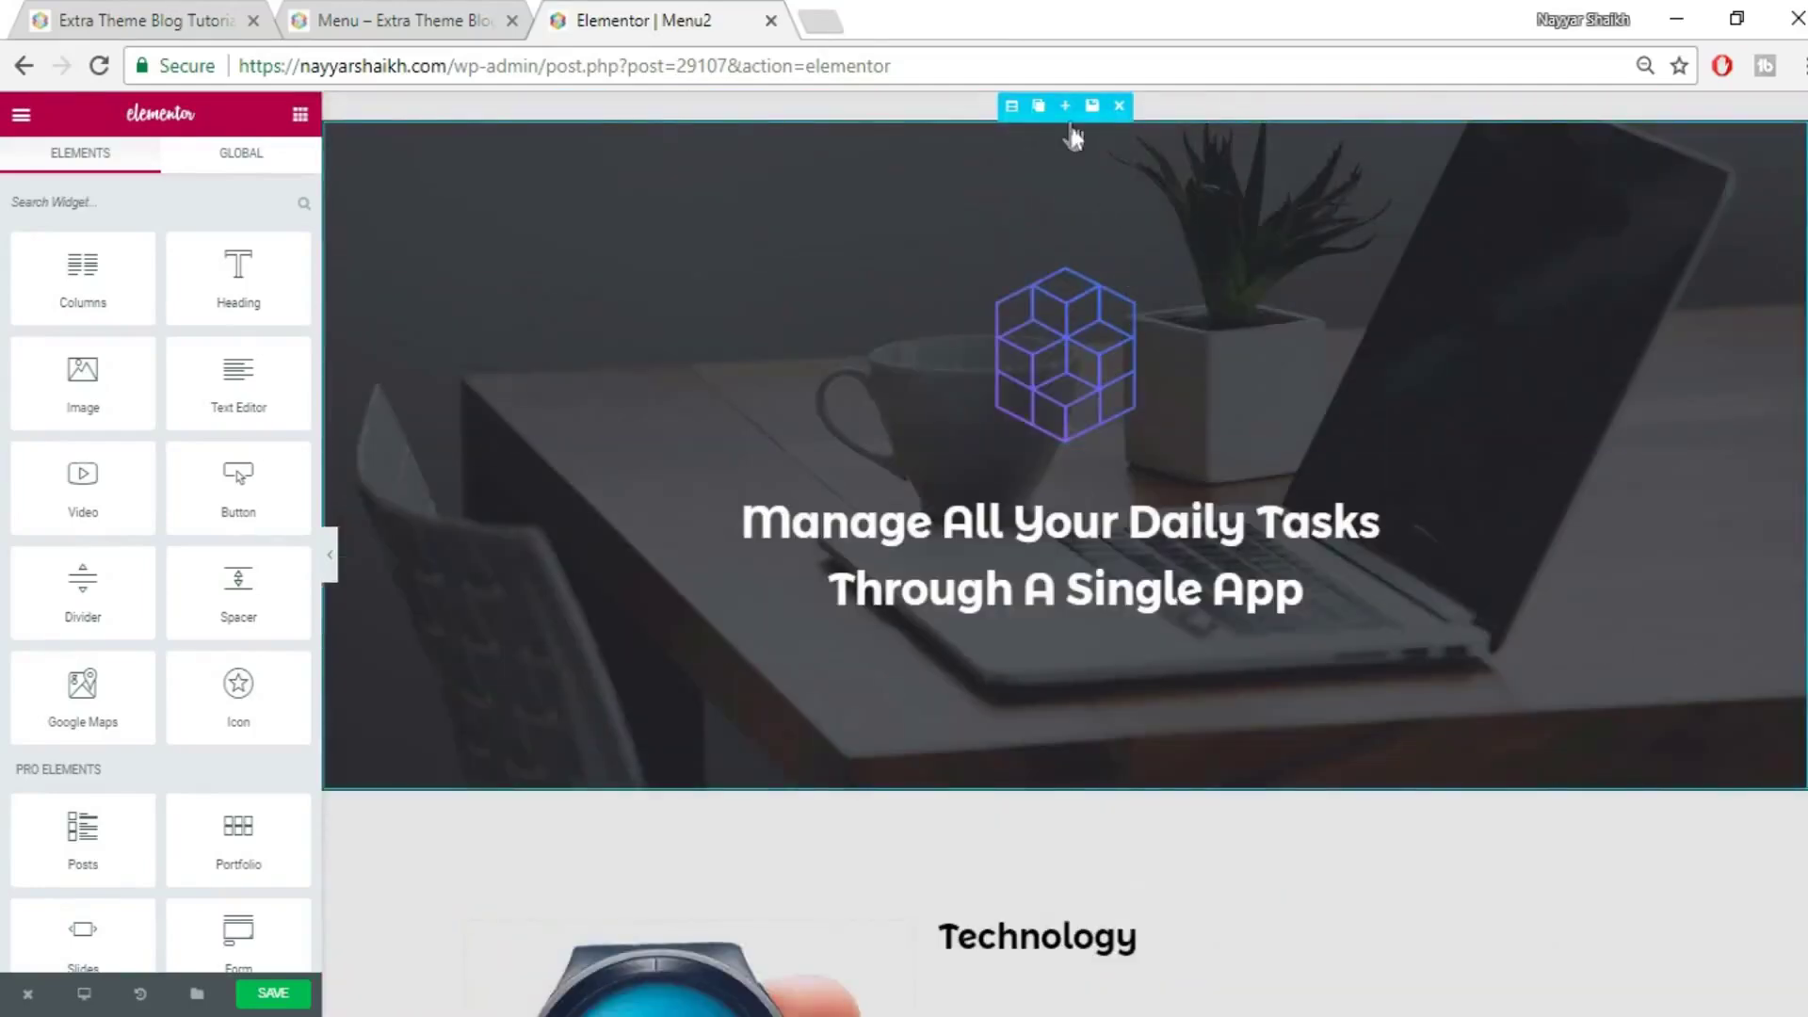
# Consult the Menu page's header as reference and add a Nav Menu widget above the hero section of Menu2
pyautogui.click(429, 15)
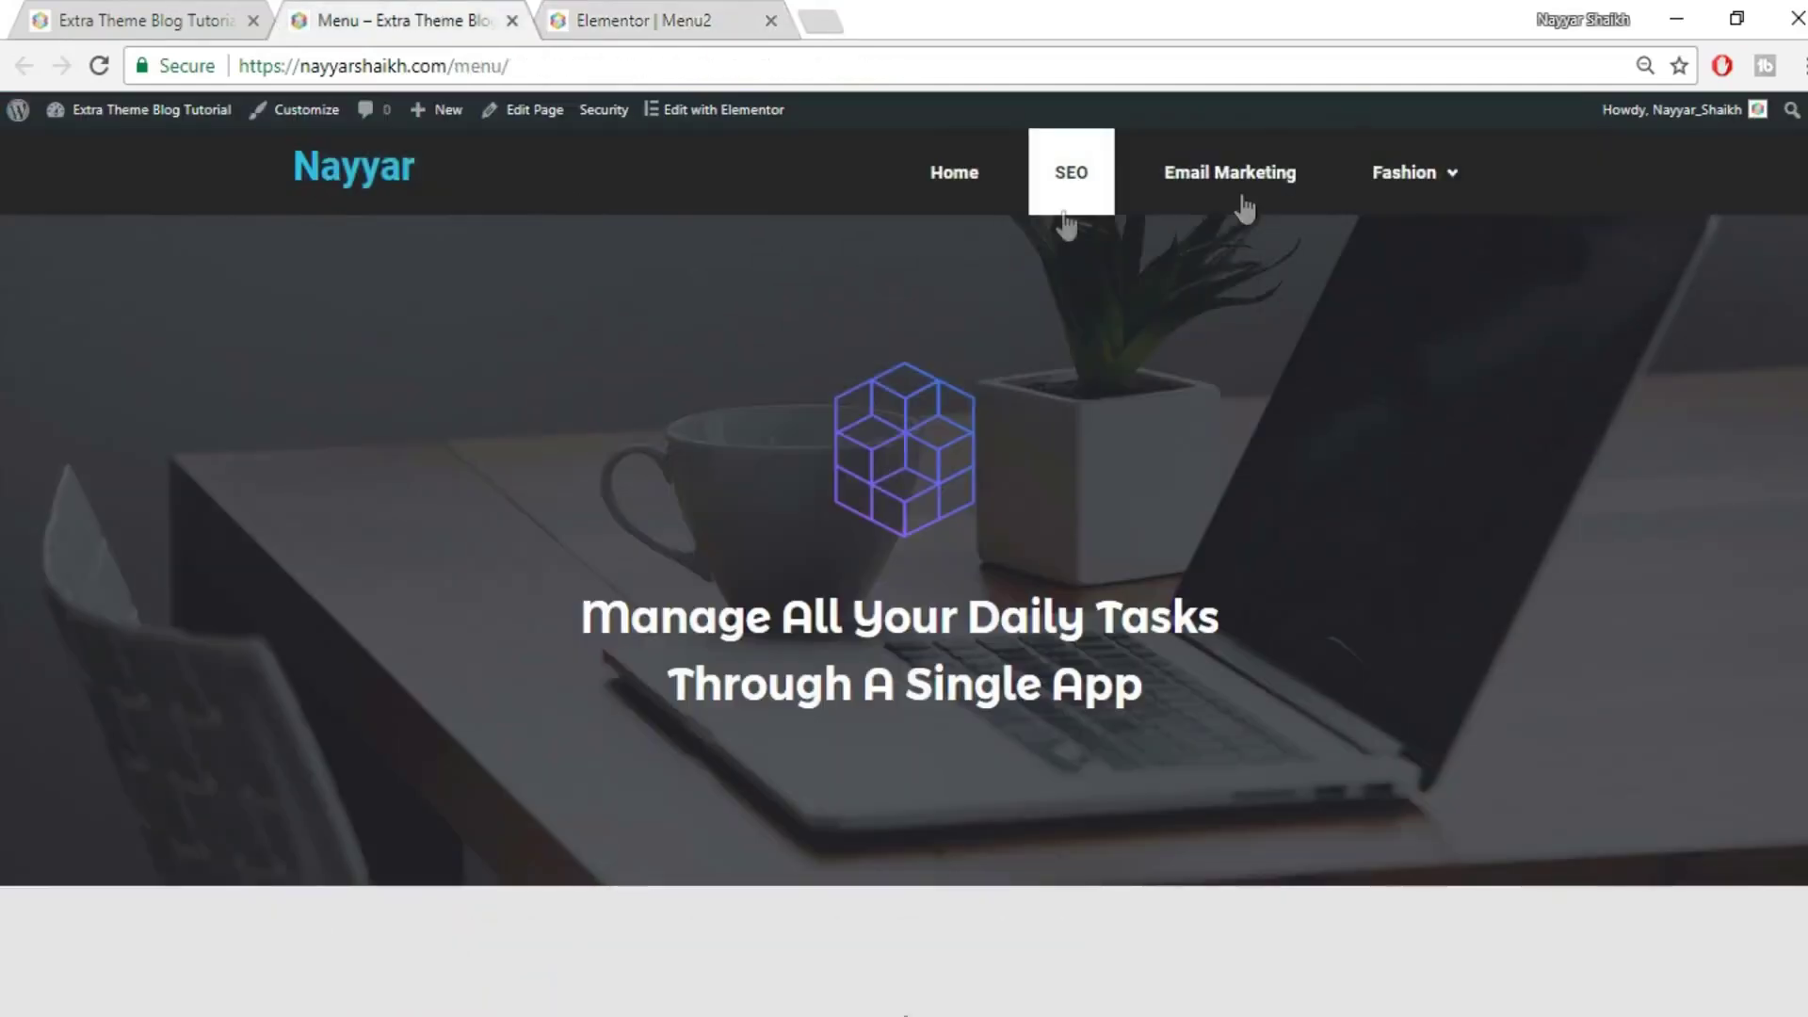
pyautogui.moveTo(1445, 188)
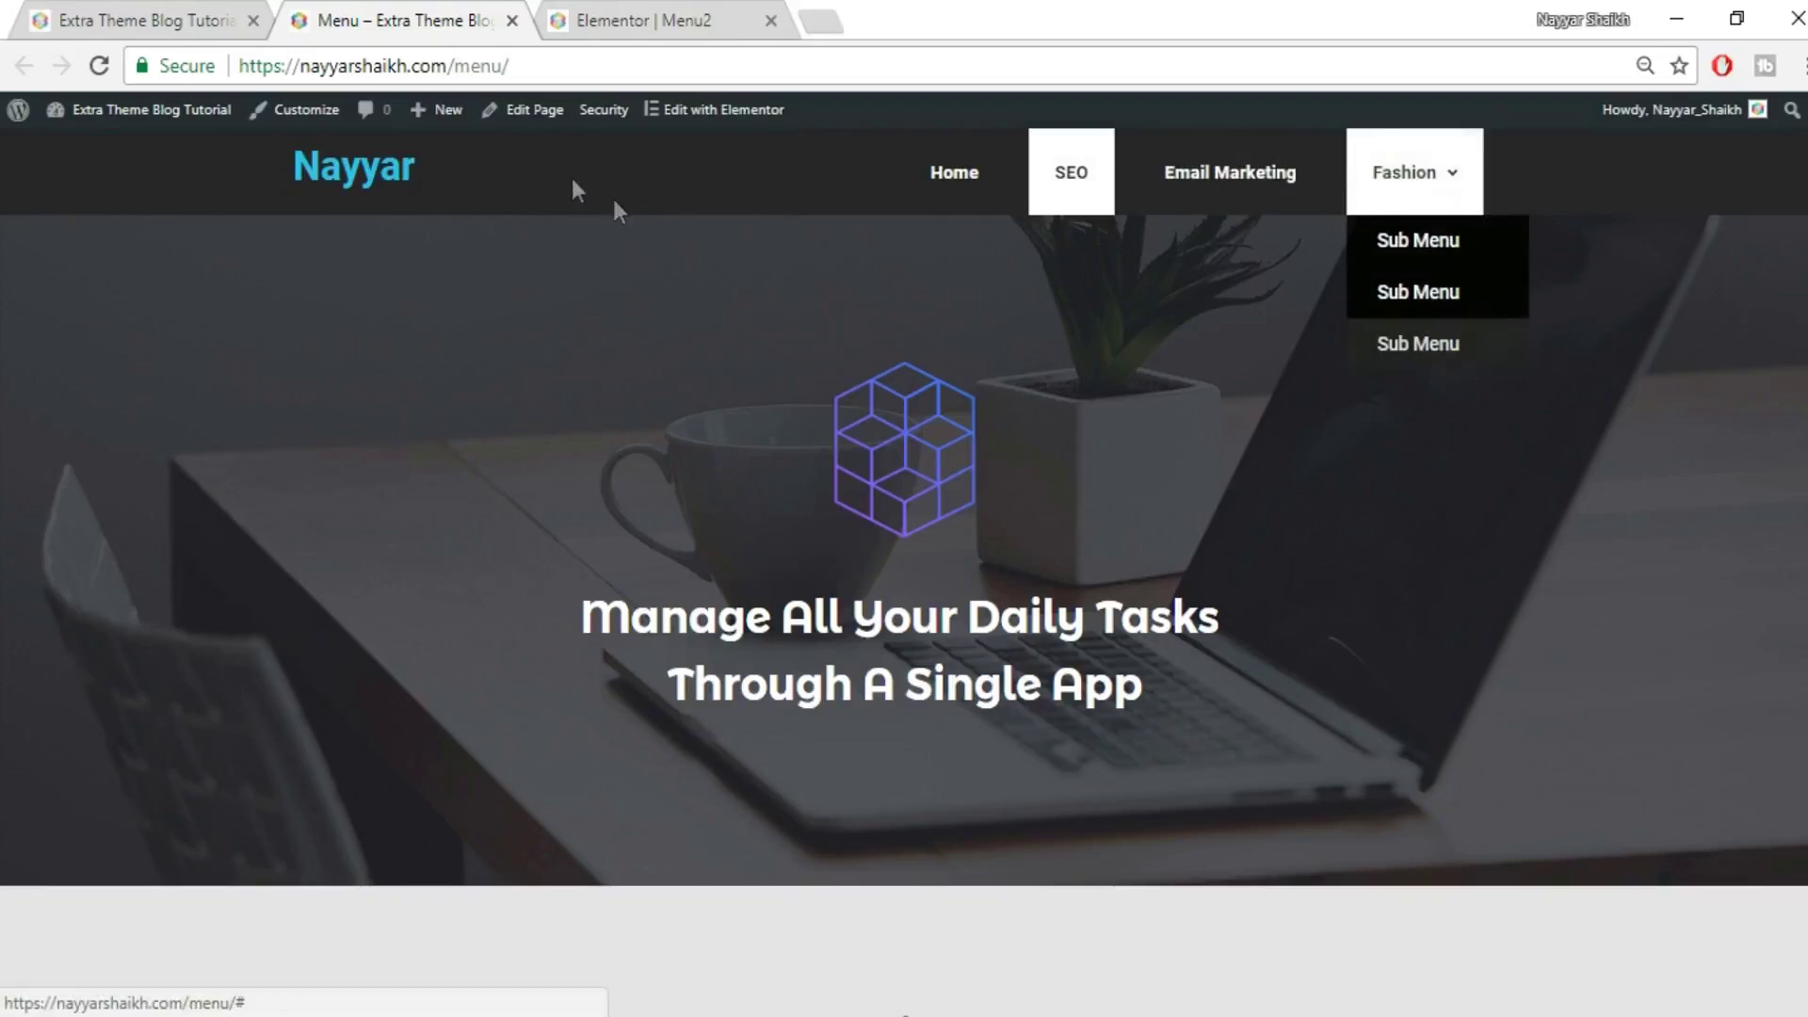
pyautogui.click(650, 20)
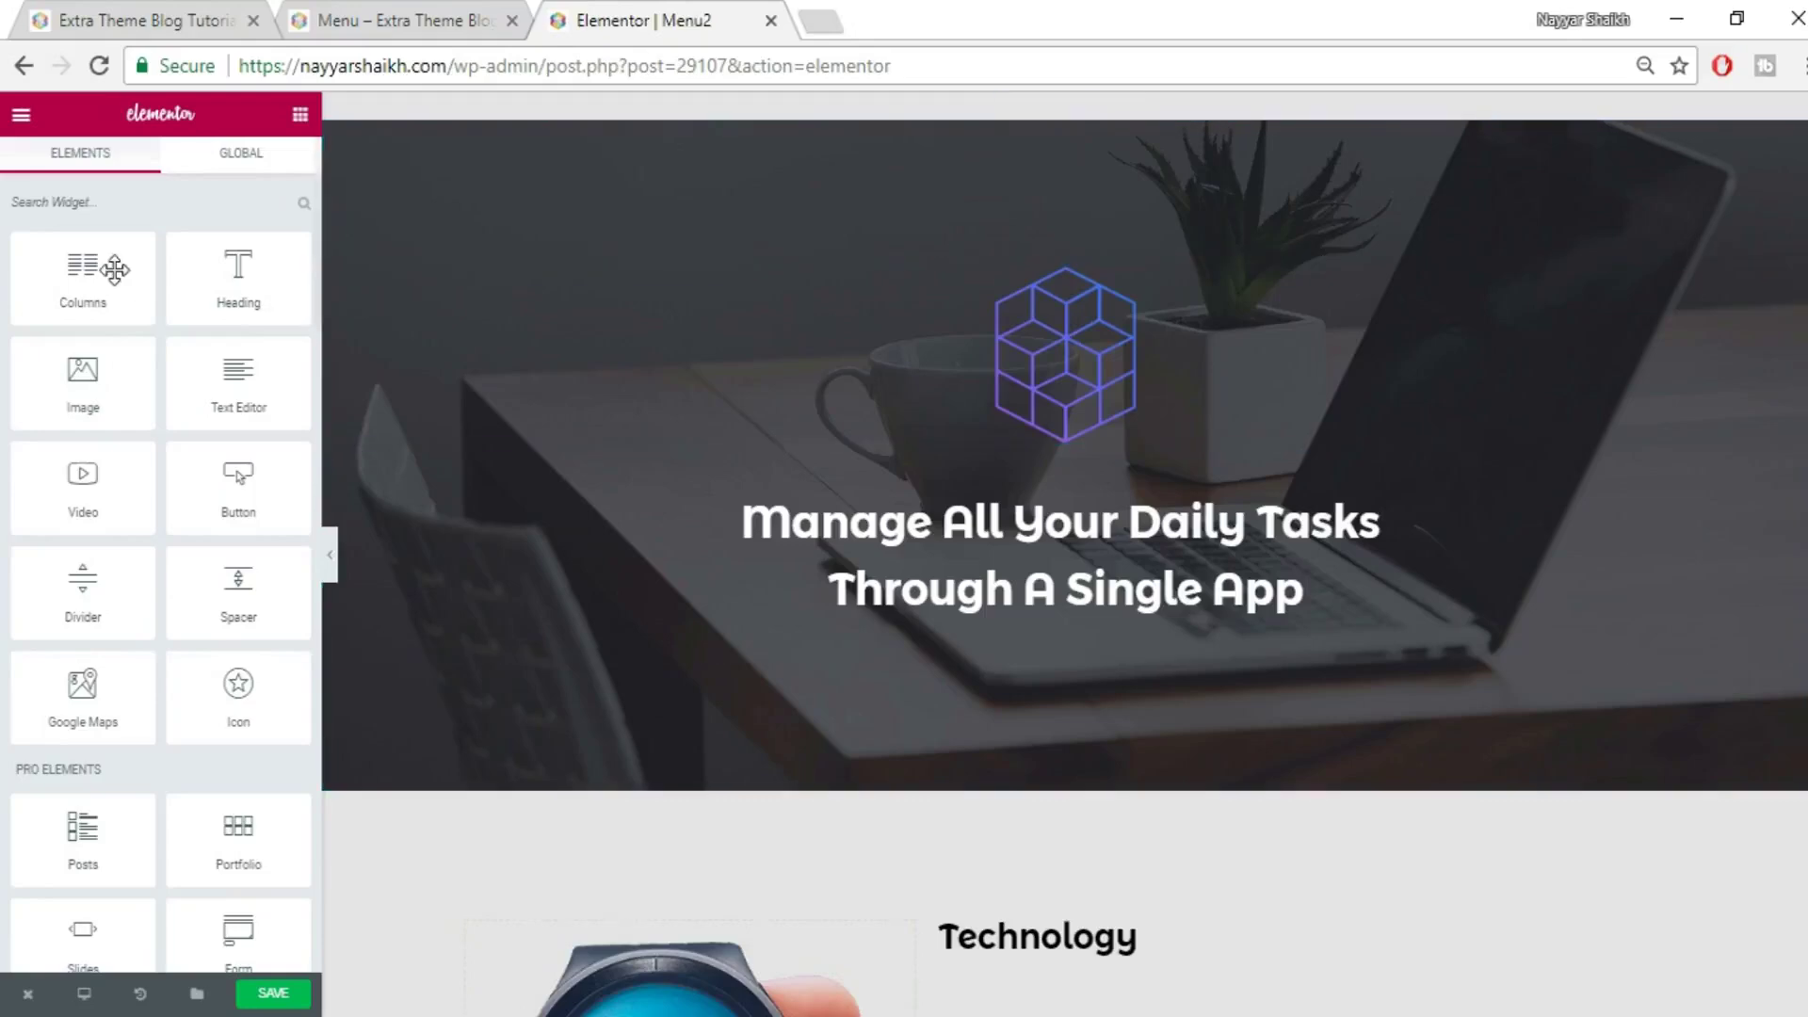
pyautogui.scroll(-2, 236, 725)
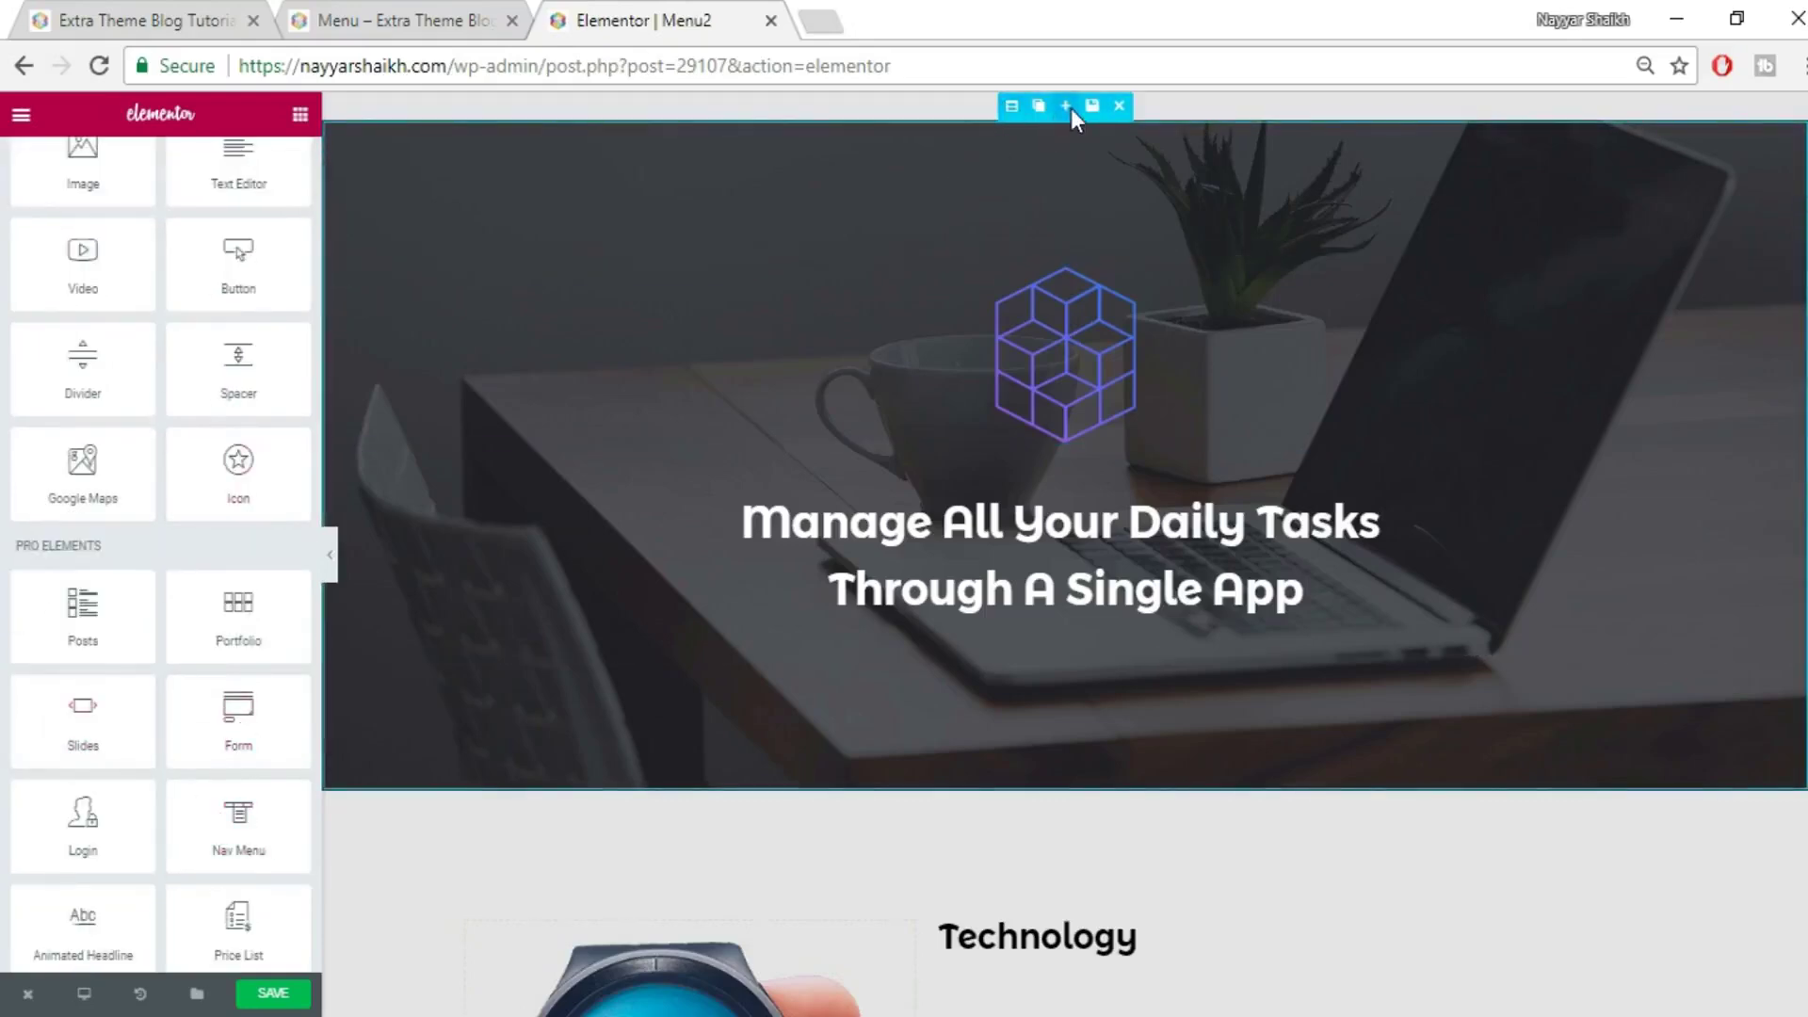
pyautogui.click(1069, 108)
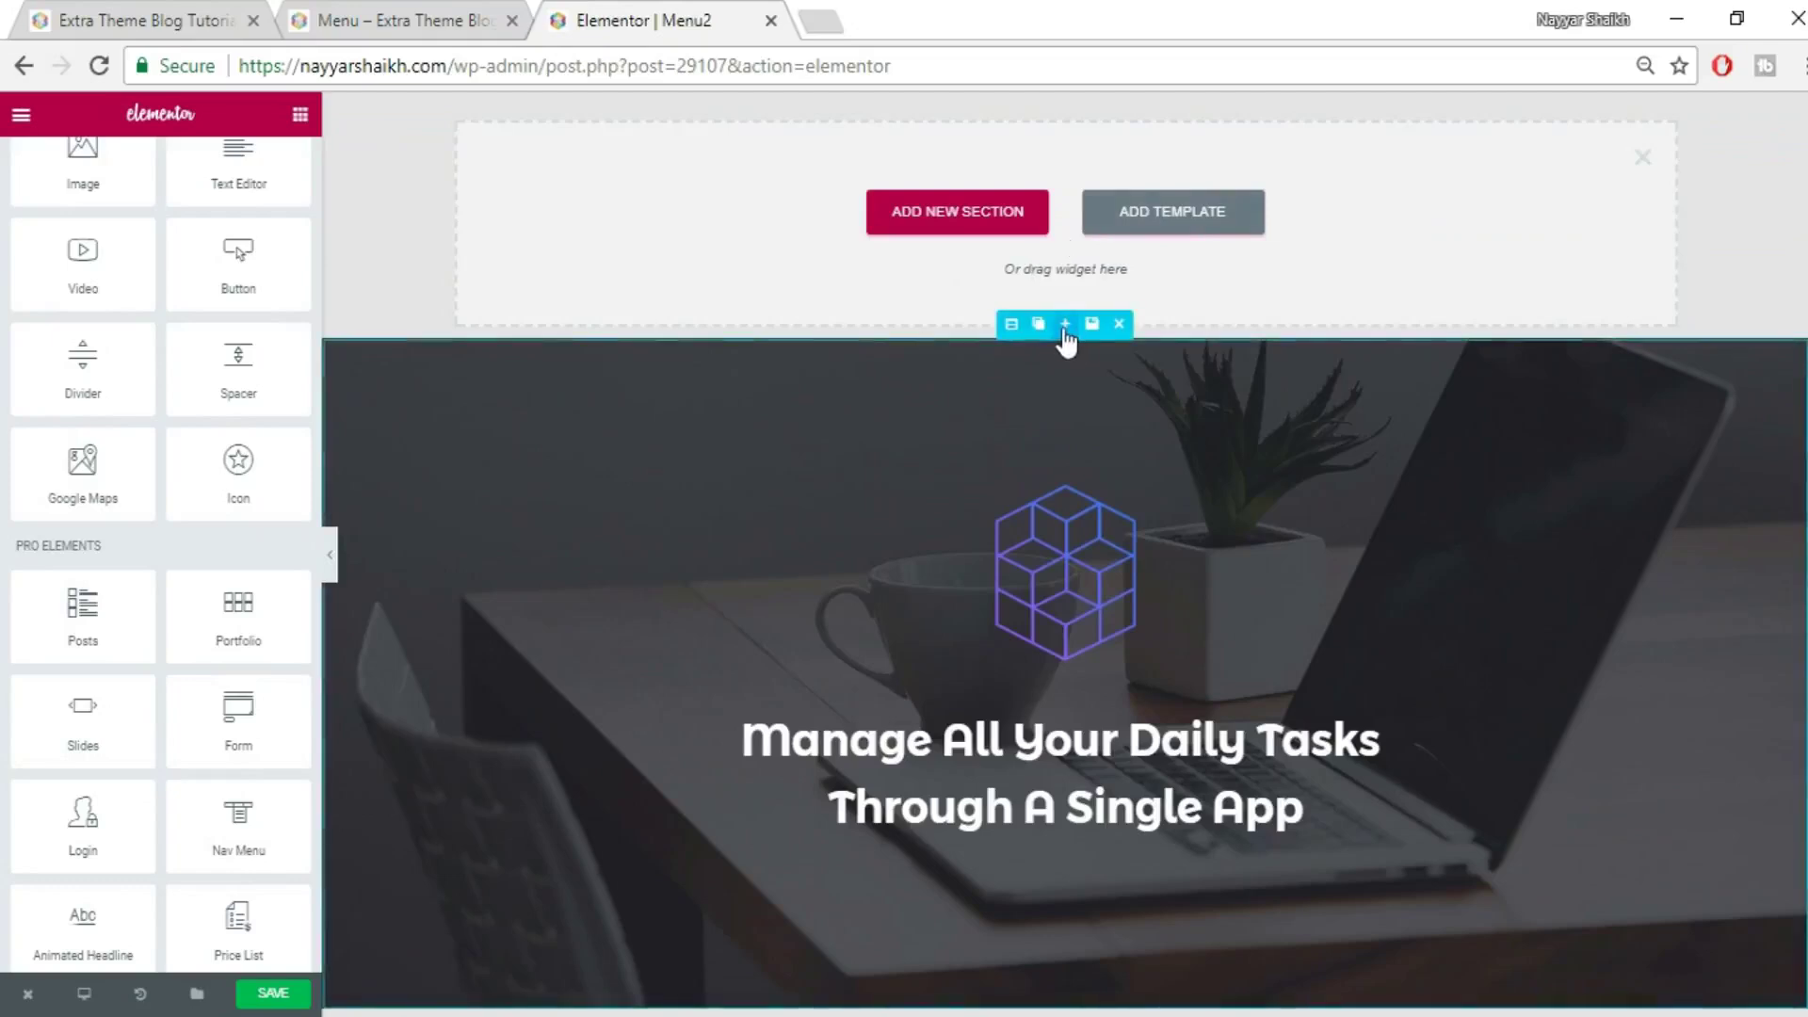
pyautogui.moveTo(233, 796); pyautogui.dragTo(970, 226)
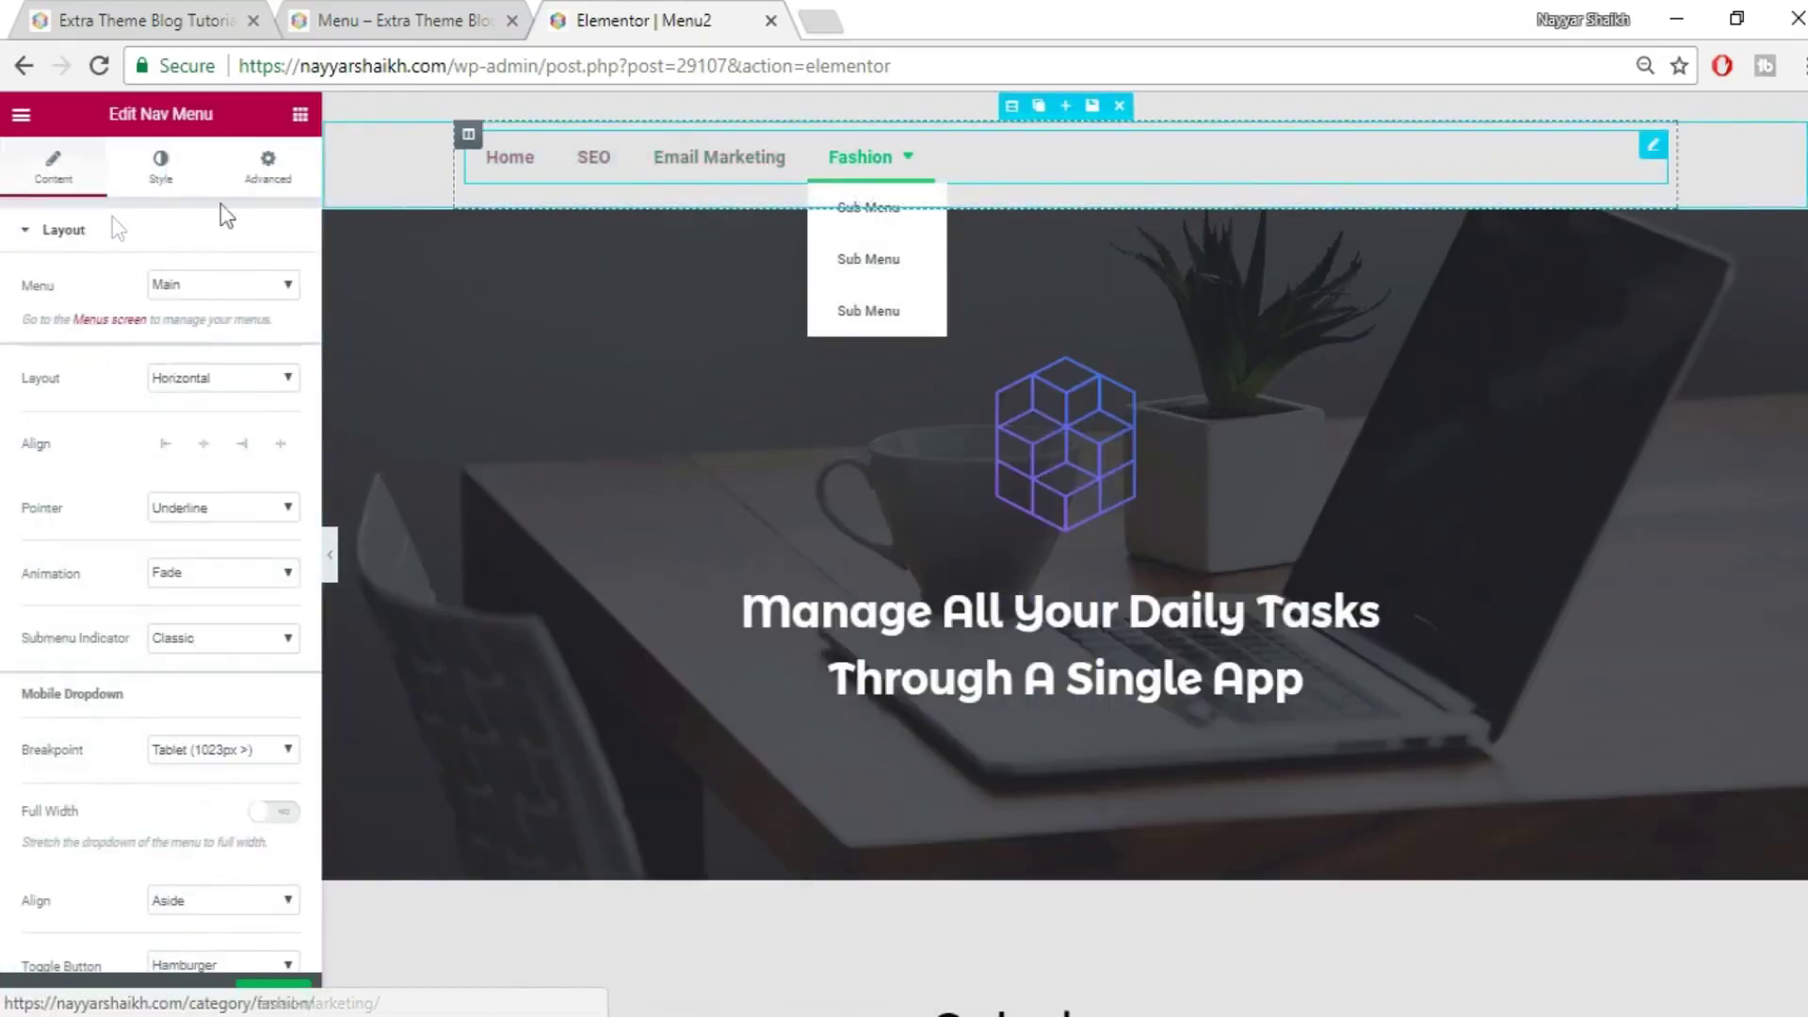
# Set the Nav Menu's main menu text color in the normal state to white
pyautogui.scroll(-1, 226, 579)
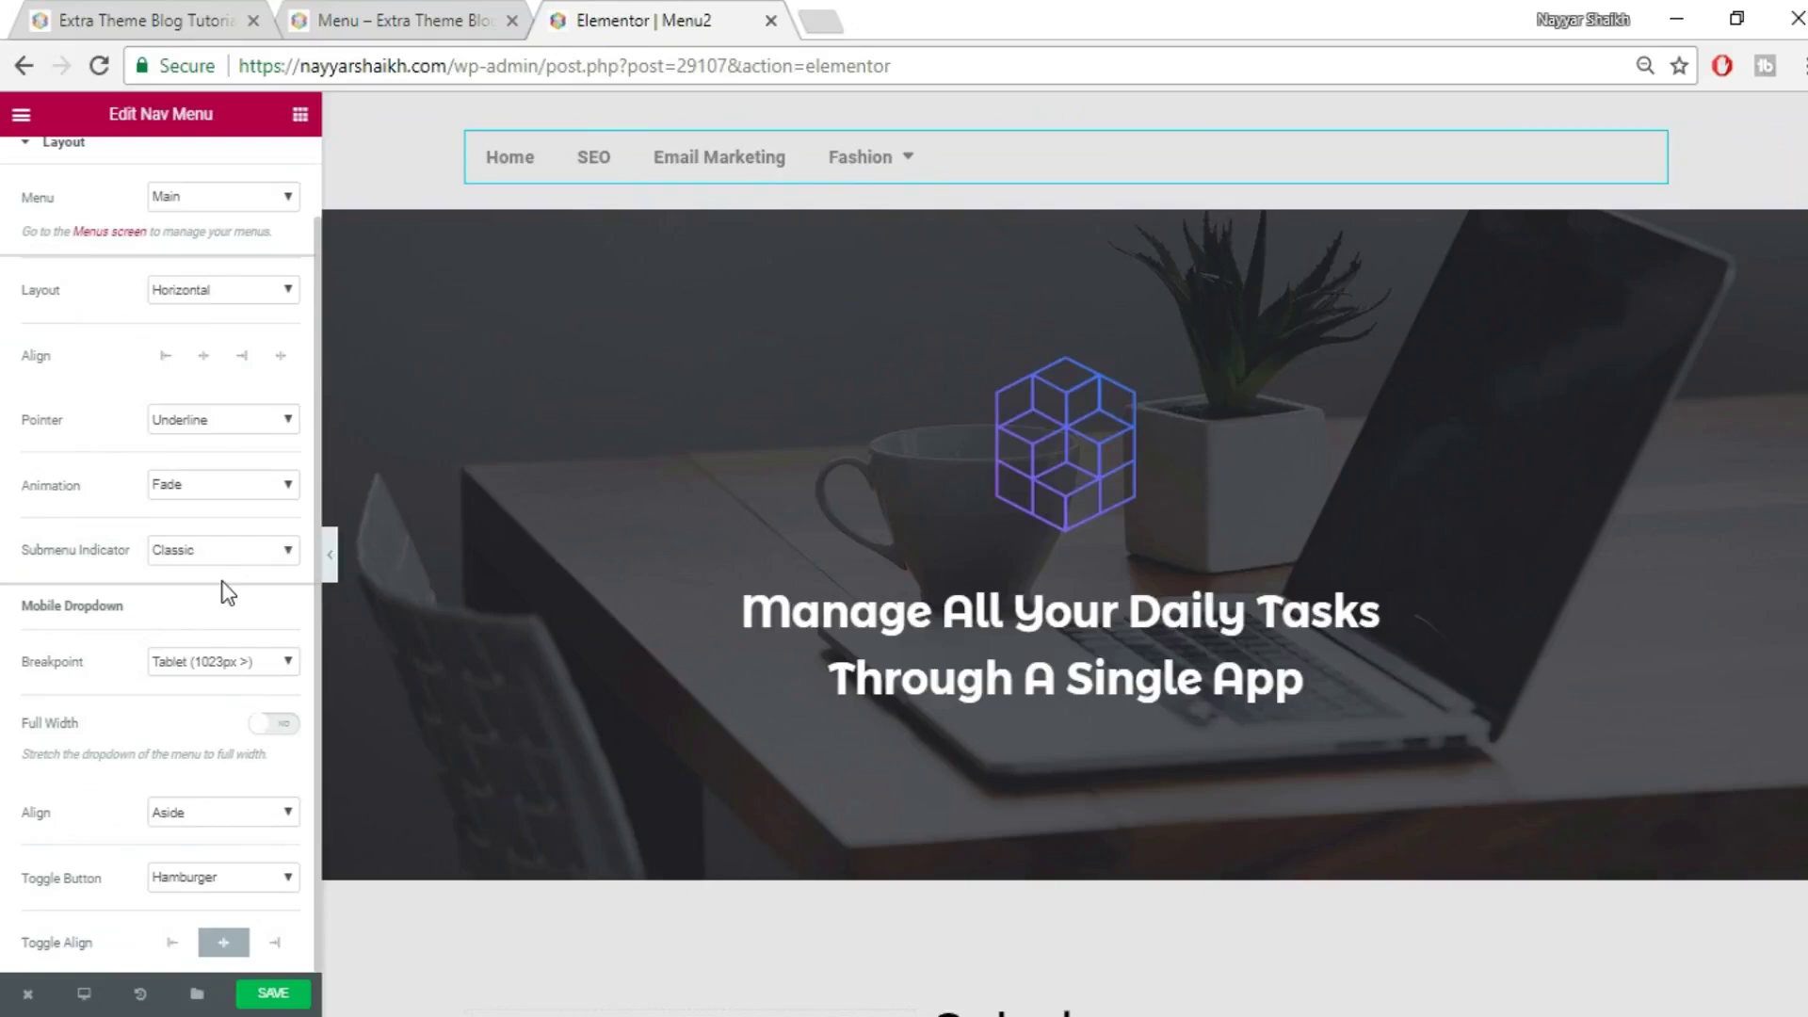
pyautogui.scroll(1, 247, 838)
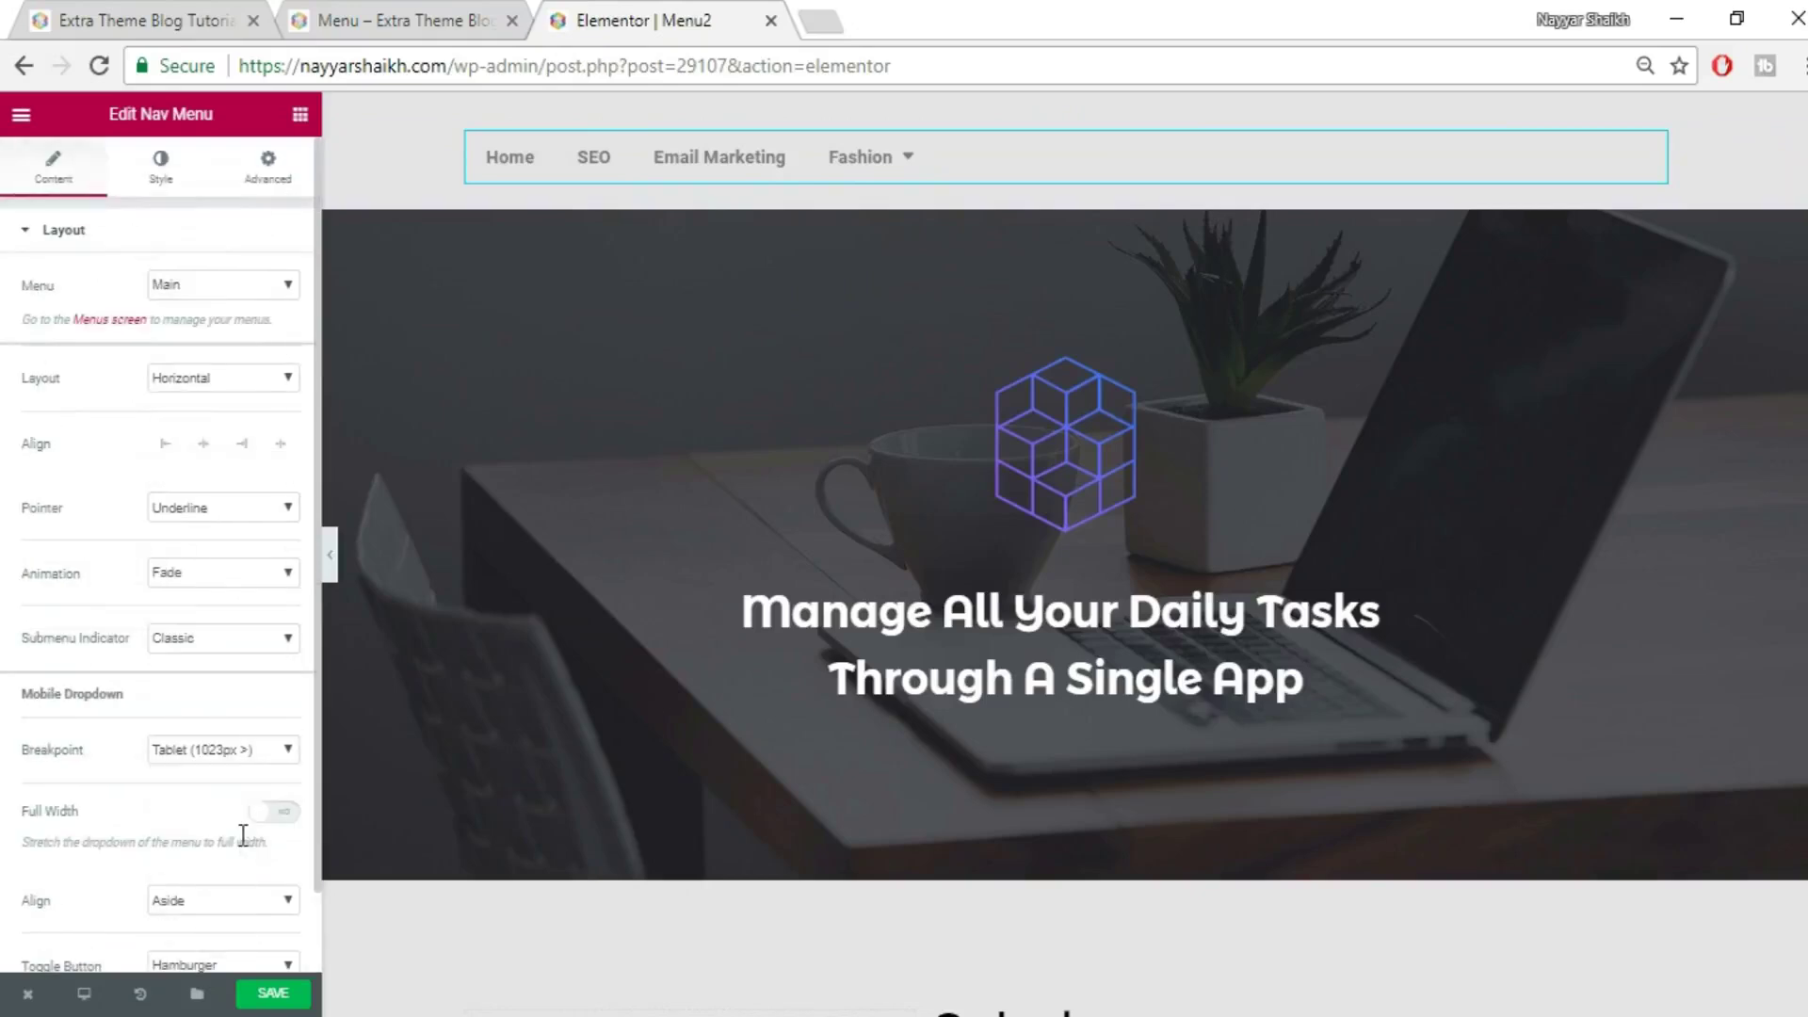
pyautogui.click(161, 183)
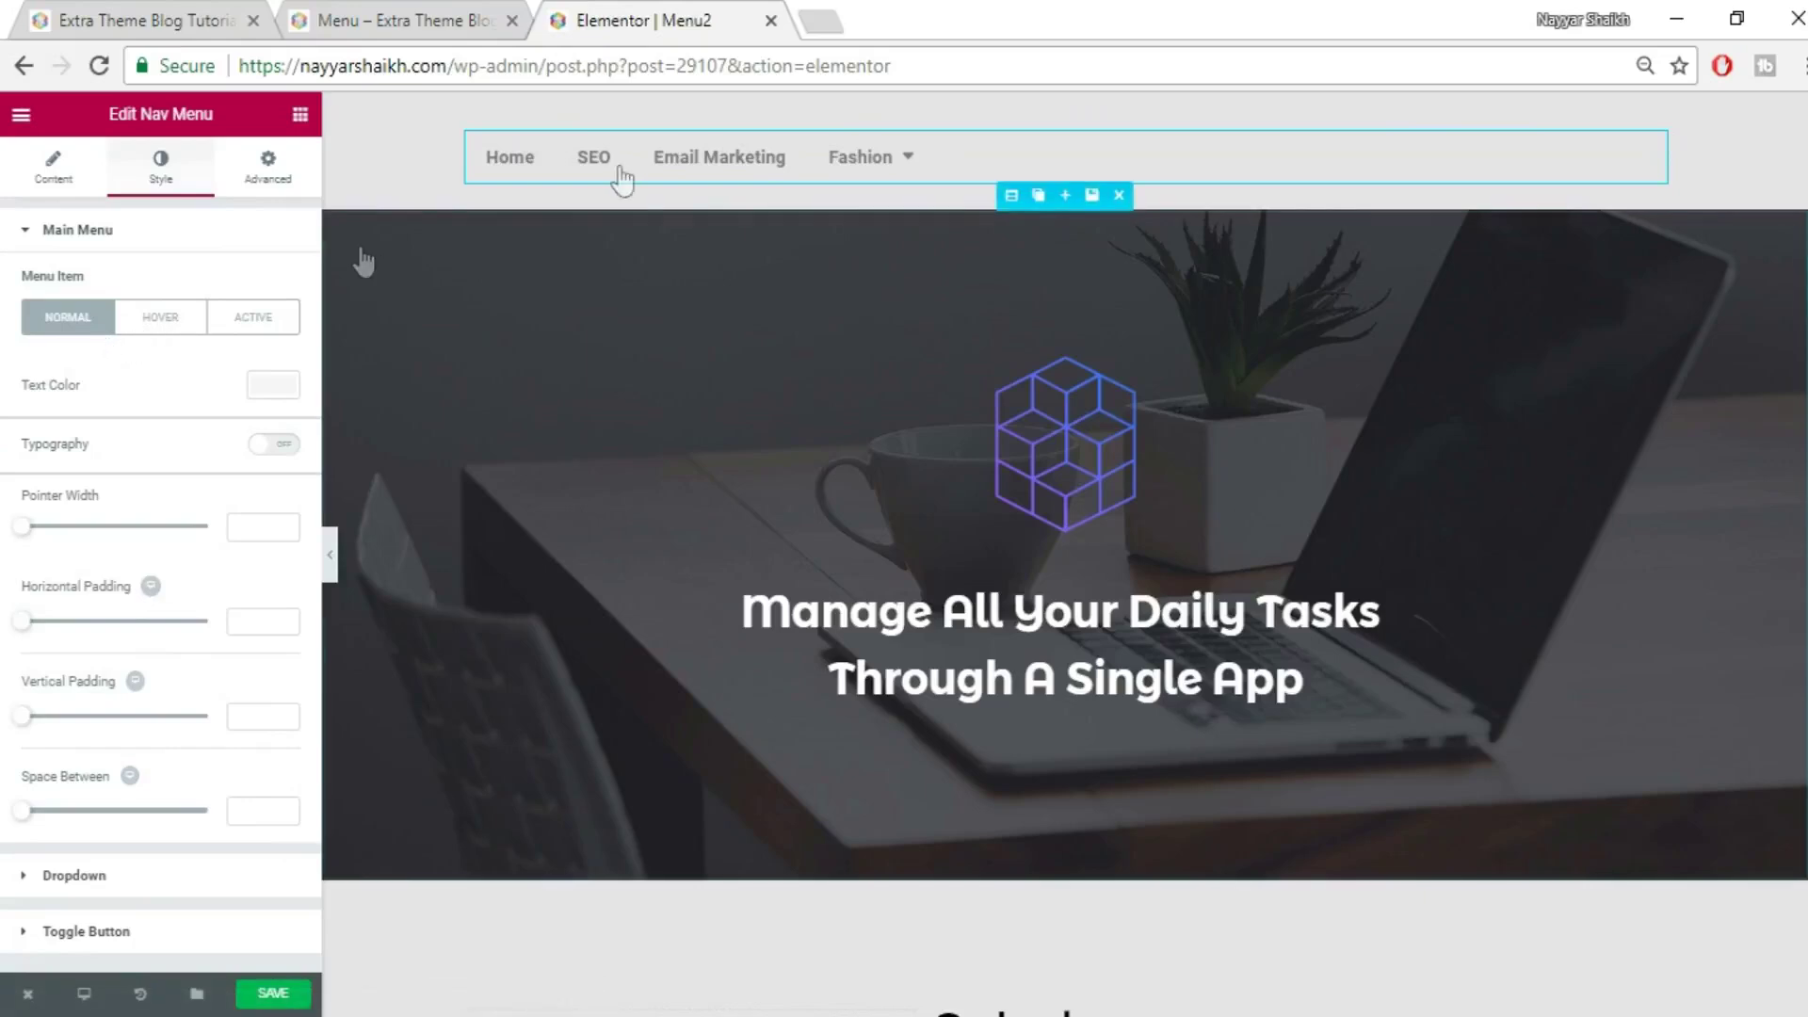
pyautogui.click(276, 386)
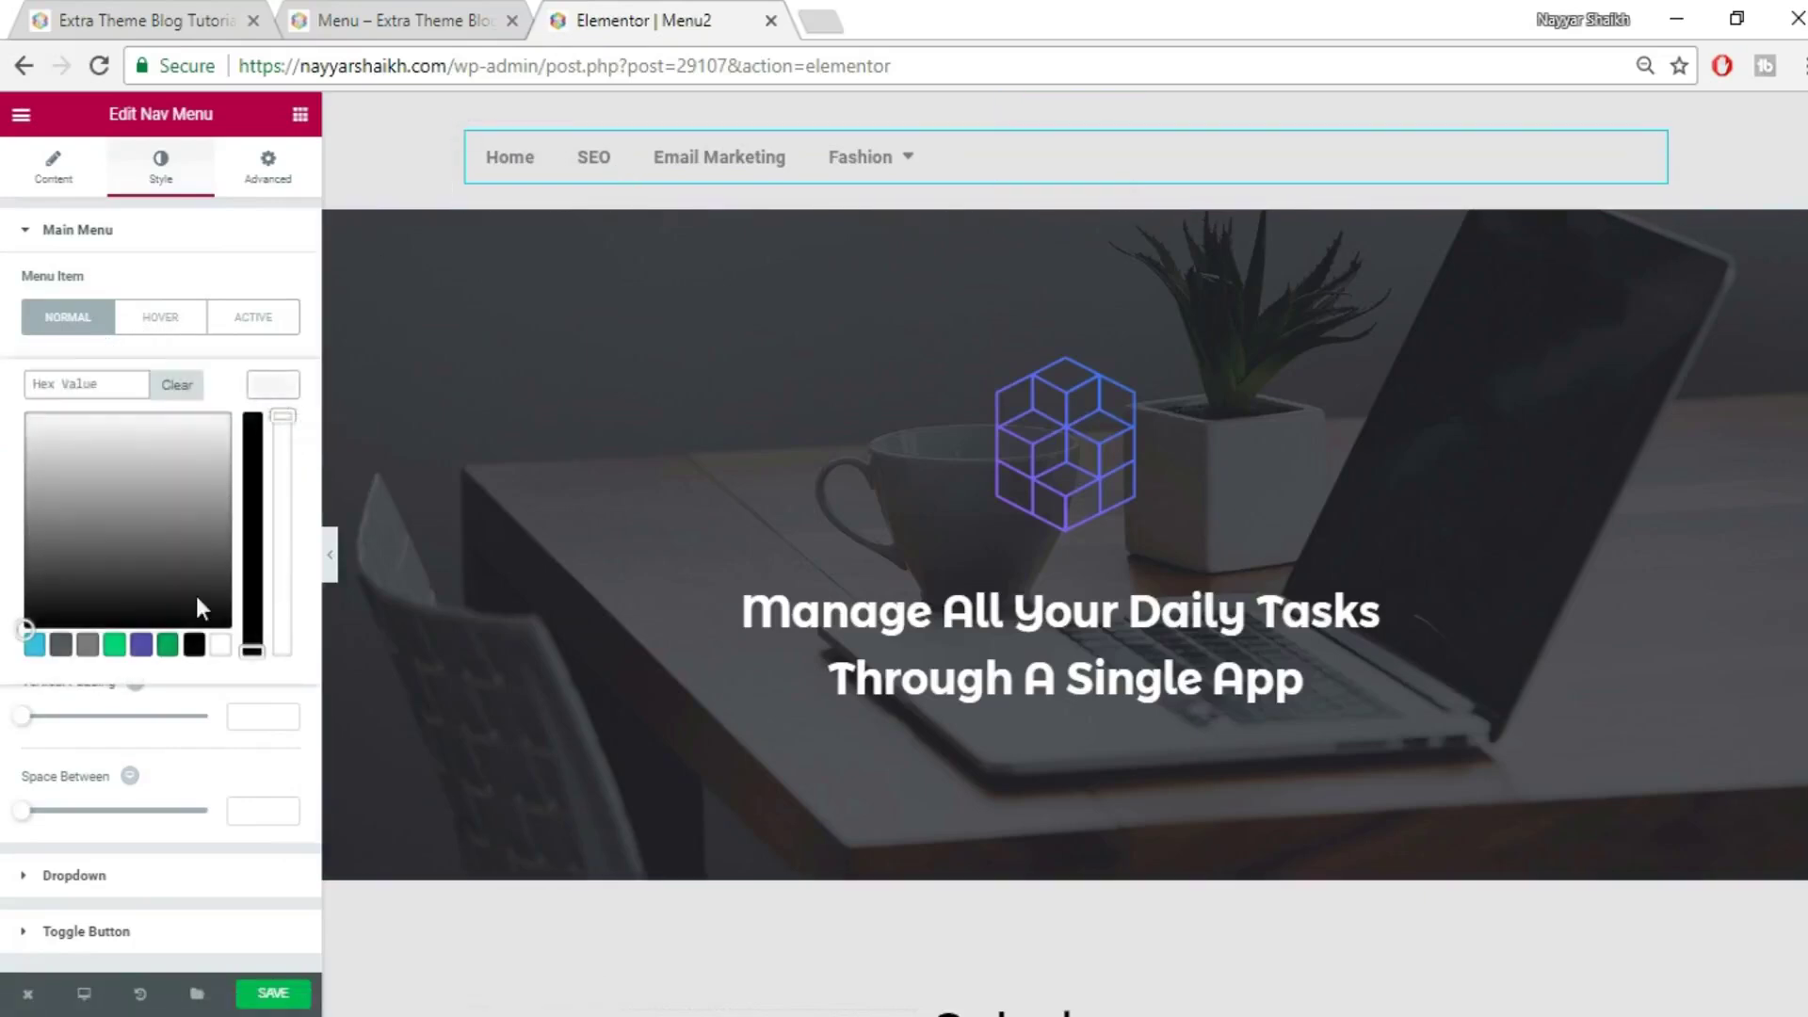
pyautogui.click(220, 645)
pyautogui.click(283, 400)
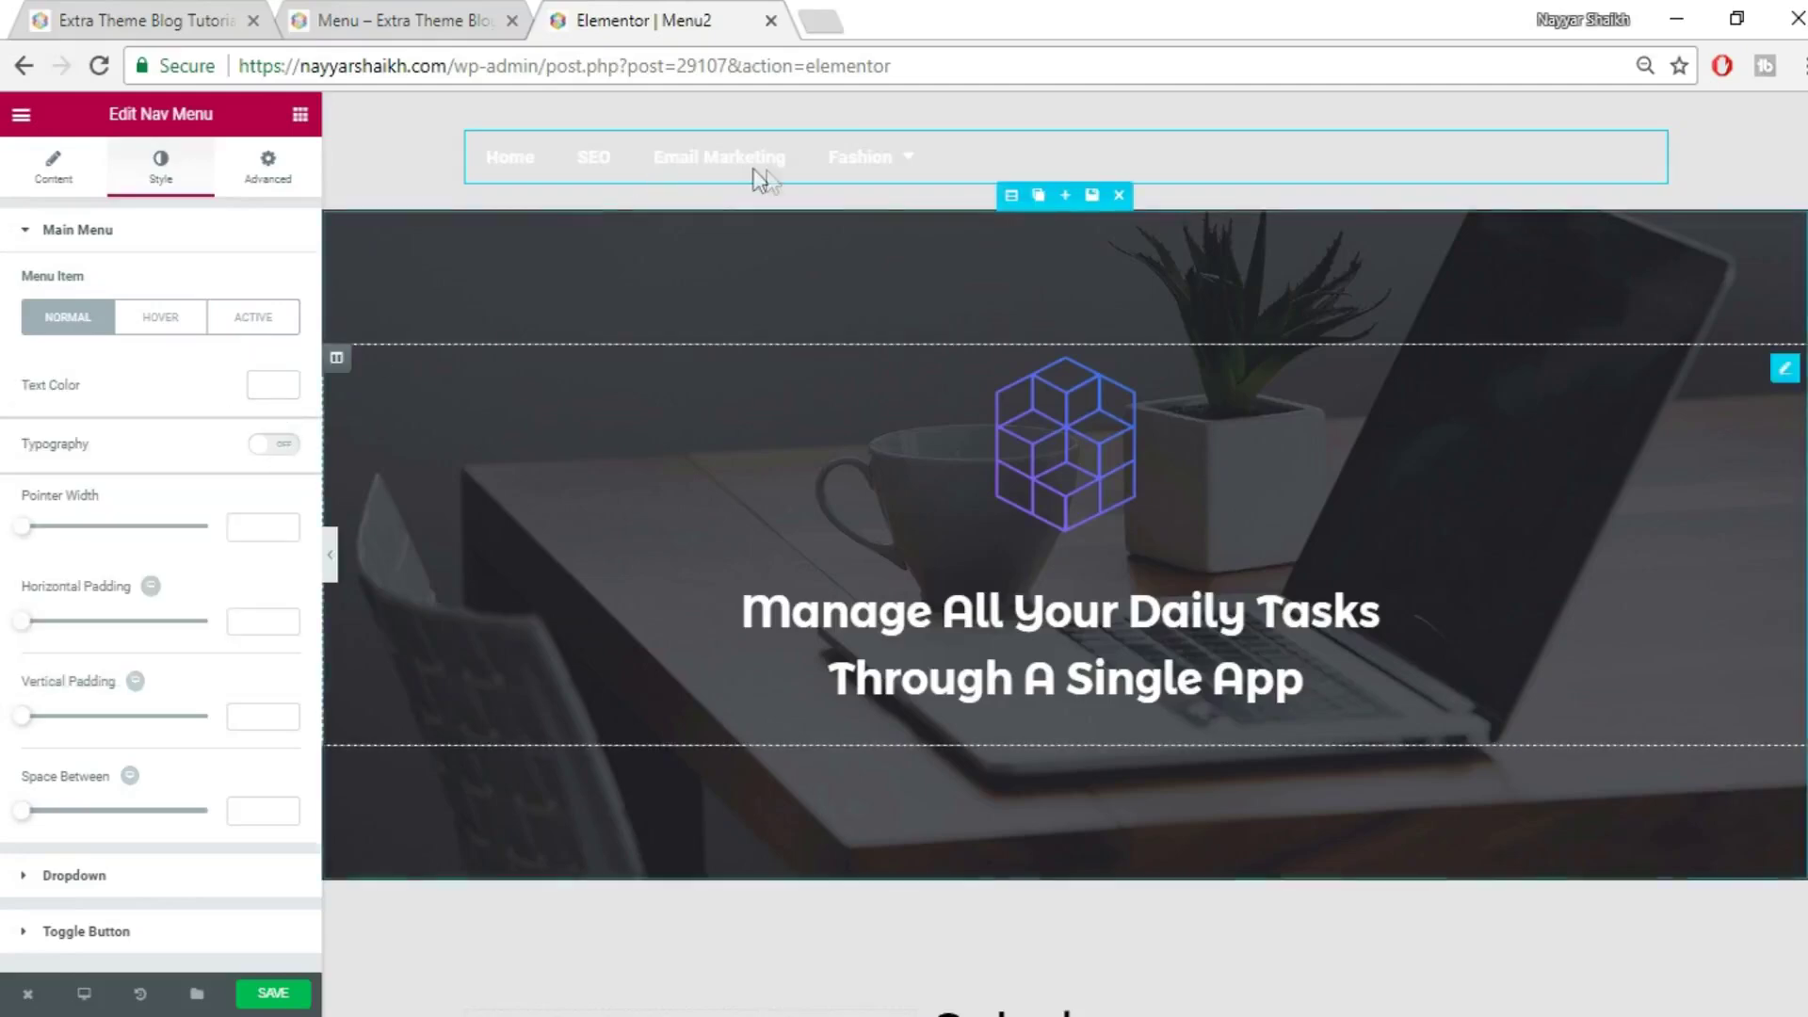
# Give the Nav Menu's section a classic black background with its opacity reduced to about 0.82
pyautogui.click(396, 20)
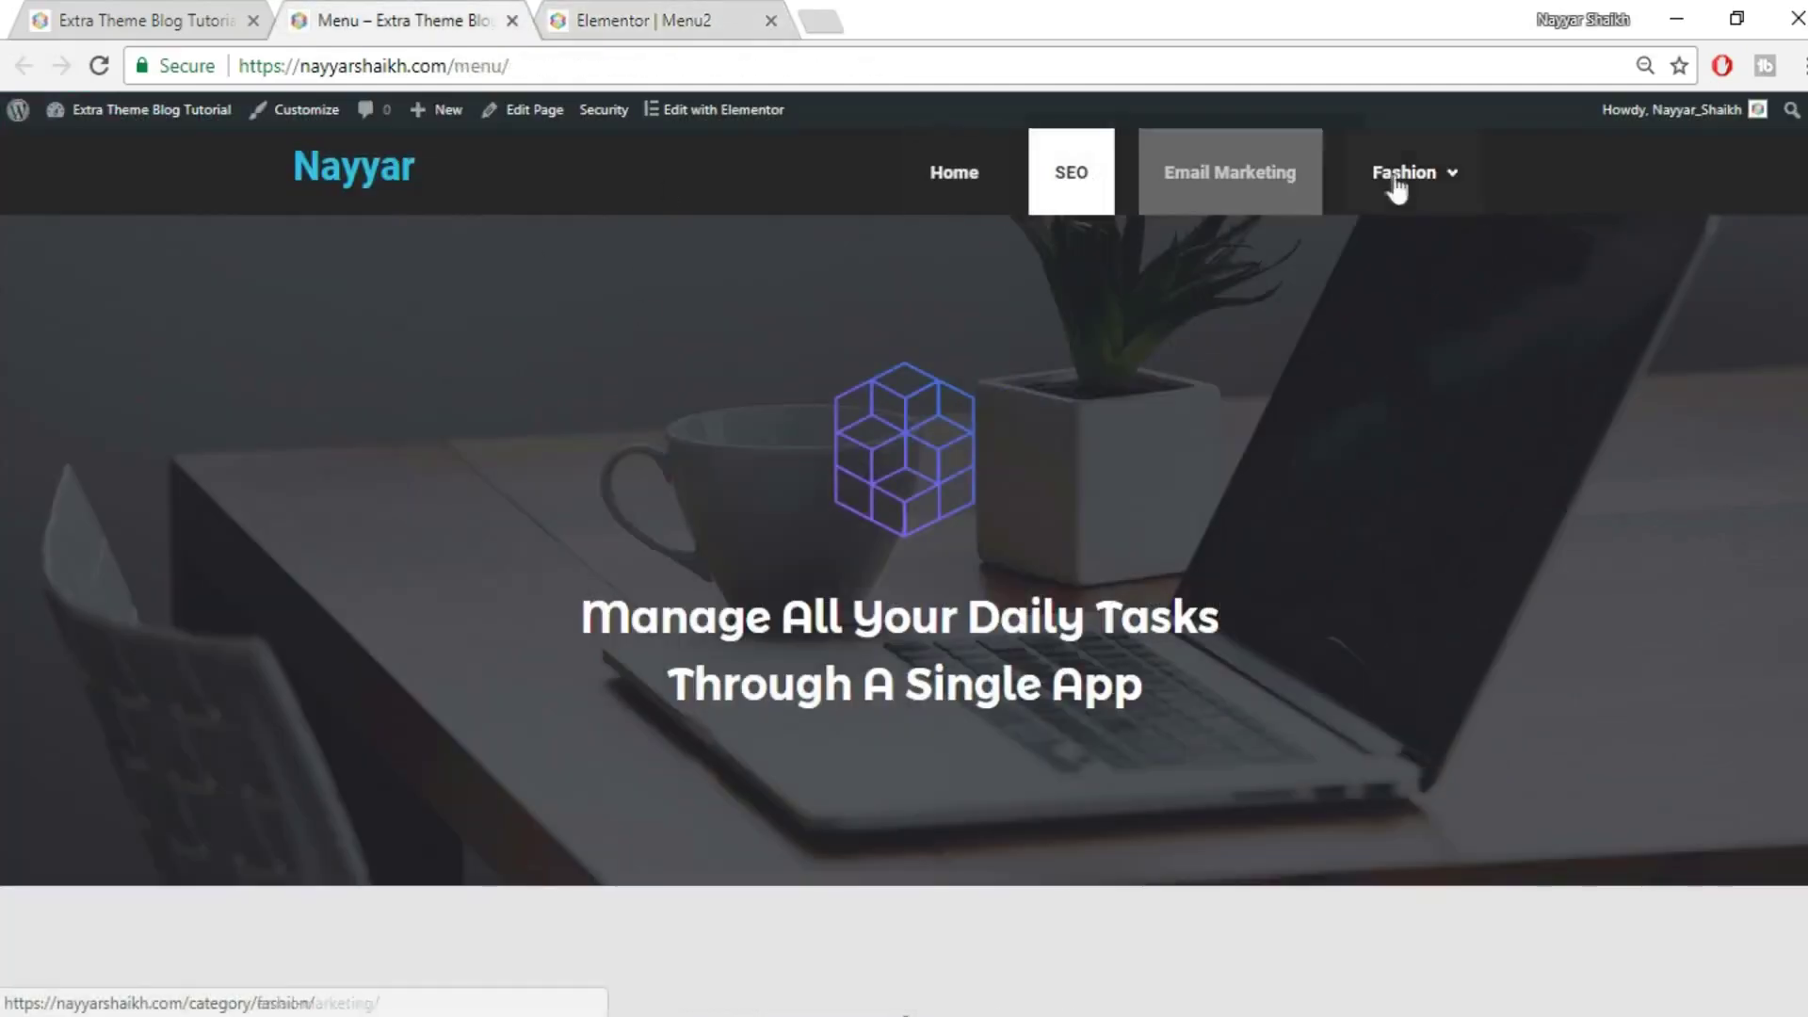
pyautogui.click(636, 20)
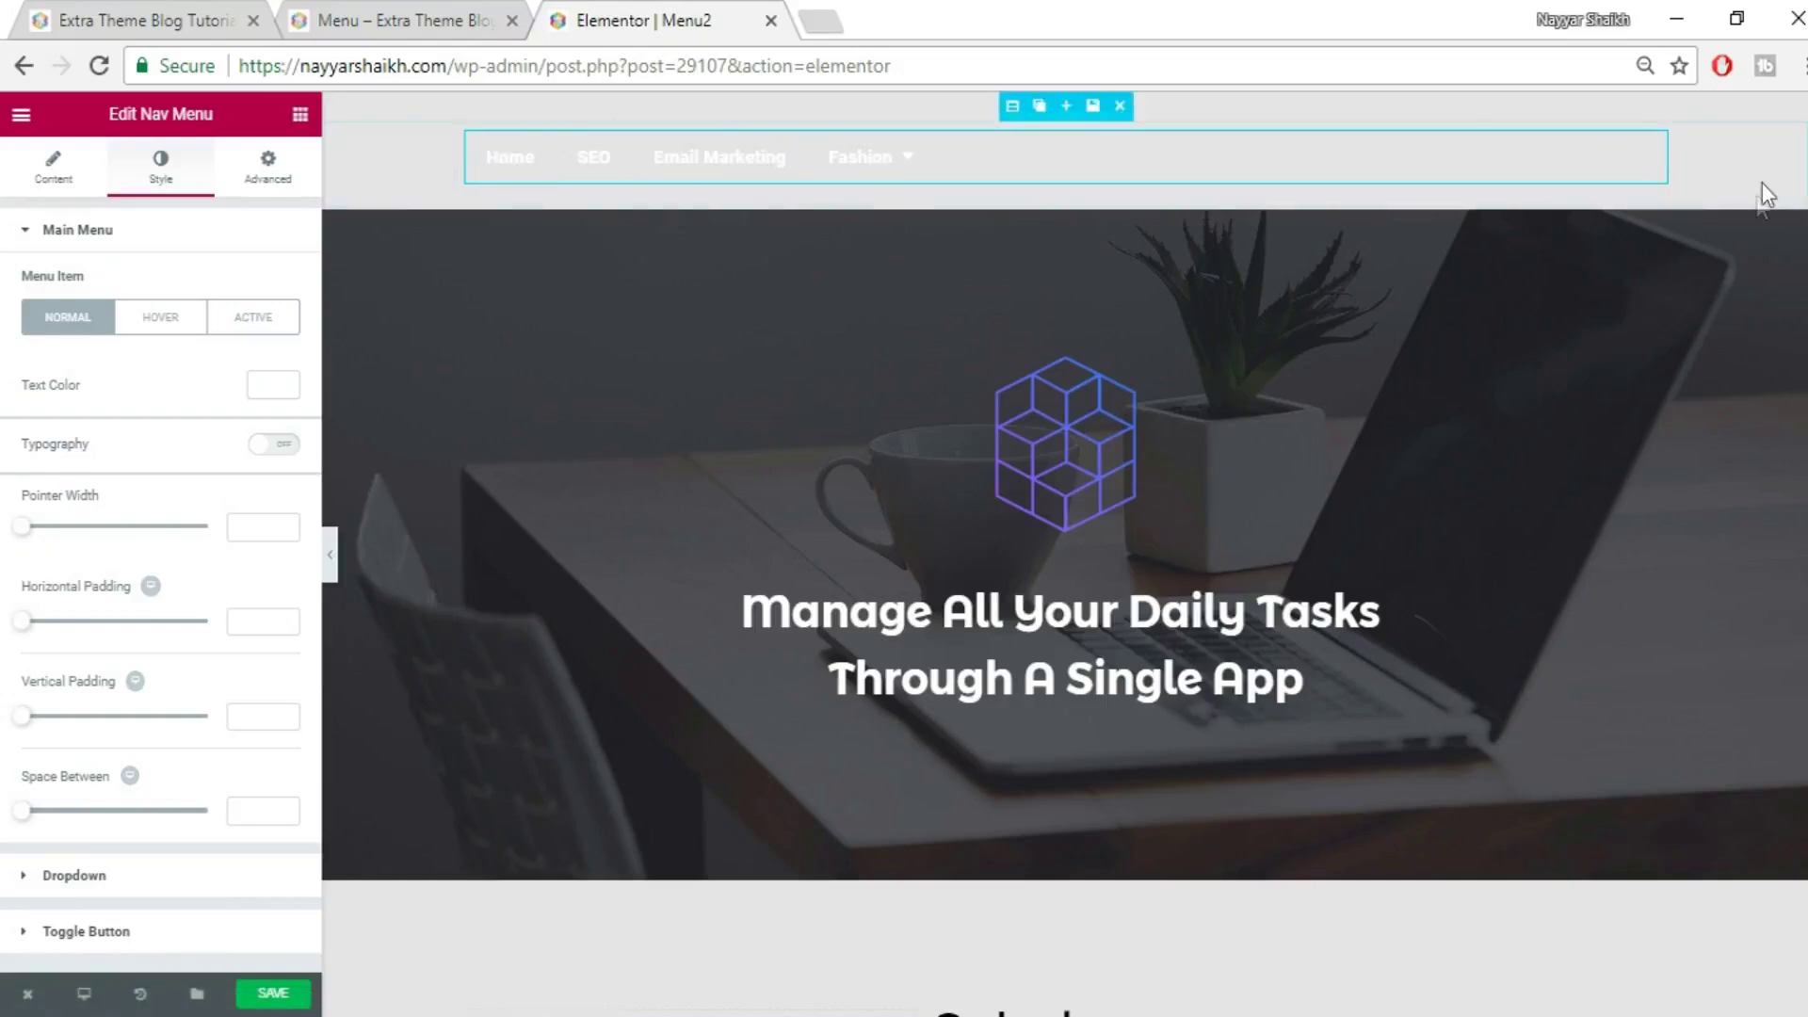
pyautogui.click(1015, 108)
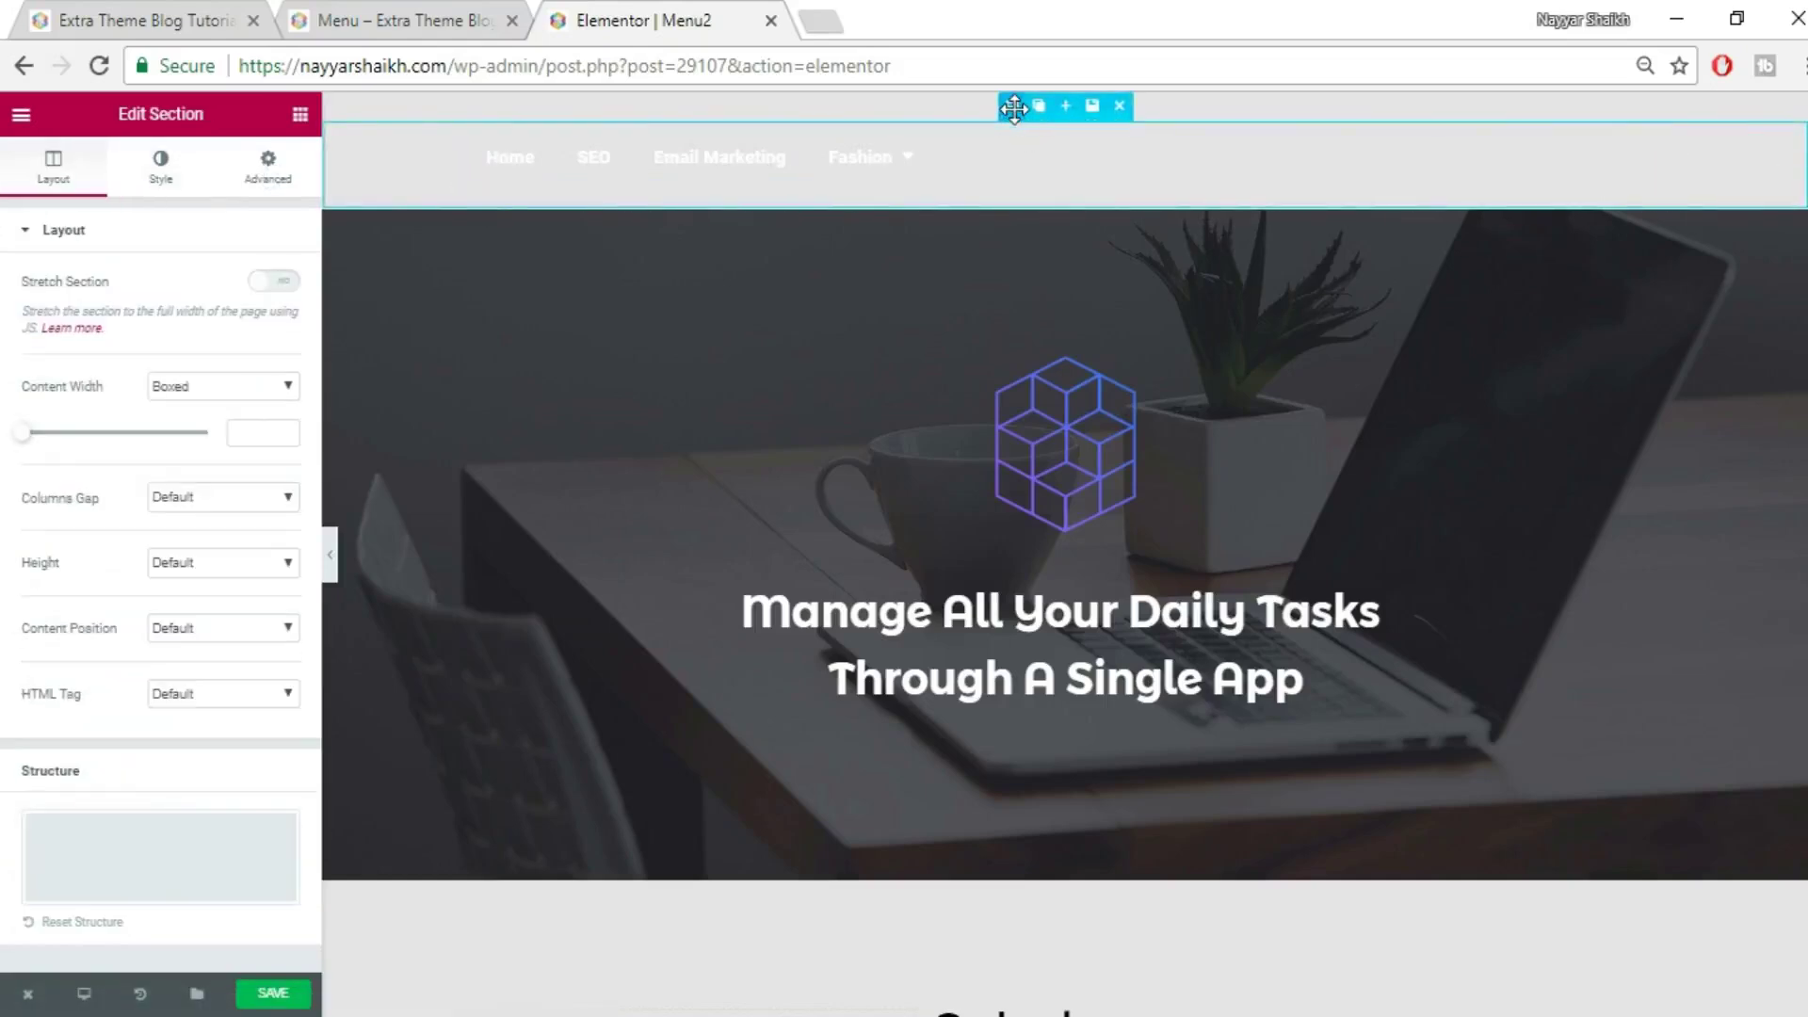
pyautogui.click(151, 175)
pyautogui.click(161, 357)
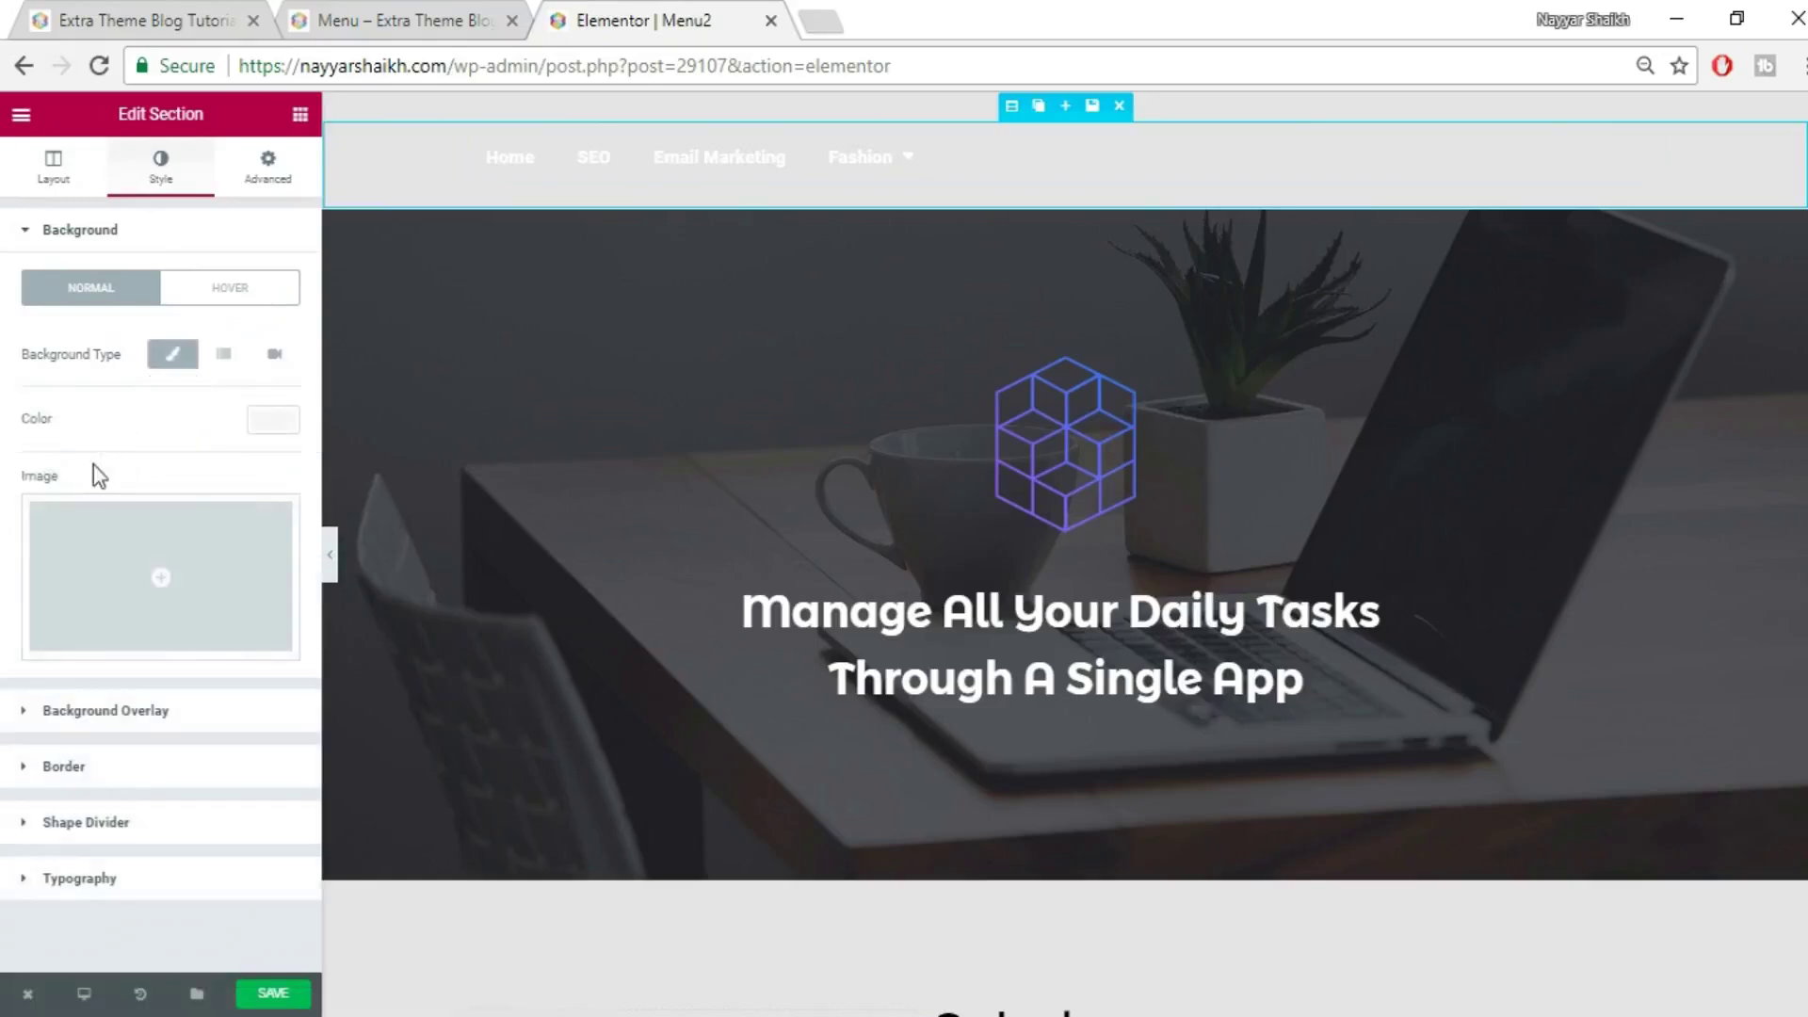
pyautogui.click(274, 424)
pyautogui.click(60, 680)
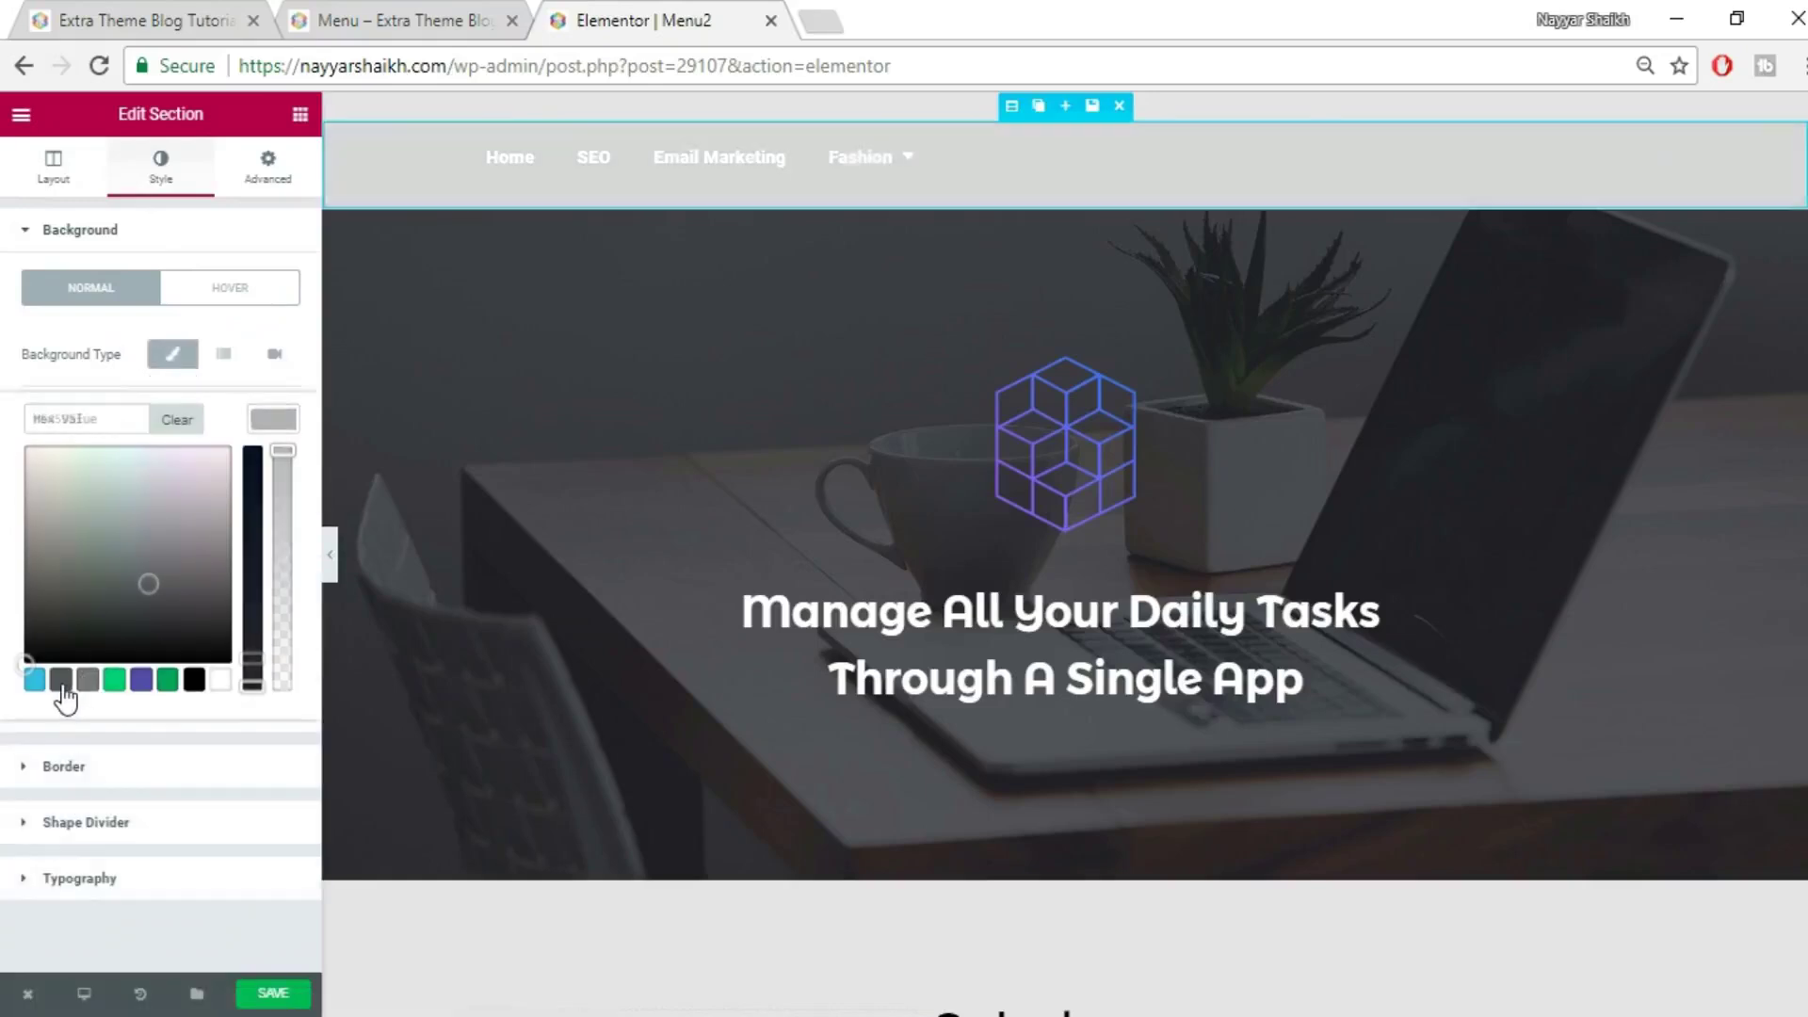
pyautogui.click(195, 680)
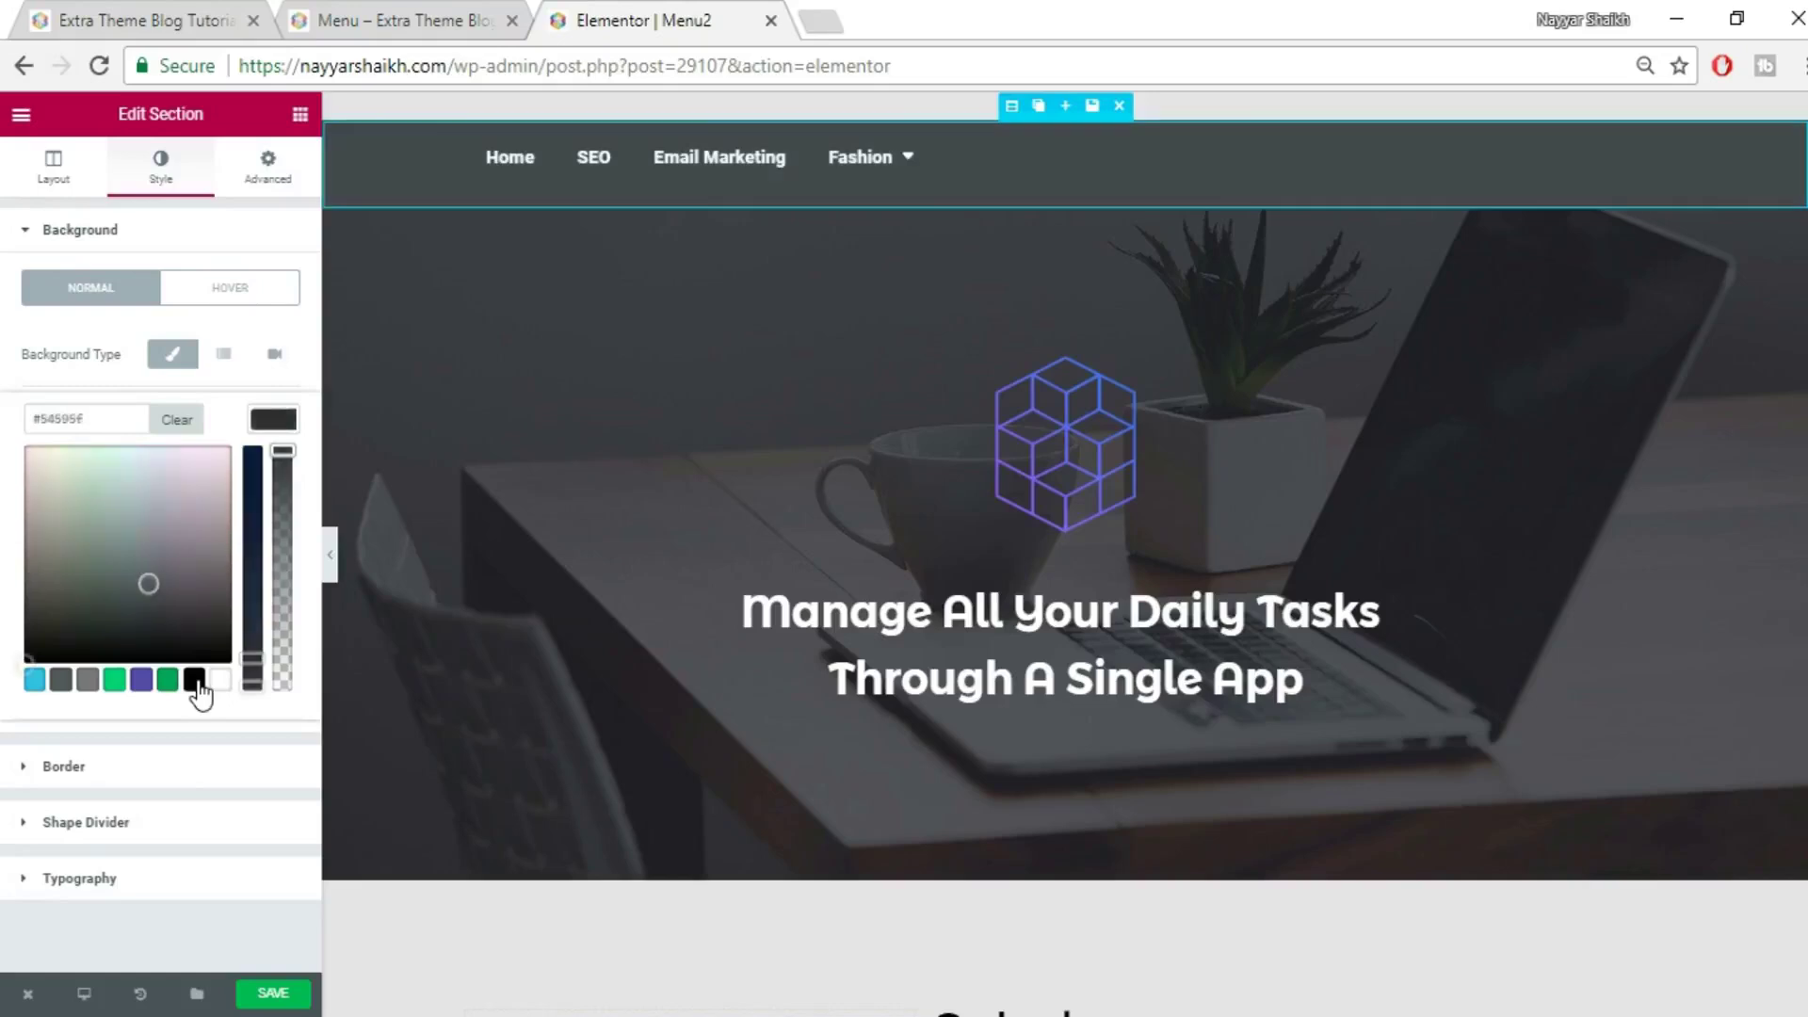
pyautogui.moveTo(288, 451); pyautogui.dragTo(293, 494)
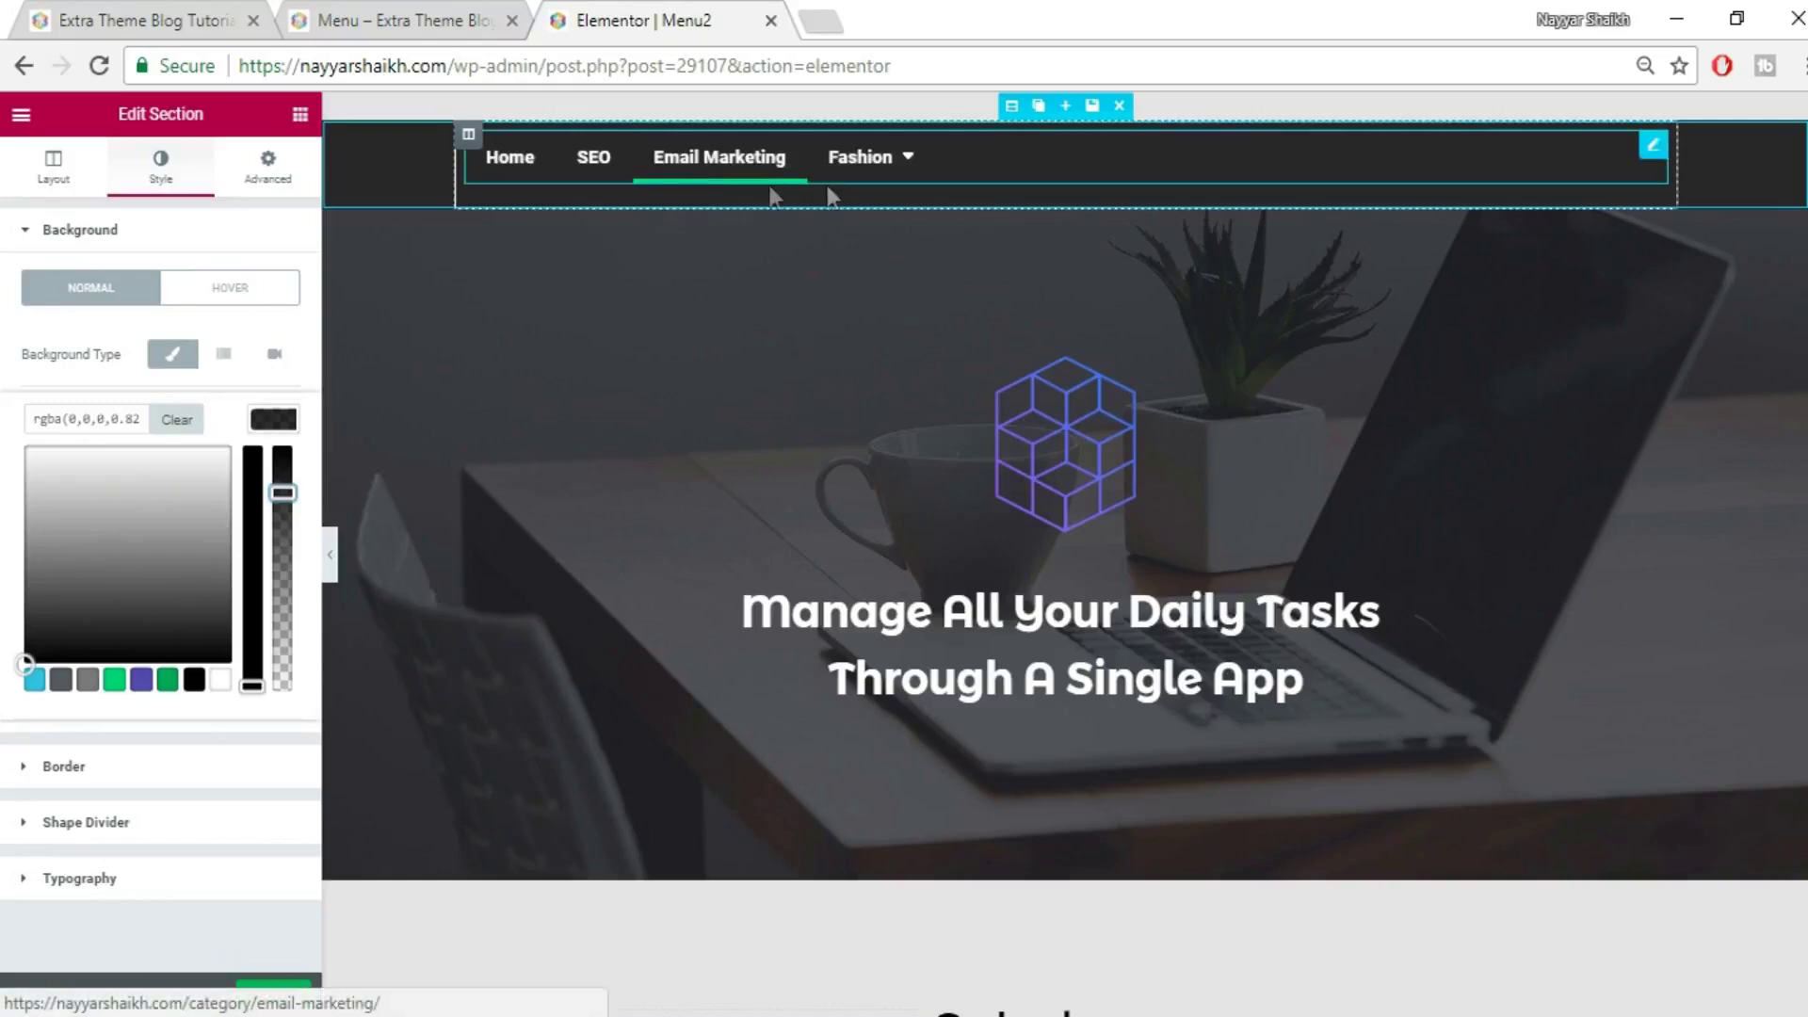
# Align the Nav Menu's items to the right within their section
pyautogui.click(941, 169)
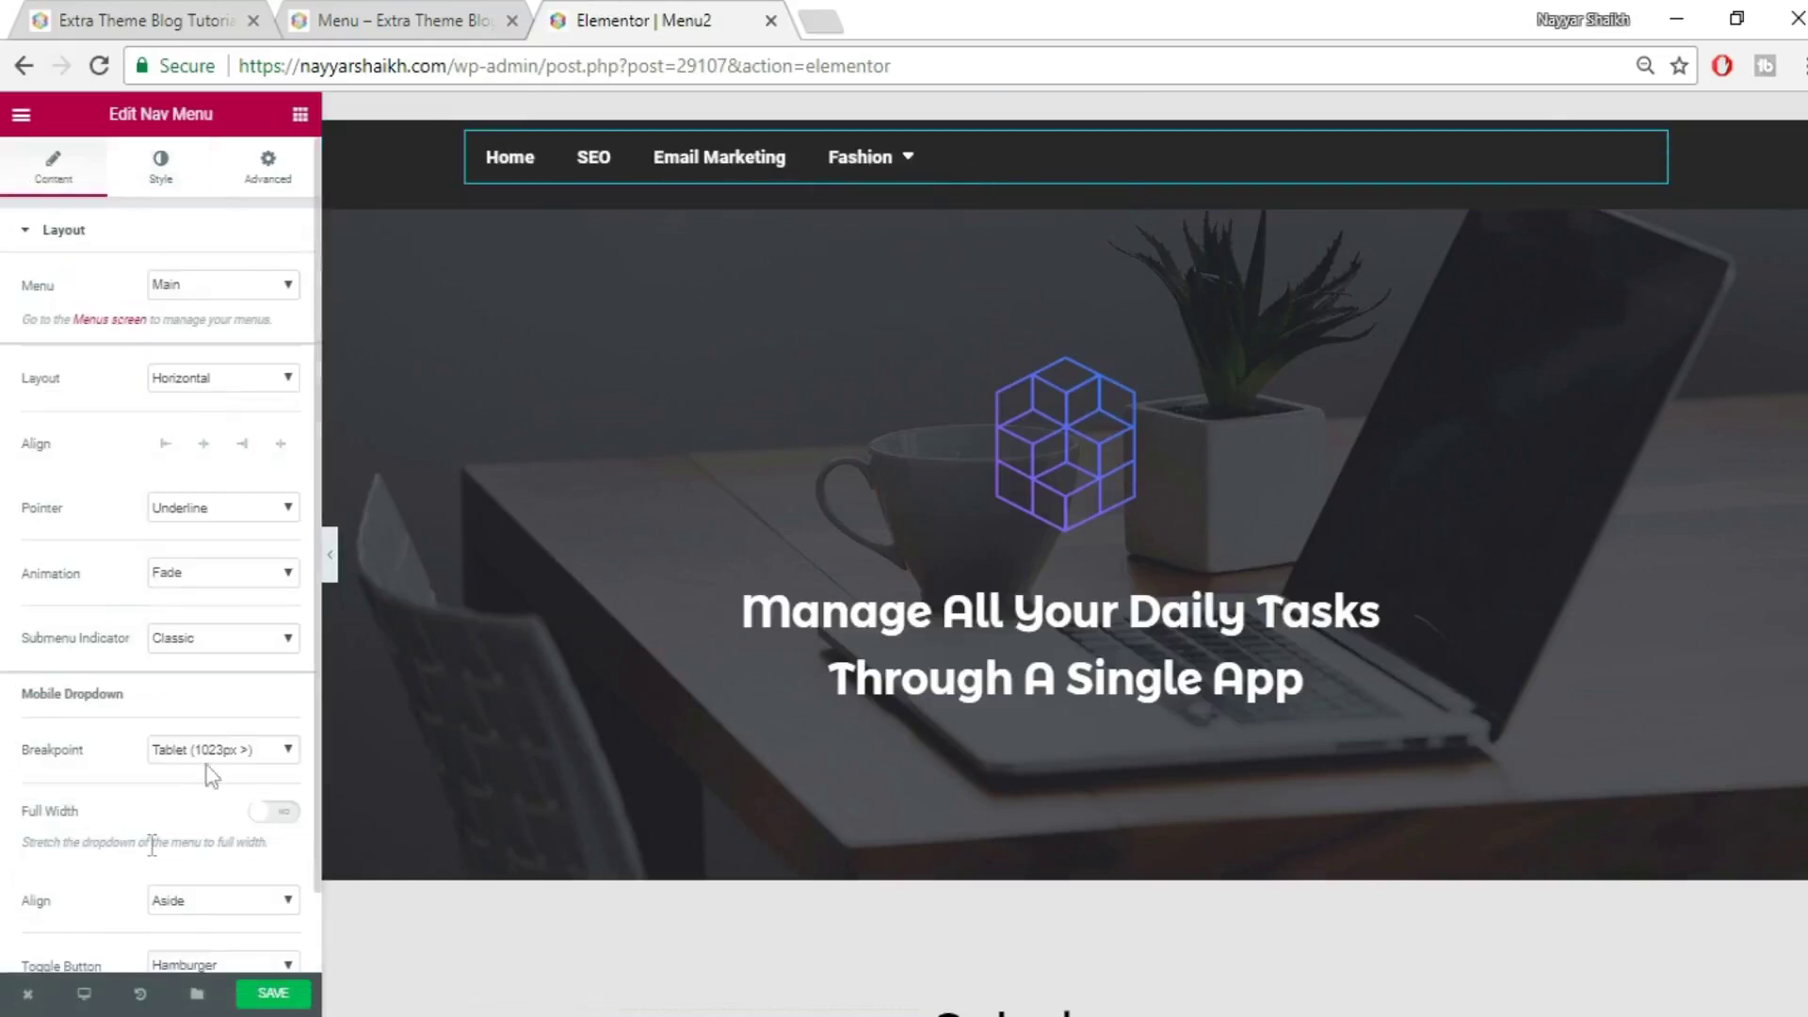
pyautogui.click(244, 447)
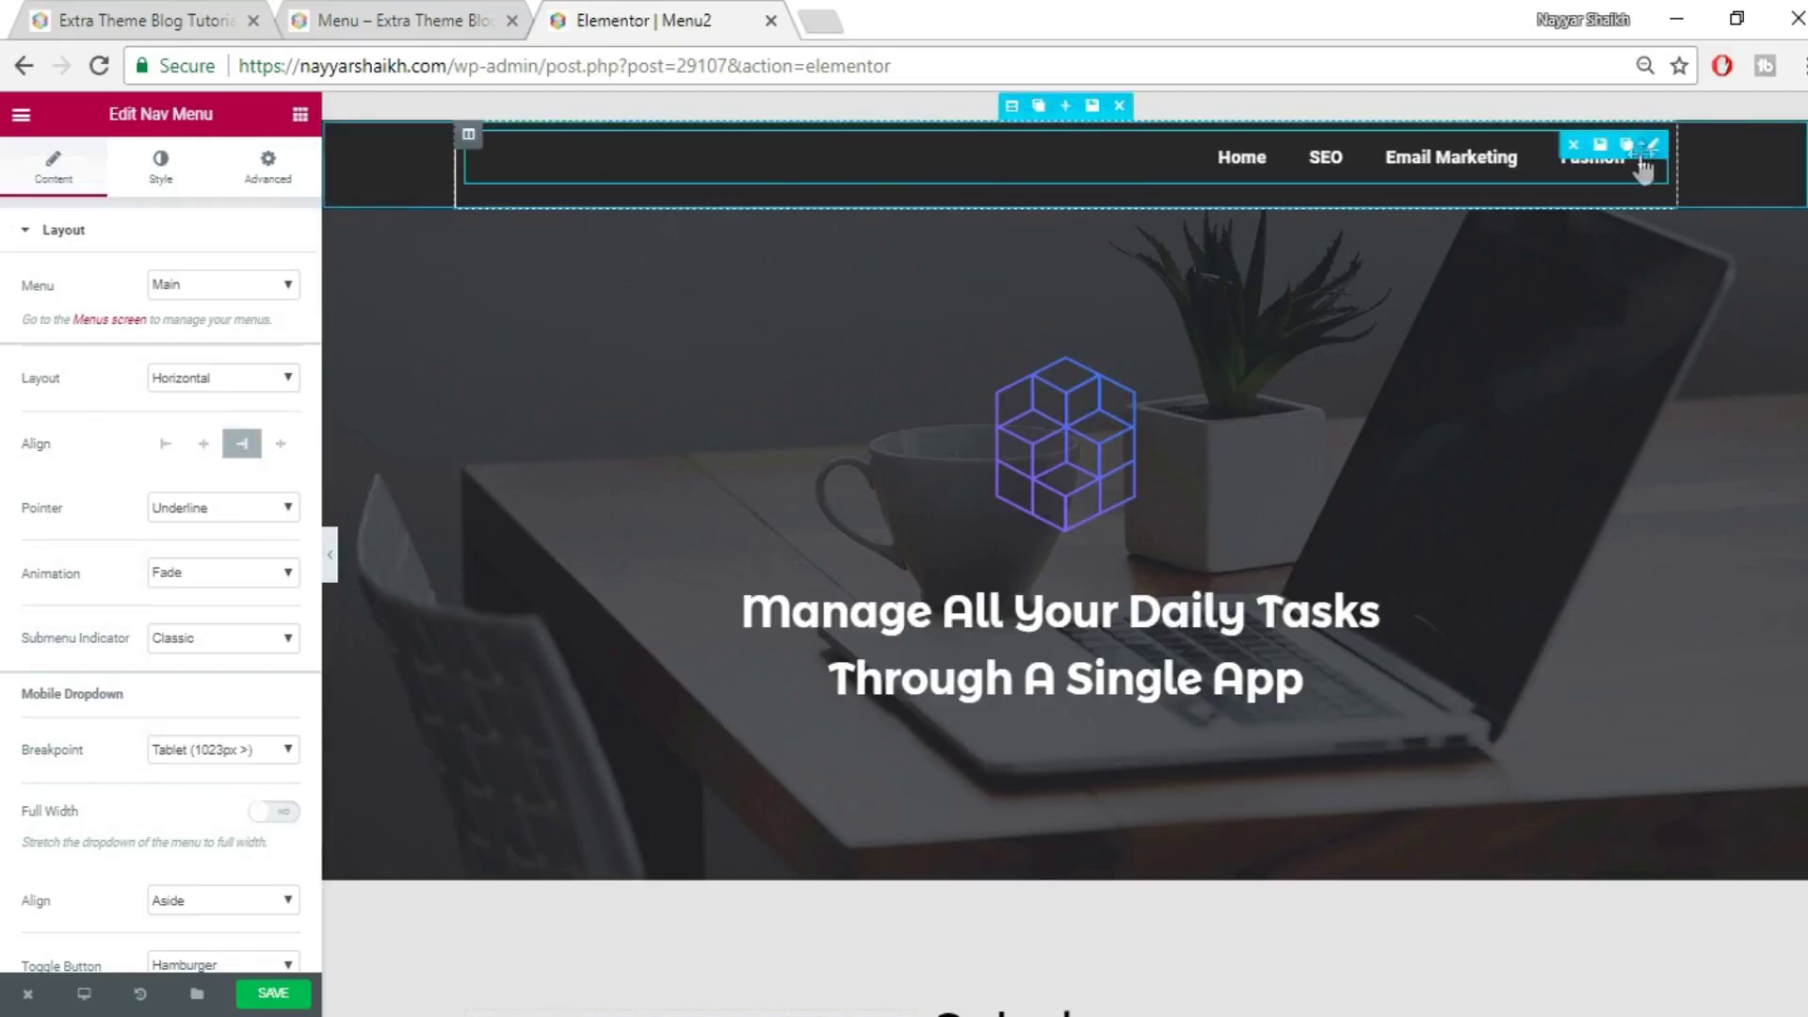
# Set the Nav Menu dropdown's normal text color to white and its background to black with opacity reduced to about 0.7
pyautogui.moveTo(1644, 177)
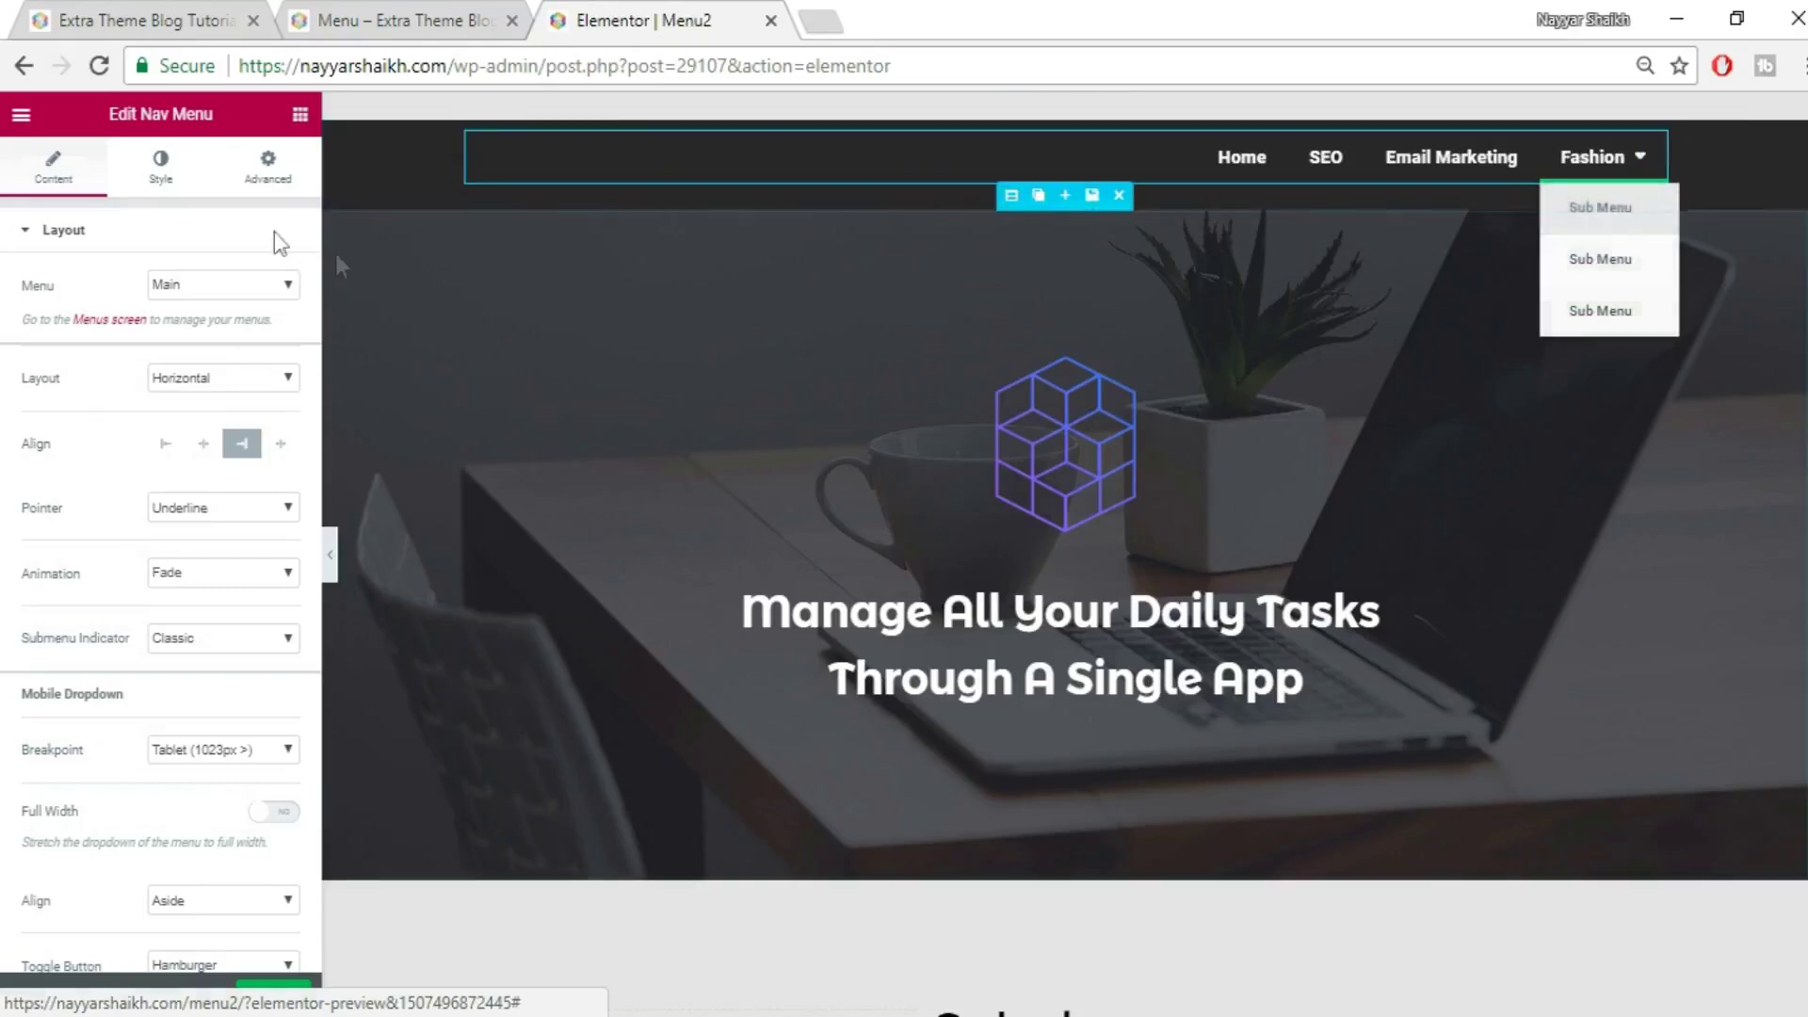
pyautogui.click(149, 187)
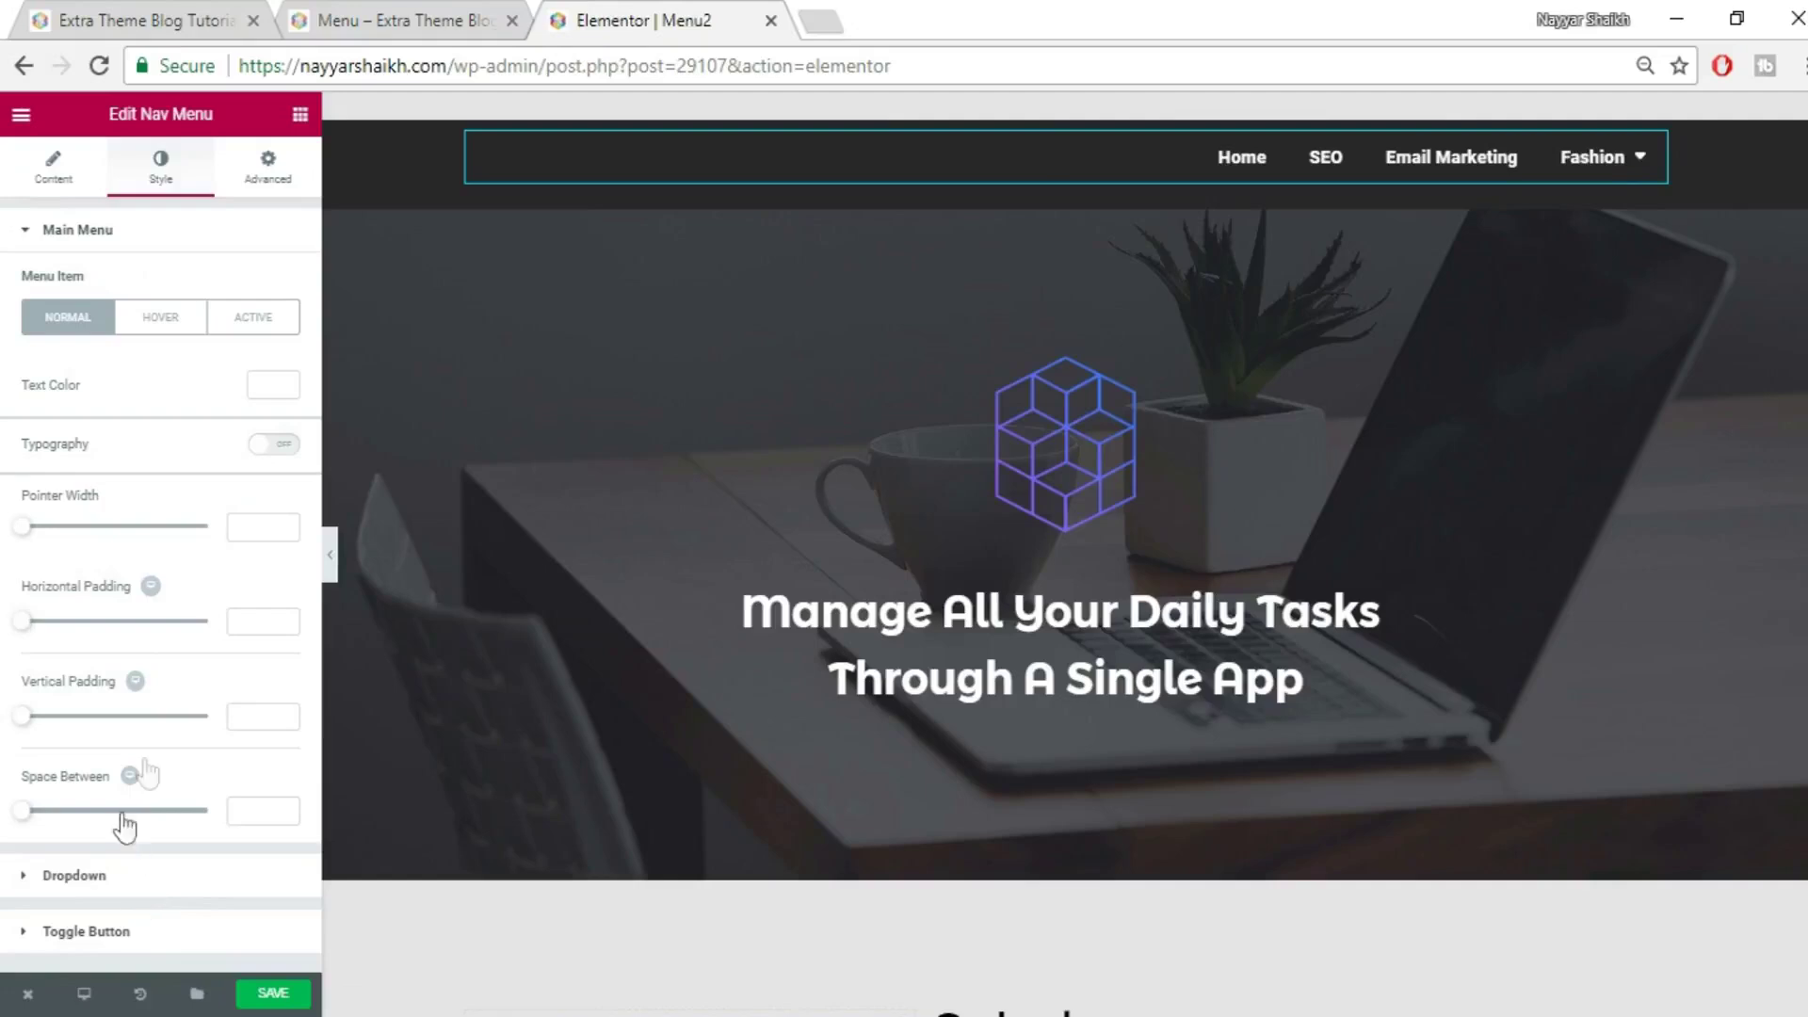
pyautogui.click(113, 875)
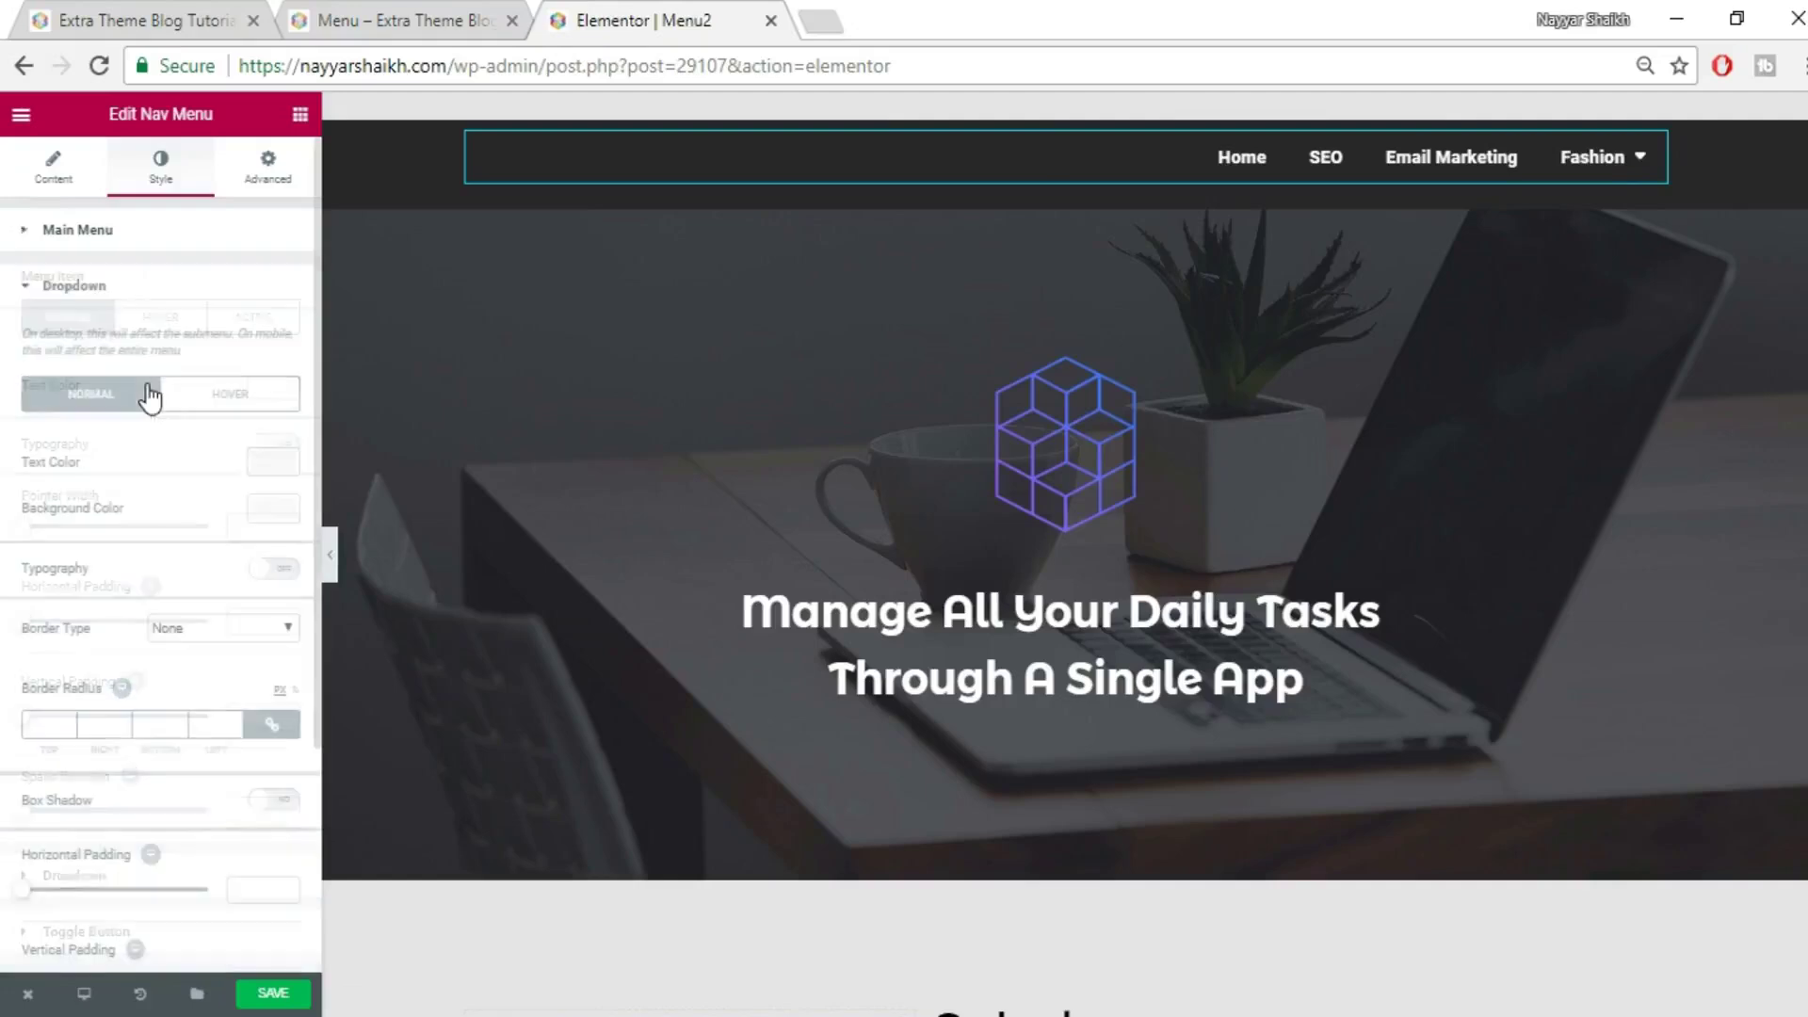
pyautogui.click(273, 462)
pyautogui.click(216, 727)
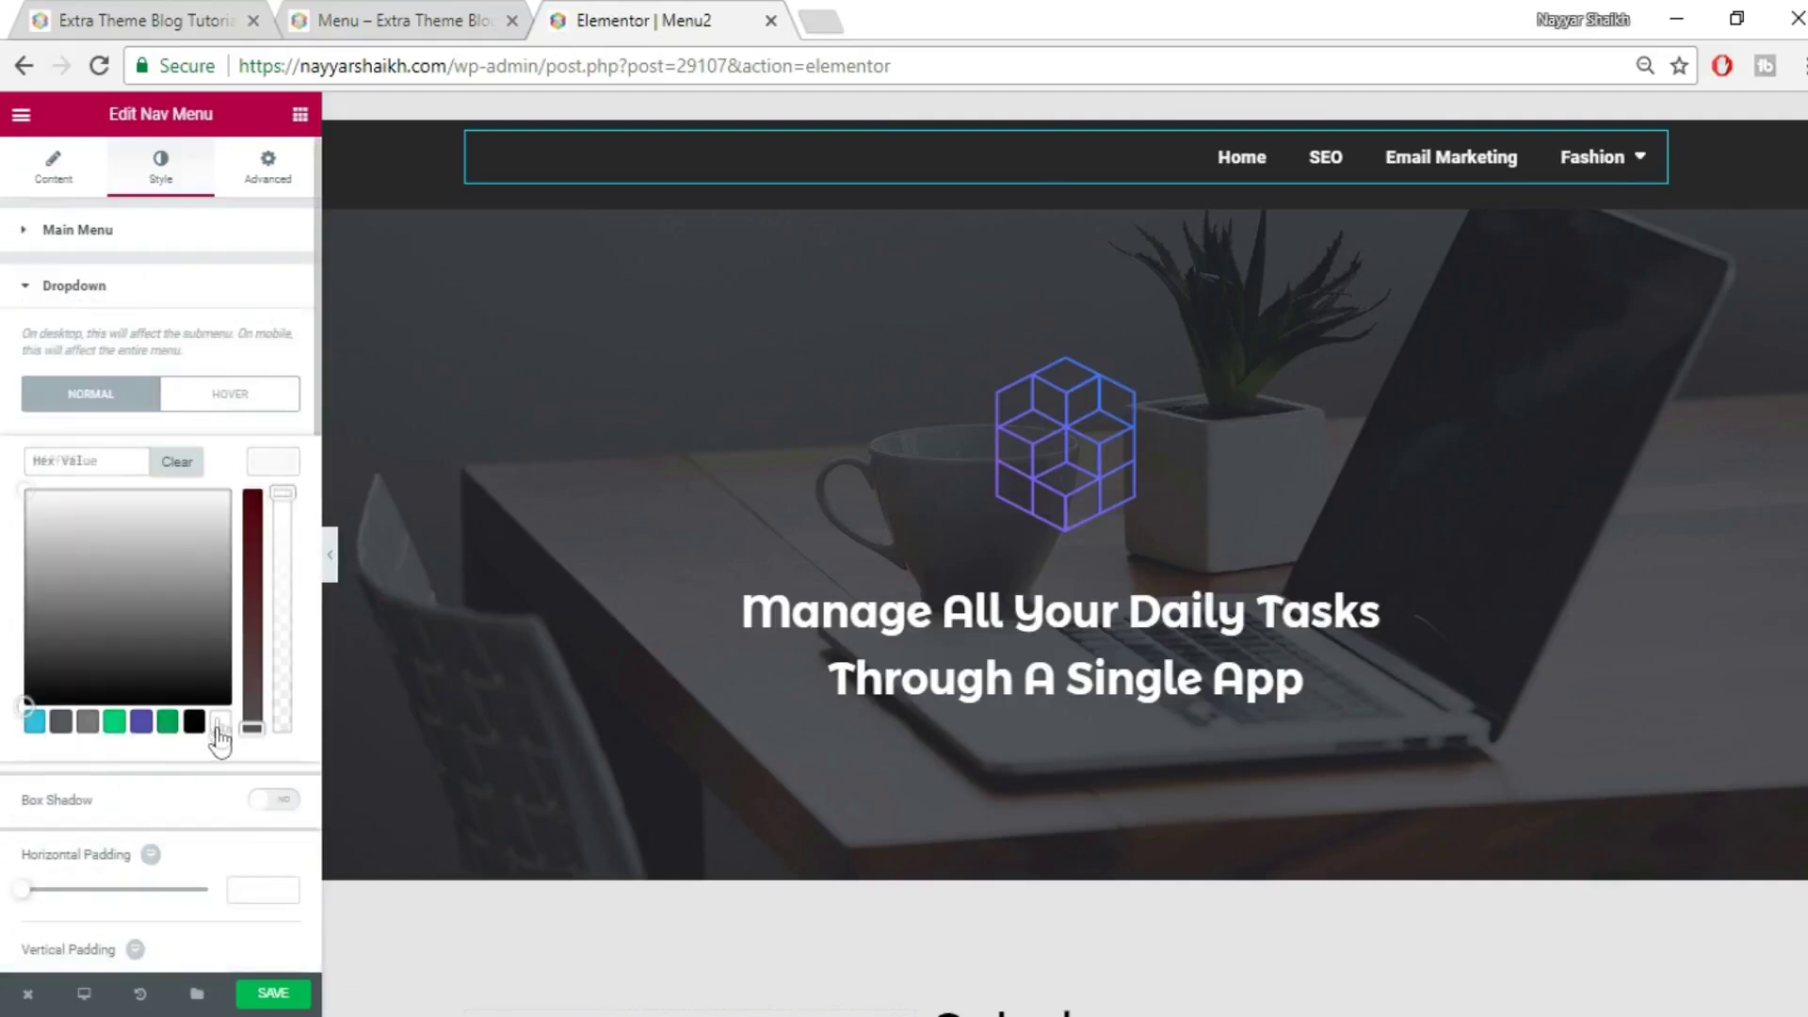
pyautogui.click(274, 466)
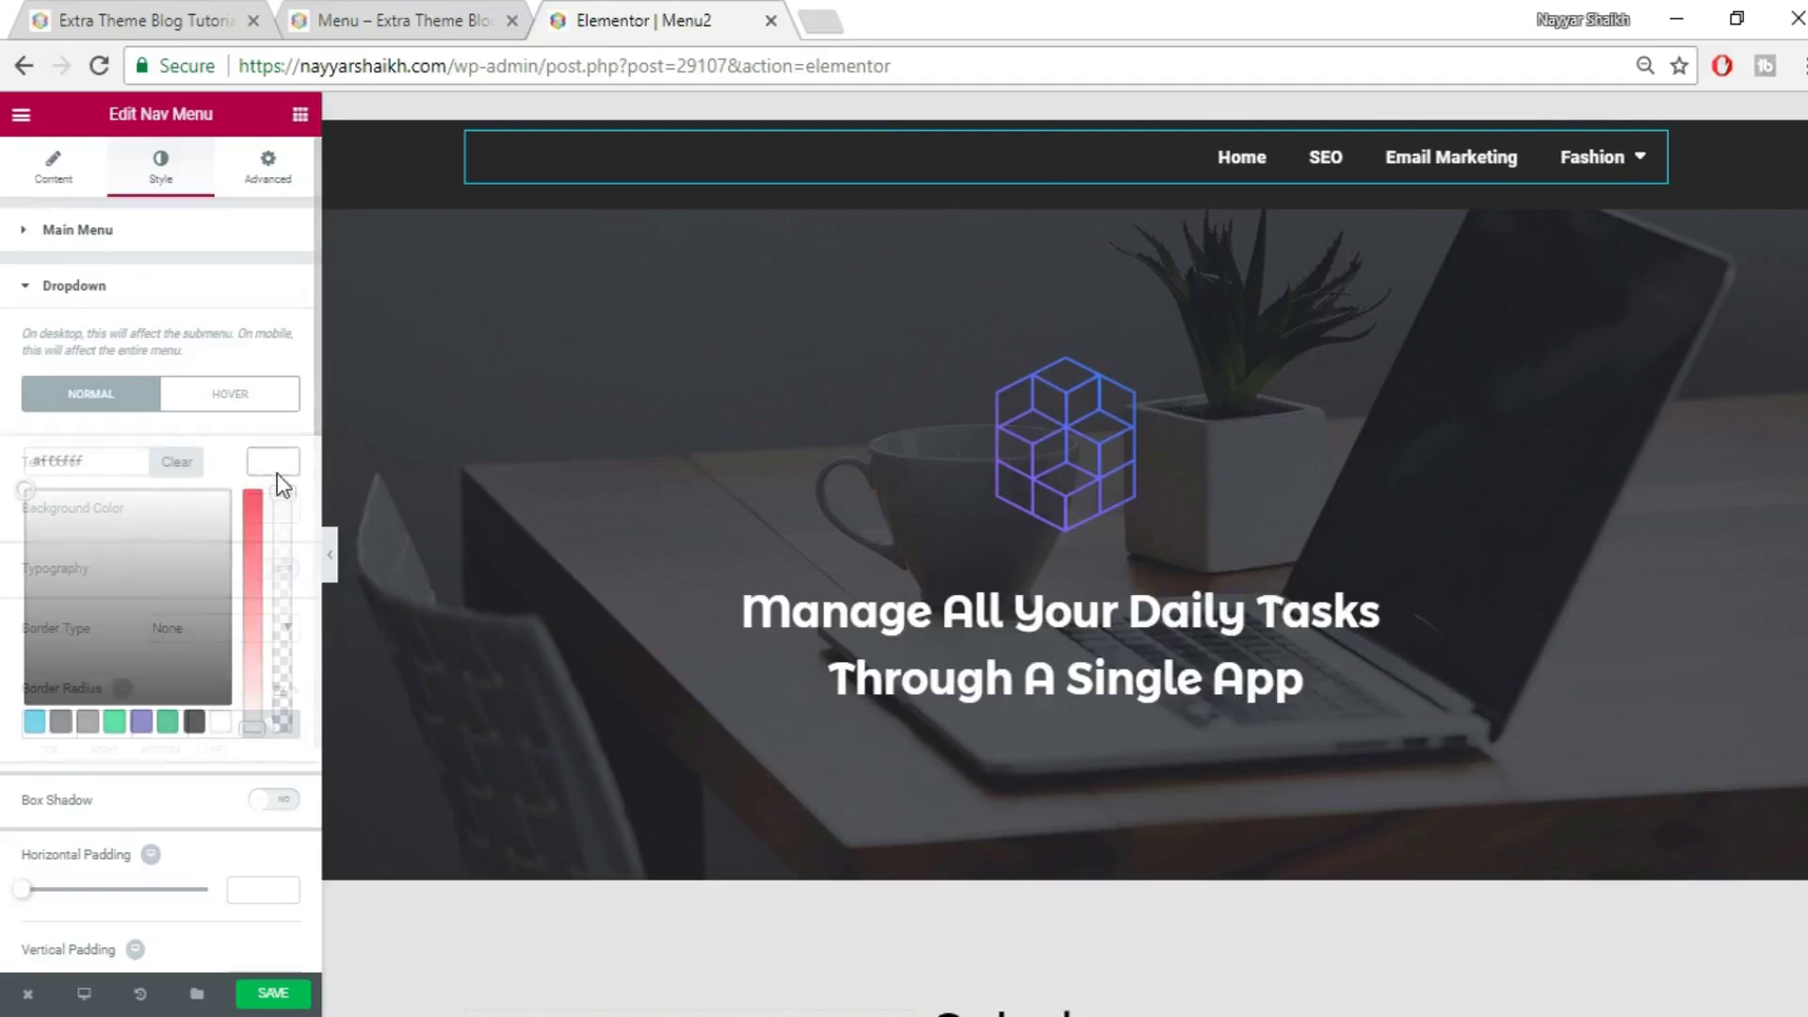
pyautogui.click(275, 524)
pyautogui.click(194, 786)
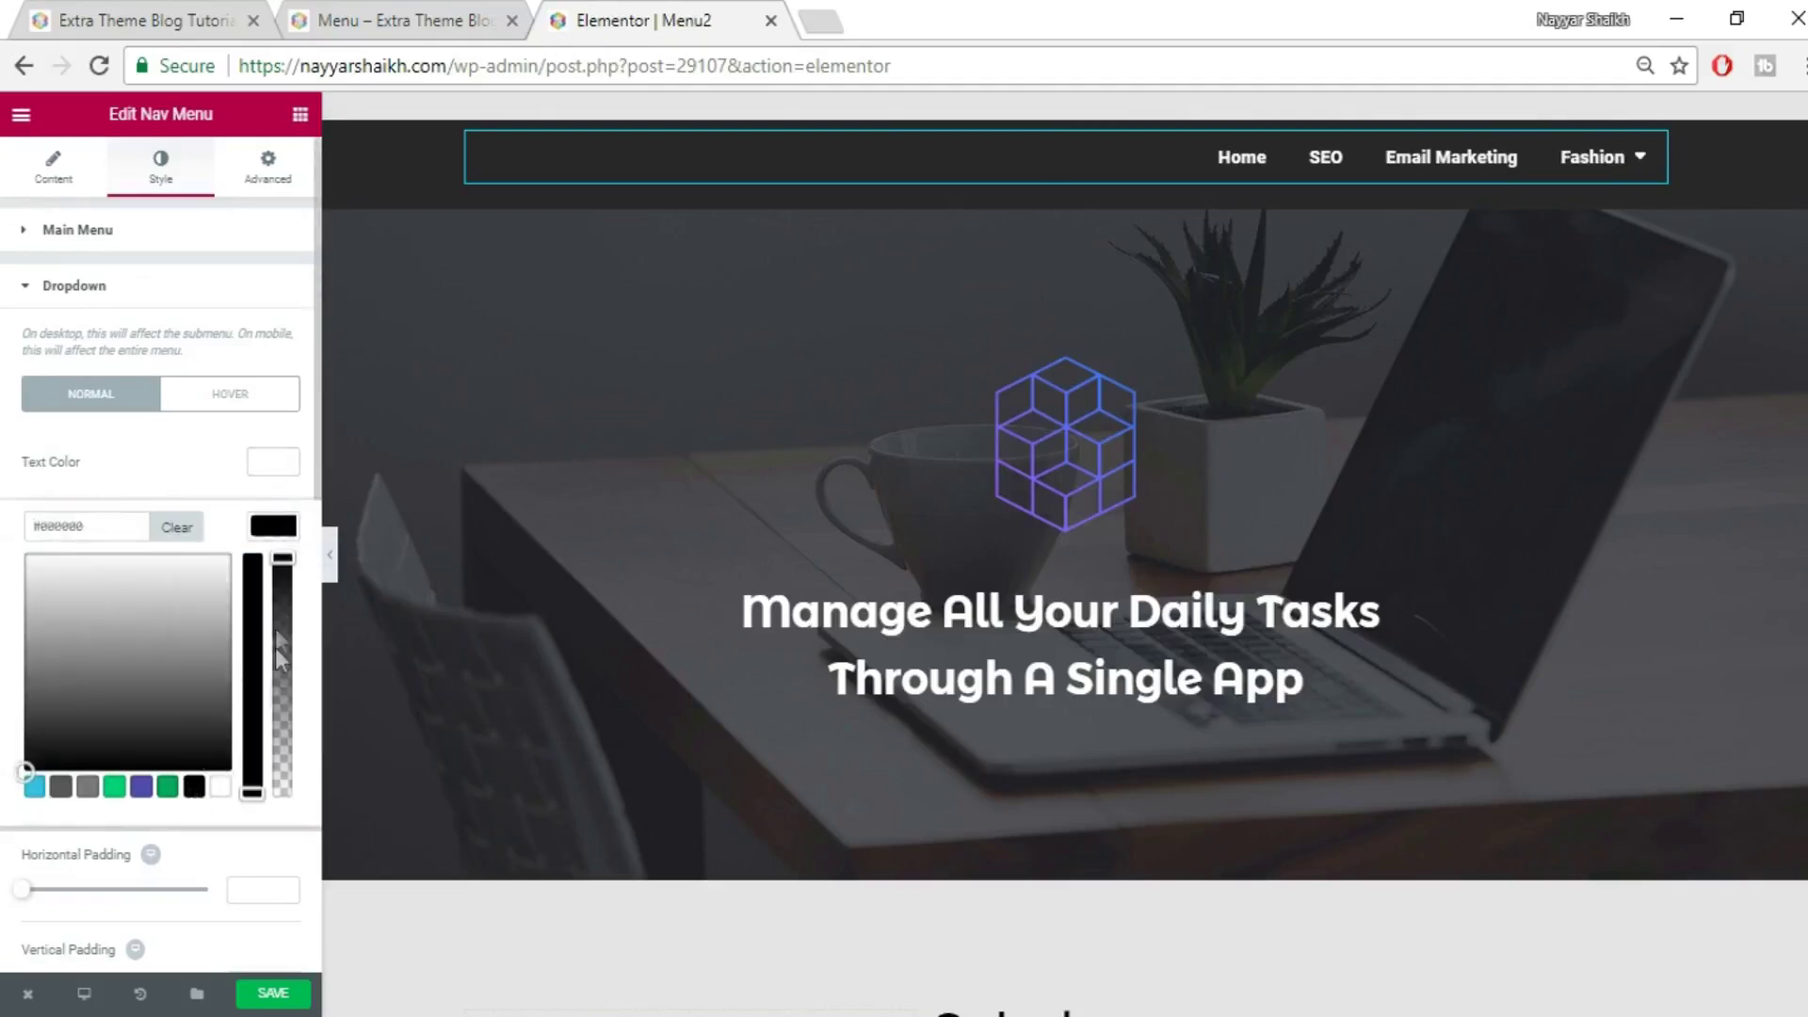
pyautogui.moveTo(293, 576); pyautogui.dragTo(283, 628)
pyautogui.moveTo(1634, 175)
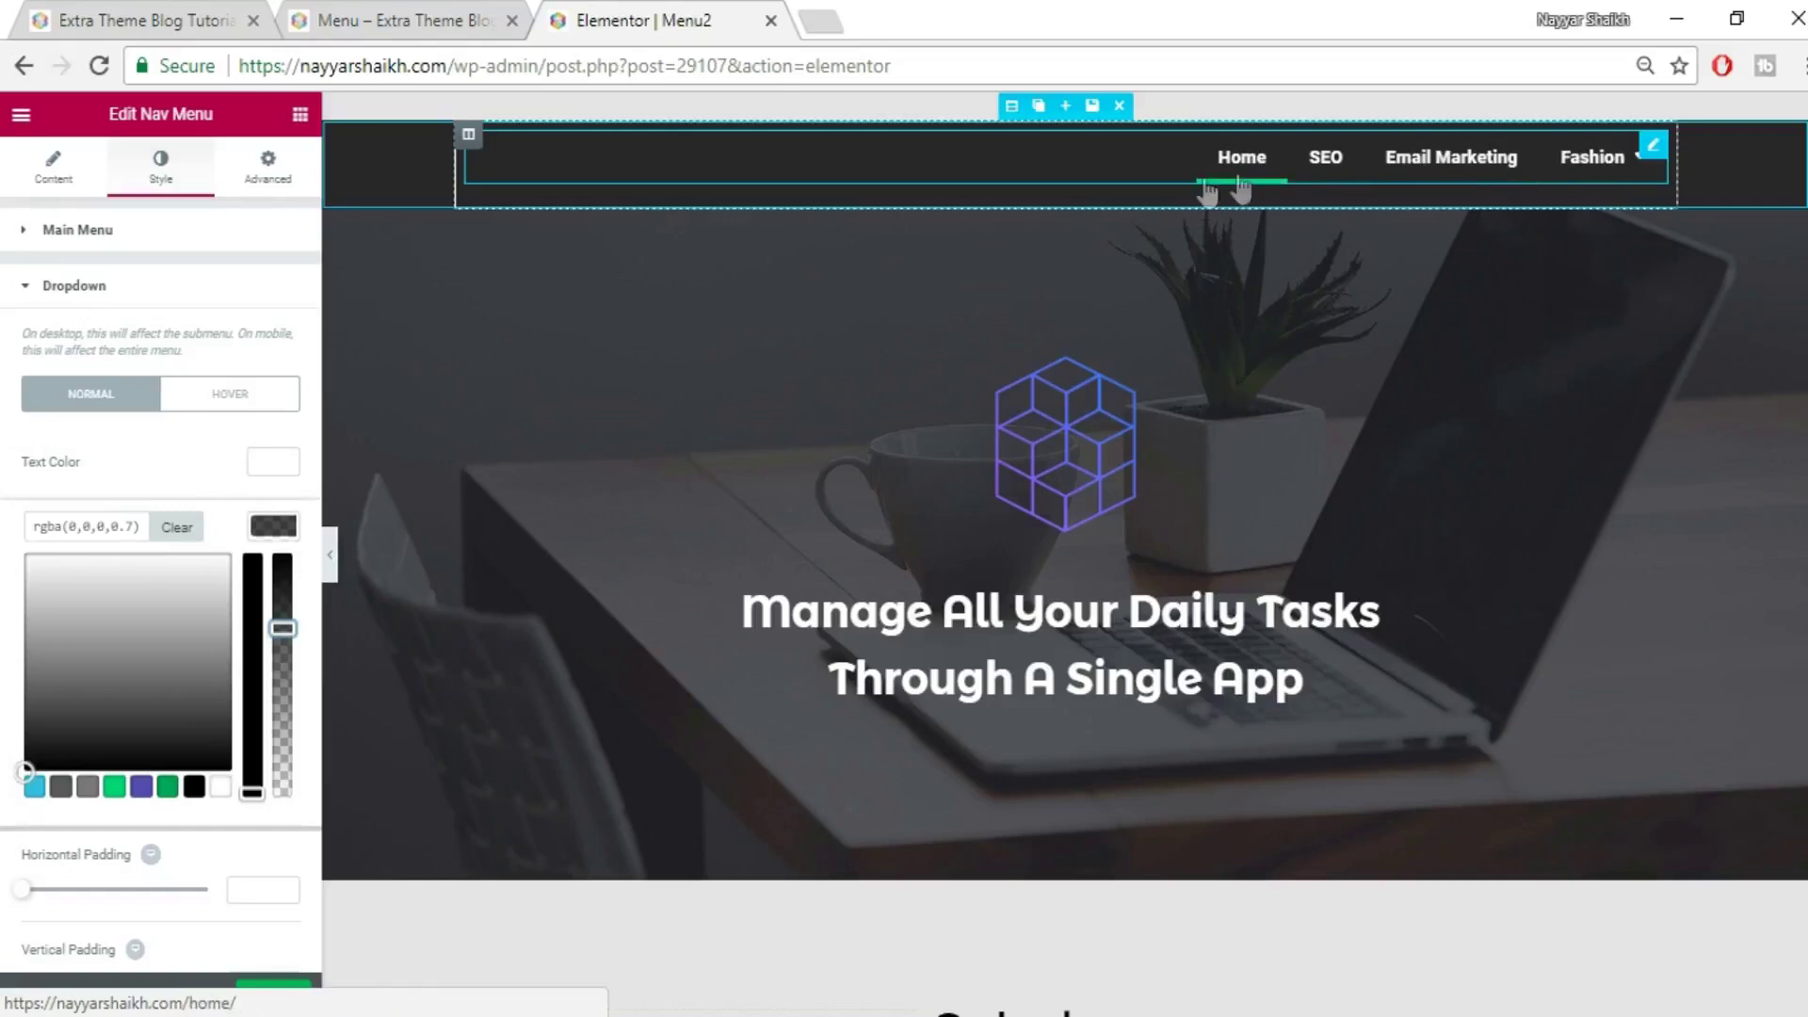
# Set the Nav Menu's pointer style to Background and compare its hover effect with the Menu page's header
pyautogui.click(56, 166)
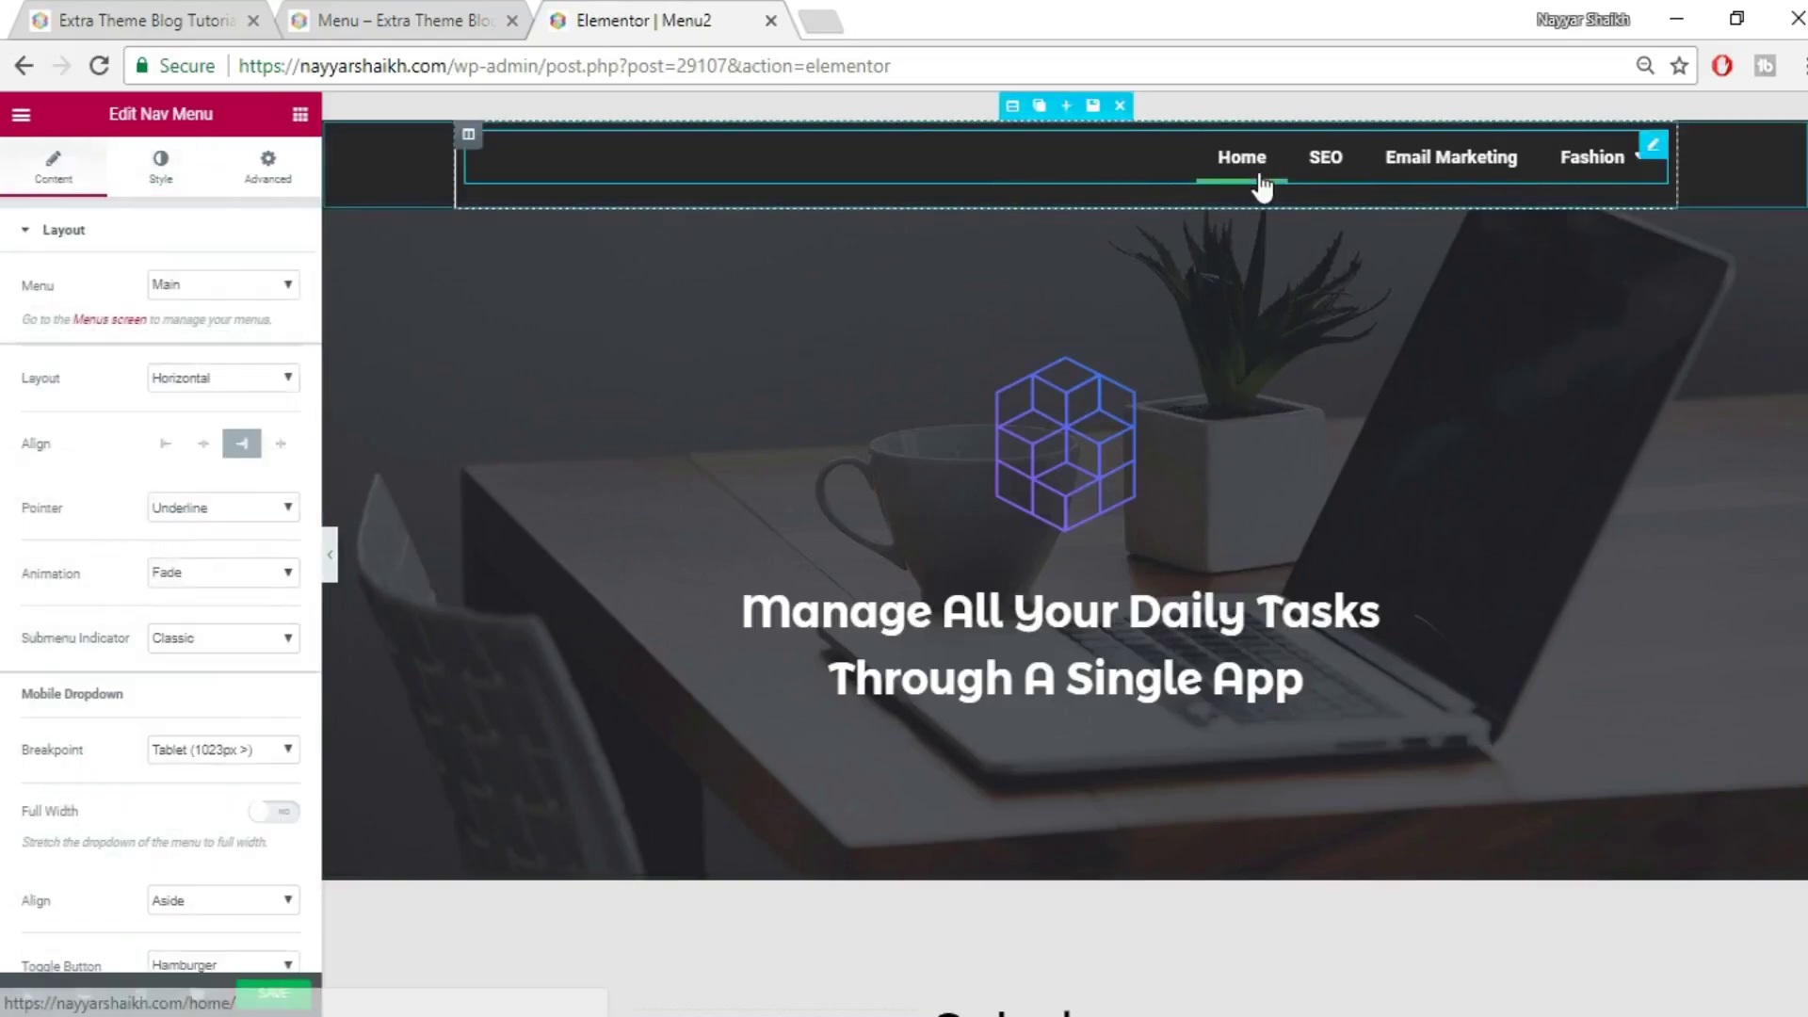
pyautogui.click(226, 509)
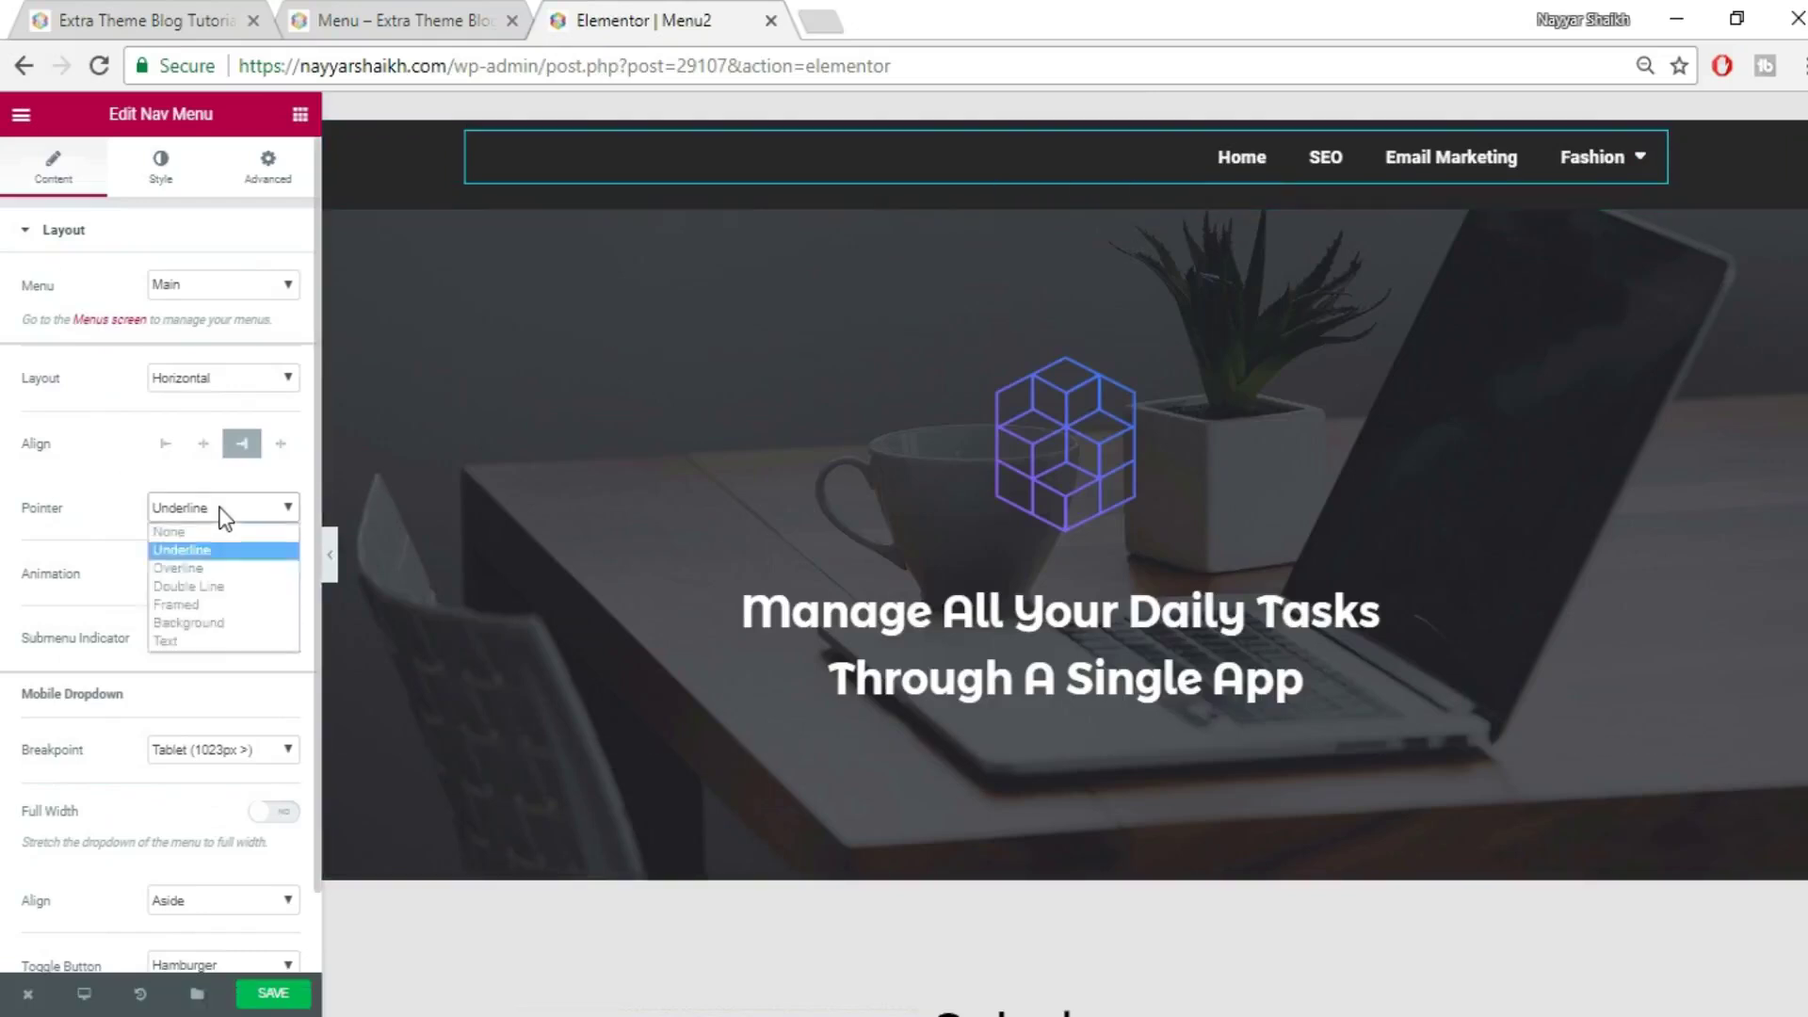
pyautogui.click(207, 625)
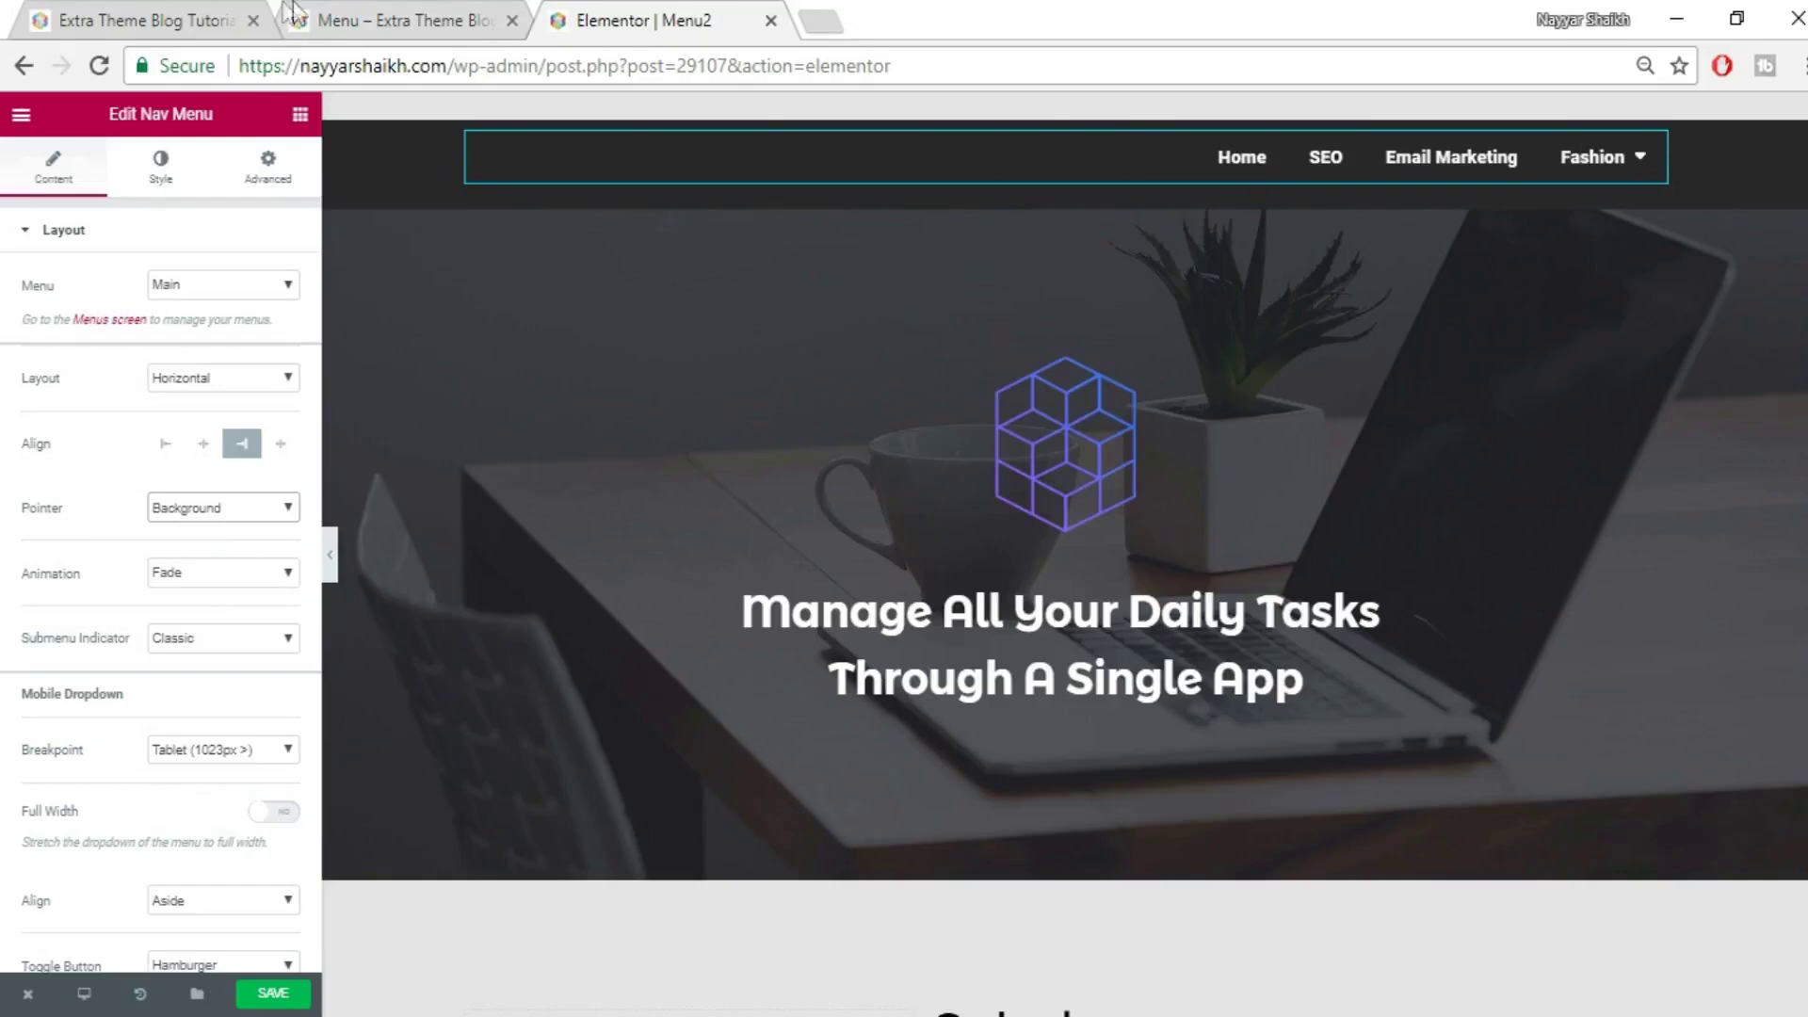
pyautogui.click(337, 15)
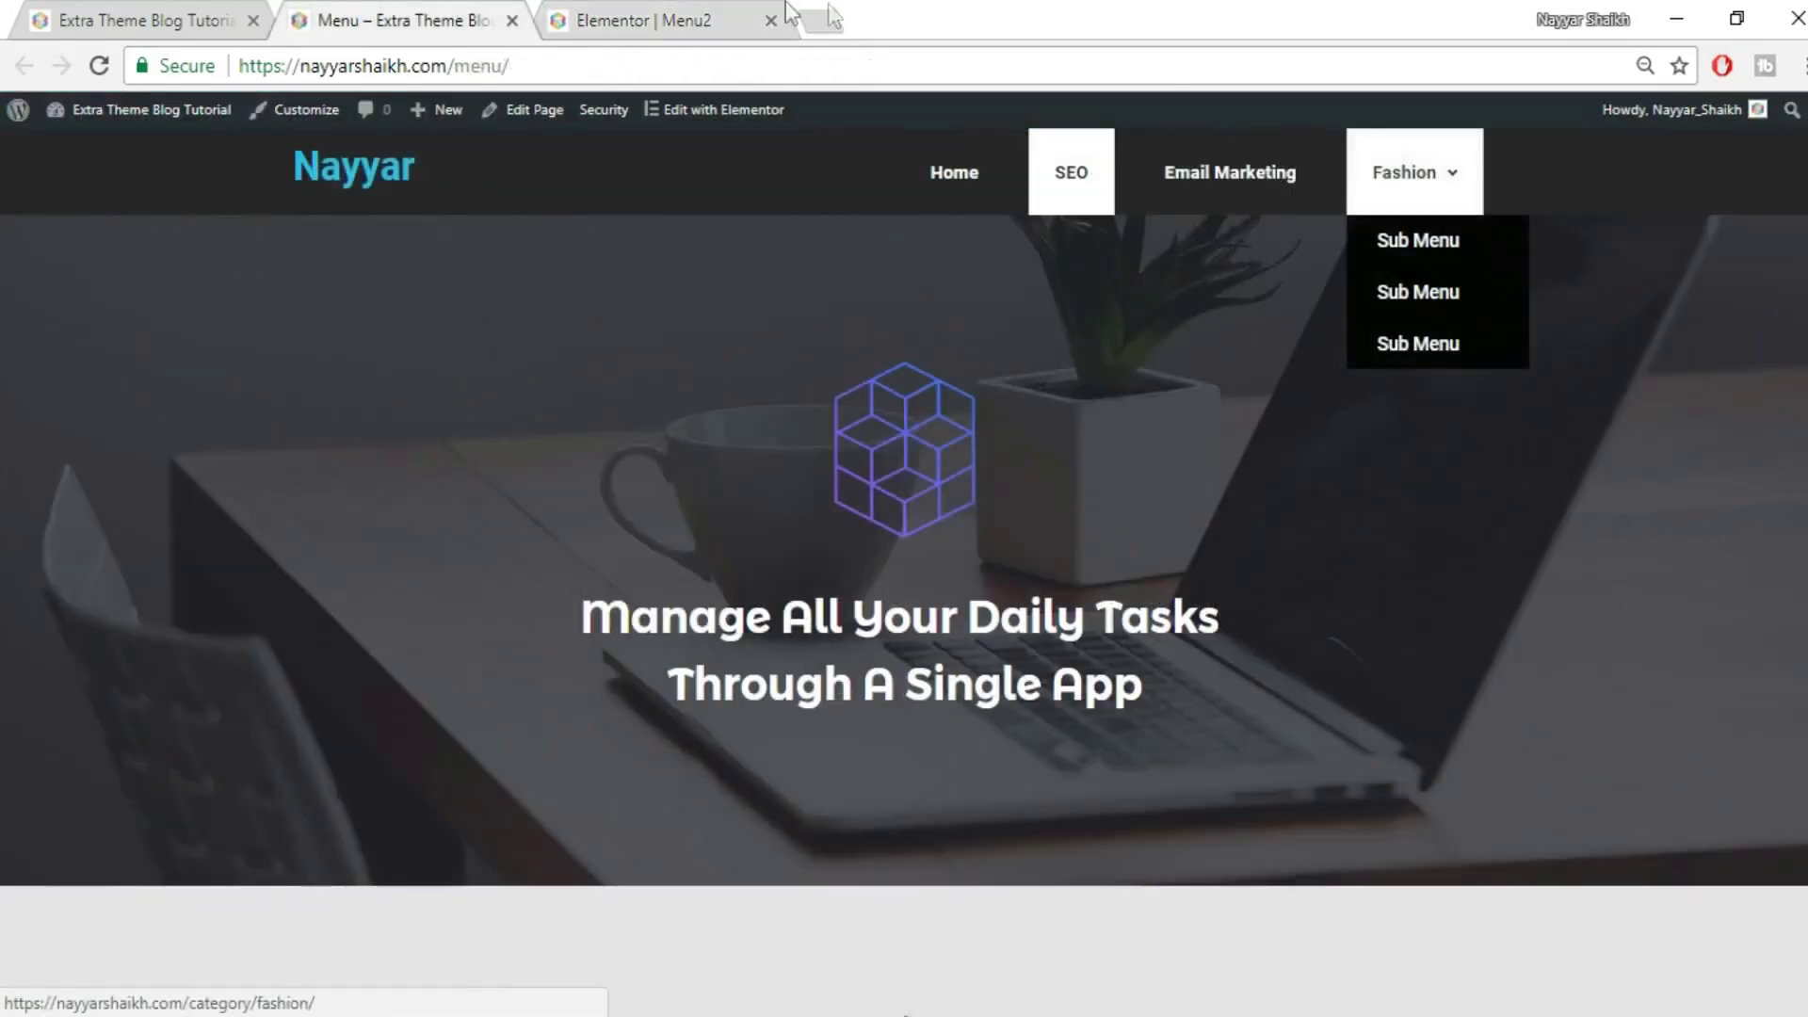
pyautogui.hotkey('ctrl', 'Tab')
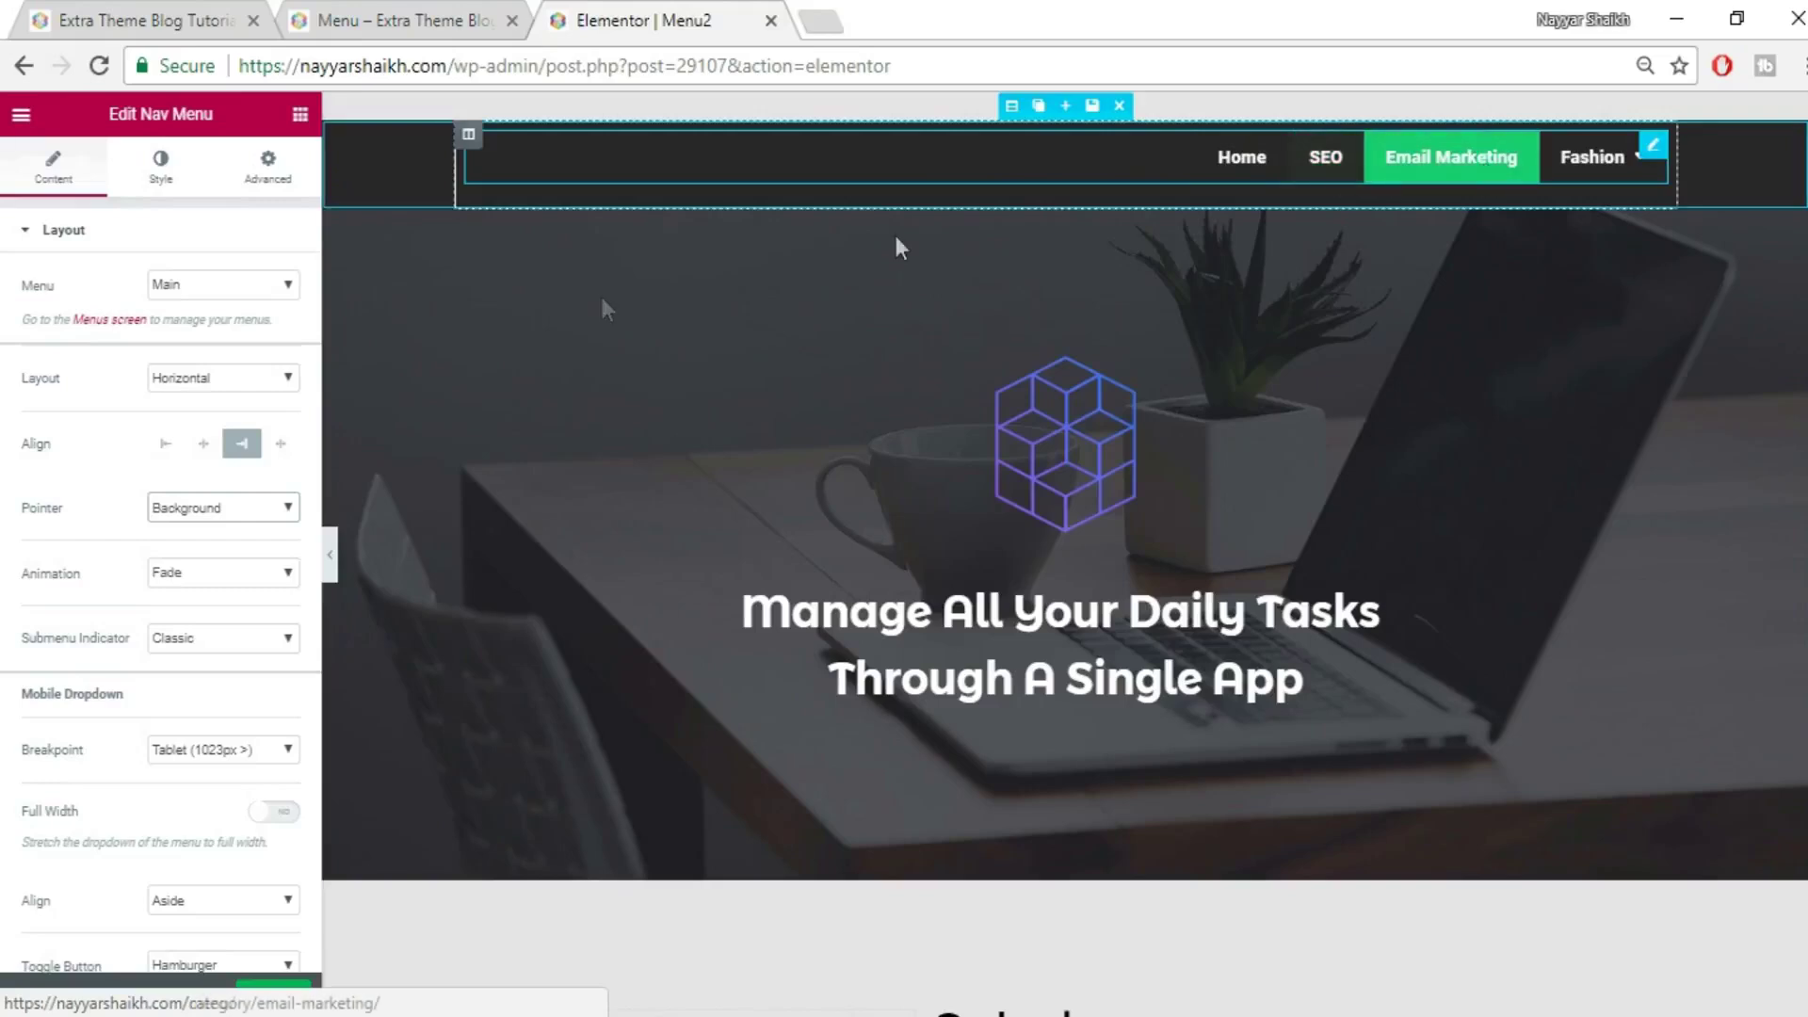
pyautogui.click(355, 12)
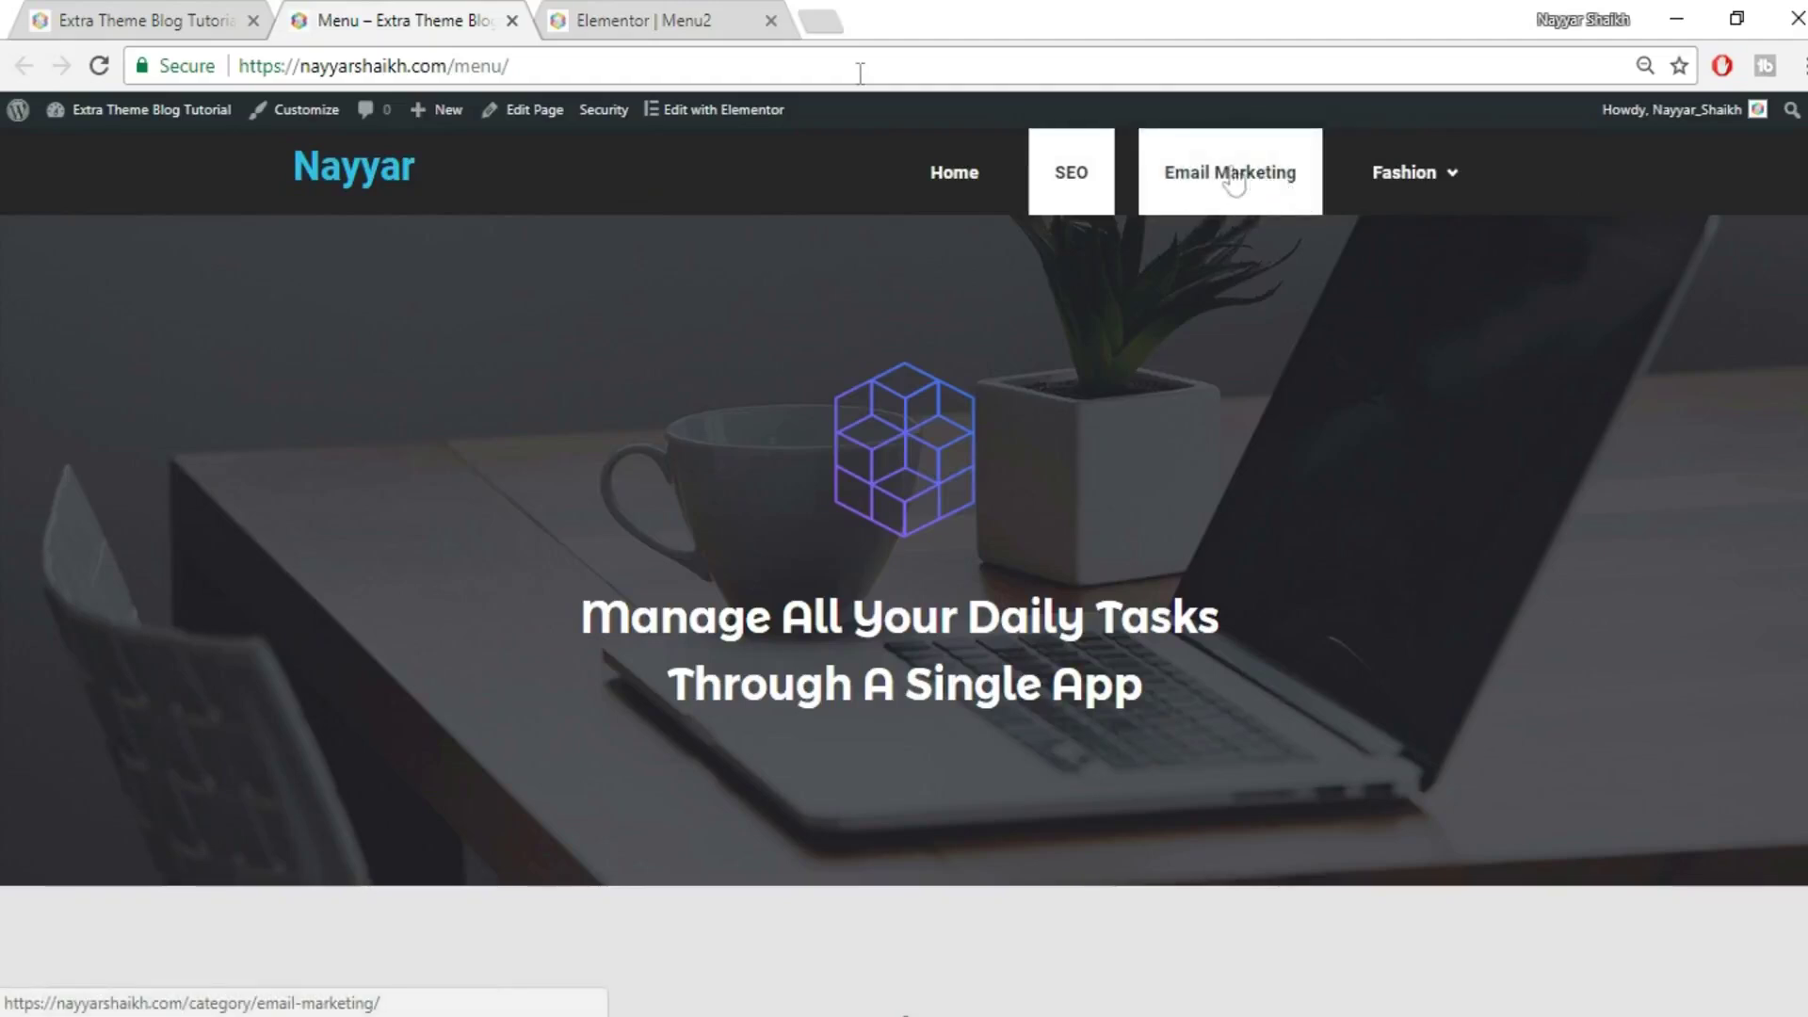
pyautogui.click(708, 6)
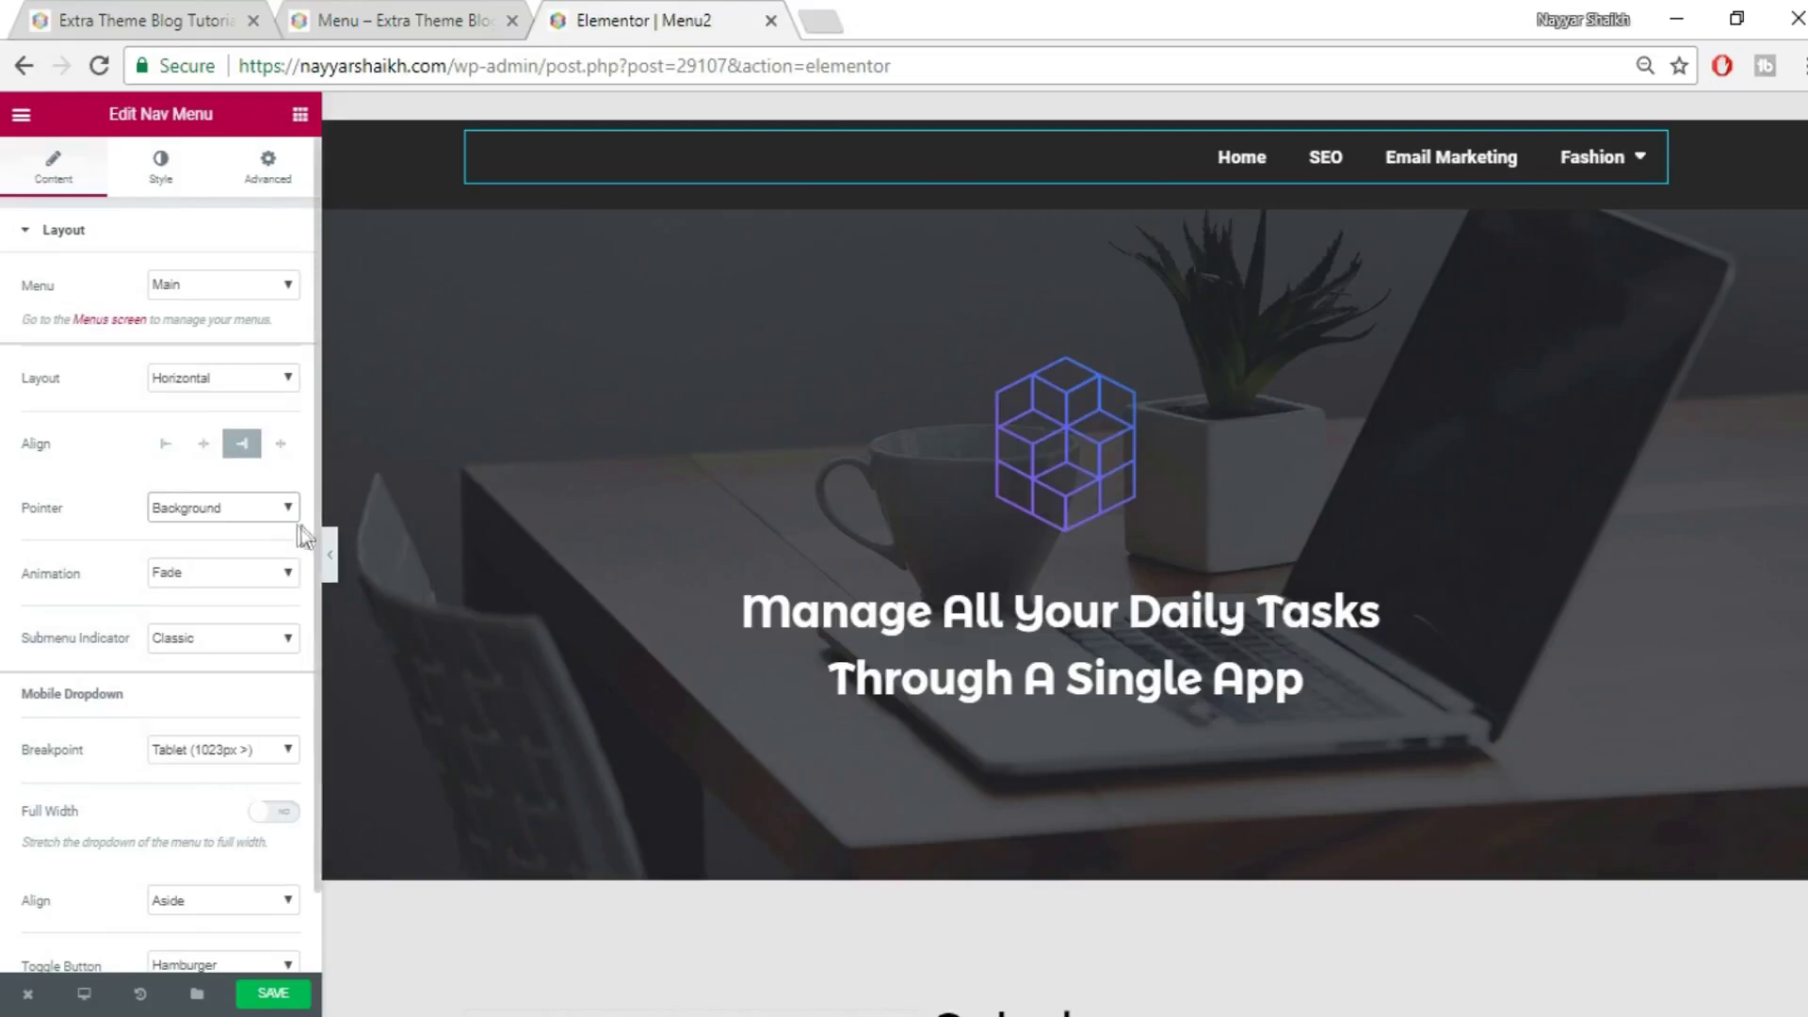
# Set the main menu's hover text color to black and its hover pointer color to white
pyautogui.scroll(-1, 236, 610)
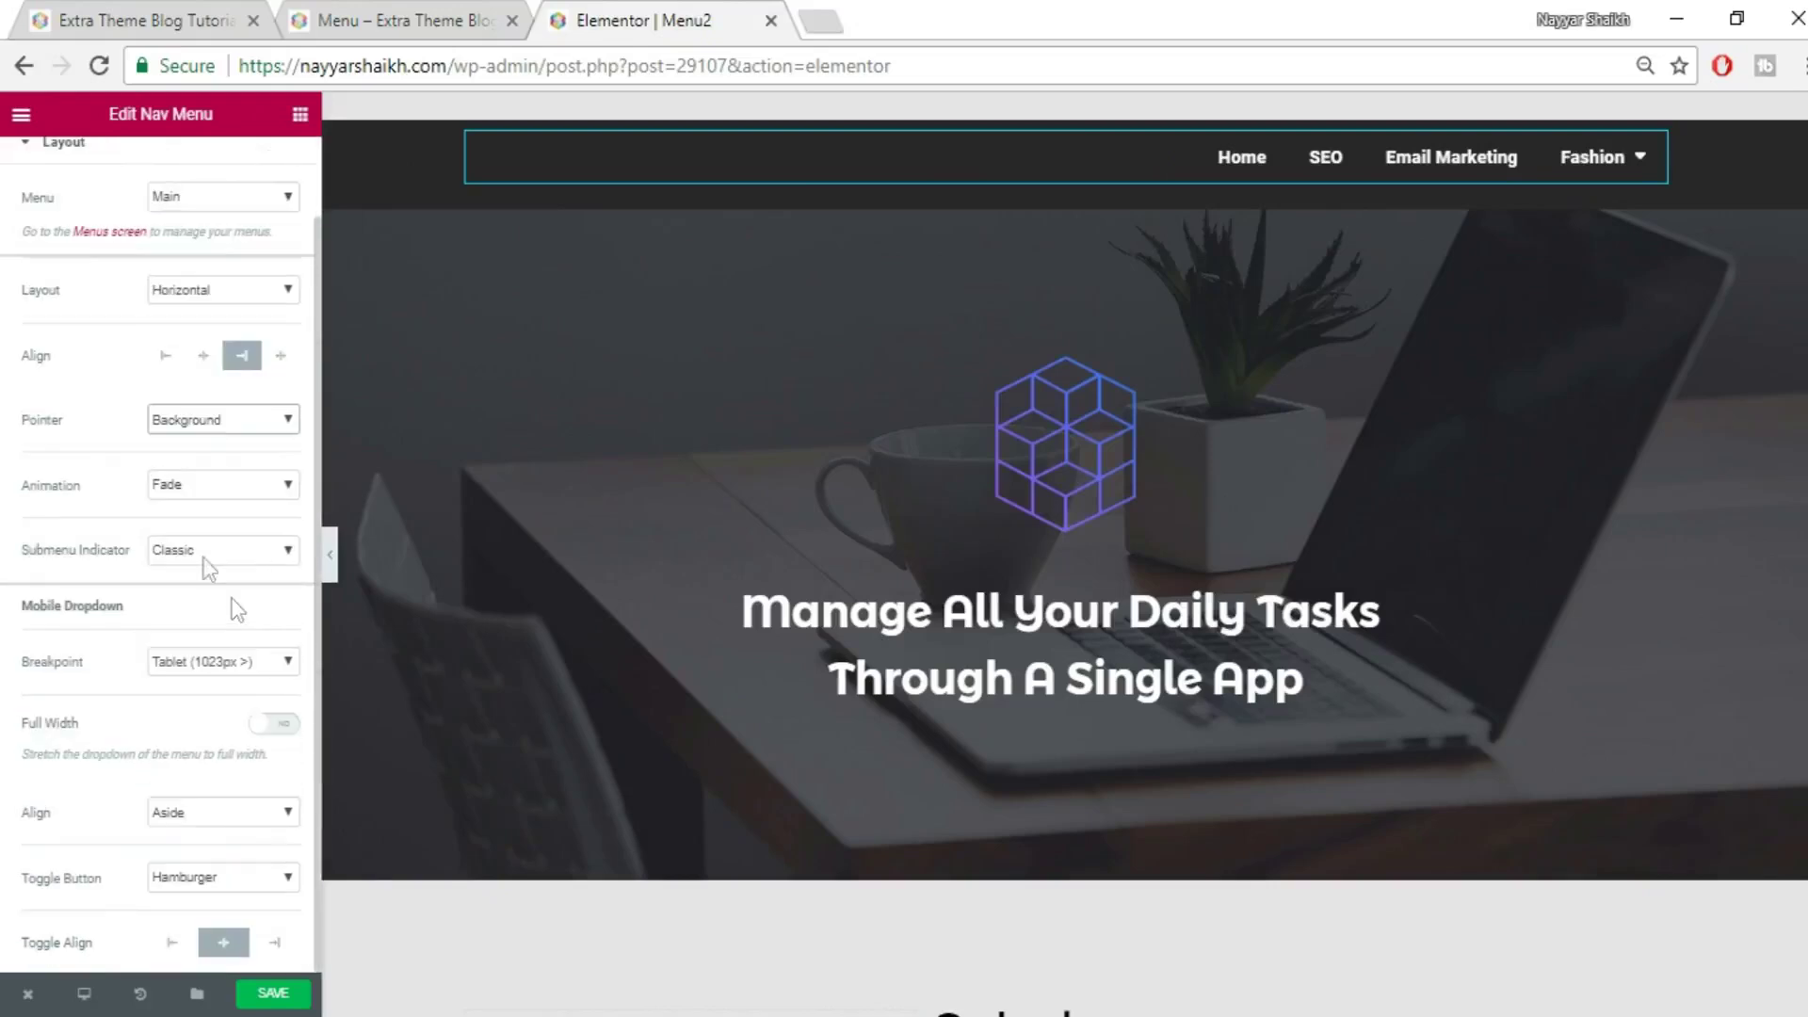
pyautogui.scroll(1, 151, 169)
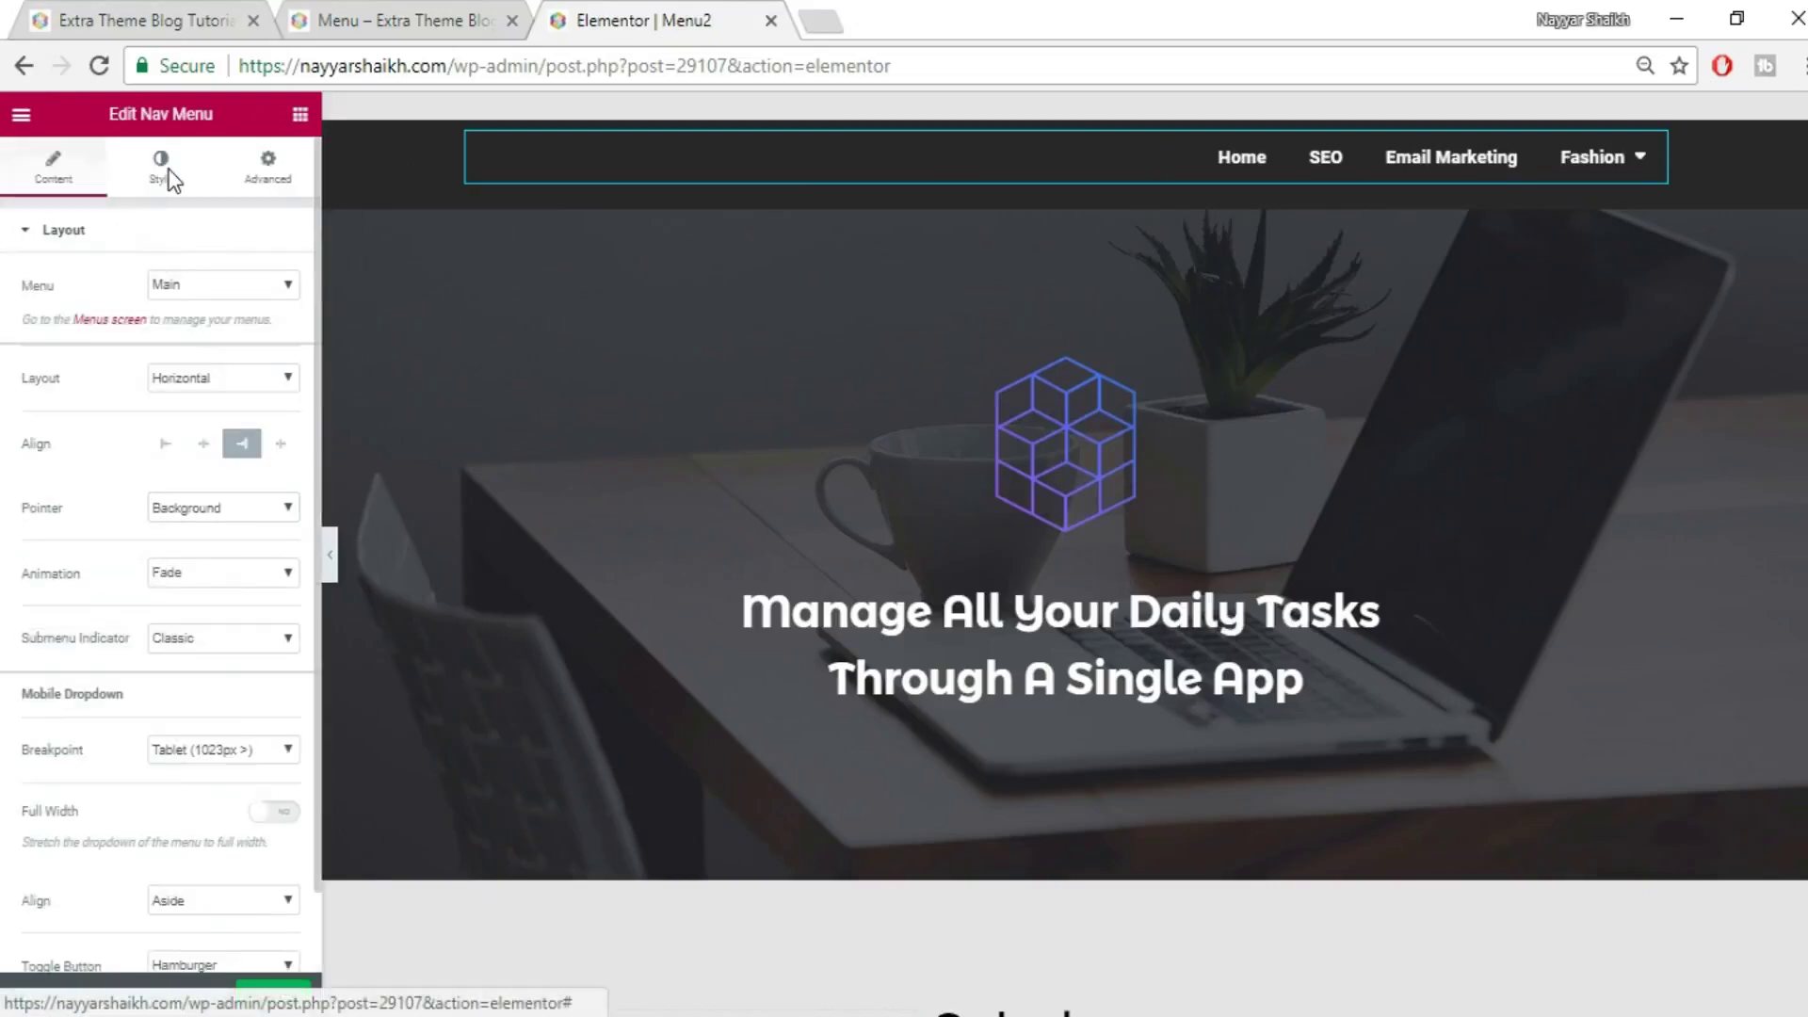
pyautogui.click(162, 174)
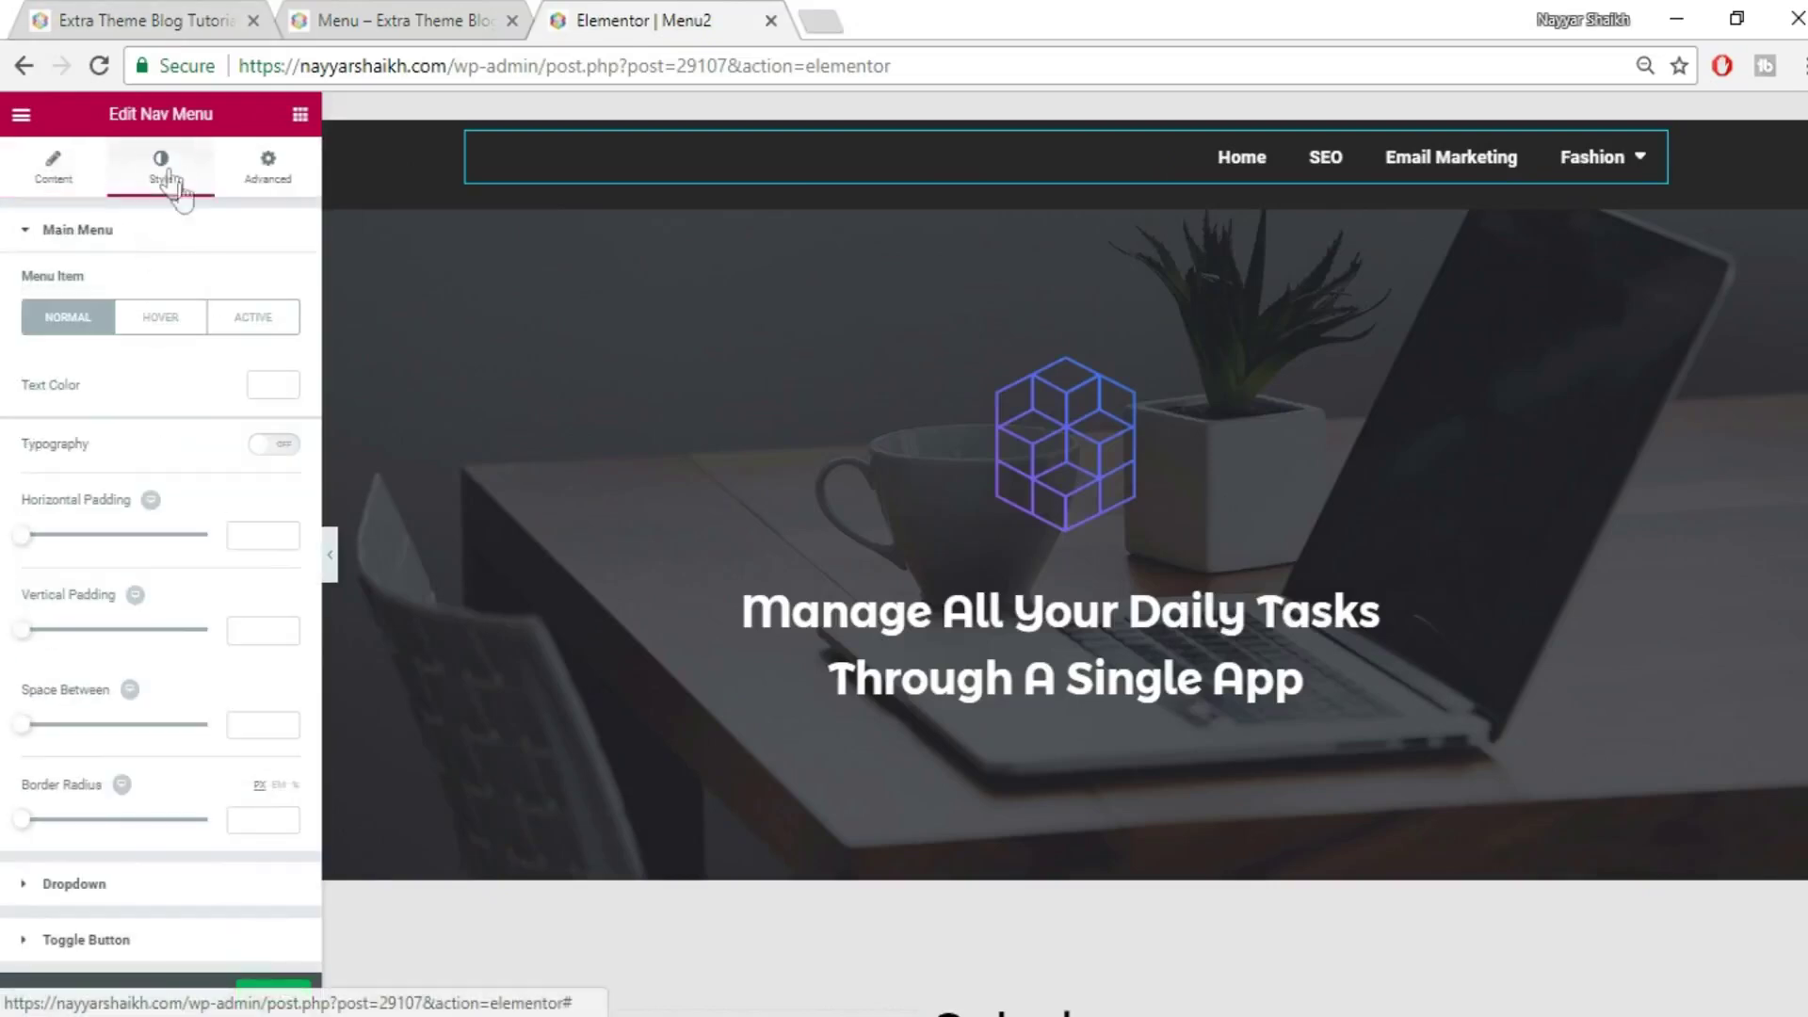
pyautogui.click(154, 322)
pyautogui.click(283, 386)
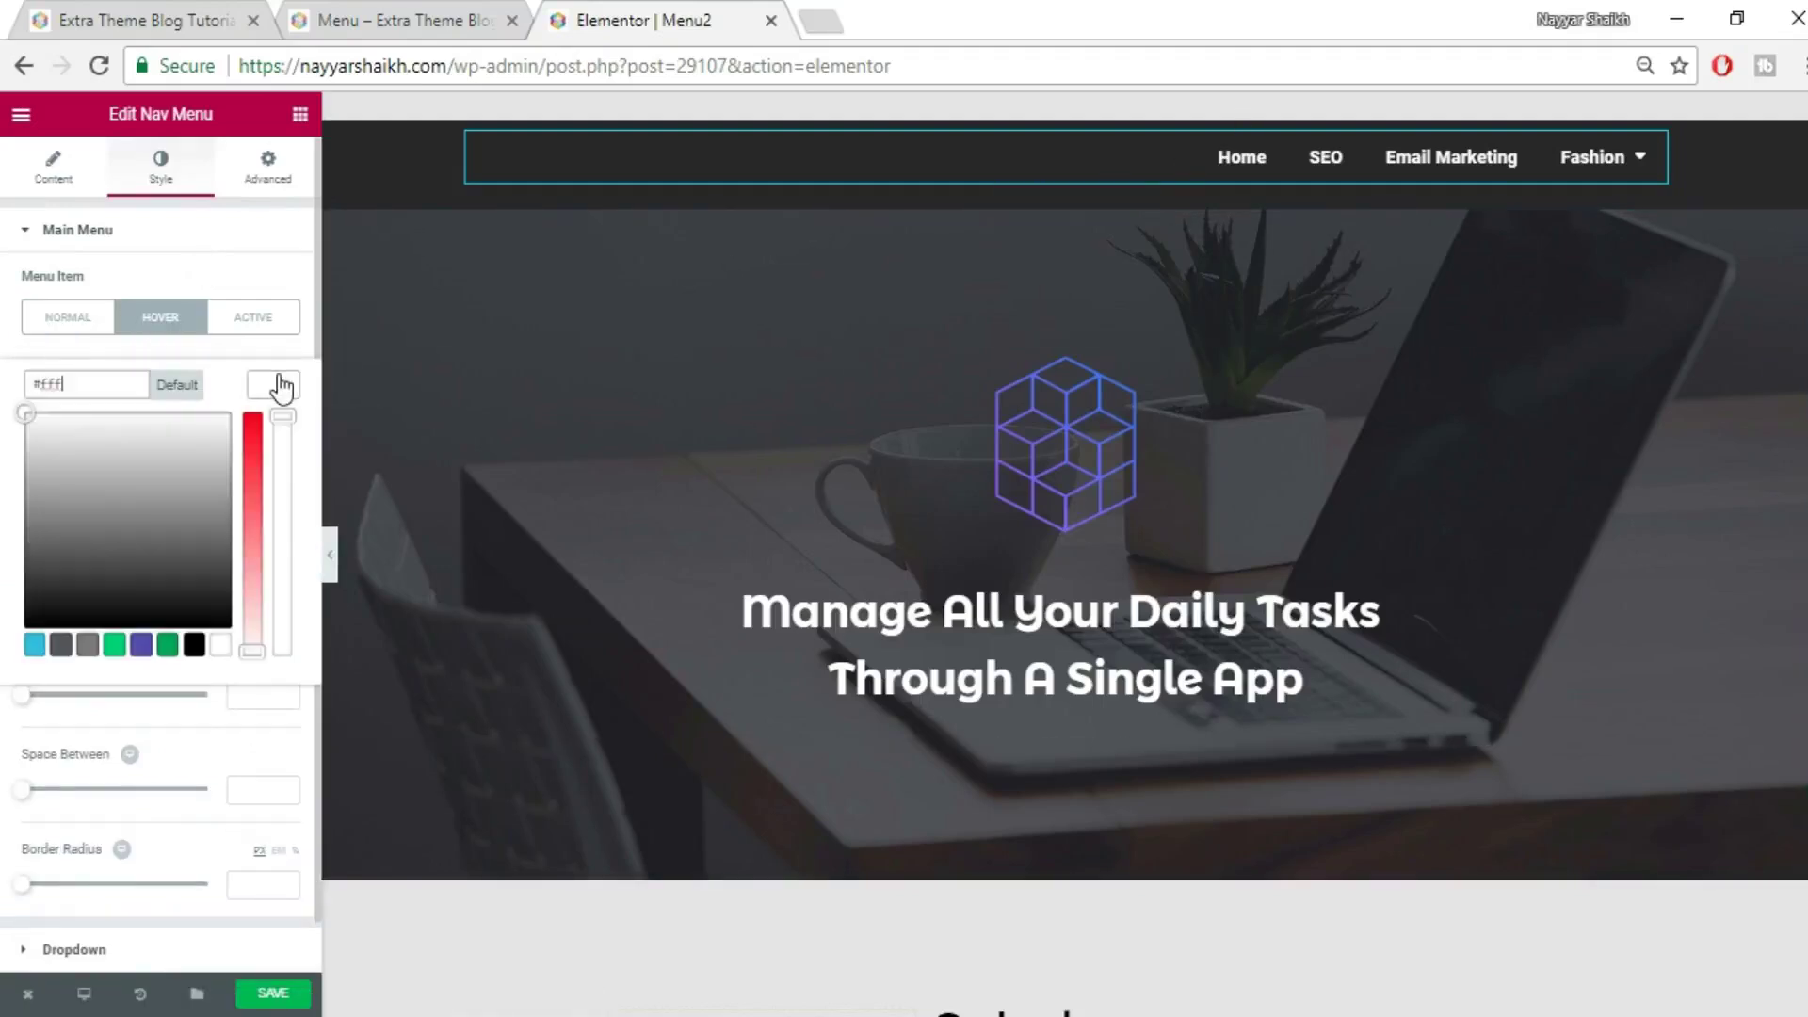
pyautogui.click(193, 647)
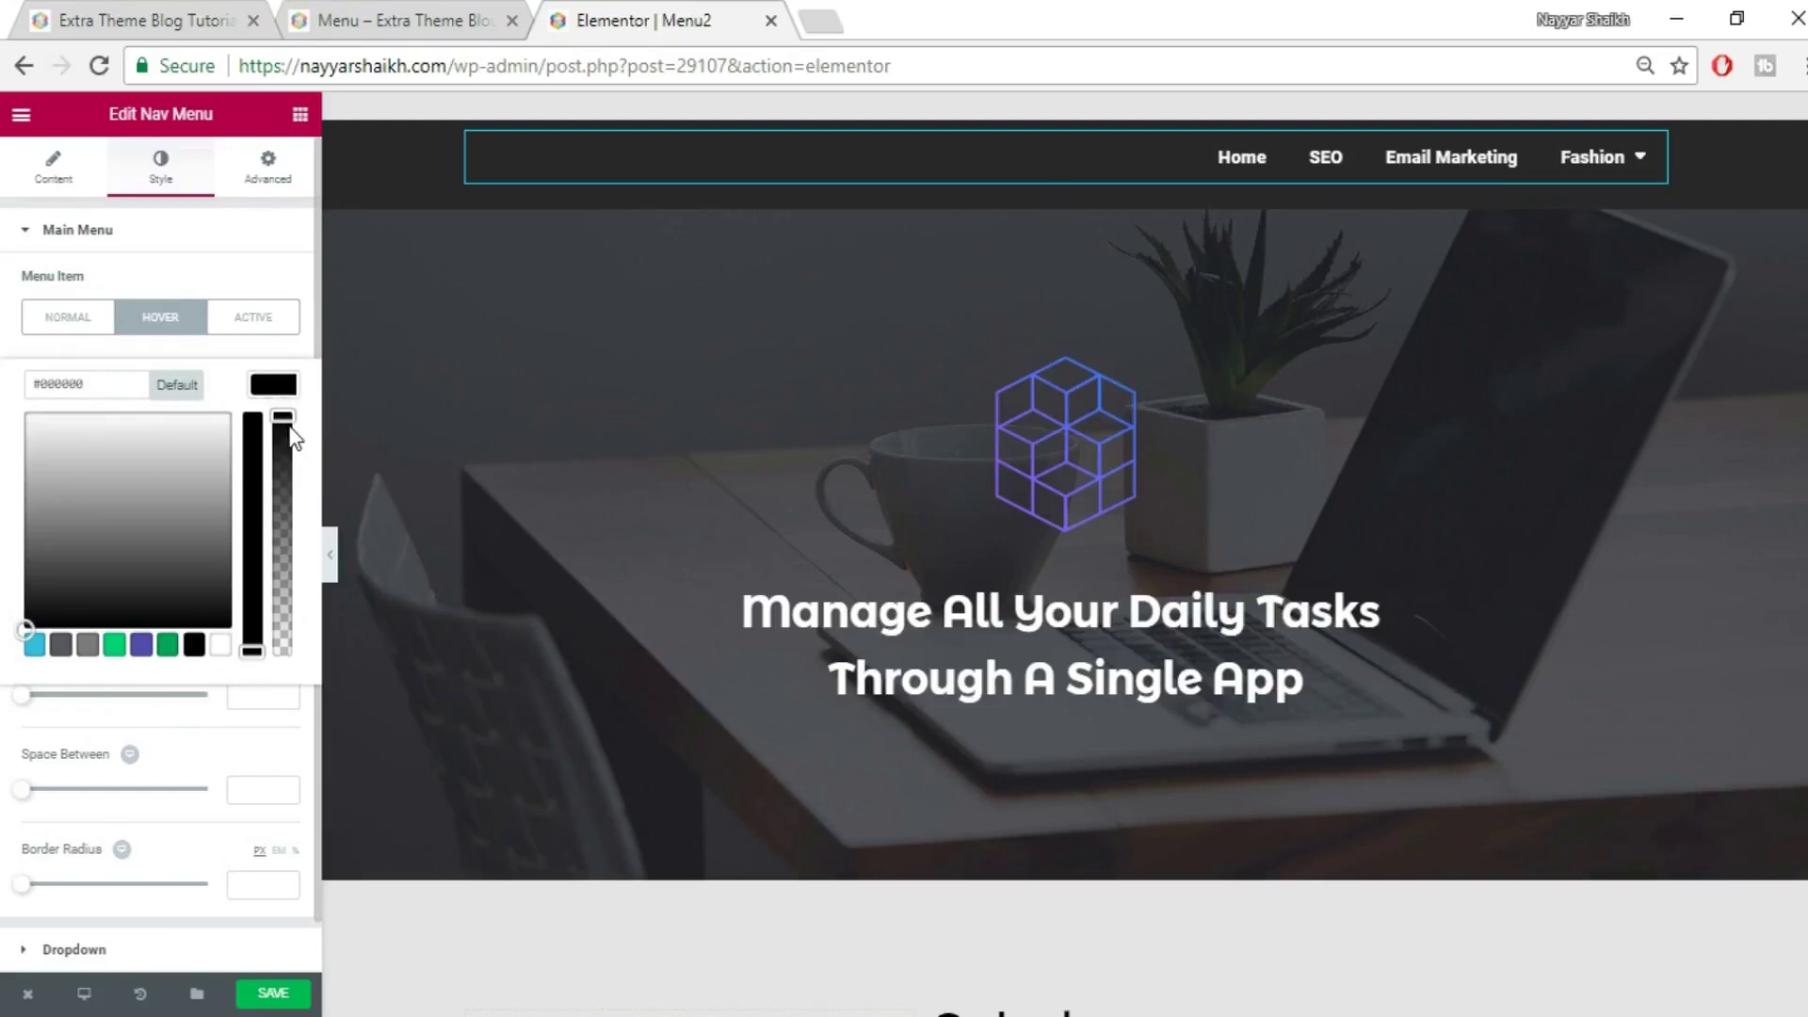
pyautogui.click(283, 387)
pyautogui.click(282, 450)
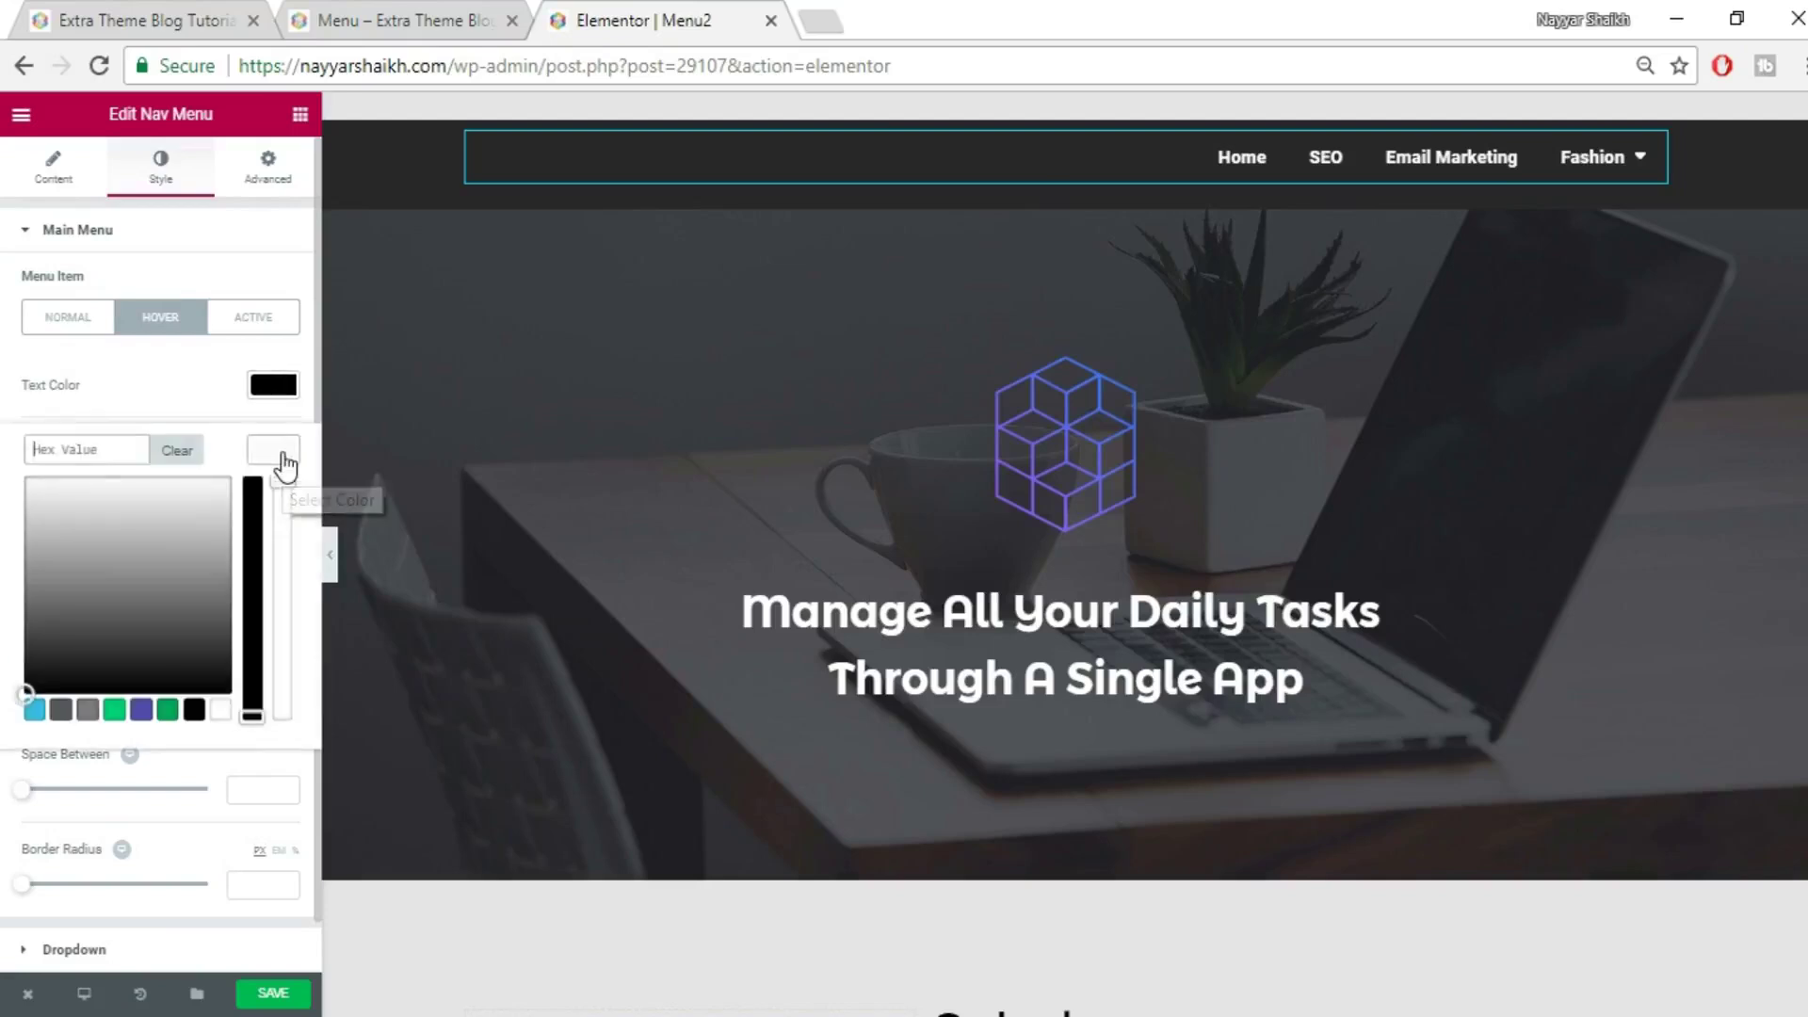
pyautogui.click(221, 710)
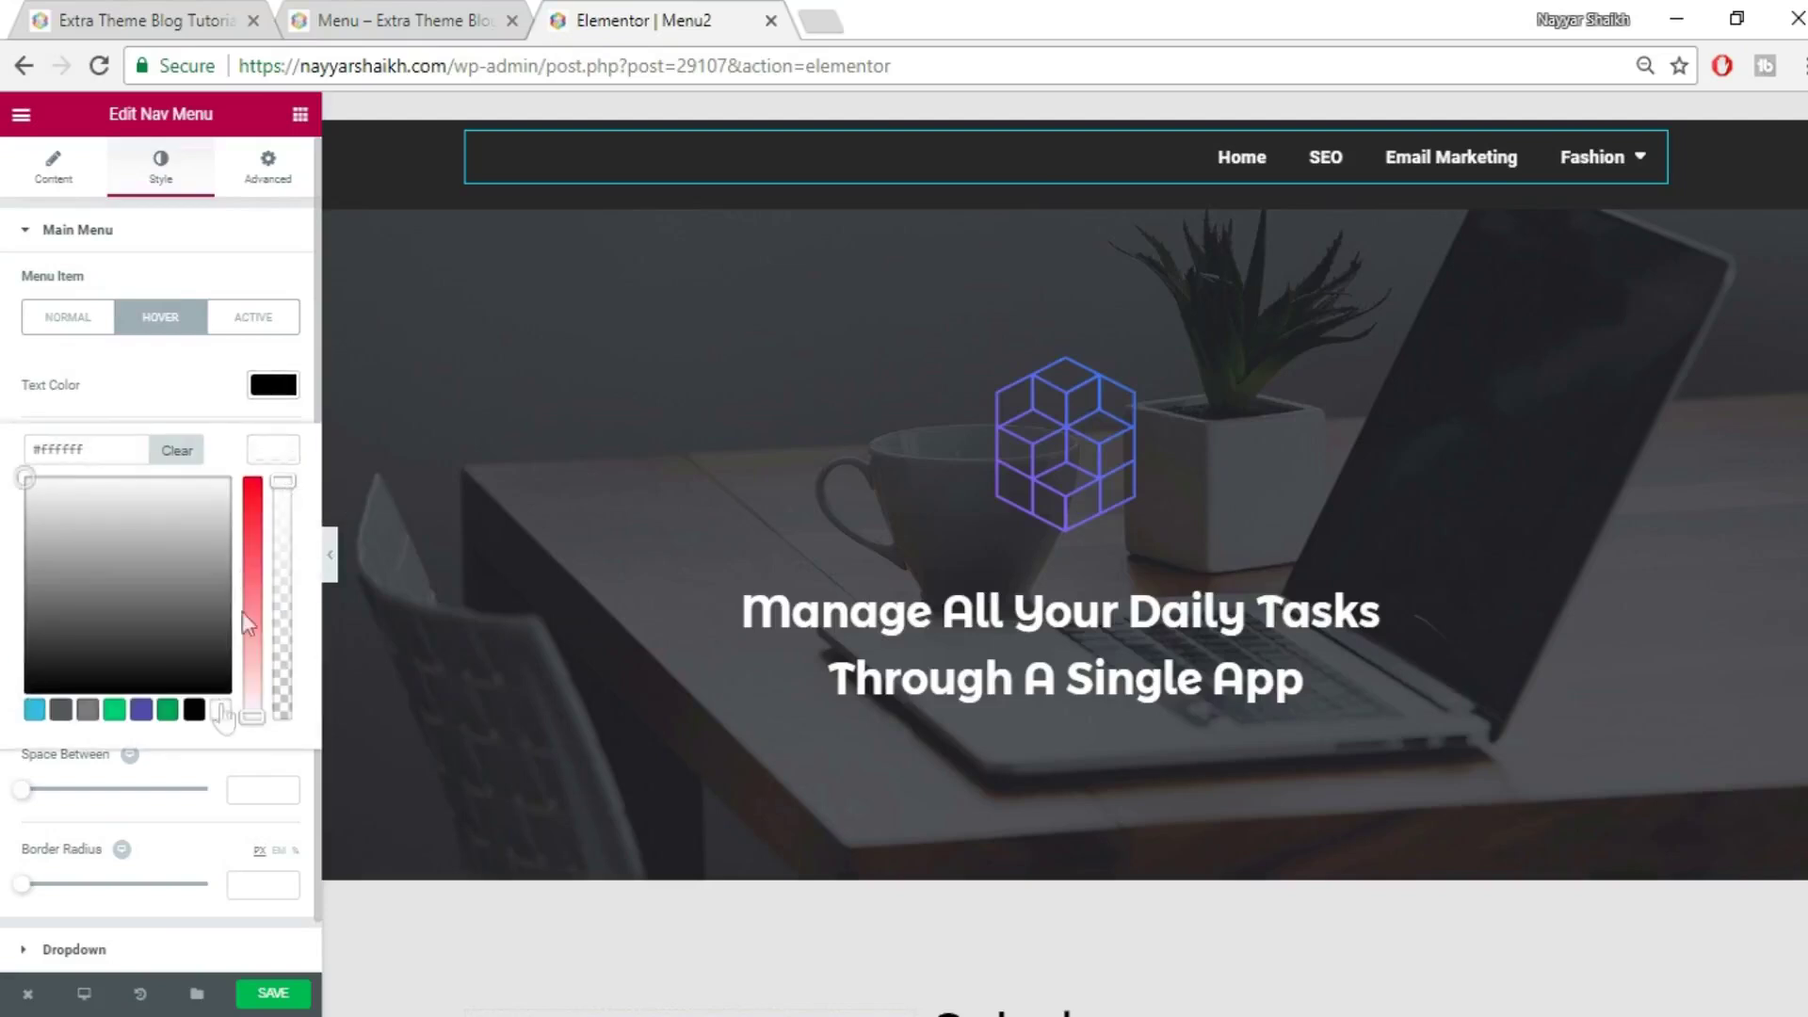
pyautogui.click(283, 450)
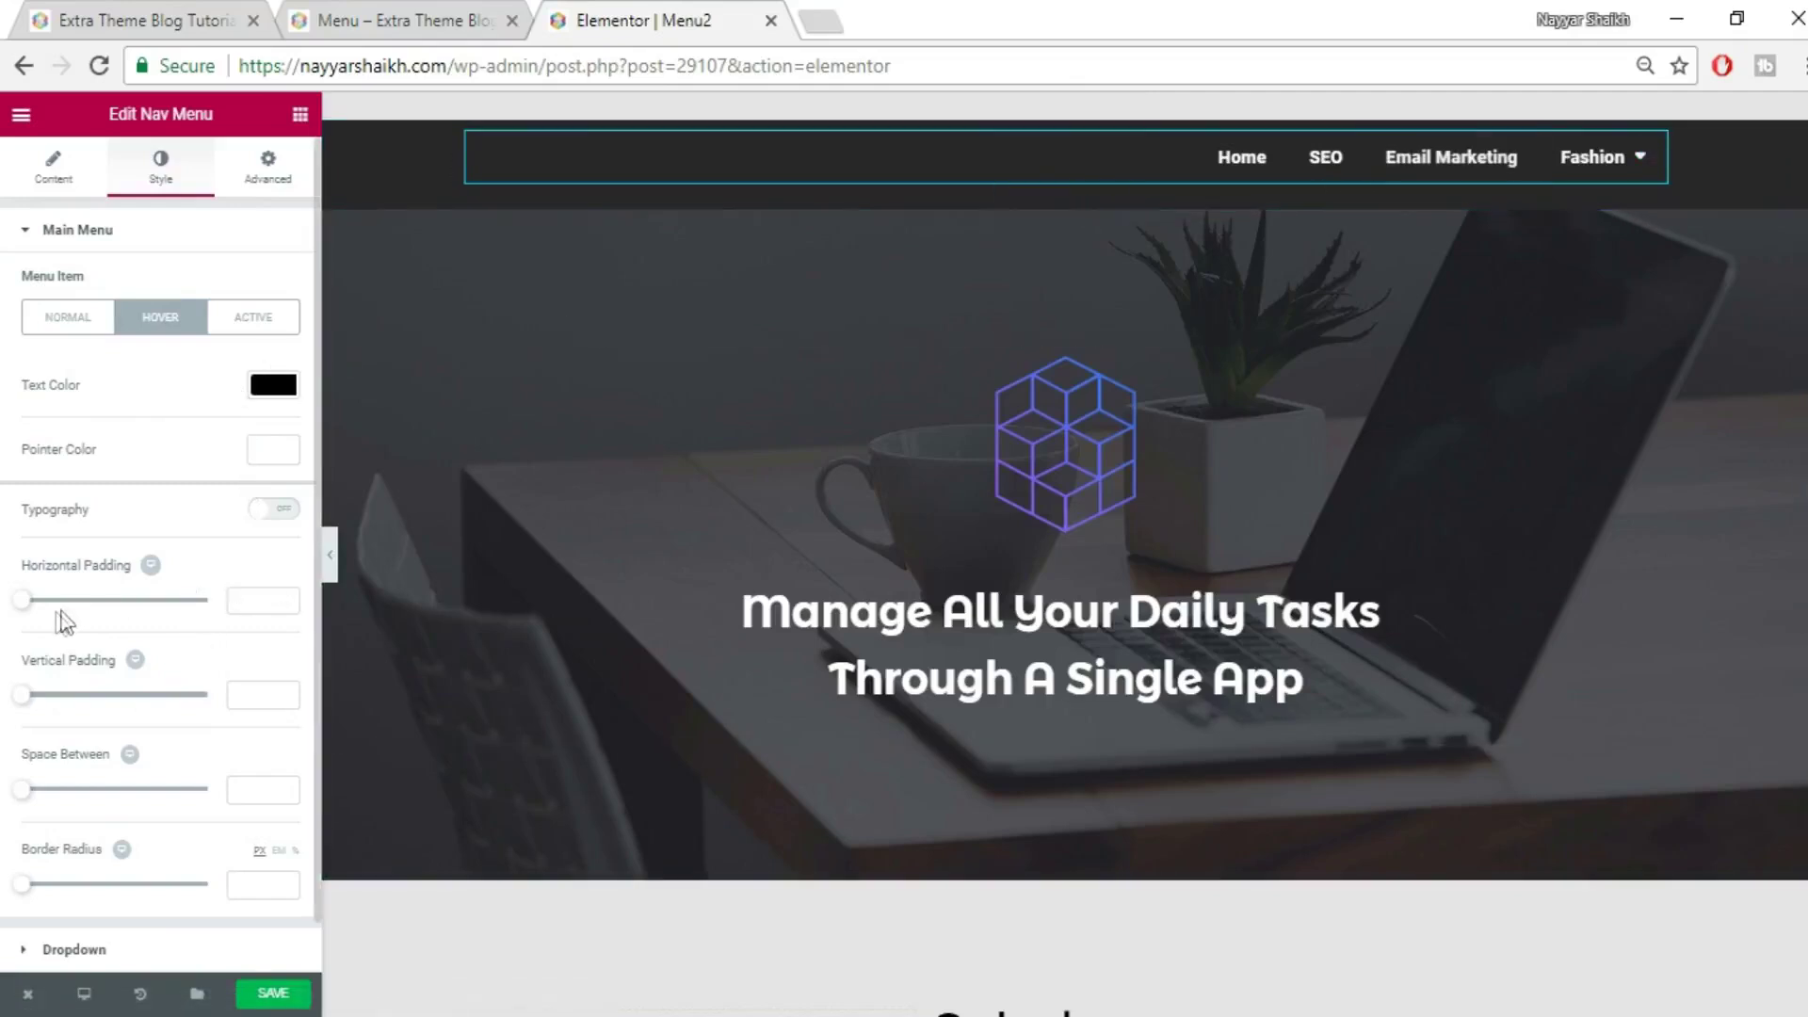
# Set the main menu items' vertical padding to about 26 and check the Fashion item and its submenu
pyautogui.moveTo(31, 702); pyautogui.dragTo(128, 680)
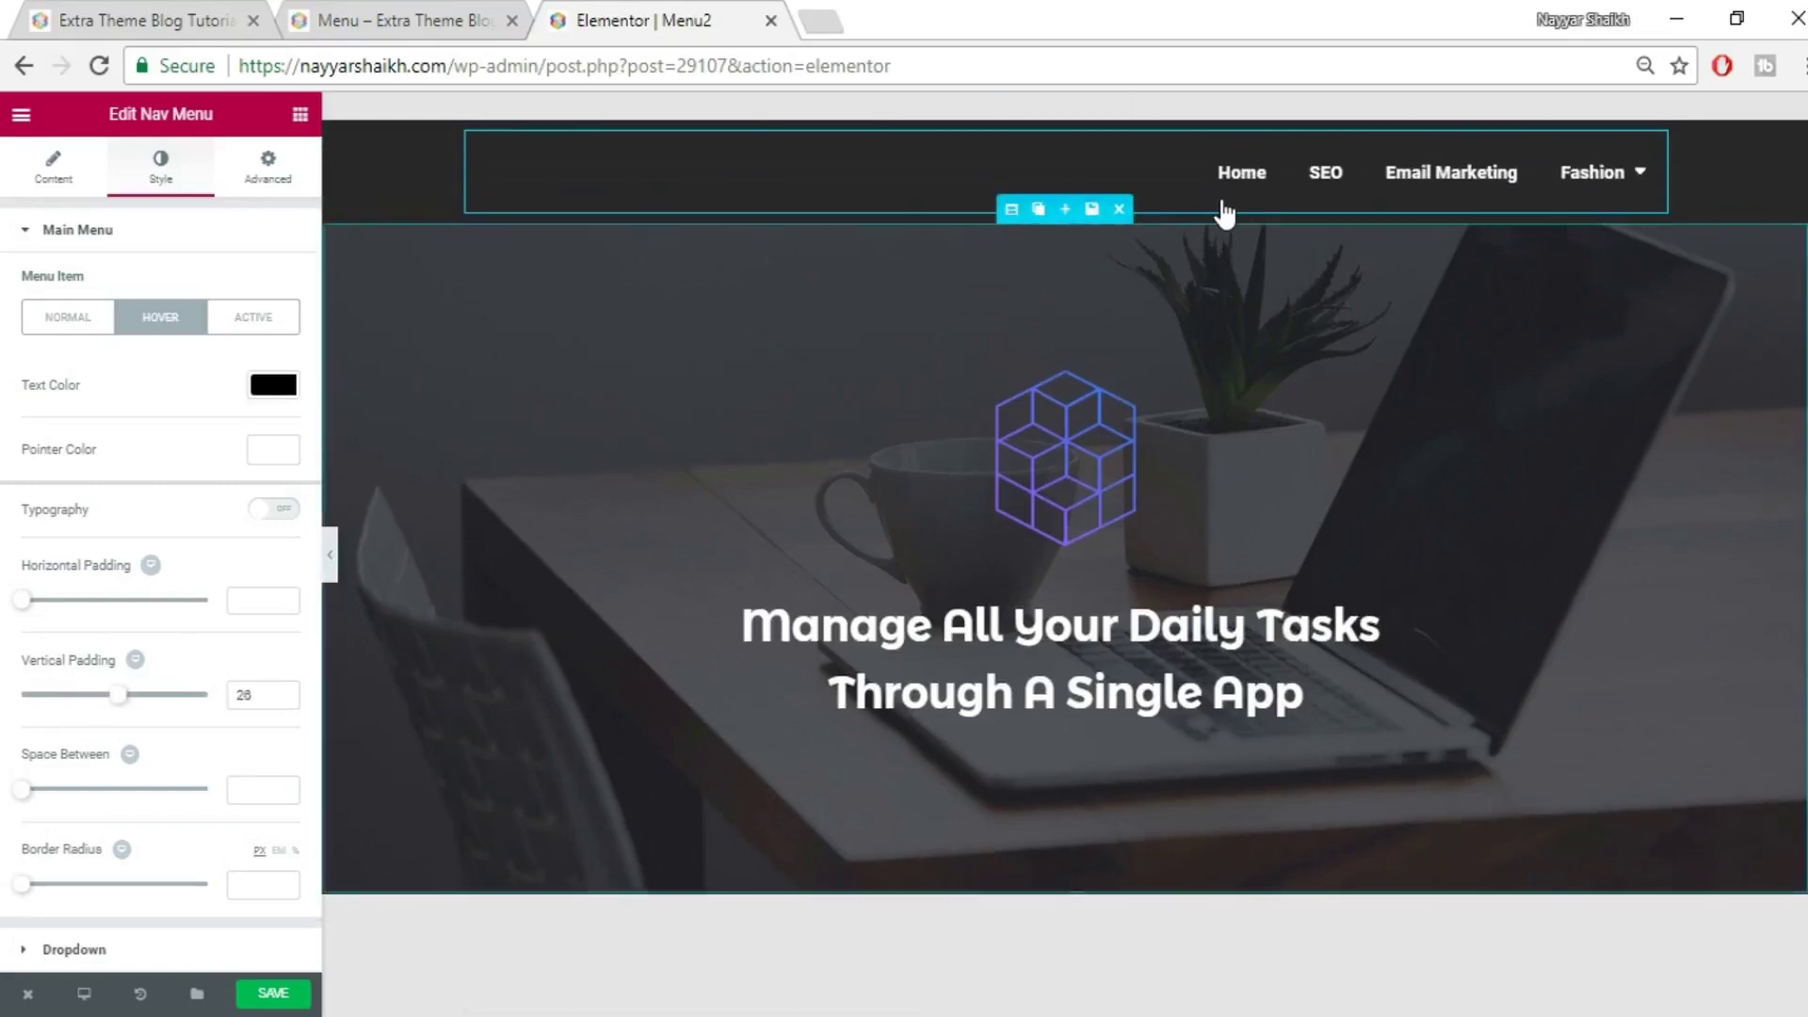
pyautogui.moveTo(1595, 189)
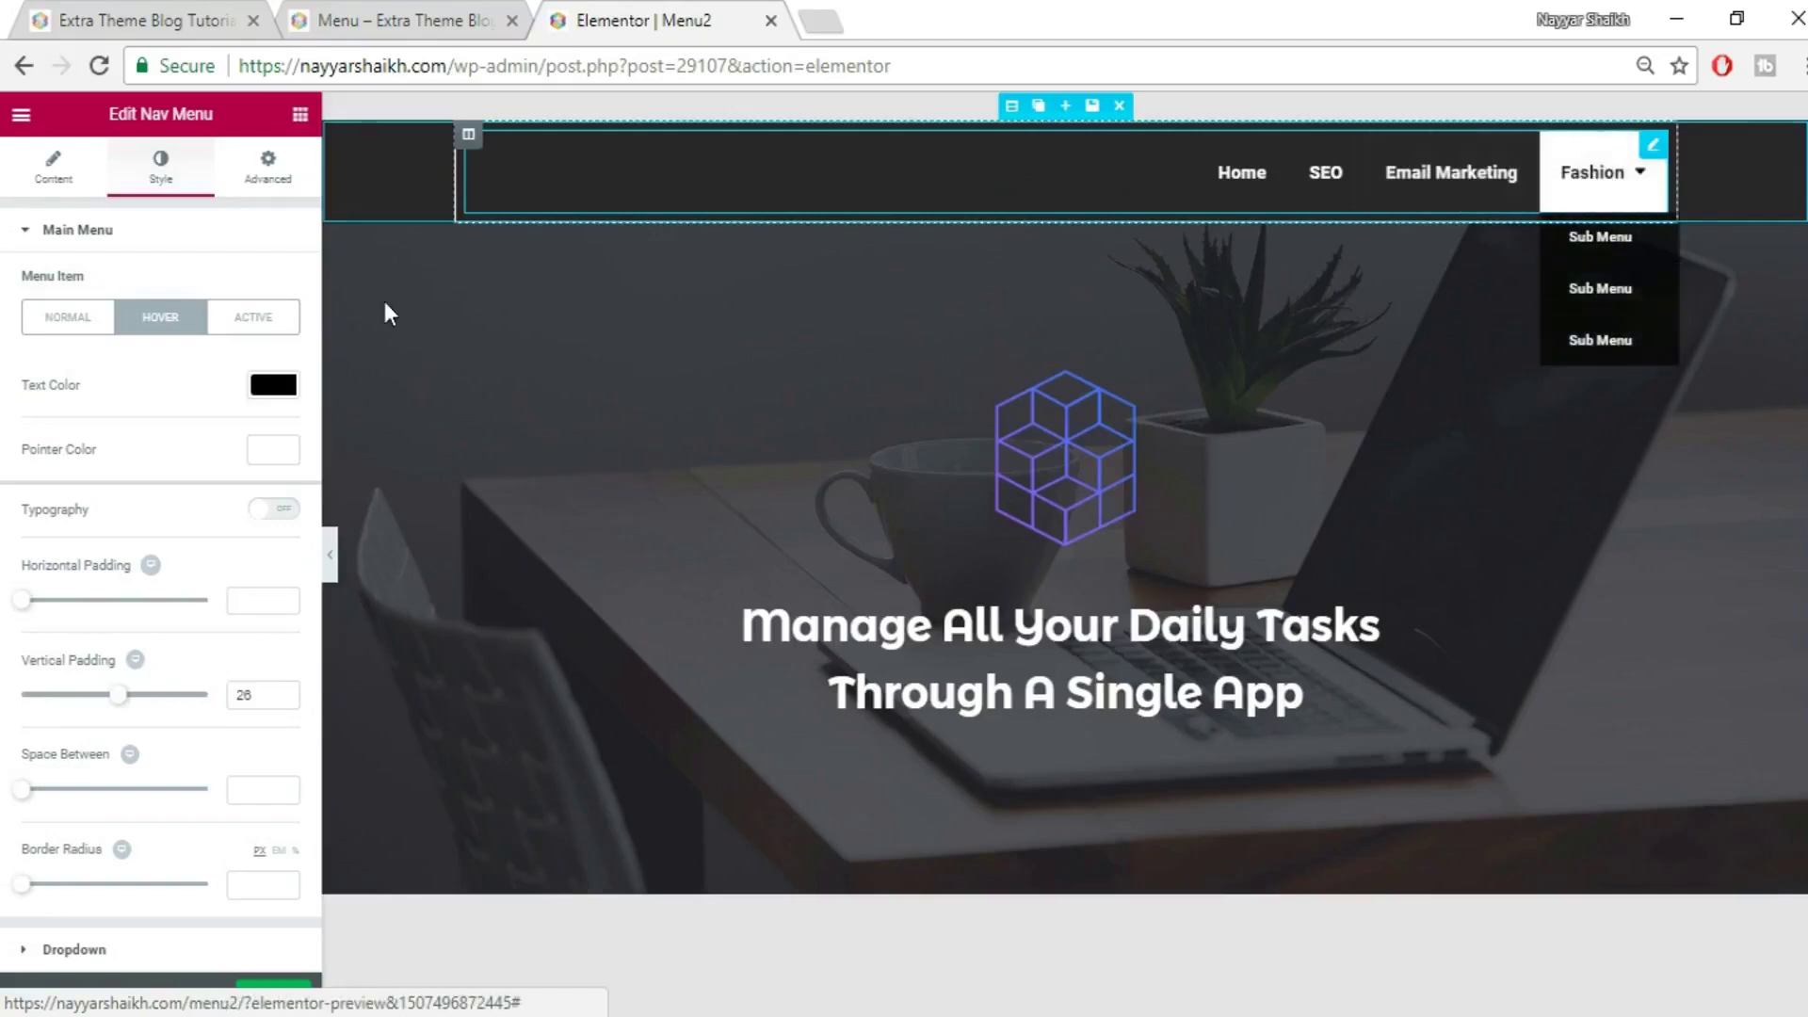
pyautogui.click(187, 241)
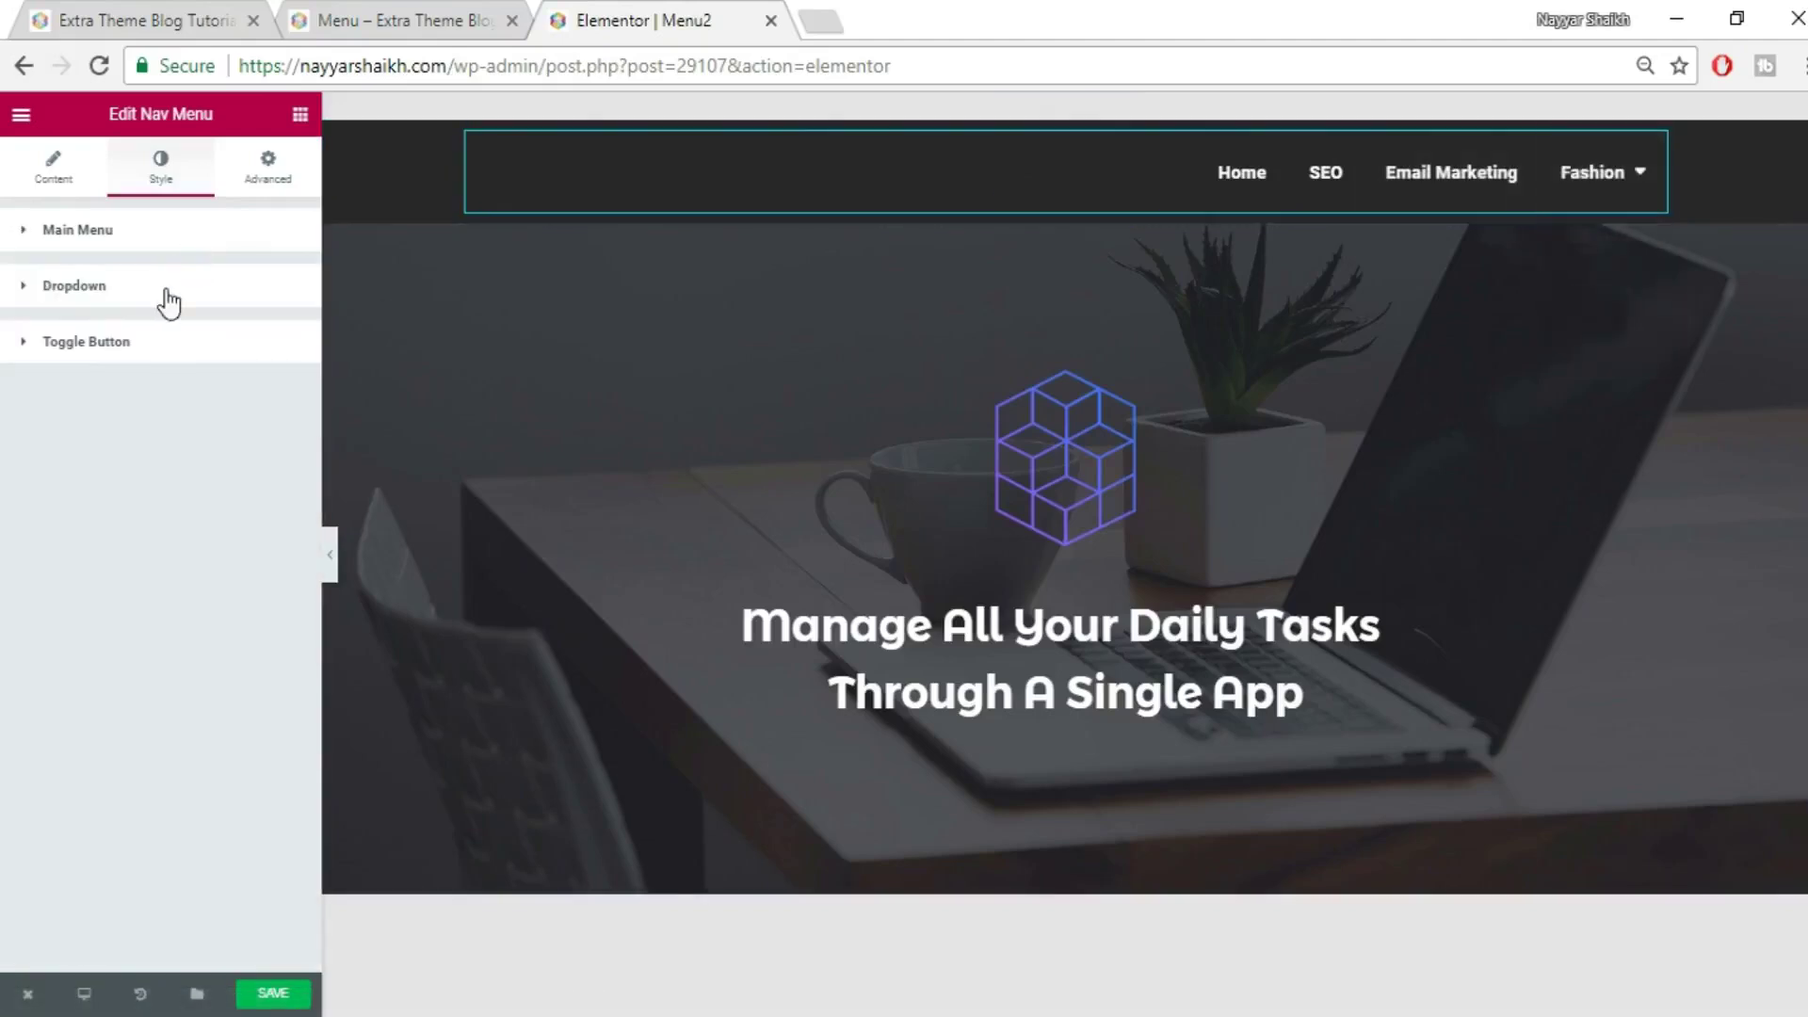
pyautogui.click(169, 304)
pyautogui.moveTo(1610, 189)
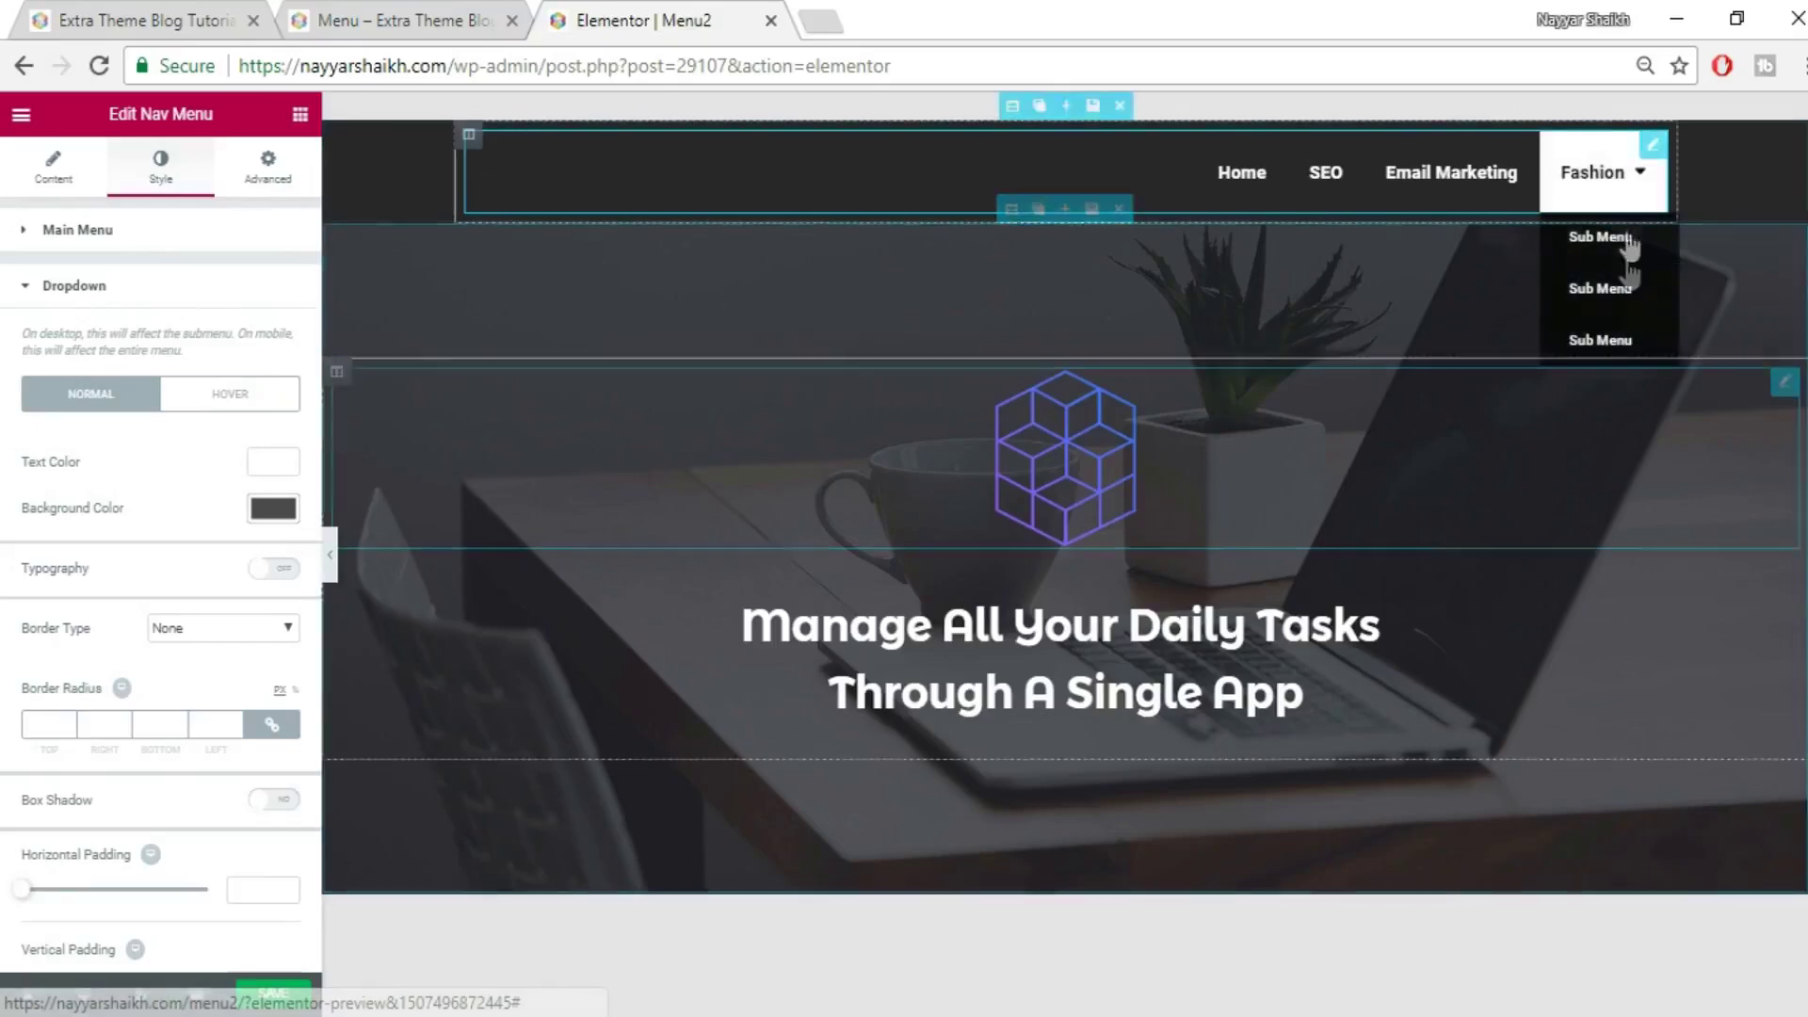
pyautogui.click(140, 288)
pyautogui.click(77, 230)
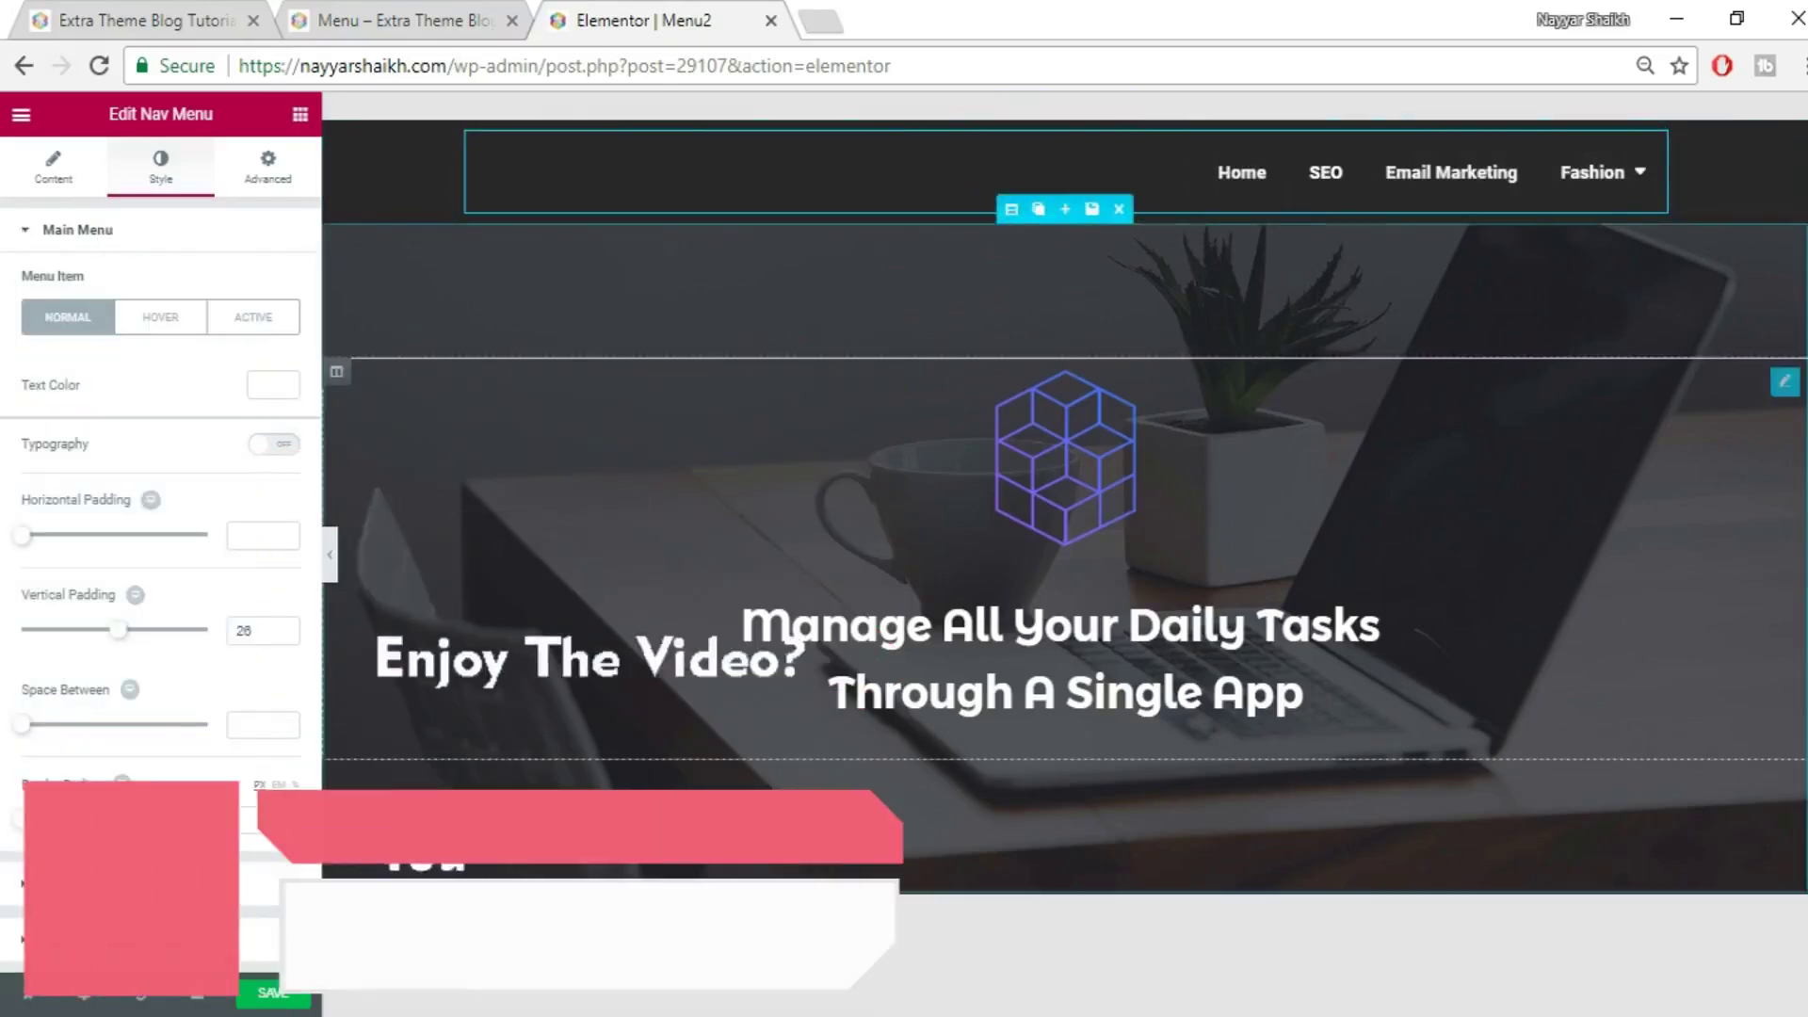
# Save the Menu2 page and view its published version
pyautogui.click(270, 998)
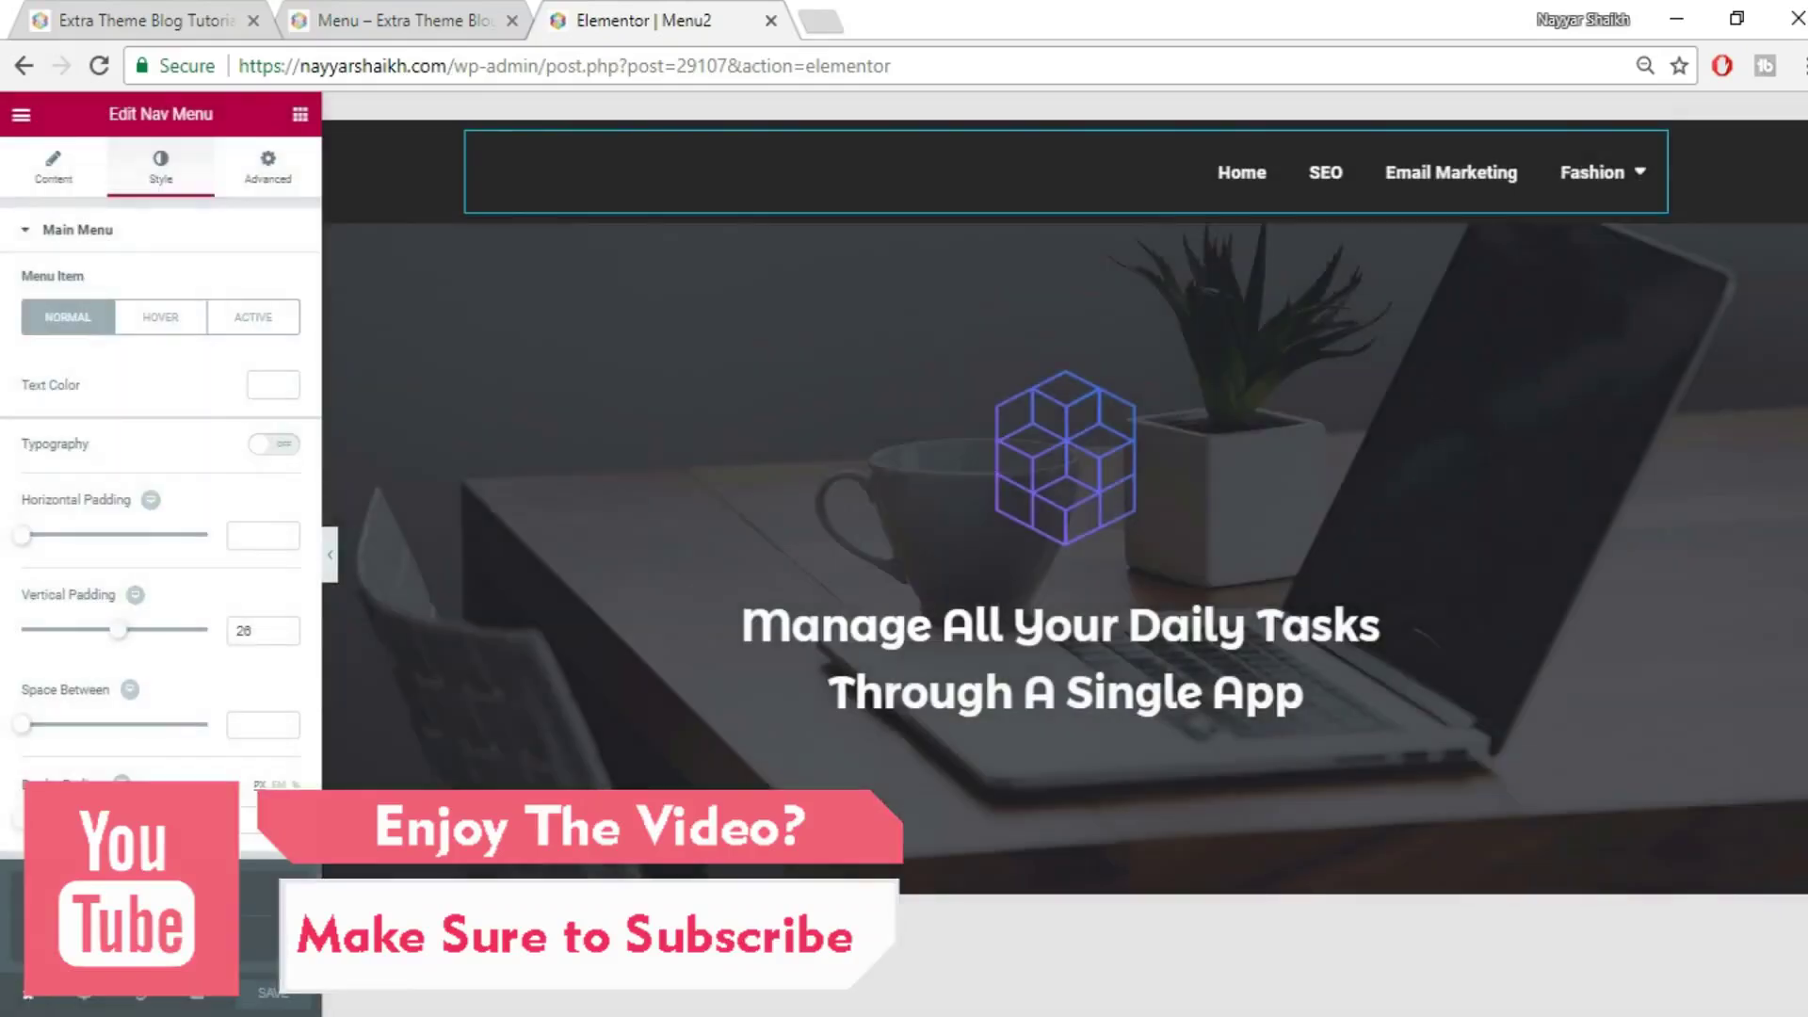
pyautogui.click(132, 893)
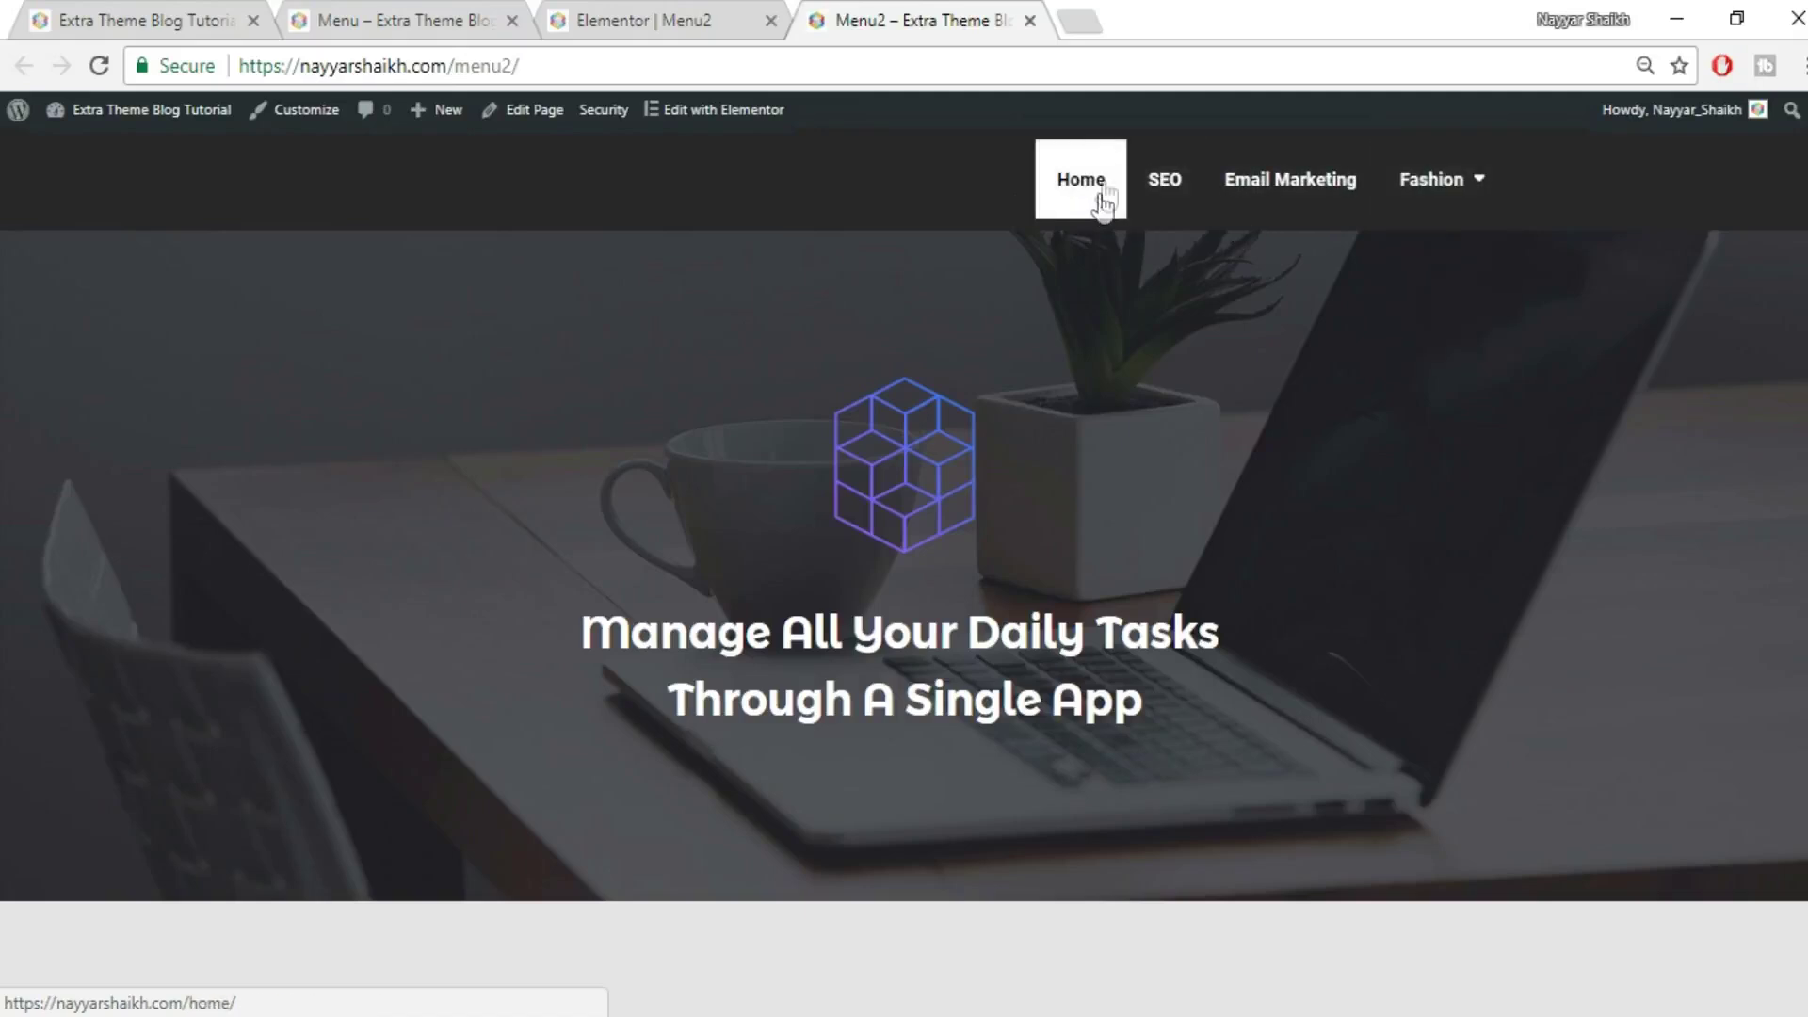
# Set the columns gap of the Nav Menu's section to No Gap in the Elementor editor and save the page
pyautogui.click(652, 8)
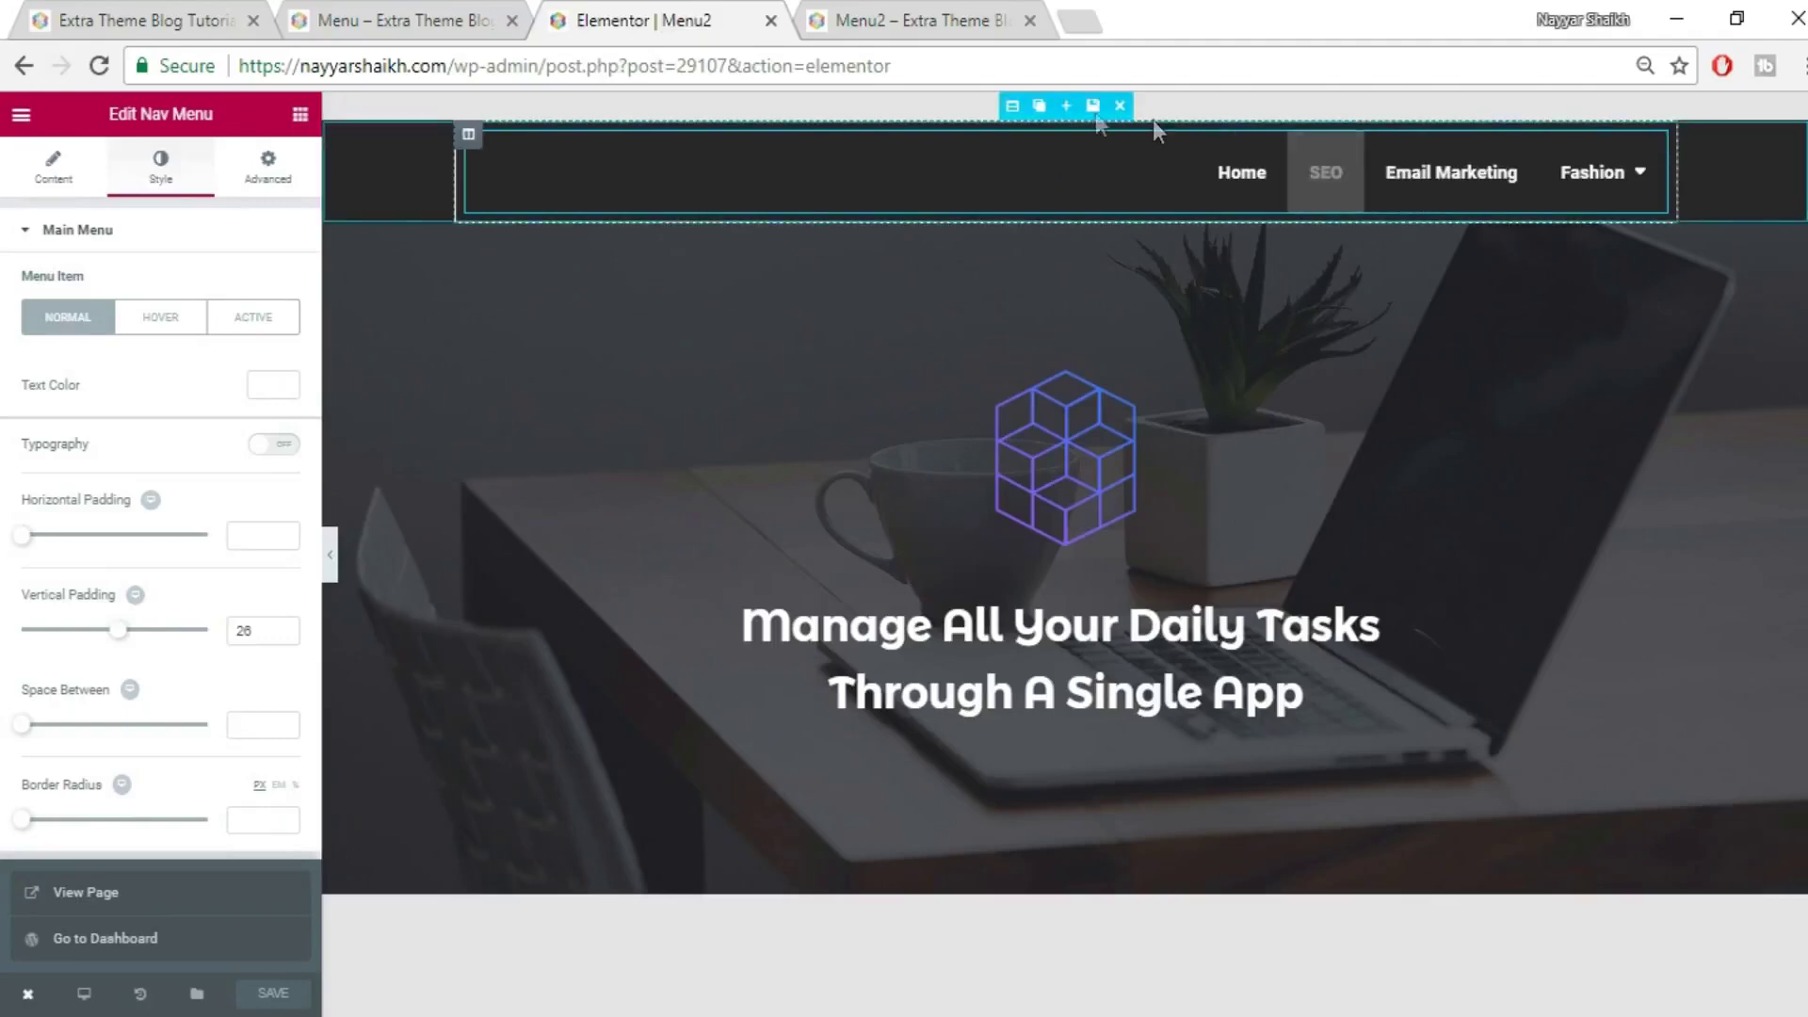
pyautogui.click(1025, 113)
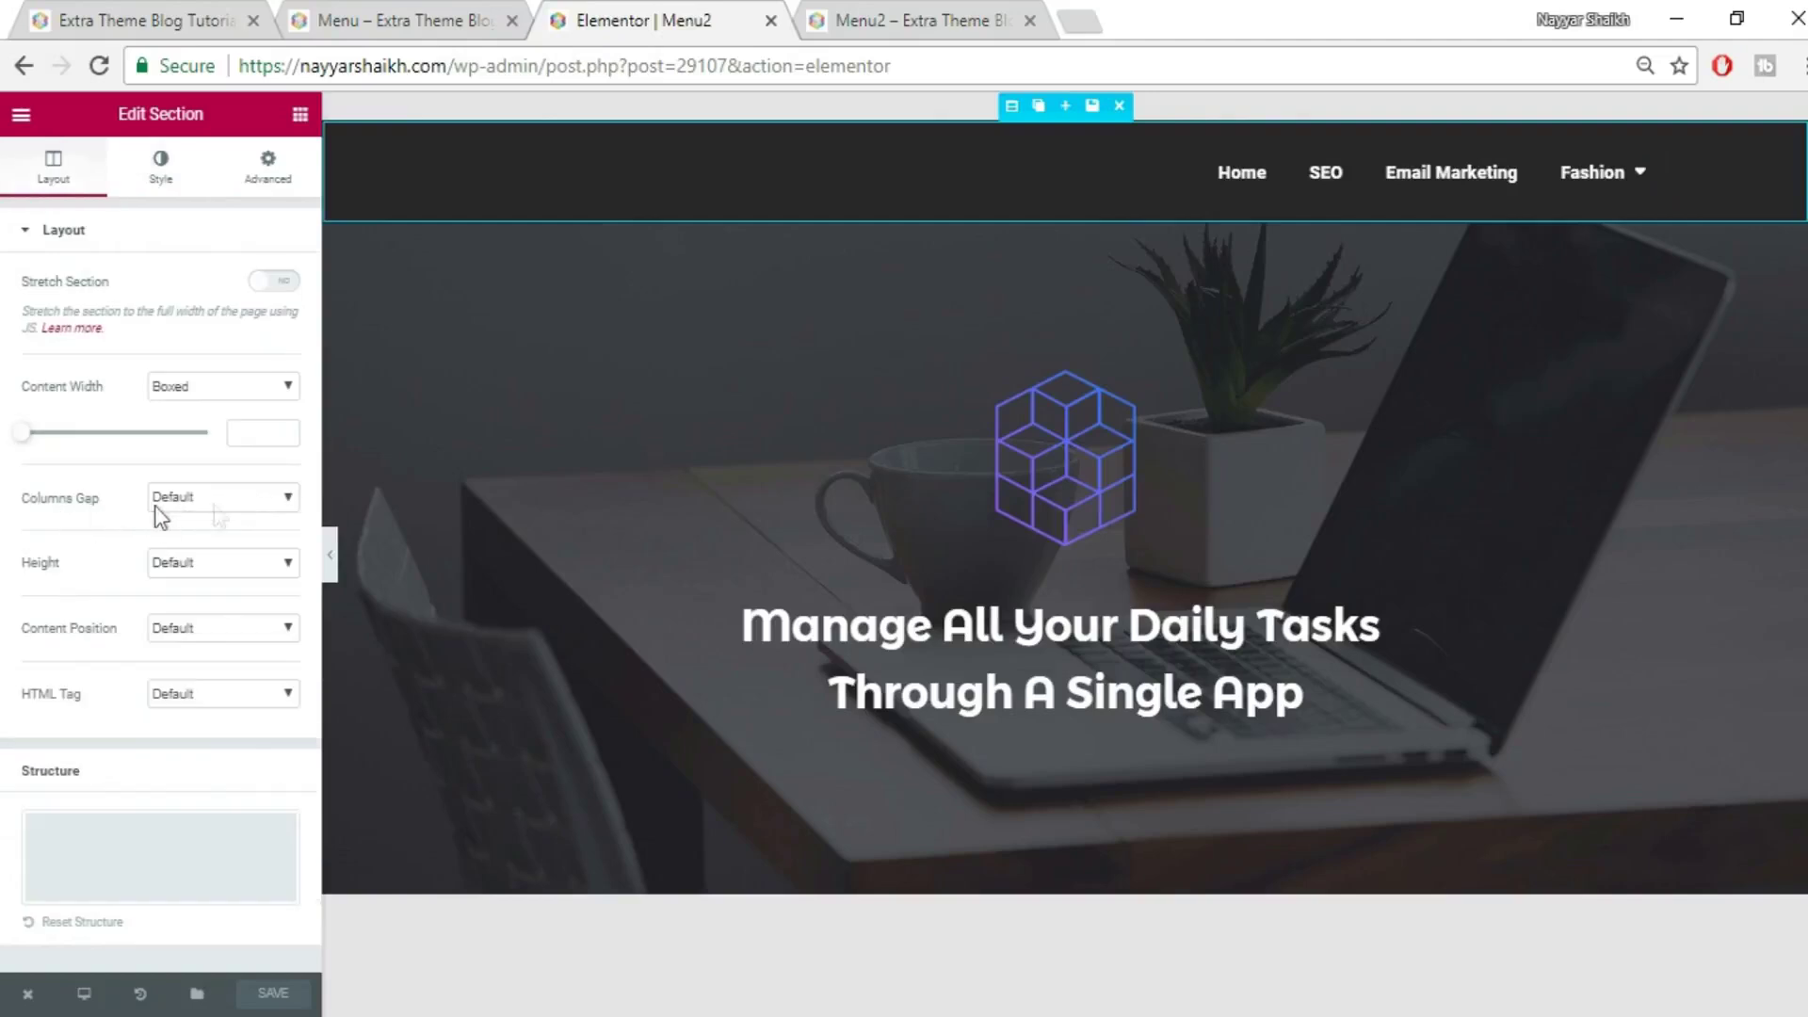
pyautogui.click(228, 499)
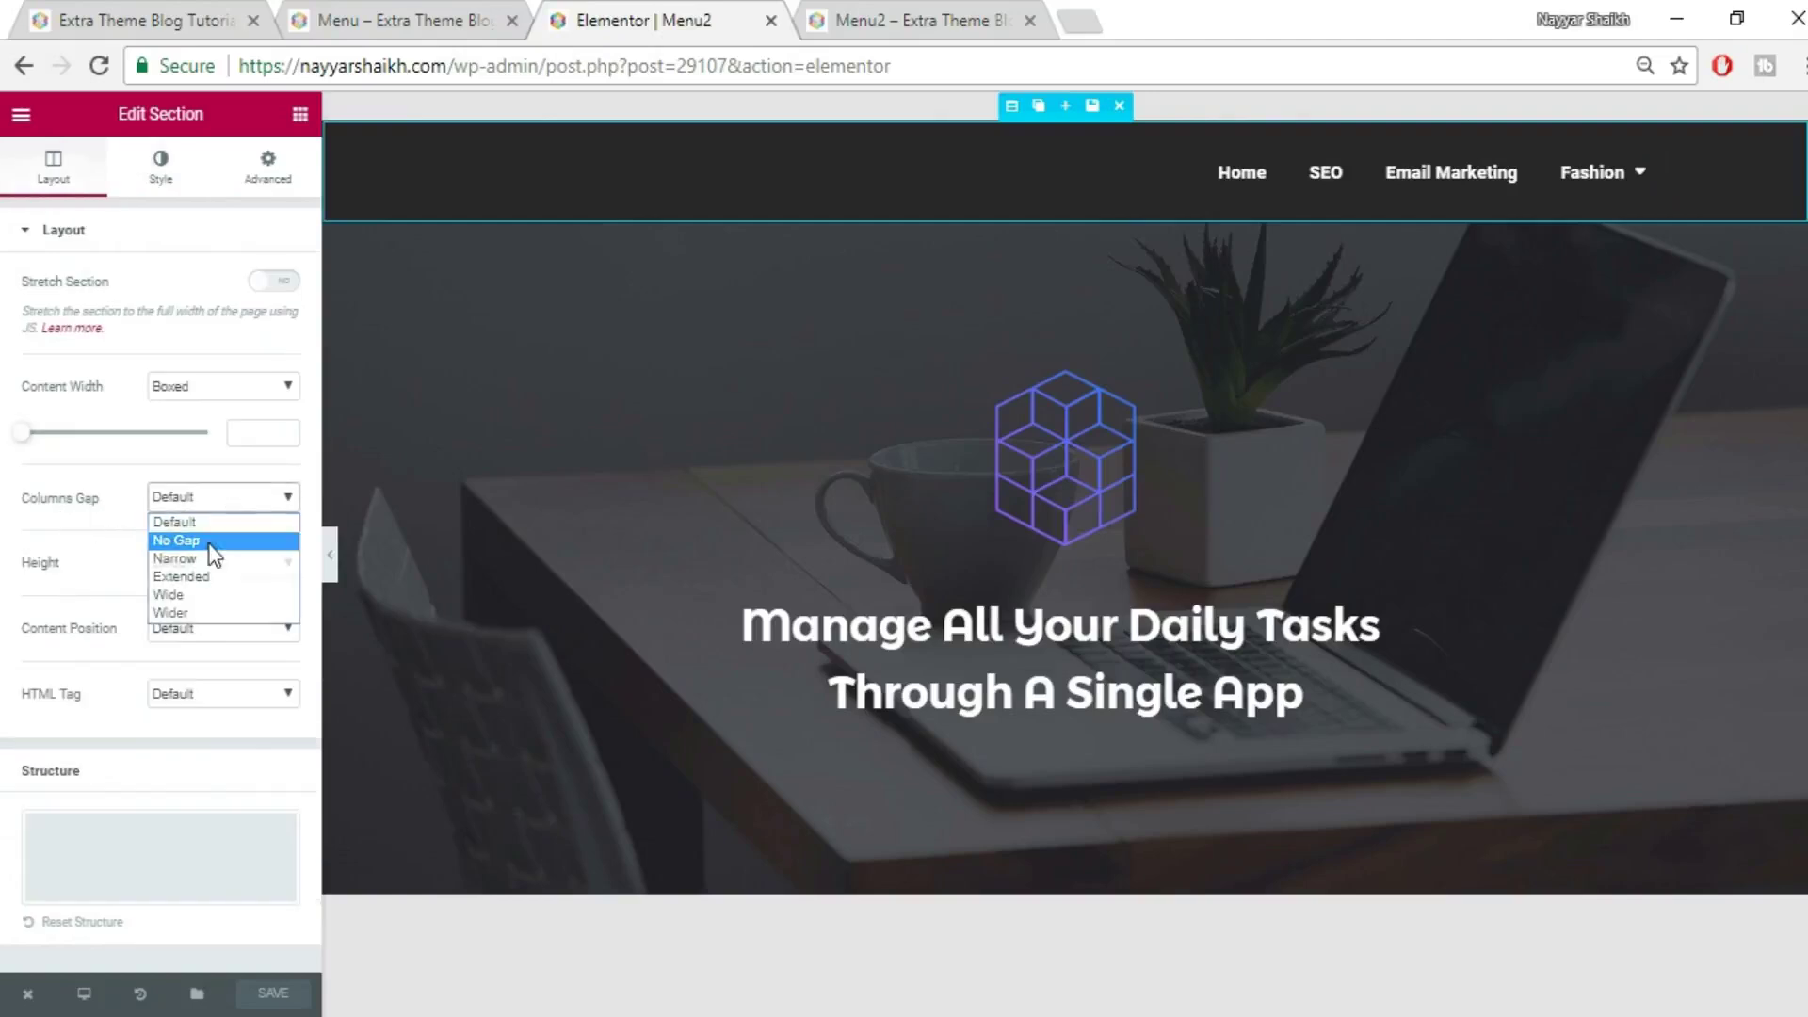
pyautogui.click(209, 543)
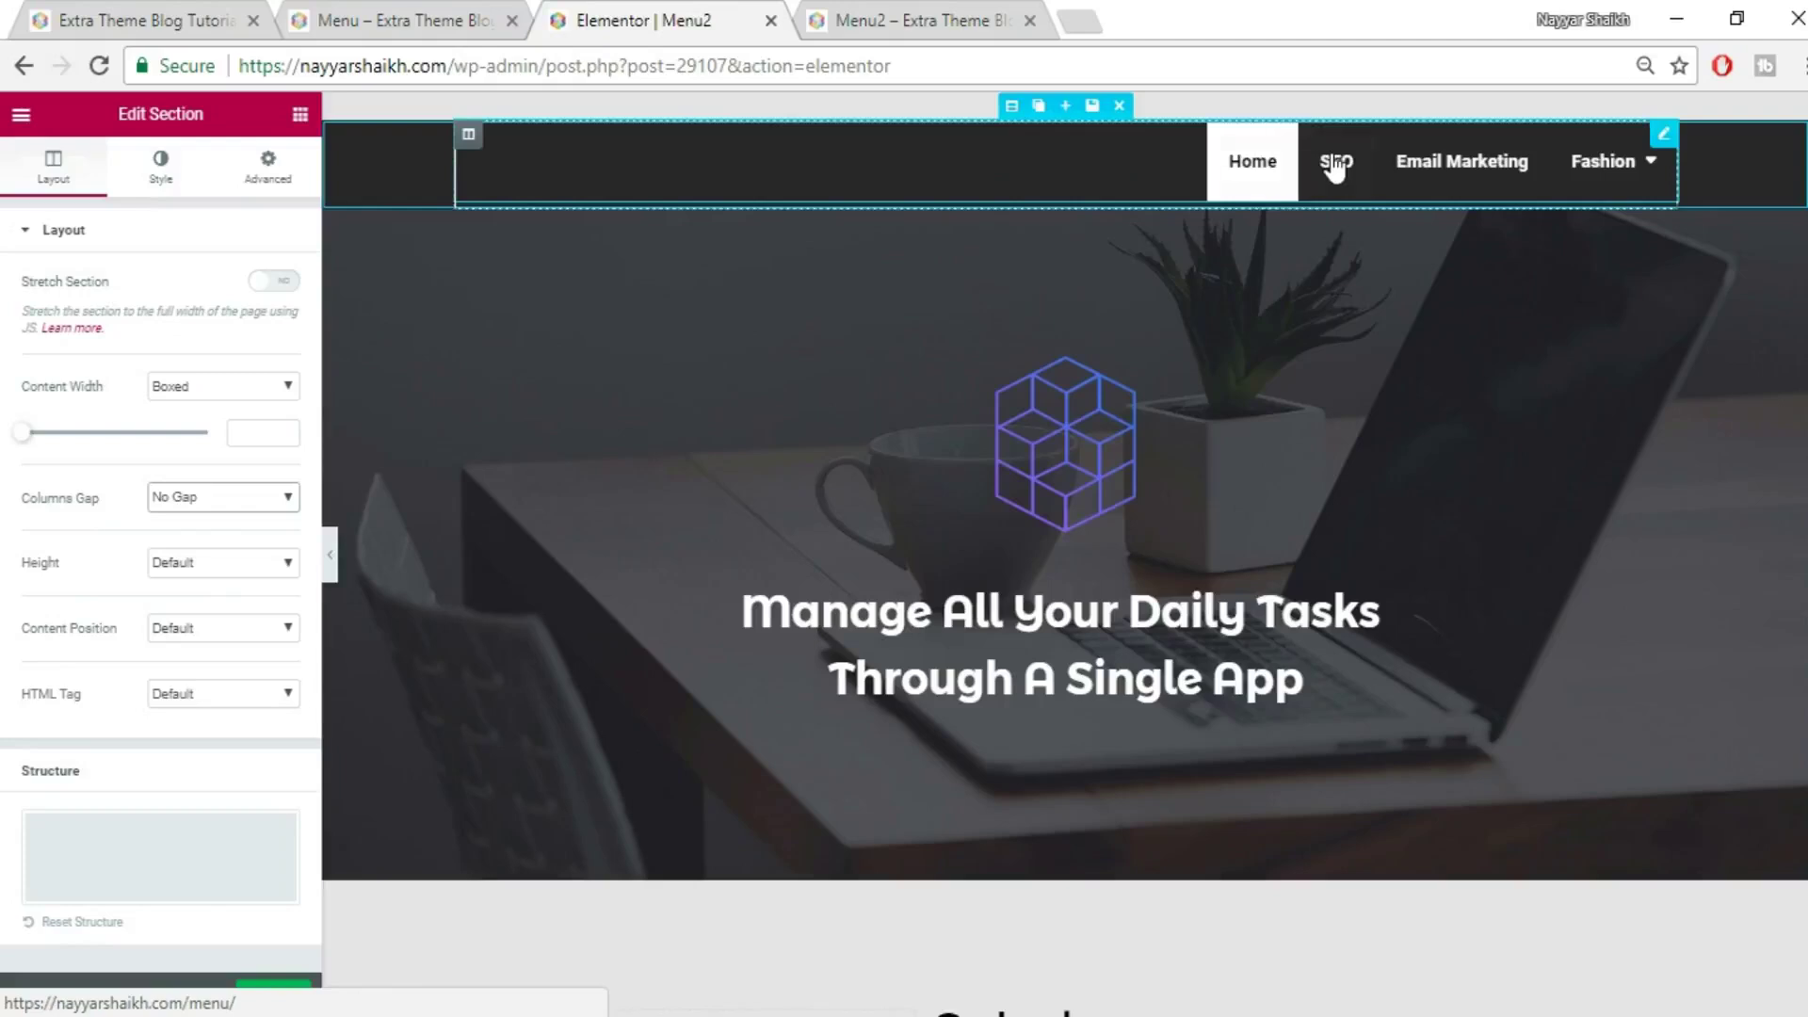
pyautogui.moveTo(1631, 150)
pyautogui.click(250, 997)
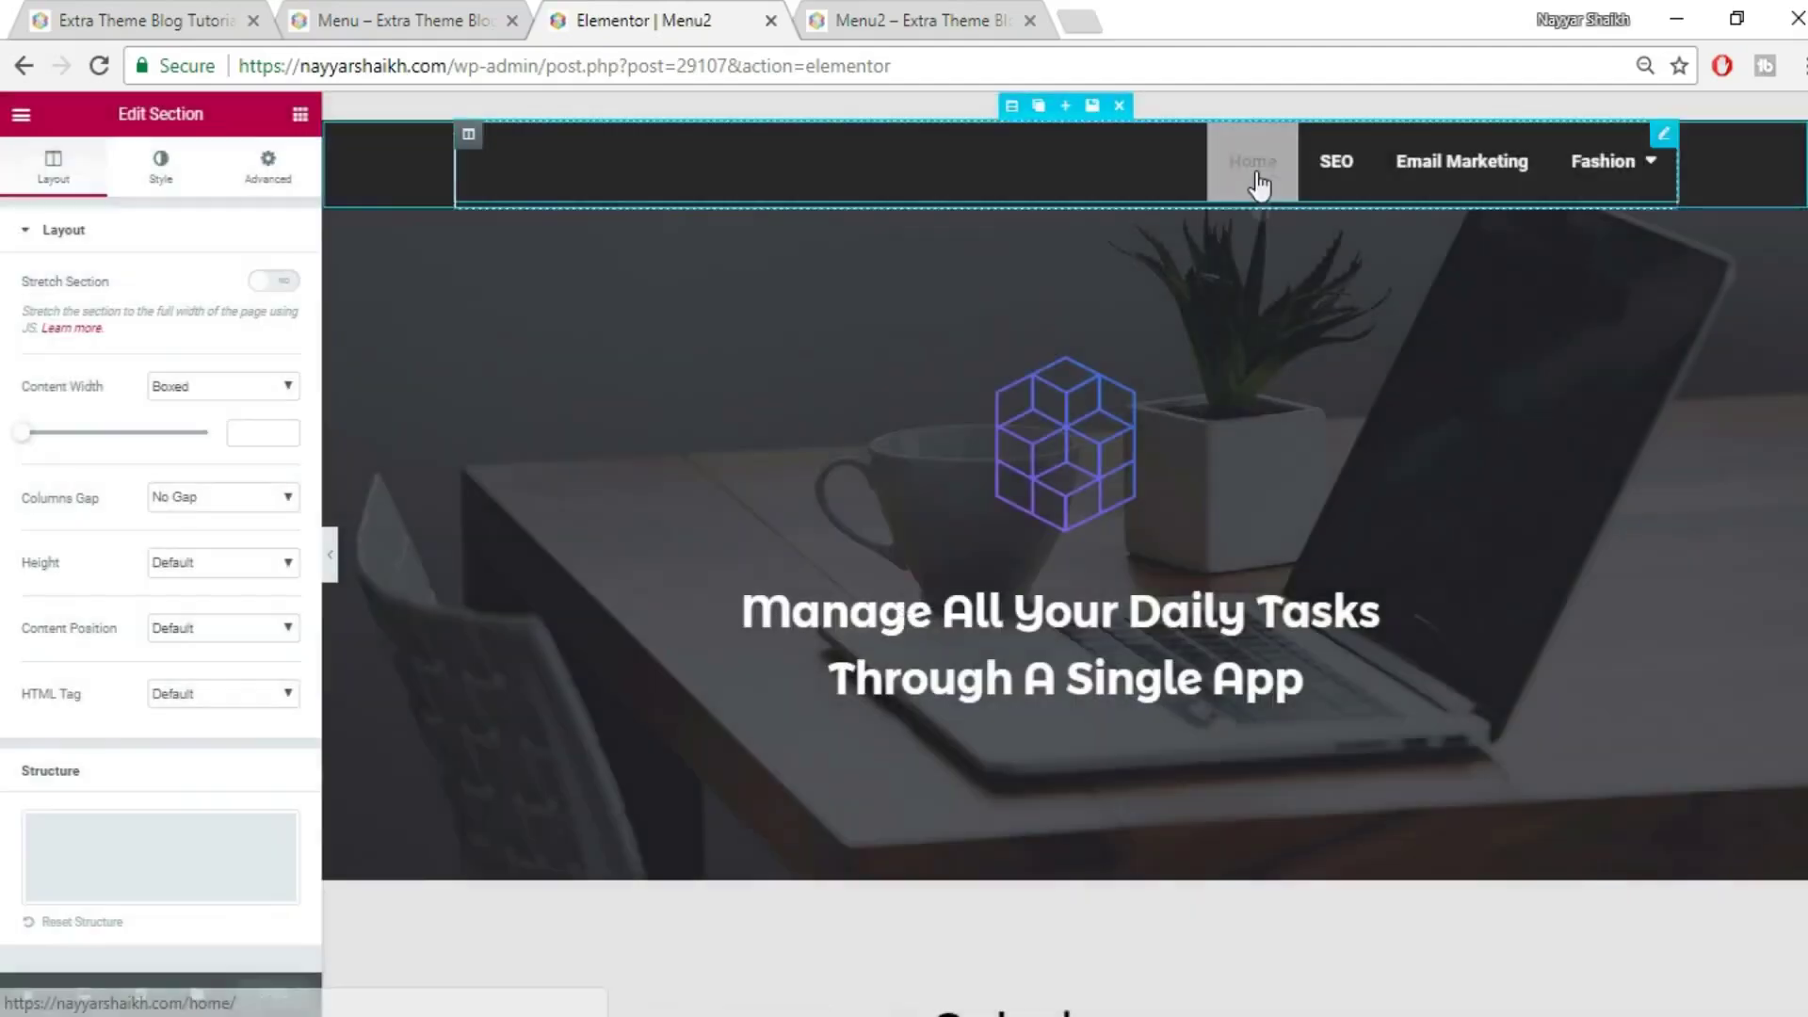
# Select the Nav Menu and compare the menu hover effects on the published Menu2 and Menu pages
pyautogui.click(1256, 177)
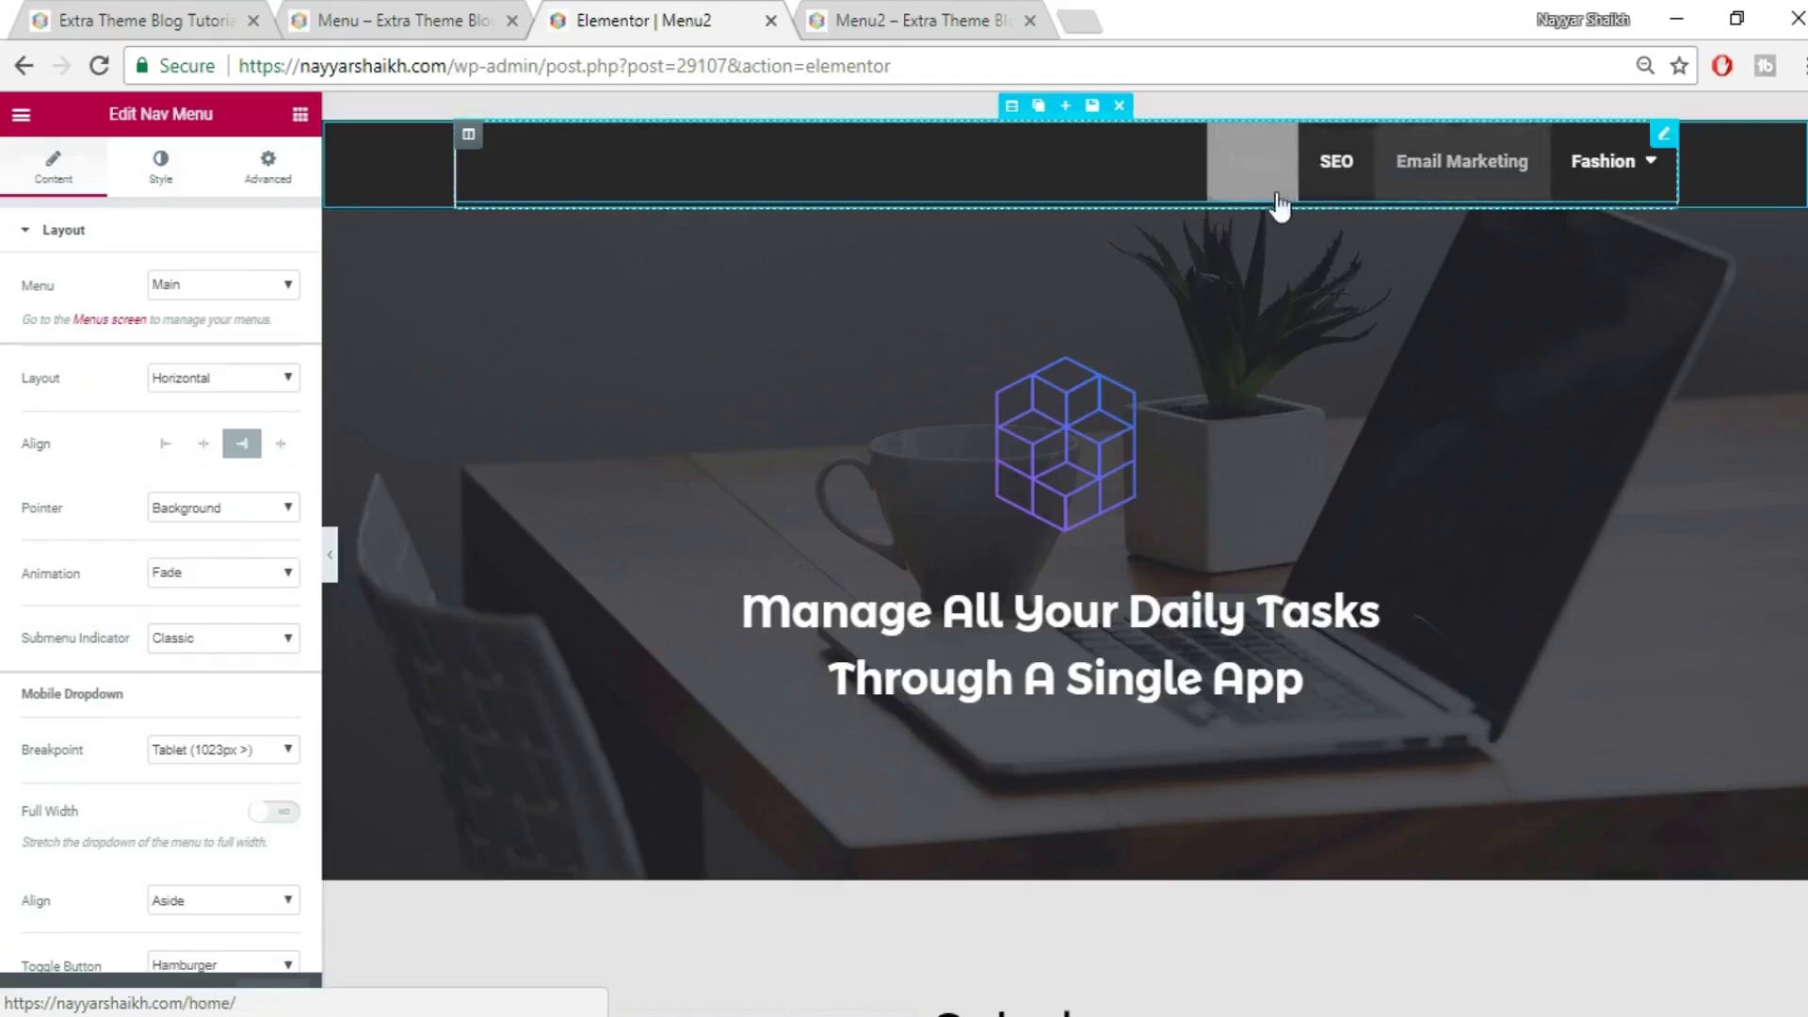
pyautogui.click(984, 4)
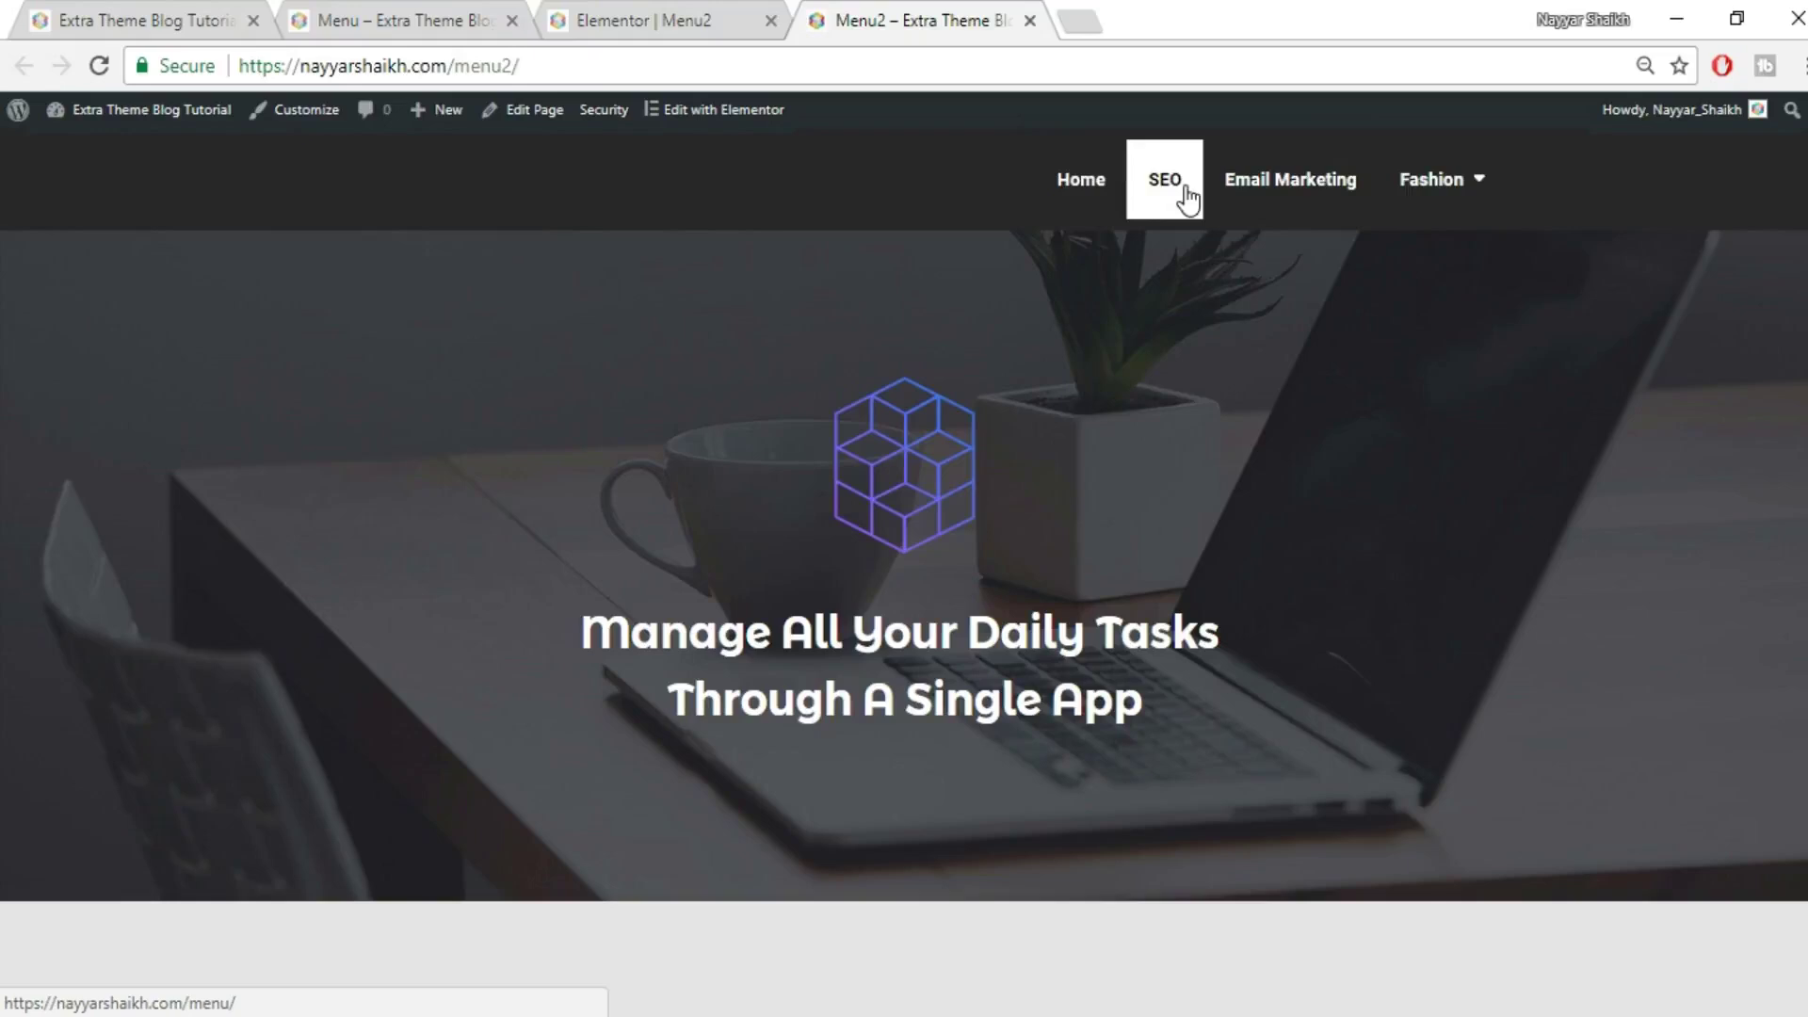
pyautogui.click(369, 2)
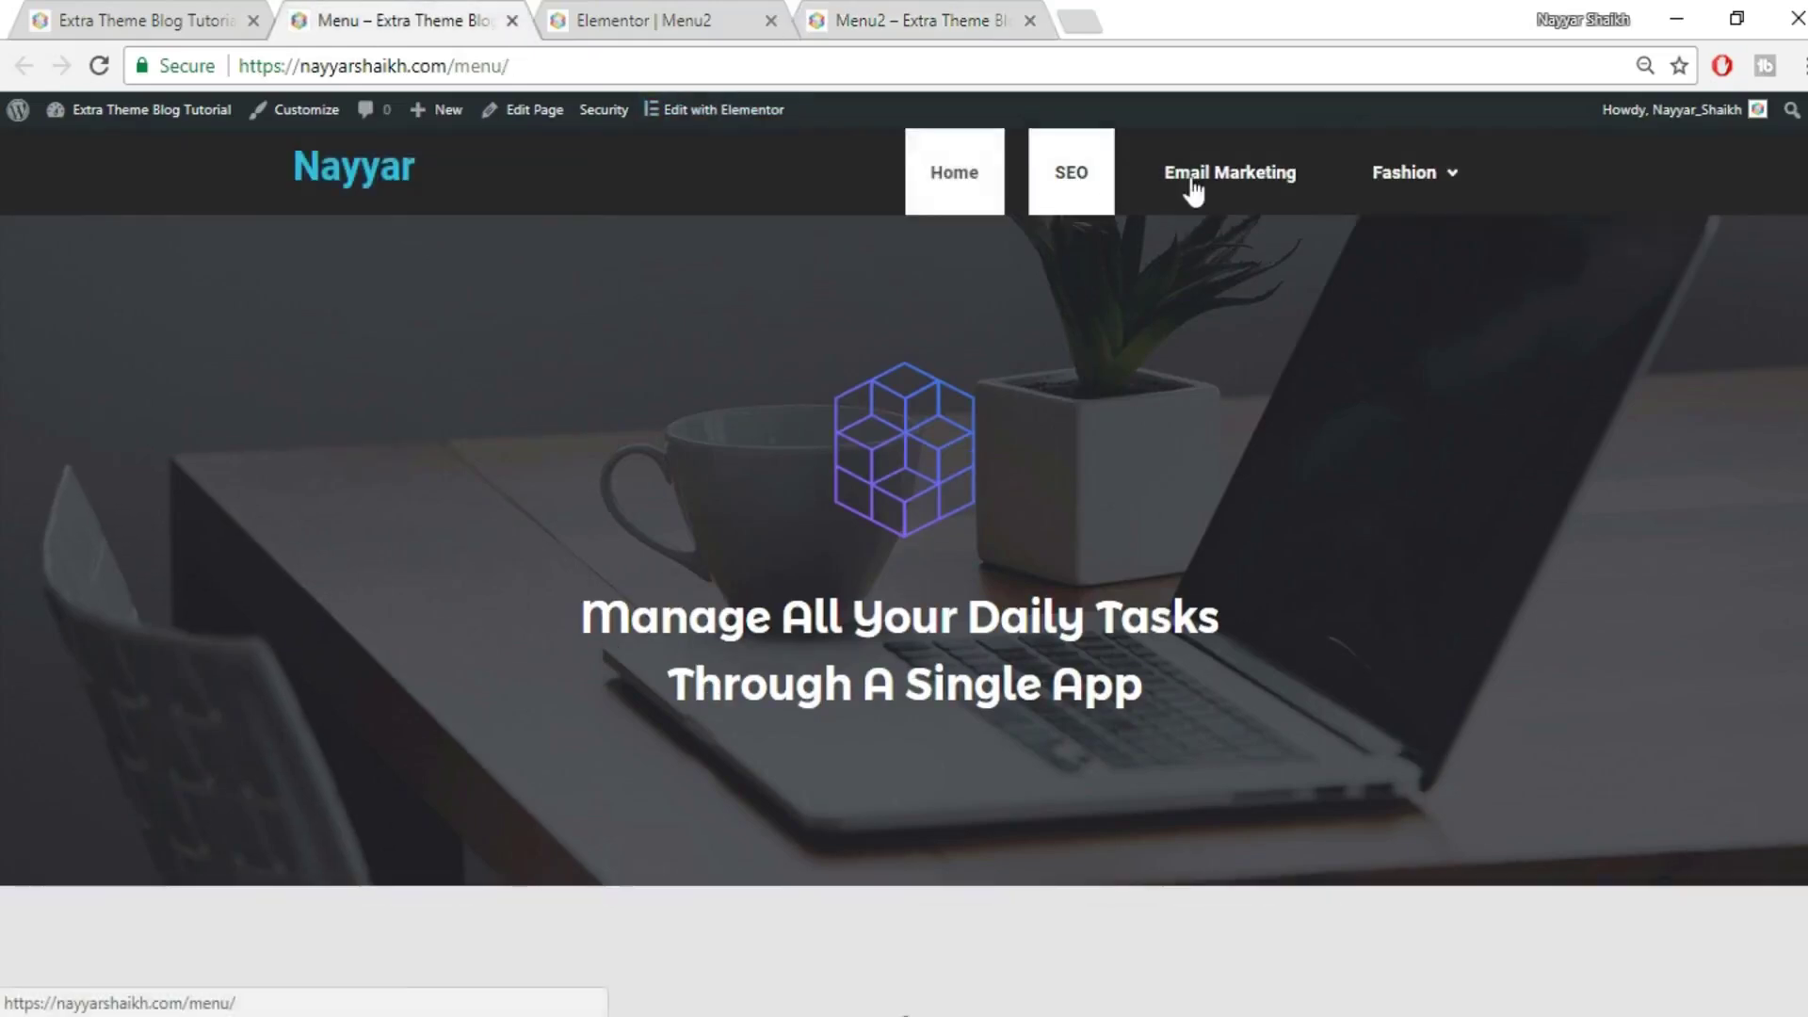
pyautogui.click(644, 20)
# Enable custom typography for the main menu with size 24 and letter spacing 1.6, and check the Fashion submenu
pyautogui.click(173, 172)
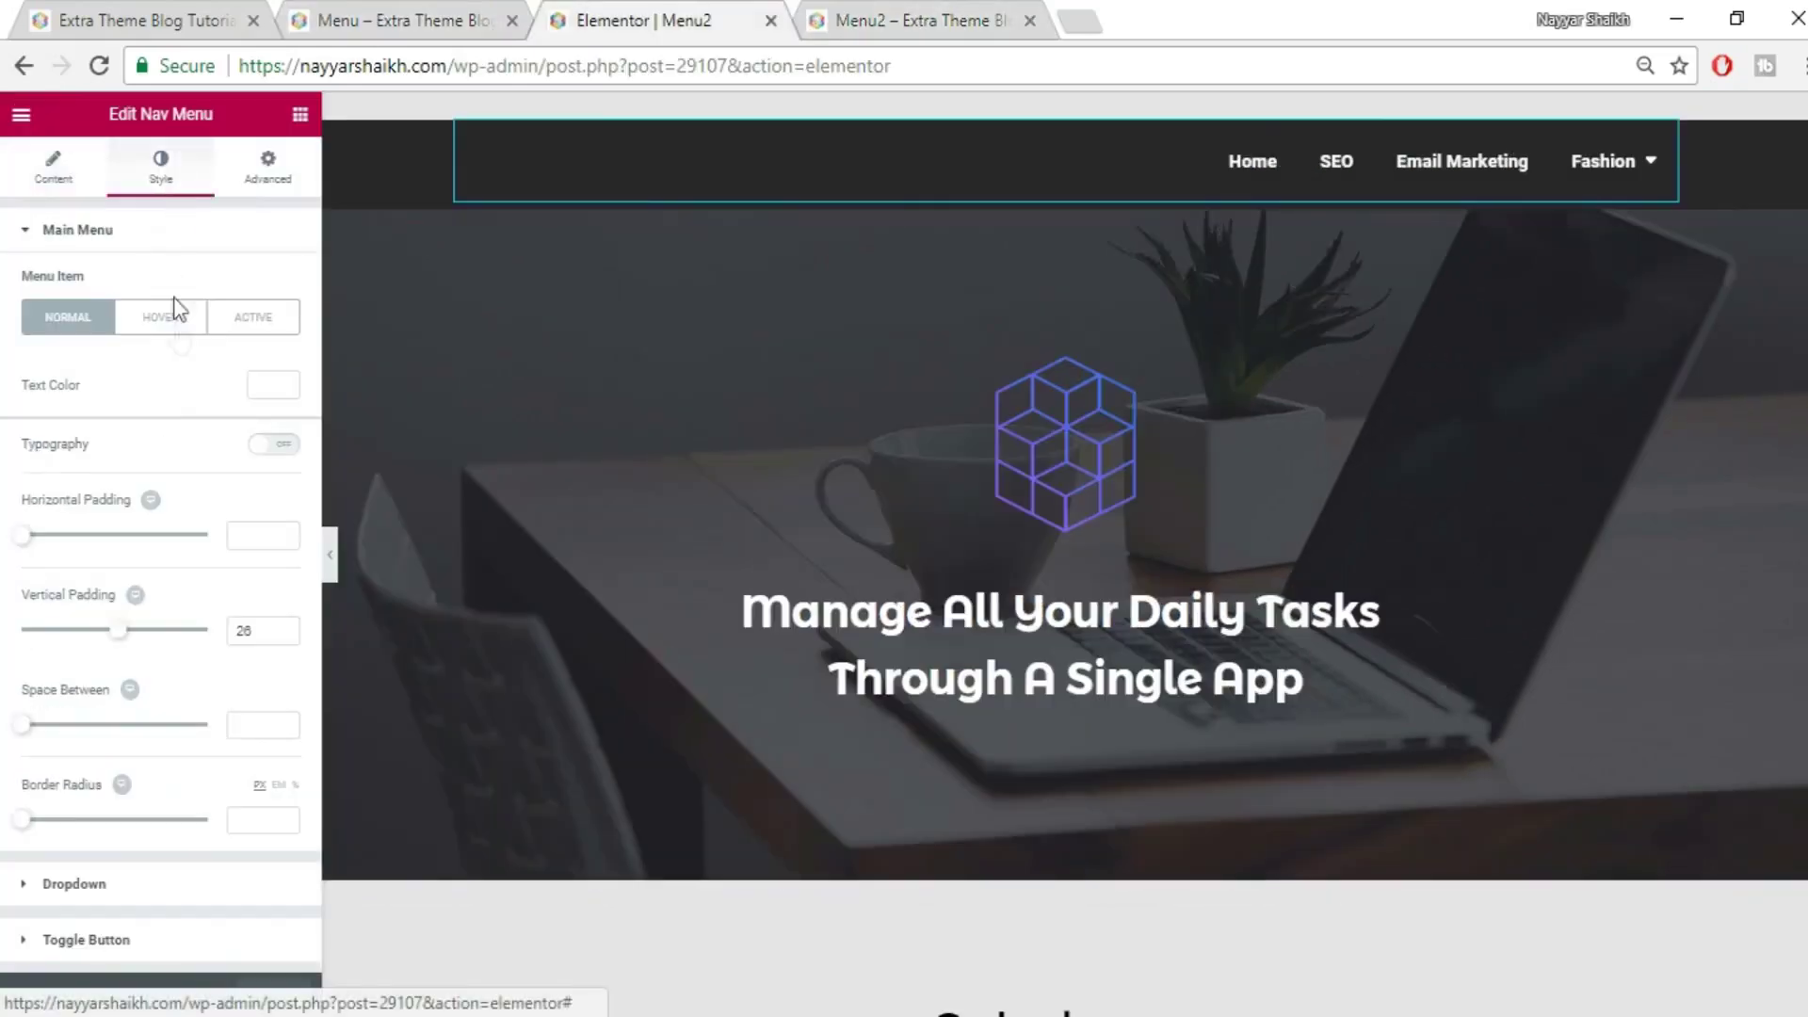
pyautogui.click(286, 444)
pyautogui.moveTo(27, 537); pyautogui.dragTo(47, 541)
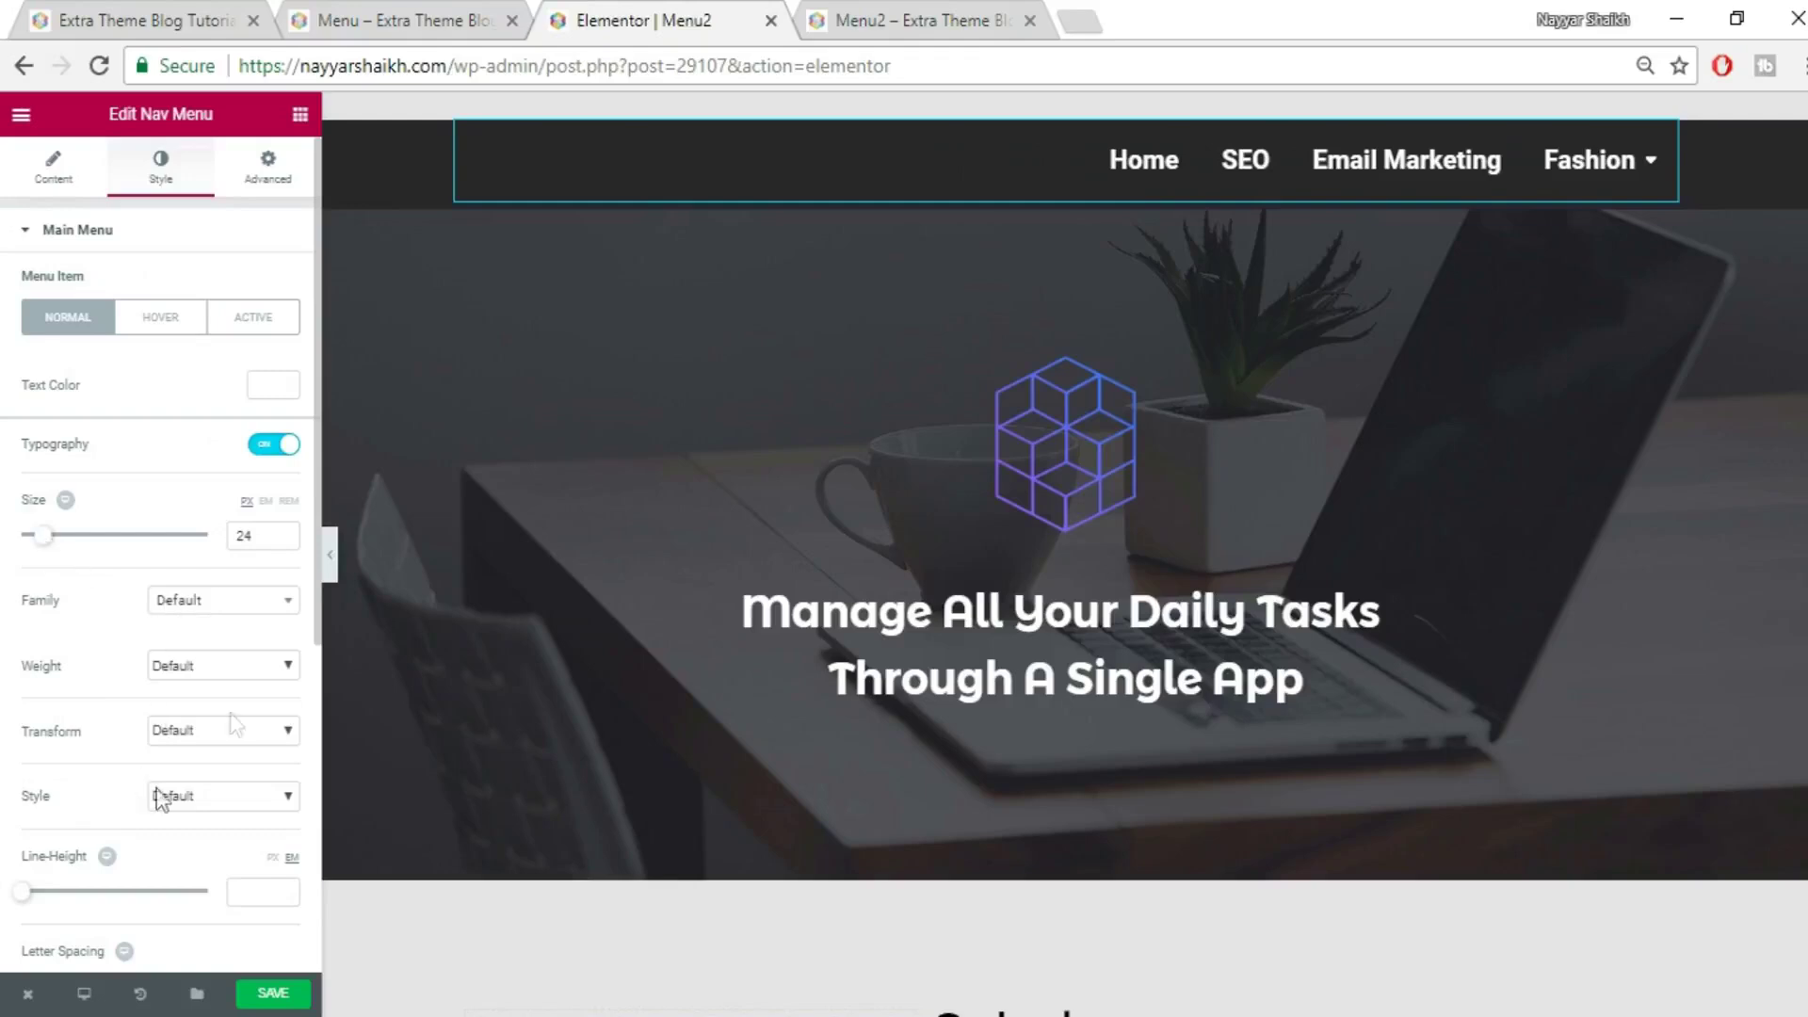
pyautogui.scroll(-2, 195, 861)
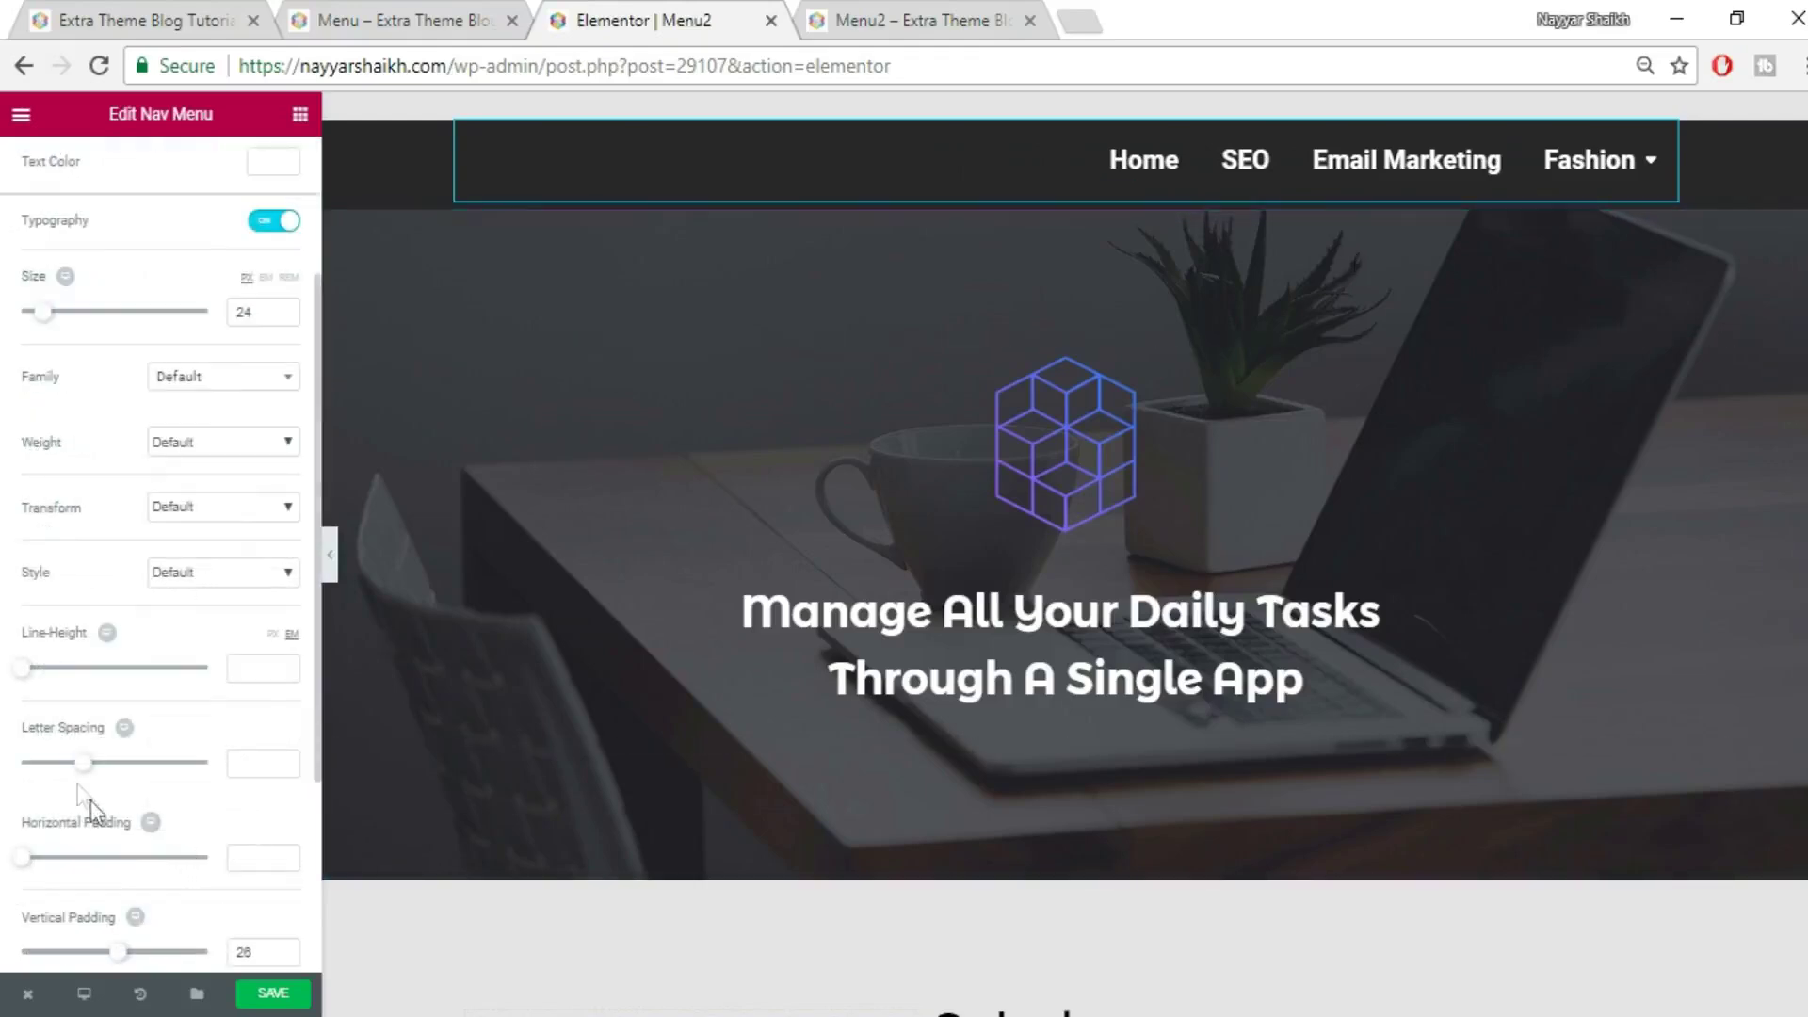
pyautogui.moveTo(85, 772); pyautogui.dragTo(103, 774)
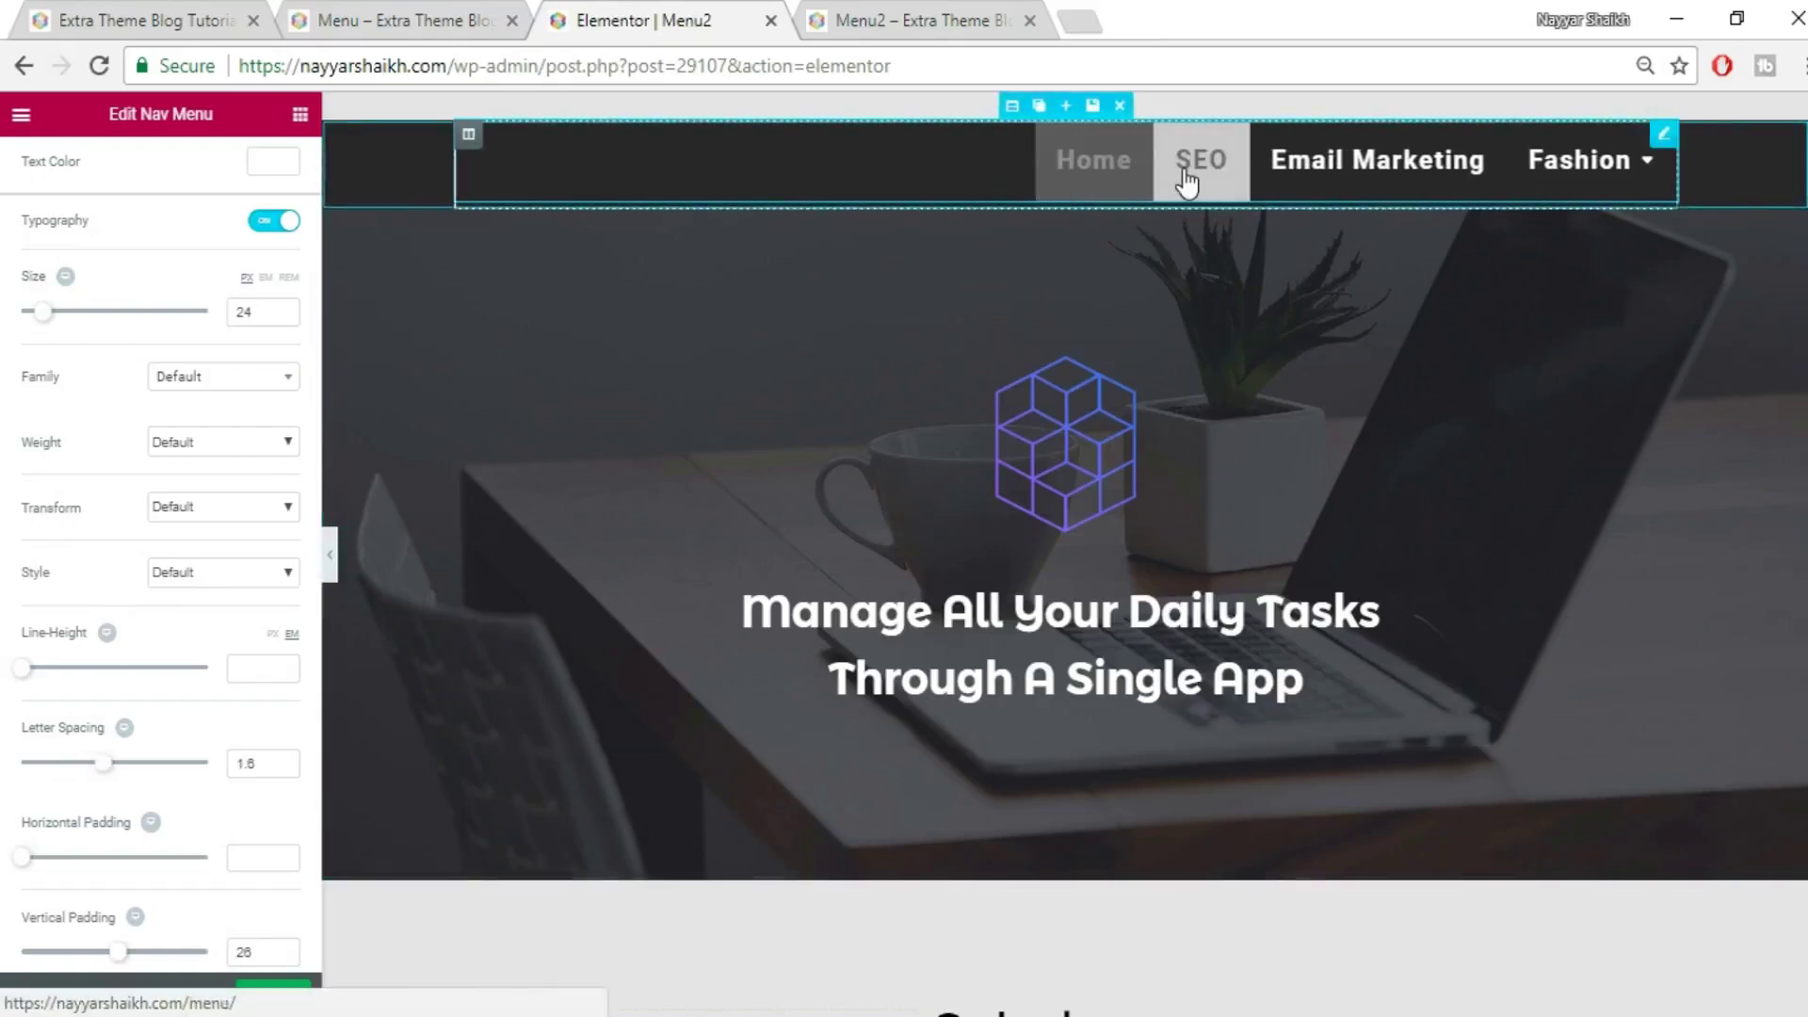
pyautogui.moveTo(1574, 178)
pyautogui.click(1595, 283)
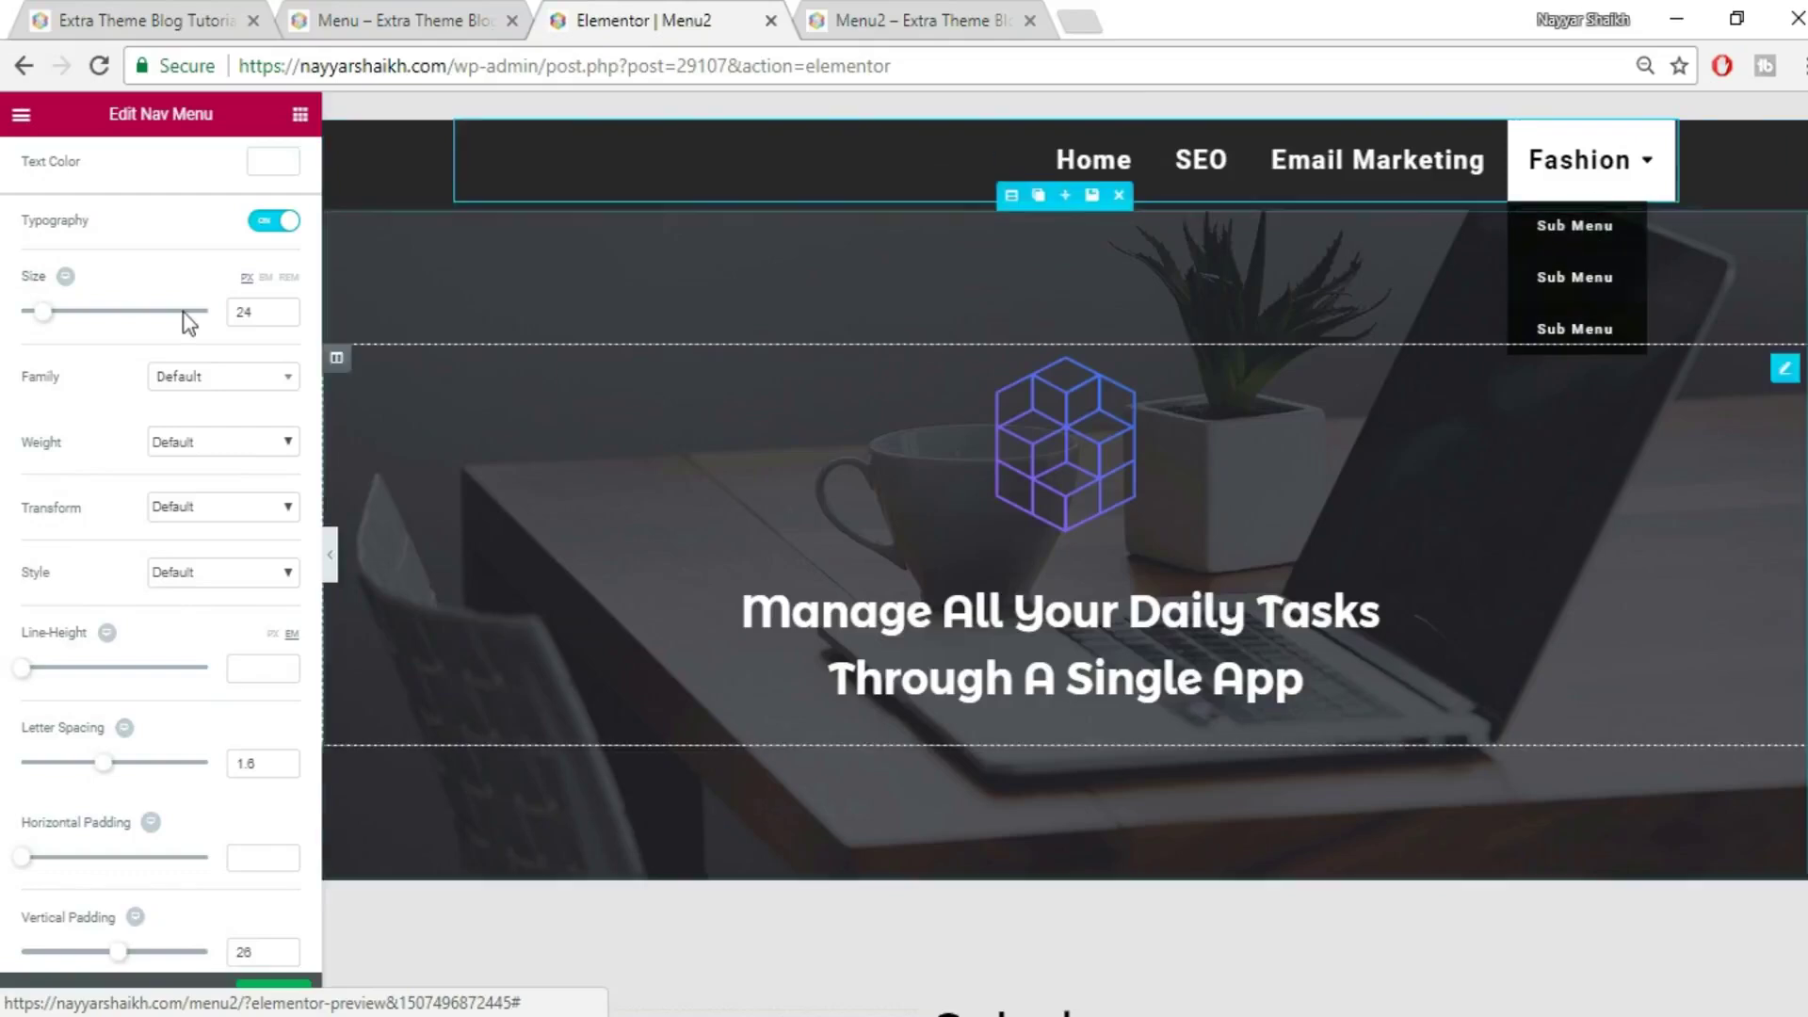
# Set the main menu's active text color to white and active pointer color to black, consulting the Menu page for reference
pyautogui.click(256, 320)
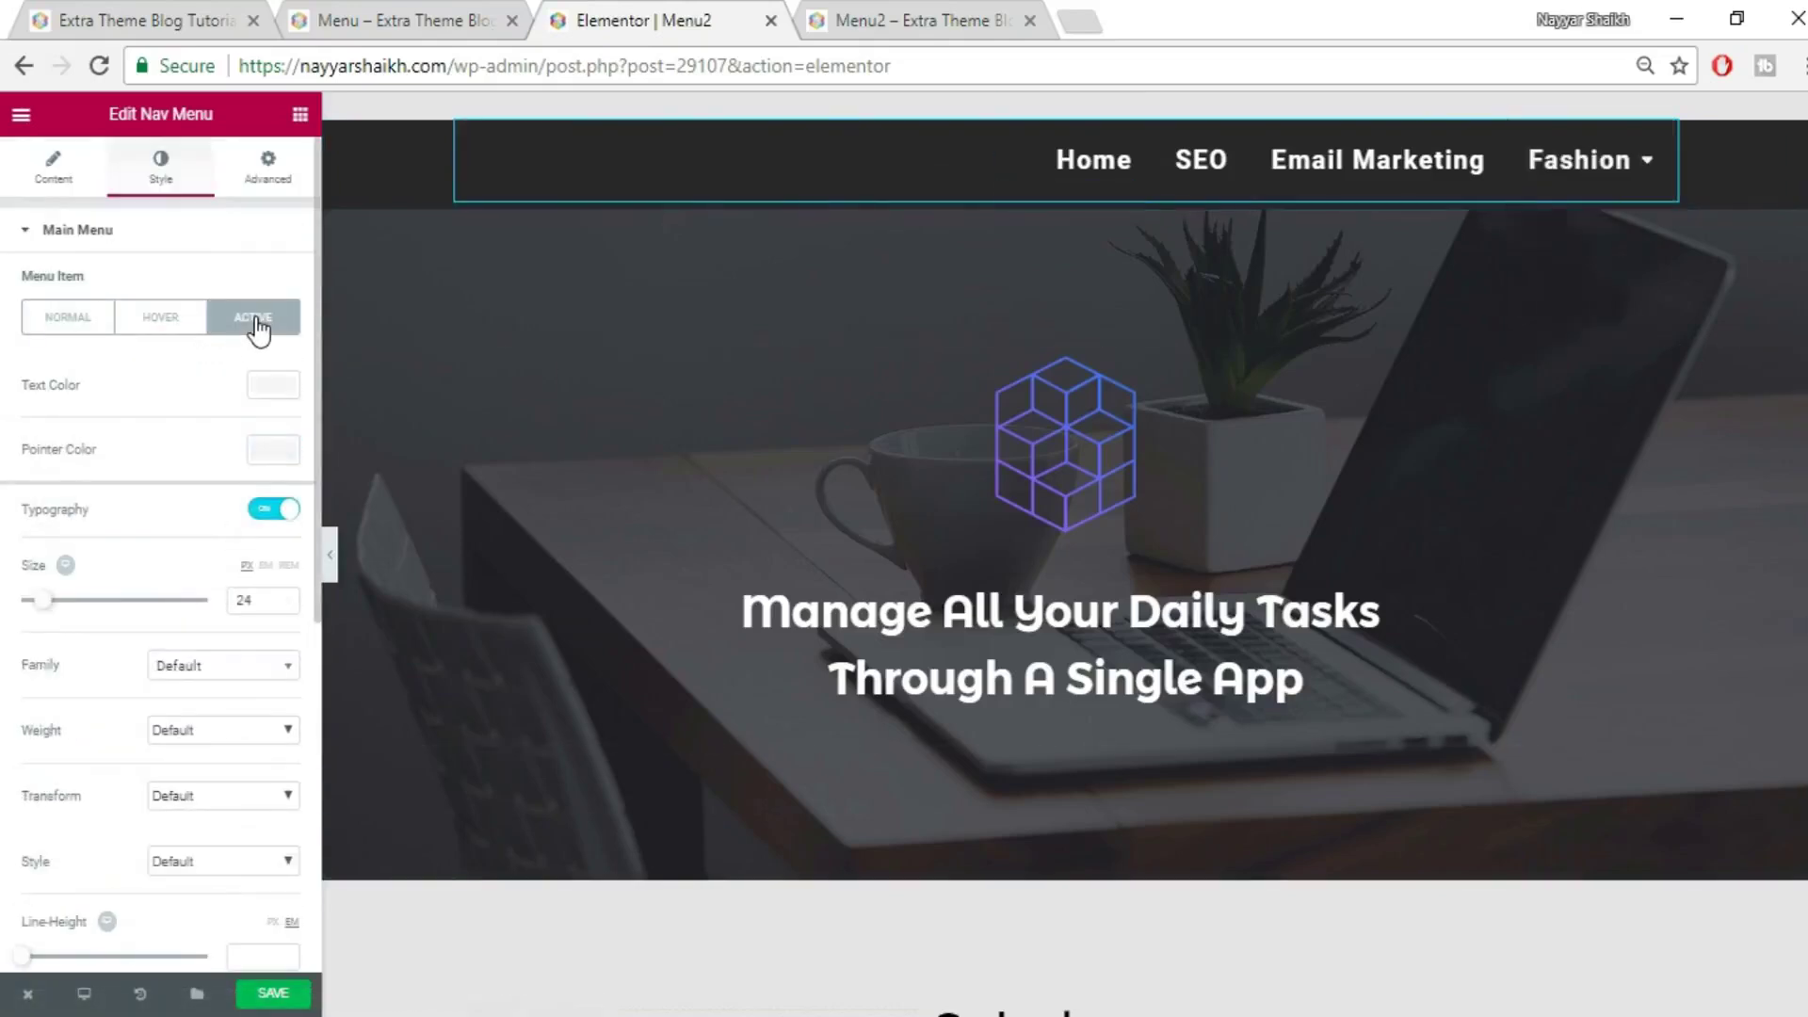
pyautogui.click(409, 13)
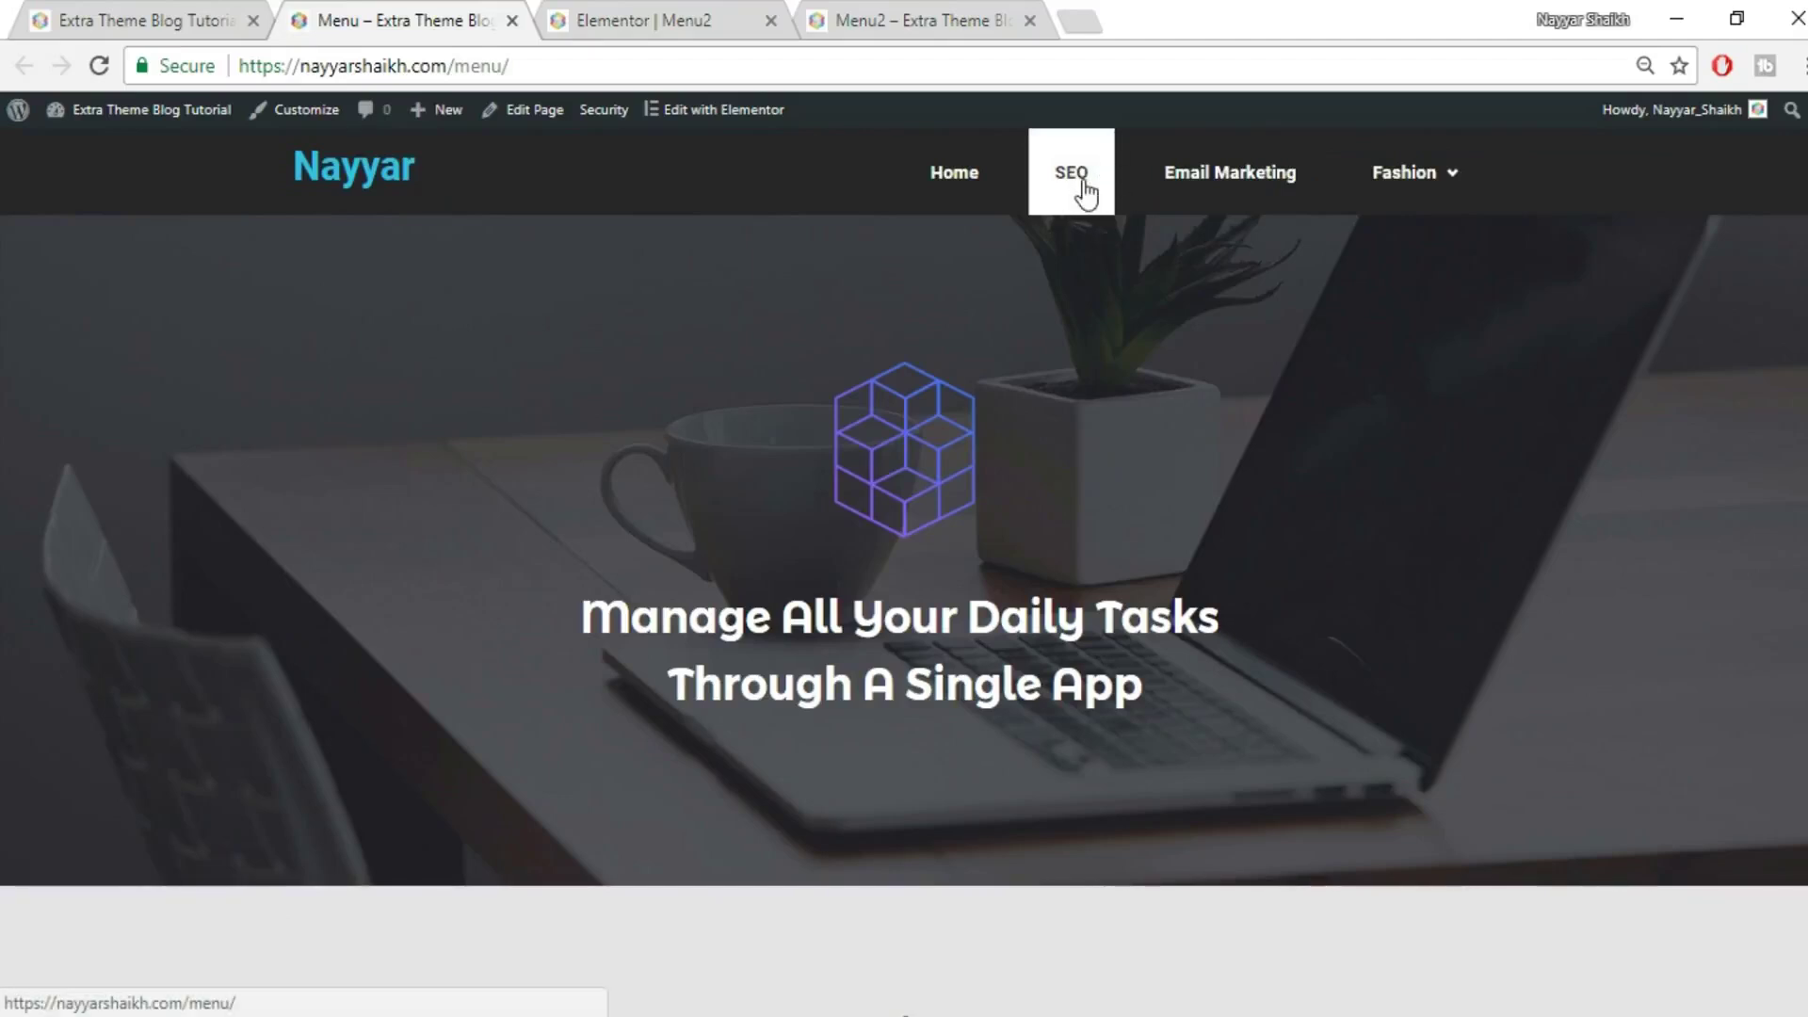
pyautogui.click(653, 4)
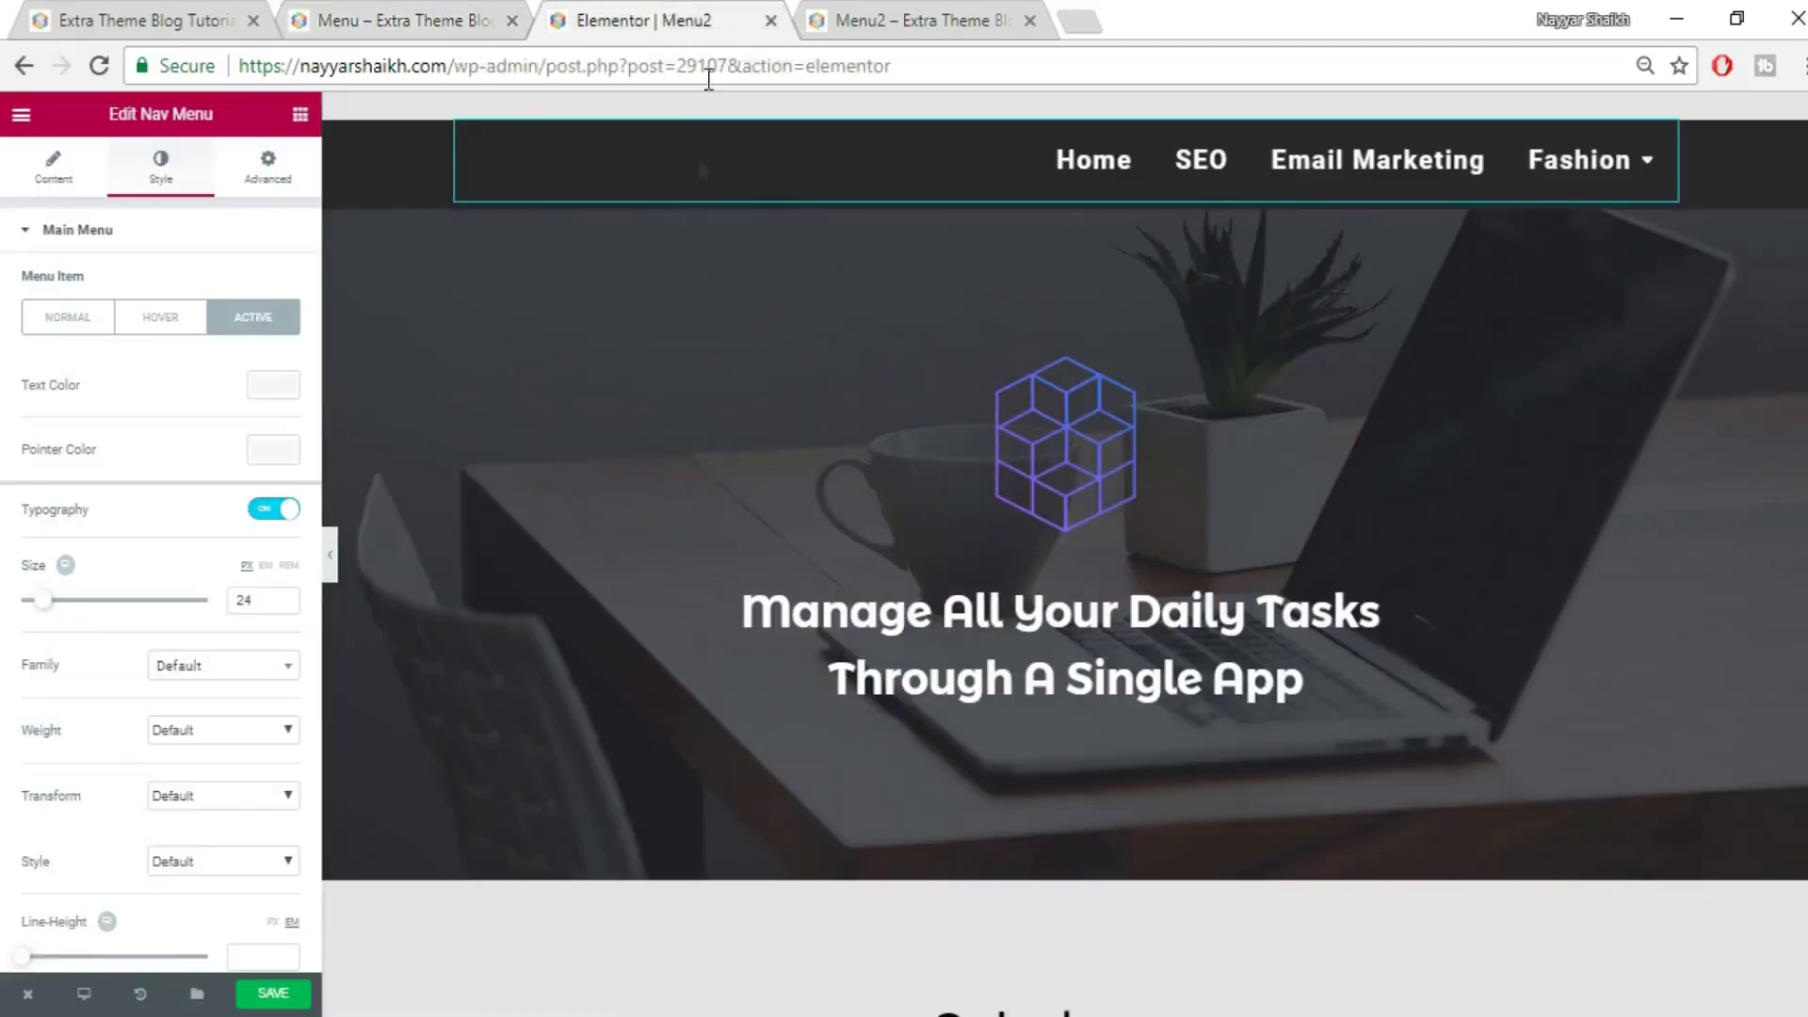
pyautogui.click(271, 385)
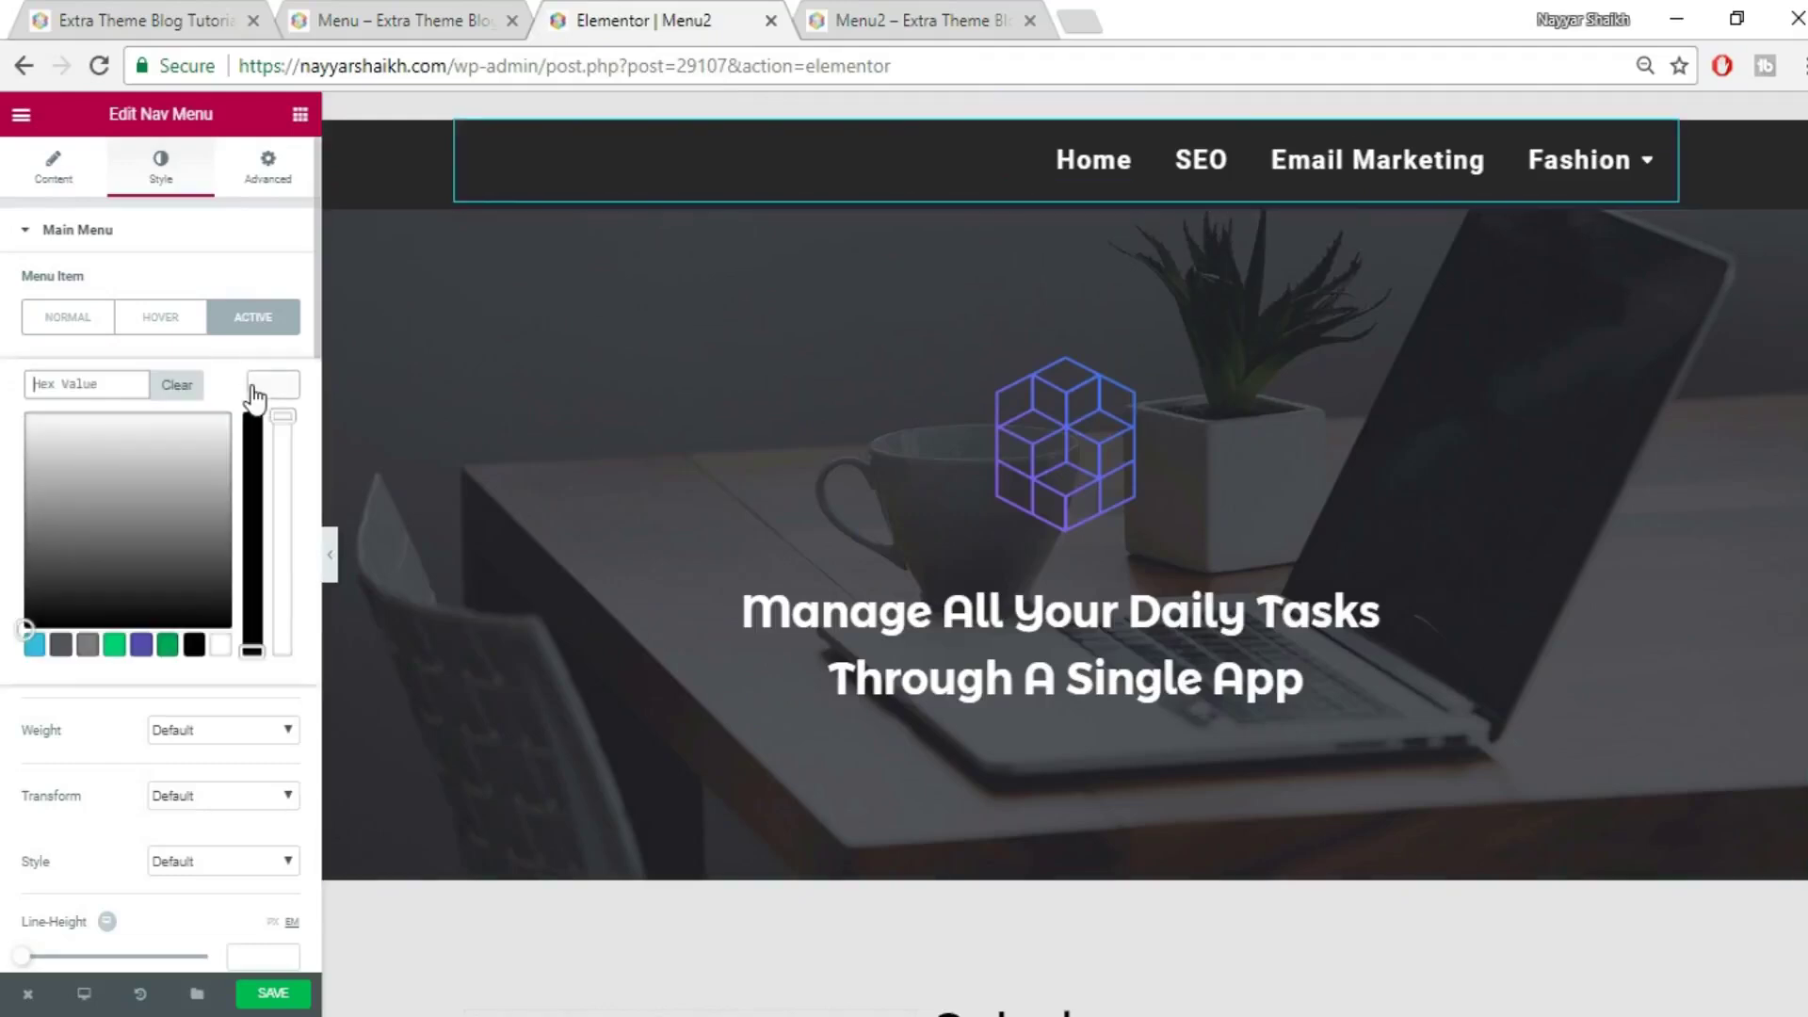
pyautogui.click(220, 646)
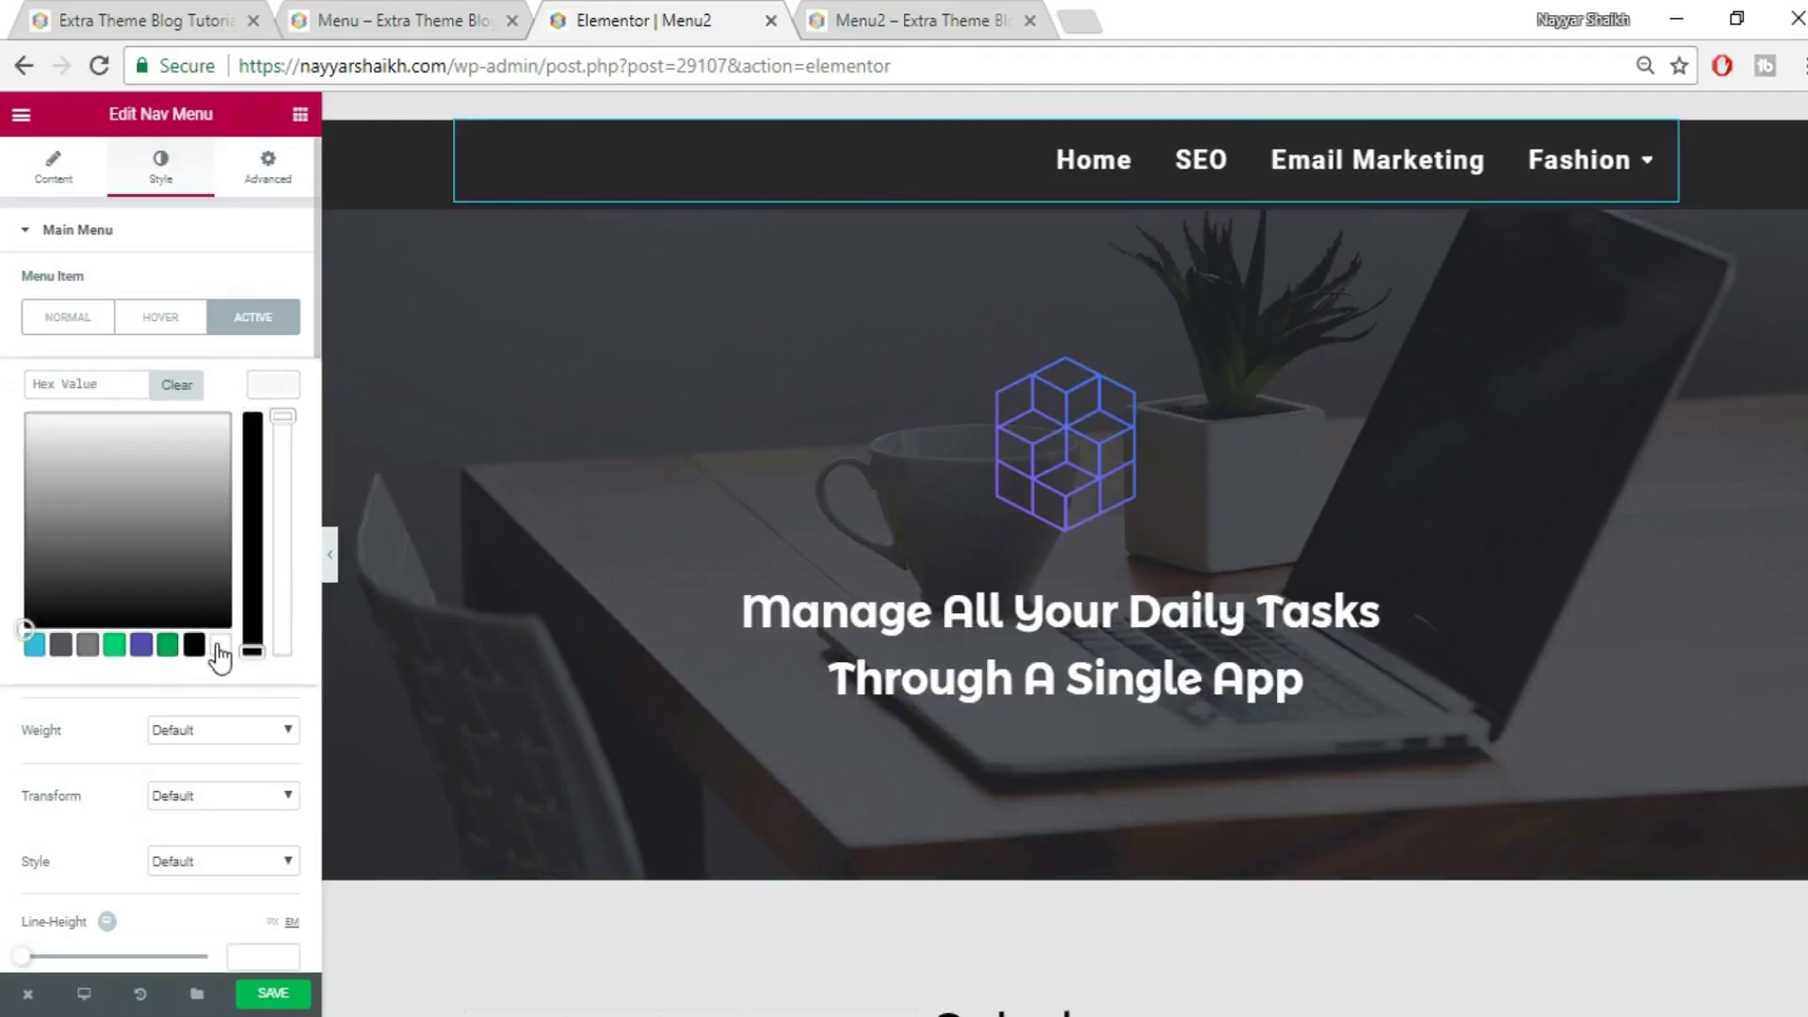
pyautogui.click(297, 385)
pyautogui.click(291, 461)
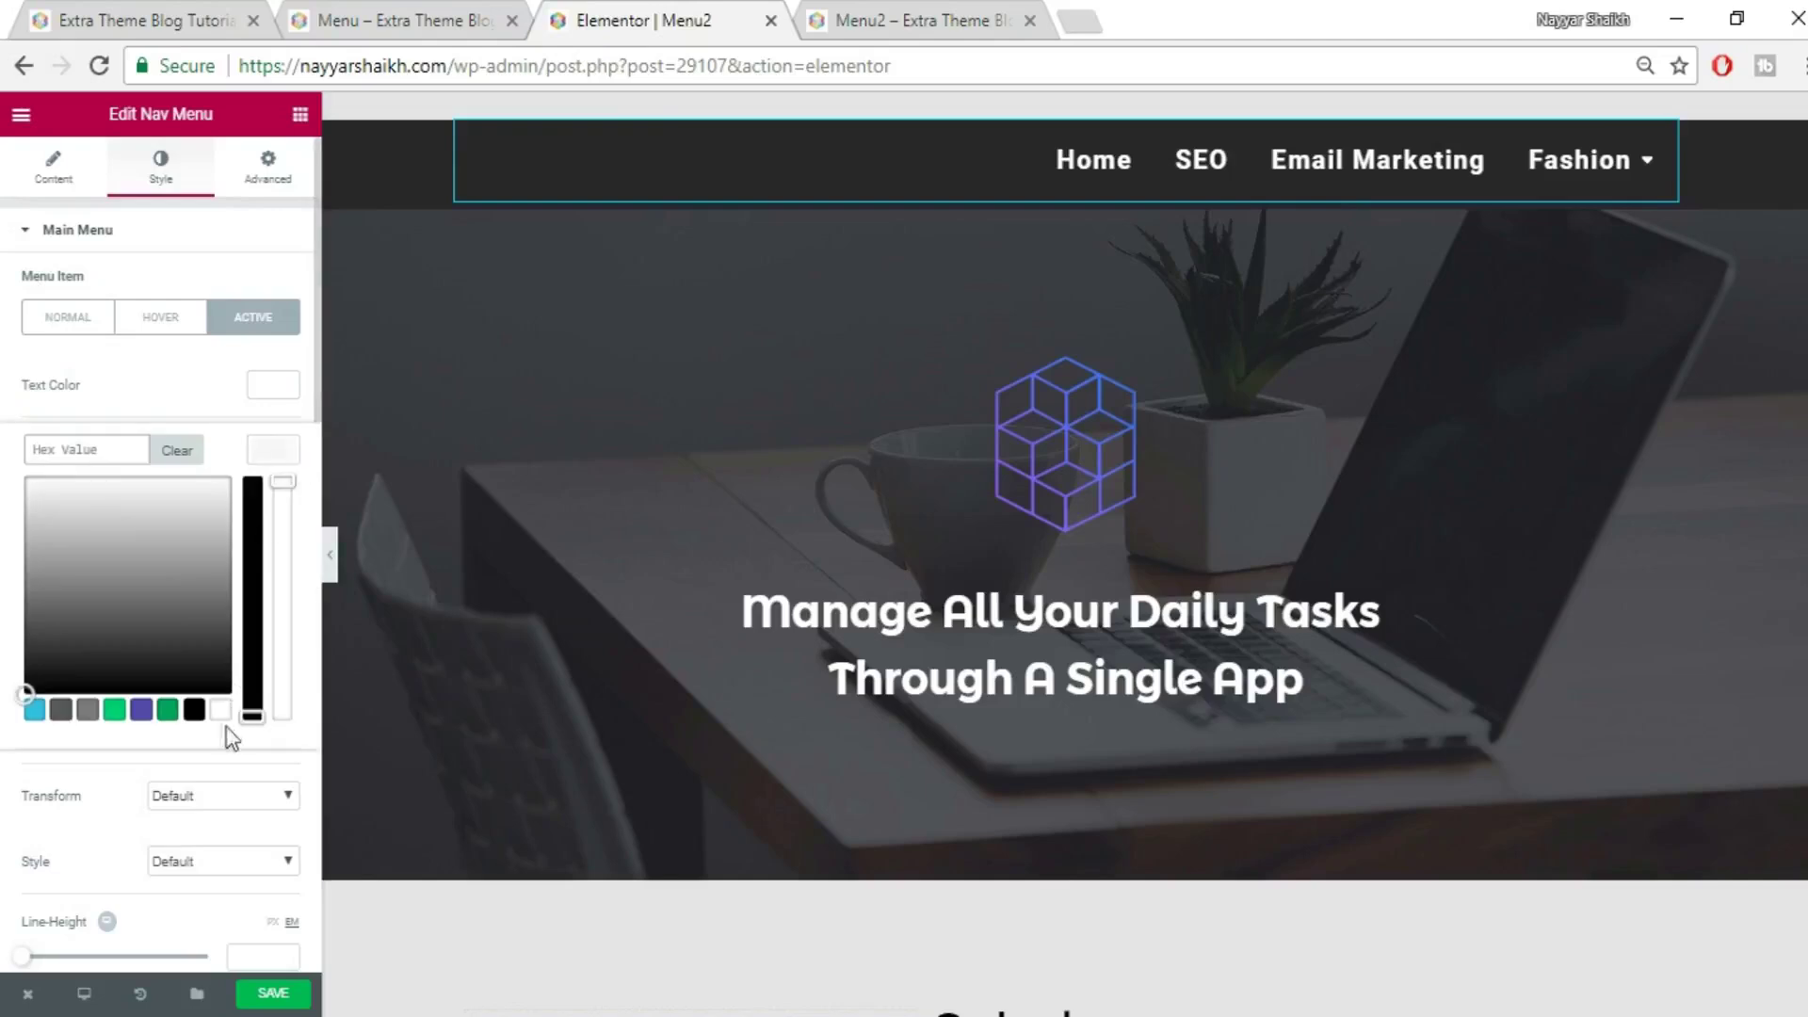
pyautogui.click(194, 709)
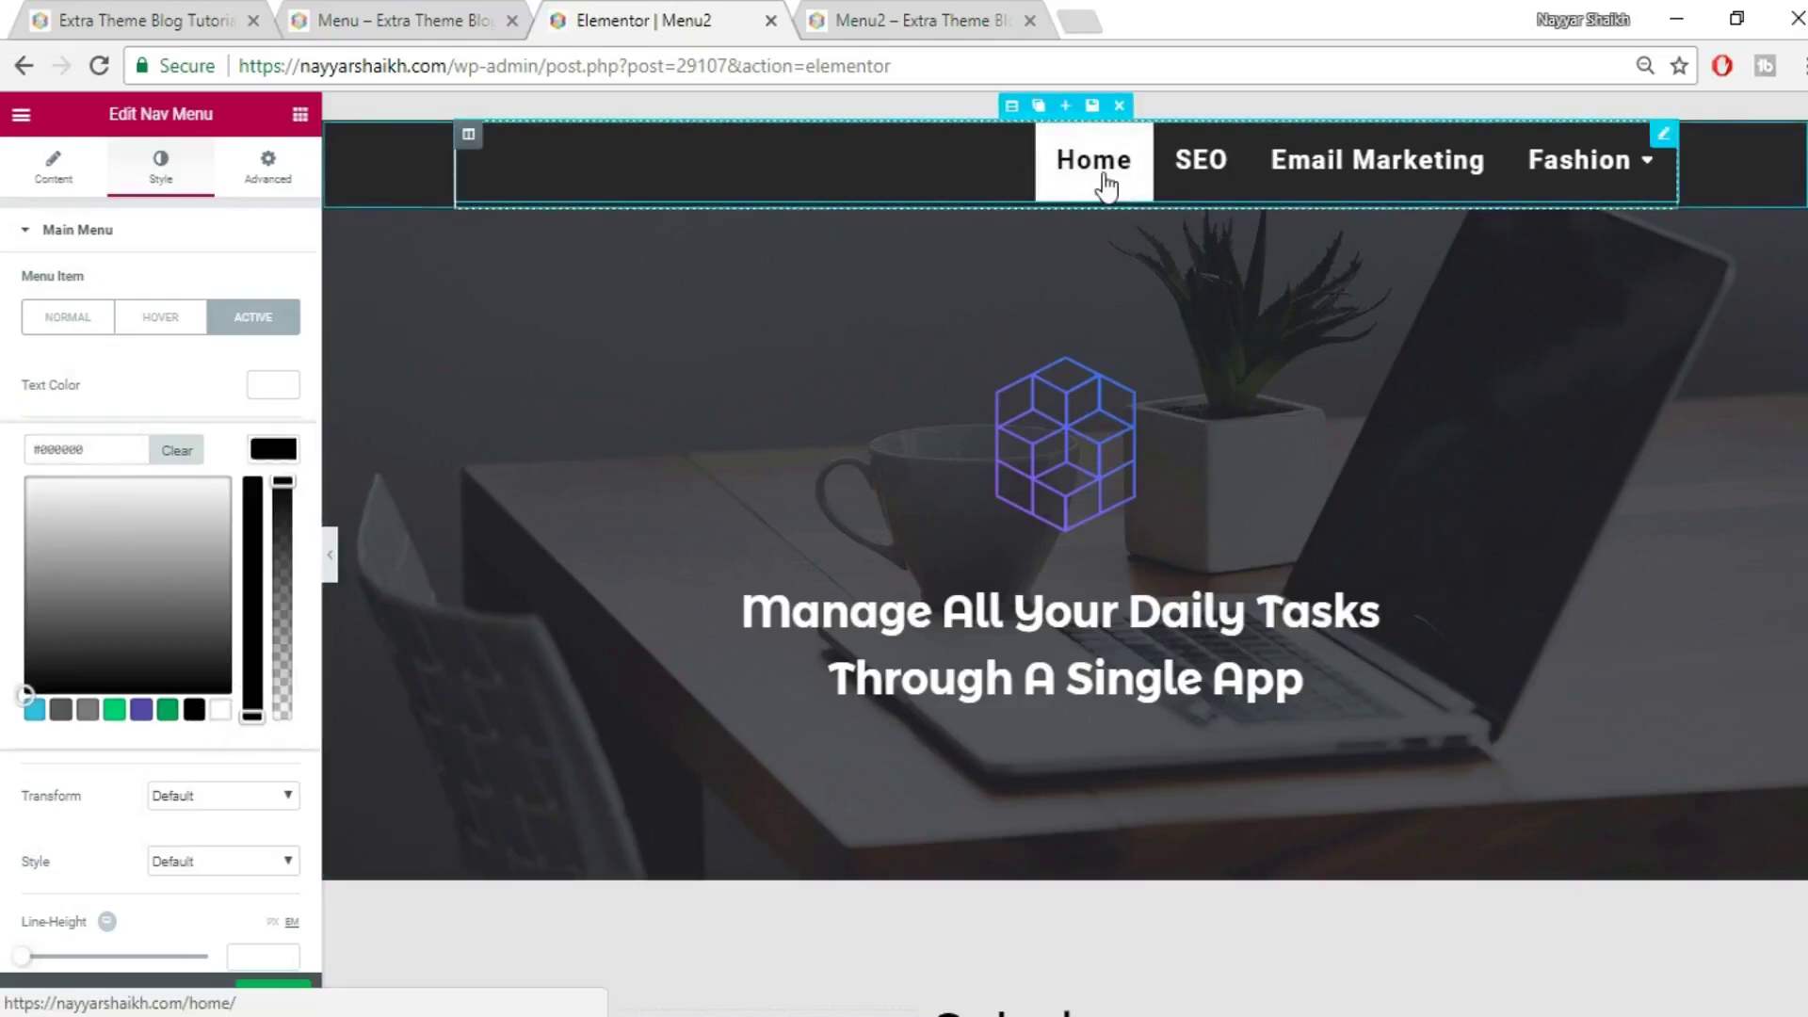
# Check the menu item styling on the Menu page again and save the Menu2 page in the editor
pyautogui.click(324, 8)
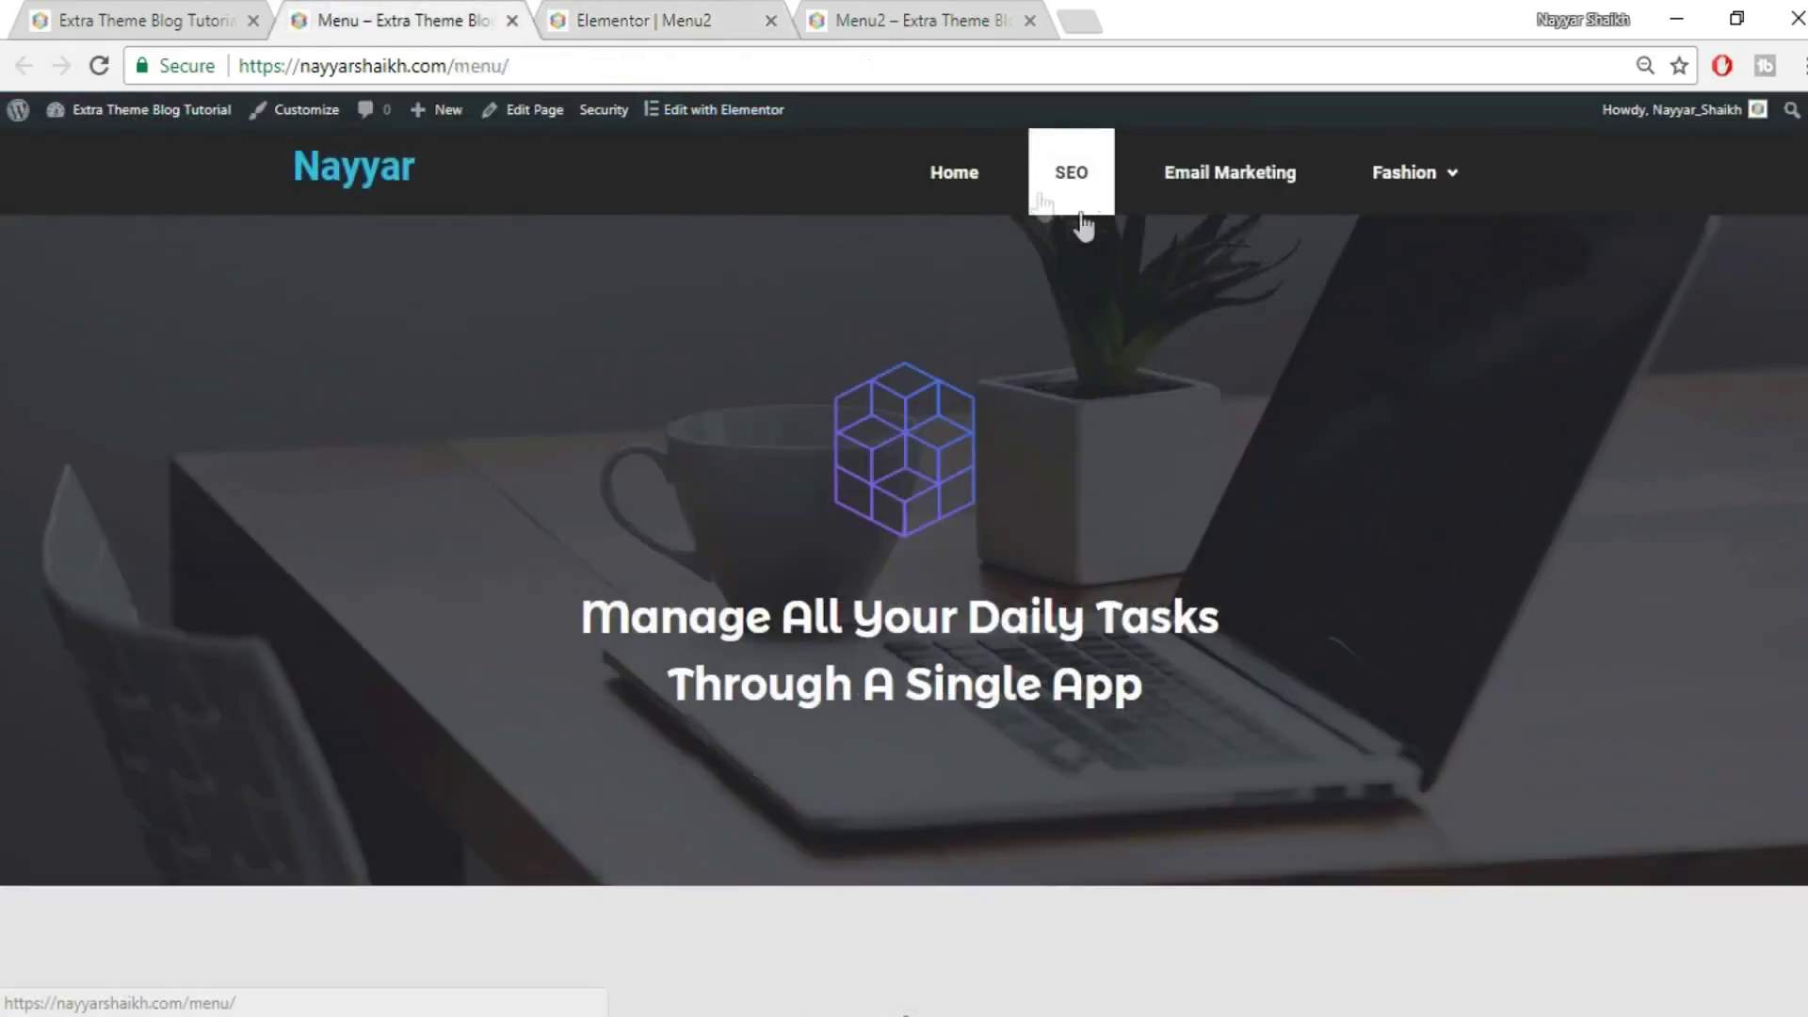
pyautogui.click(692, 8)
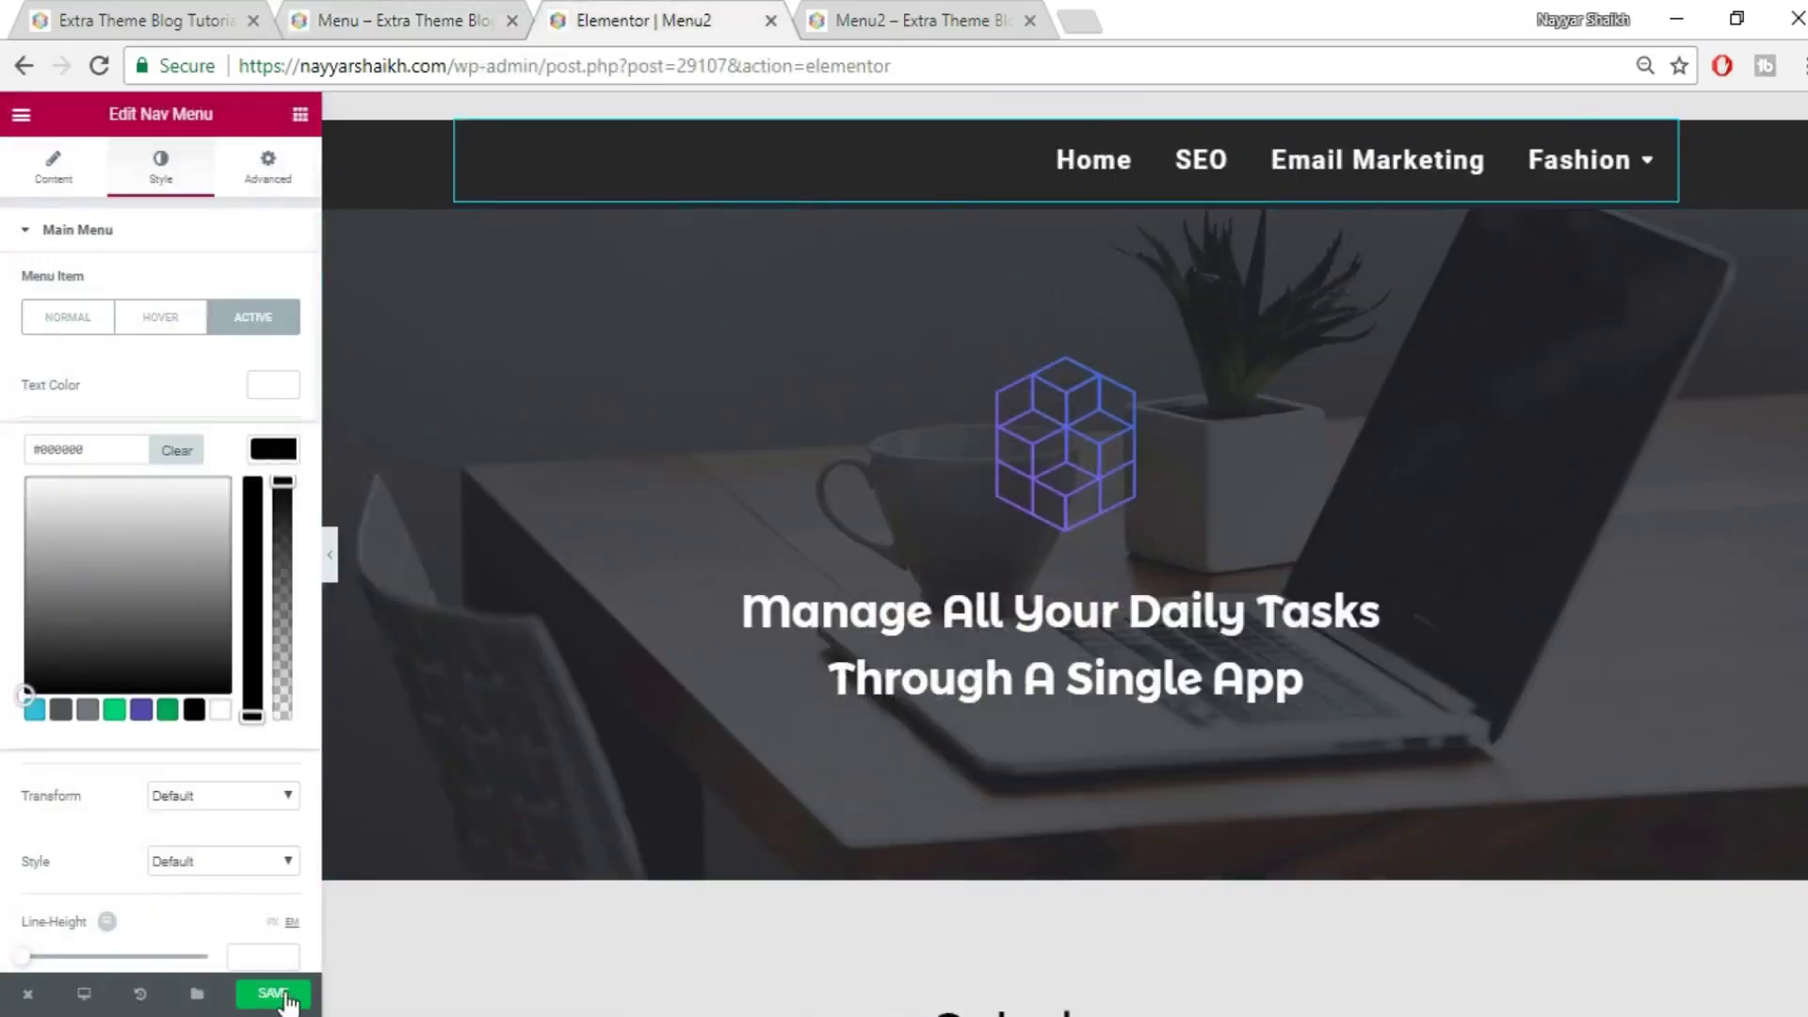
pyautogui.click(363, 629)
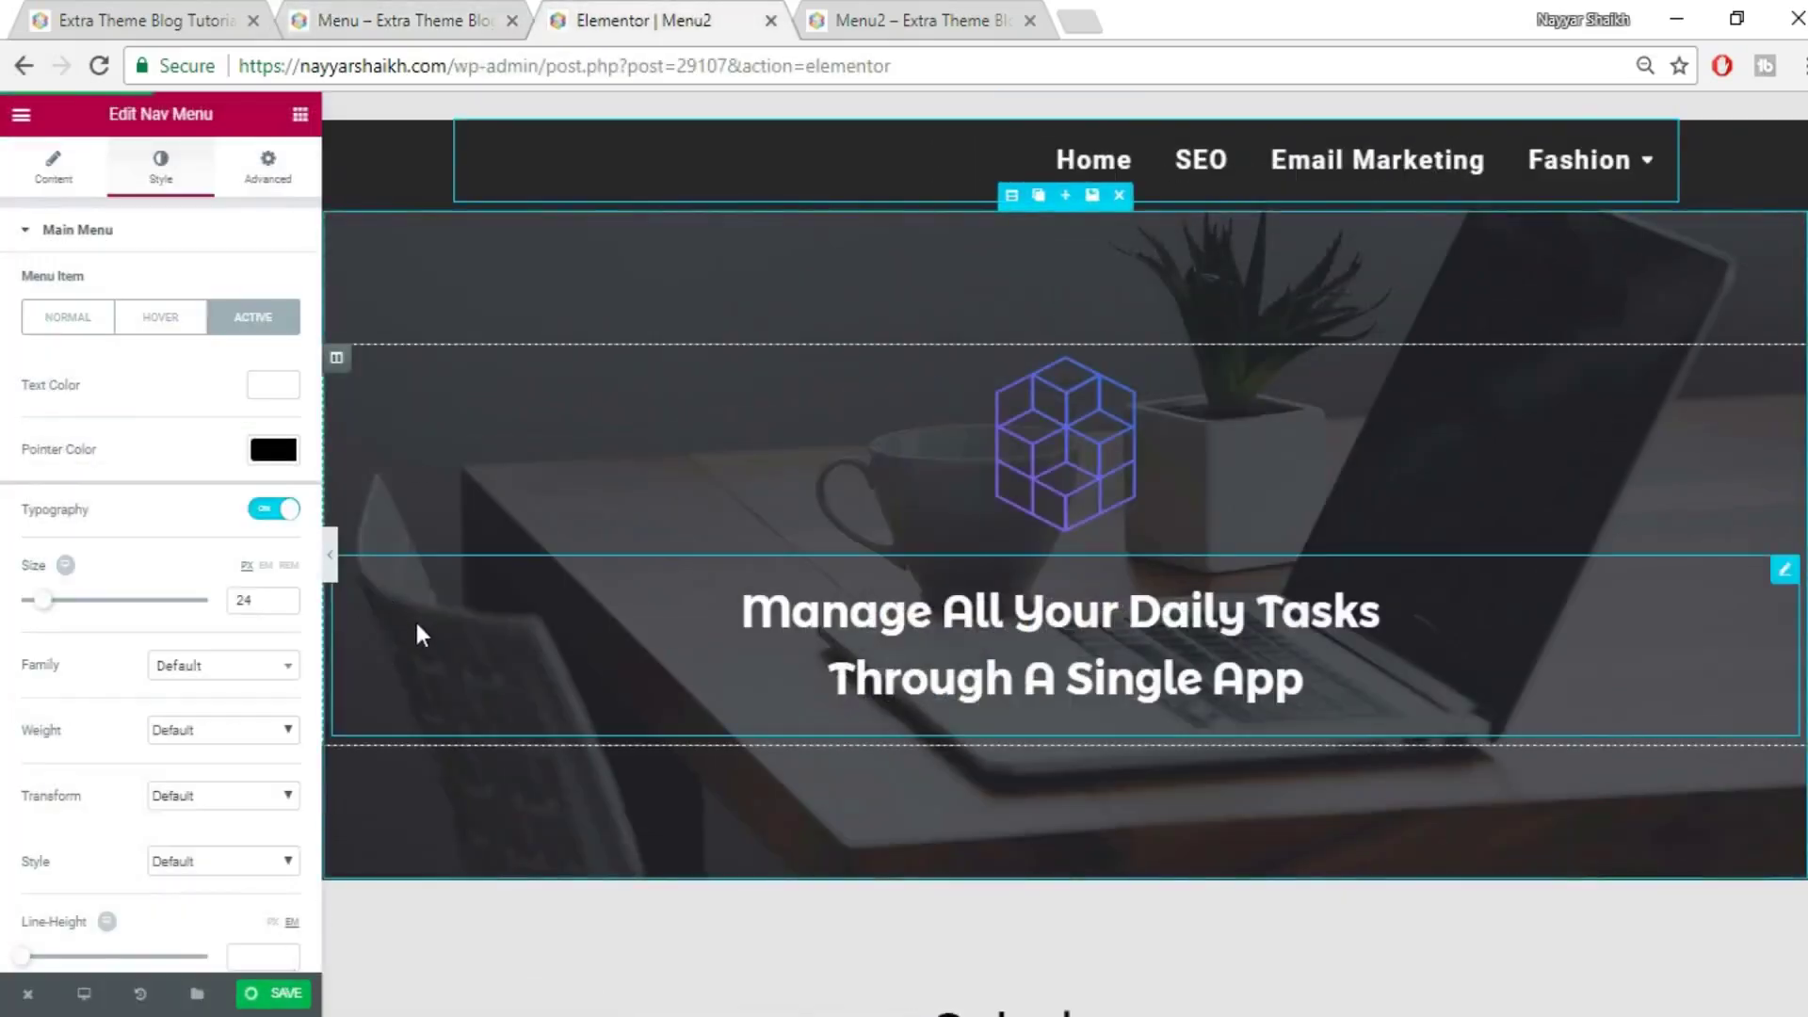
pyautogui.hotkey('ctrl', 's')
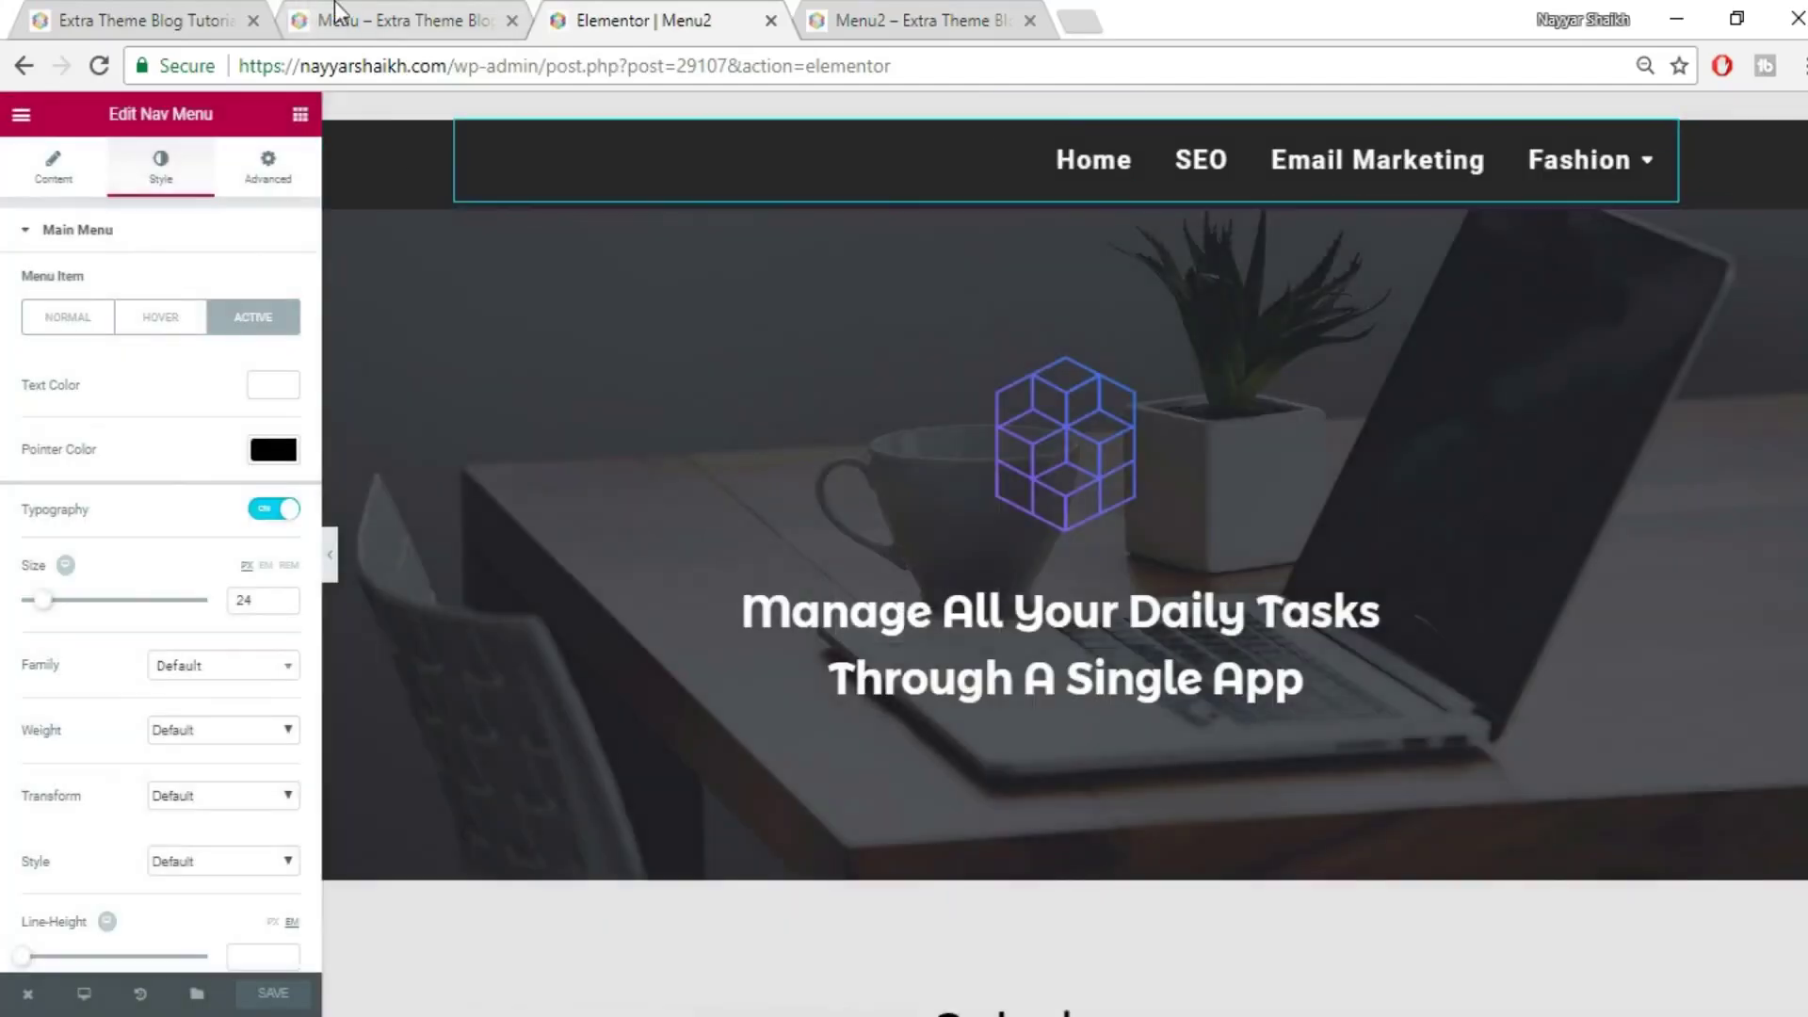
# Add an empty column before the Nav Menu's column, as on the Menu page, and resize the Nav Menu column to about 64.7%
pyautogui.click(330, 11)
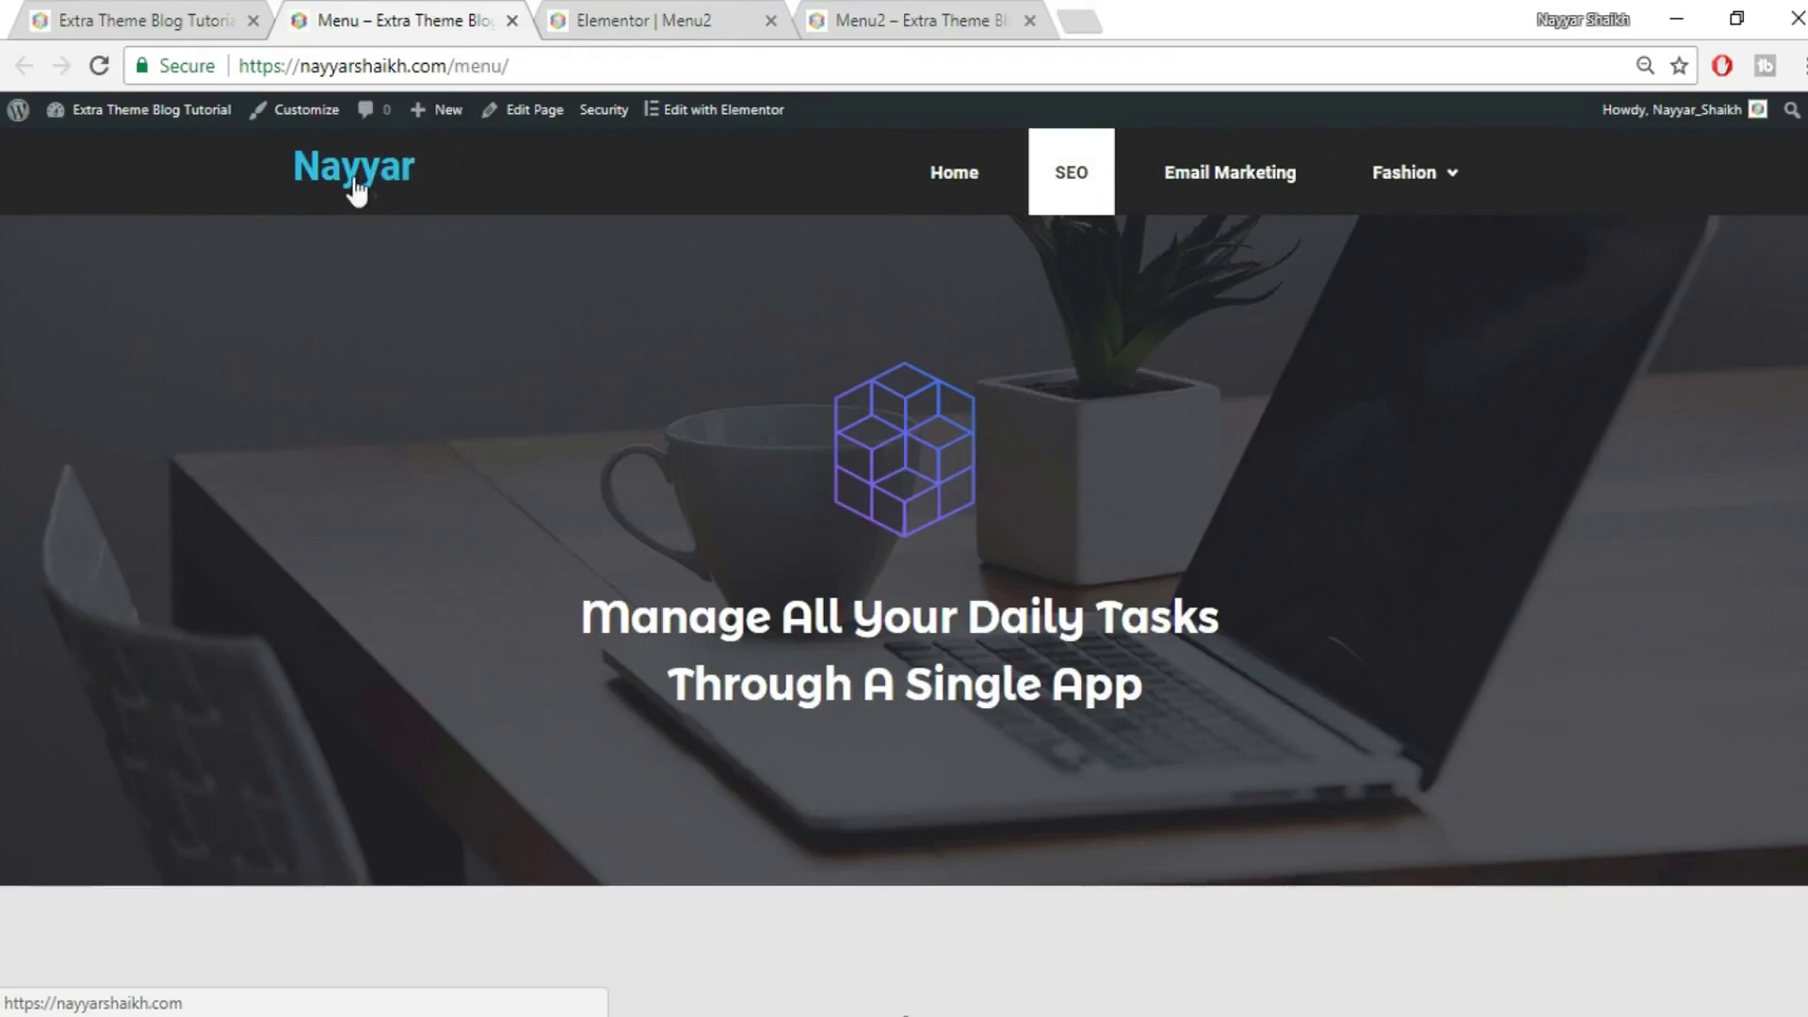
pyautogui.click(621, 17)
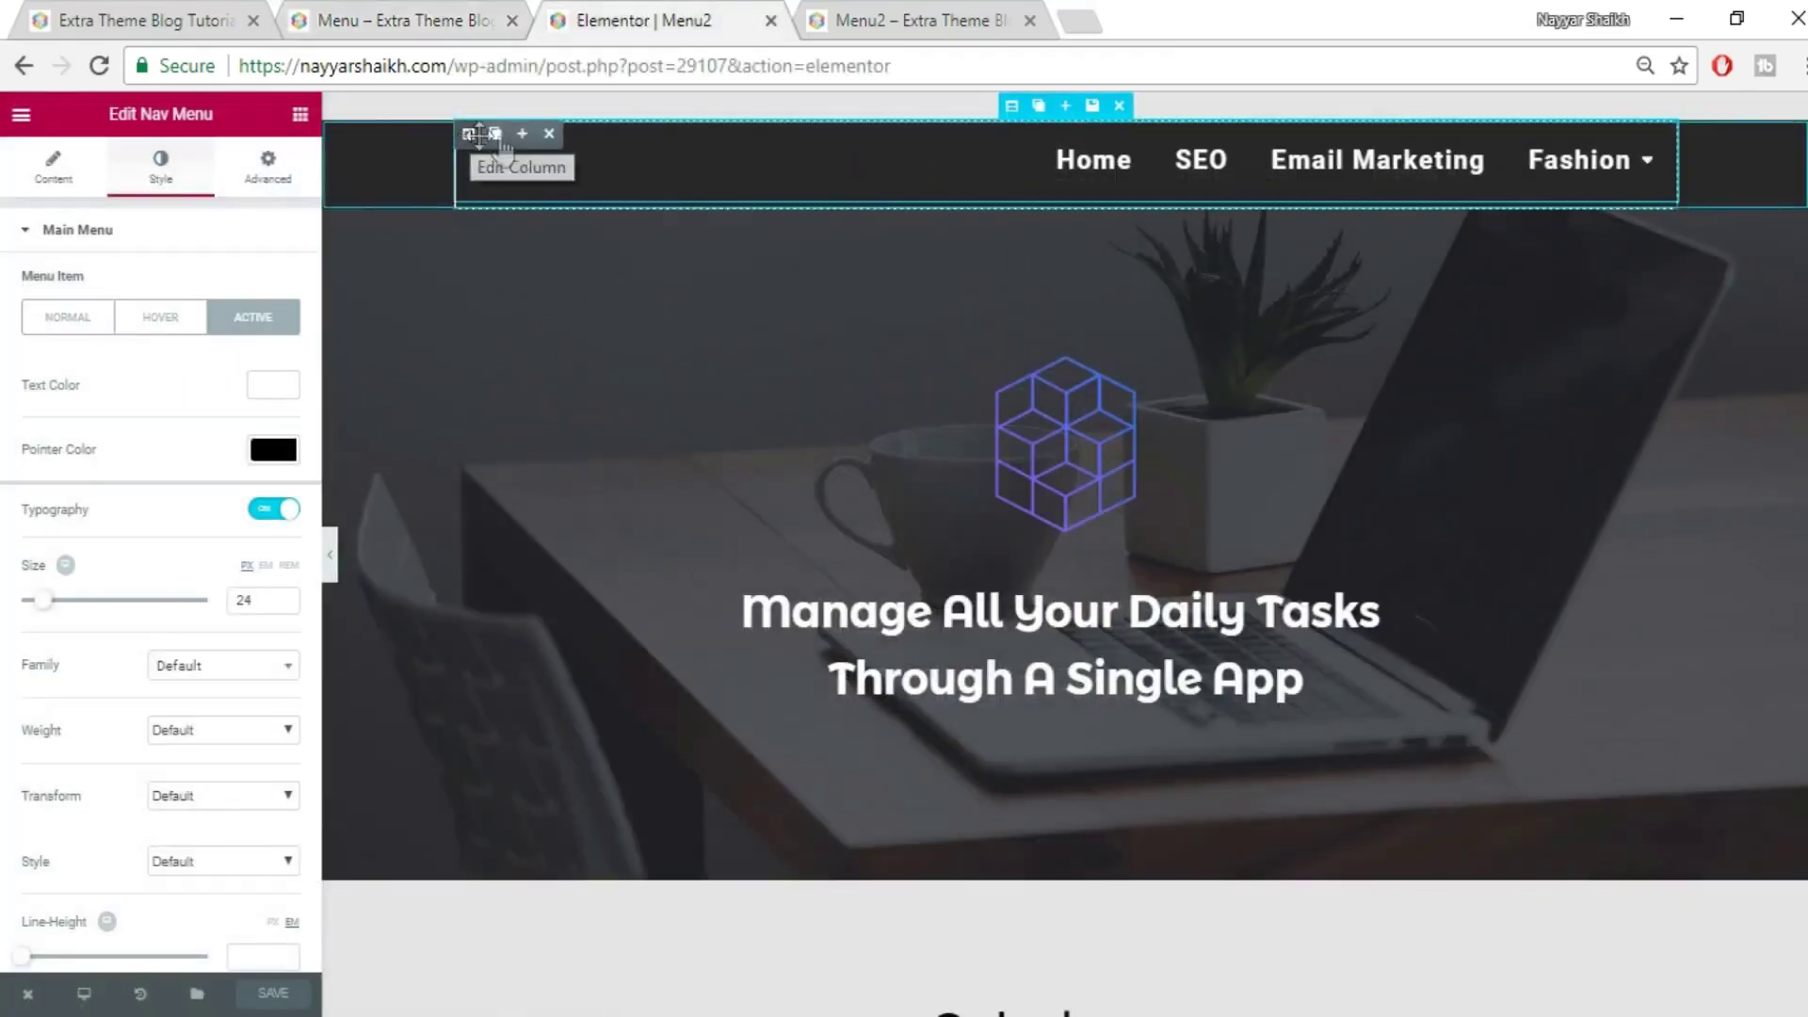
pyautogui.click(523, 135)
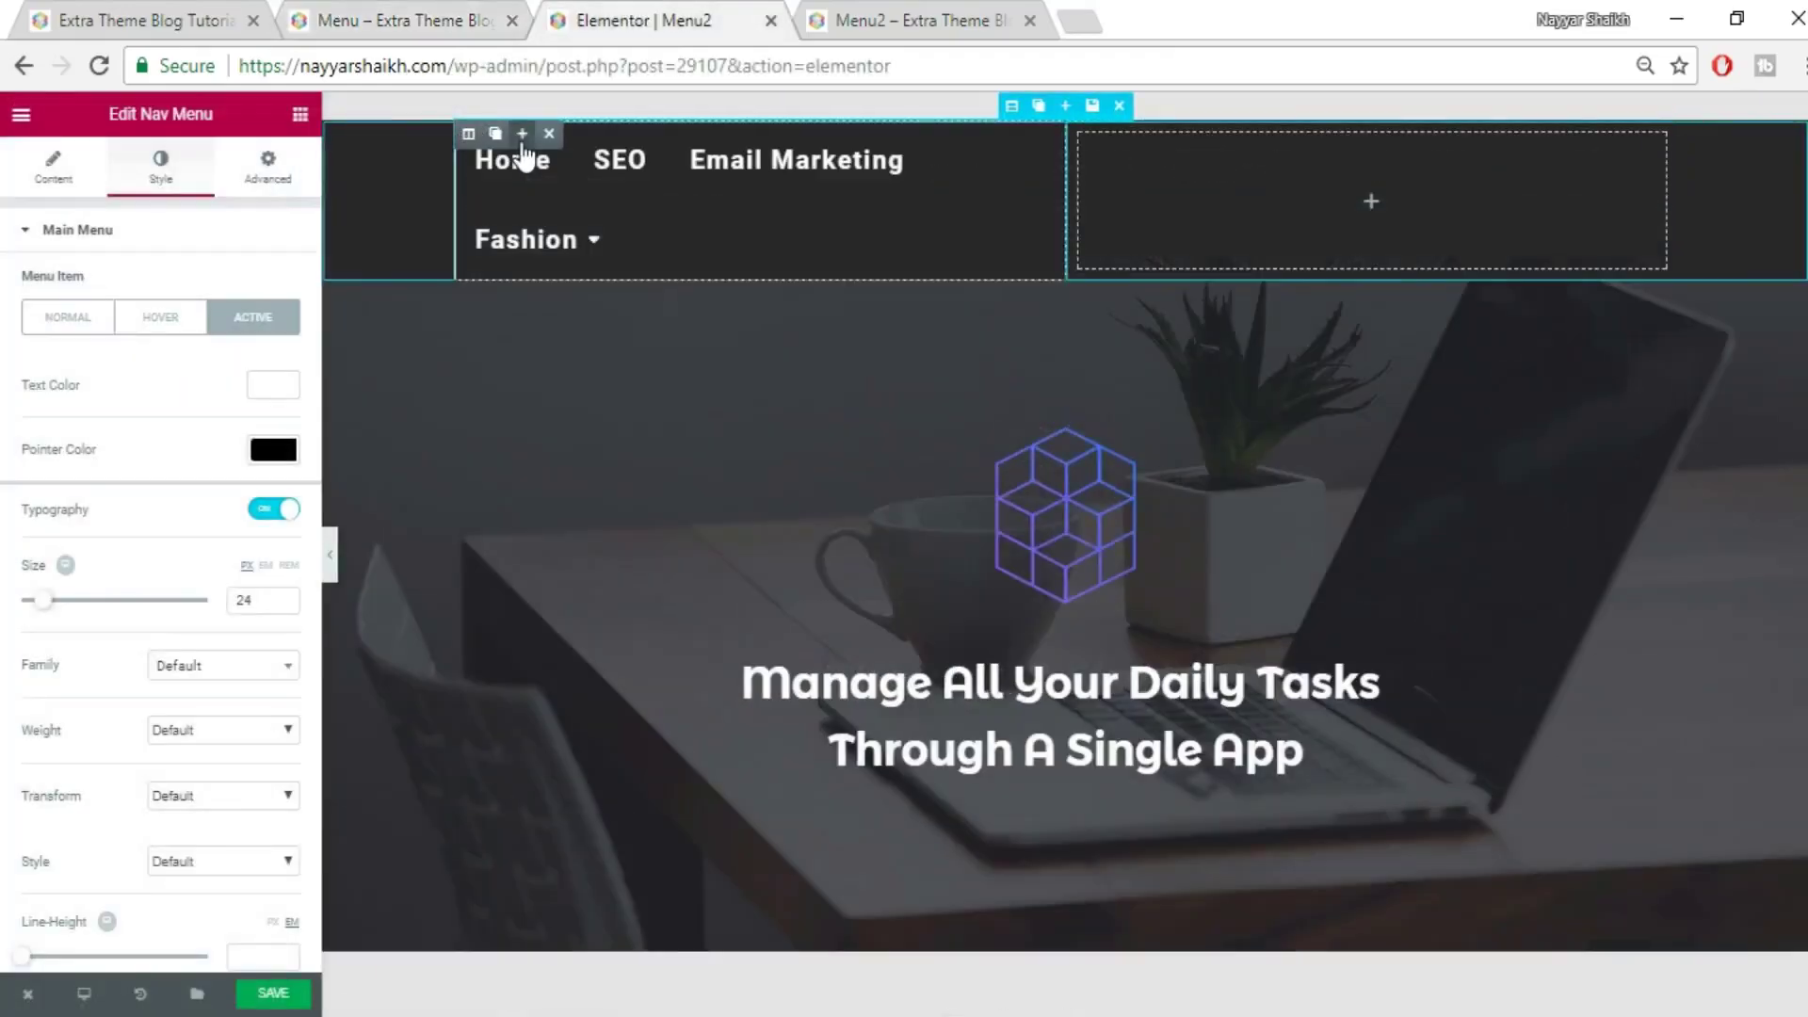
pyautogui.moveTo(464, 138); pyautogui.dragTo(1278, 171)
pyautogui.moveTo(466, 134); pyautogui.dragTo(1401, 198)
pyautogui.moveTo(1064, 189); pyautogui.dragTo(834, 188)
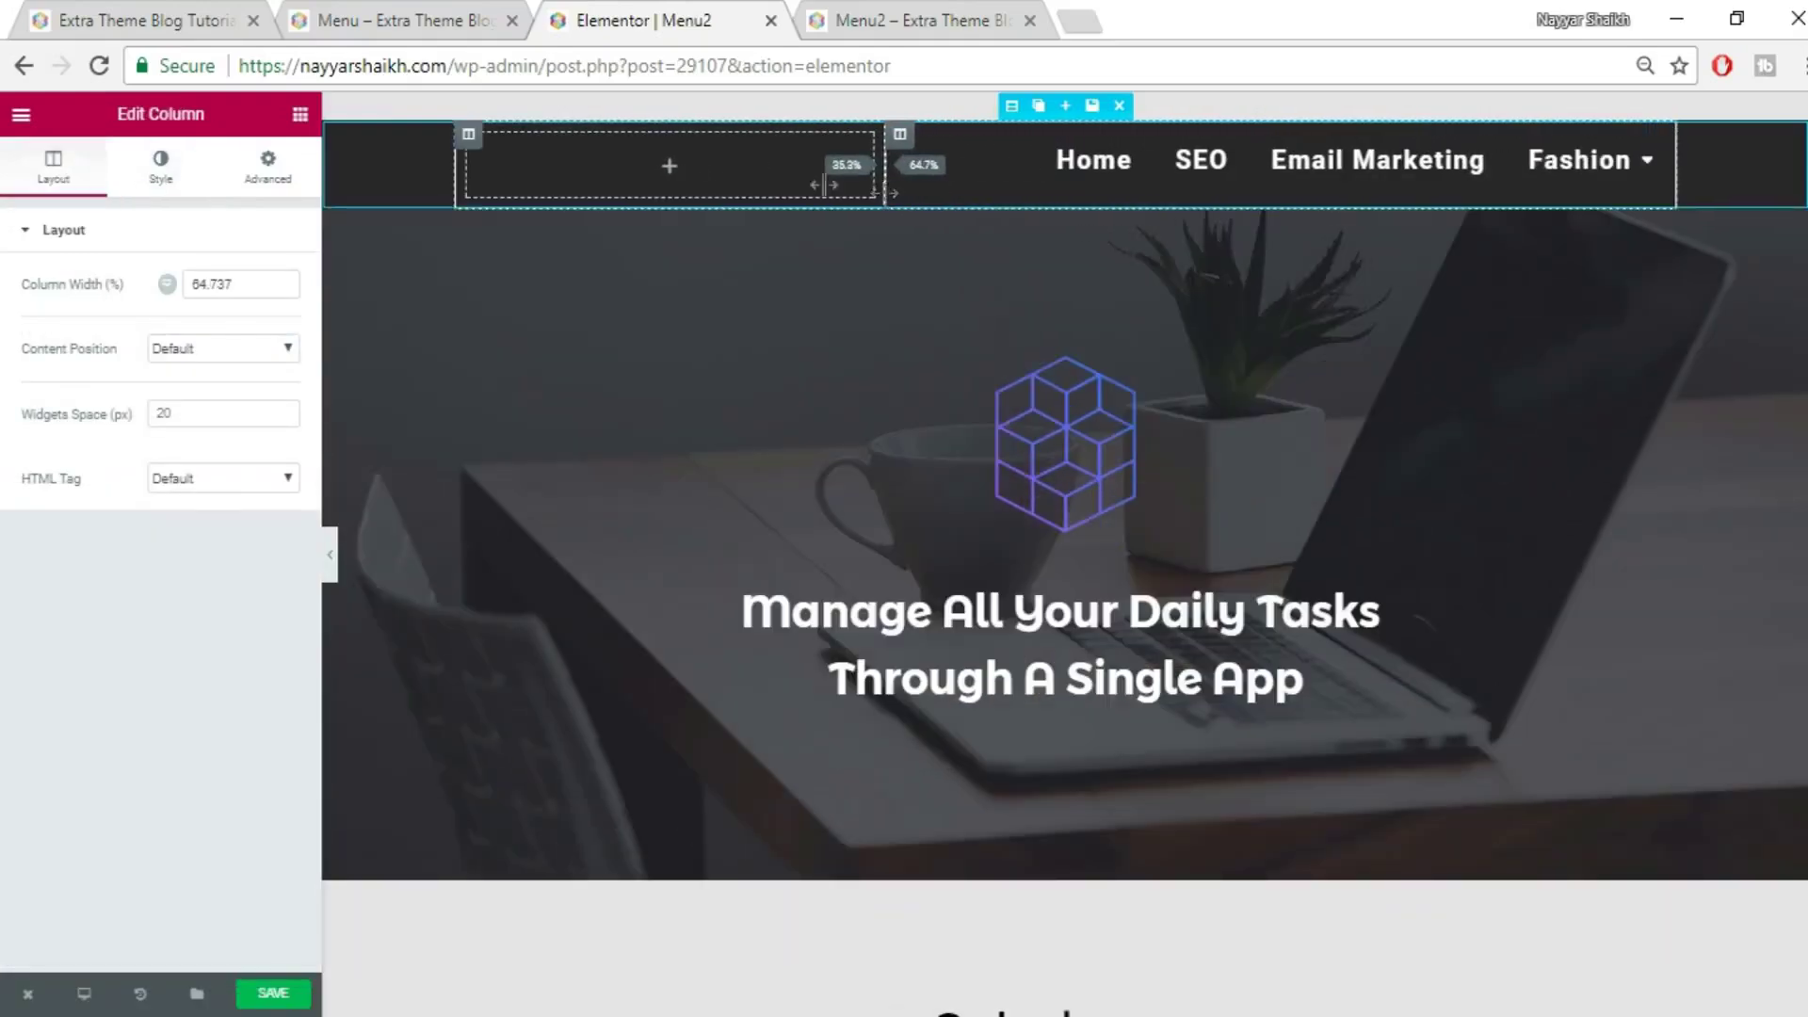
# Add a Heading widget to the empty header column and set its title to the site owner's first name
pyautogui.click(294, 117)
pyautogui.moveTo(239, 274); pyautogui.dragTo(695, 179)
pyautogui.moveTo(230, 316); pyautogui.dragTo(9, 329)
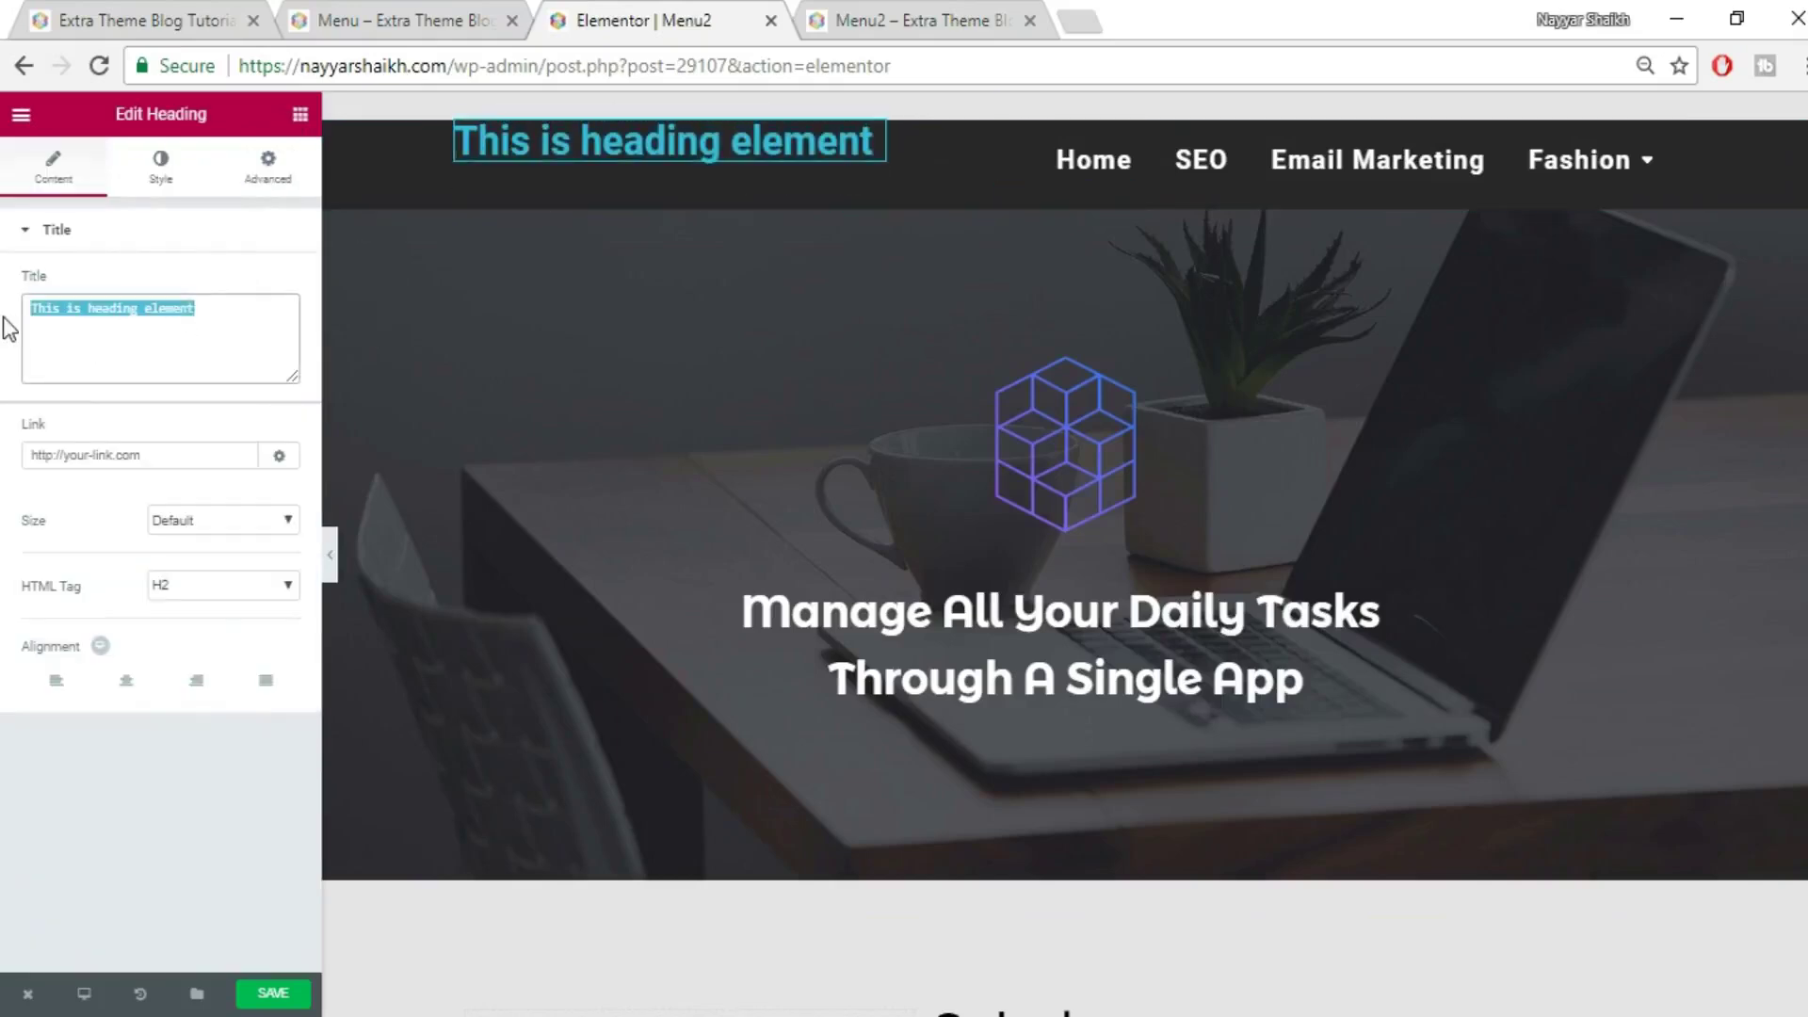
pyautogui.write('Nayyar')
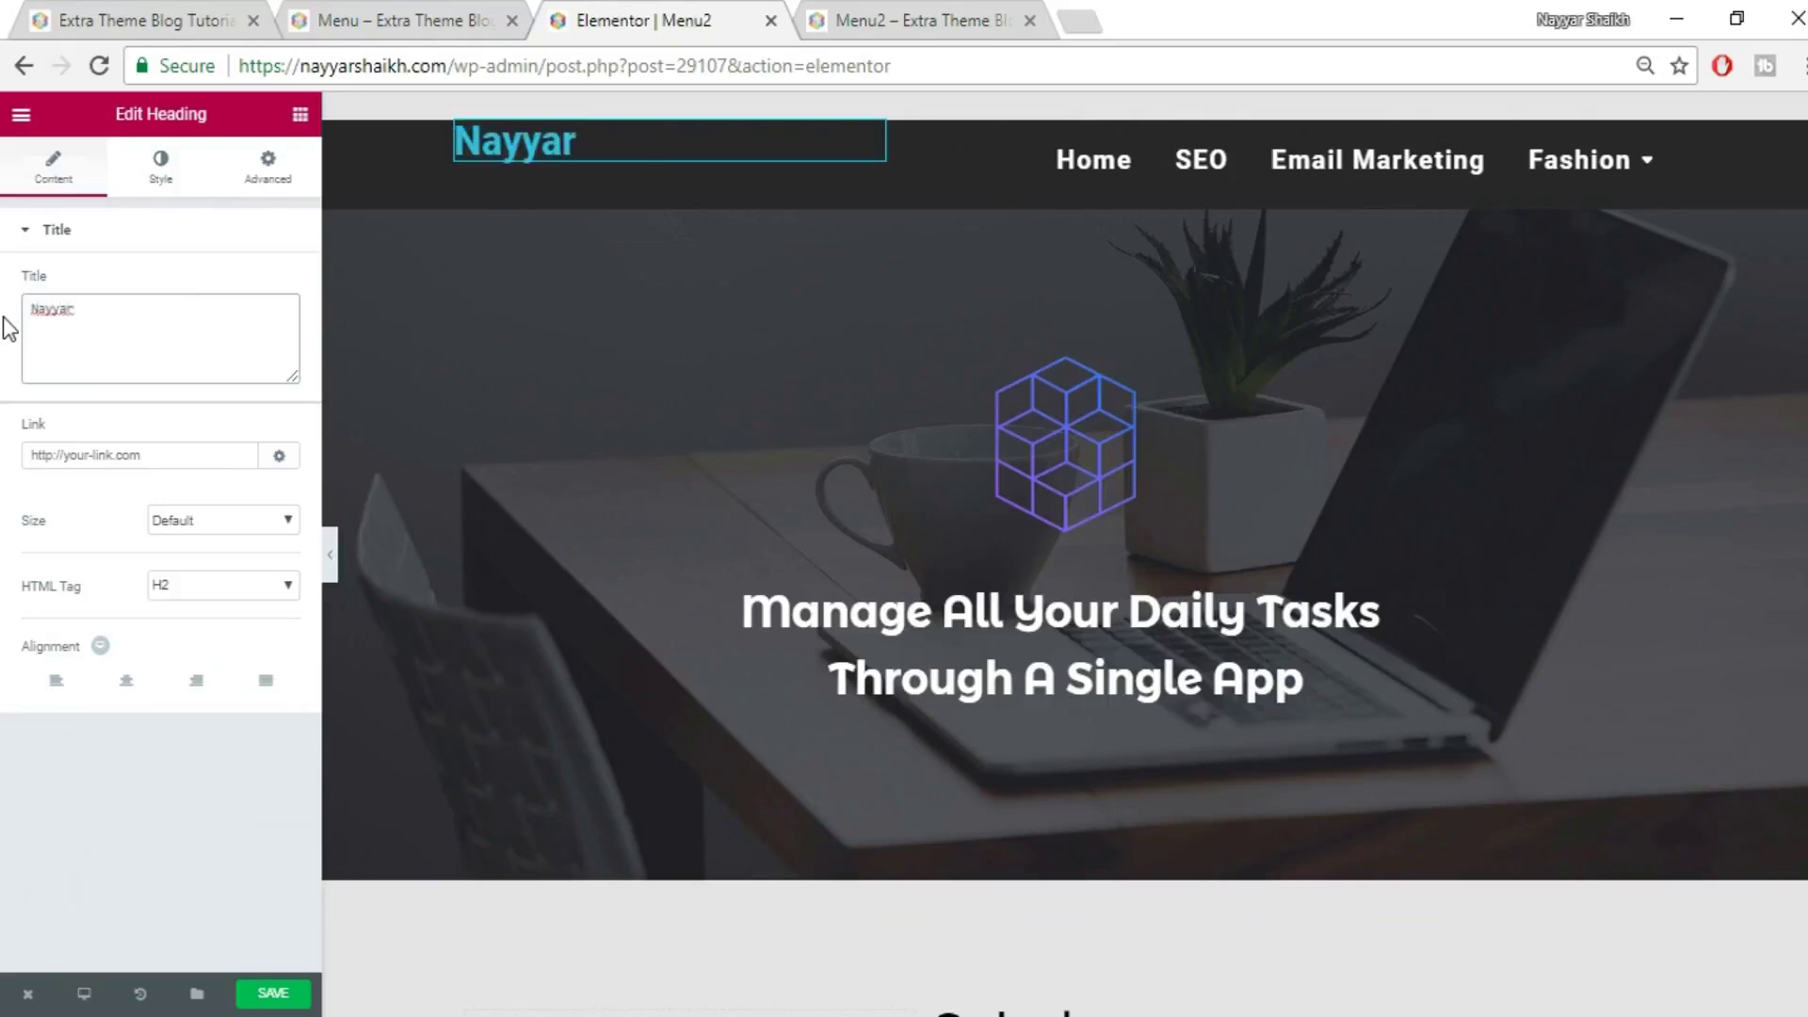
# Set the header heading's text color to white
pyautogui.click(179, 184)
pyautogui.click(263, 295)
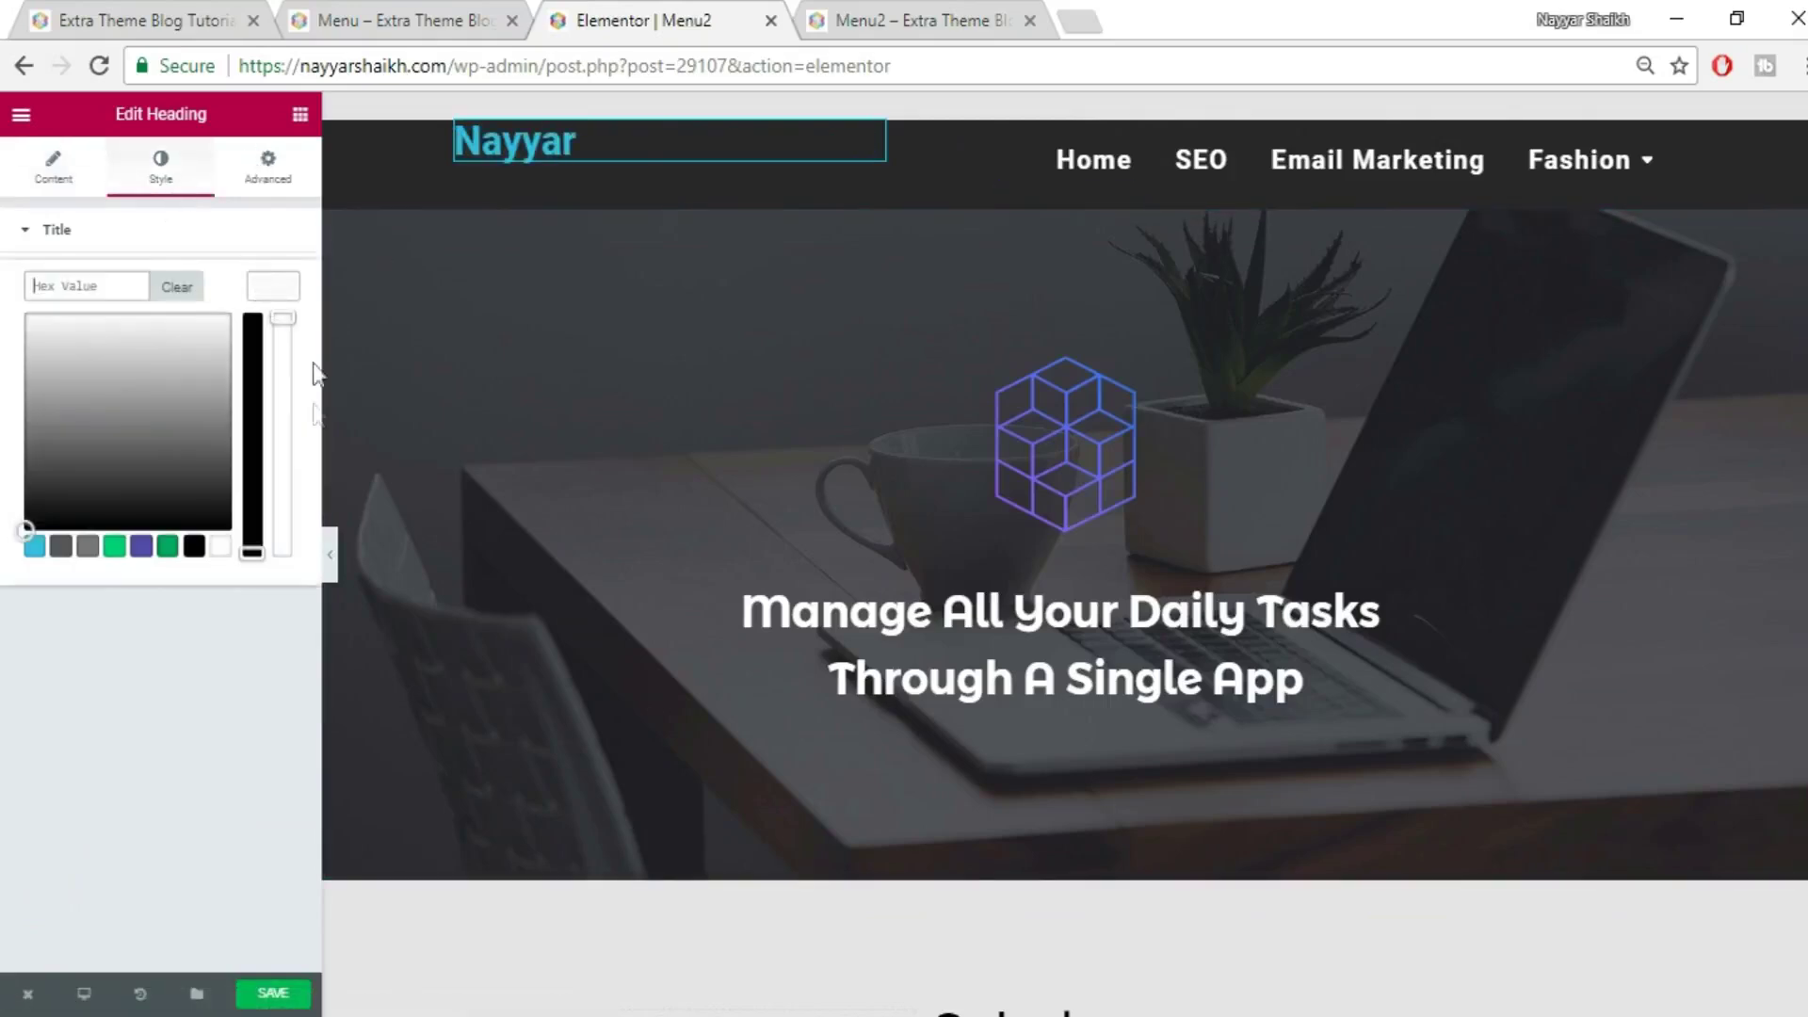
pyautogui.click(222, 548)
pyautogui.click(290, 294)
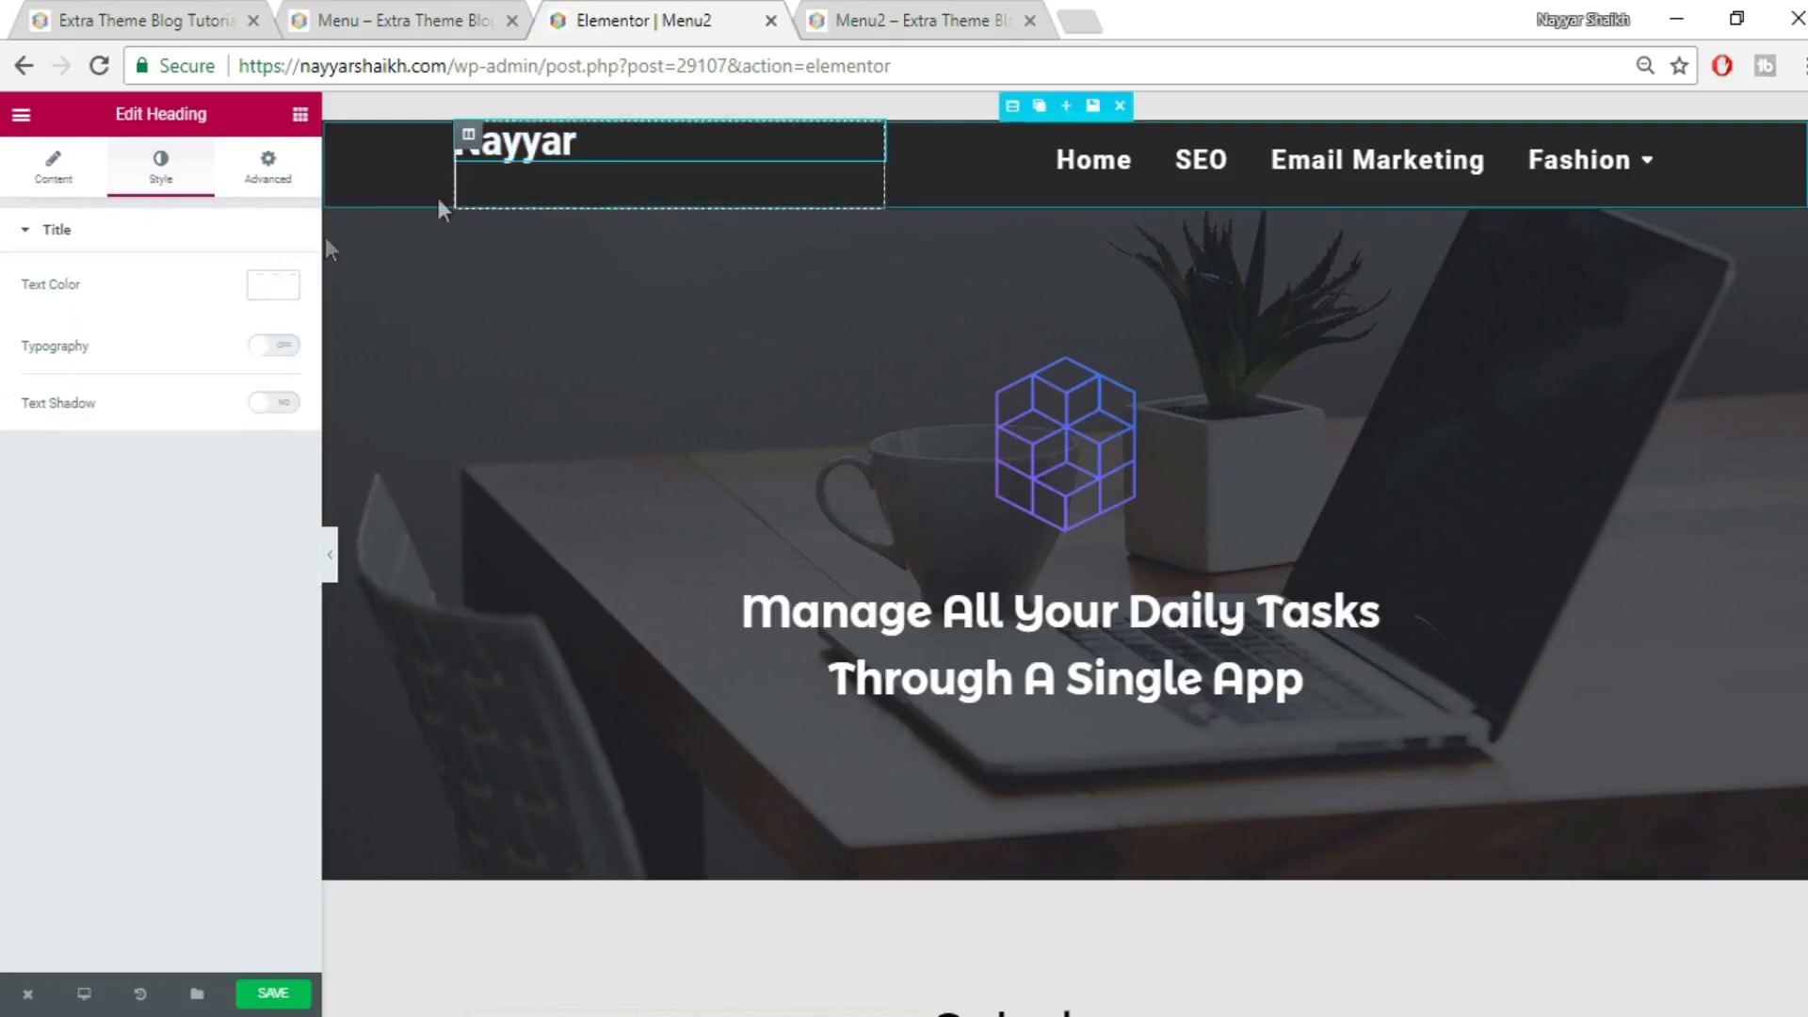
# Link the header heading to the site's home page address and align it left
pyautogui.click(75, 177)
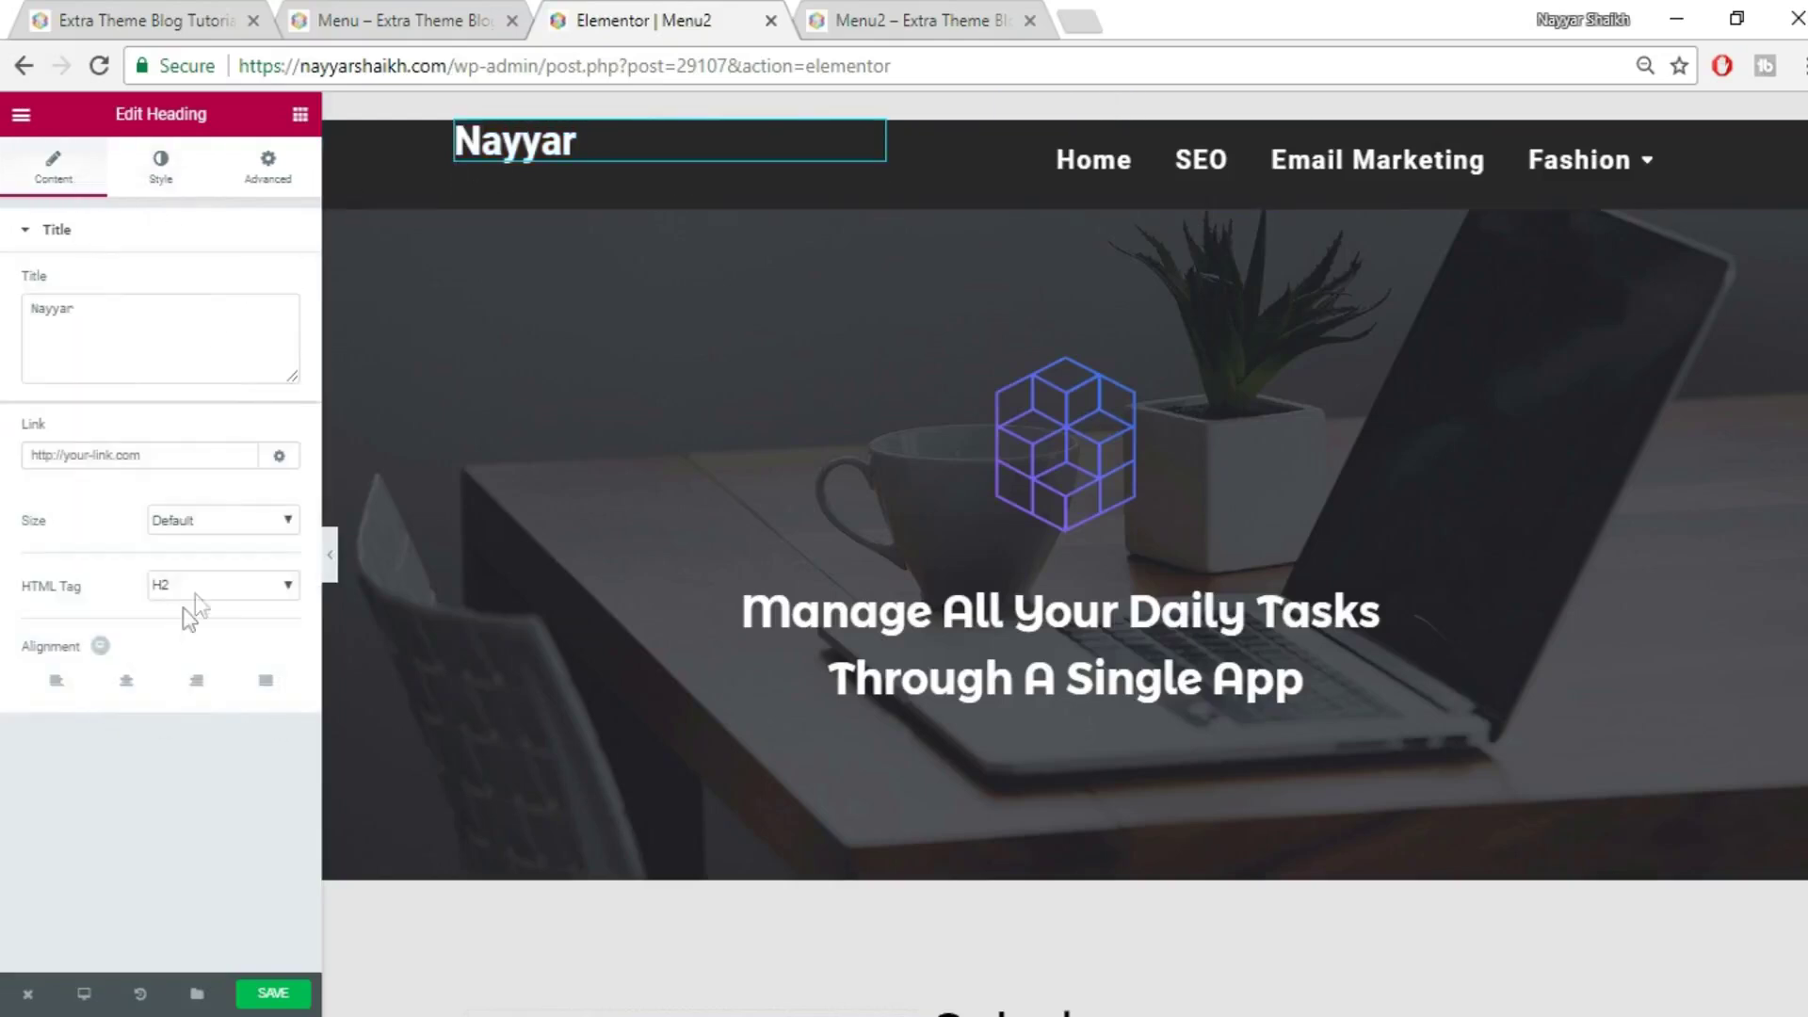
pyautogui.click(117, 465)
pyautogui.click(61, 27)
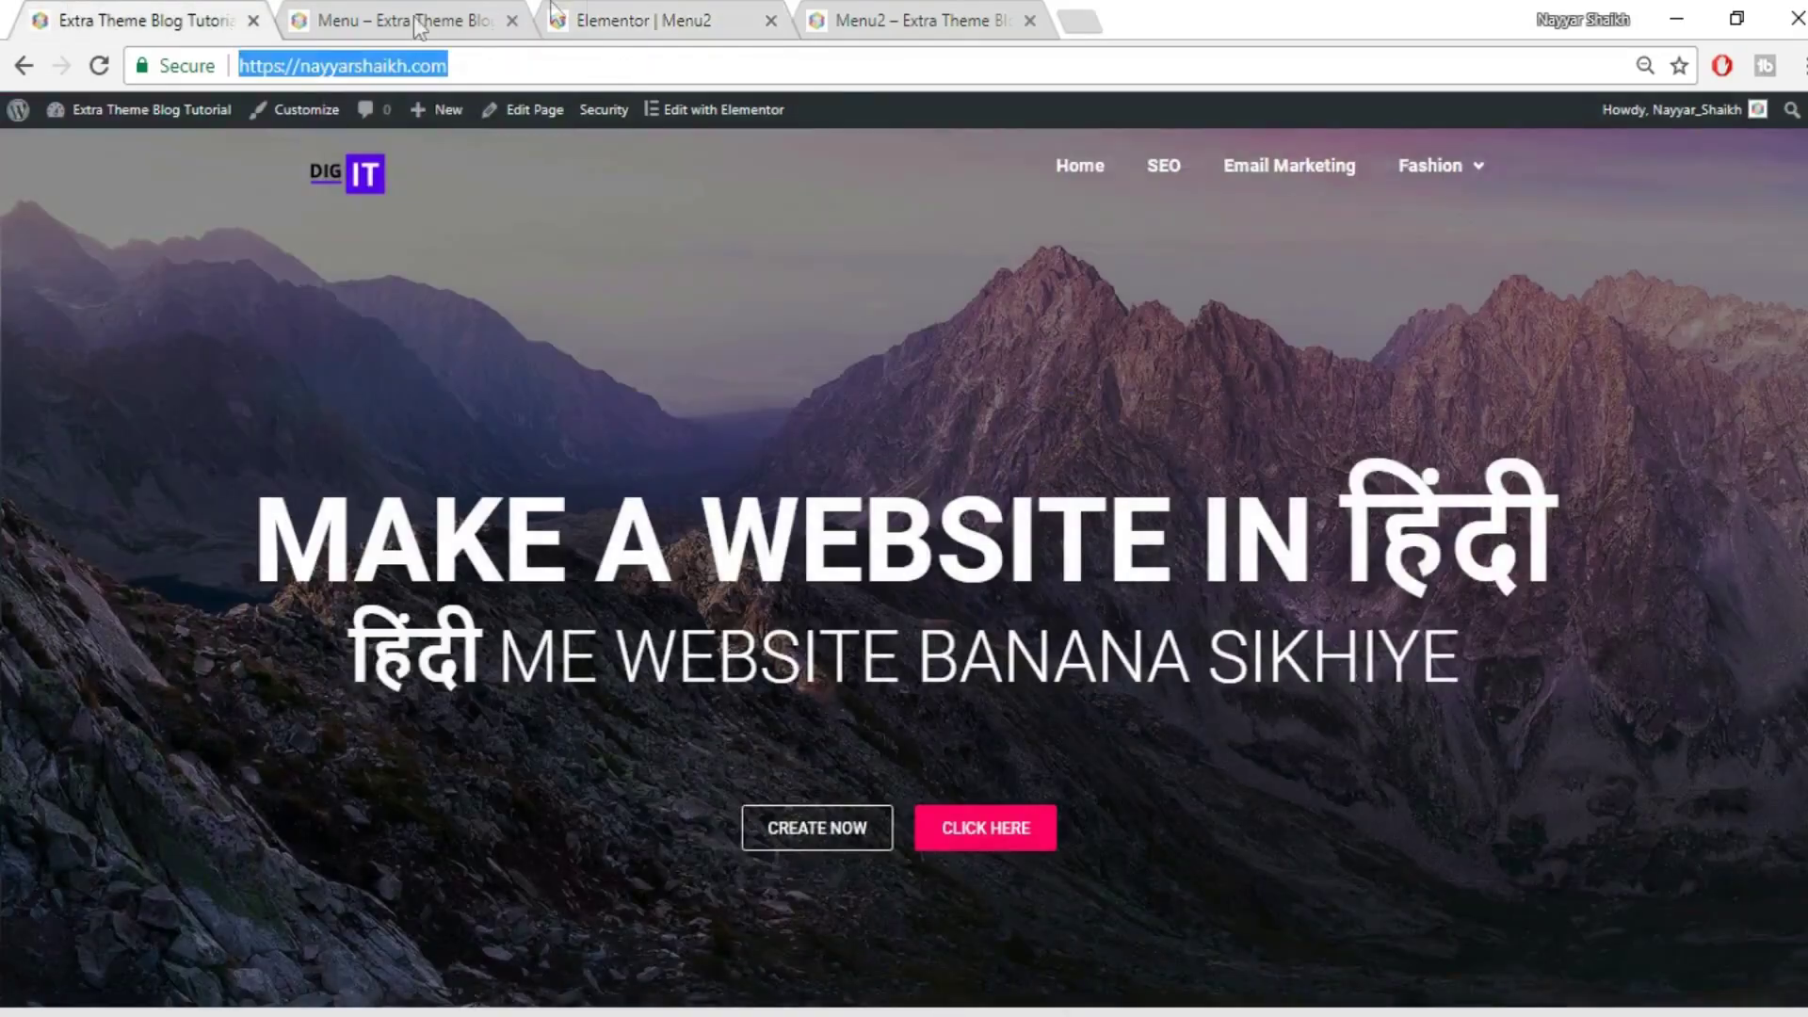
pyautogui.click(633, 8)
pyautogui.write('https://nayyarshaikh.com/')
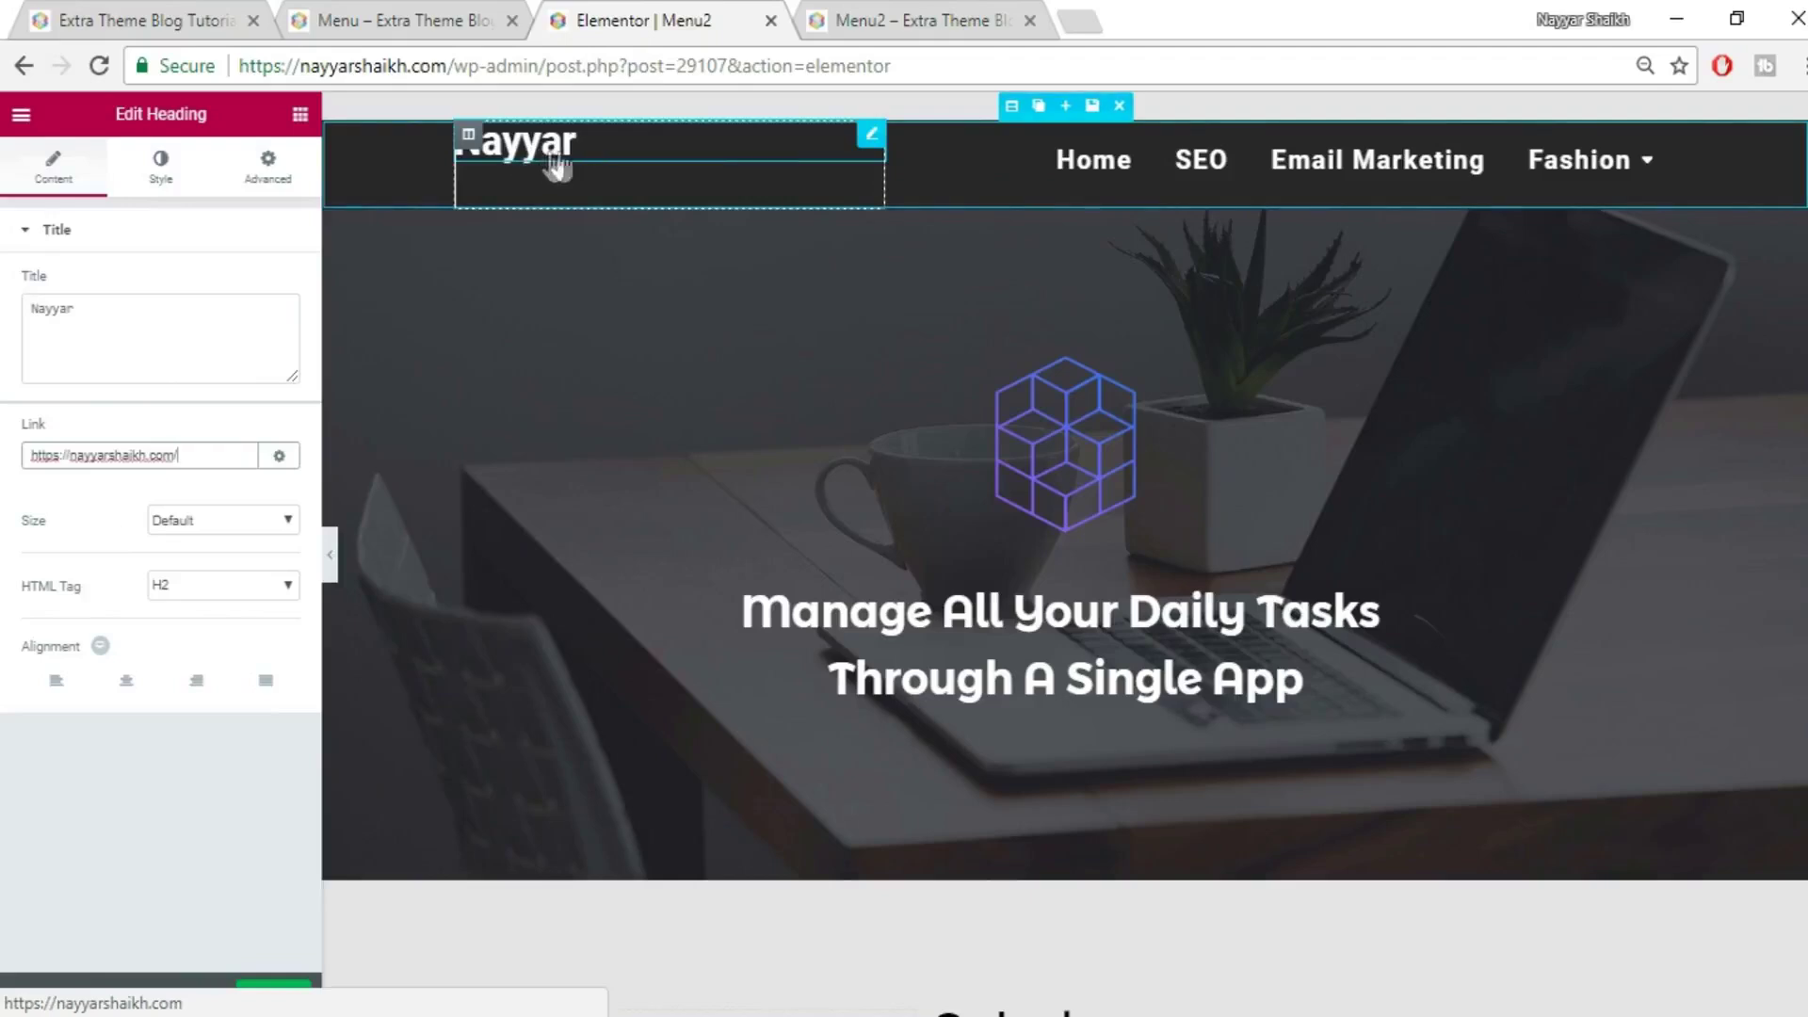
pyautogui.click(130, 699)
pyautogui.click(57, 682)
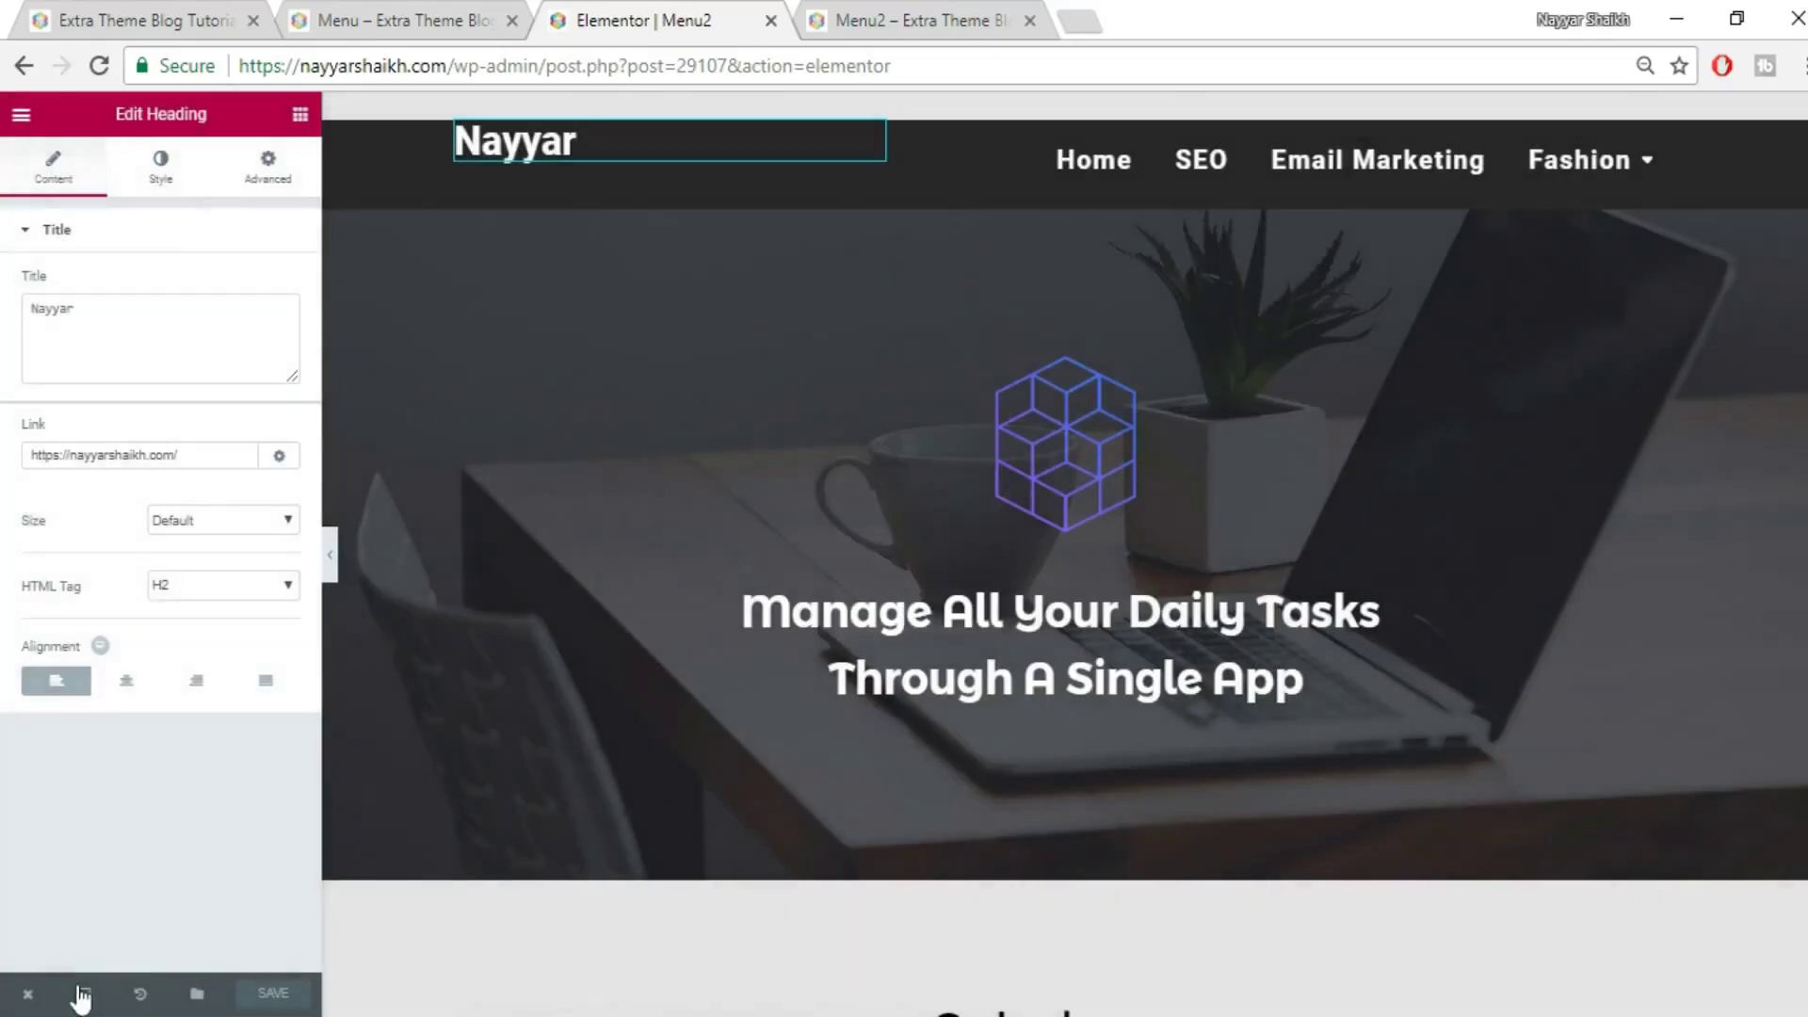
# Preview the Menu2 page in the 360px mobile view, and expand and collapse the header's hamburger menu
pyautogui.click(83, 997)
pyautogui.click(94, 942)
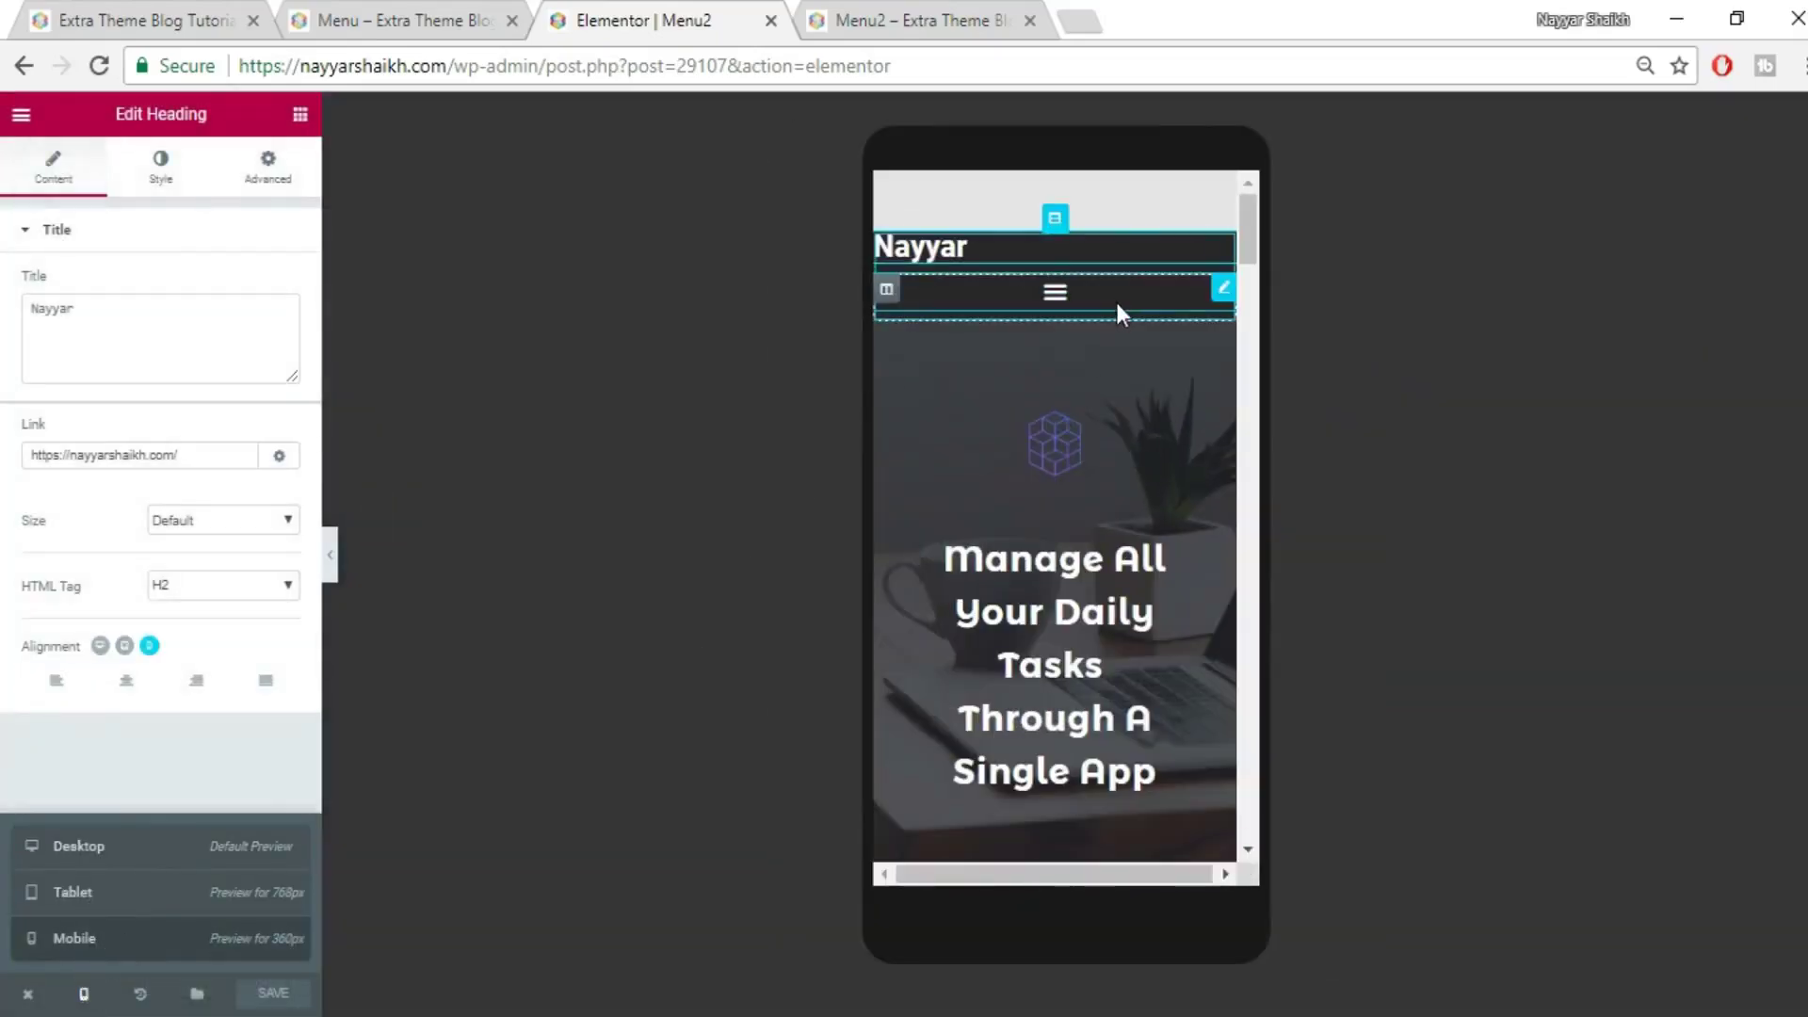
pyautogui.click(1061, 299)
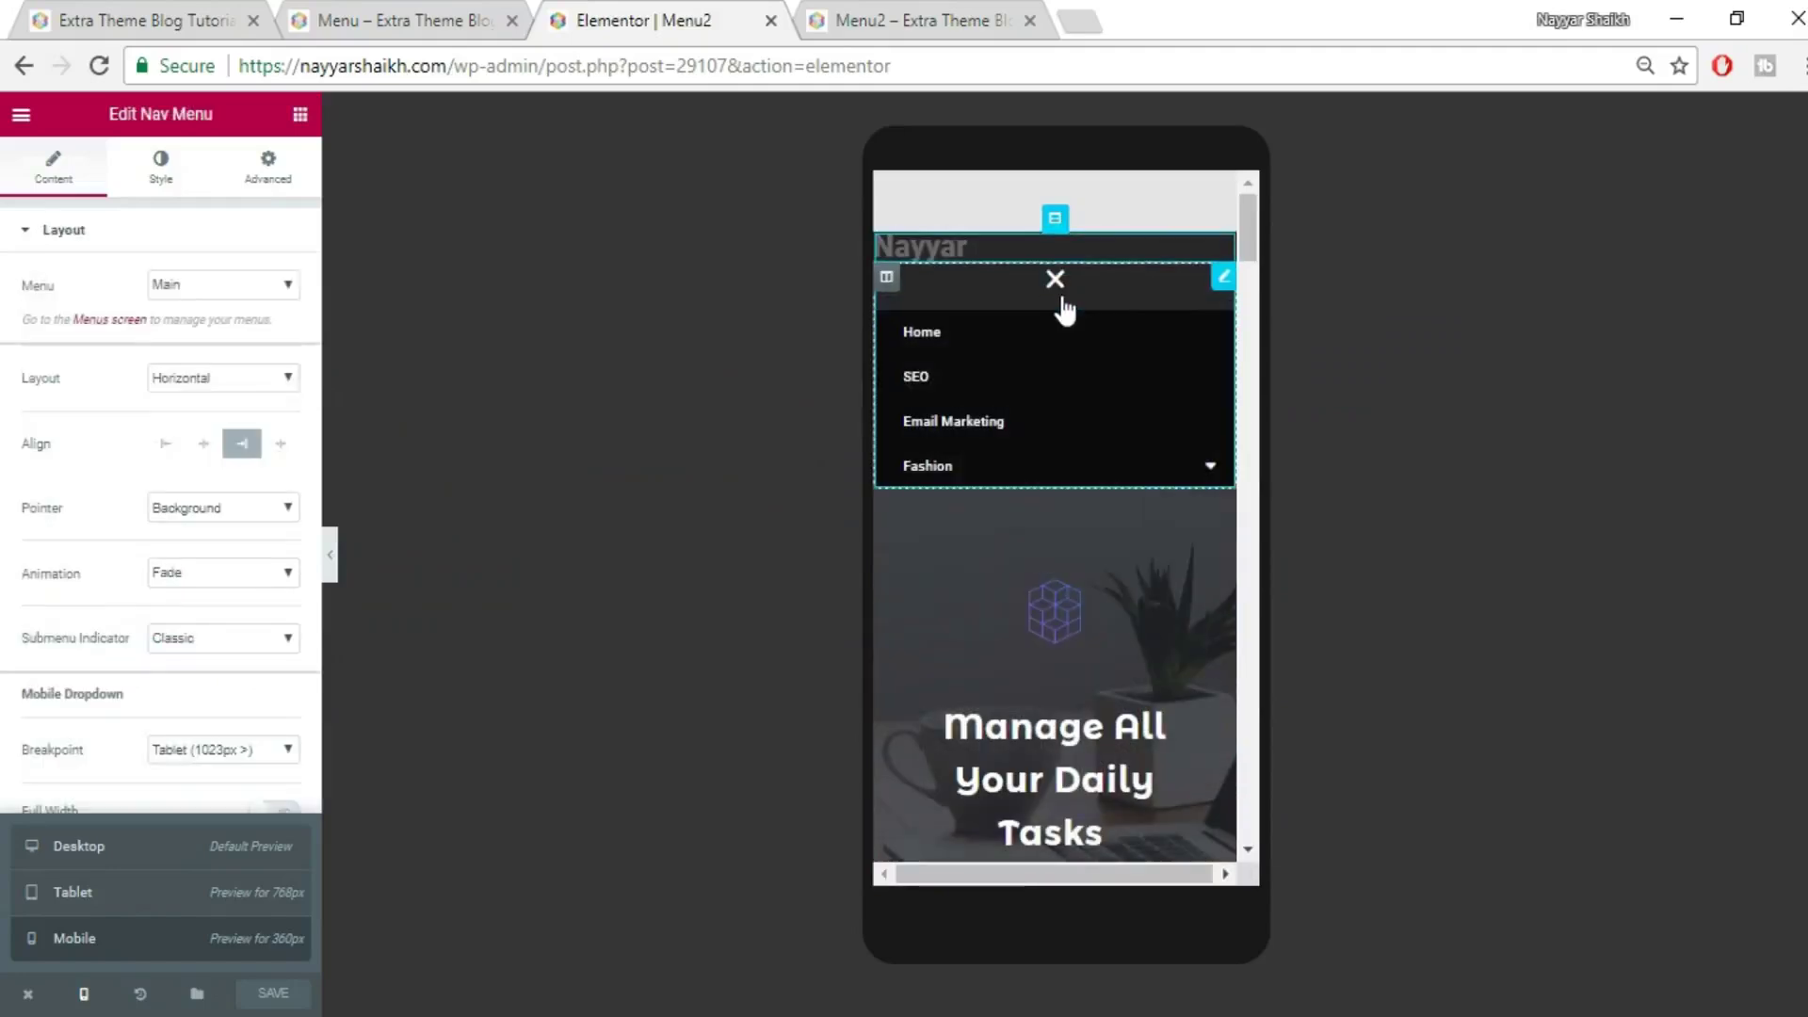
pyautogui.click(1063, 292)
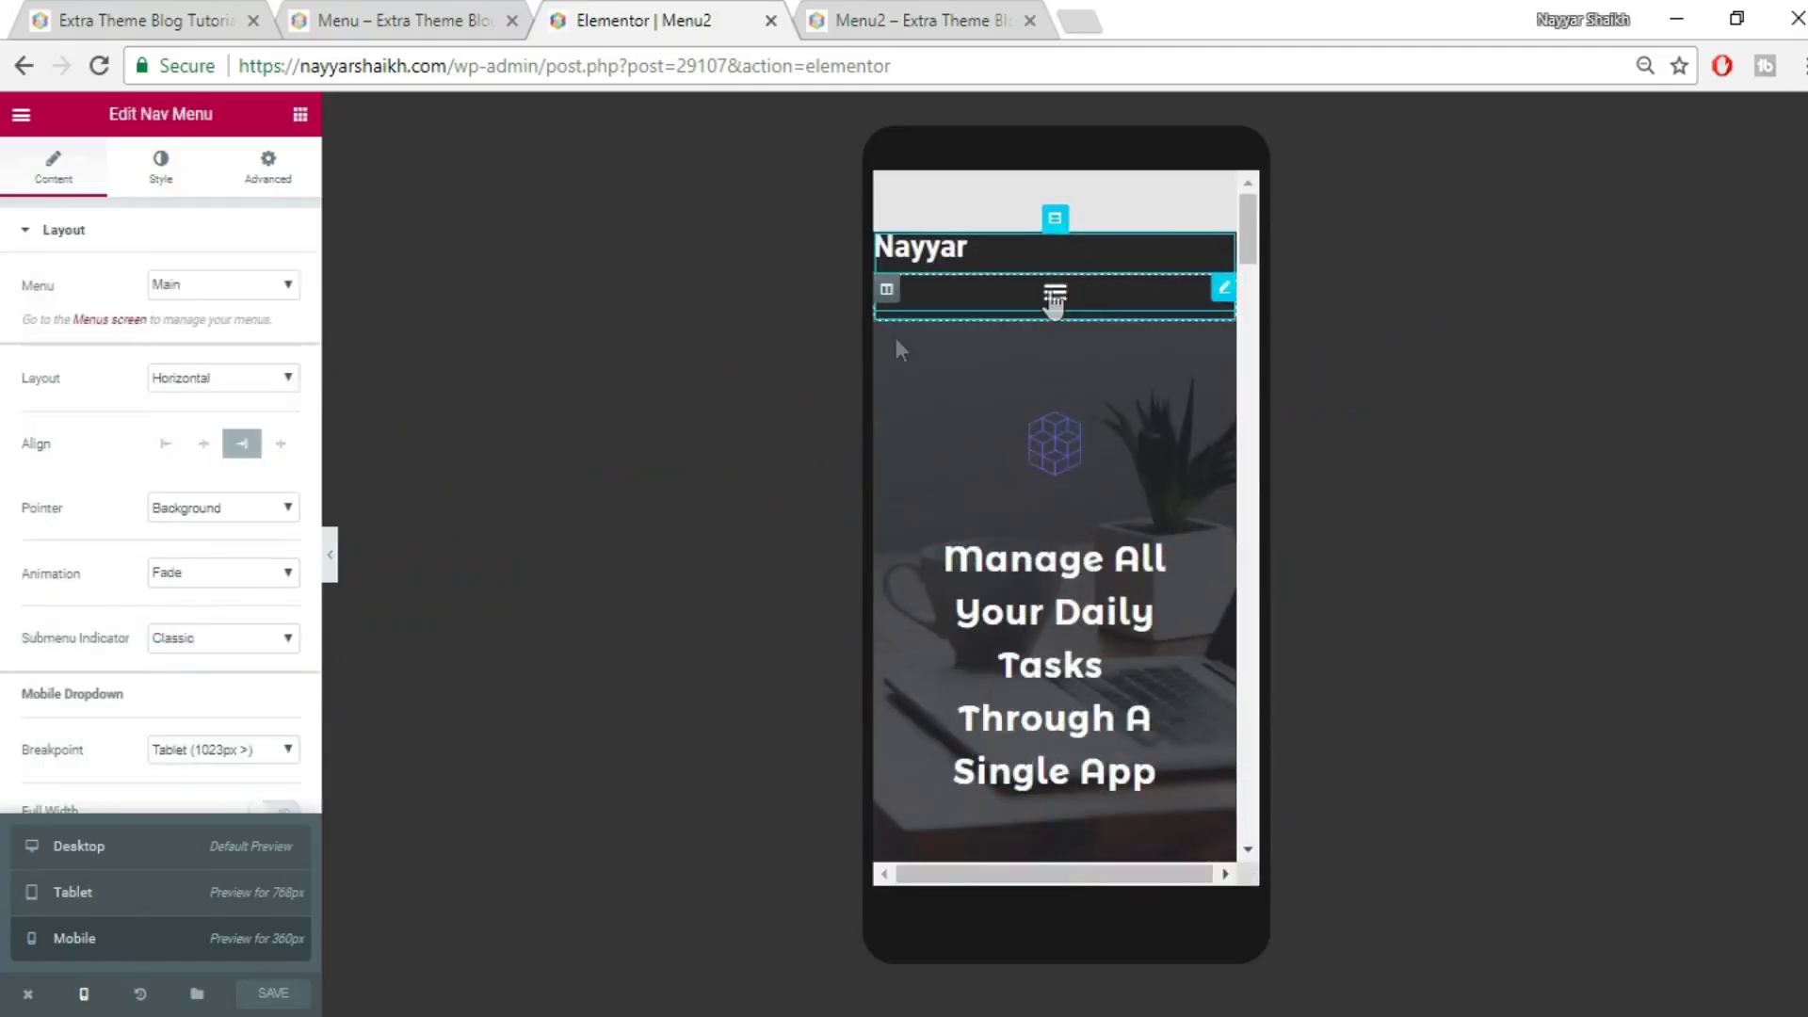
# Set the Nav Menu's toggle button size to 58 in the mobile view
pyautogui.scroll(-1, 202, 753)
pyautogui.scroll(1, 205, 749)
pyautogui.click(183, 189)
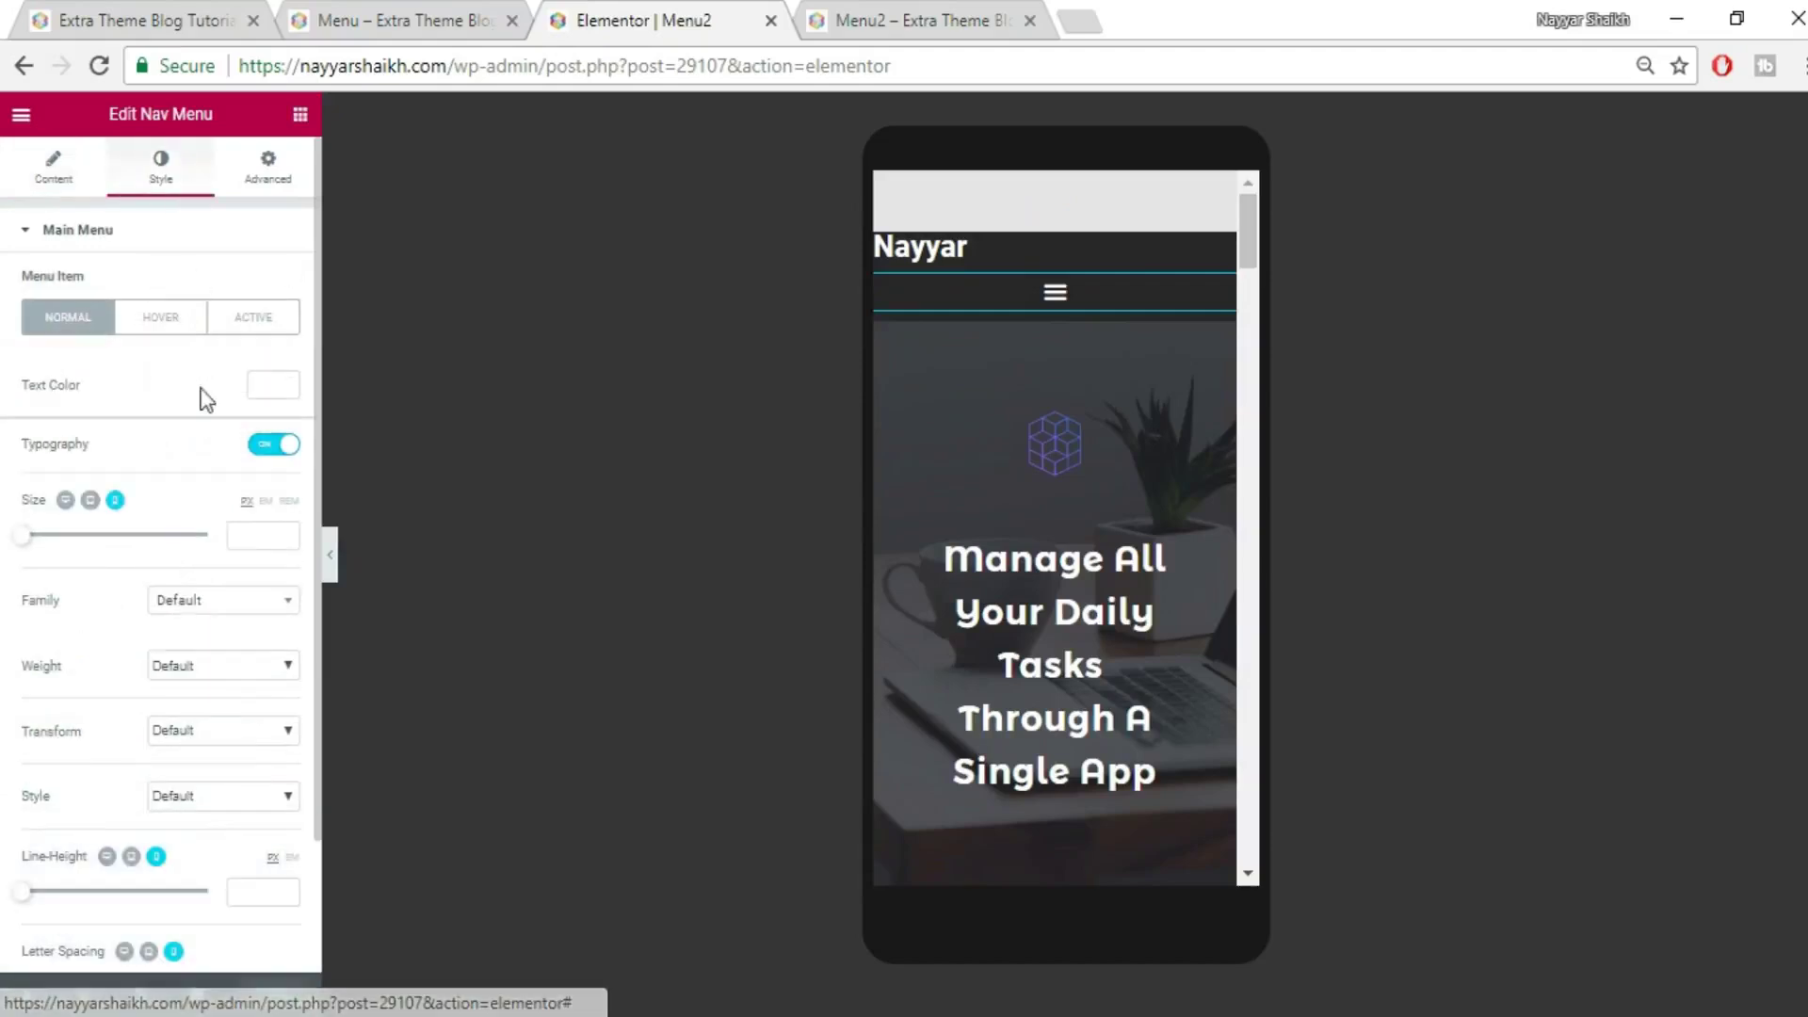
pyautogui.click(151, 246)
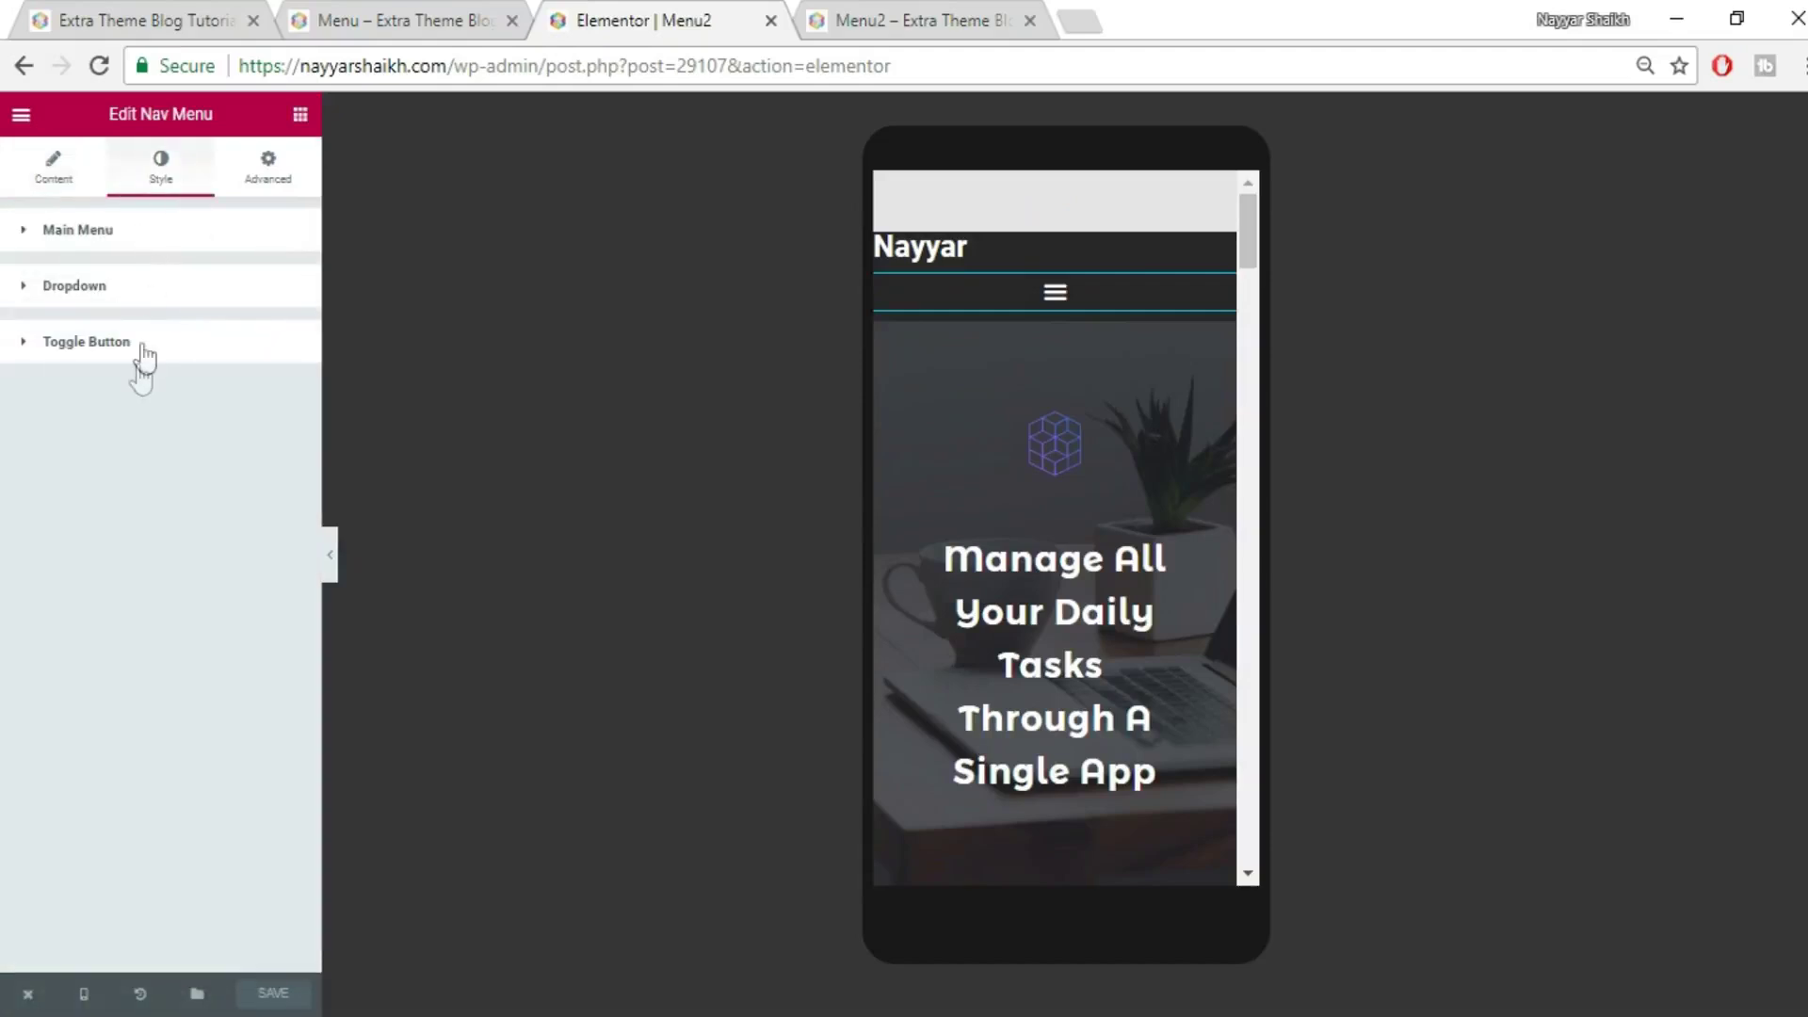
pyautogui.click(128, 349)
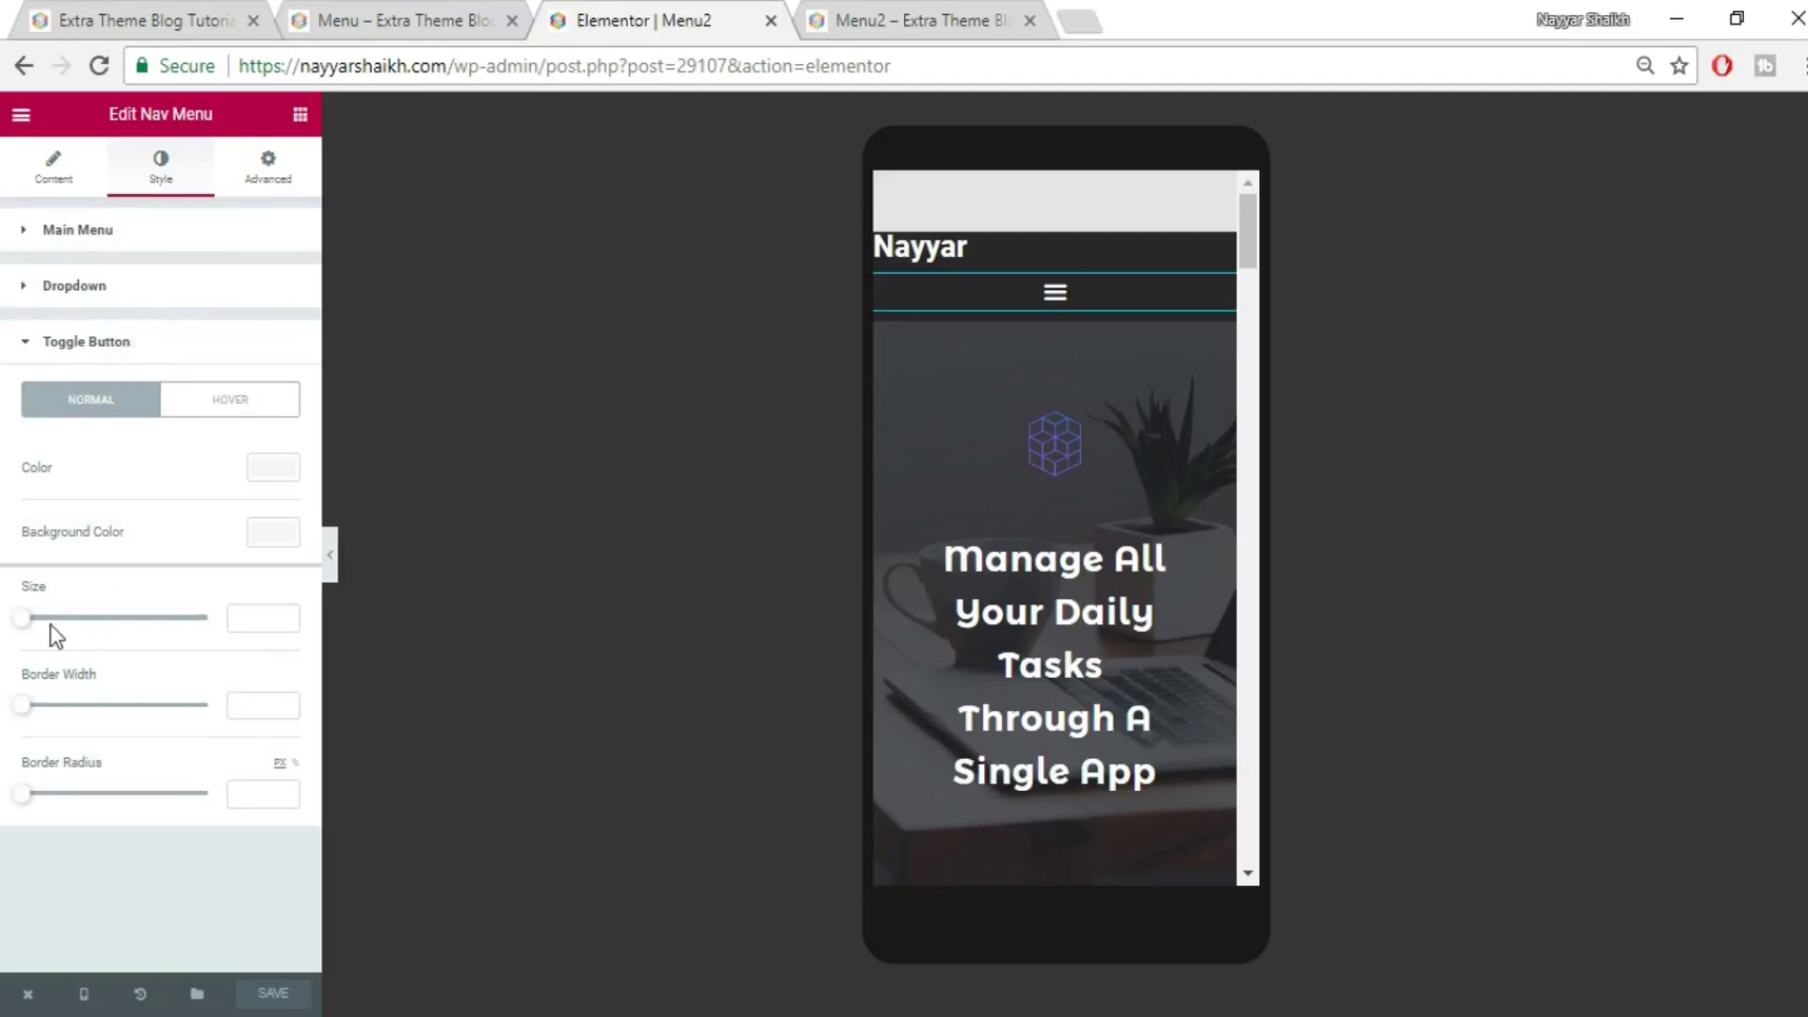
pyautogui.moveTo(29, 619); pyautogui.dragTo(116, 619)
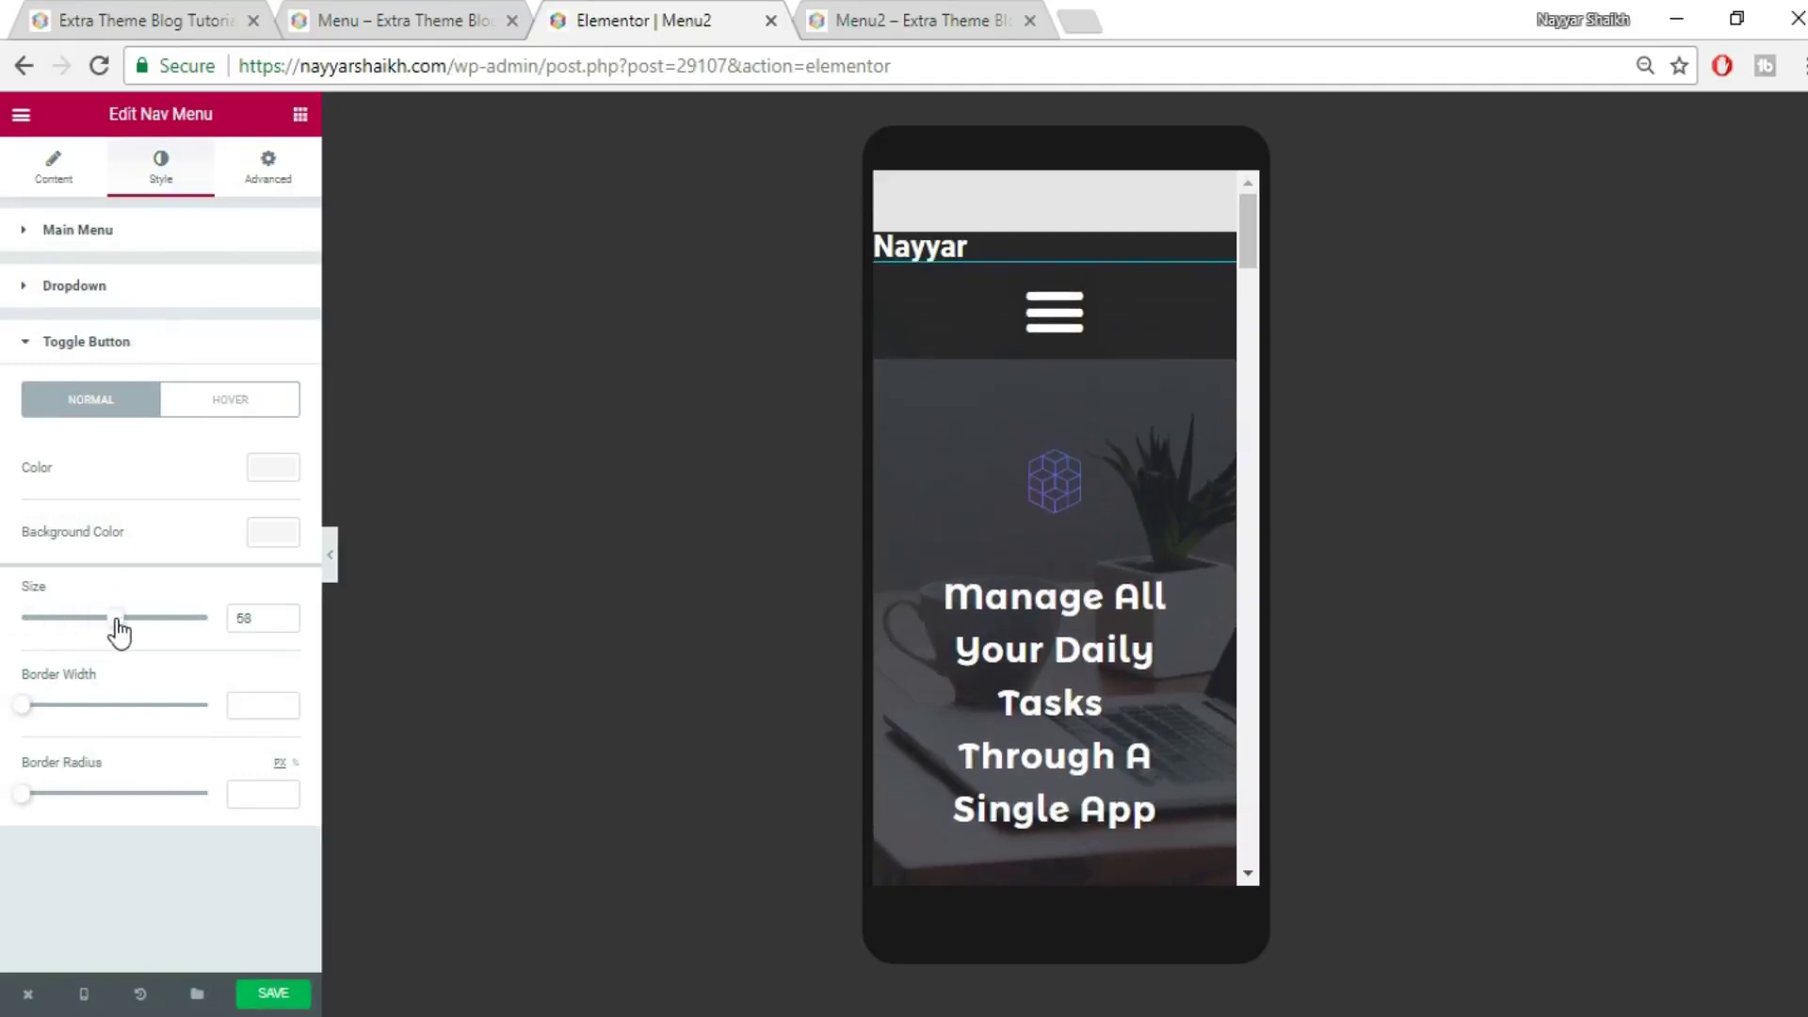
# Center the header heading for mobile with custom typography at a text size of 64 px, and save the page
pyautogui.click(967, 256)
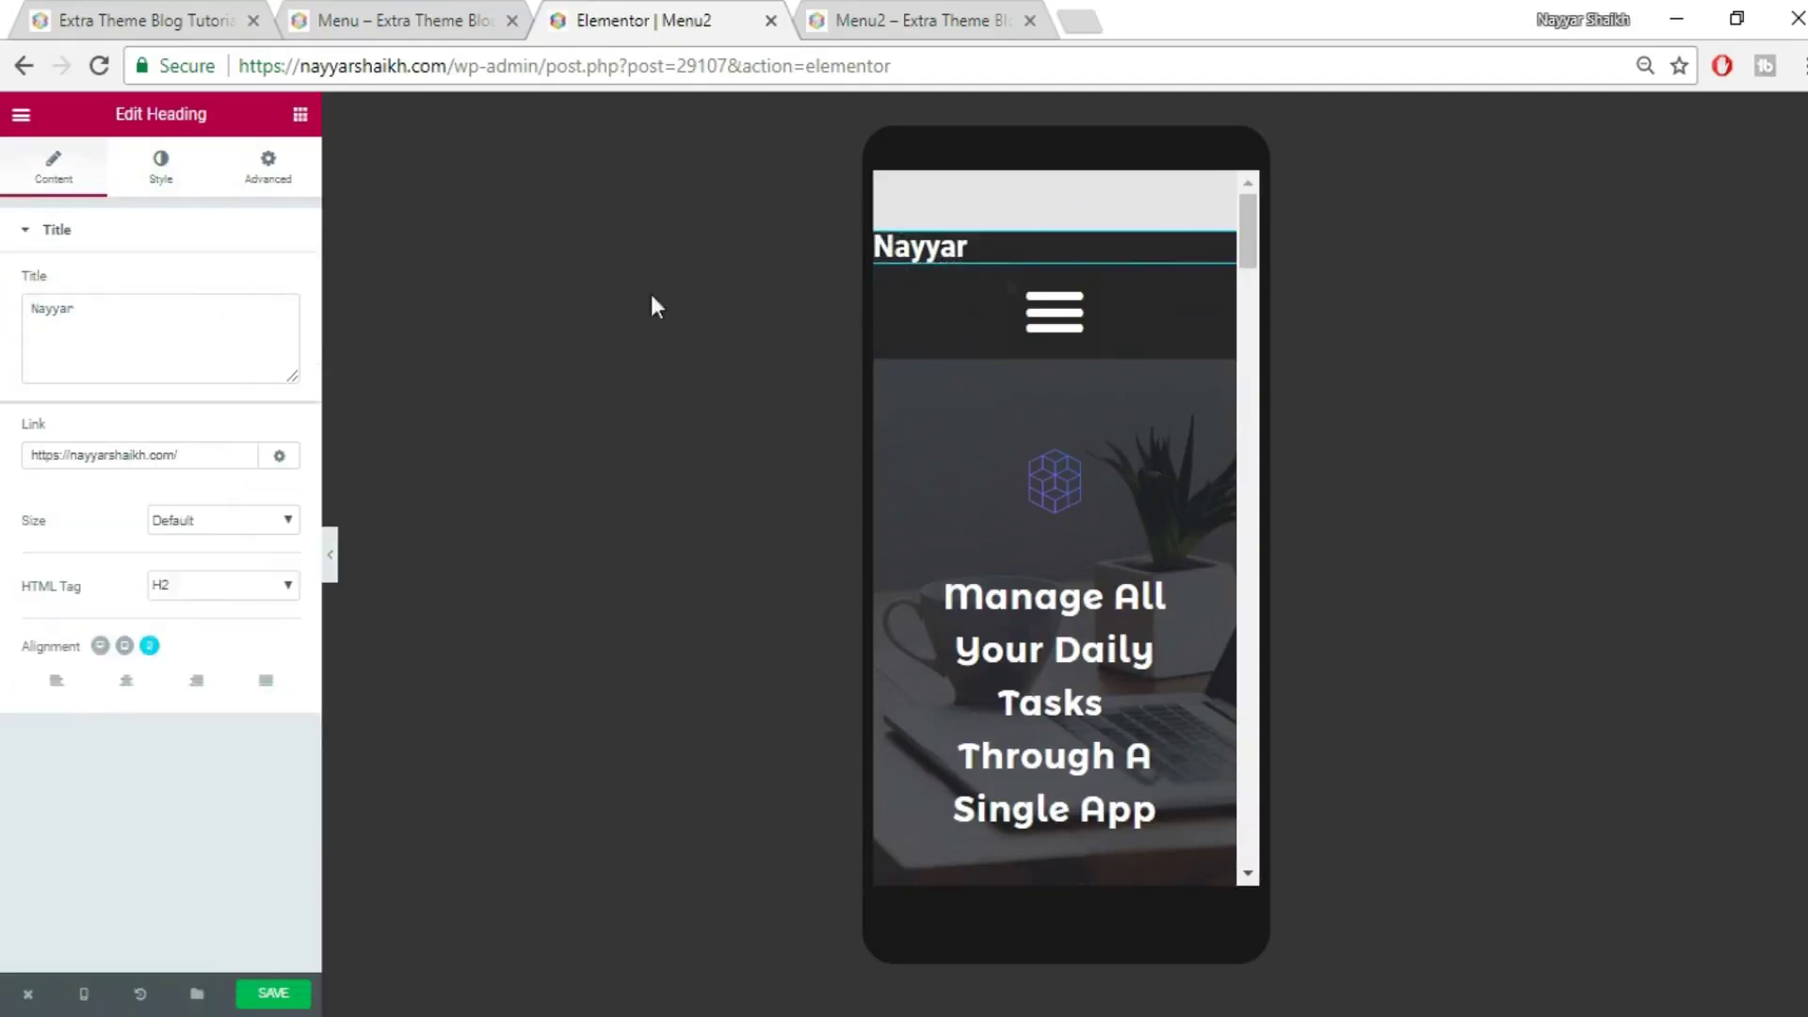
pyautogui.click(128, 687)
pyautogui.click(166, 186)
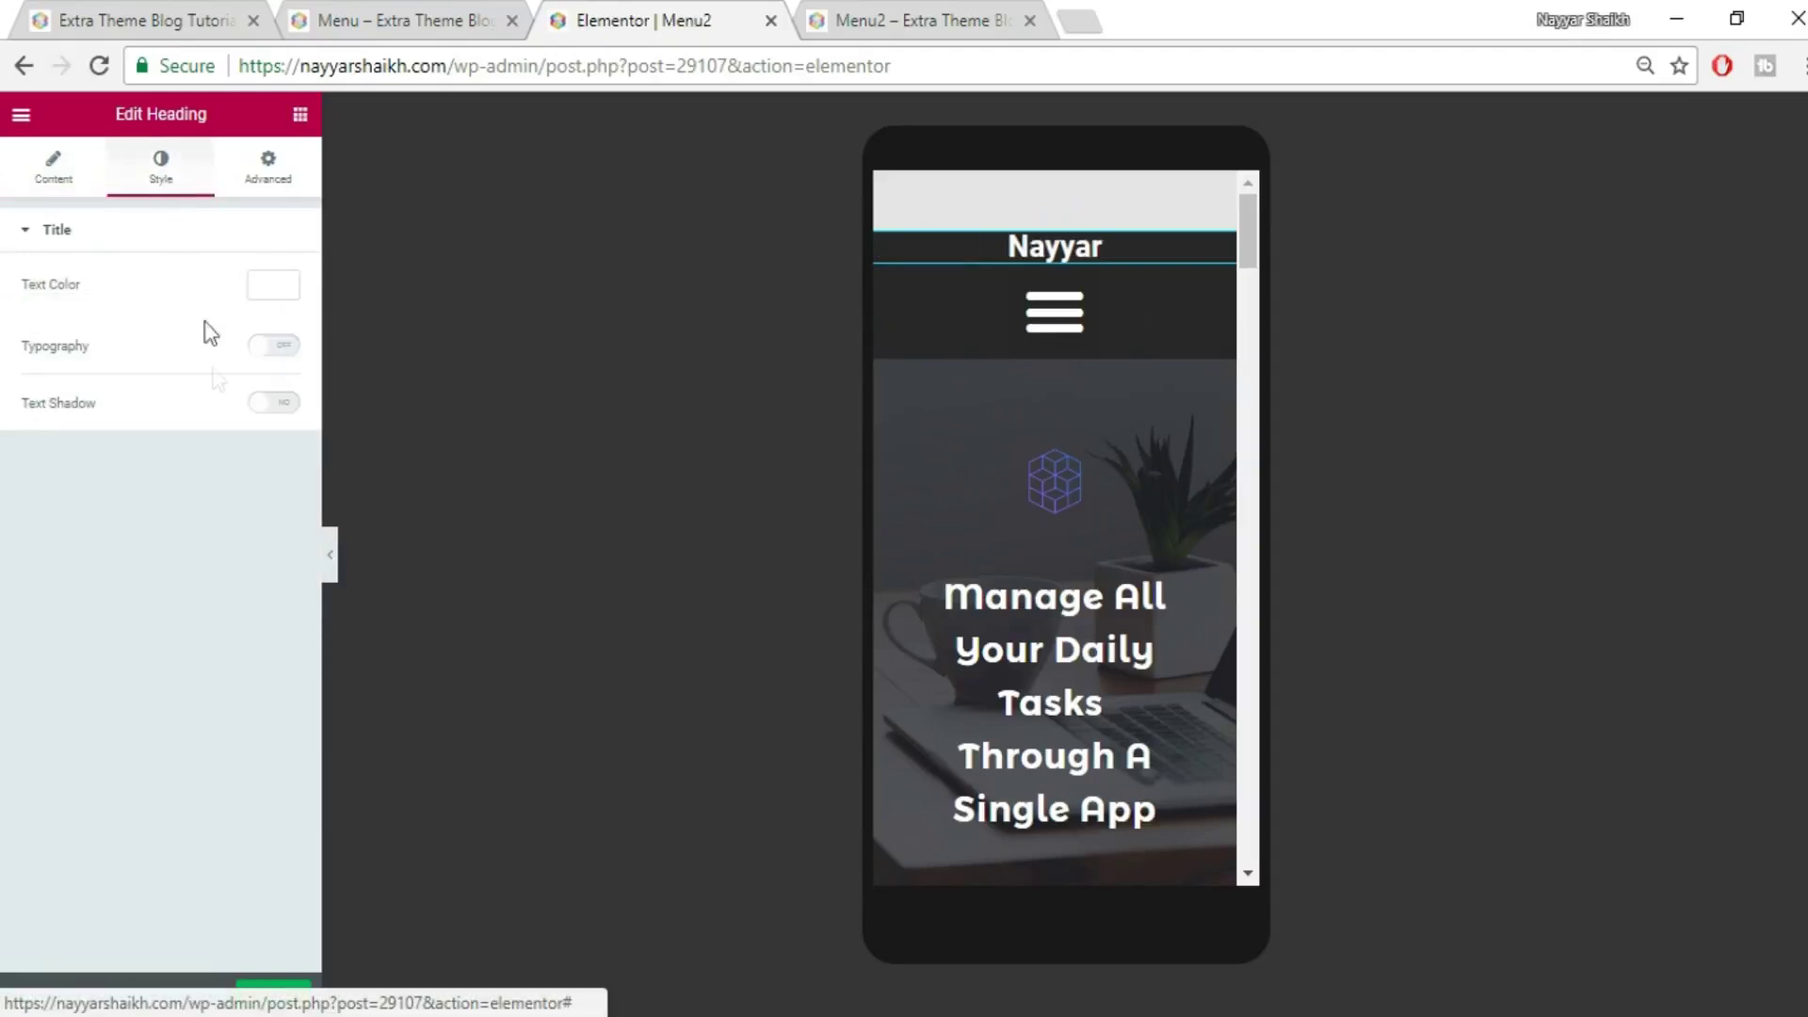
pyautogui.click(281, 346)
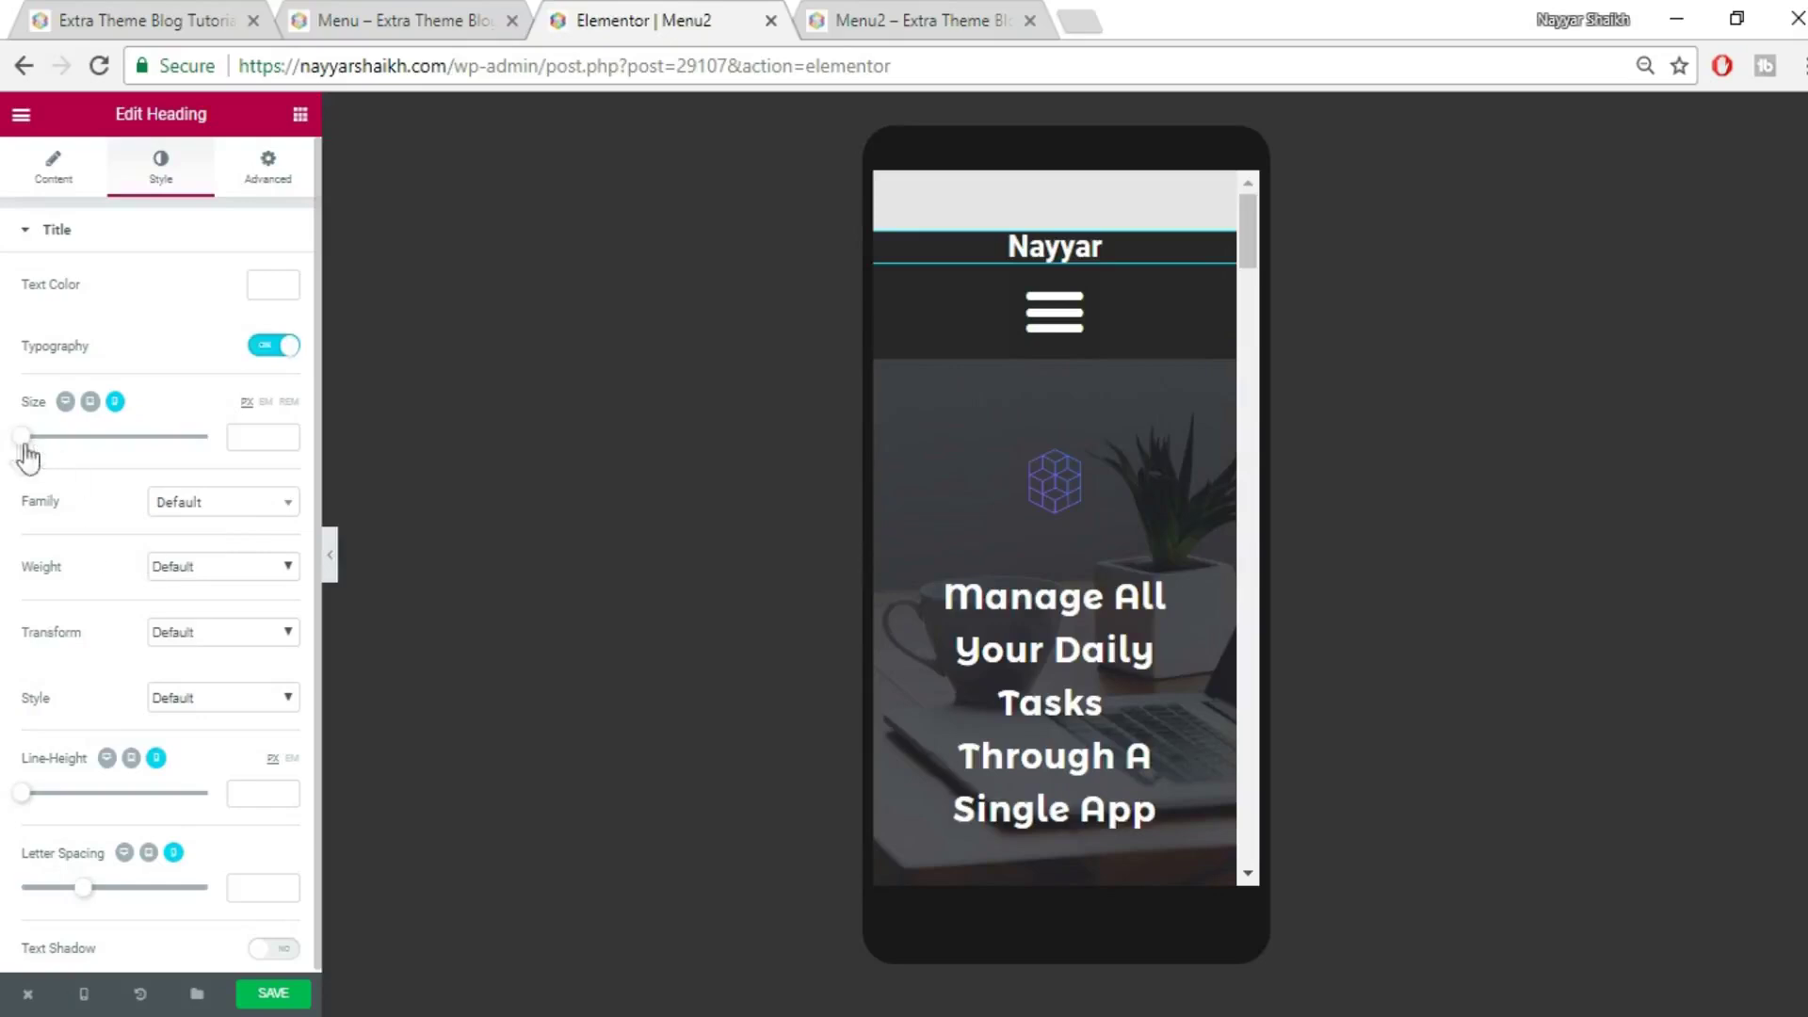
pyautogui.moveTo(31, 442); pyautogui.dragTo(85, 446)
pyautogui.click(273, 995)
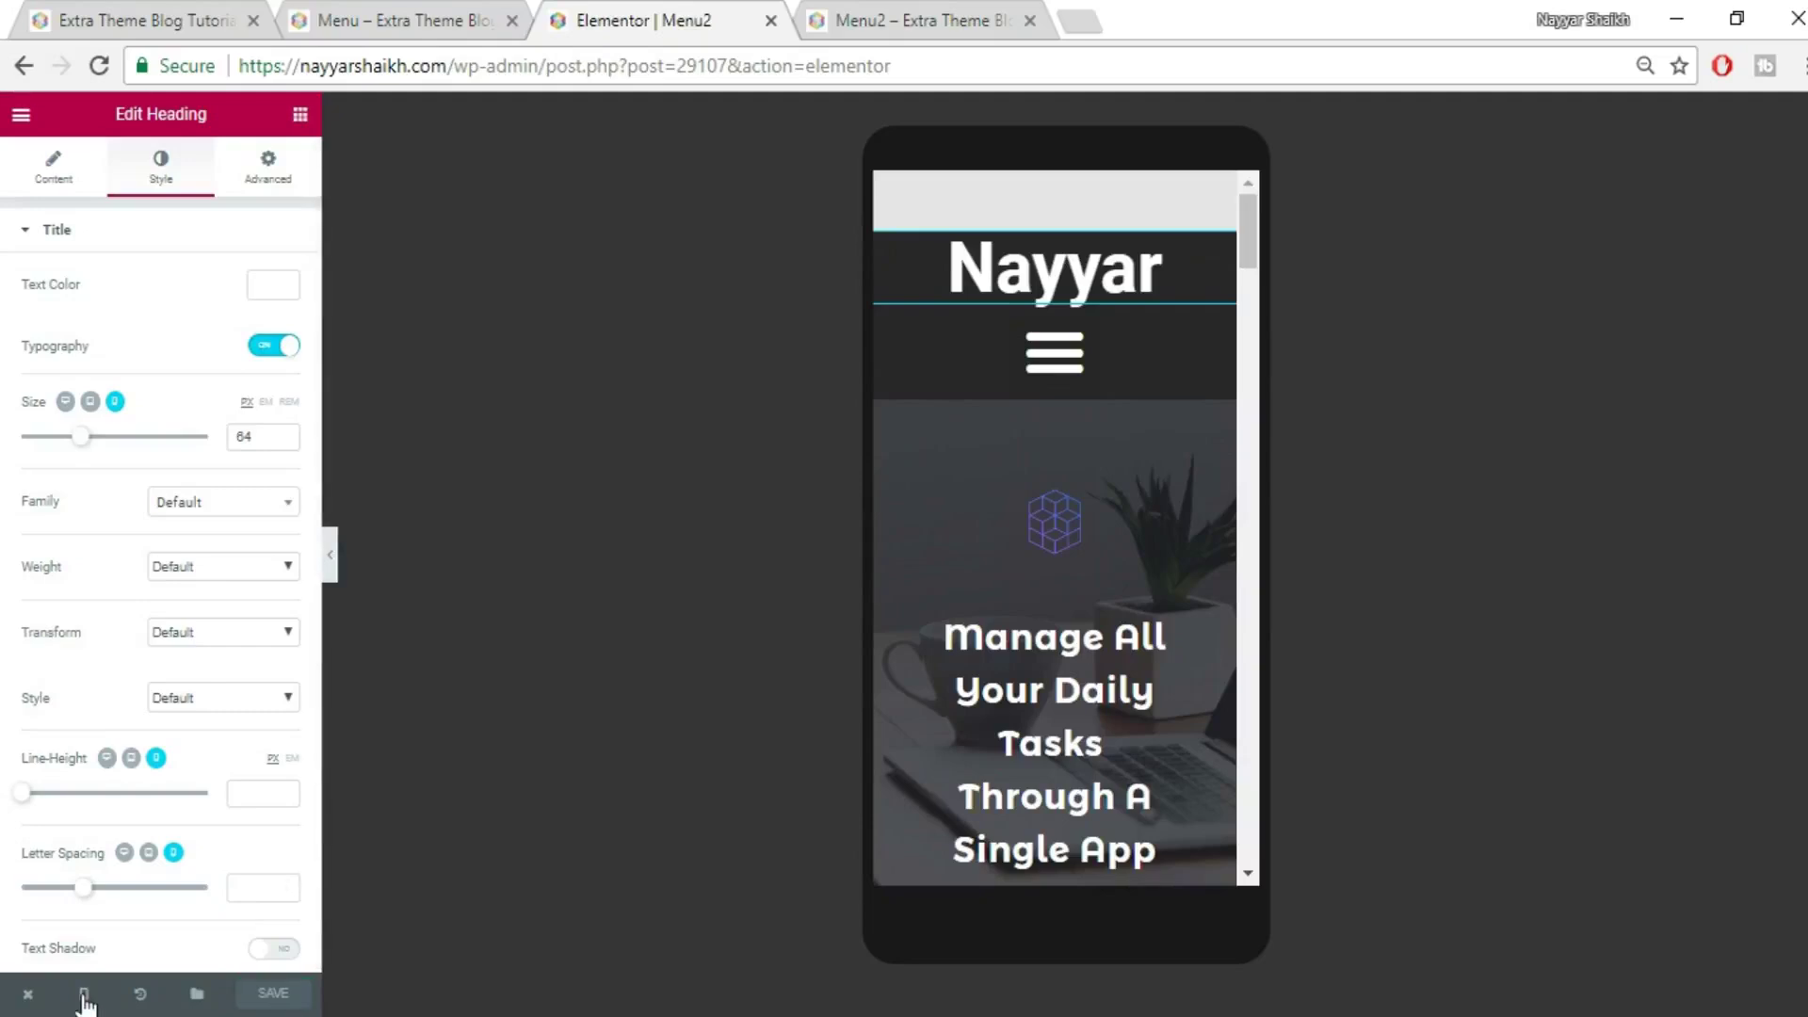
# Return to the desktop preview and save the header section to the template library as Menu2
pyautogui.click(83, 995)
pyautogui.click(127, 852)
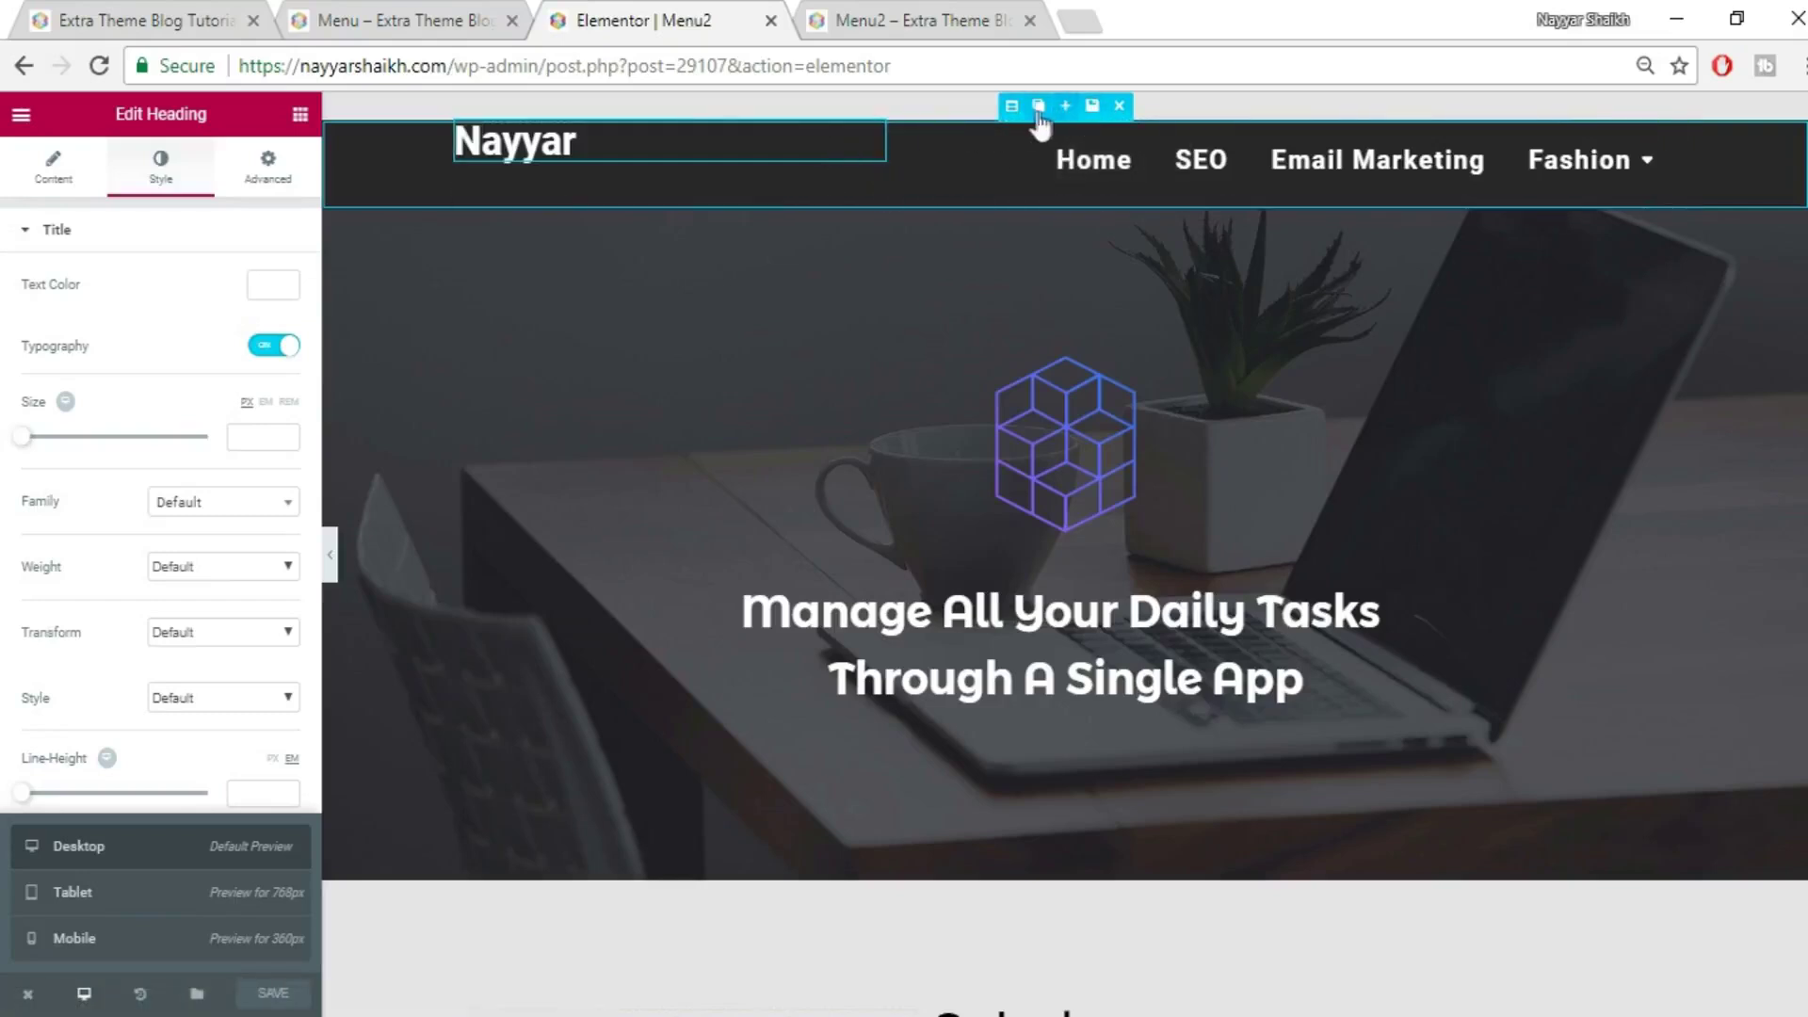
pyautogui.click(1093, 113)
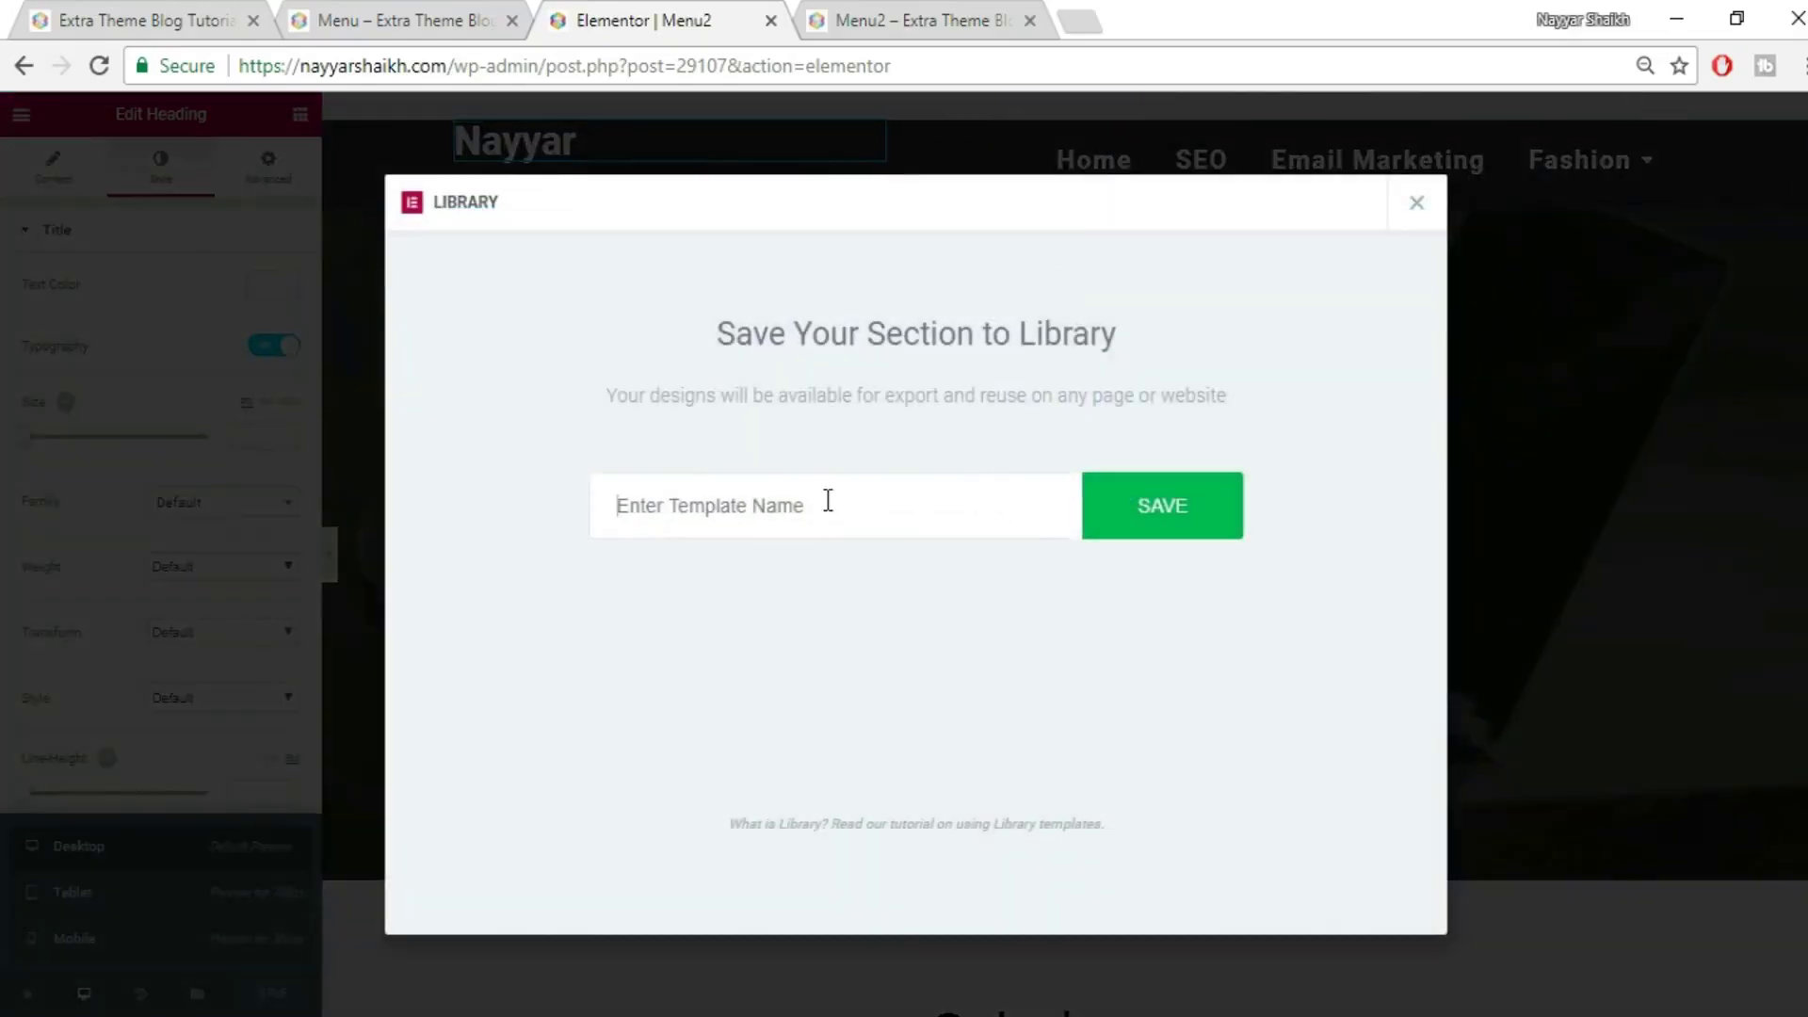
pyautogui.write('Menu2')
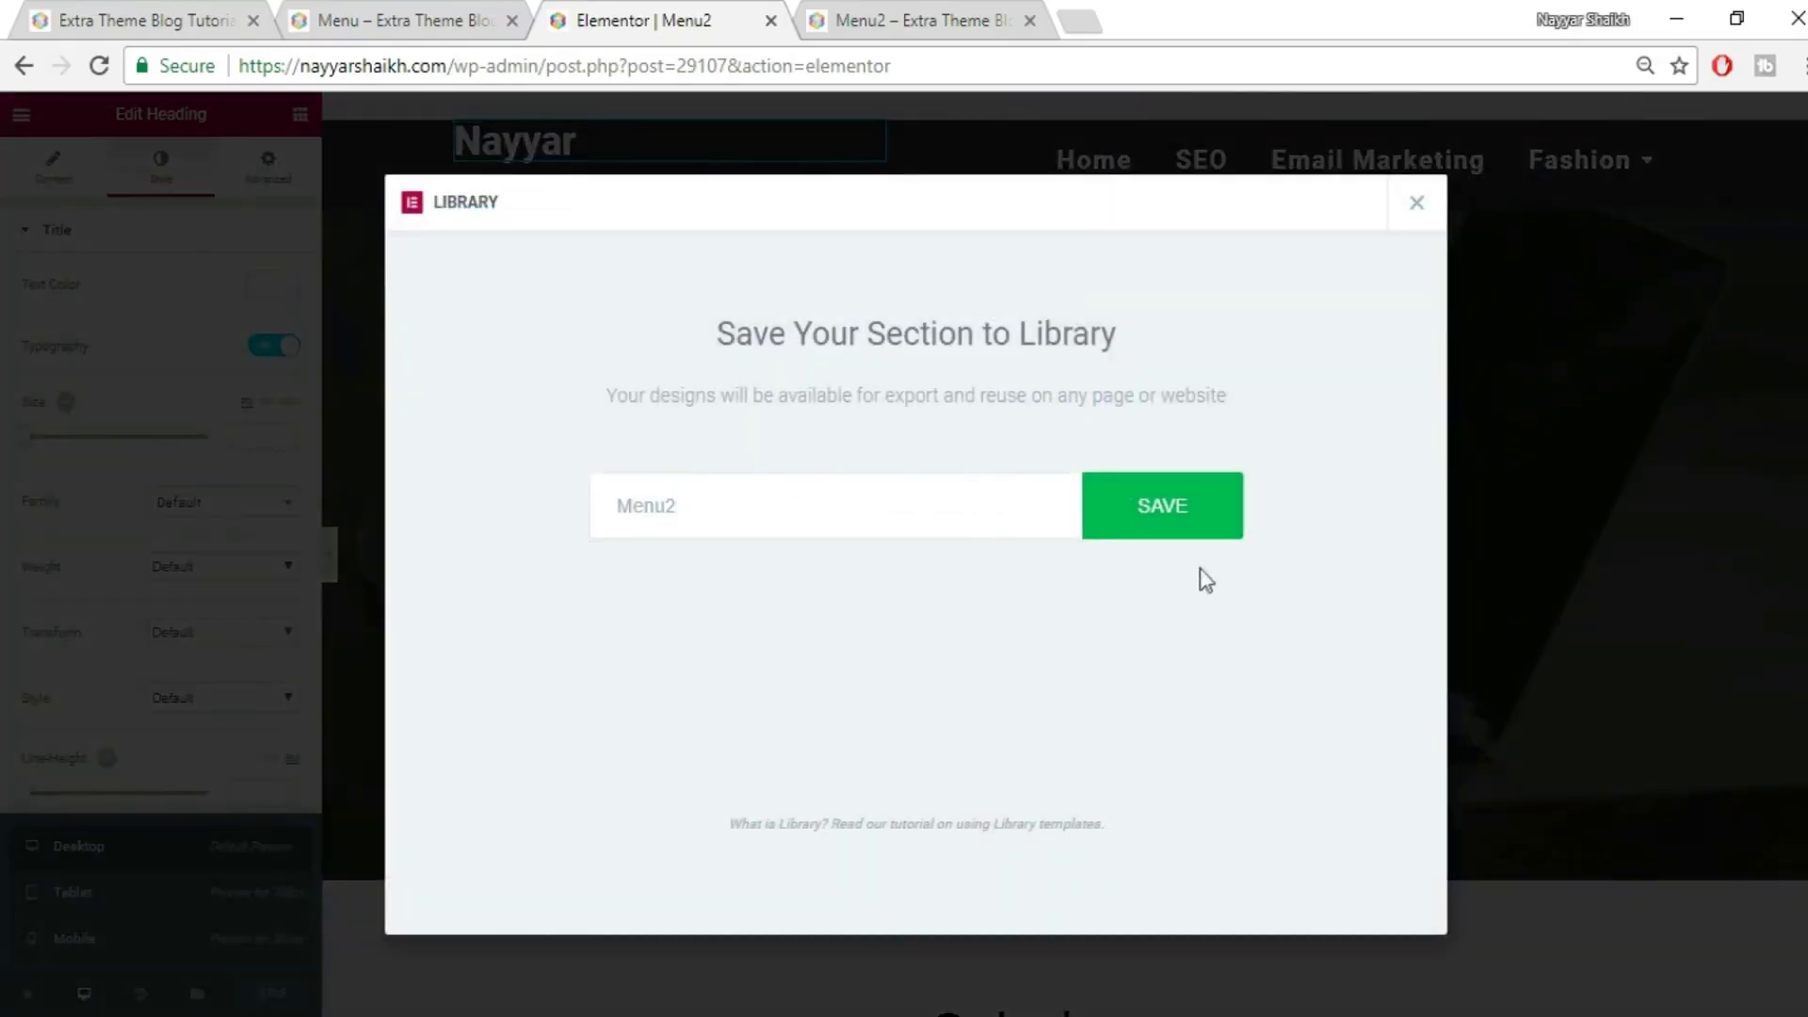
pyautogui.click(1188, 523)
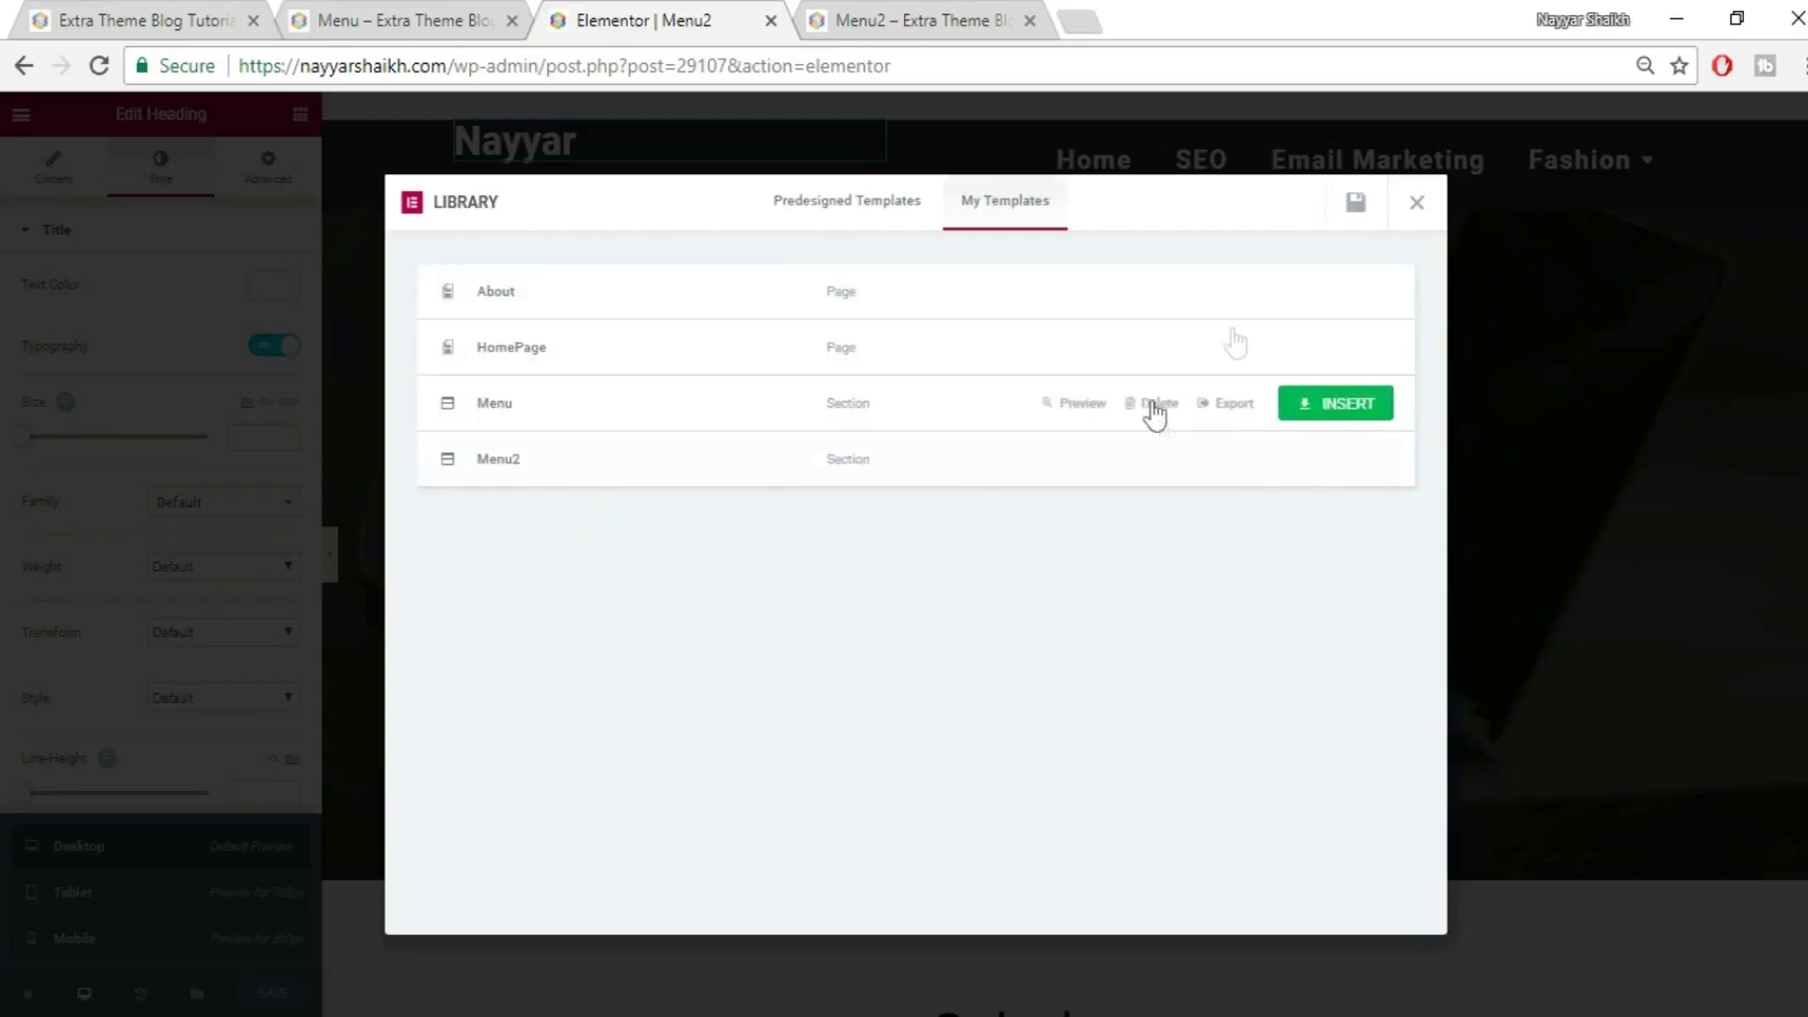
pyautogui.click(1415, 204)
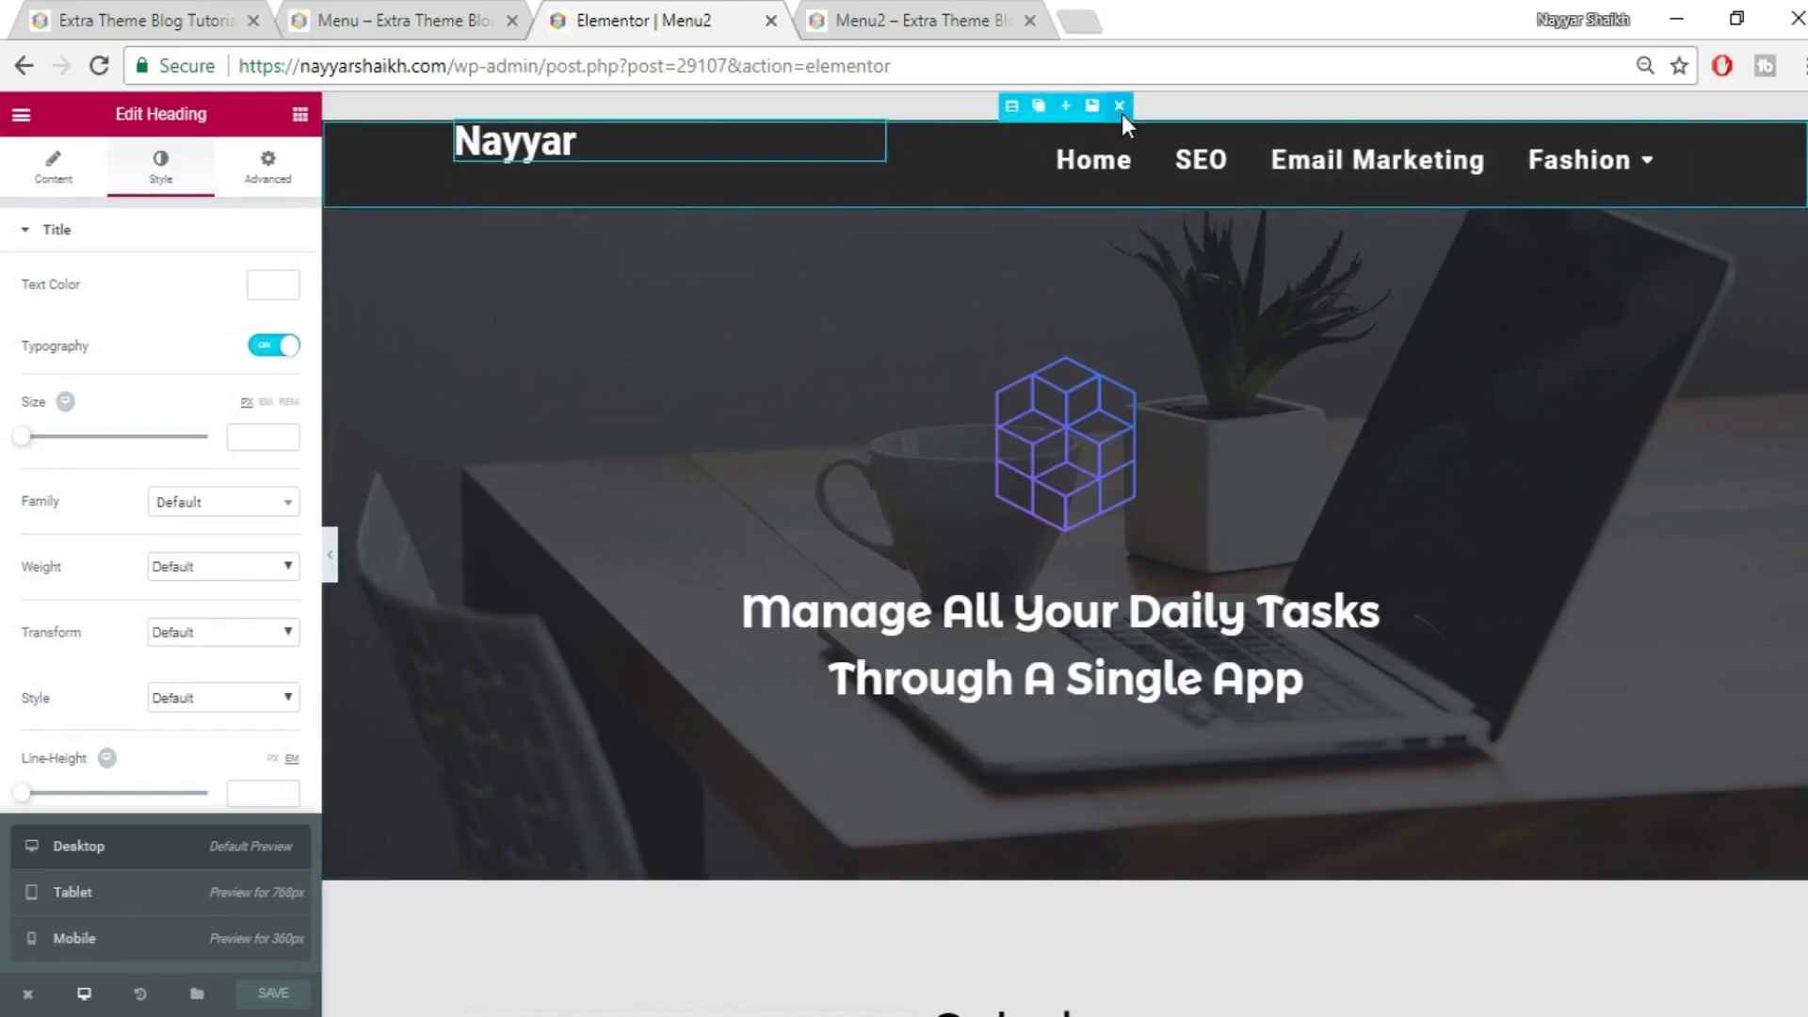
# Delete the header section and insert the saved Menu2 section template in its place above the hero section
pyautogui.click(1121, 111)
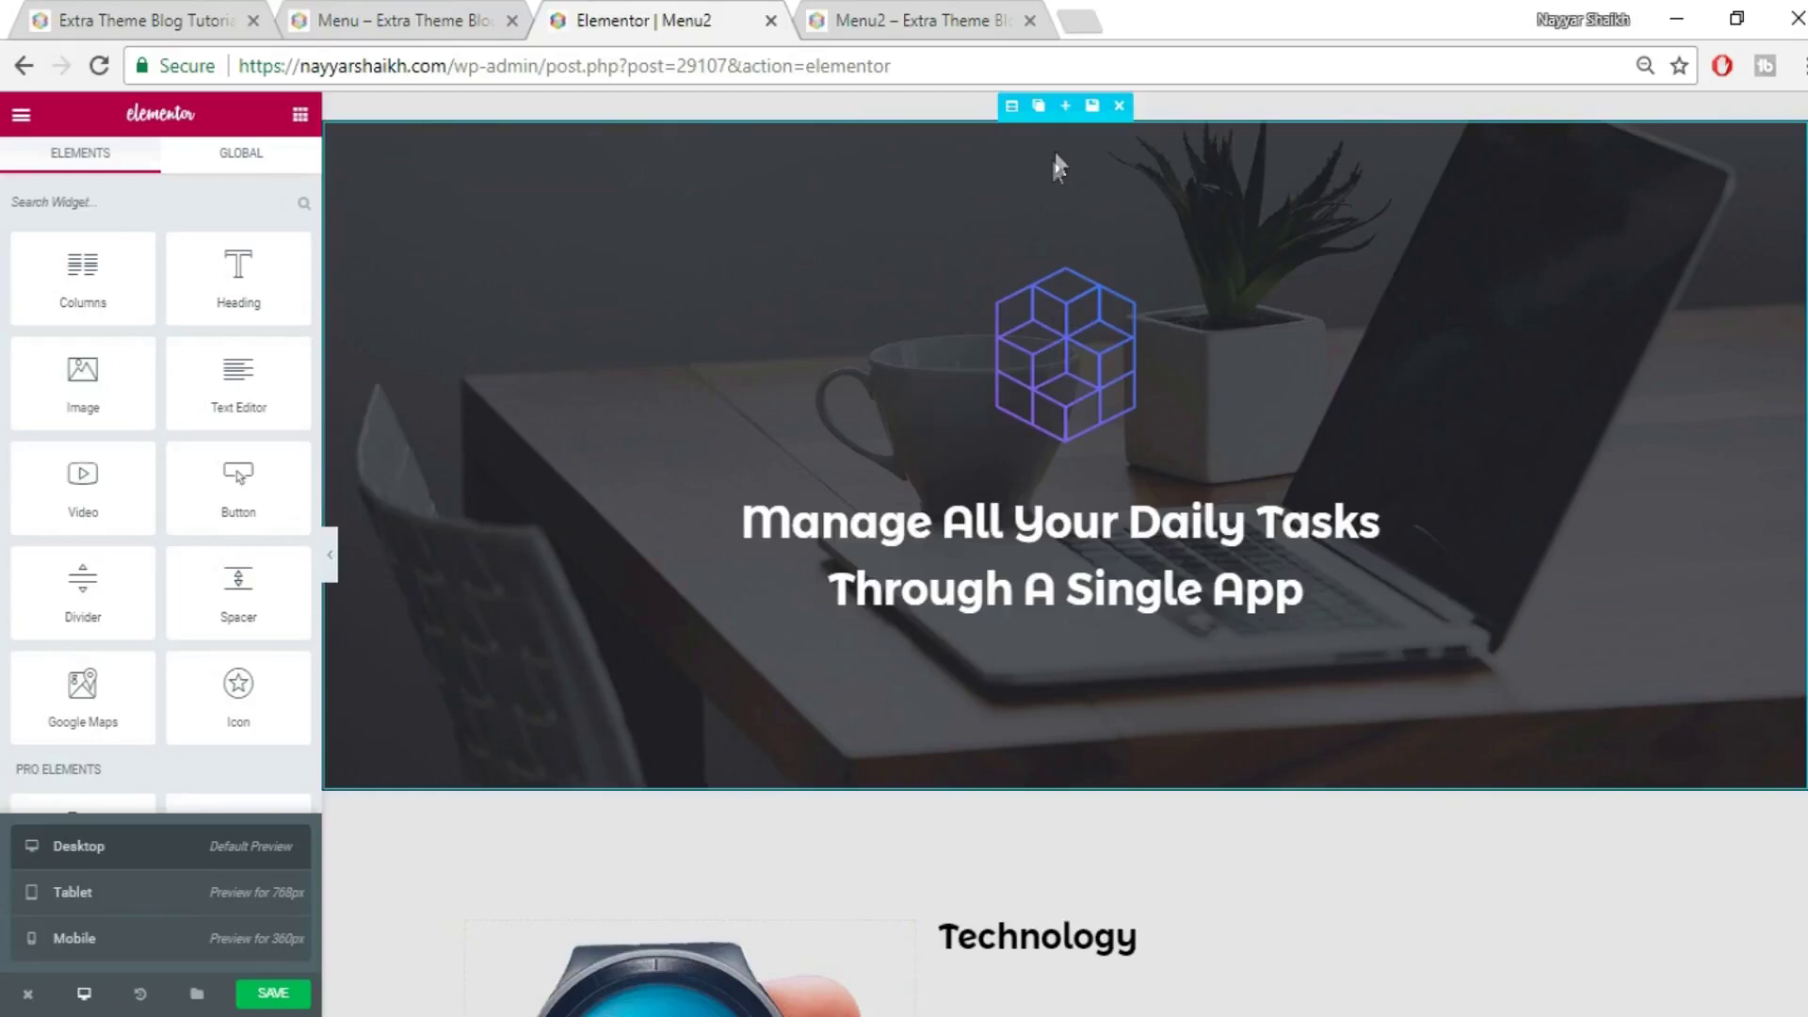
pyautogui.click(1068, 108)
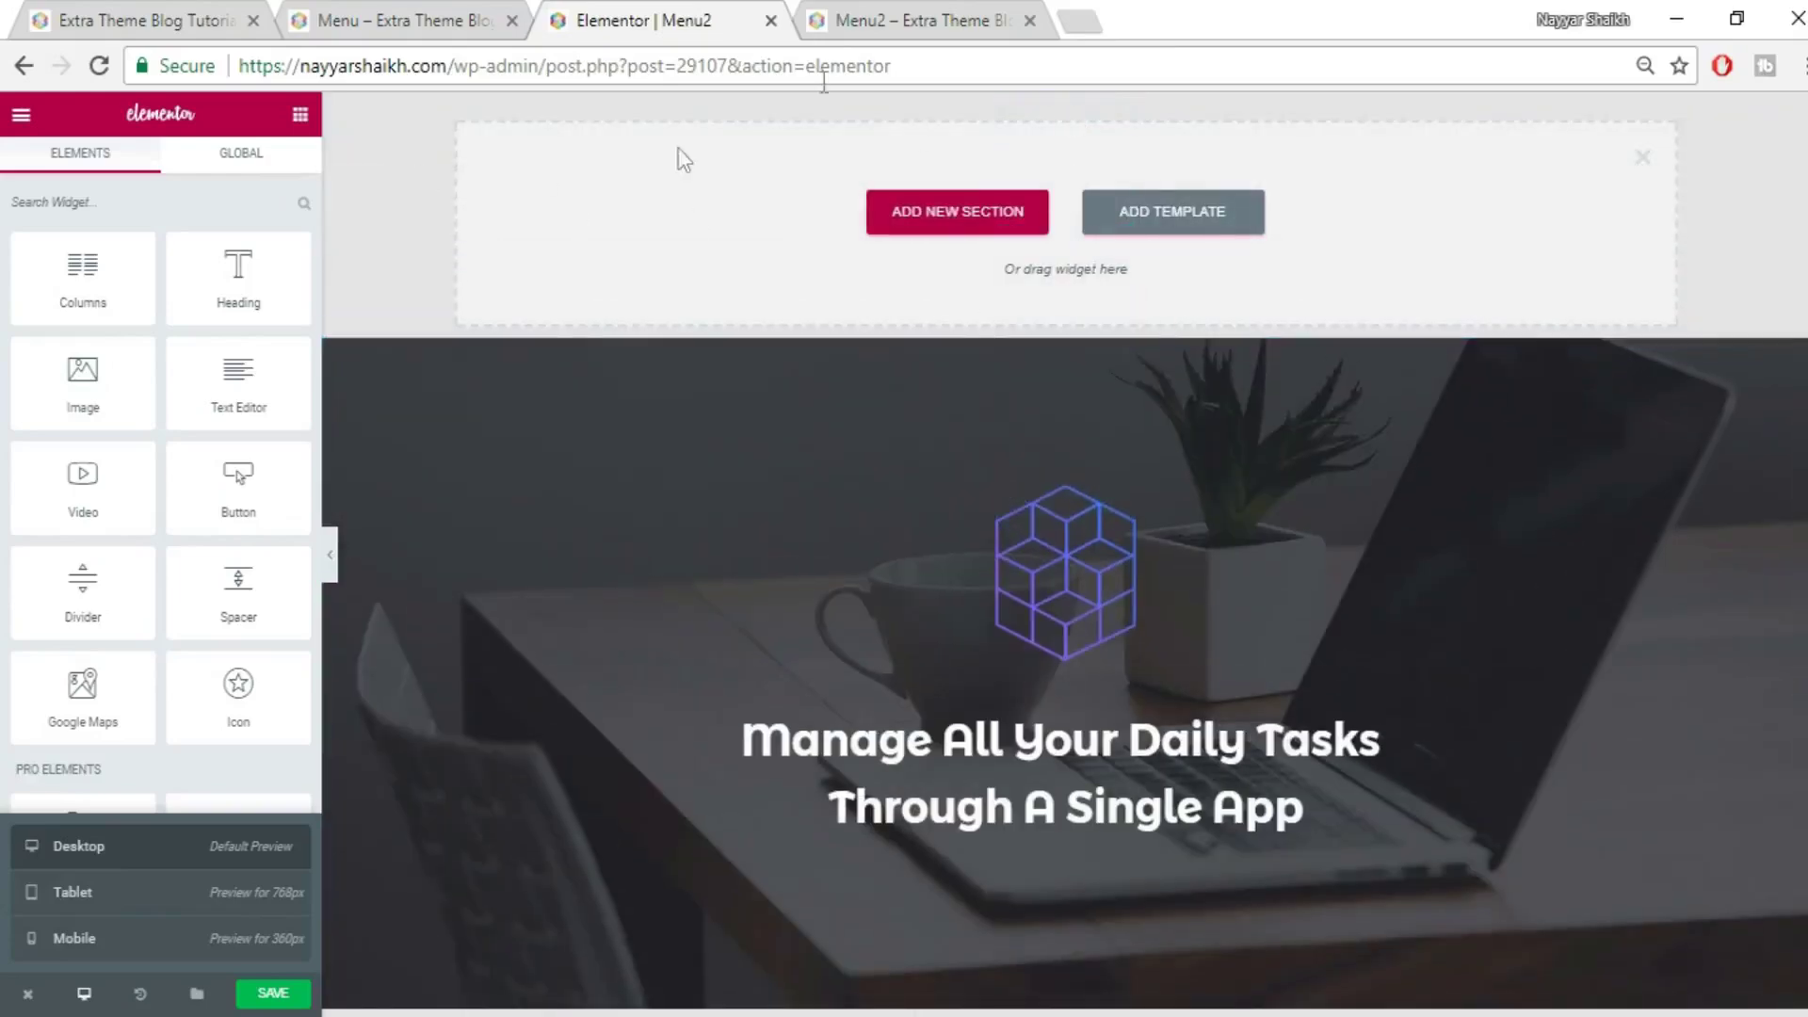
pyautogui.click(1145, 226)
pyautogui.click(991, 200)
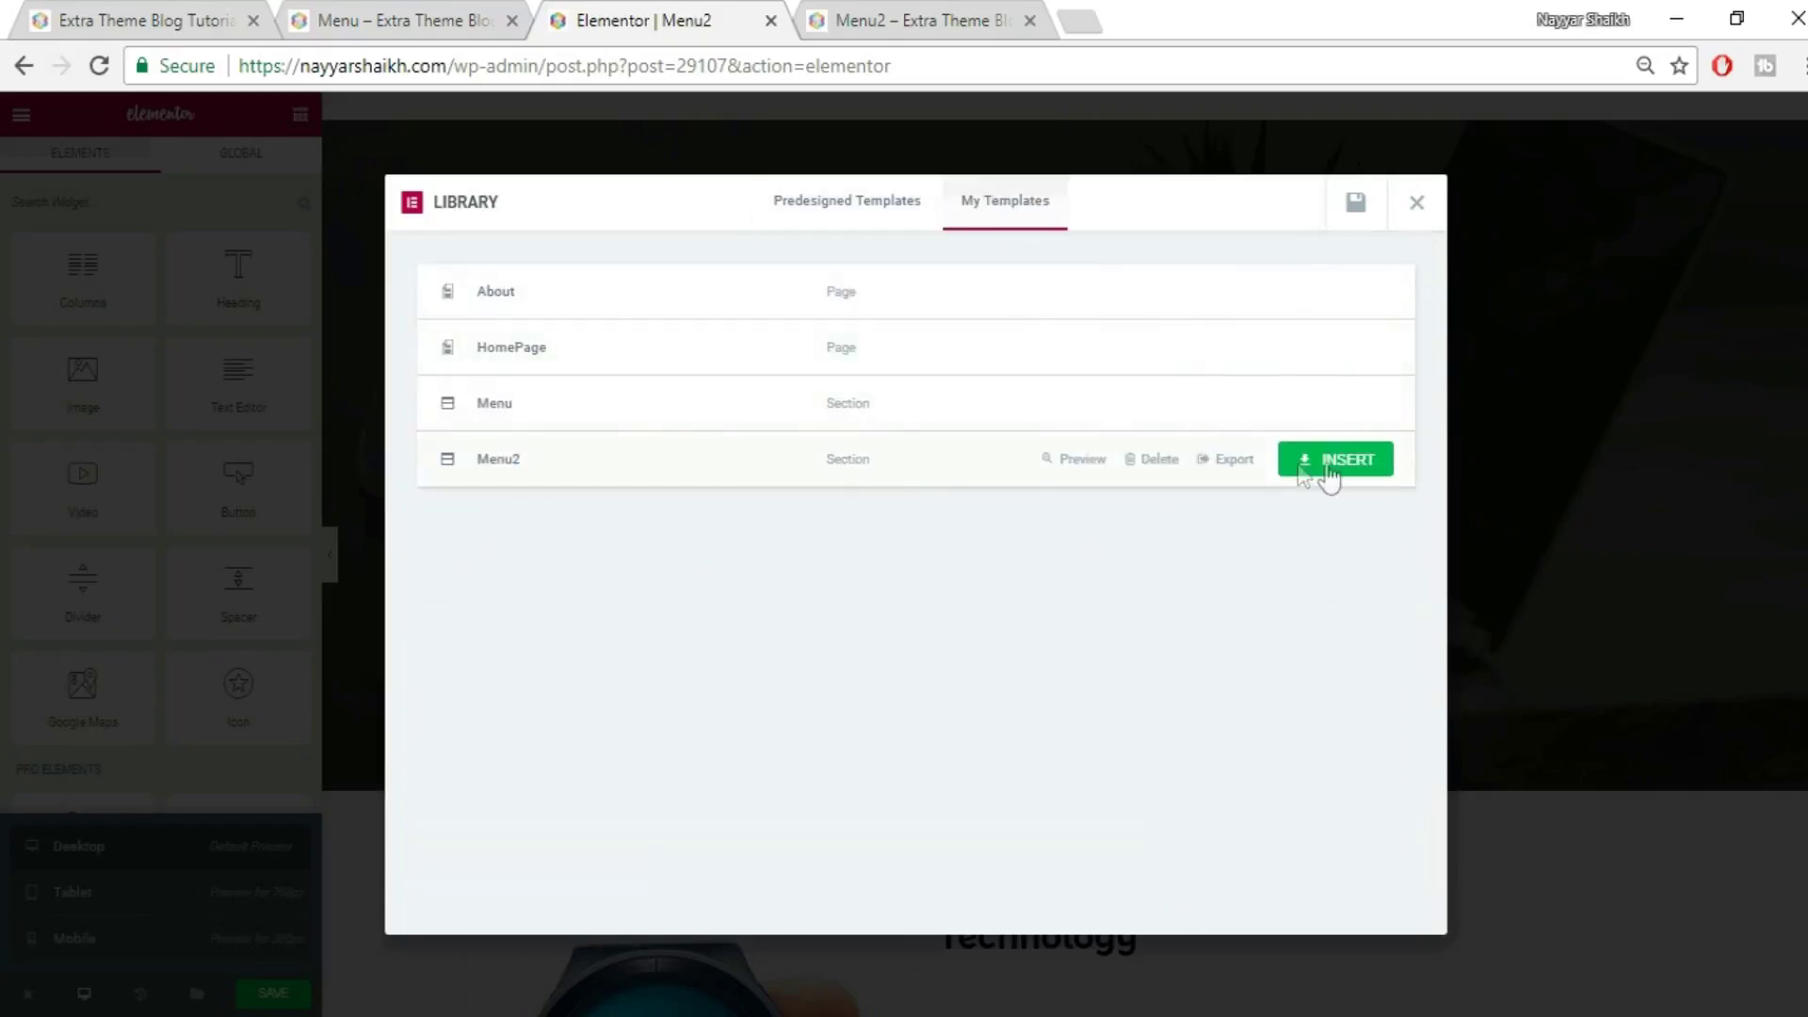
pyautogui.click(1332, 467)
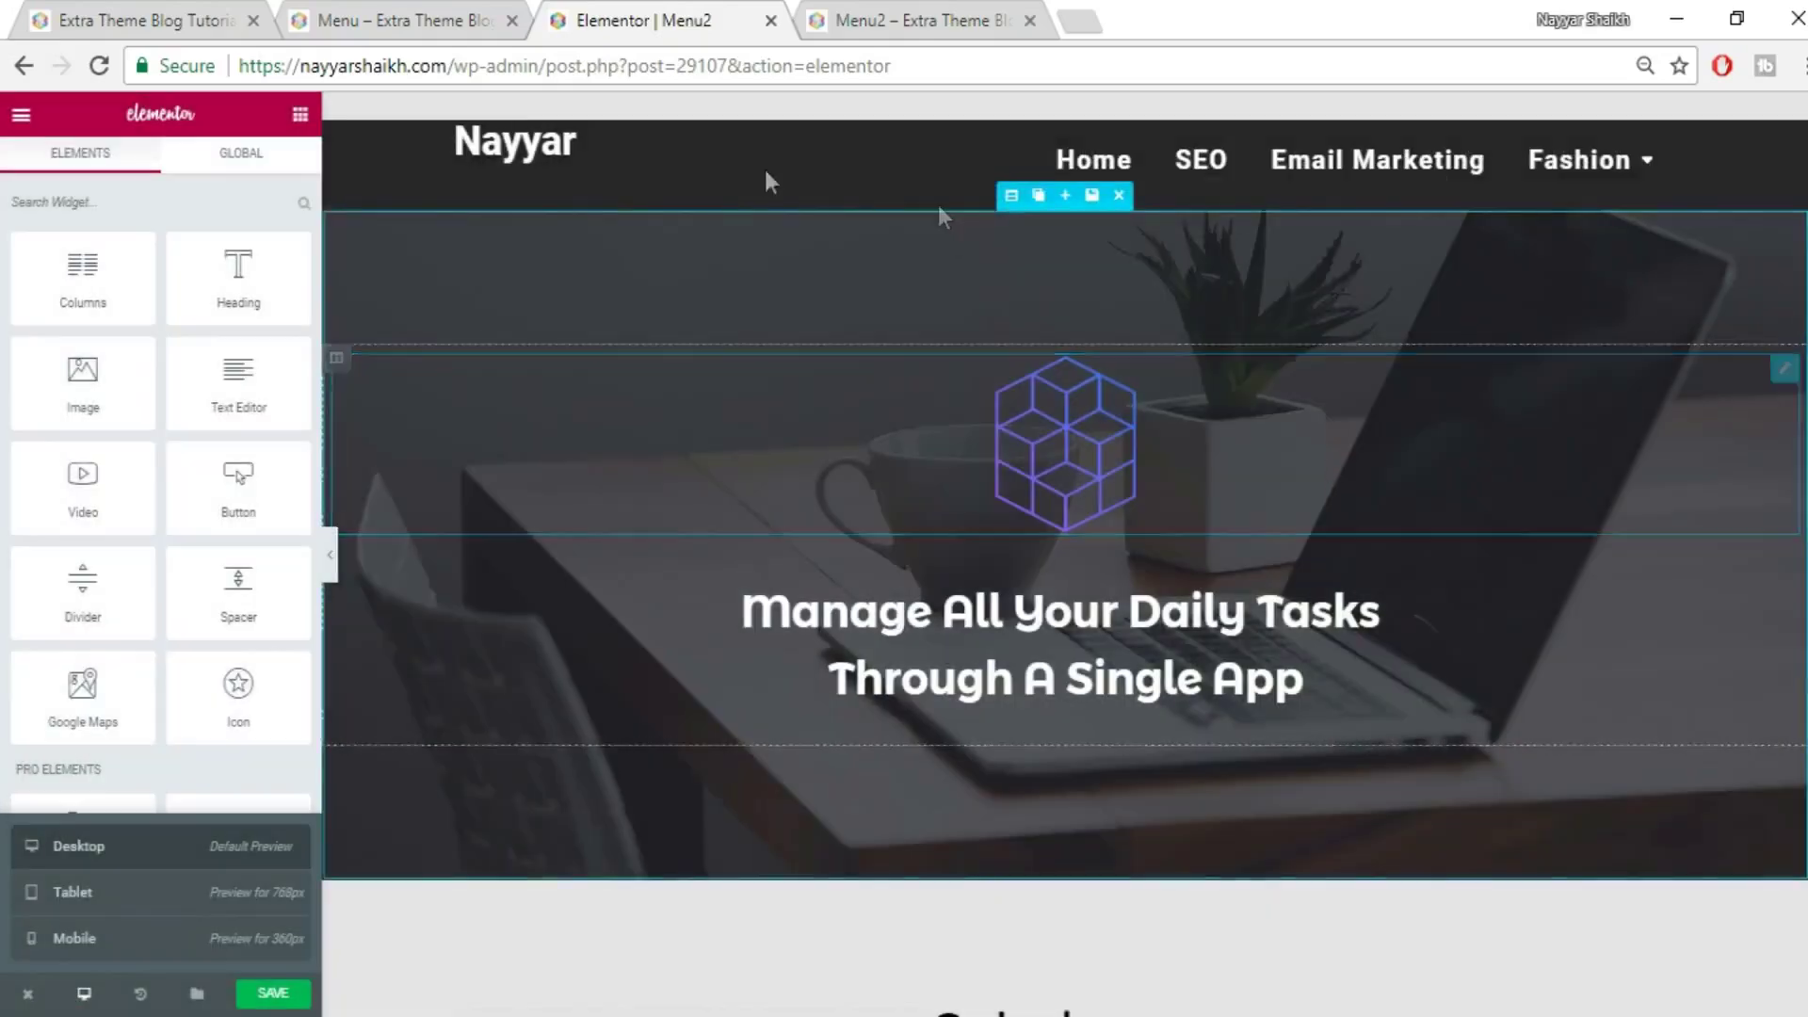
pyautogui.moveTo(1556, 189)
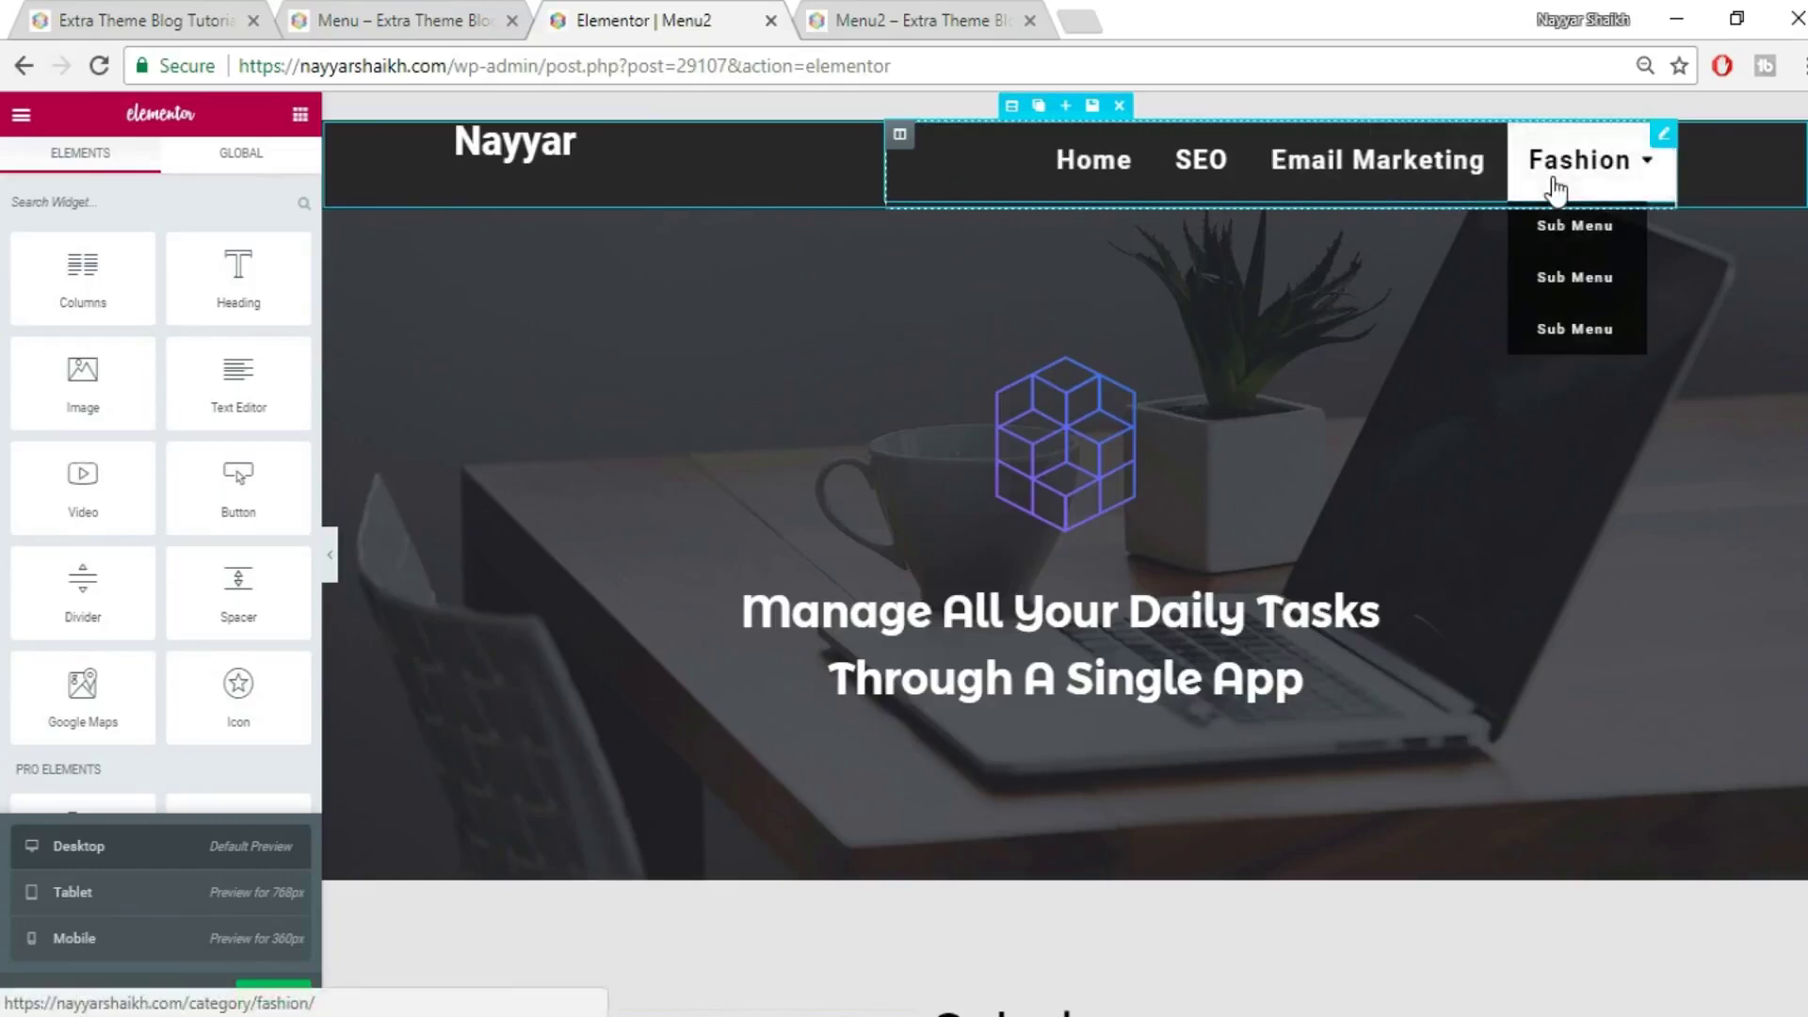